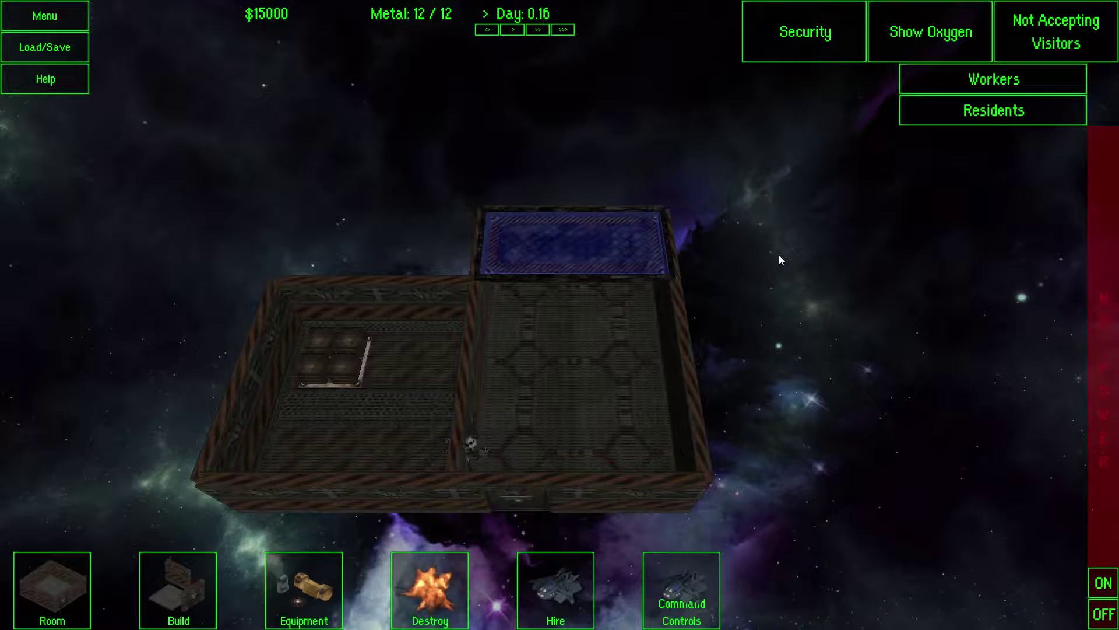
Step: Lay a deck corridor out from the station, with deck strips stretching left and right
key(s)
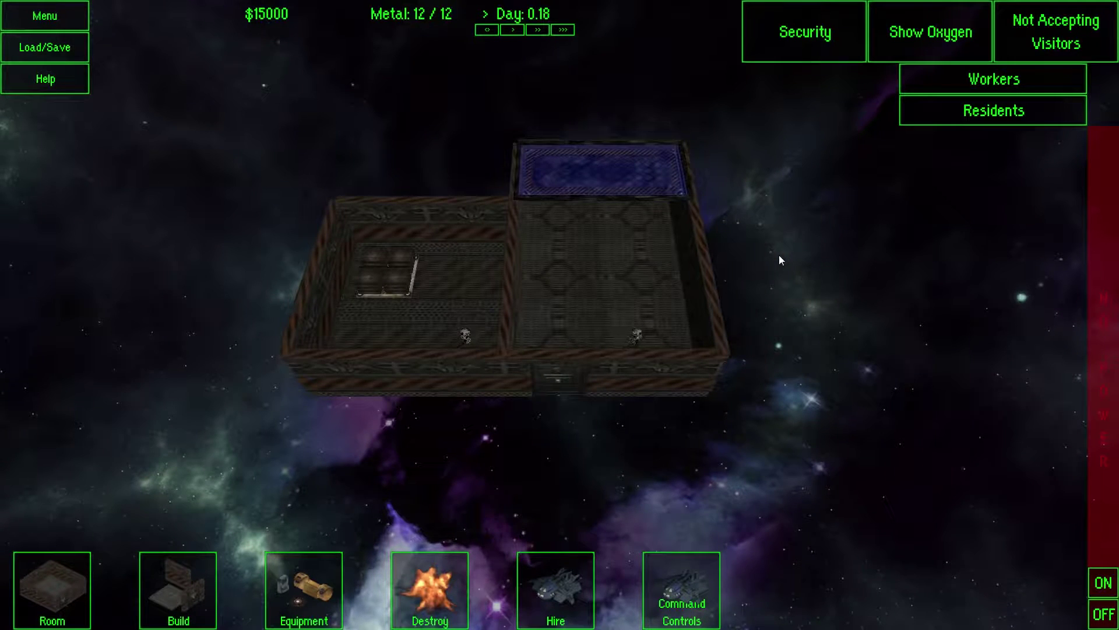
key(w)
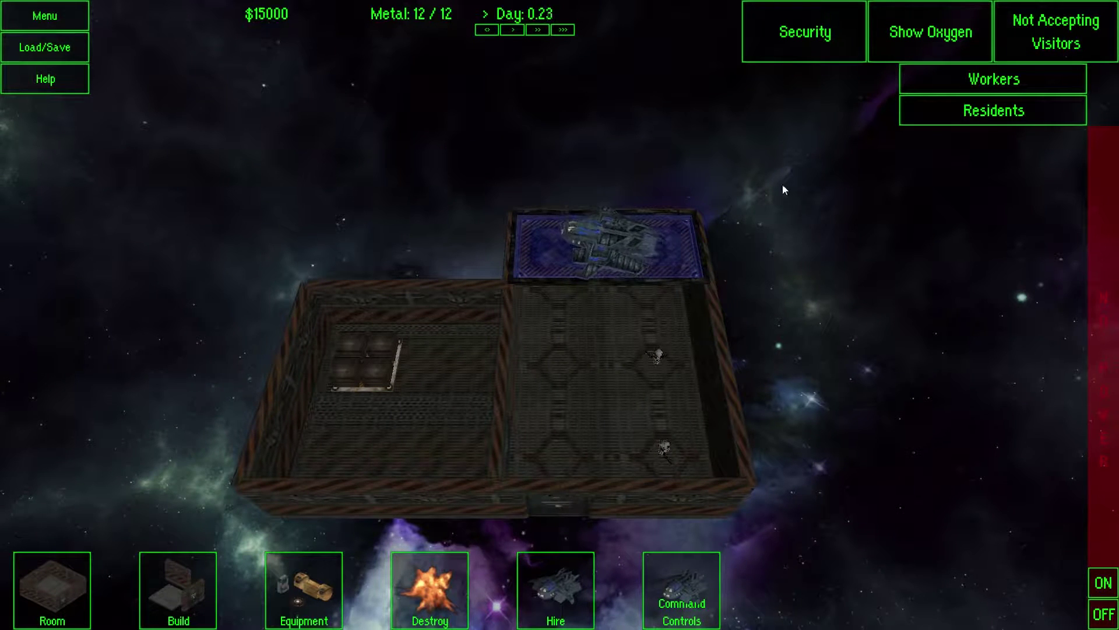
scroll(783, 185, down, 2)
scroll(685, 125, up, 1)
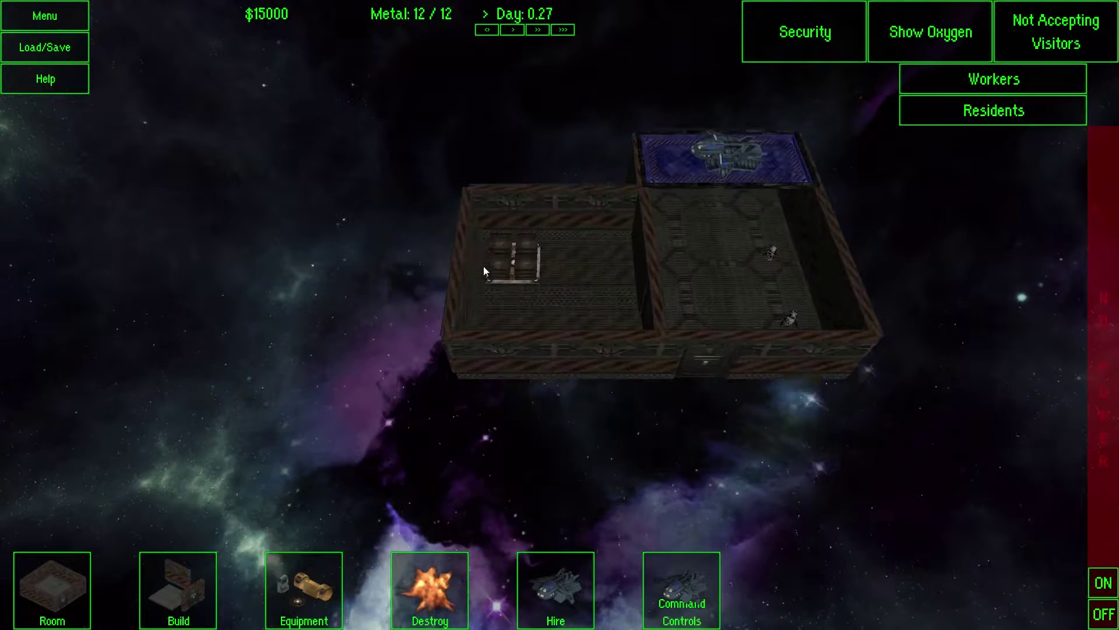
click(170, 572)
click(175, 476)
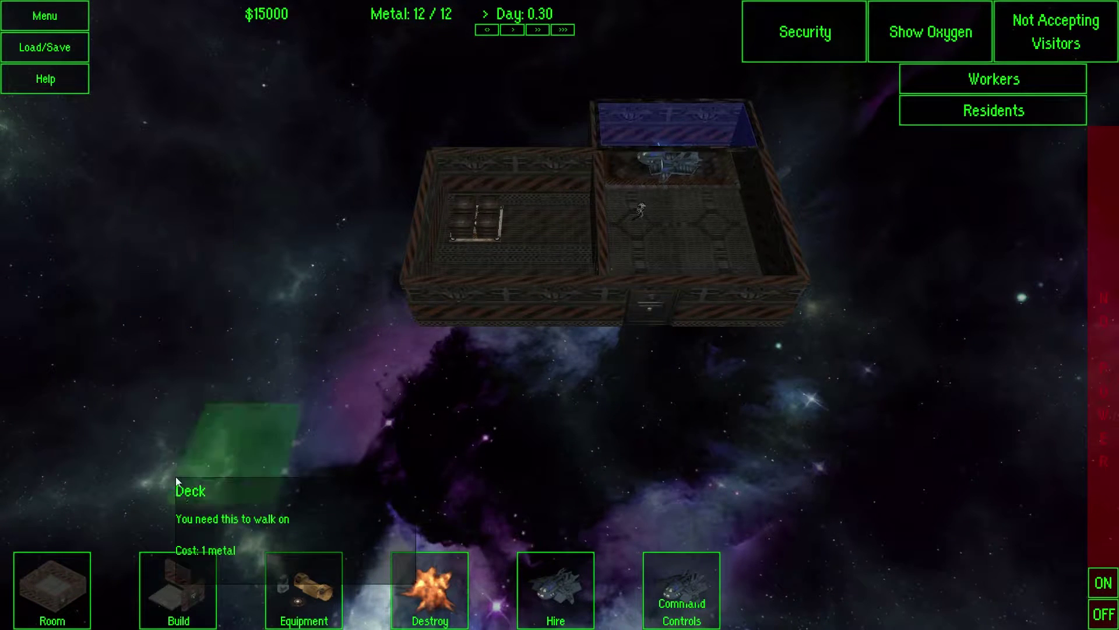
key(d)
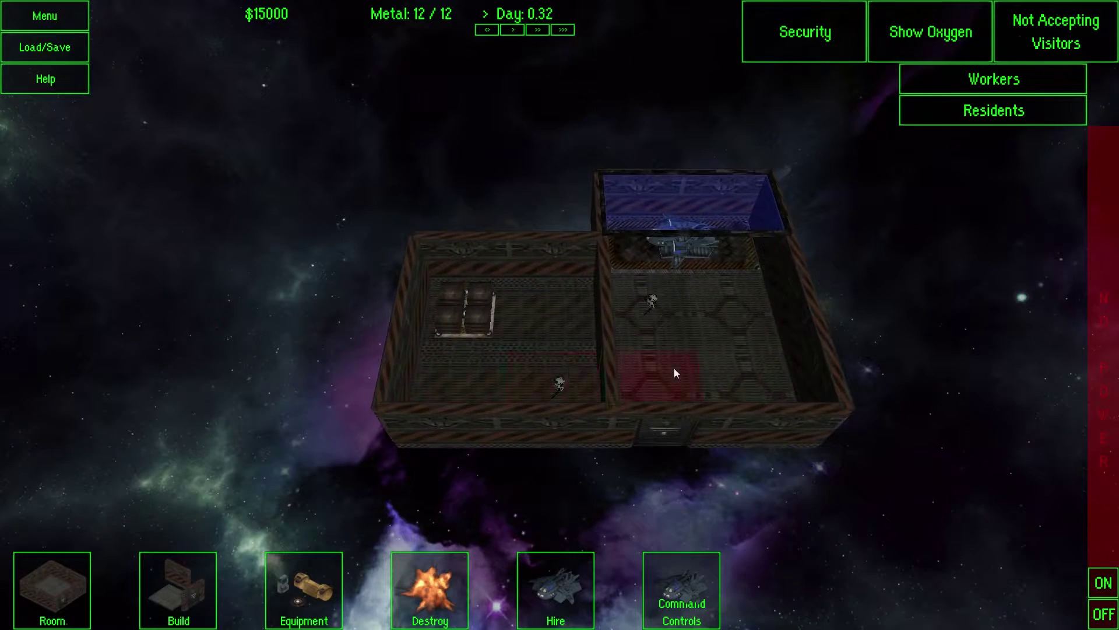
key(w)
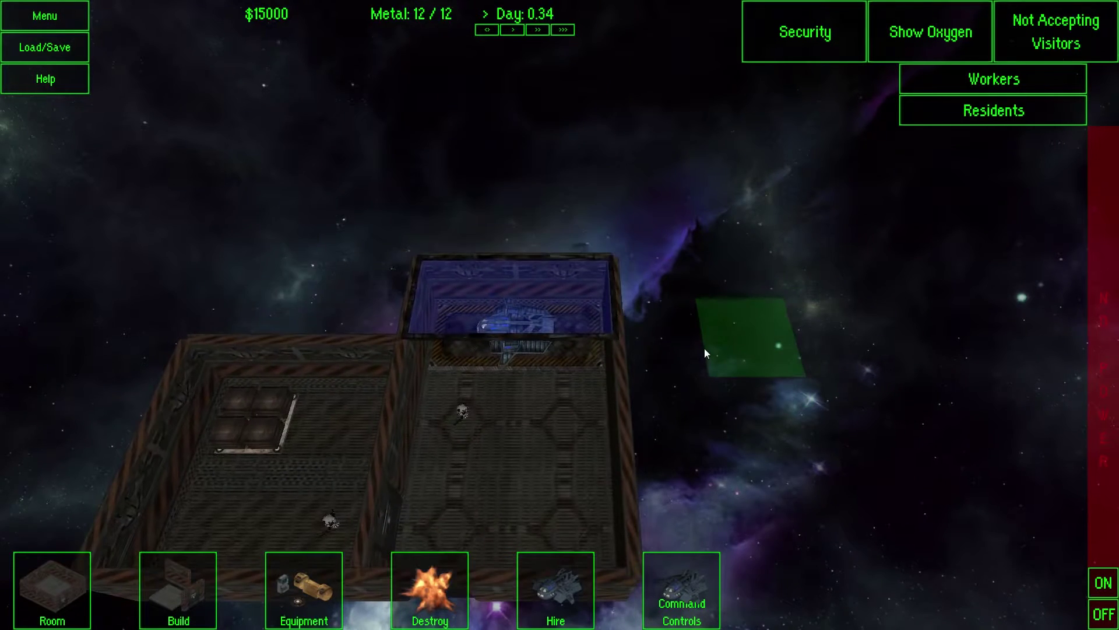
key(s)
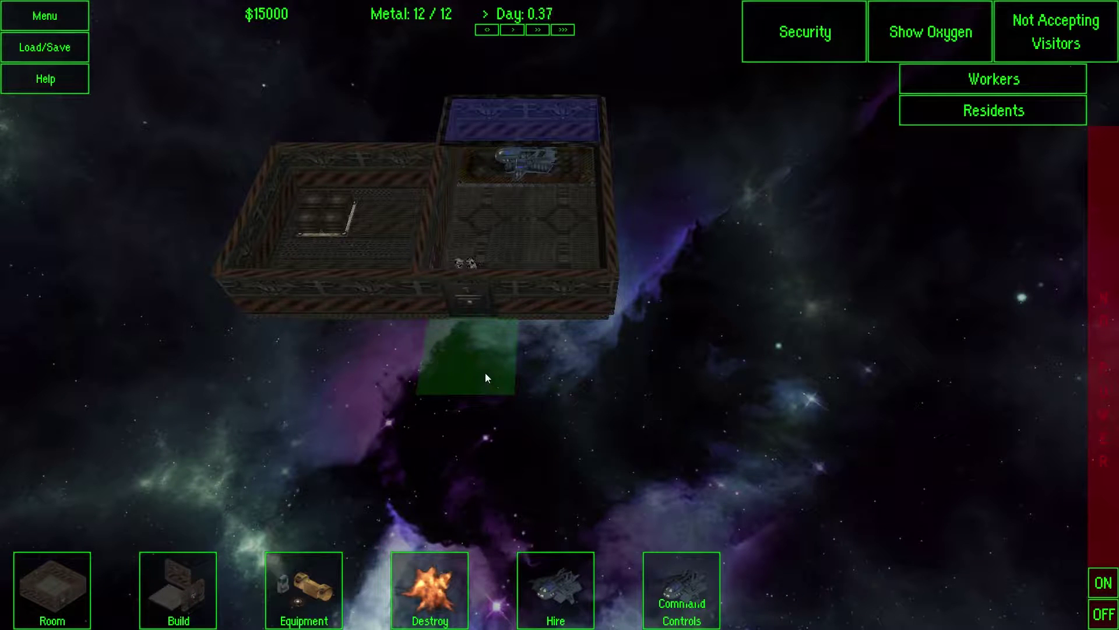
drag(485, 372, 479, 390)
key(s)
key(s)
key(s)
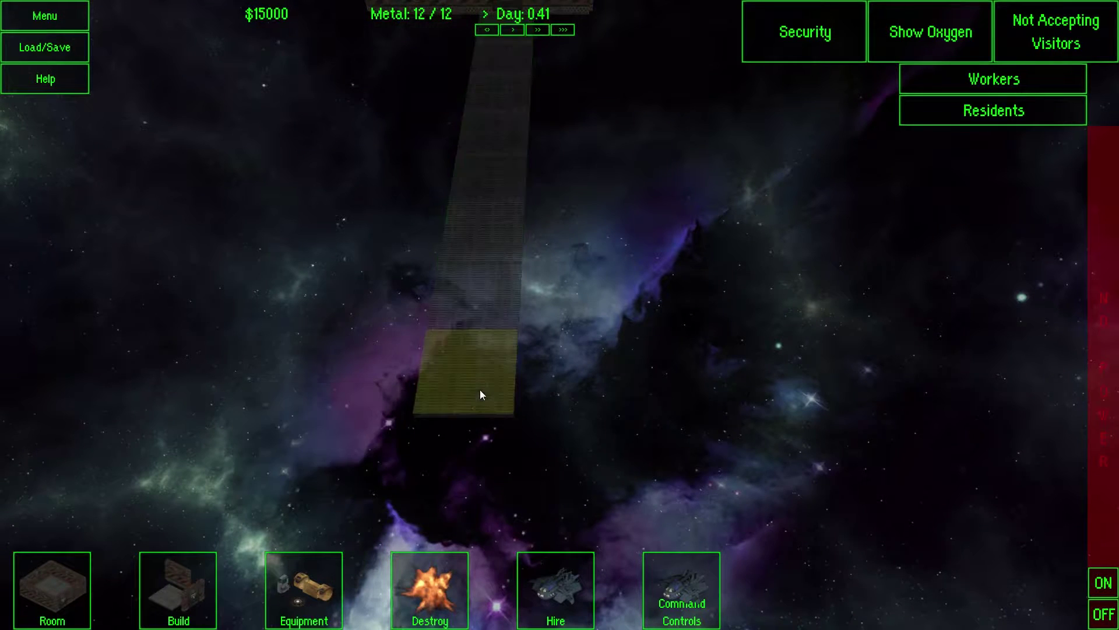
key(w)
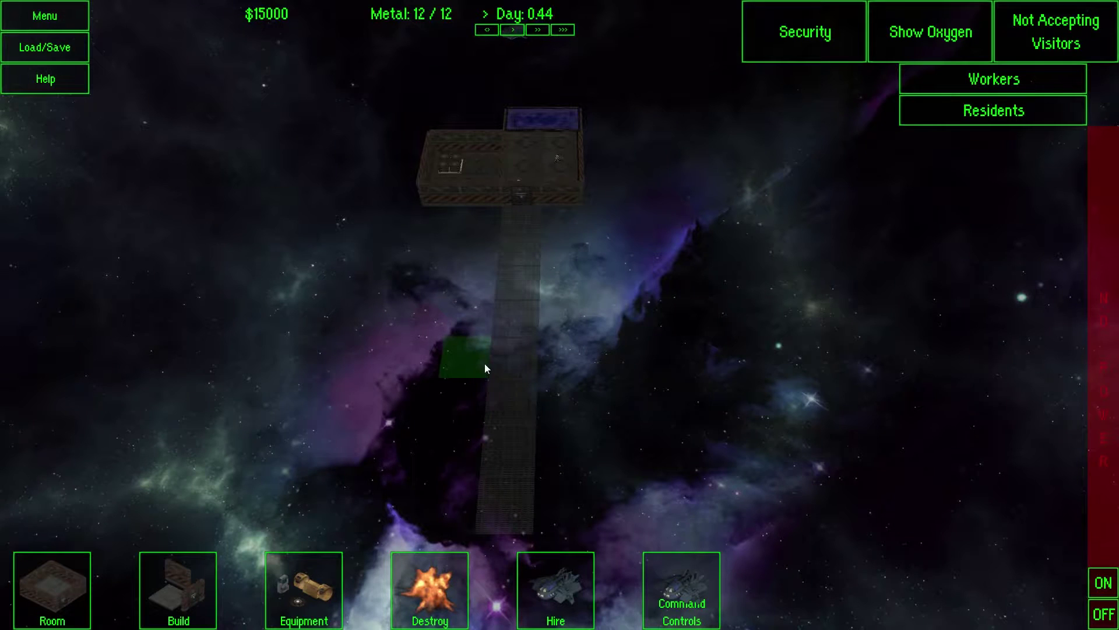
drag(484, 362, 358, 353)
drag(541, 363, 681, 368)
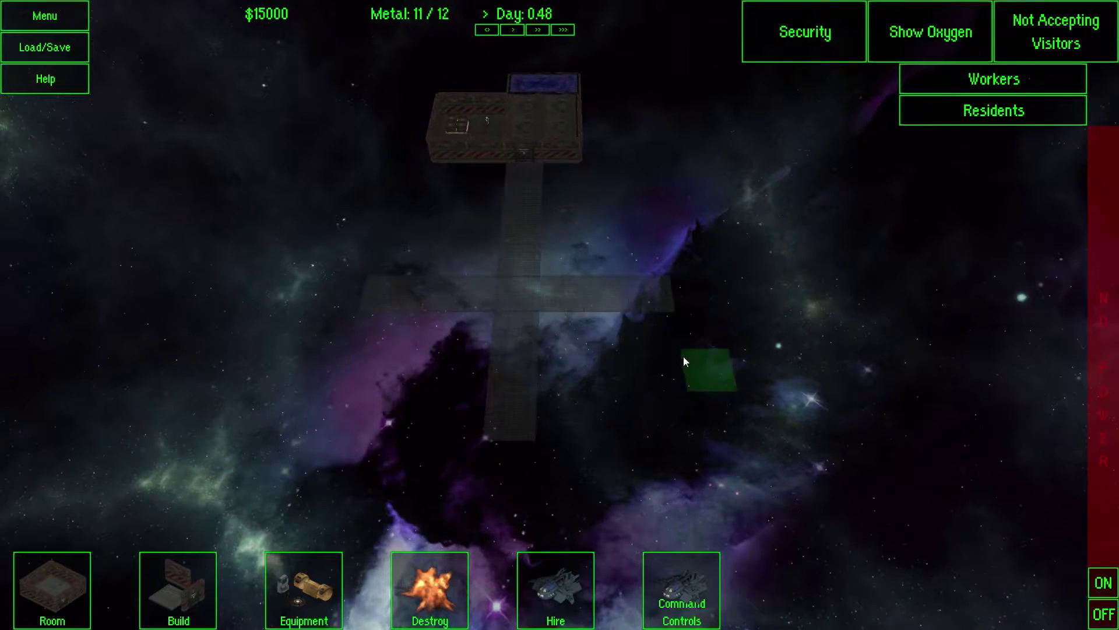
Step: Lay out a large deck platform and another deck strip across the bottom
drag(695, 232, 810, 377)
drag(437, 225, 368, 370)
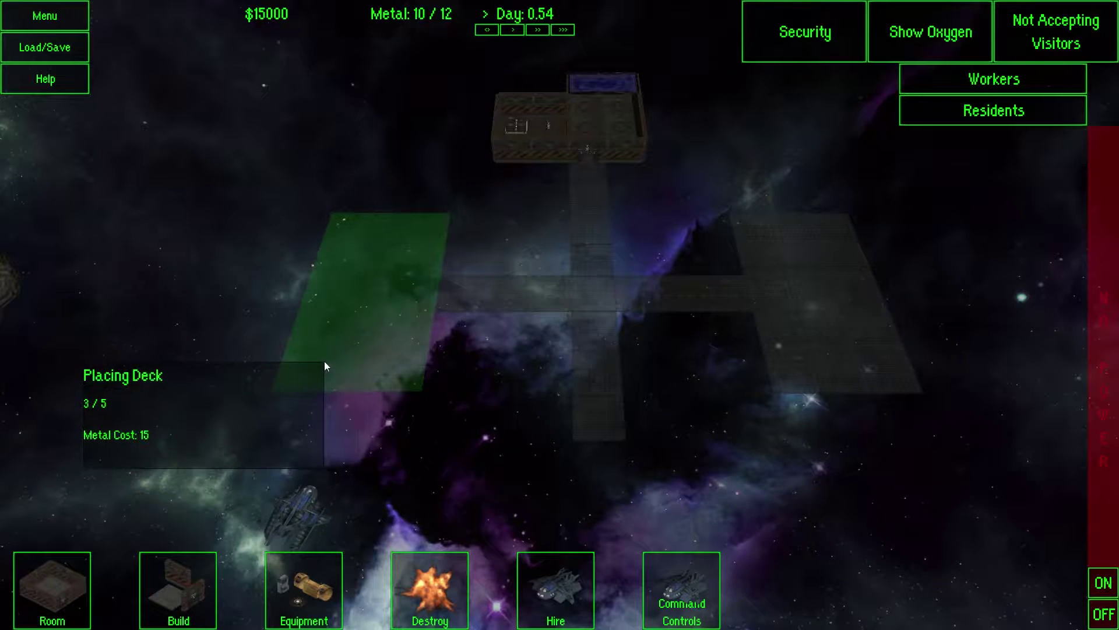
drag(368, 369, 325, 361)
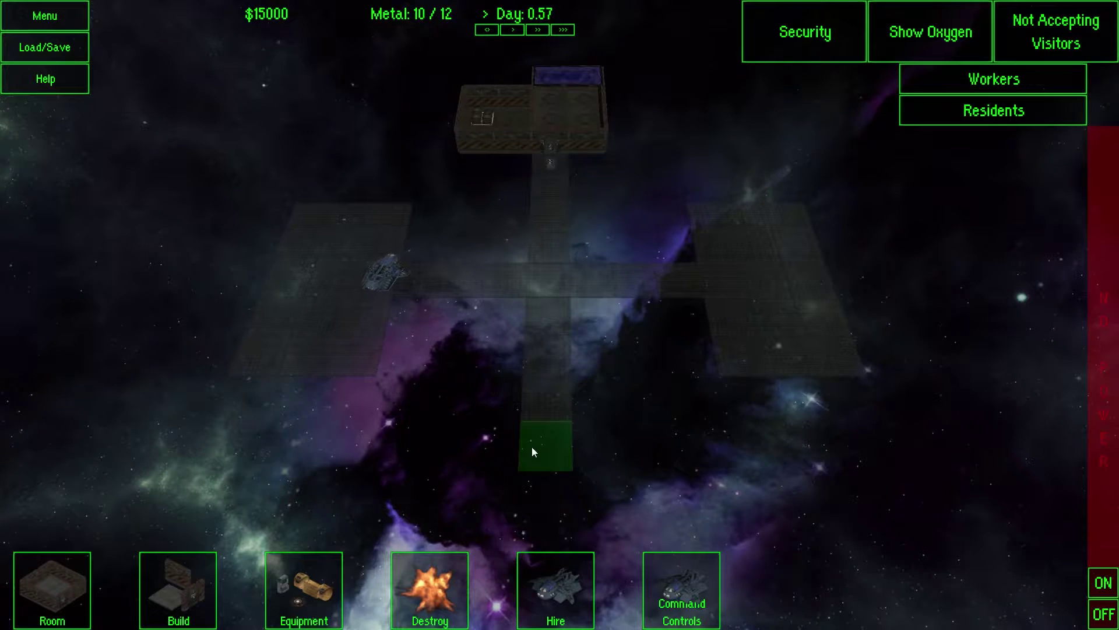
key(w)
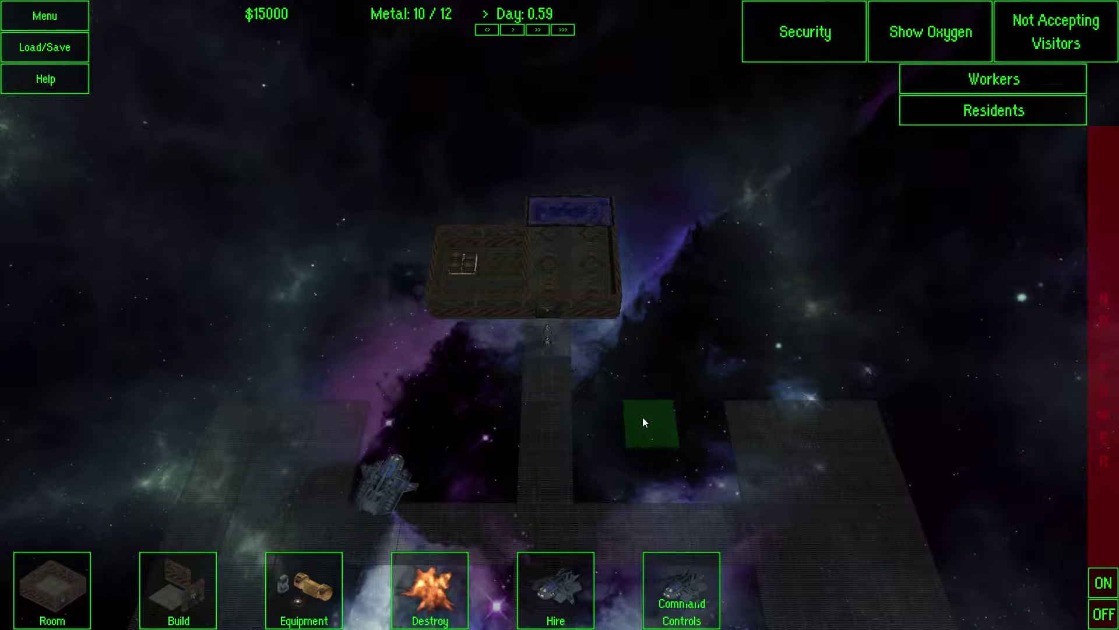
drag(603, 472, 510, 483)
Step: Stretch a deck strip to the right and add the upper deck area
key(s)
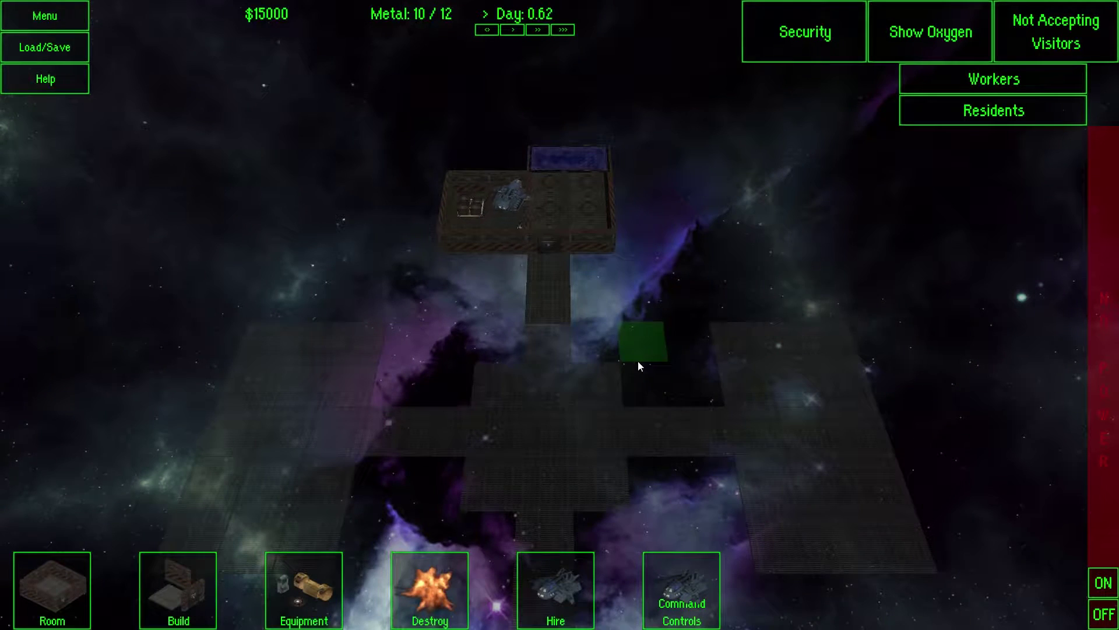
key(w)
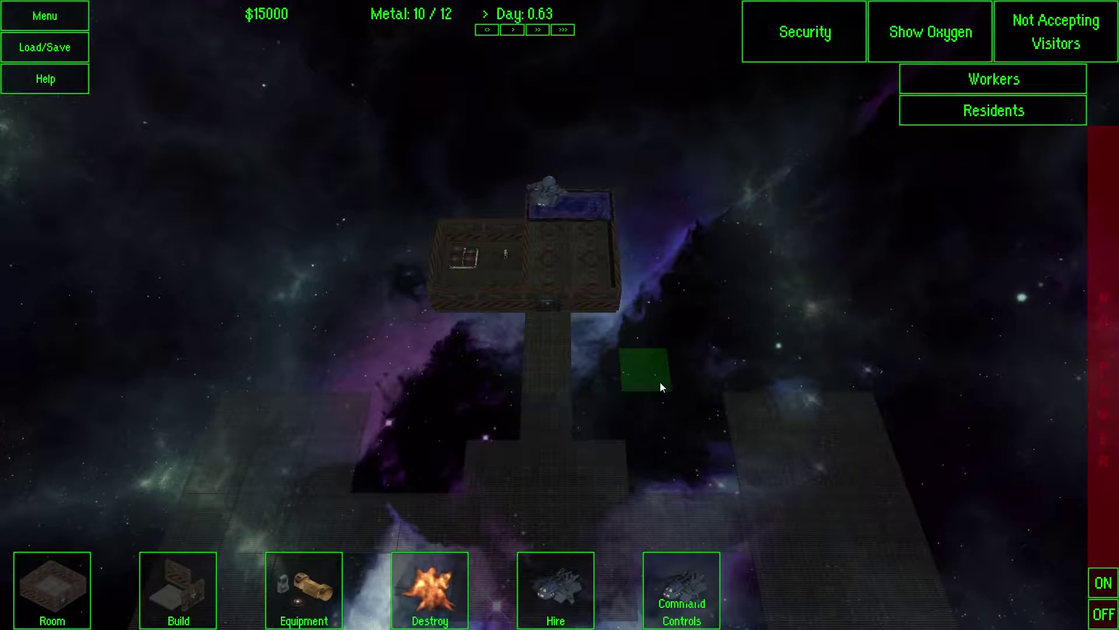
key(d)
key(s)
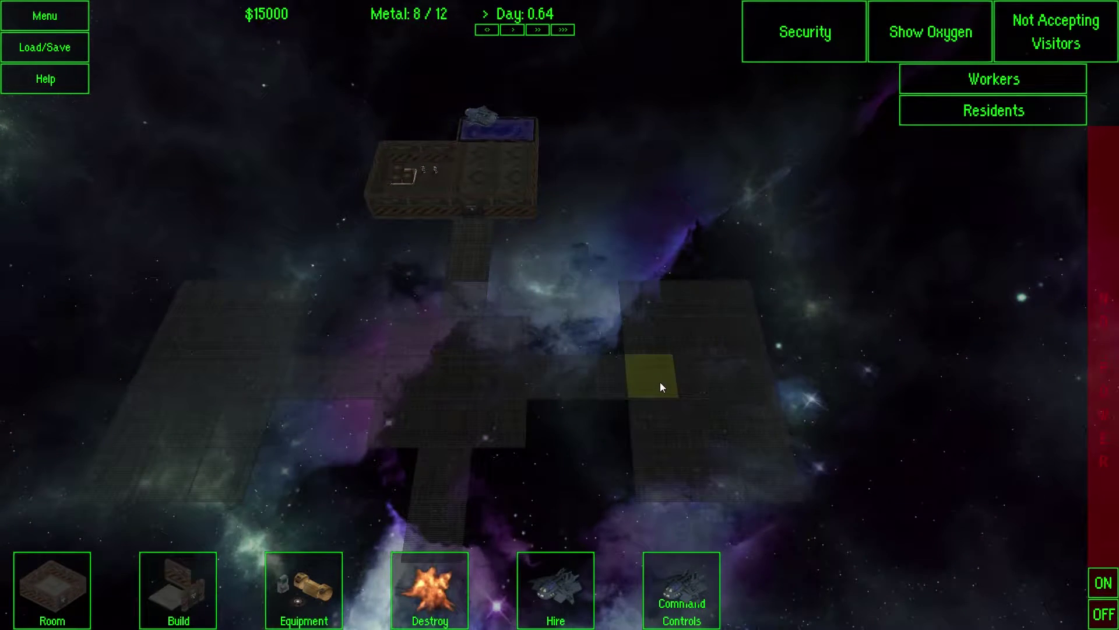
key(d)
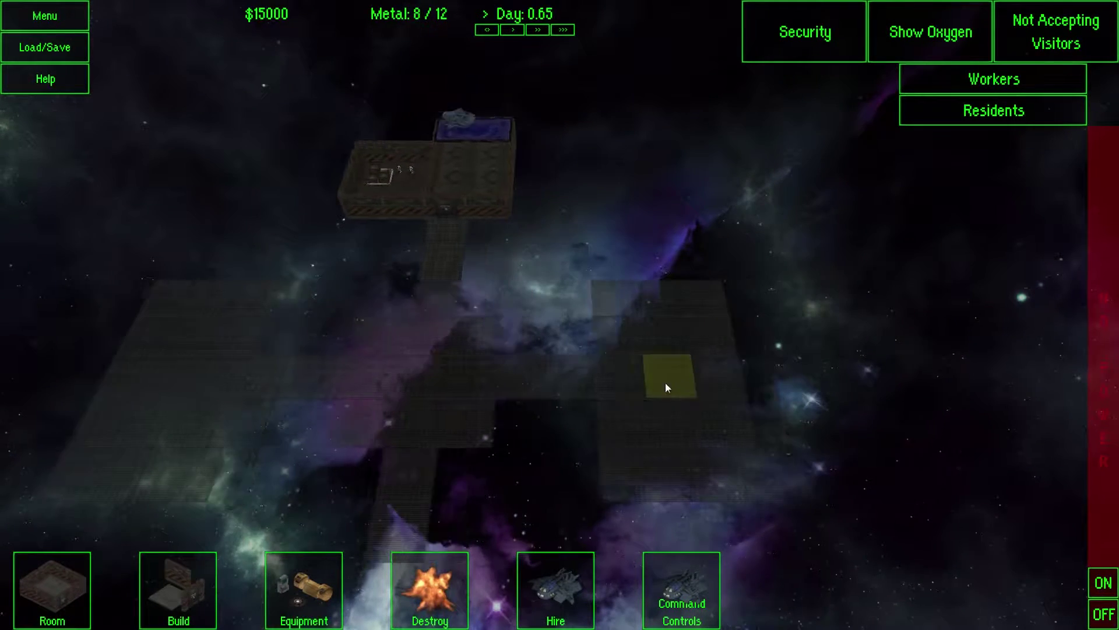
mouse_move(662, 385)
mouse_down()
mouse_move(817, 399)
mouse_move(832, 294)
mouse_move(850, 296)
mouse_up()
drag(790, 426, 909, 480)
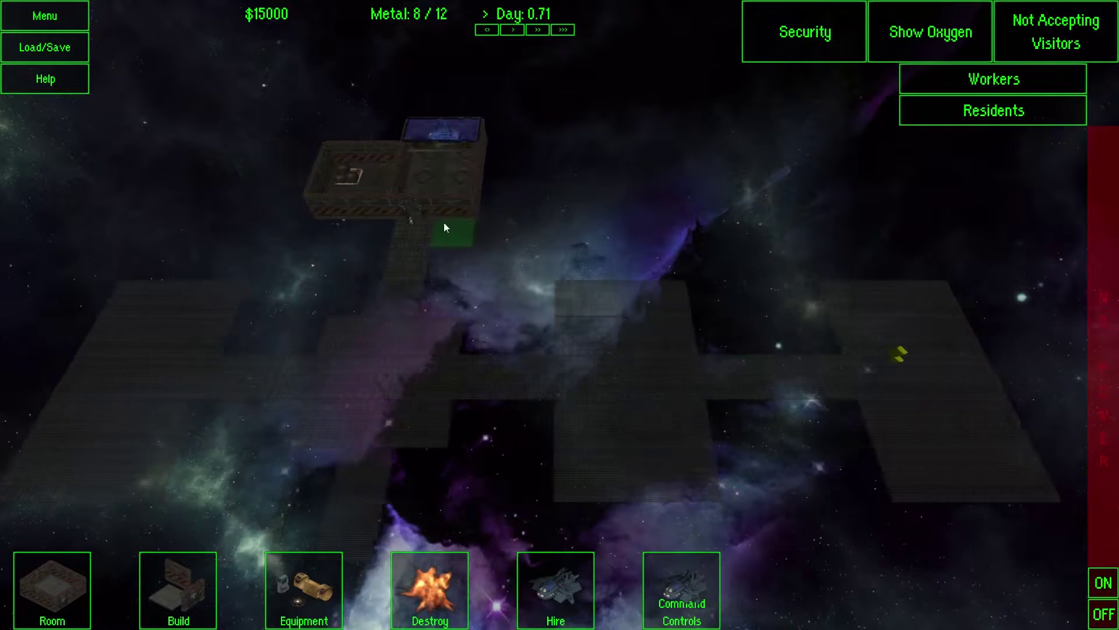
drag(522, 190, 707, 296)
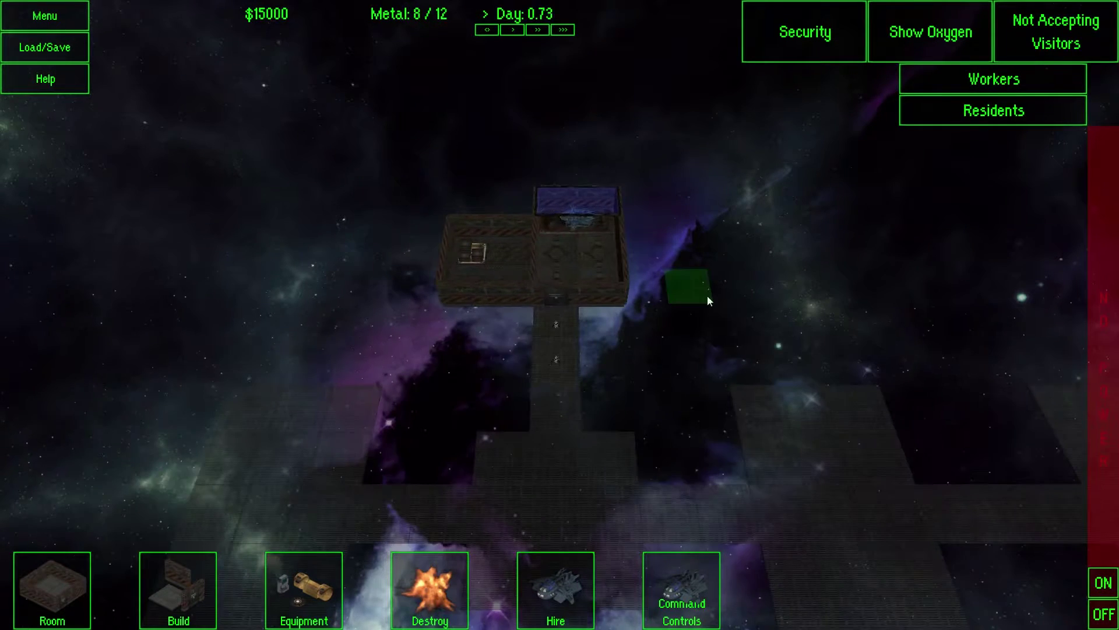
click(608, 261)
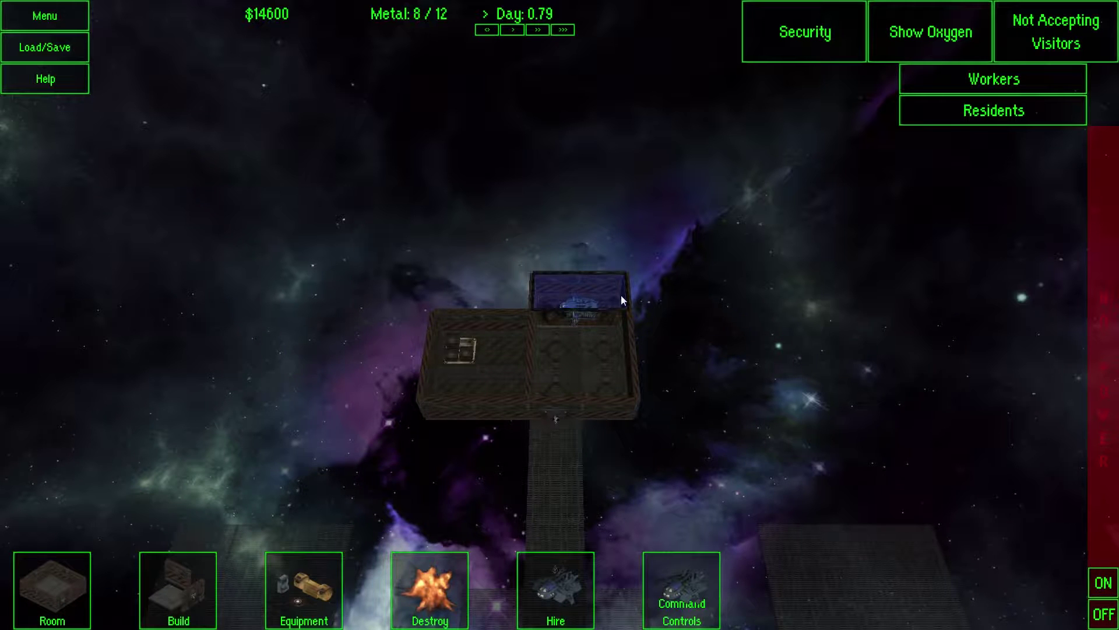
Step: Turn off Accepting Passengers on the landing pad
click(589, 310)
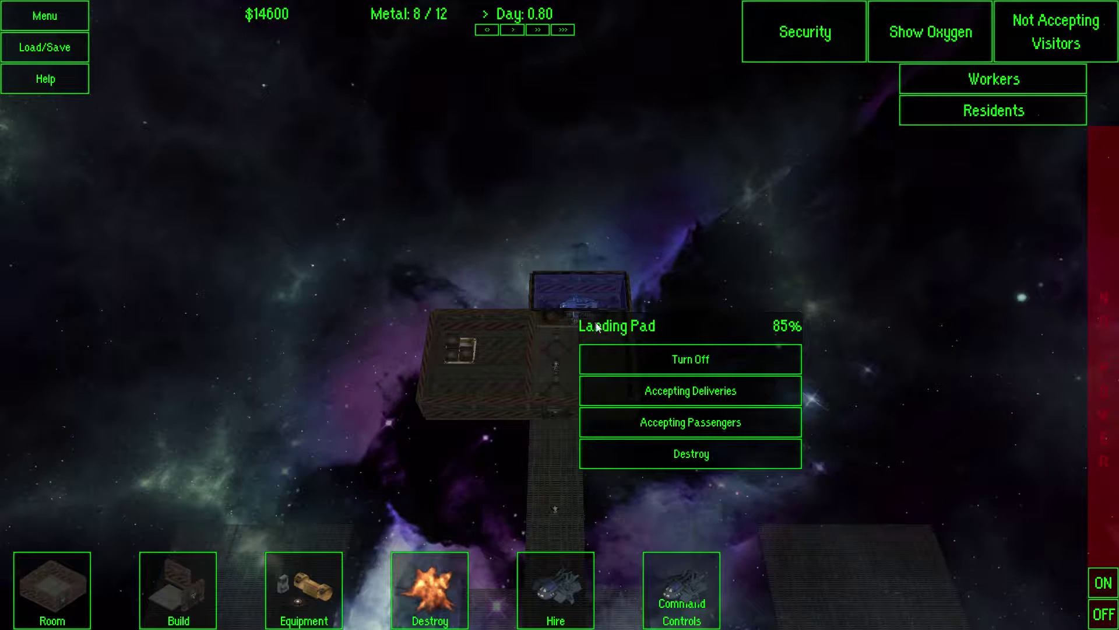
click(660, 400)
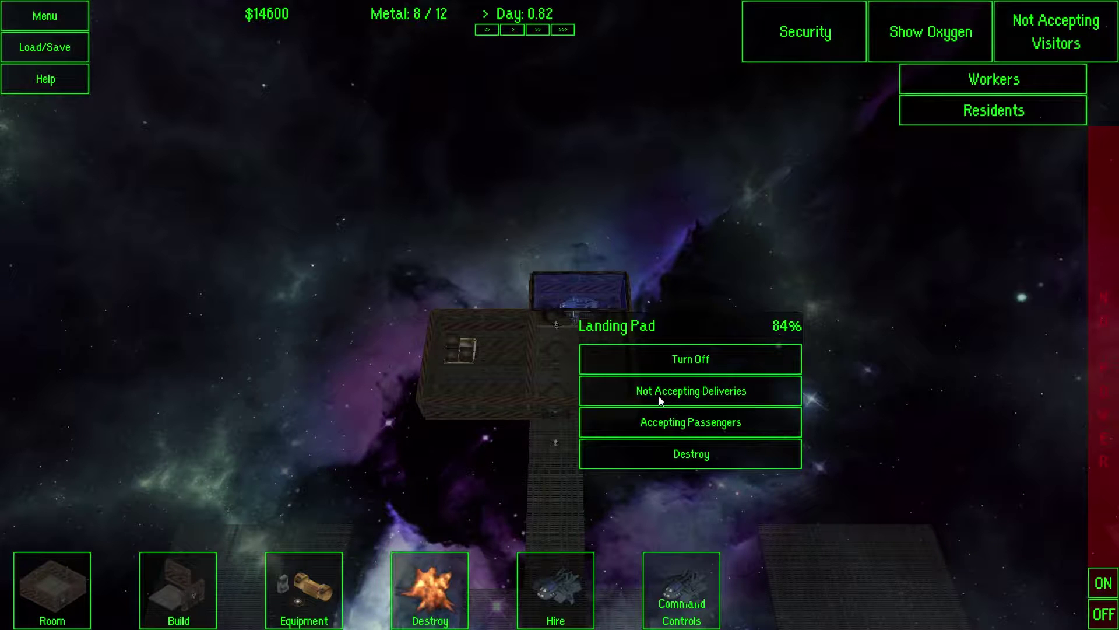
click(661, 400)
click(665, 421)
click(683, 226)
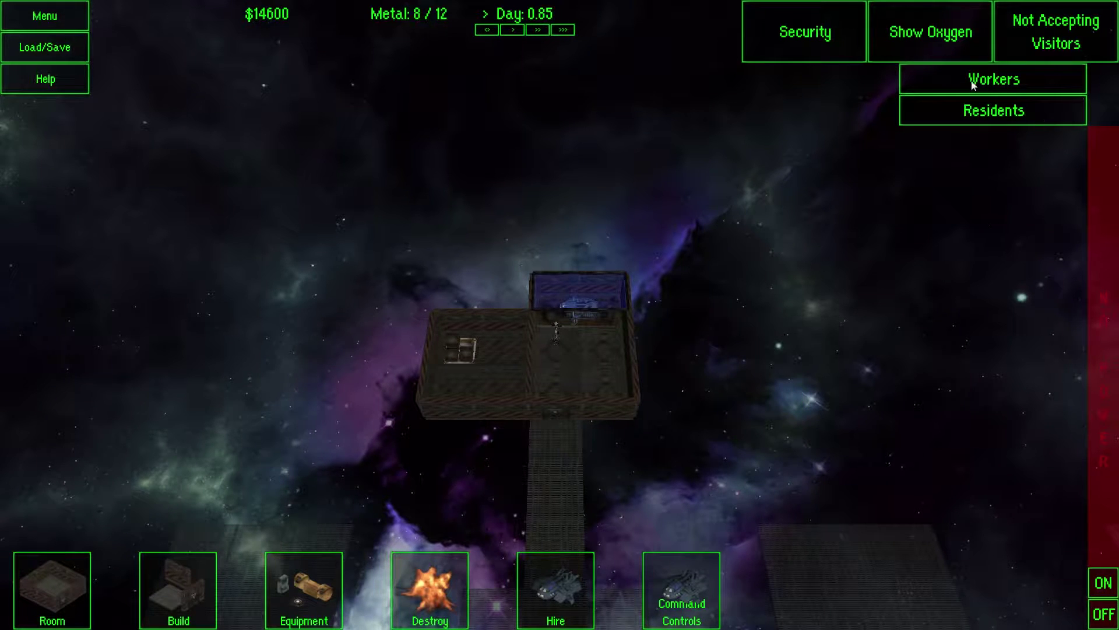
Step: Hire three WorkerBots from the Hire list
click(571, 580)
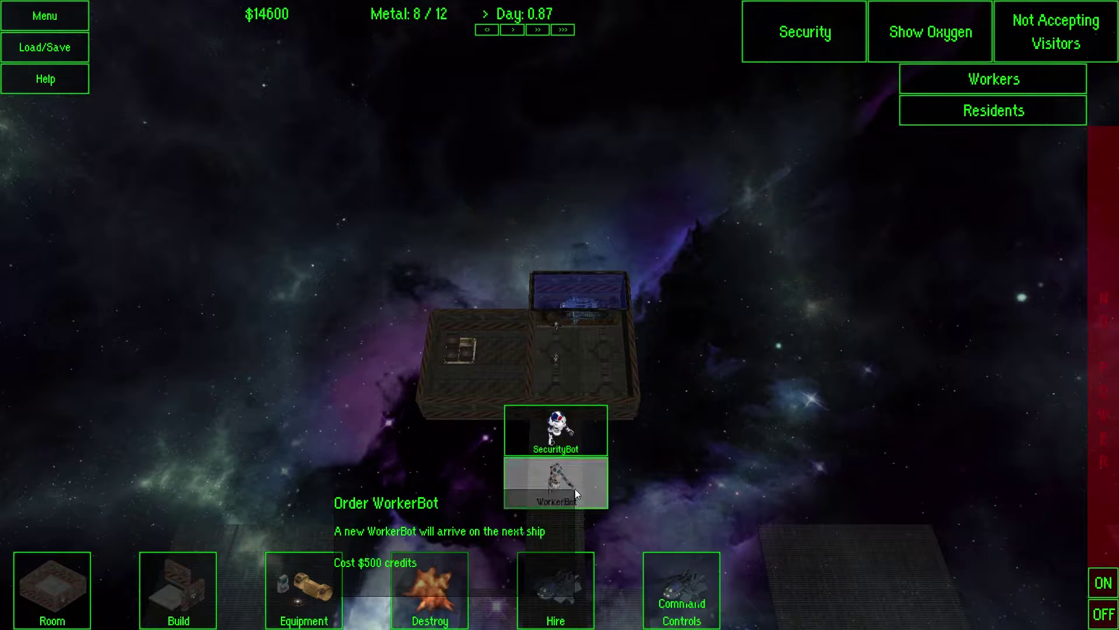
click(575, 489)
click(544, 576)
click(550, 495)
click(551, 564)
click(562, 490)
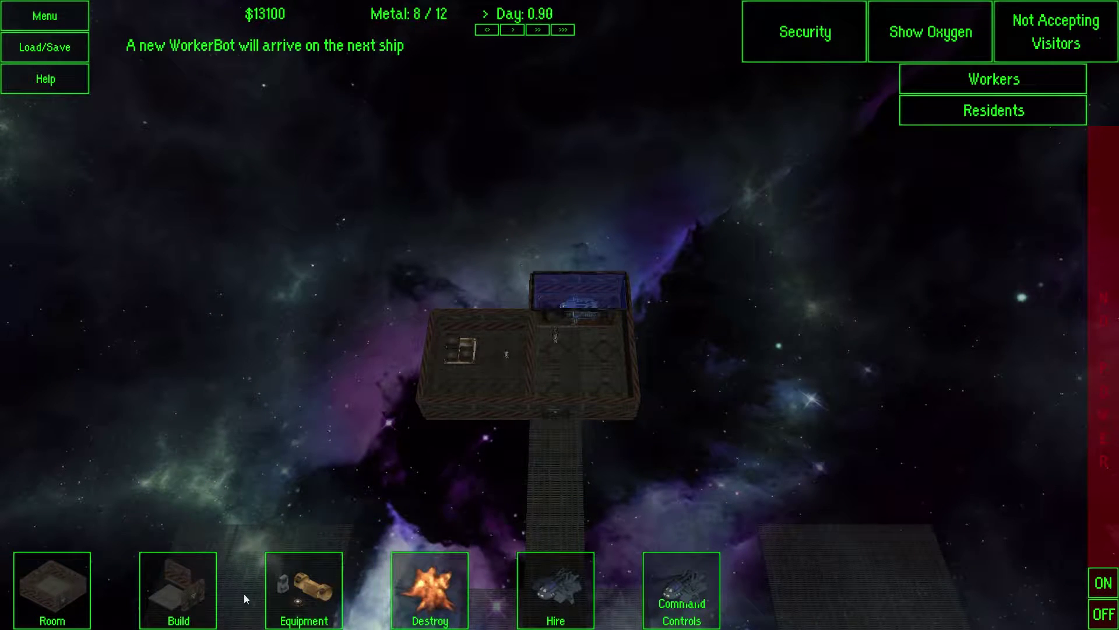
Step: Place three Metal Pallets in the room
click(309, 599)
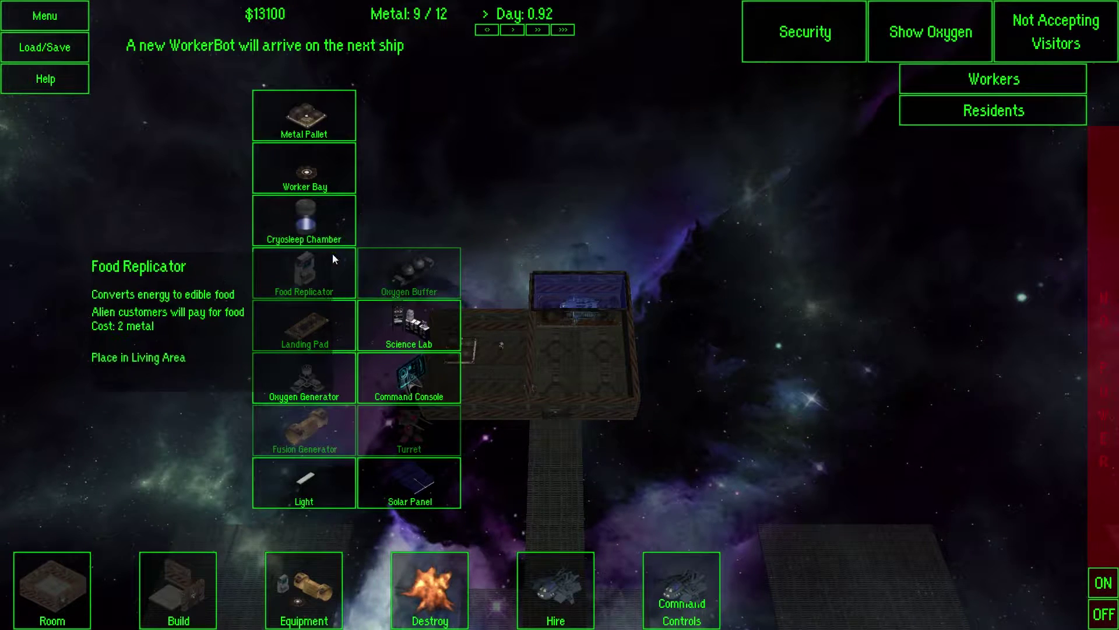
click(304, 118)
click(452, 402)
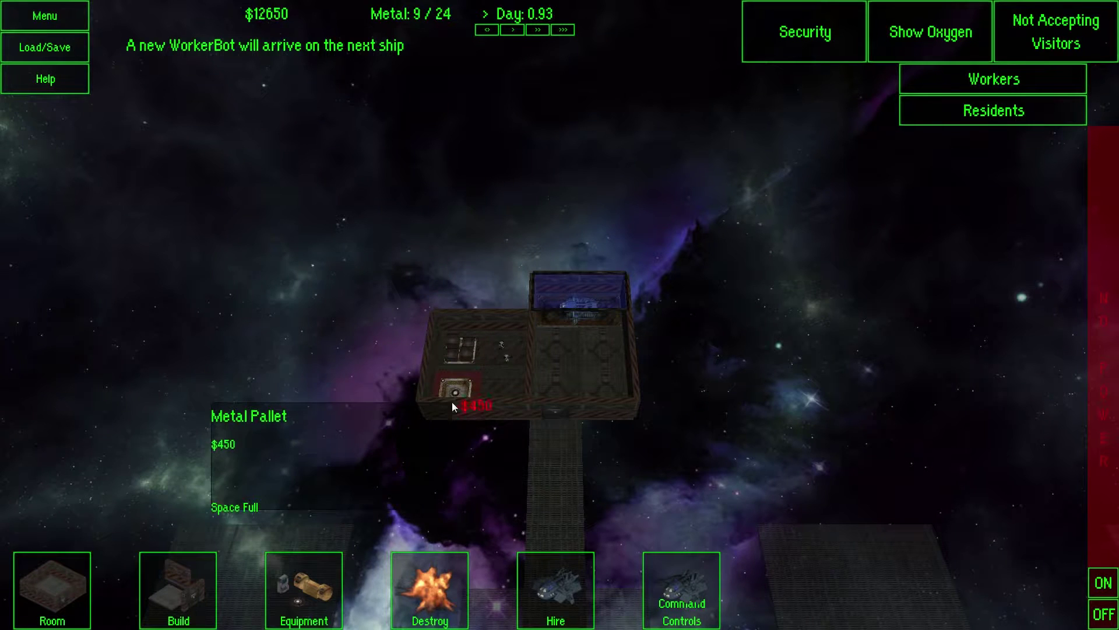
click(501, 387)
click(499, 345)
Step: Build a Landing Pad on the station's right side
click(543, 588)
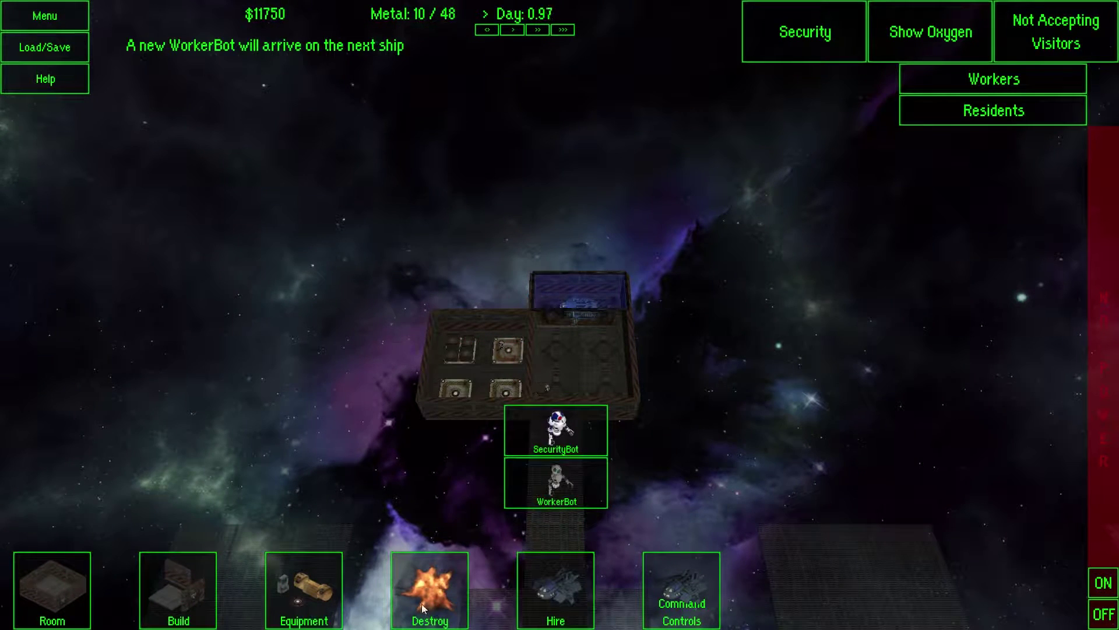
mouse_move(303, 588)
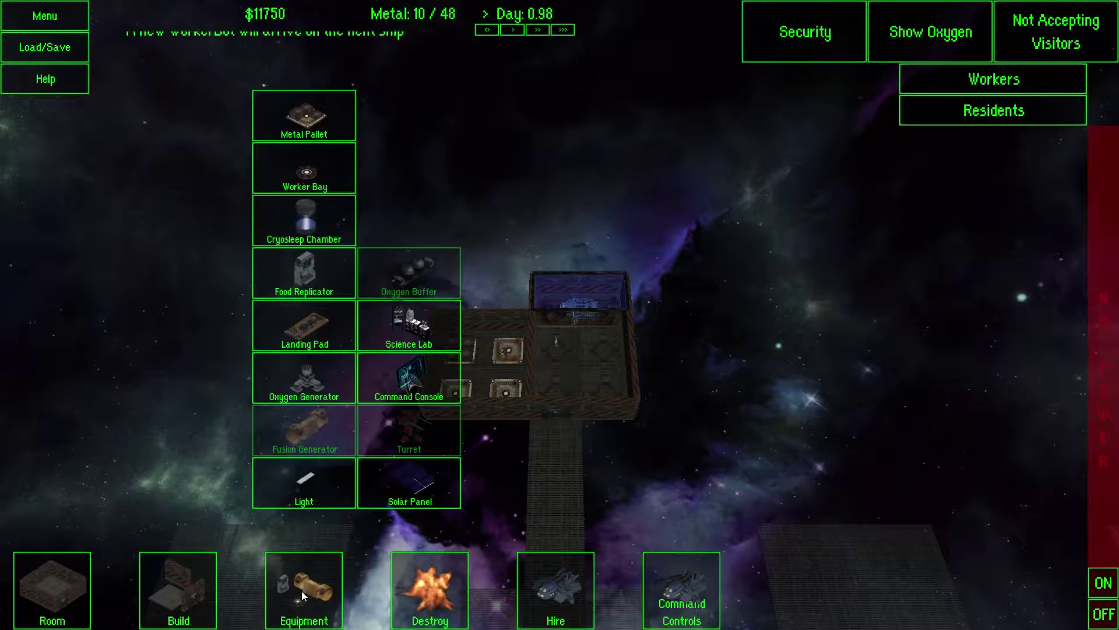
click(305, 328)
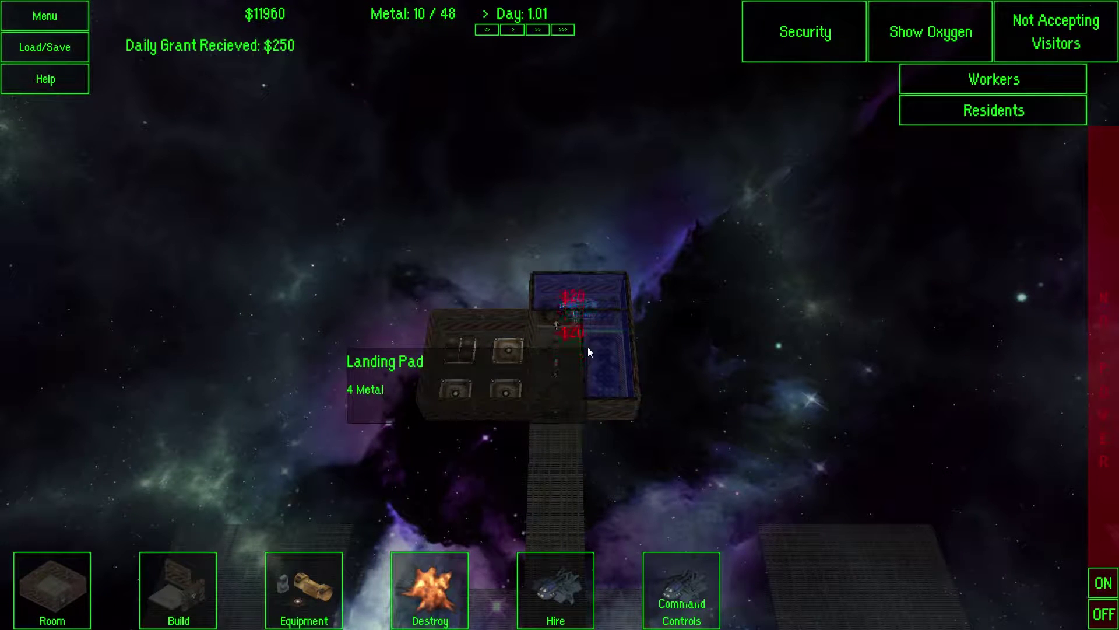
key(d)
key(a)
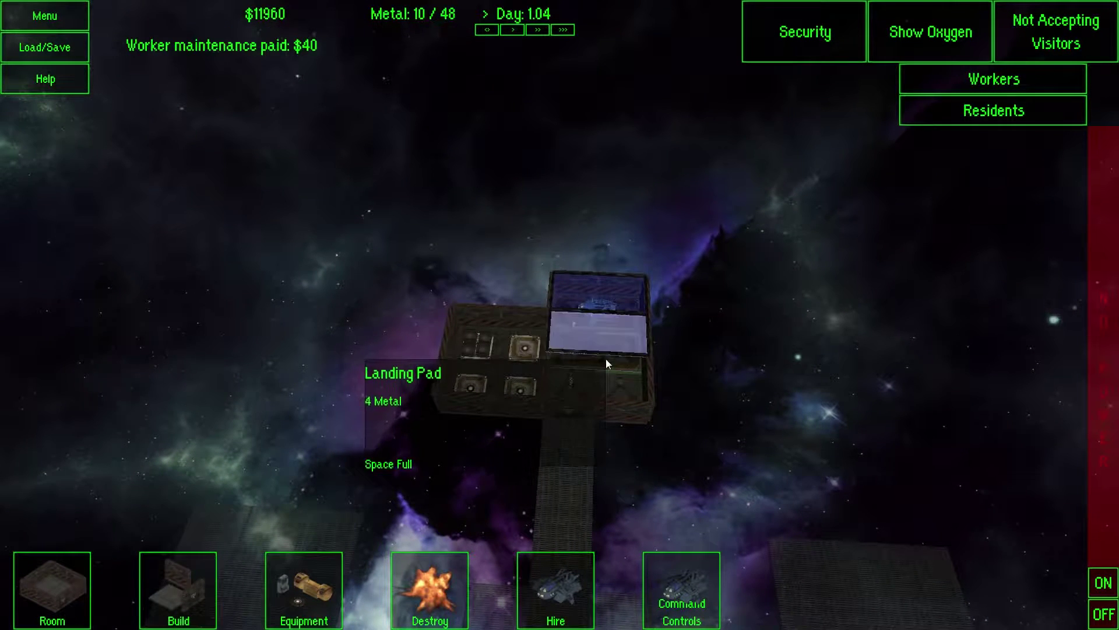
click(605, 384)
key(s)
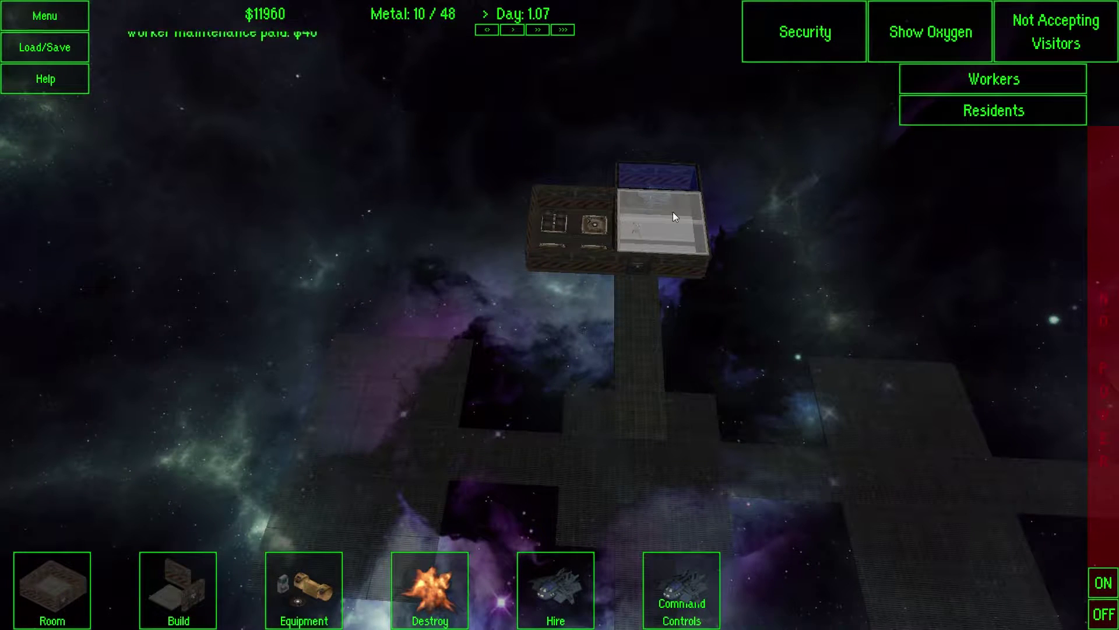
key(s)
key(s)
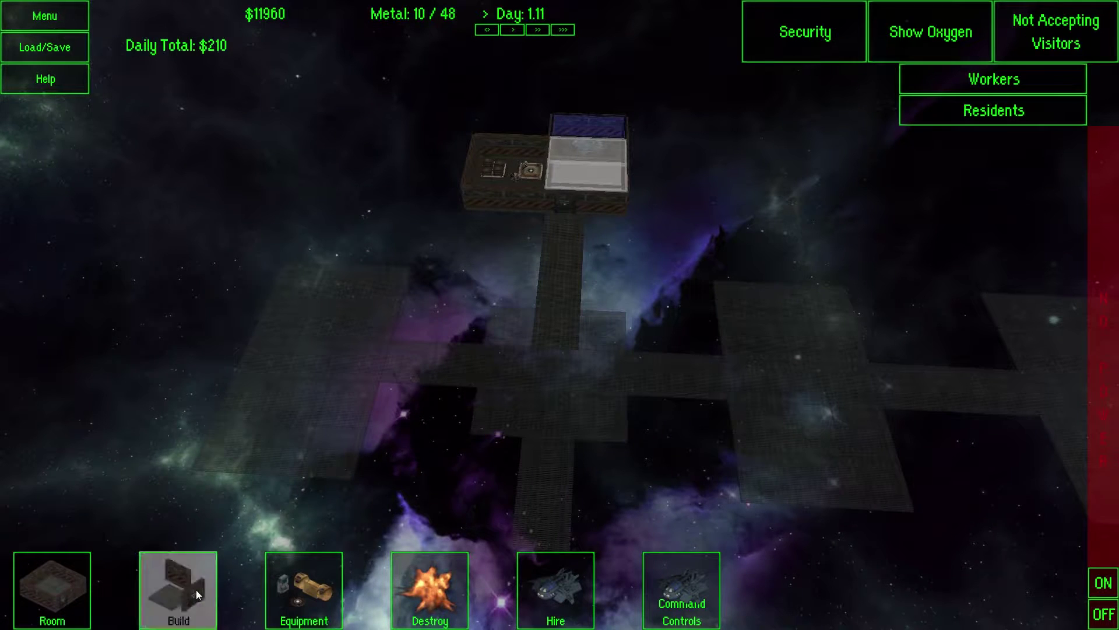
Step: Run bulkhead walls down both corridor edges and along the junction's edge
click(196, 590)
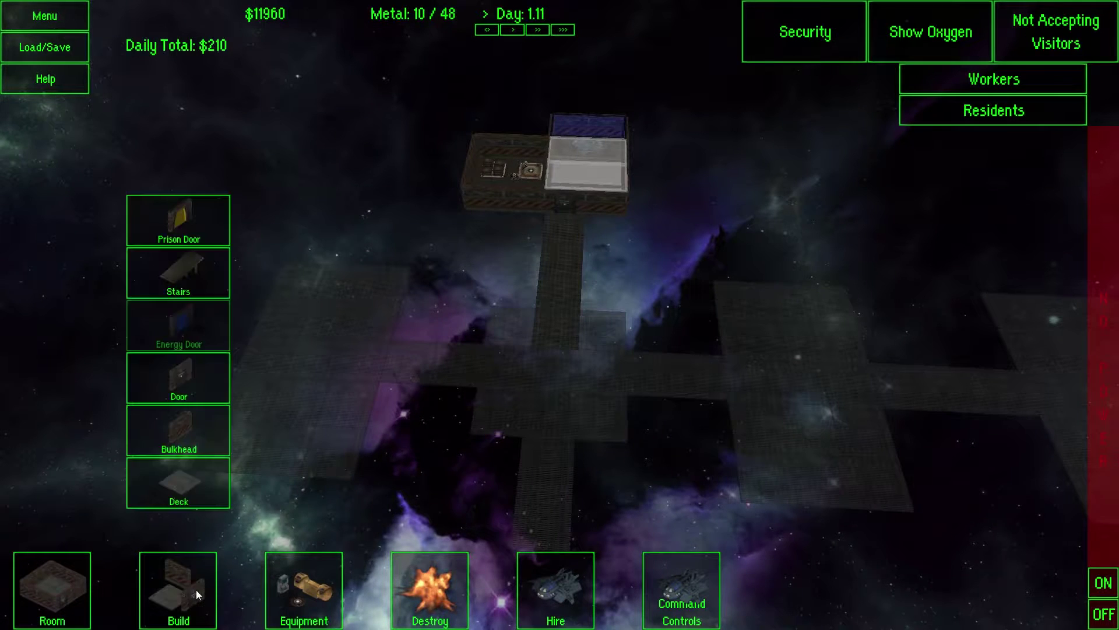
click(188, 430)
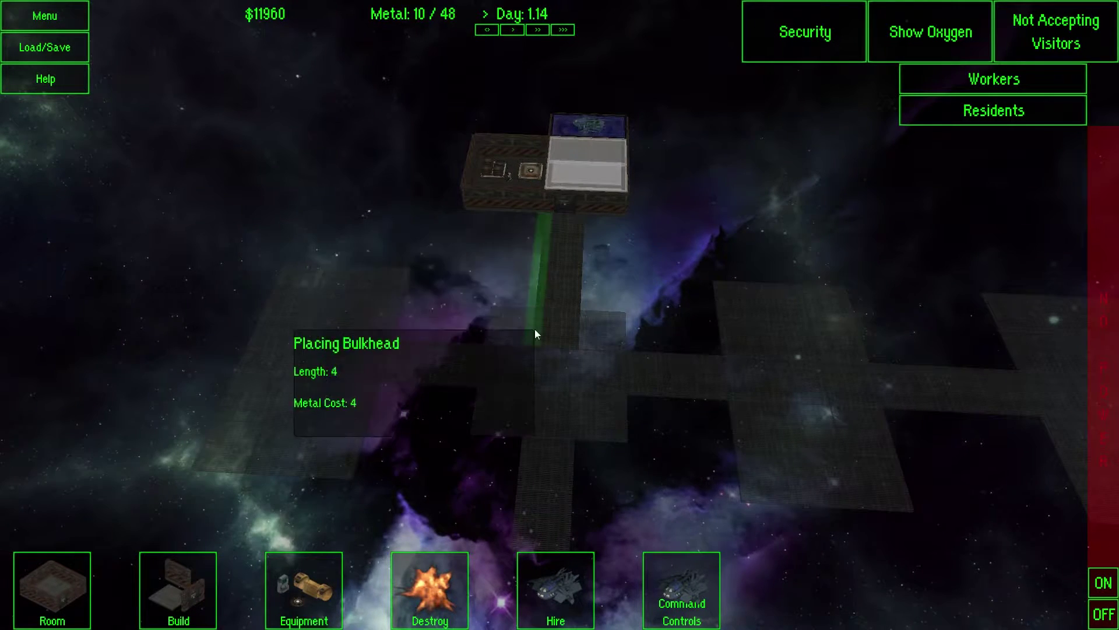
mouse_move(547, 217)
mouse_down()
mouse_move(539, 313)
mouse_move(481, 342)
mouse_move(394, 341)
mouse_up()
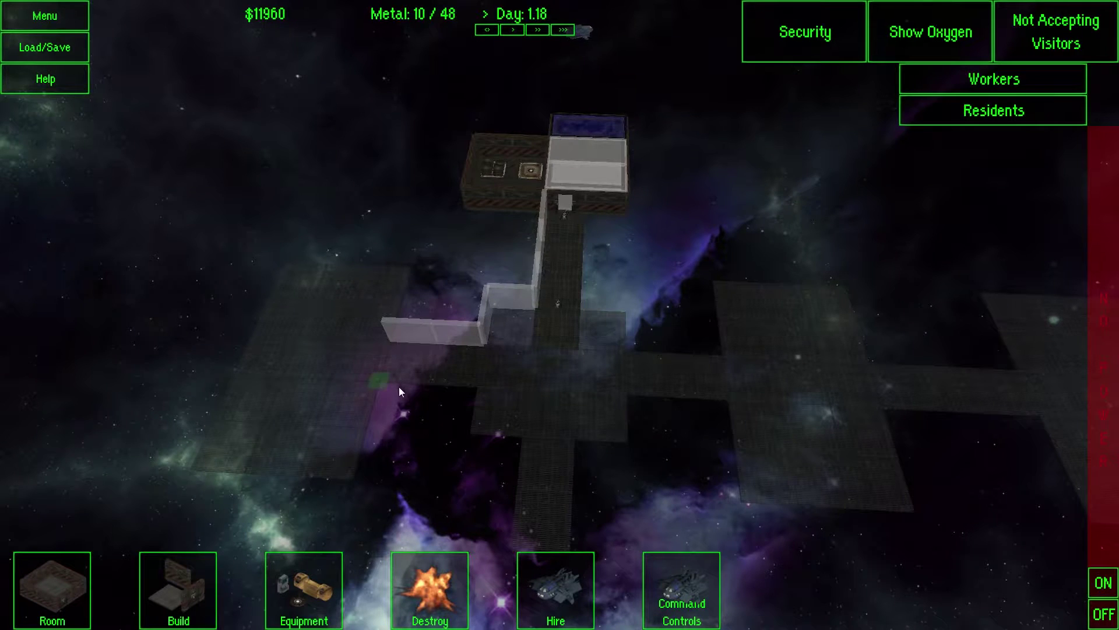
mouse_move(399, 387)
mouse_down()
mouse_move(486, 395)
mouse_move(484, 428)
mouse_move(520, 439)
mouse_move(637, 435)
mouse_move(626, 311)
mouse_move(592, 310)
mouse_up()
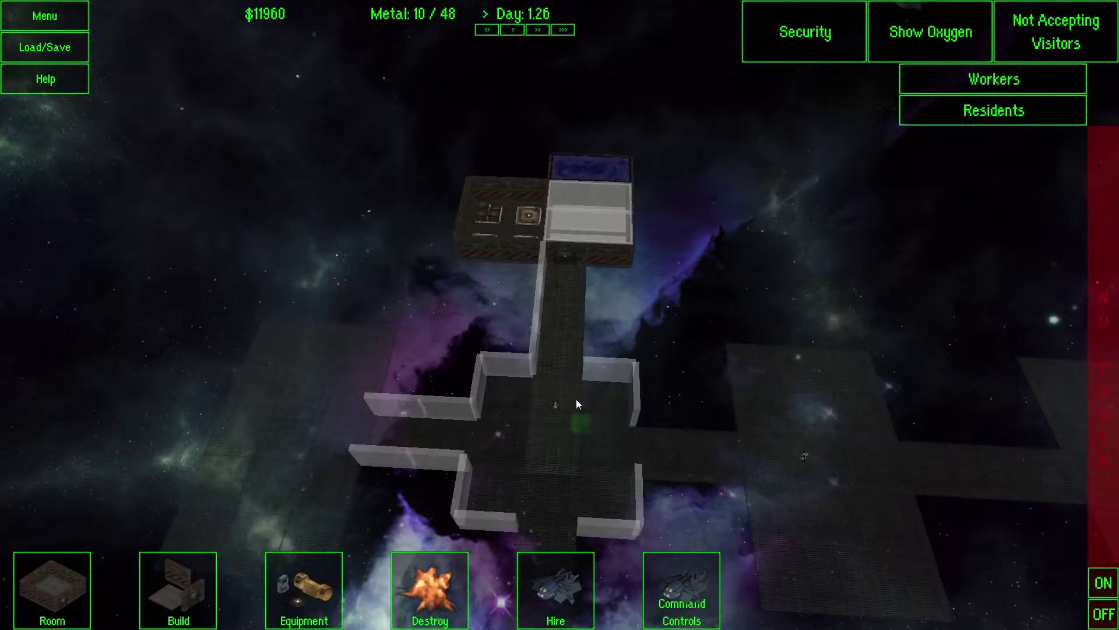
mouse_move(593, 378)
mouse_down()
mouse_move(623, 283)
mouse_move(649, 292)
mouse_up()
key(w)
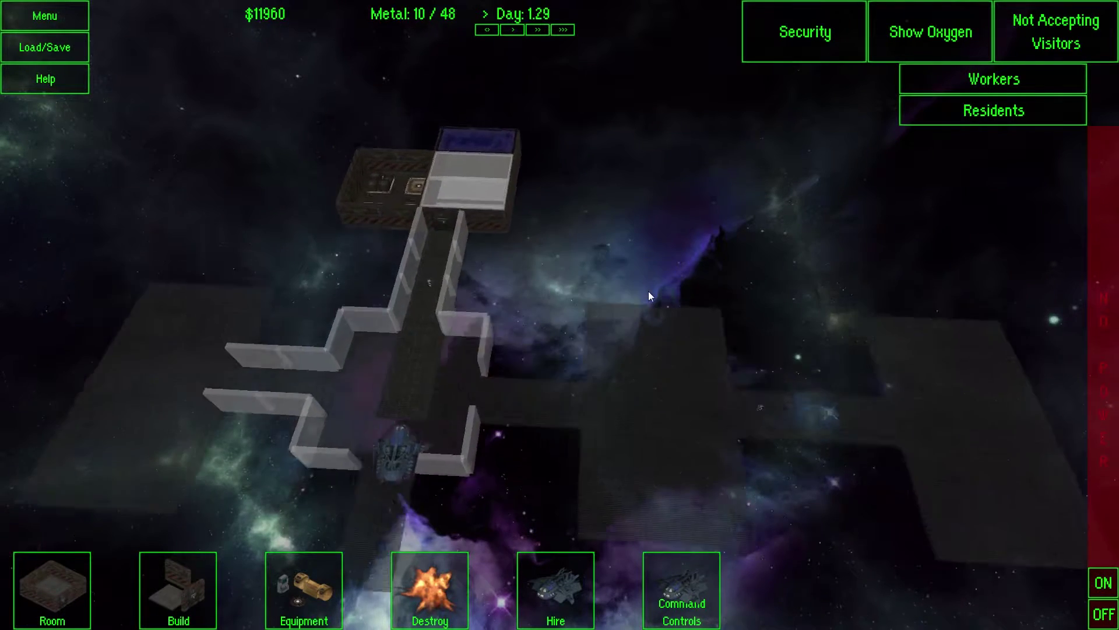
key(w)
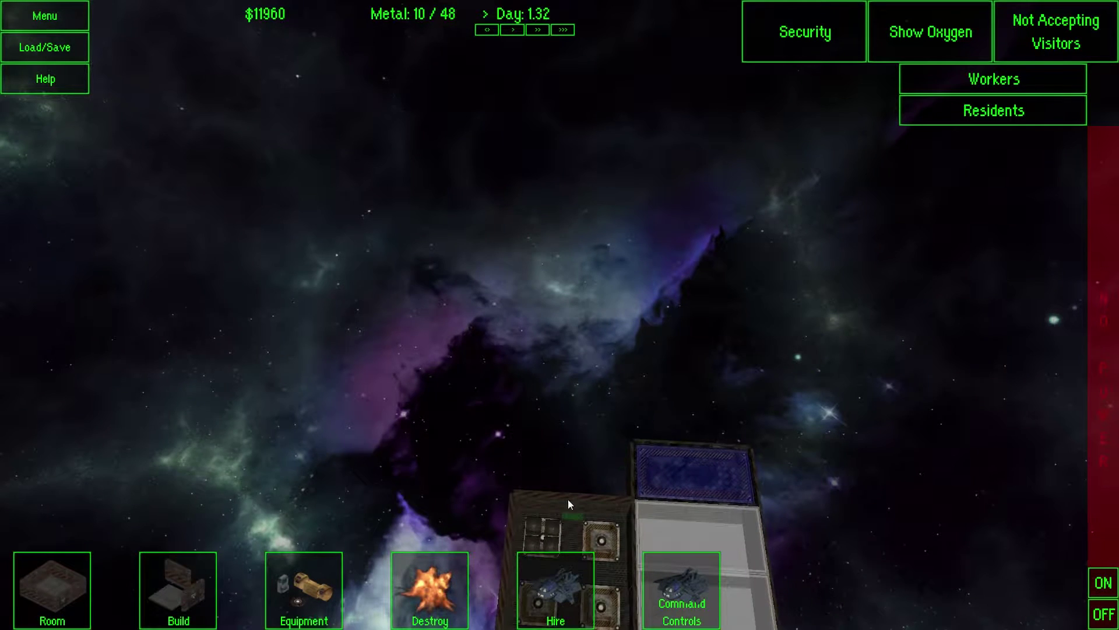
Step: Frame the generator room and remove a stray wall placed beside it
key(a)
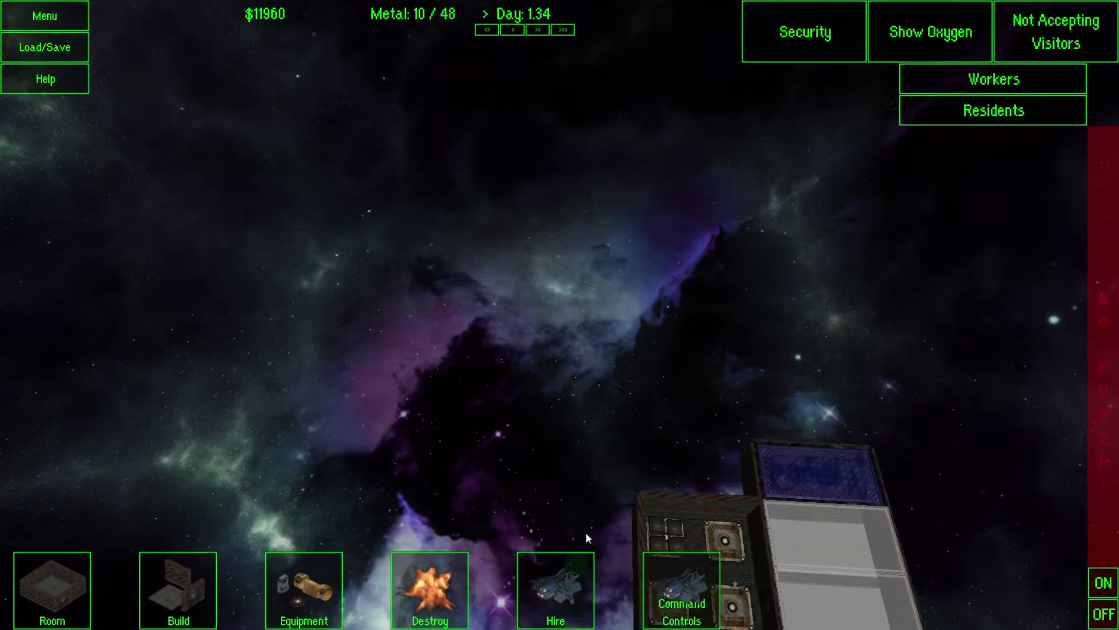
key(s)
key(d)
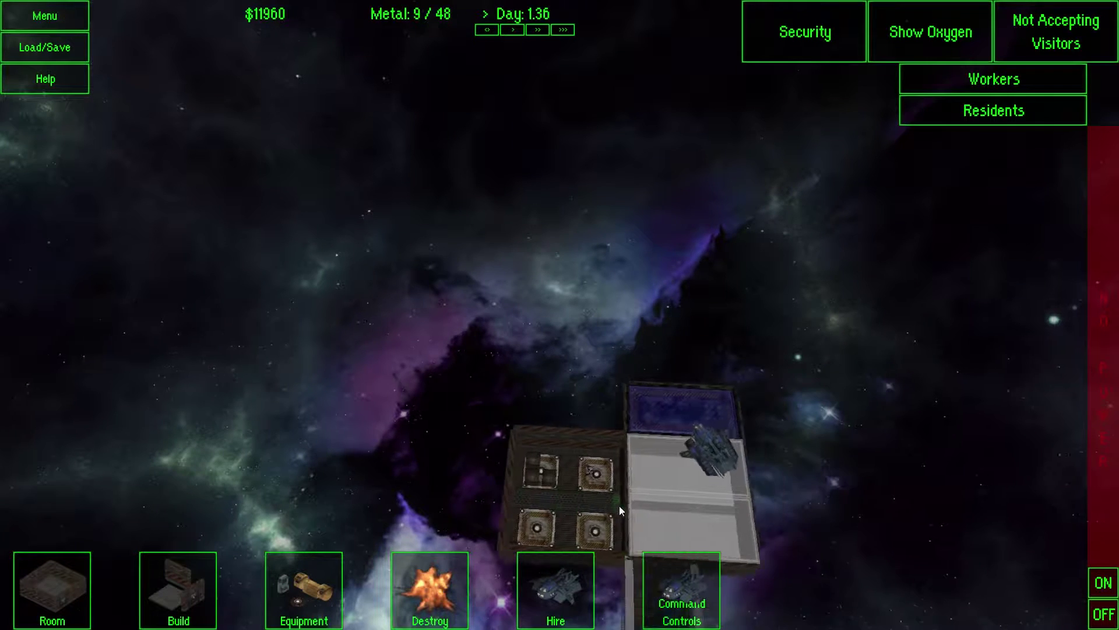
key(d)
key(s)
key(a)
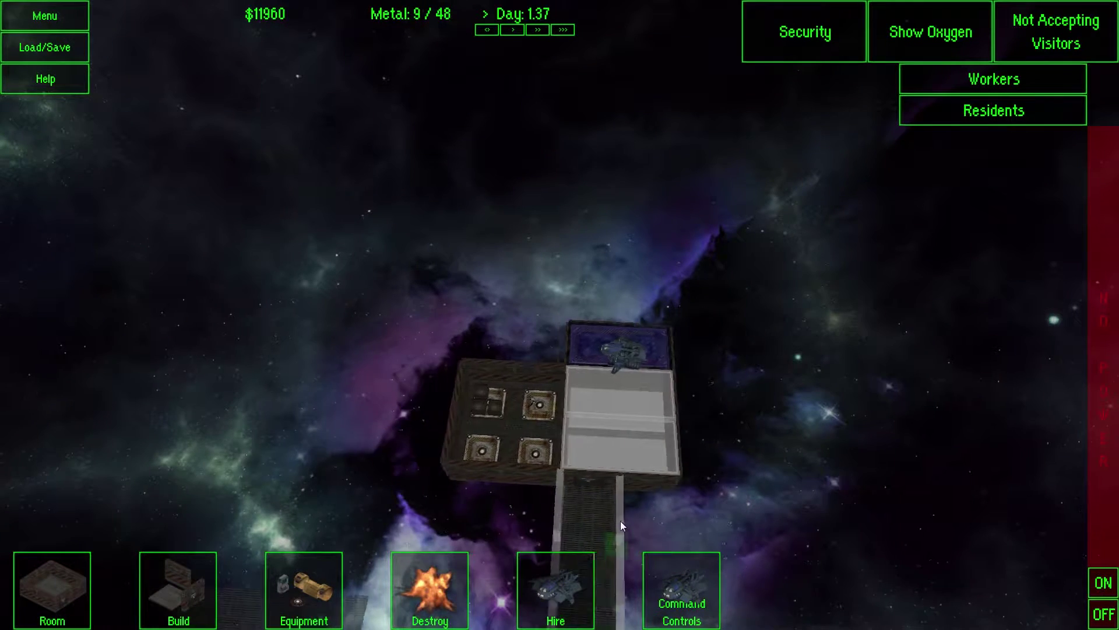
key(a)
key(s)
key(d)
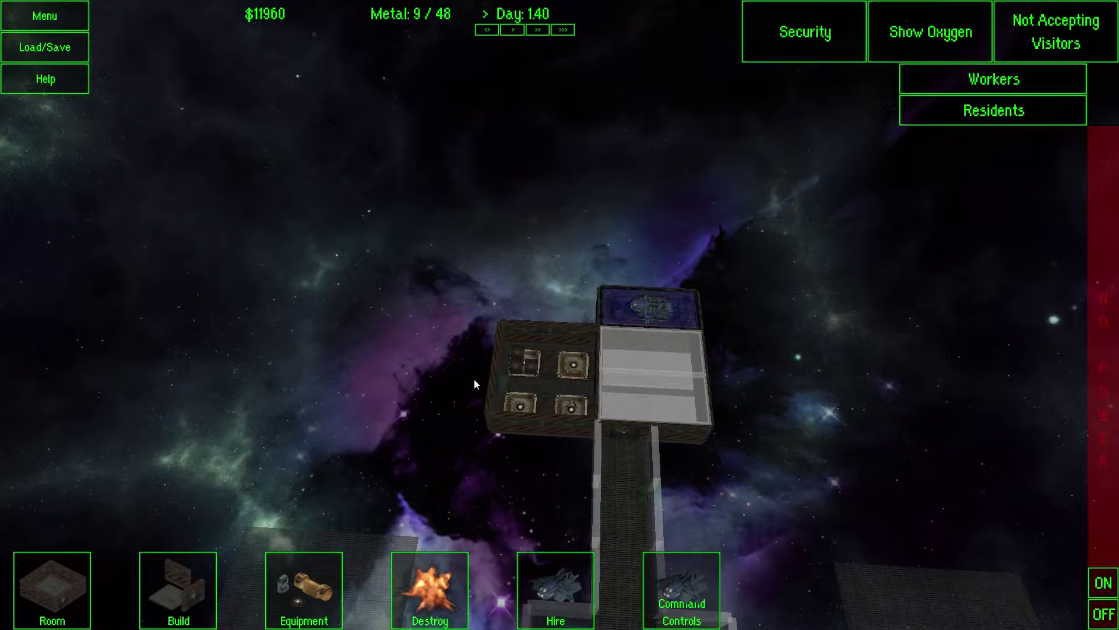
key(w)
key(a)
key(w)
mouse_move(598, 459)
mouse_down()
mouse_move(560, 457)
mouse_move(555, 472)
mouse_up()
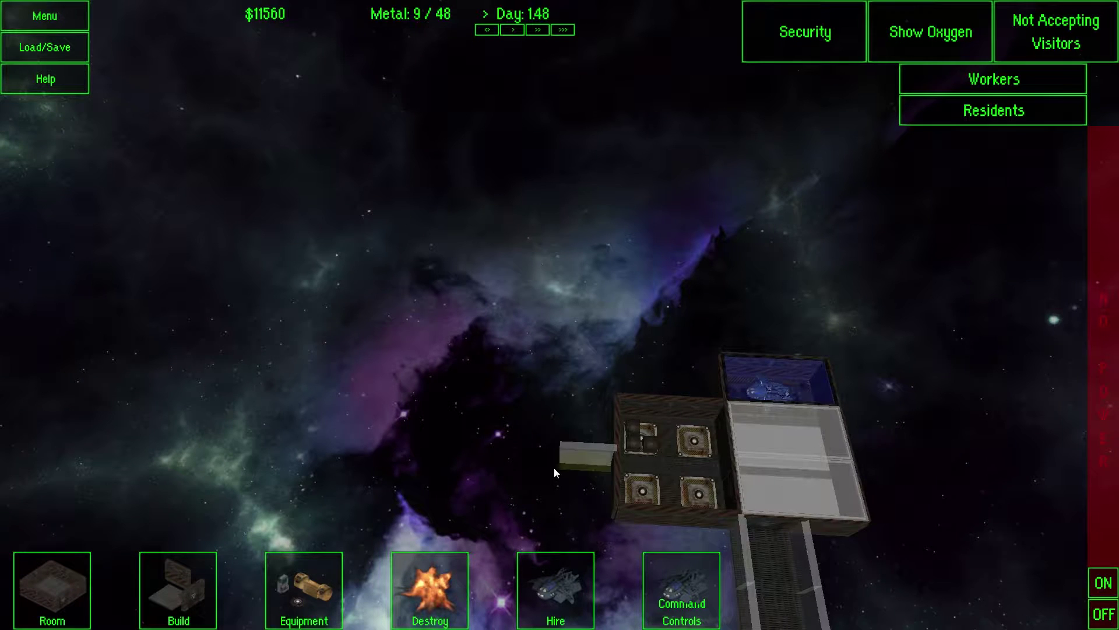
click(581, 472)
mouse_move(179, 590)
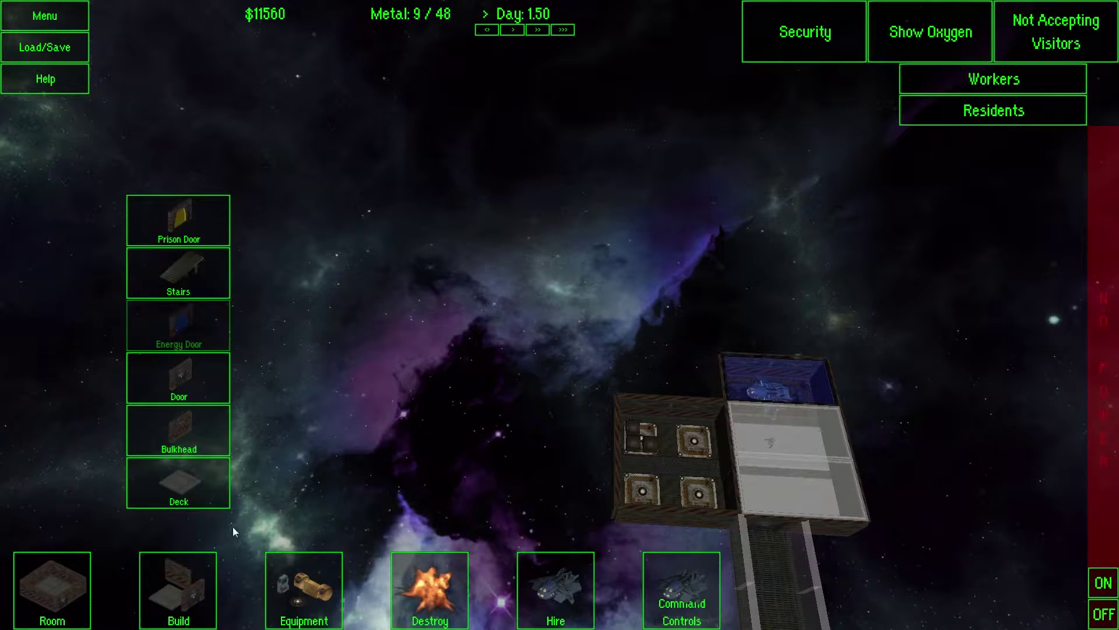
Step: Lay two deck tiles on the left side of the generator room
click(180, 464)
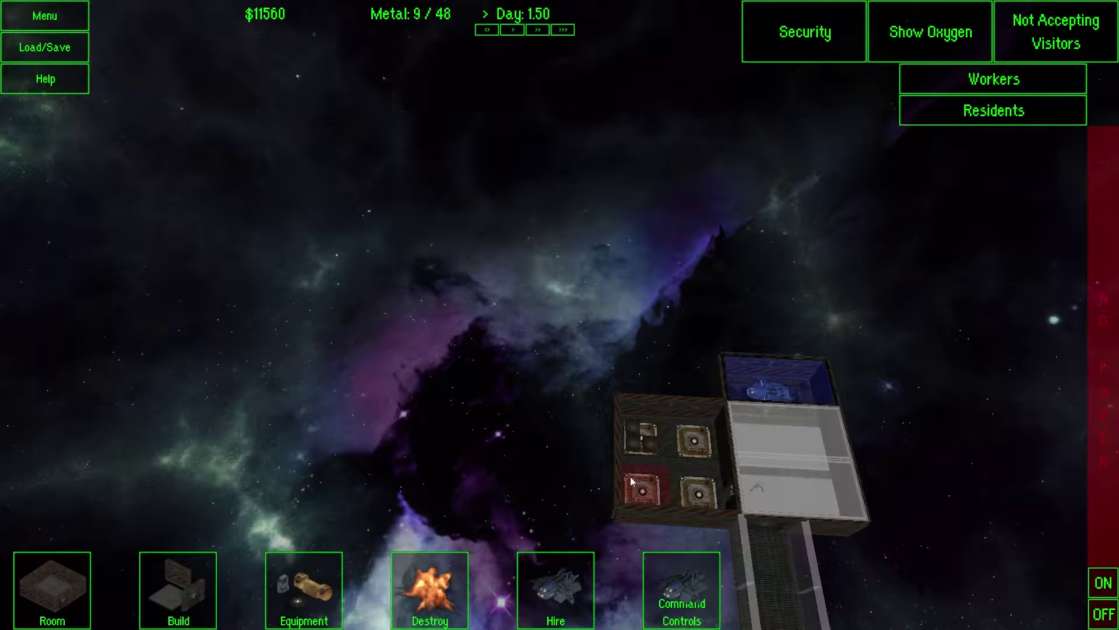
click(606, 459)
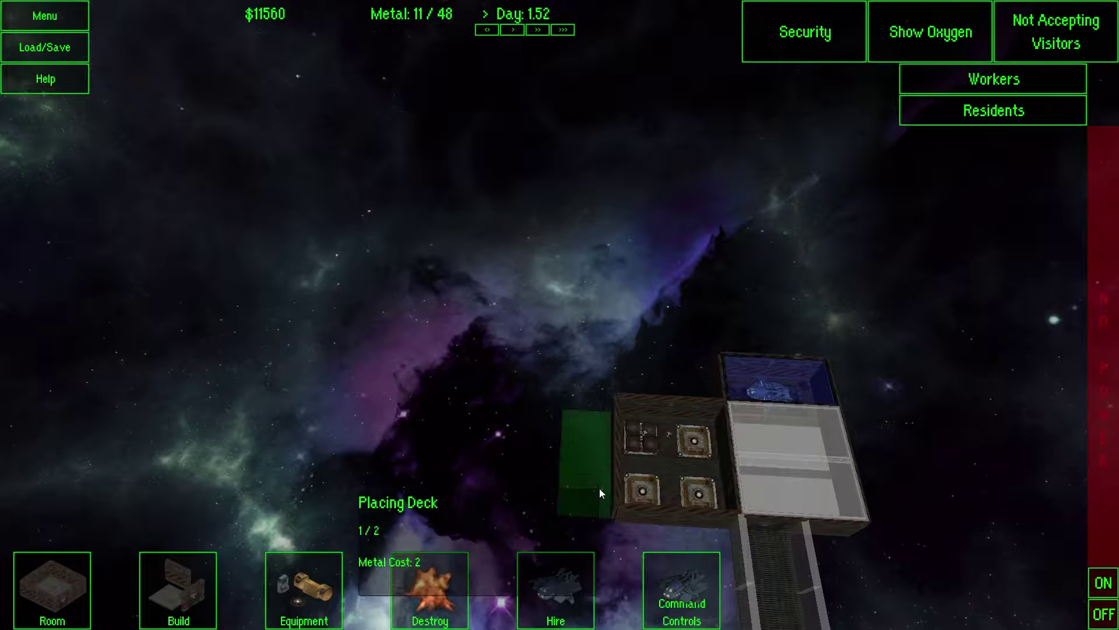
click(594, 449)
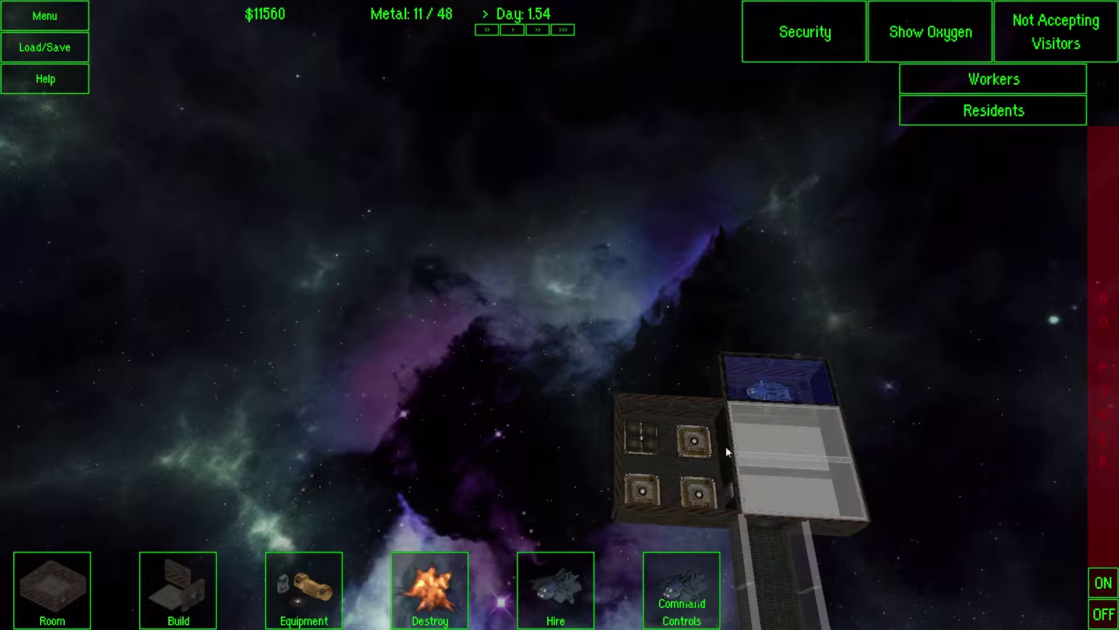
key(d)
key(a)
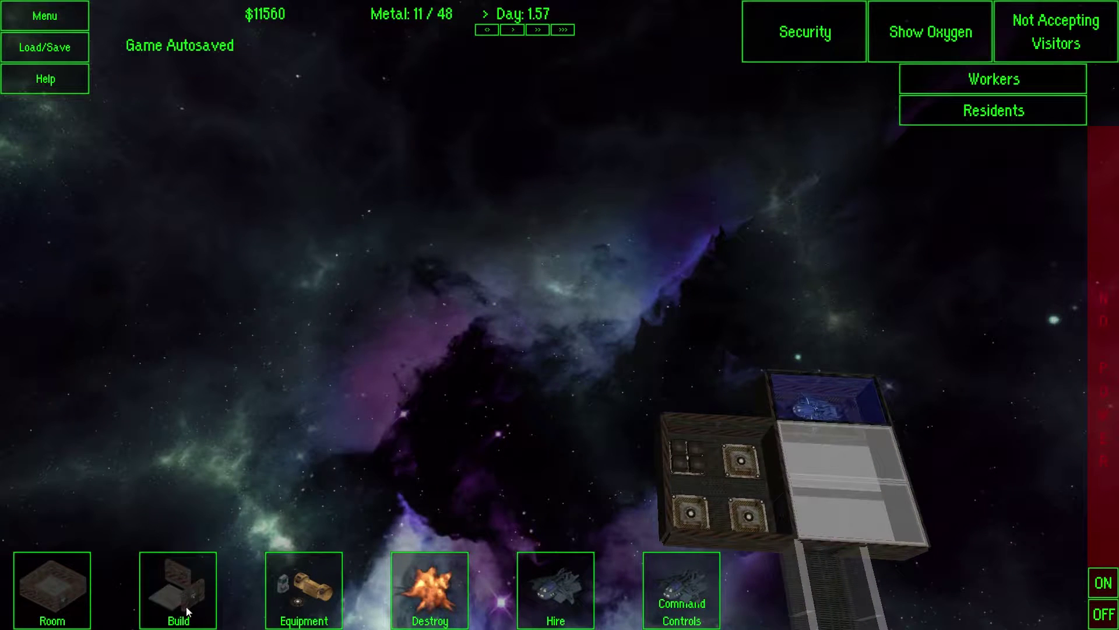
click(187, 605)
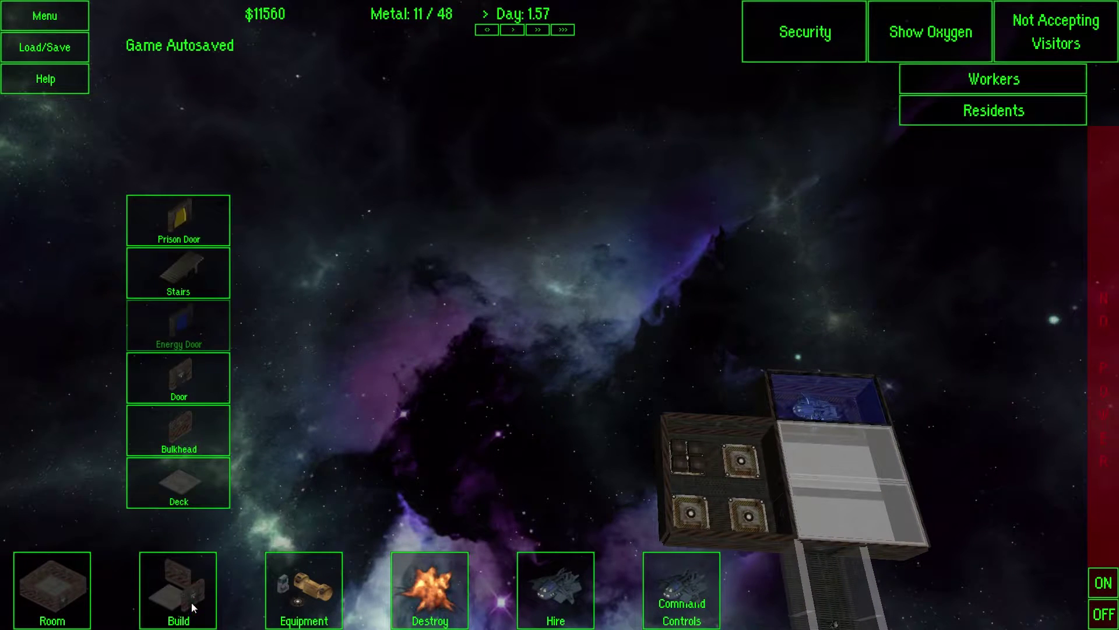
click(200, 488)
drag(635, 487, 599, 488)
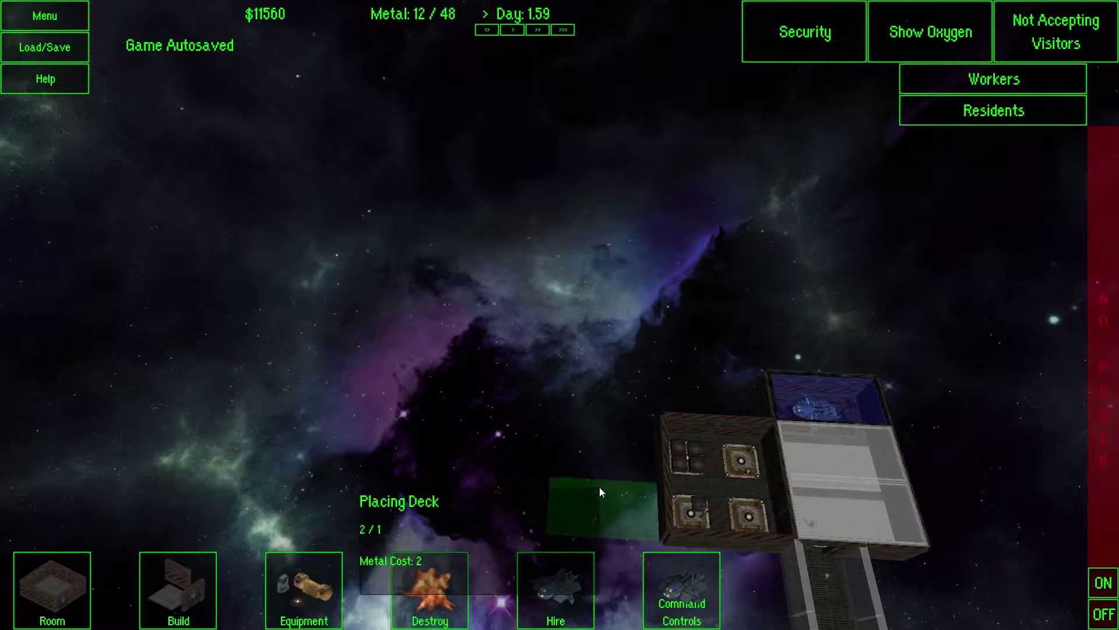
key(s)
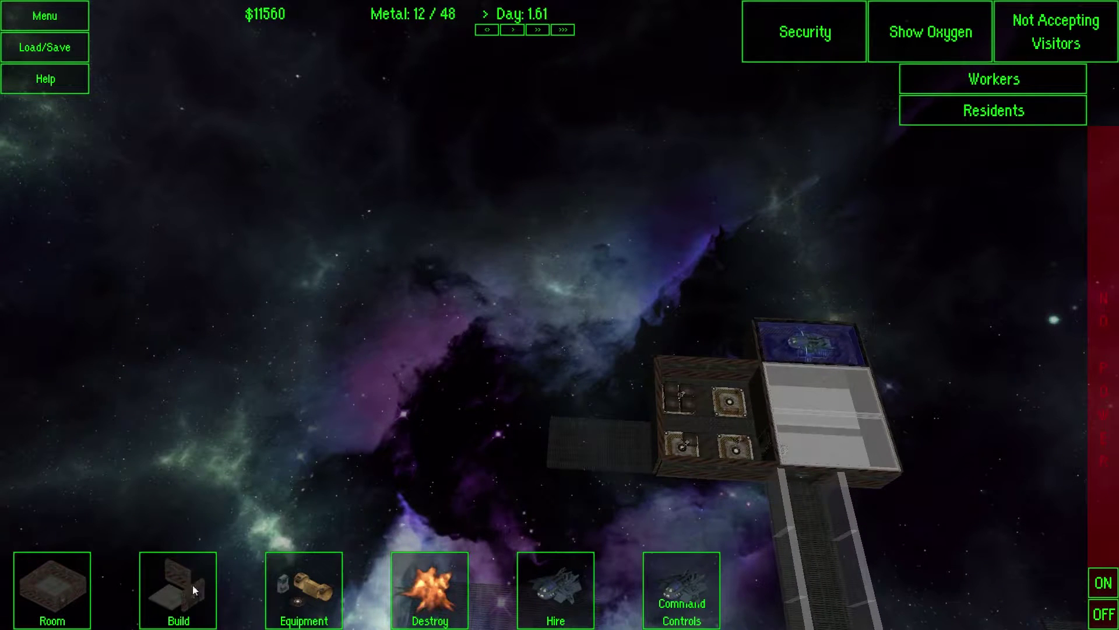
Step: Wall the top and bottom edges of the new deck with bulkheads
click(188, 587)
click(200, 439)
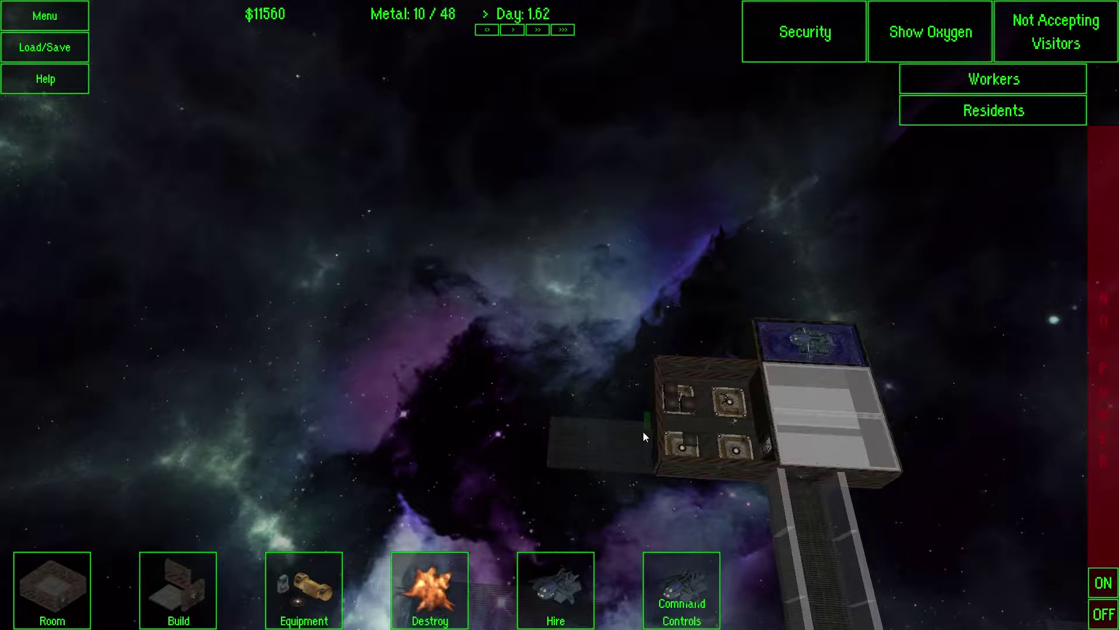
drag(645, 432, 558, 427)
drag(652, 480, 564, 473)
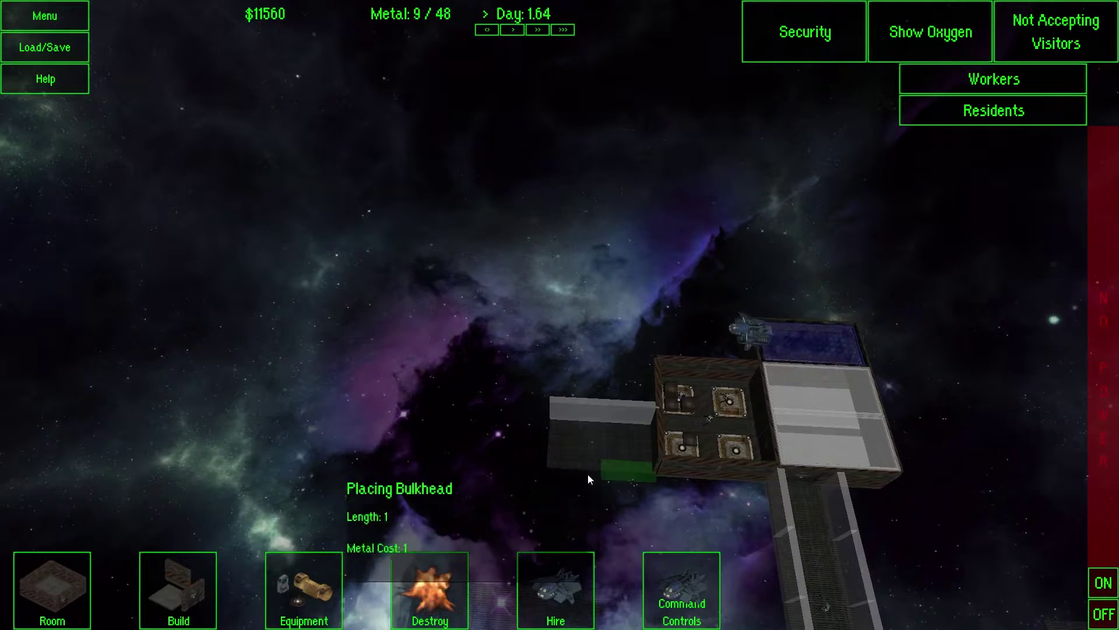
Step: Close the new deck's left end with a door
click(182, 593)
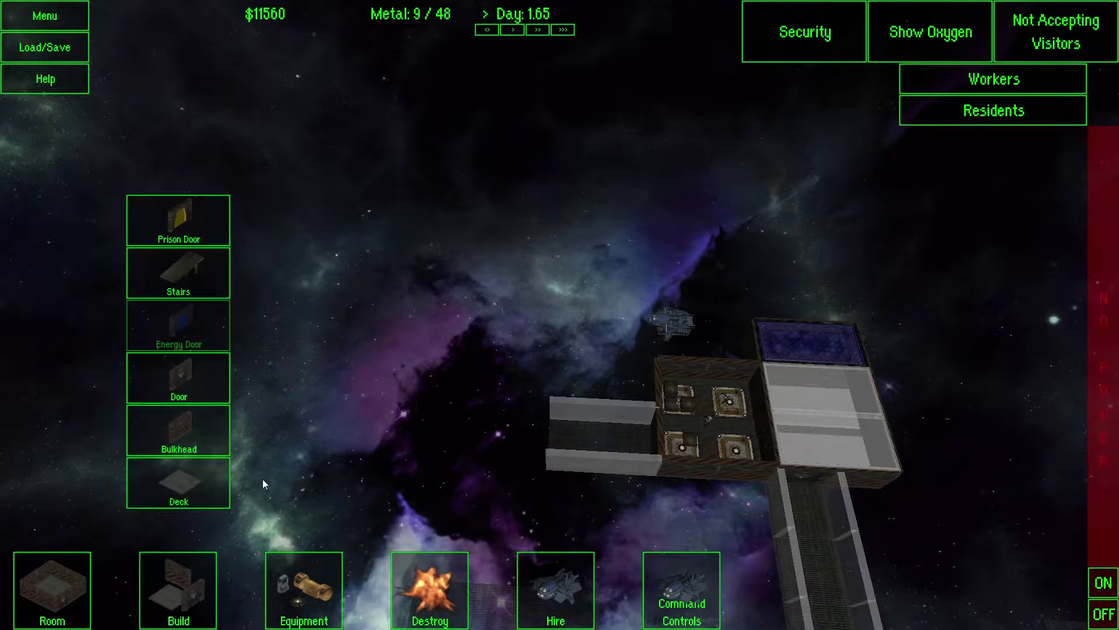
click(179, 390)
drag(552, 465, 550, 419)
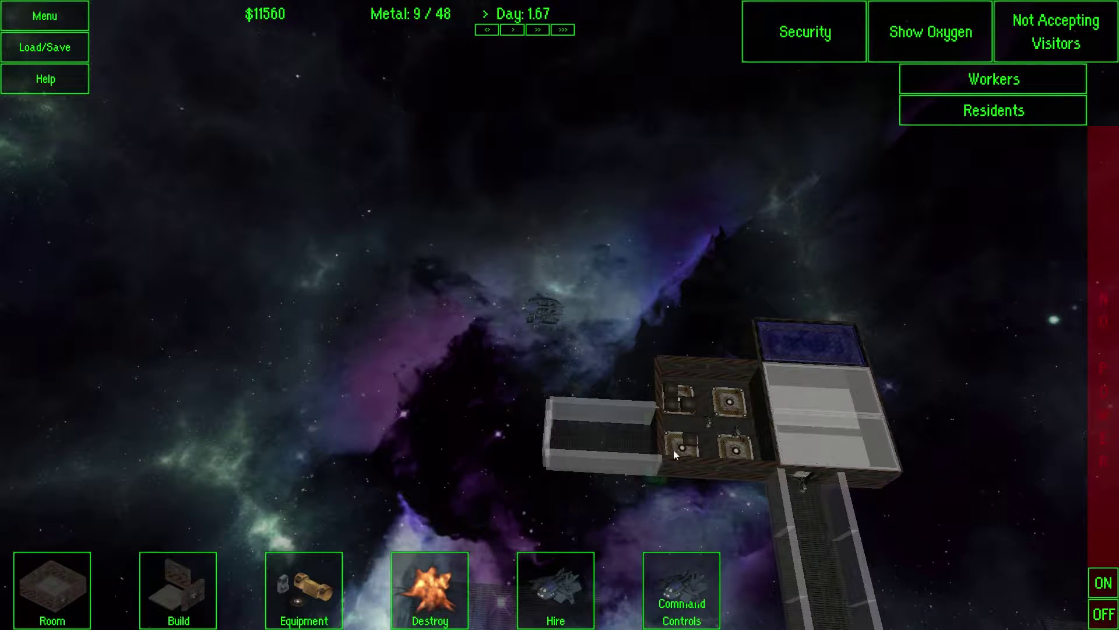
click(431, 617)
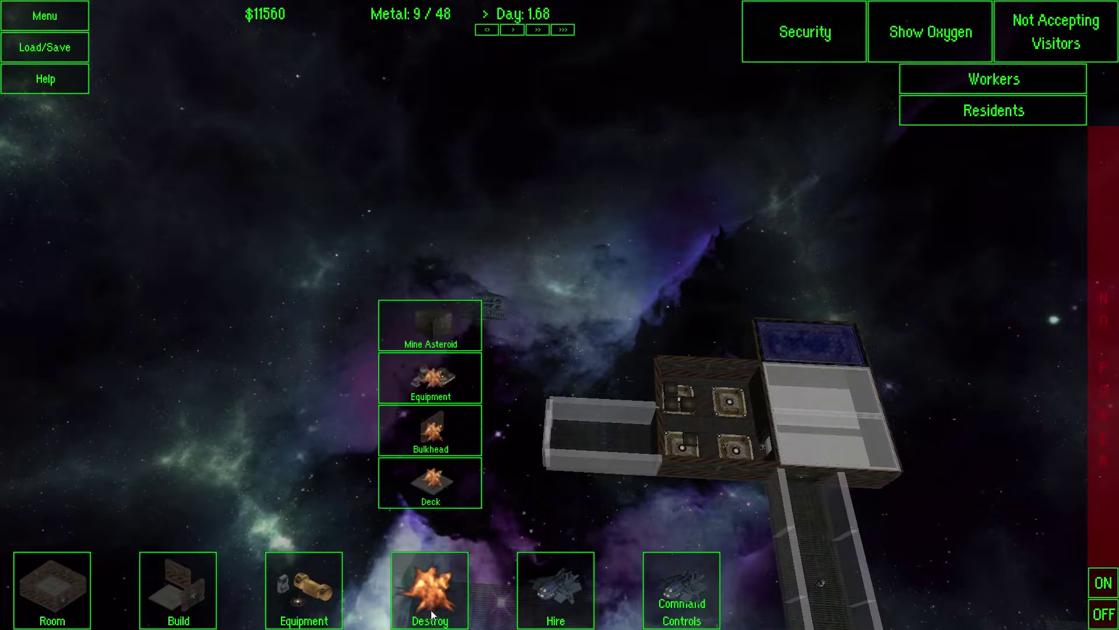
click(434, 431)
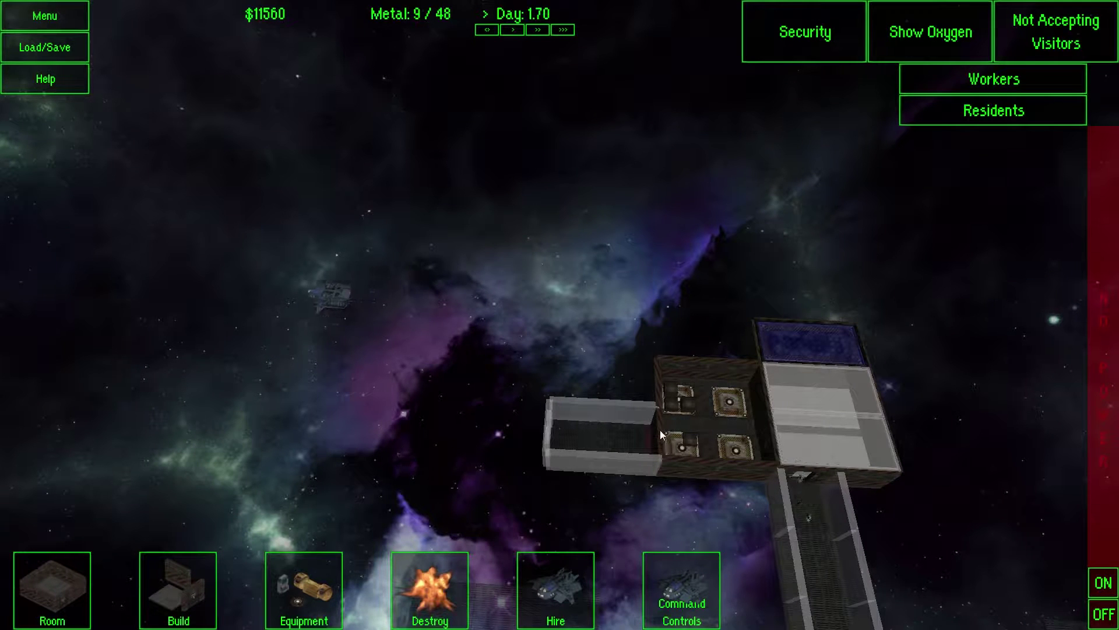
key(s)
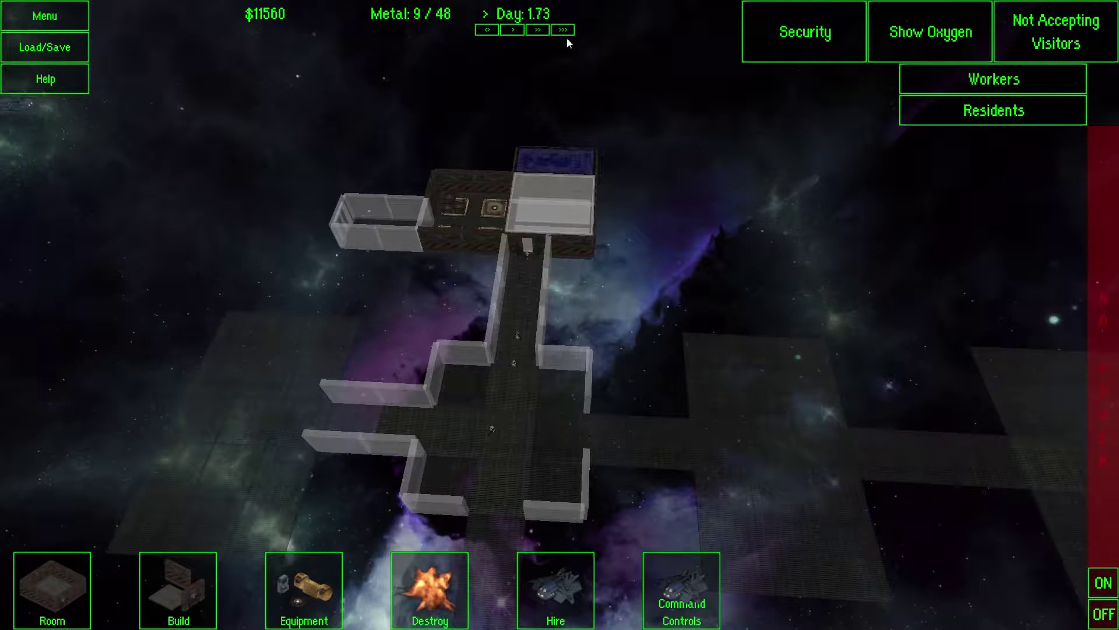
key(s)
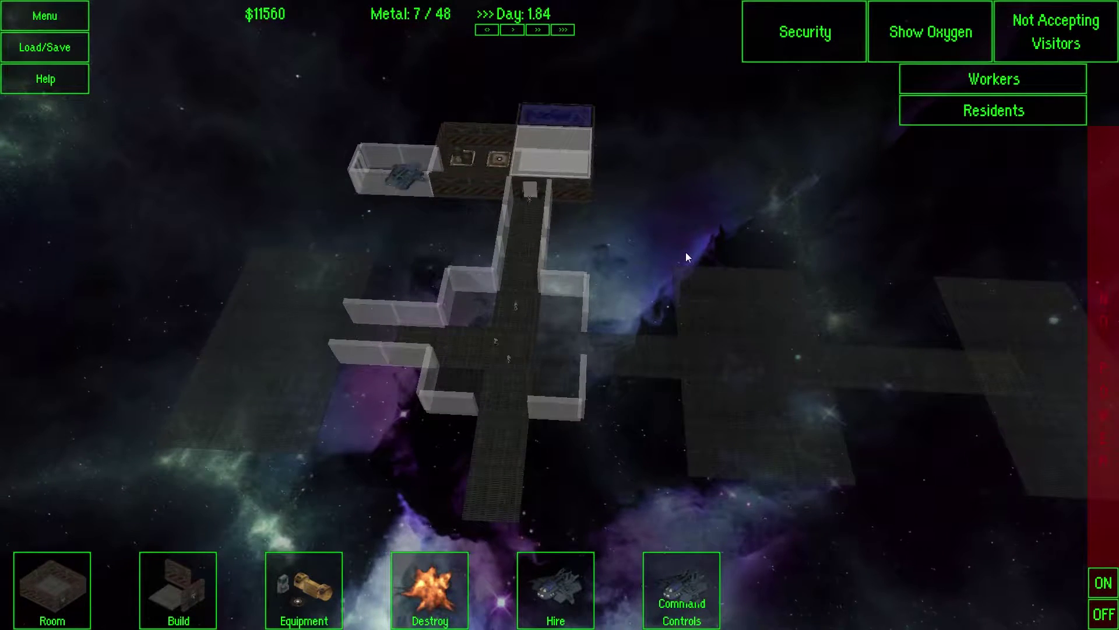
key(w)
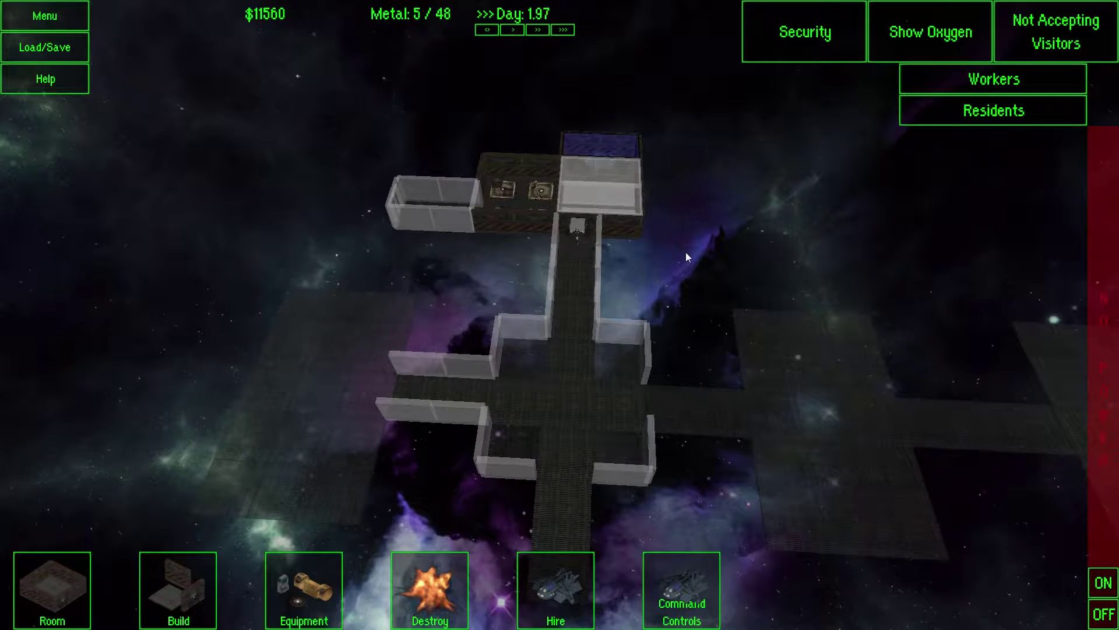
key(w)
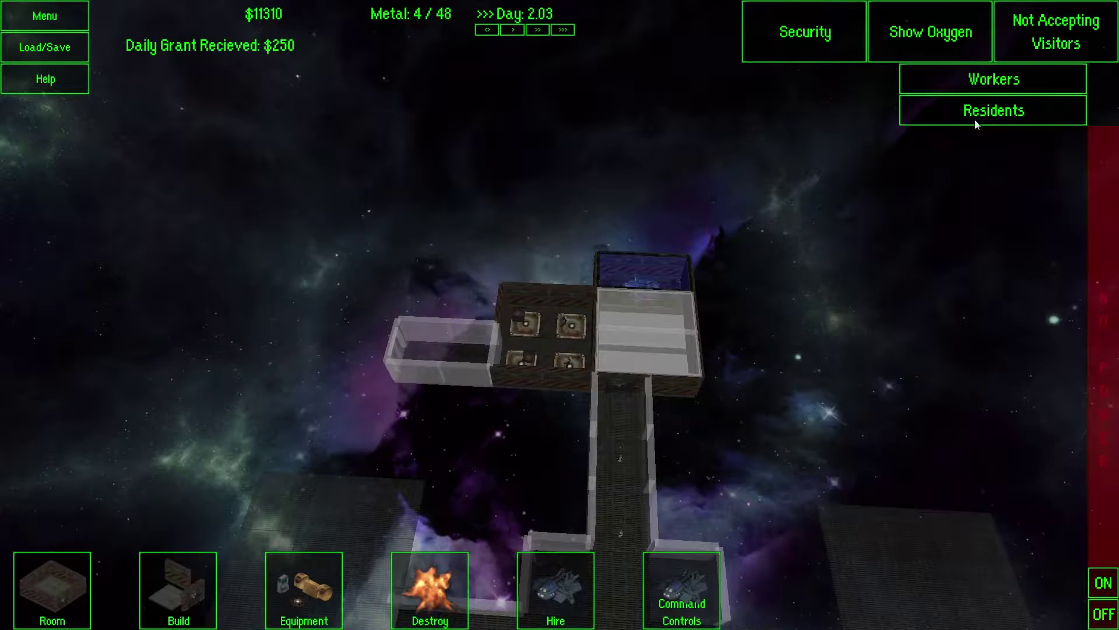
click(1017, 79)
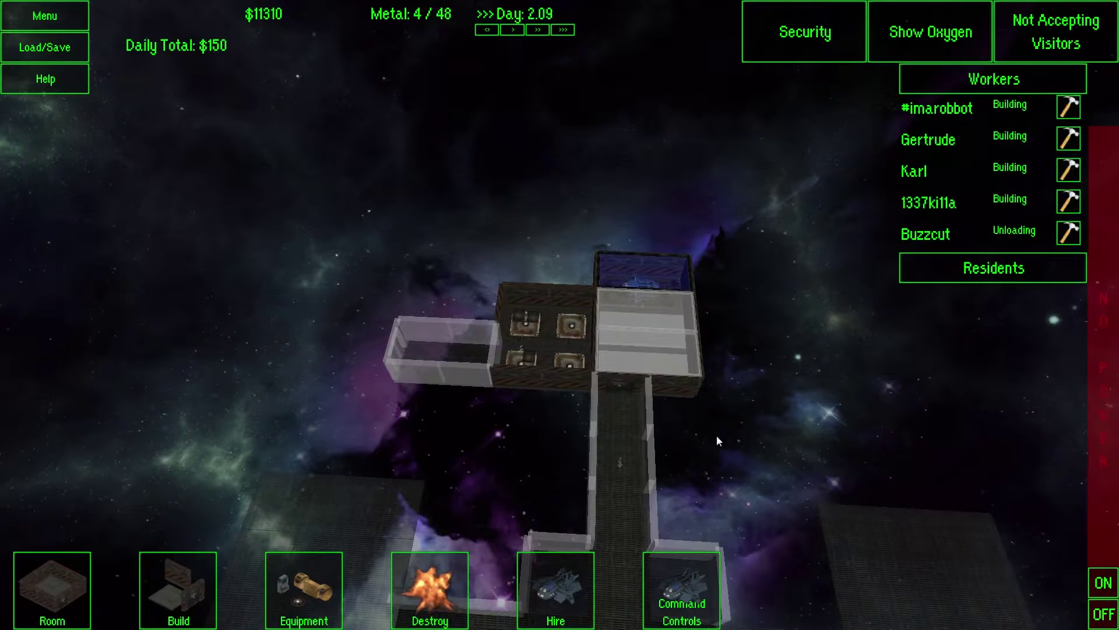
click(1069, 232)
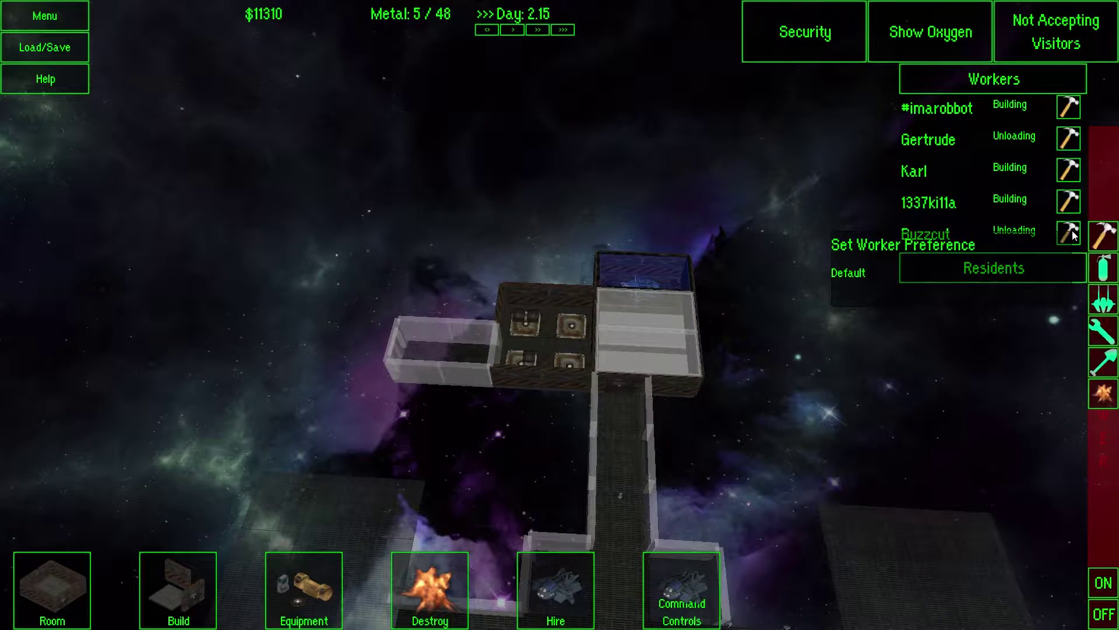
click(1102, 331)
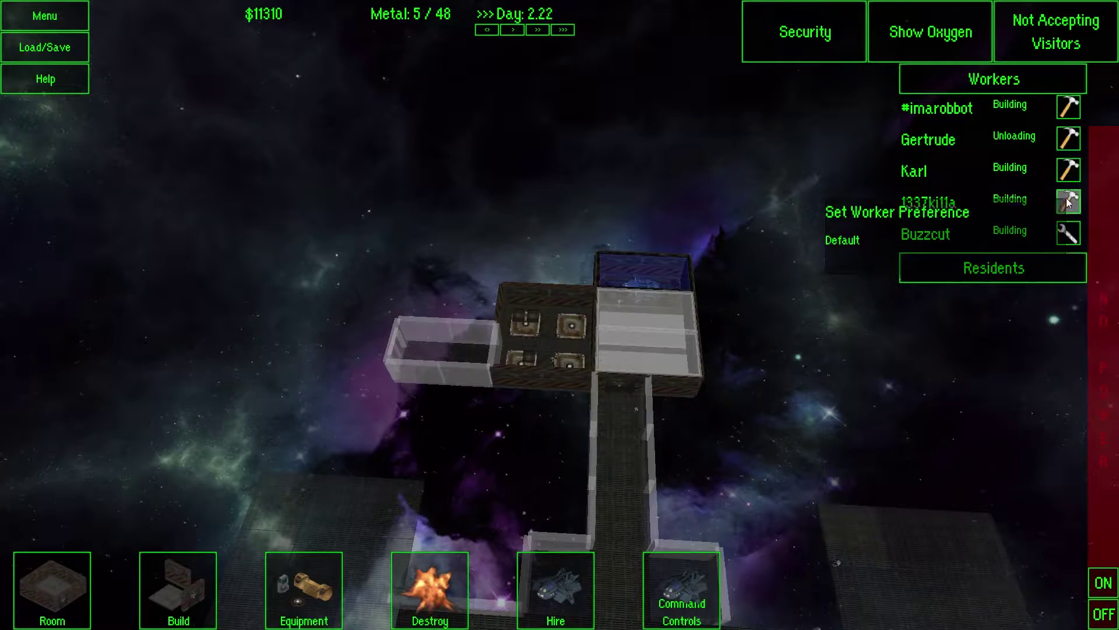
click(1109, 293)
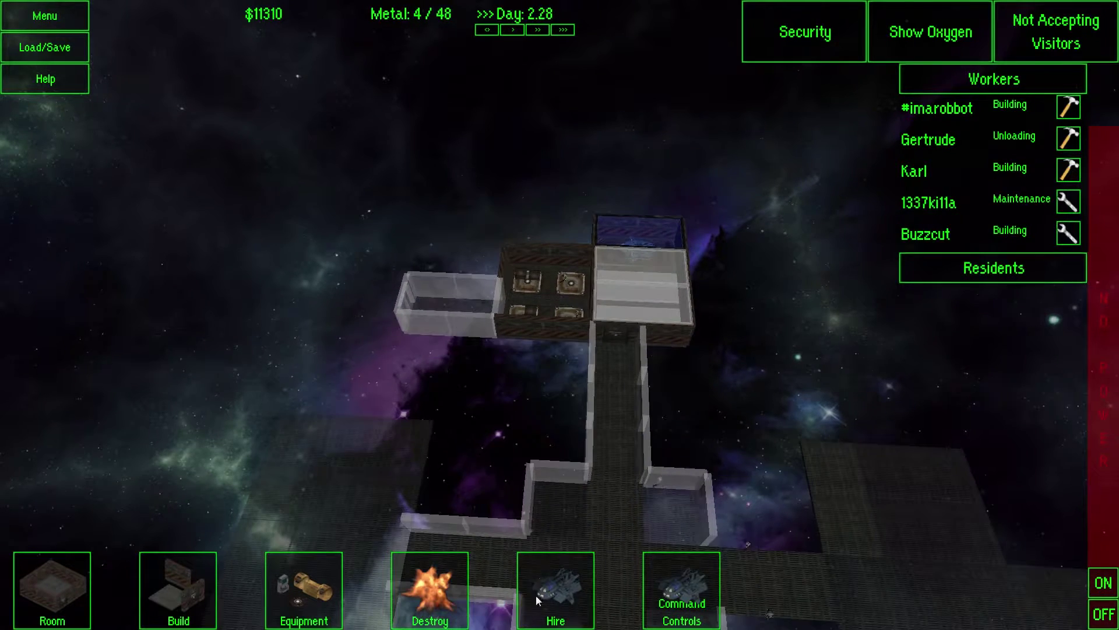
click(537, 598)
click(563, 488)
scroll(777, 400, up, 3)
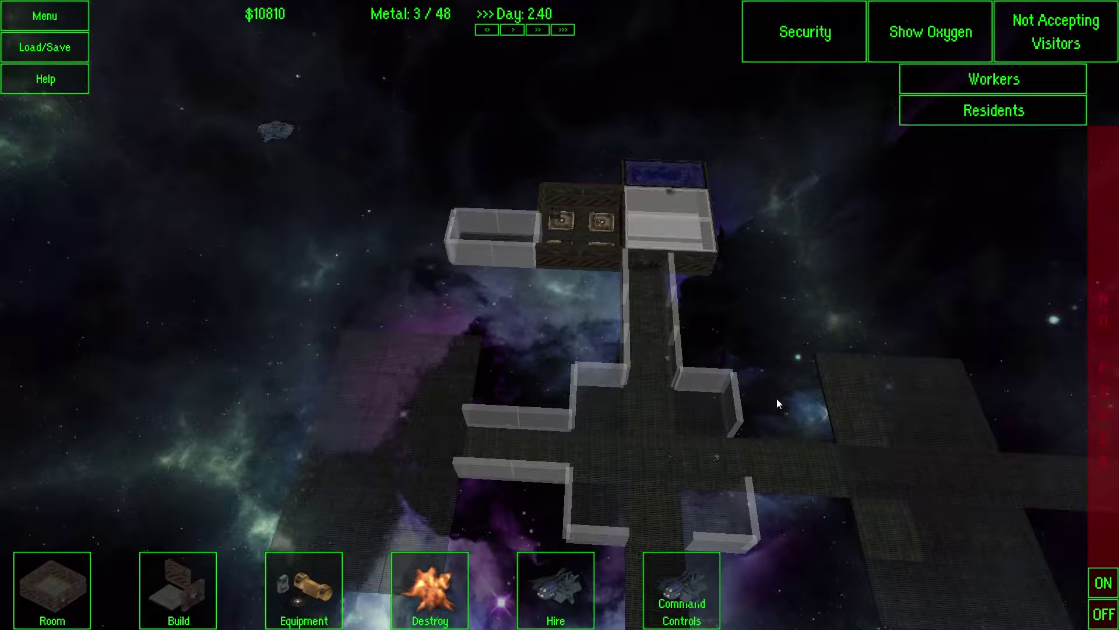
key(w)
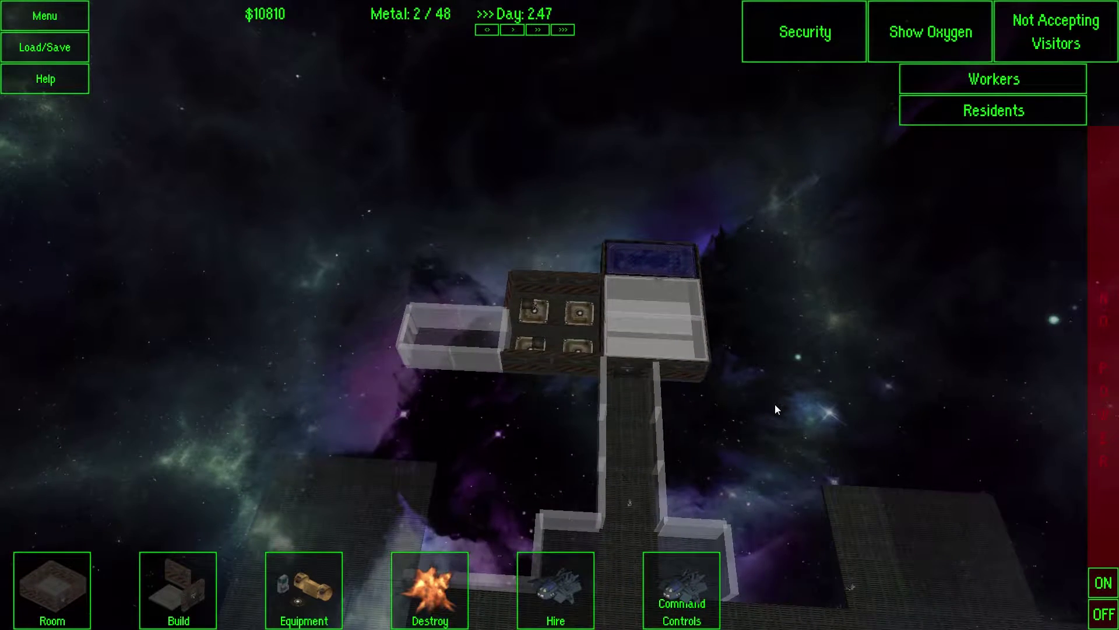
key(s)
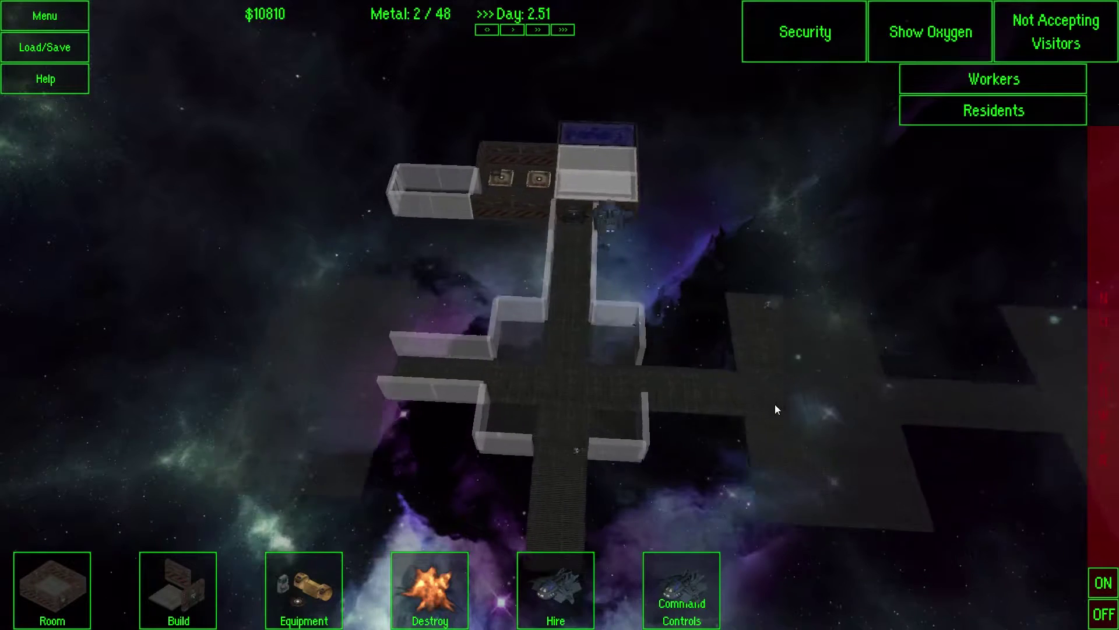
key(s)
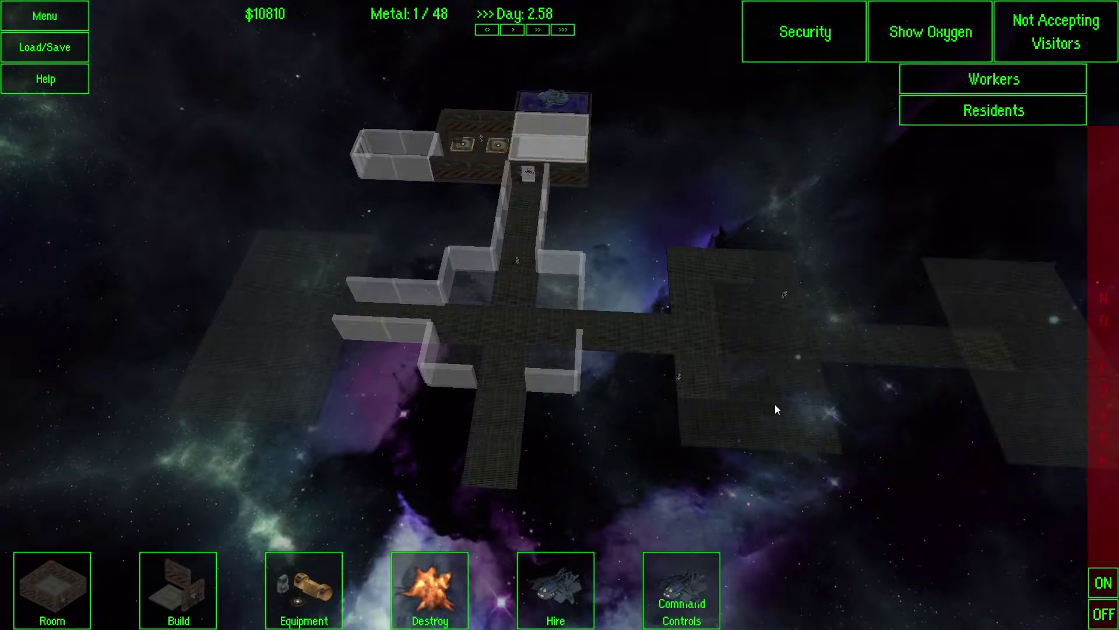
key(w)
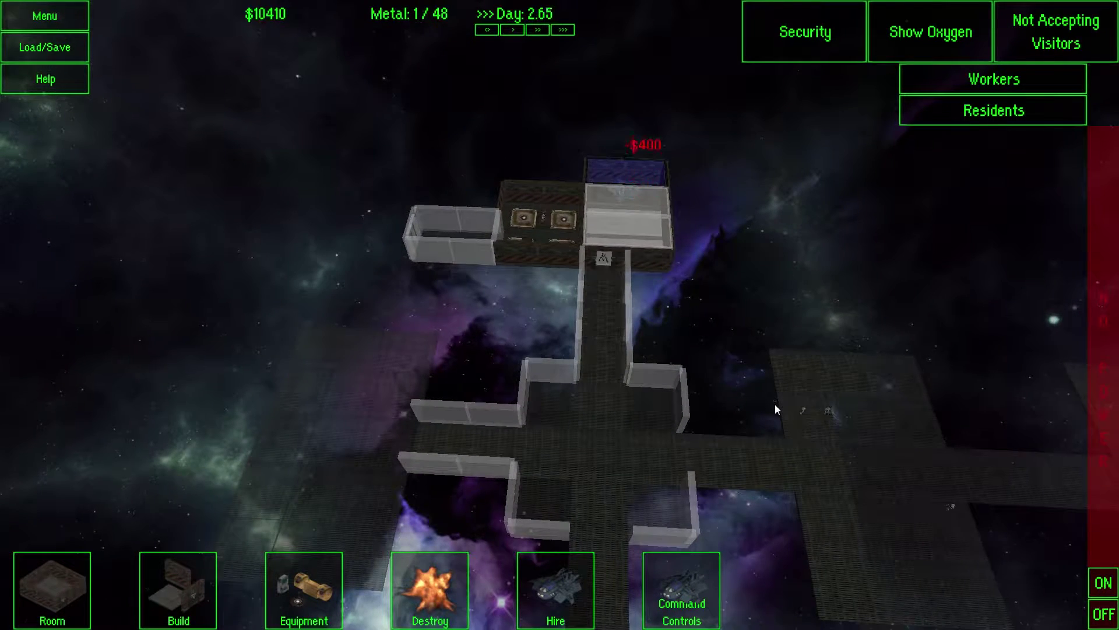
Step: Demolish the extra deck floor on the station's far right
key(d)
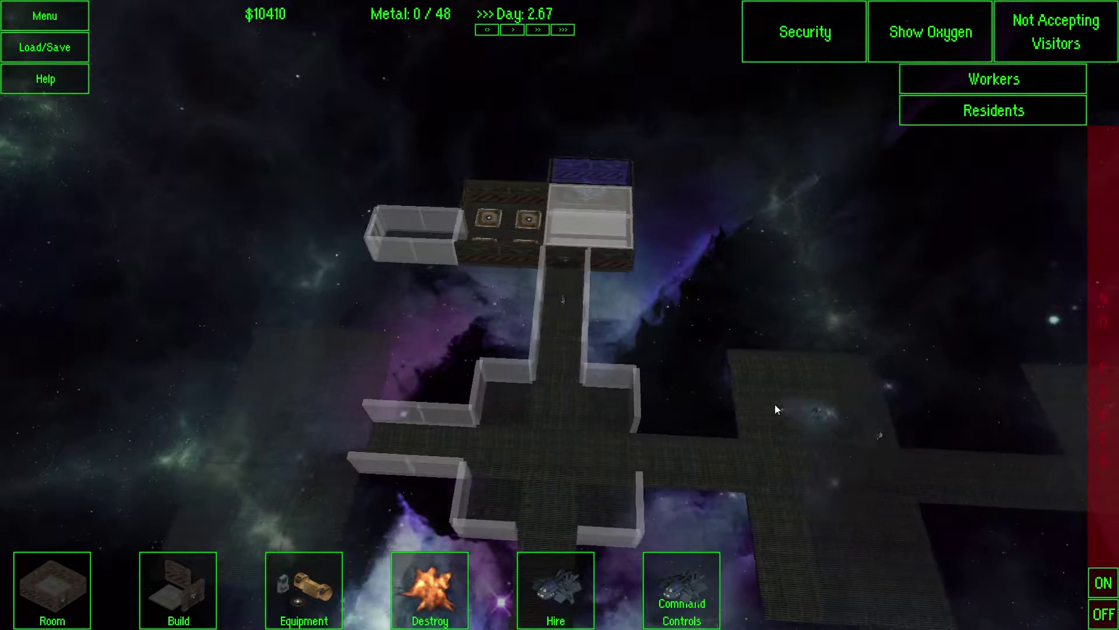
key(e)
click(430, 581)
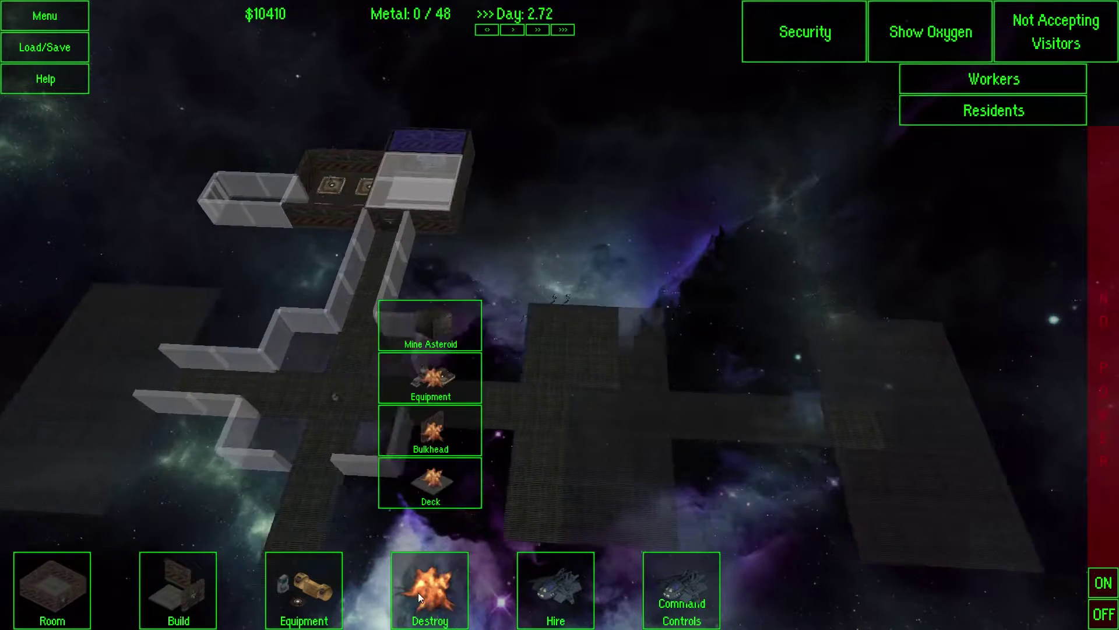
click(437, 495)
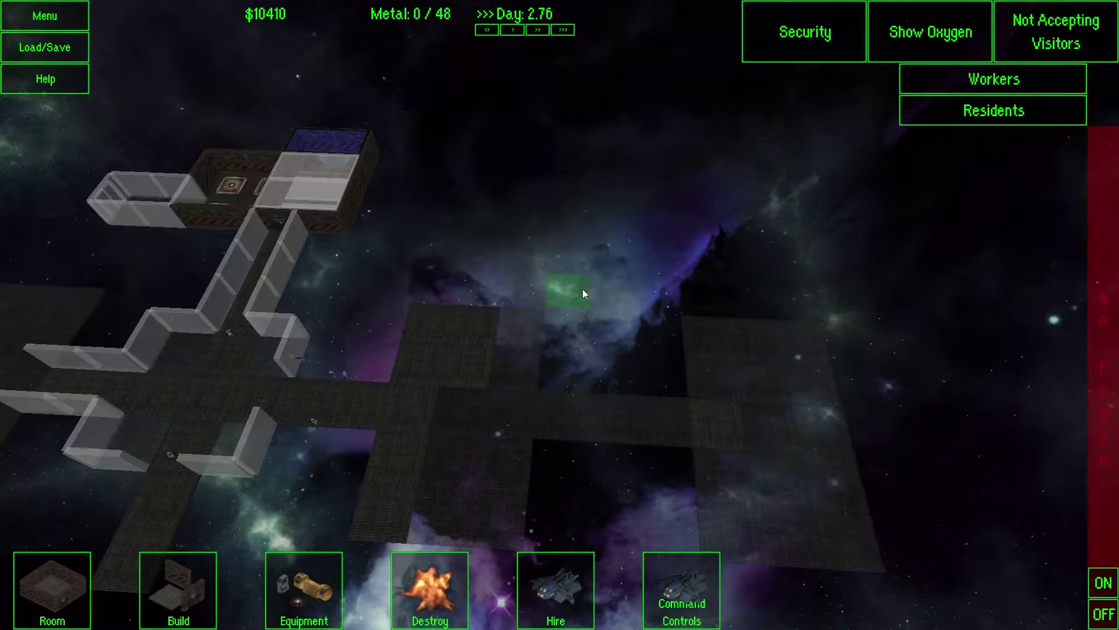
mouse_move(582, 293)
mouse_down()
mouse_move(814, 517)
mouse_move(913, 552)
mouse_up()
drag(846, 451, 846, 452)
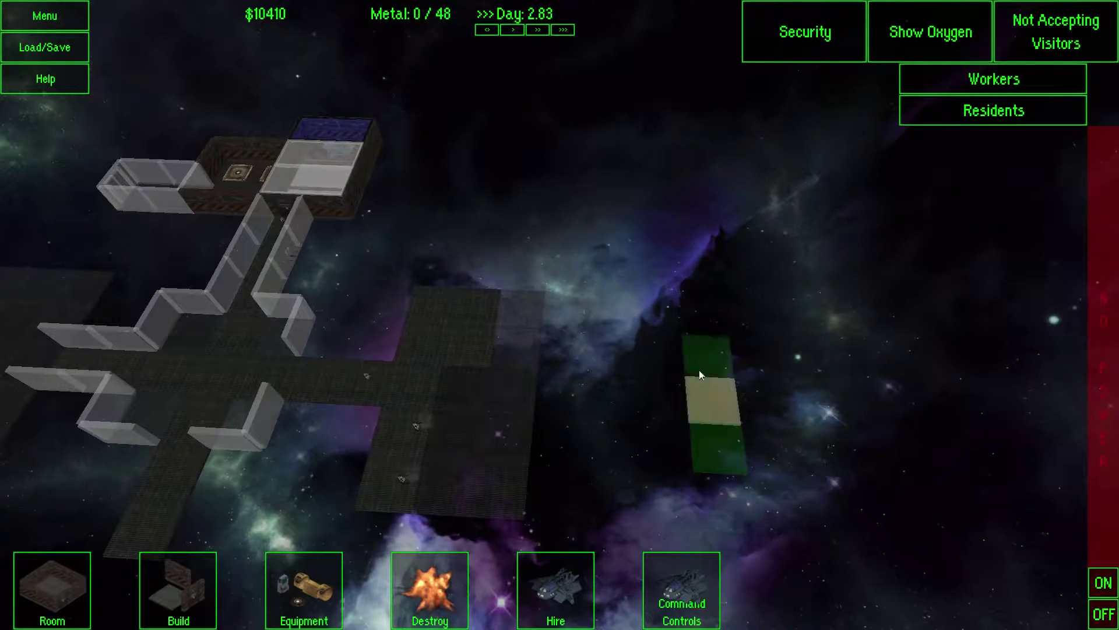
key(a)
key(a)
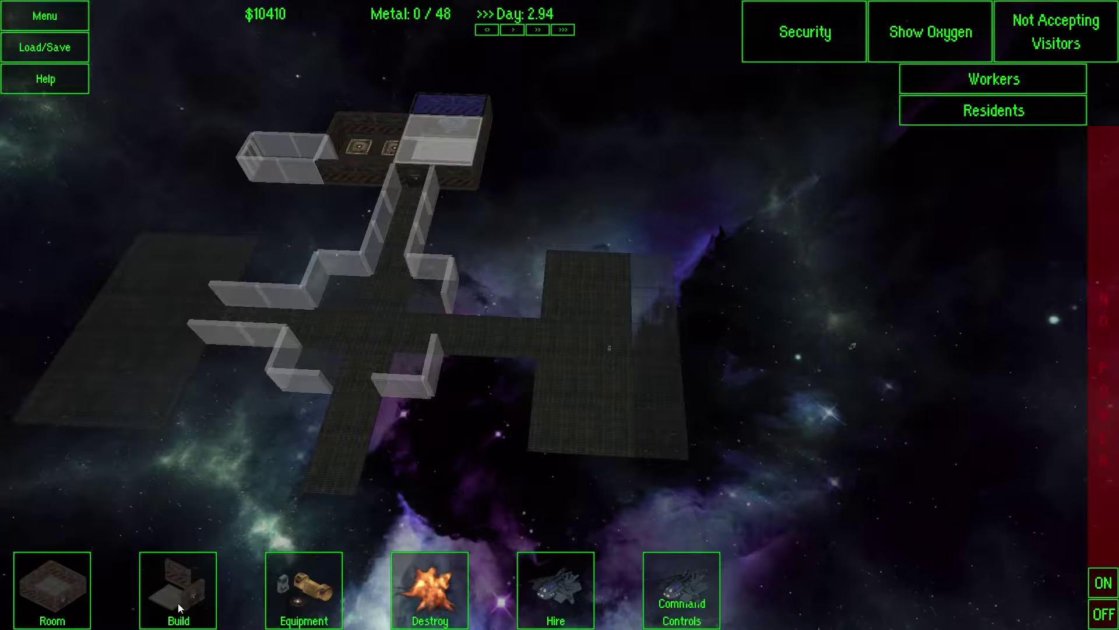
Step: Build bulkhead walls around the right wing, the corridor edge and the left wing
click(178, 603)
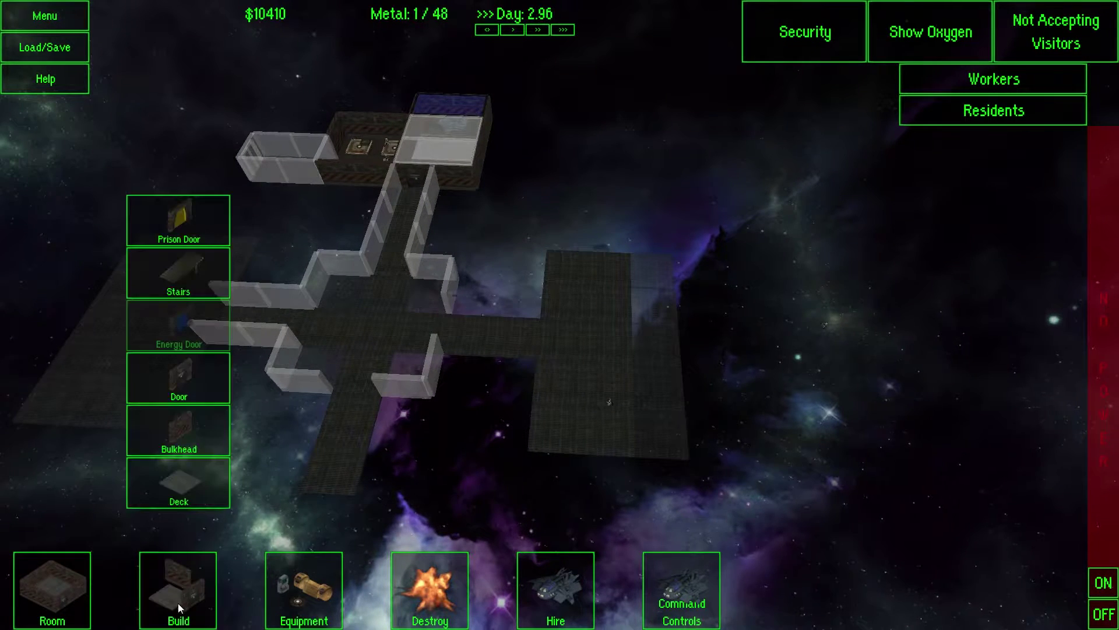
click(179, 426)
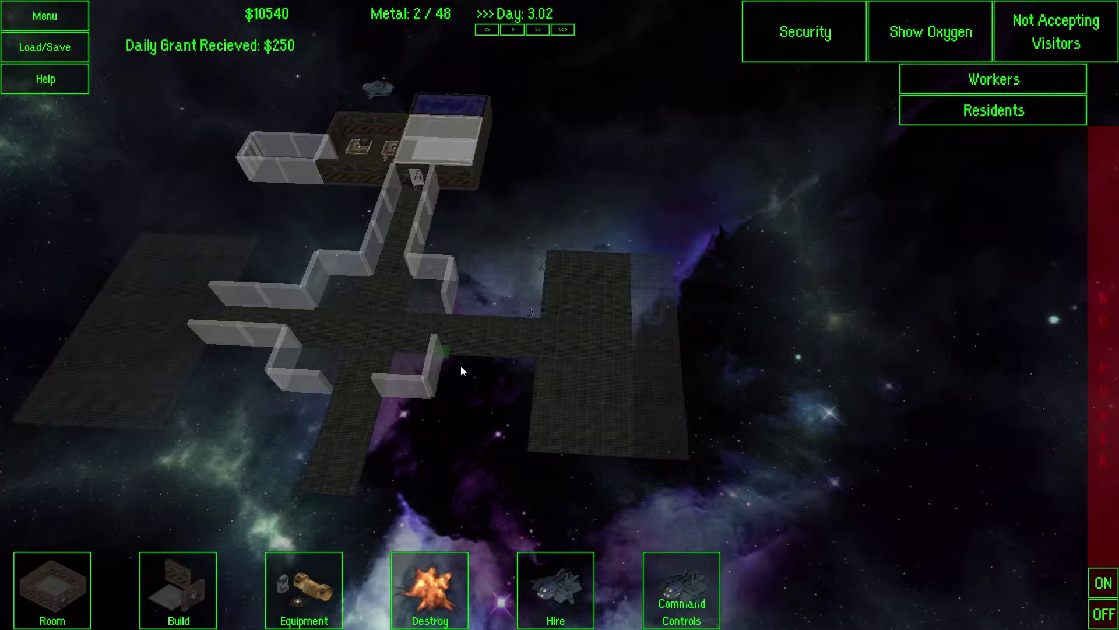
mouse_move(458, 364)
mouse_down()
mouse_move(533, 366)
mouse_move(534, 450)
mouse_move(703, 469)
mouse_up()
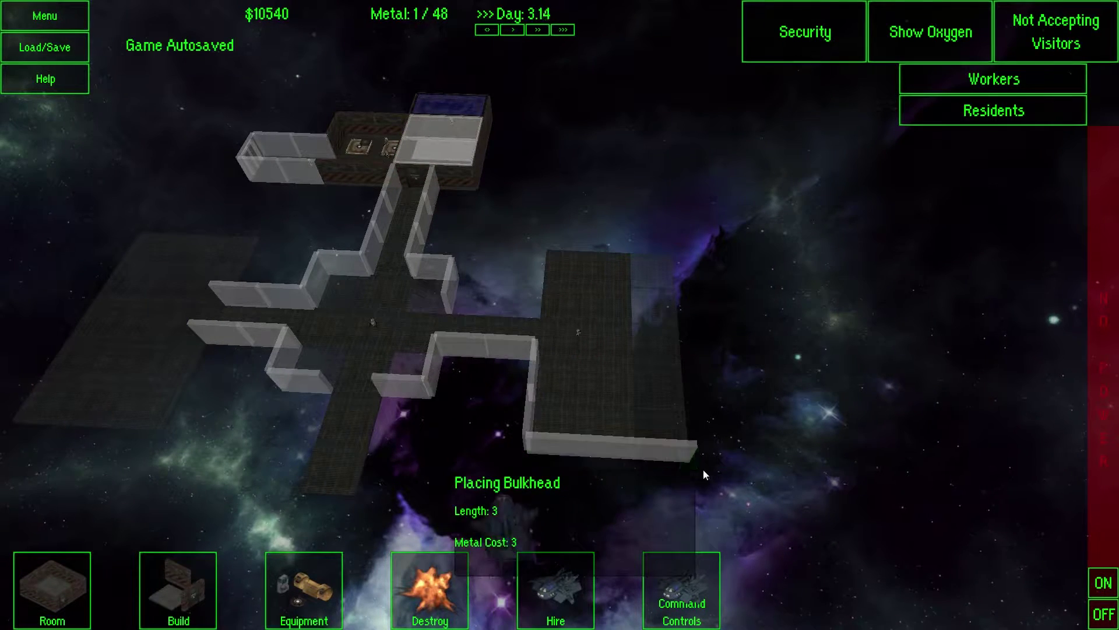
drag(703, 469, 679, 252)
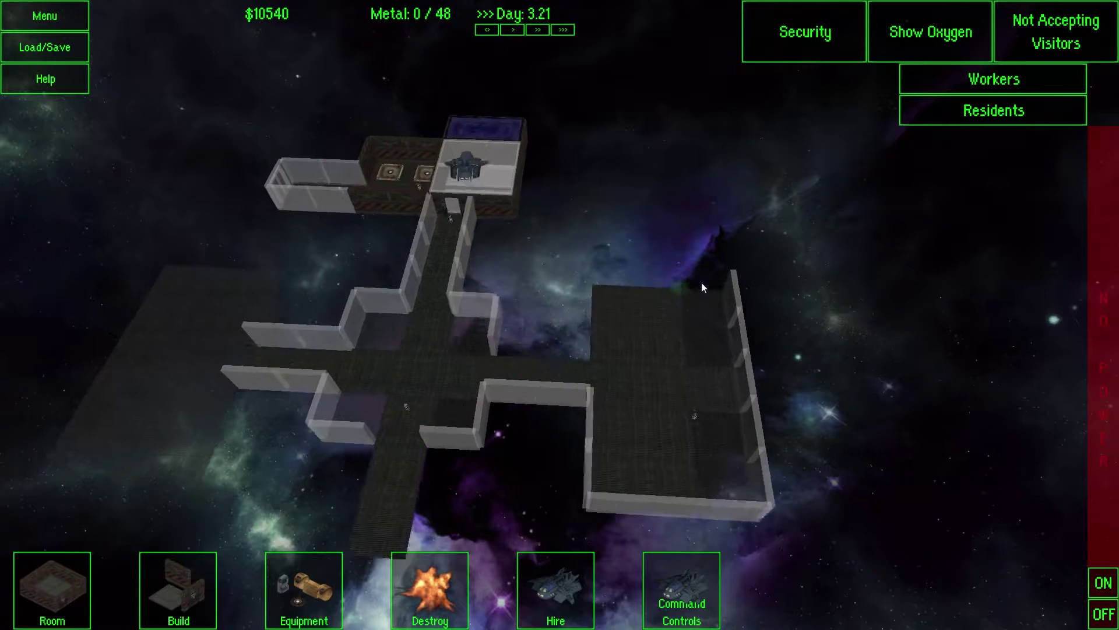
mouse_move(750, 305)
mouse_down()
mouse_move(614, 302)
mouse_move(610, 378)
mouse_move(523, 375)
mouse_up()
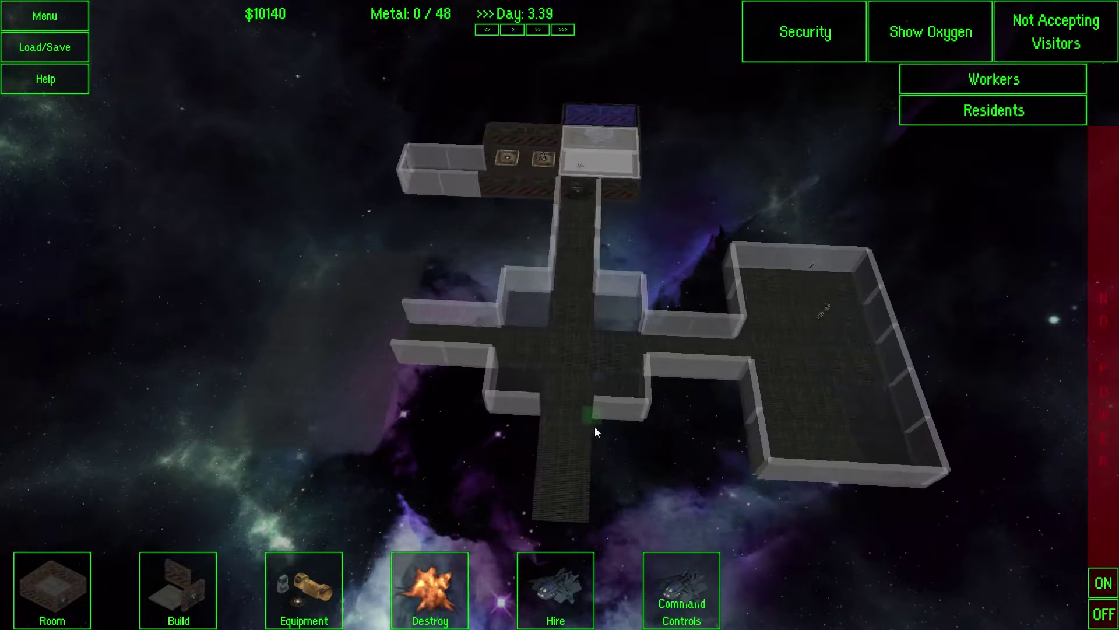
mouse_move(612, 411)
mouse_down()
mouse_move(614, 500)
mouse_move(559, 509)
mouse_move(550, 389)
mouse_up()
mouse_move(540, 453)
mouse_down()
mouse_move(540, 465)
mouse_move(378, 456)
mouse_move(433, 243)
mouse_move(549, 255)
mouse_move(546, 304)
mouse_up()
Step: Place a door on the corridor below the upper rooms
key(d)
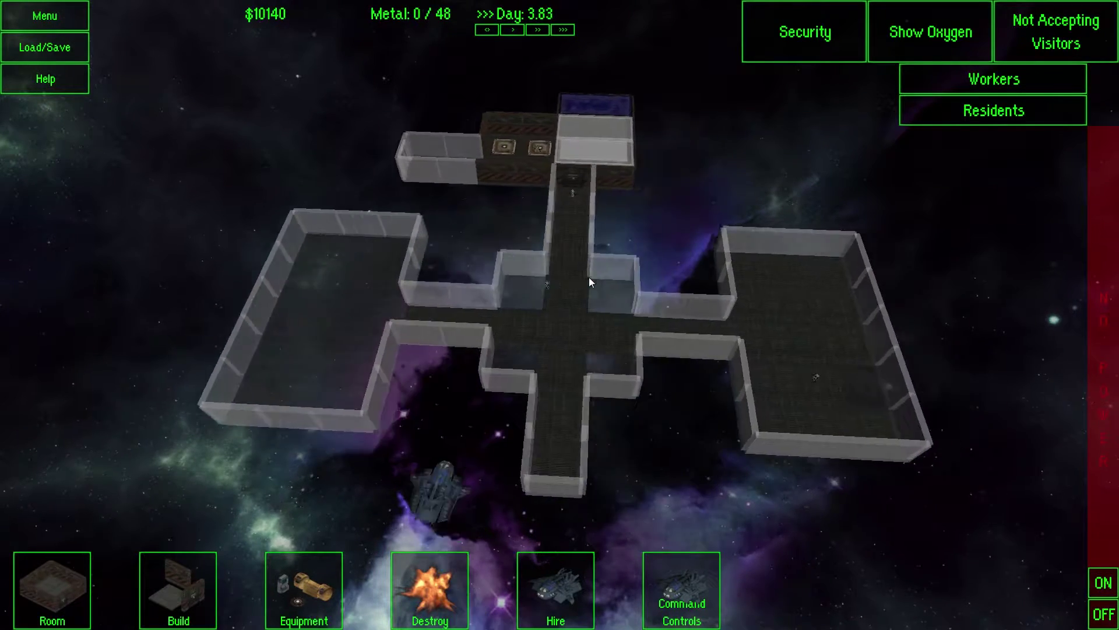
key(w)
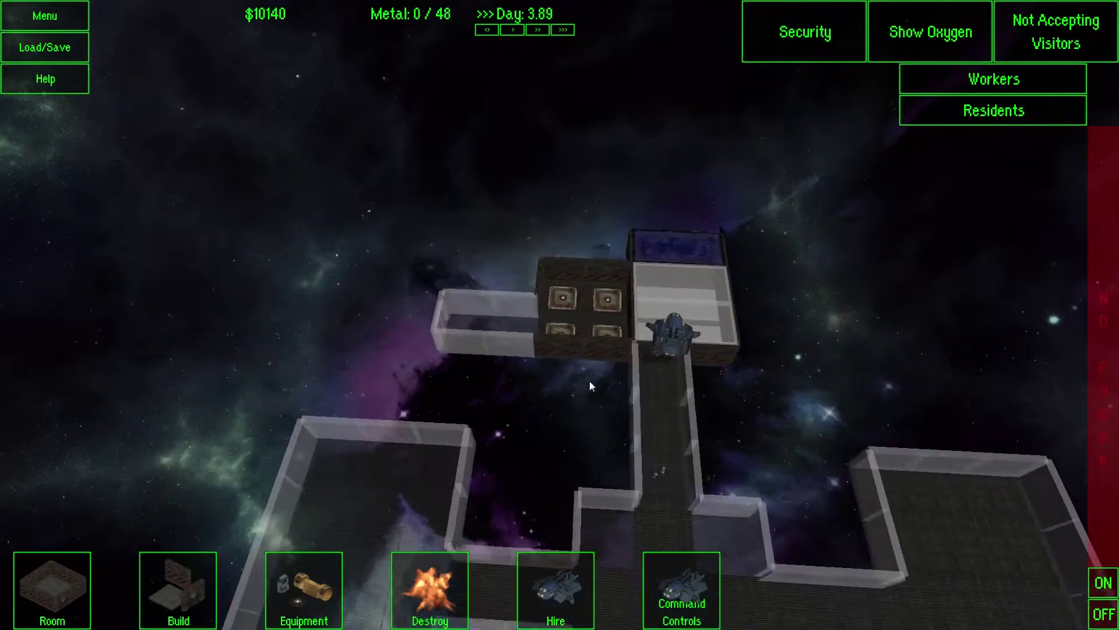
click(182, 589)
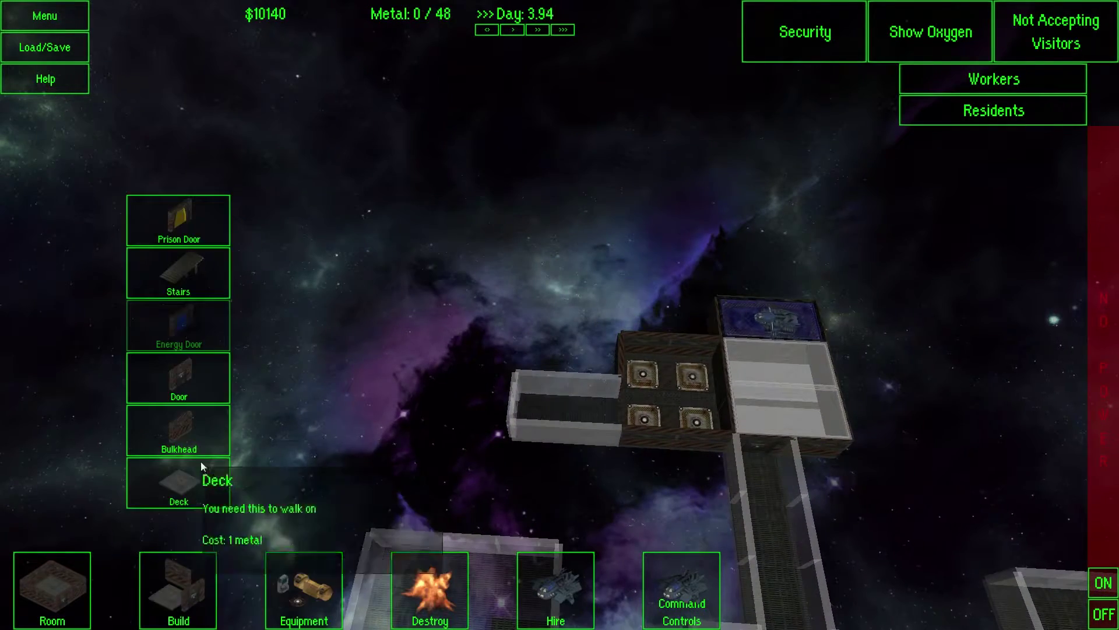
click(173, 389)
drag(621, 432, 621, 394)
key(s)
key(s)
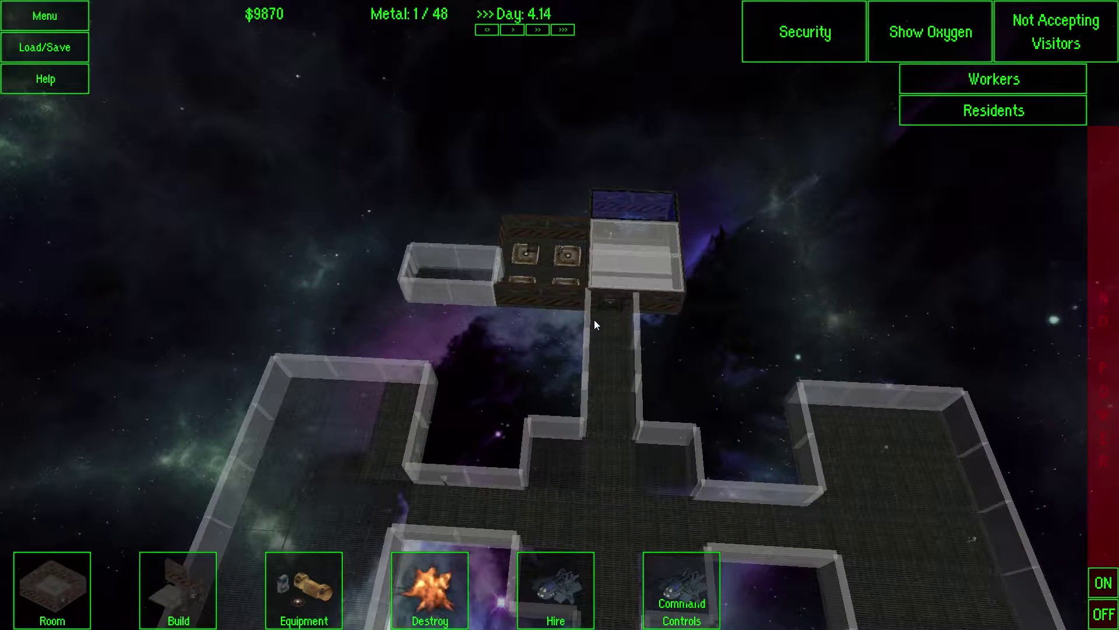
Step: Pan around the station, briefly opening and closing the Equipment list
key(d)
key(d)
key(s)
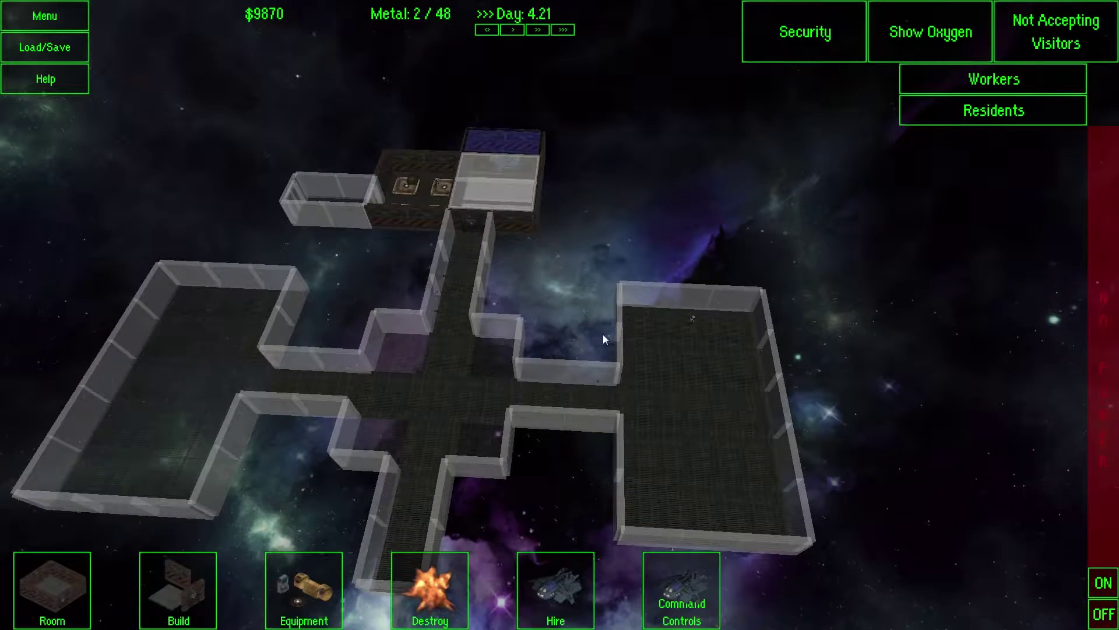
key(a)
key(w)
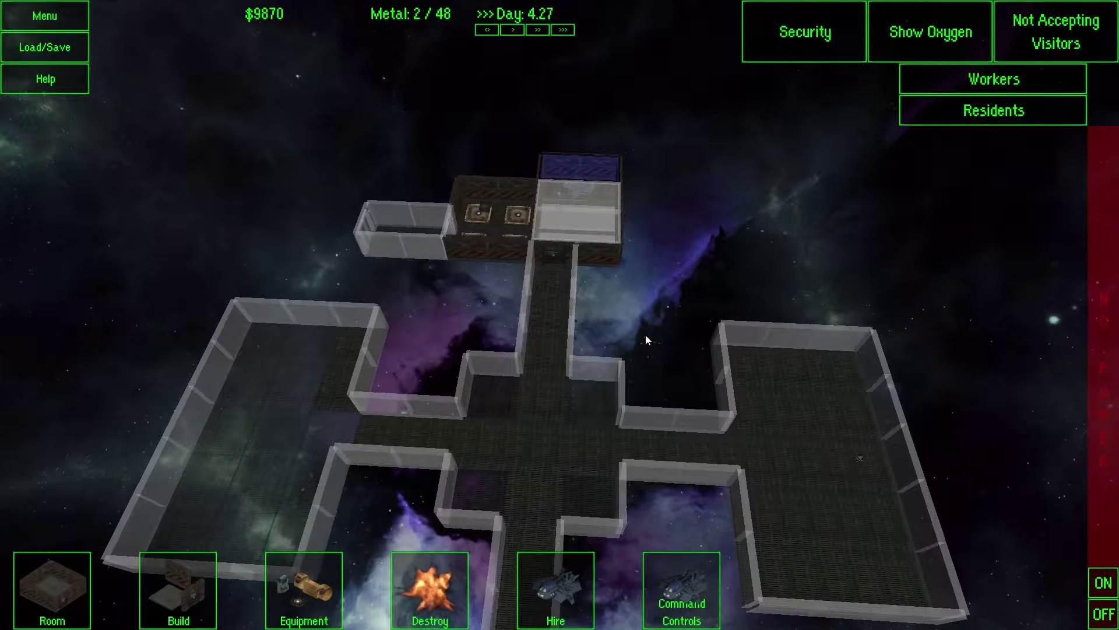
key(s)
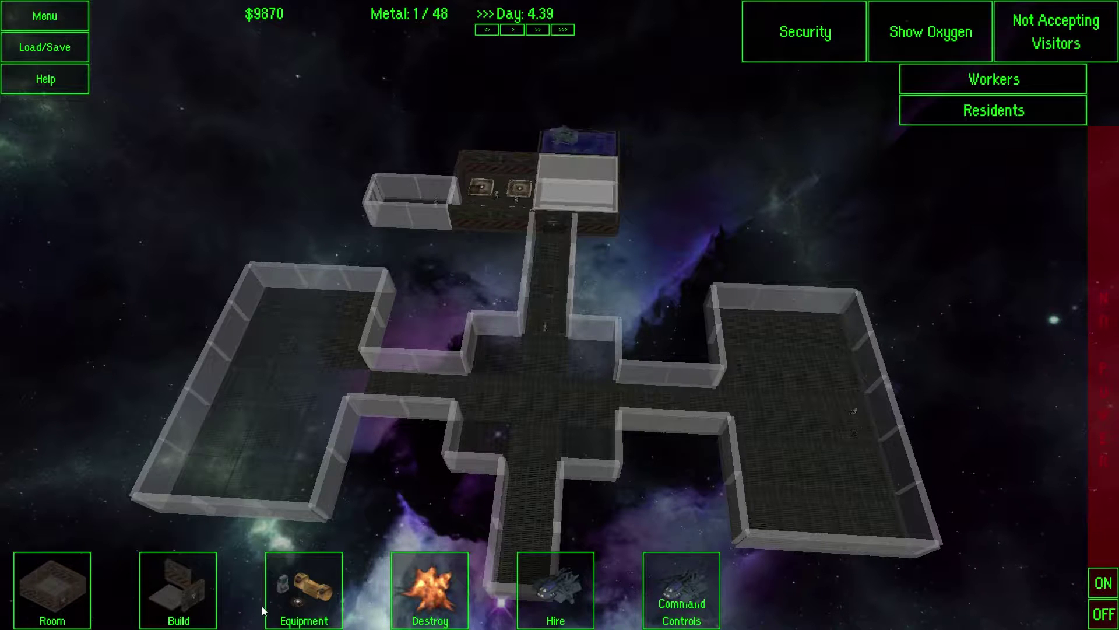
click(285, 602)
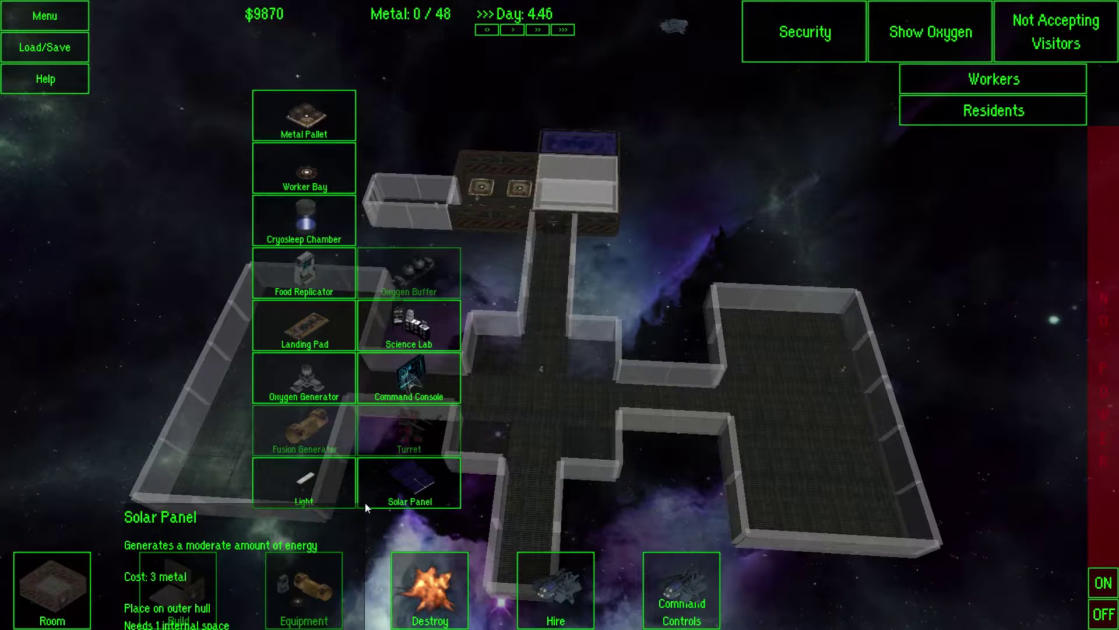
click(688, 263)
key(s)
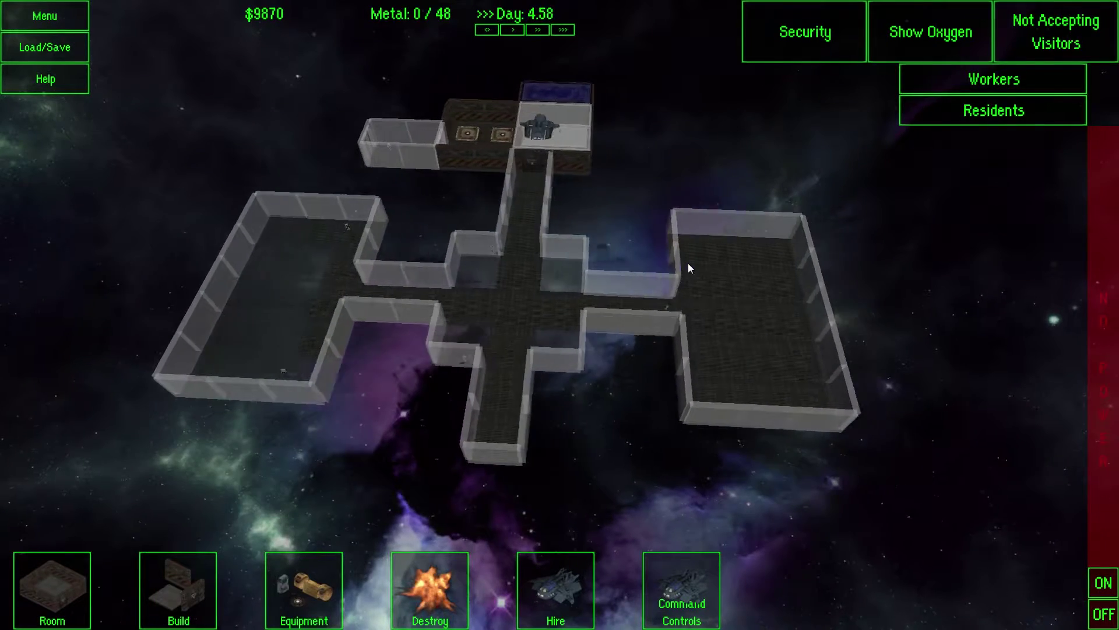
key(w)
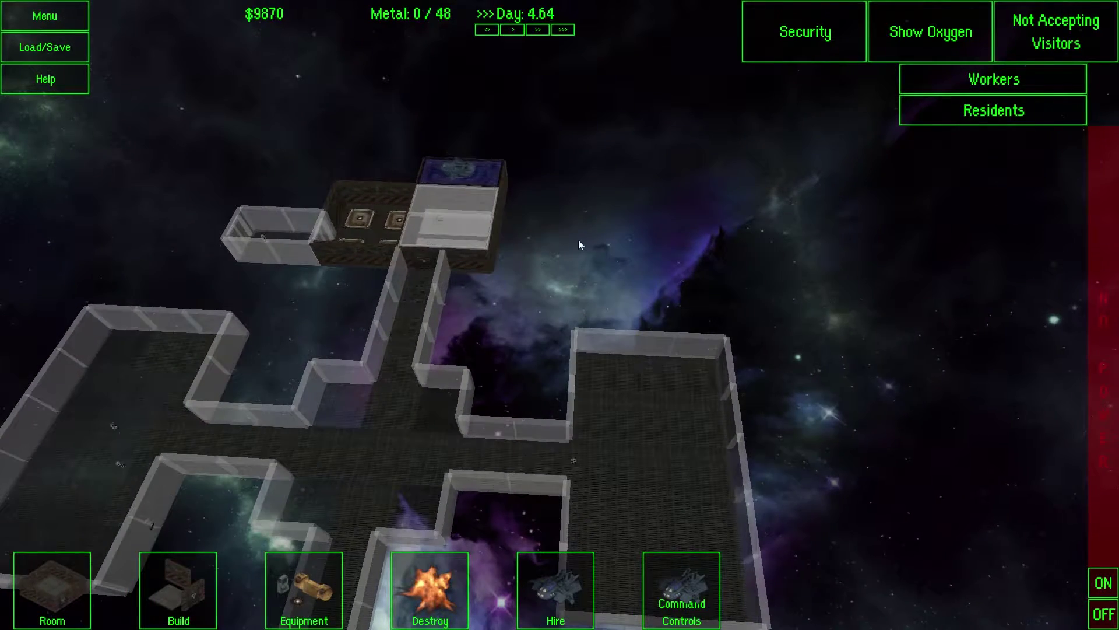
key(a)
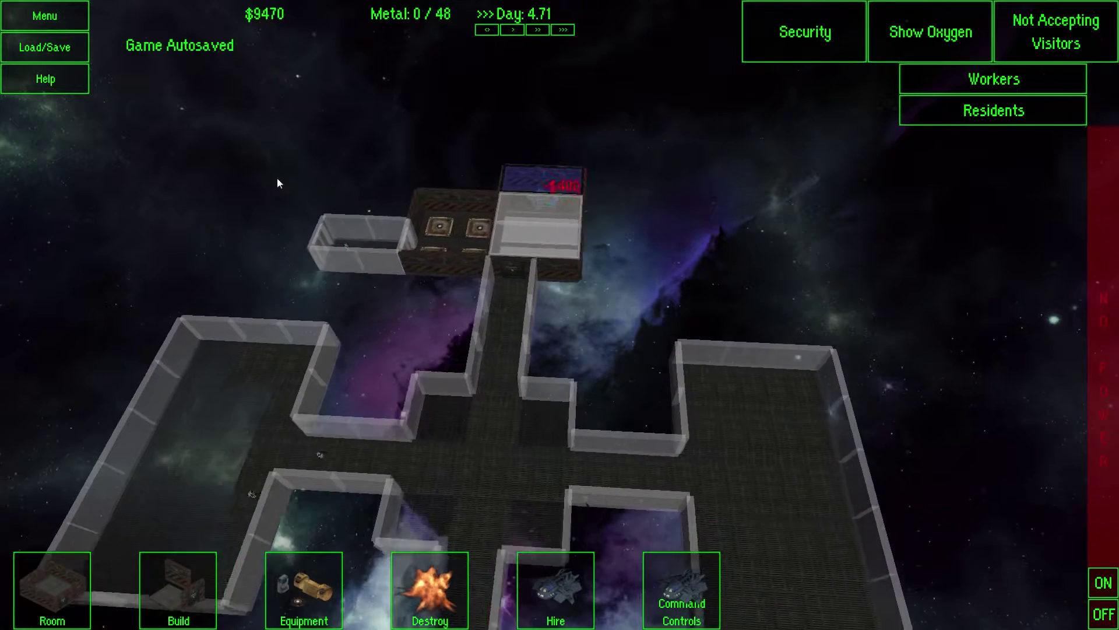
key(a)
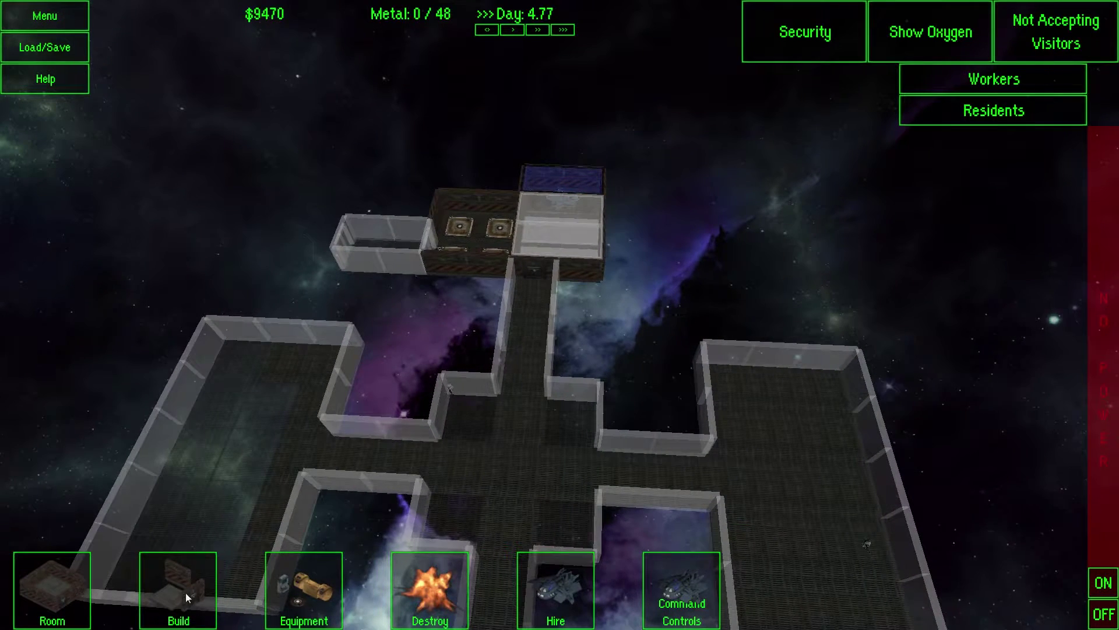
Step: Place a door at the corridor junction
click(185, 594)
click(185, 382)
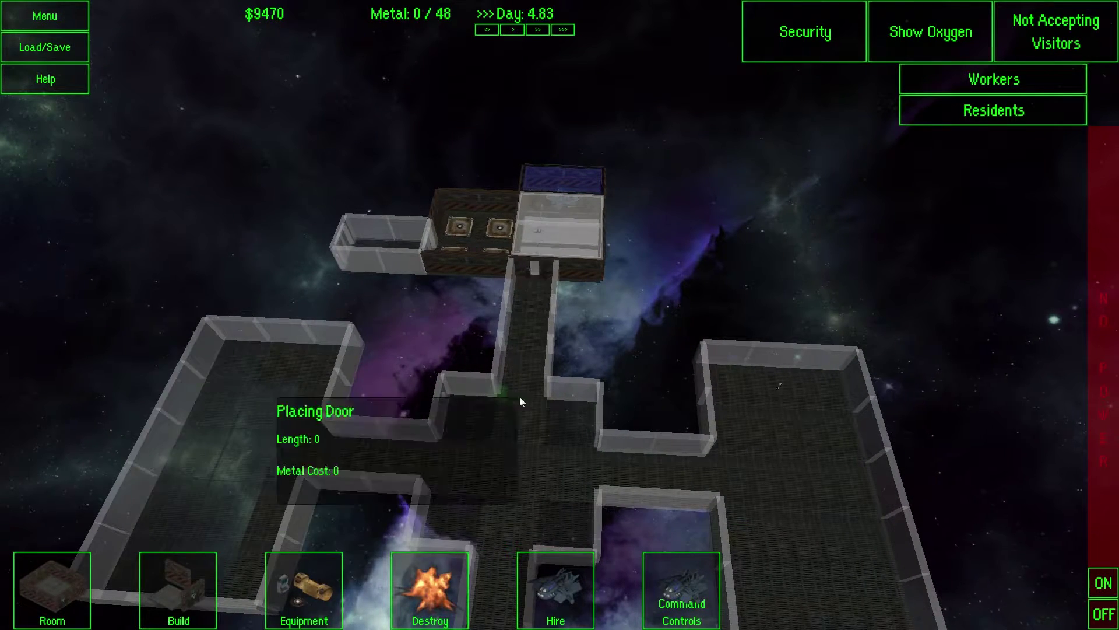
click(524, 397)
key(a)
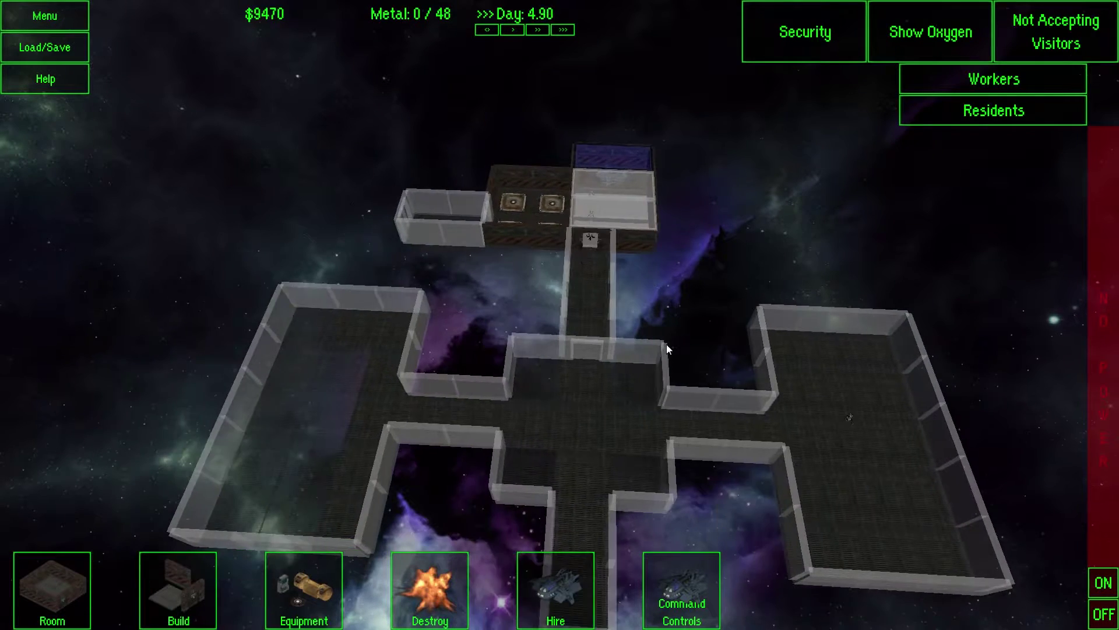
key(w)
Step: Mark the upper rooms and their corridor as employees-only in Security
click(50, 577)
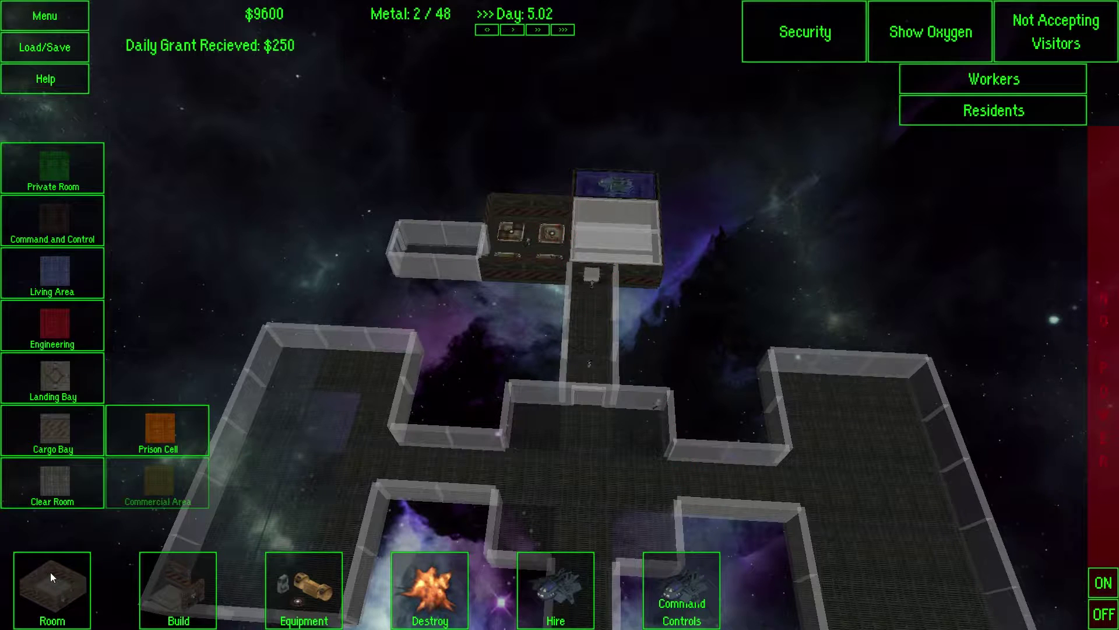
click(50, 573)
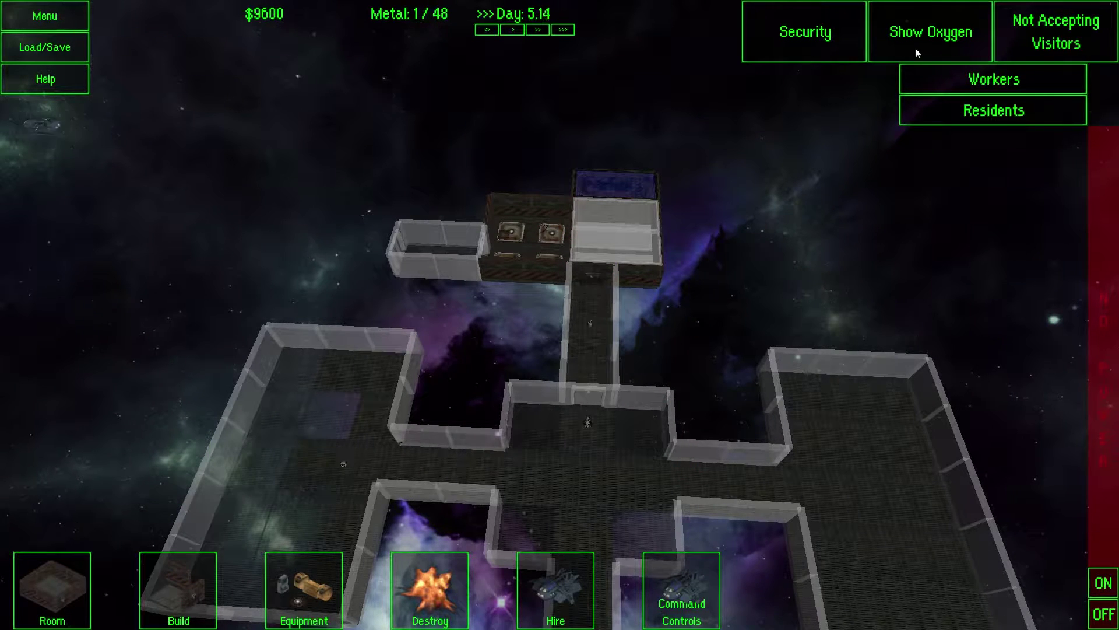
click(833, 33)
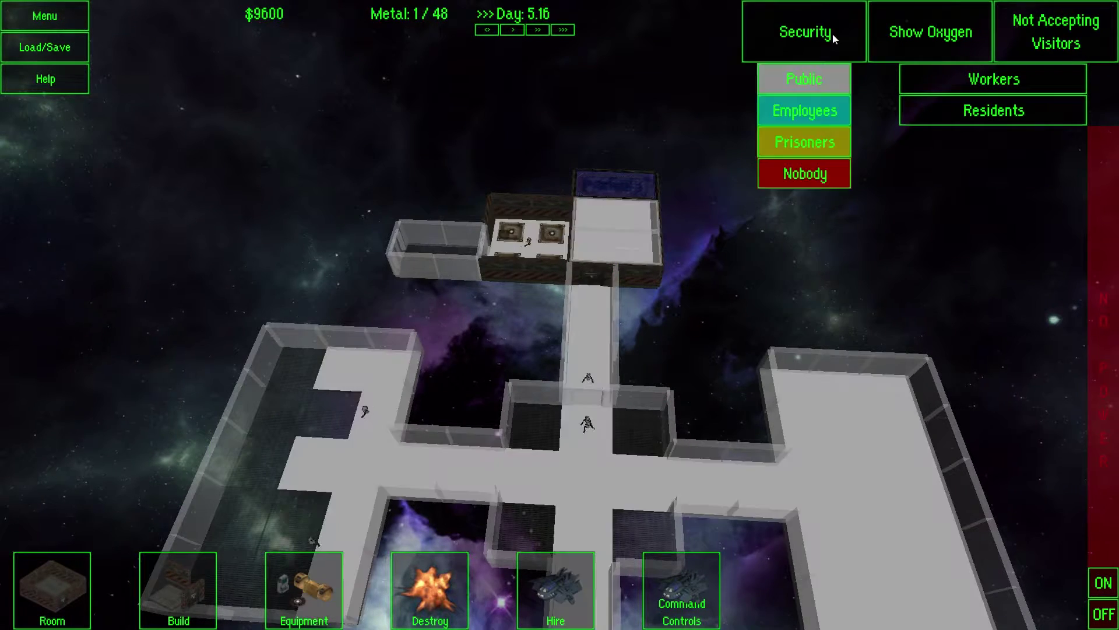
click(816, 117)
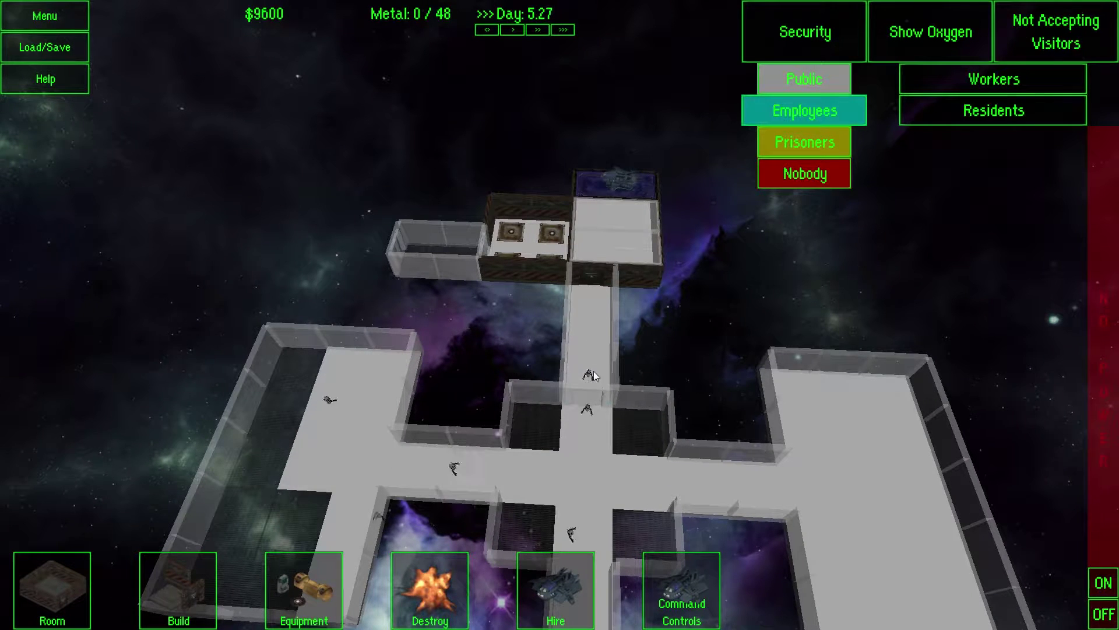
click(615, 233)
click(507, 242)
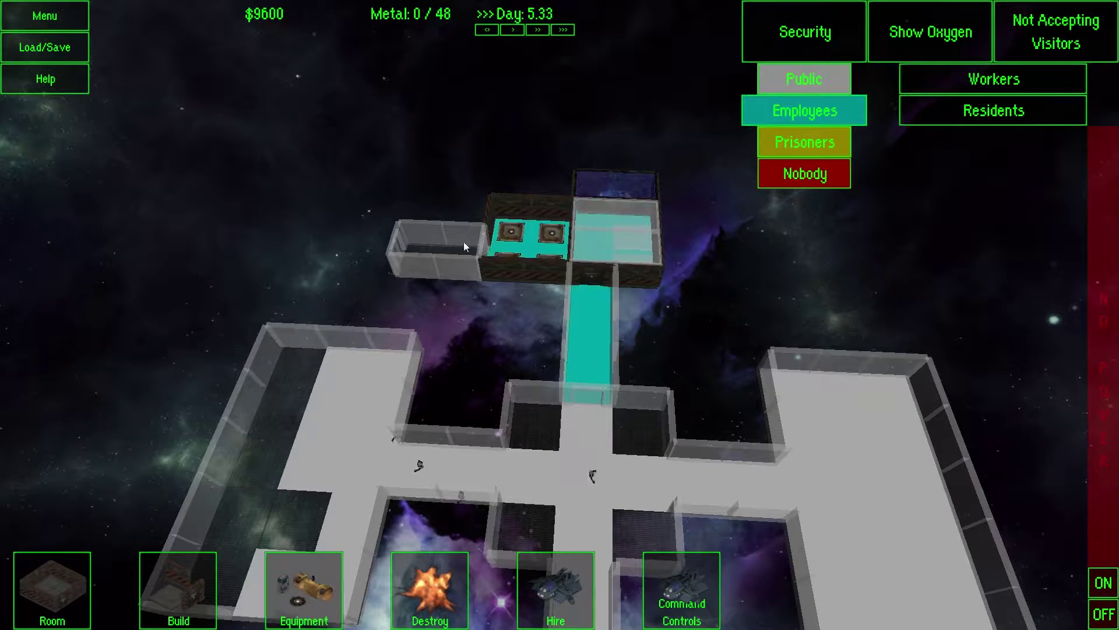
scroll(457, 239, down, 2)
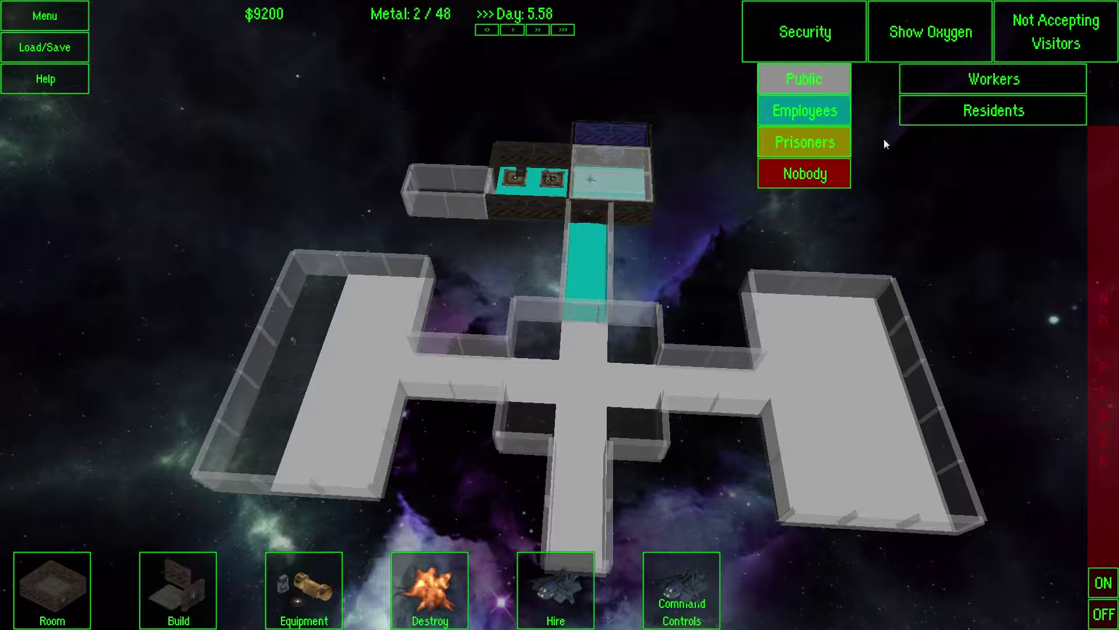
Step: Hide the security overlay and look over the station's upper rooms
click(843, 40)
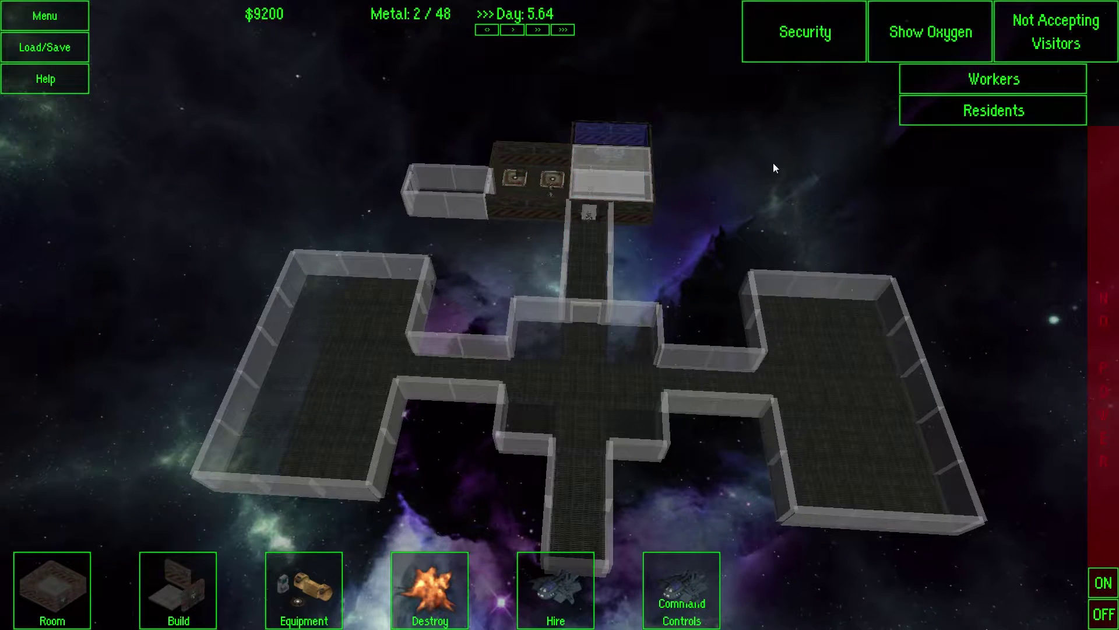
scroll(773, 163, up, 3)
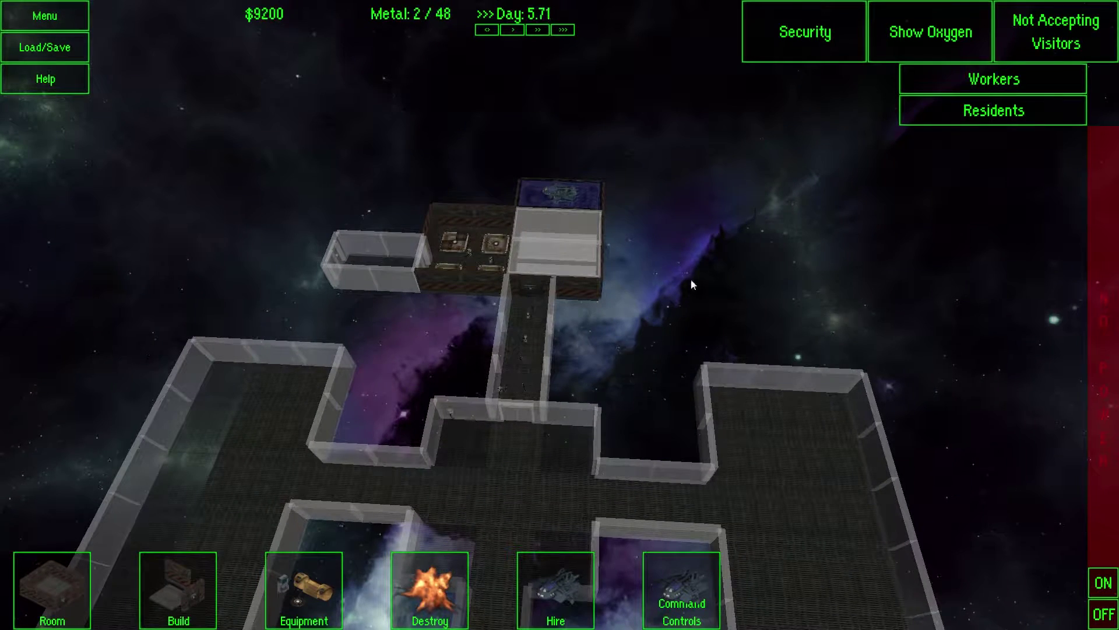
drag(601, 361, 681, 403)
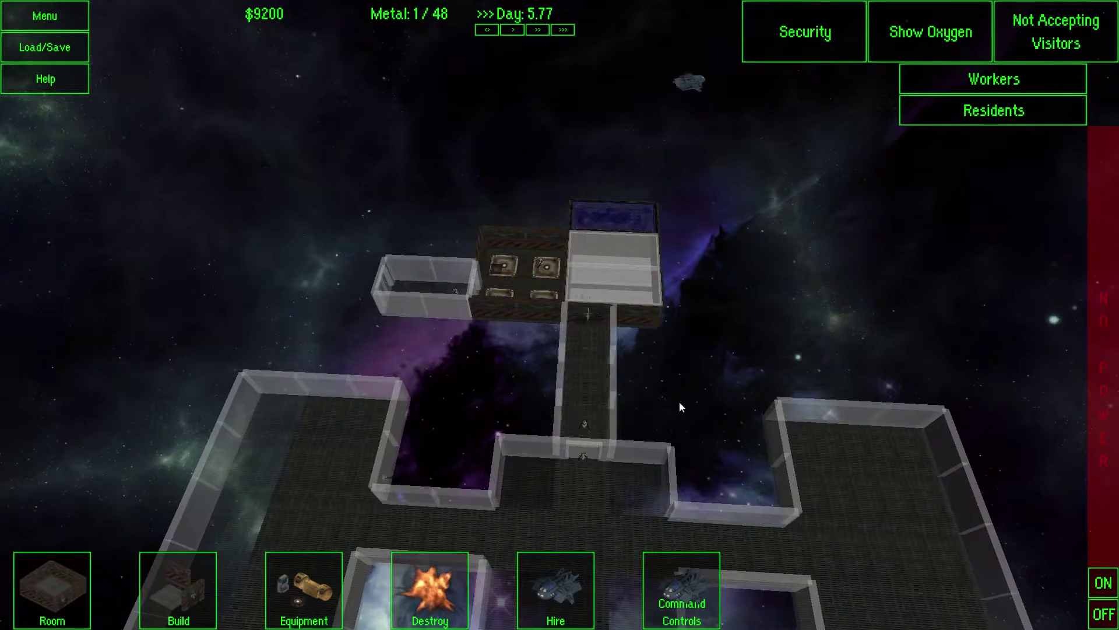
key(Down)
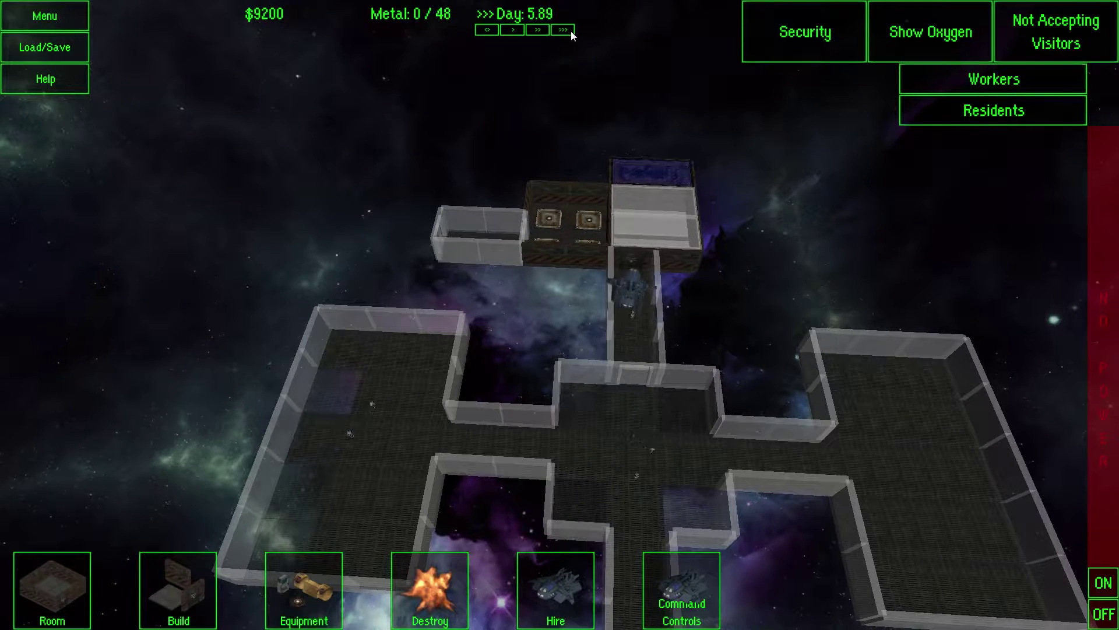
key(Down)
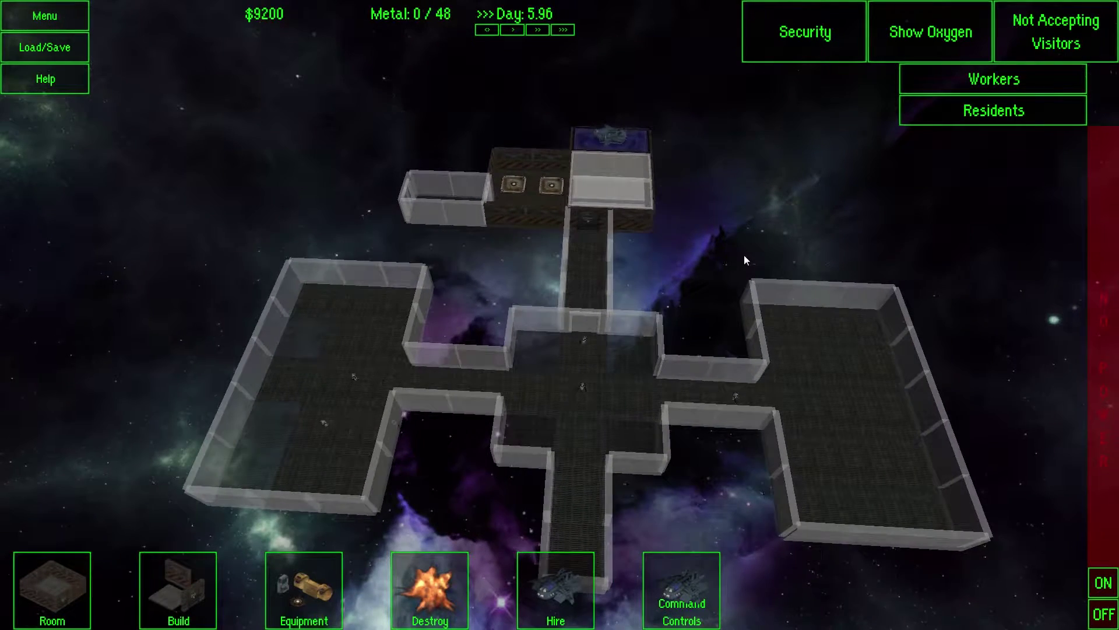
key(Up)
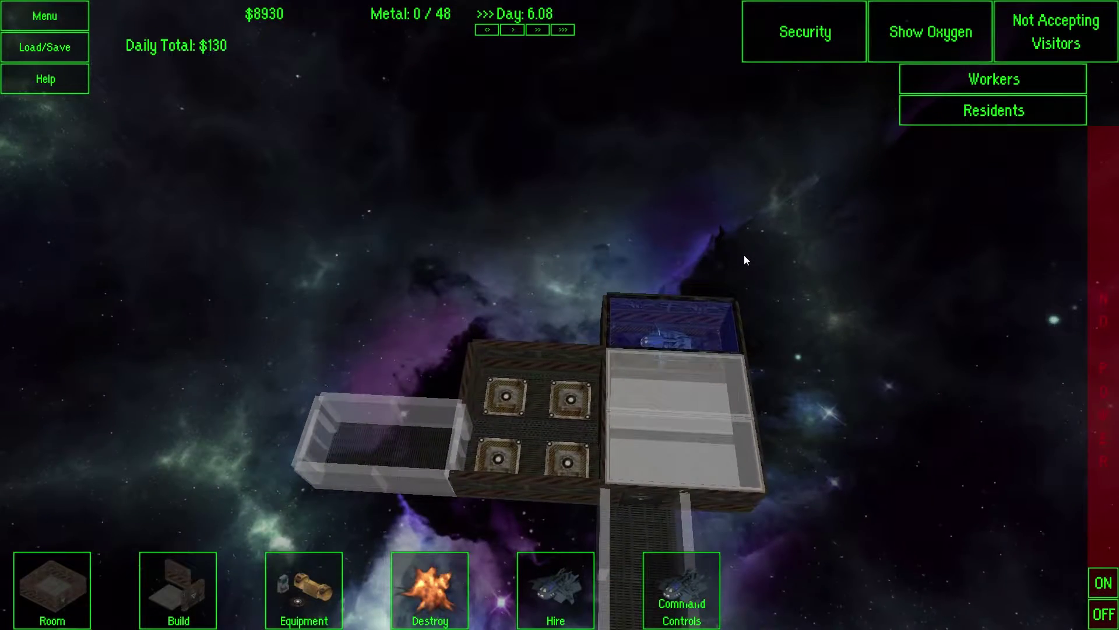
key(Down)
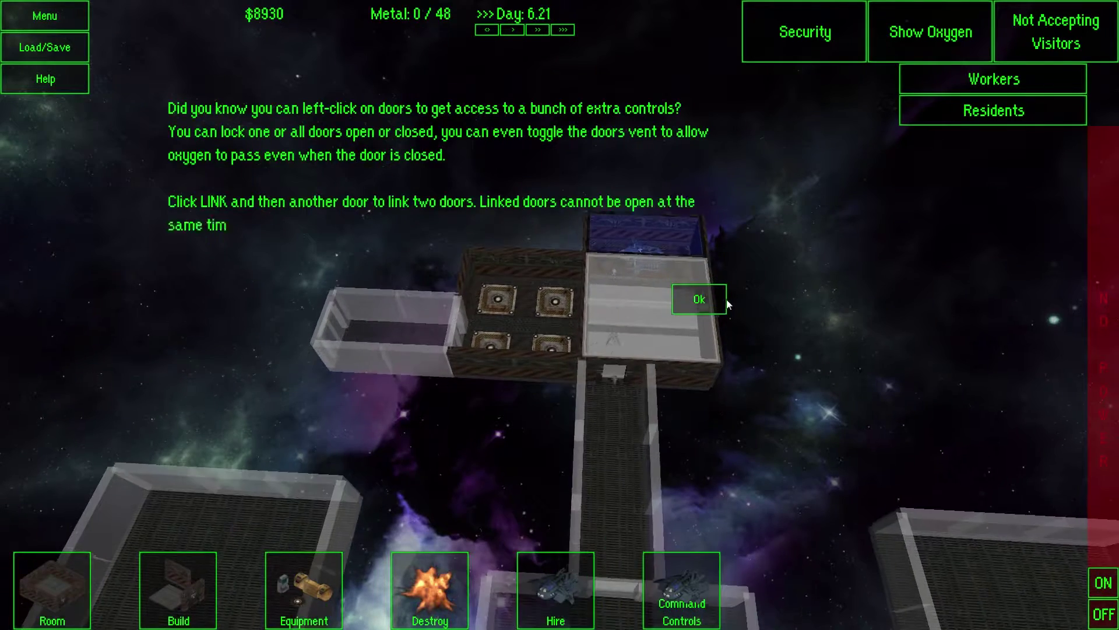
Step: Dismiss the door-controls tip, then check and close the corridor door and worker robot panels
click(699, 300)
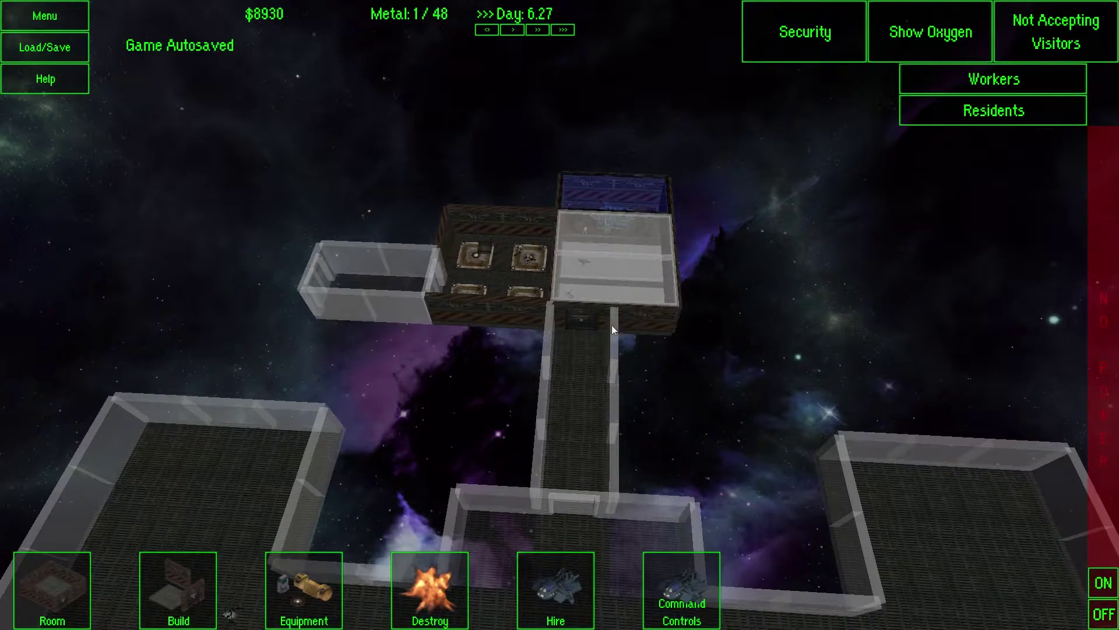
click(604, 325)
click(921, 224)
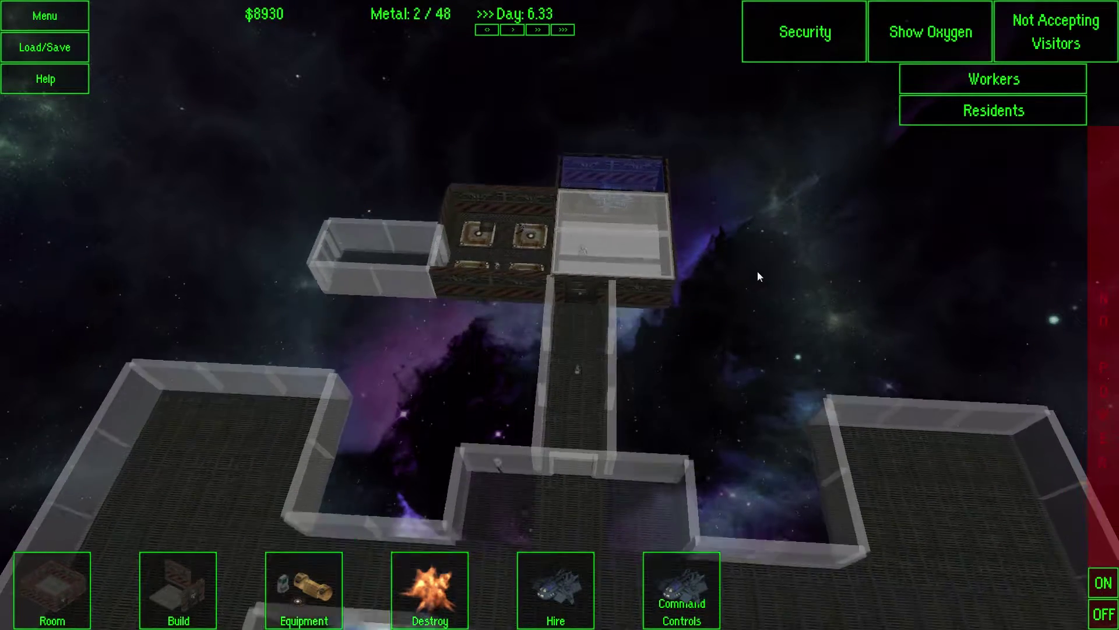
scroll(758, 272, up, 3)
key(Down)
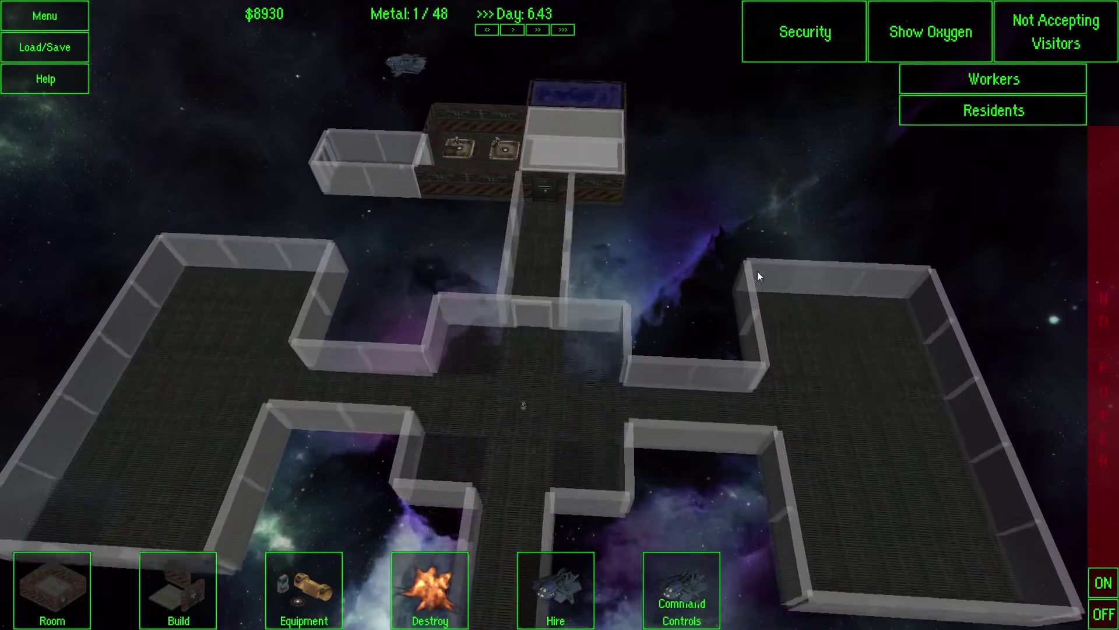
key(Up)
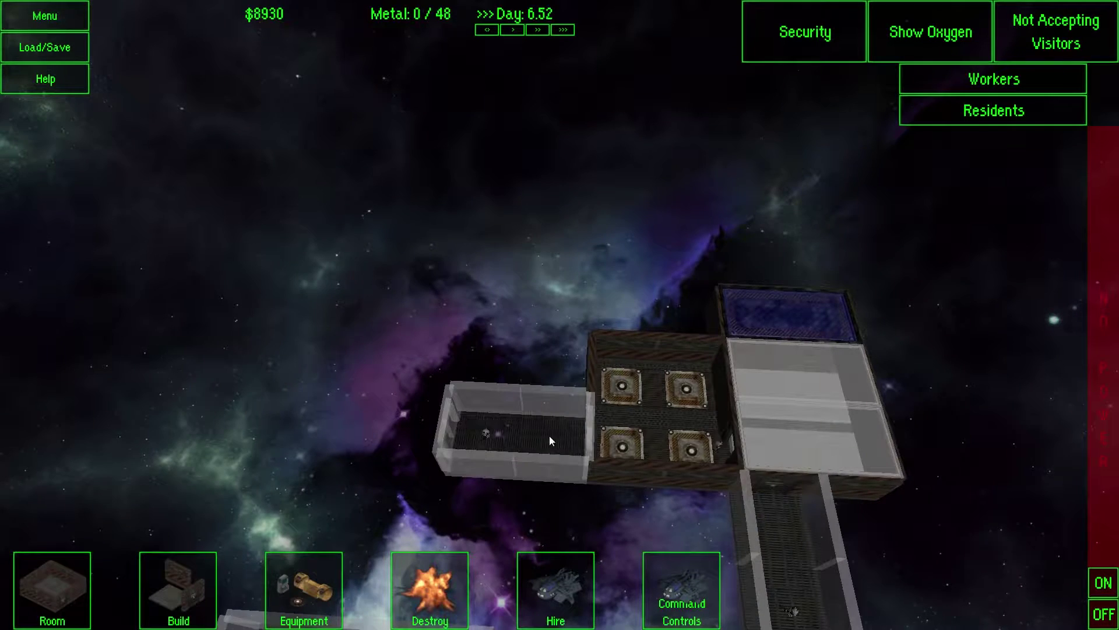
click(487, 439)
key(Up)
key(Right)
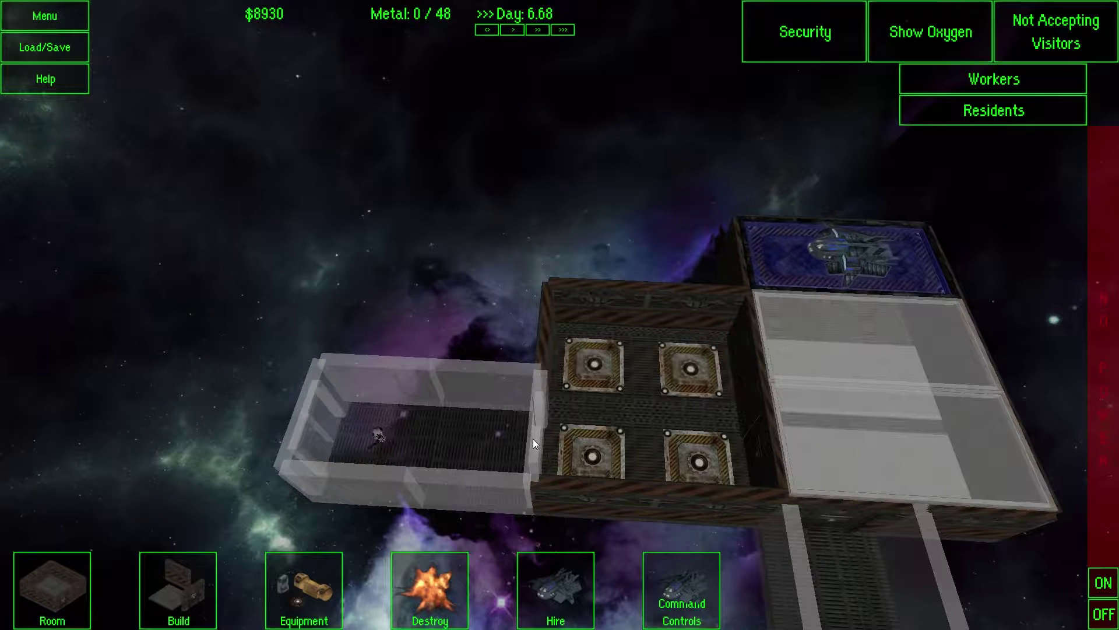
key(Right)
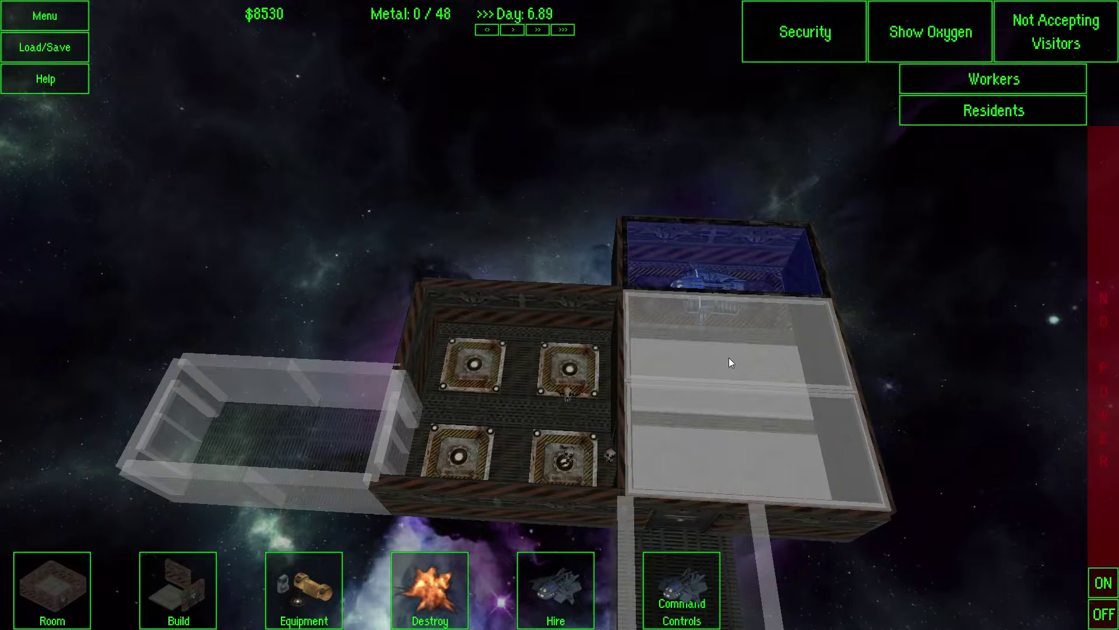
Step: Pan and zoom the camera across the upper and large rooms beside the landing pad
key(Right)
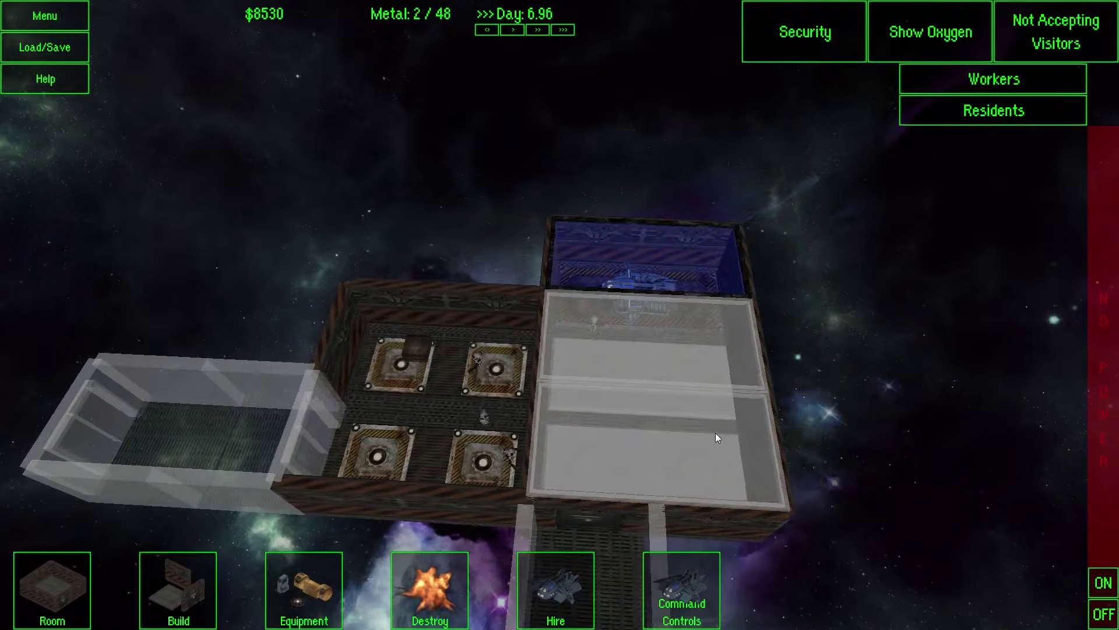
key(Down)
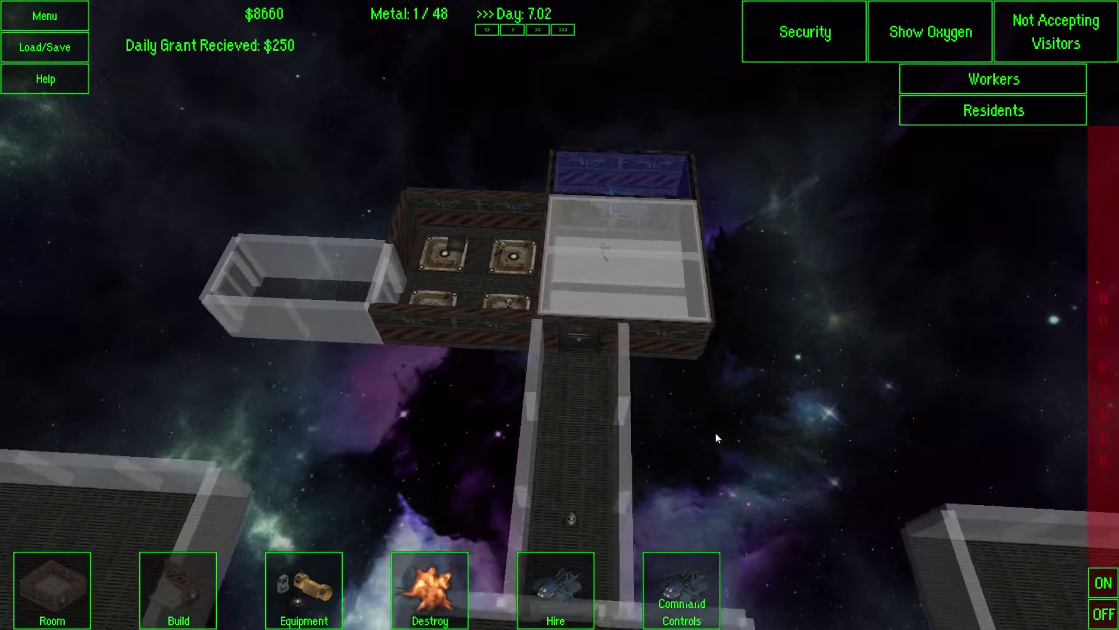
scroll(667, 194, up, 2)
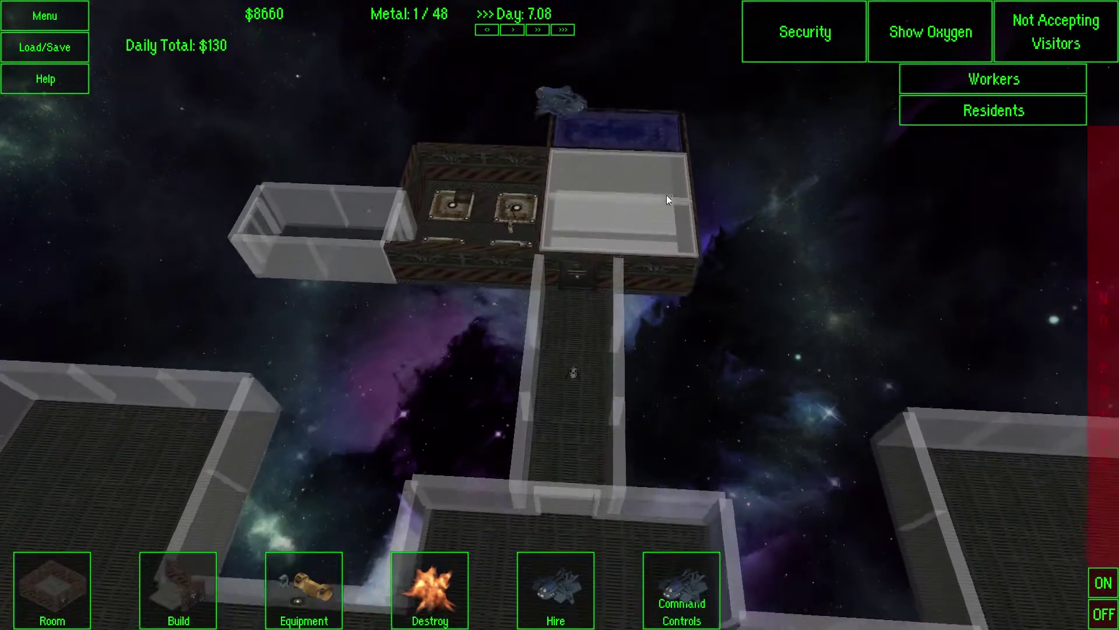
key(Down)
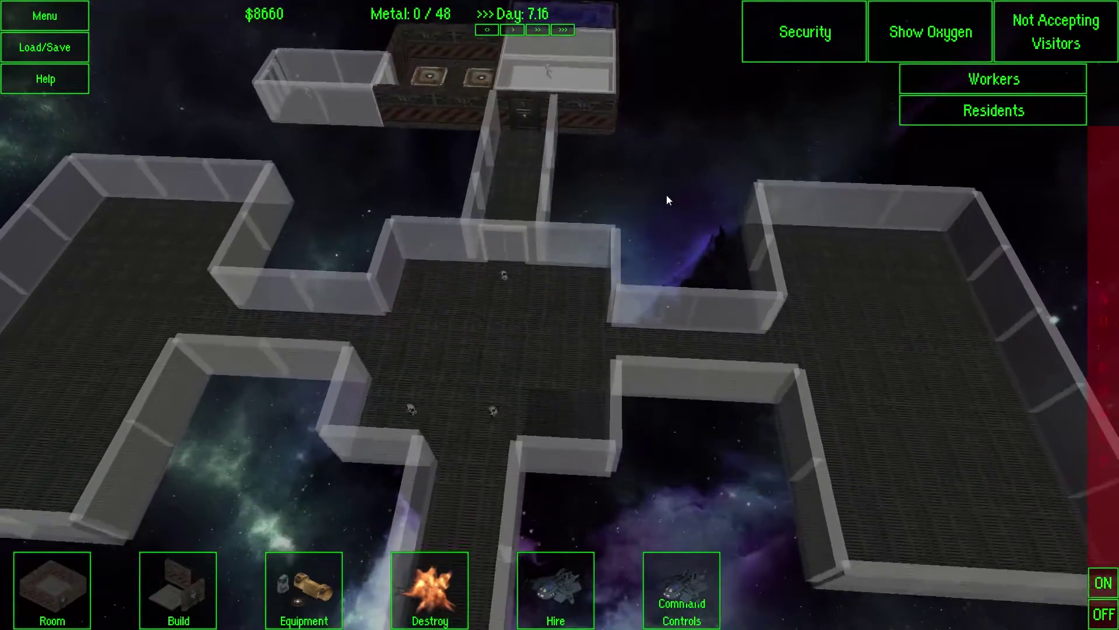
key(Down)
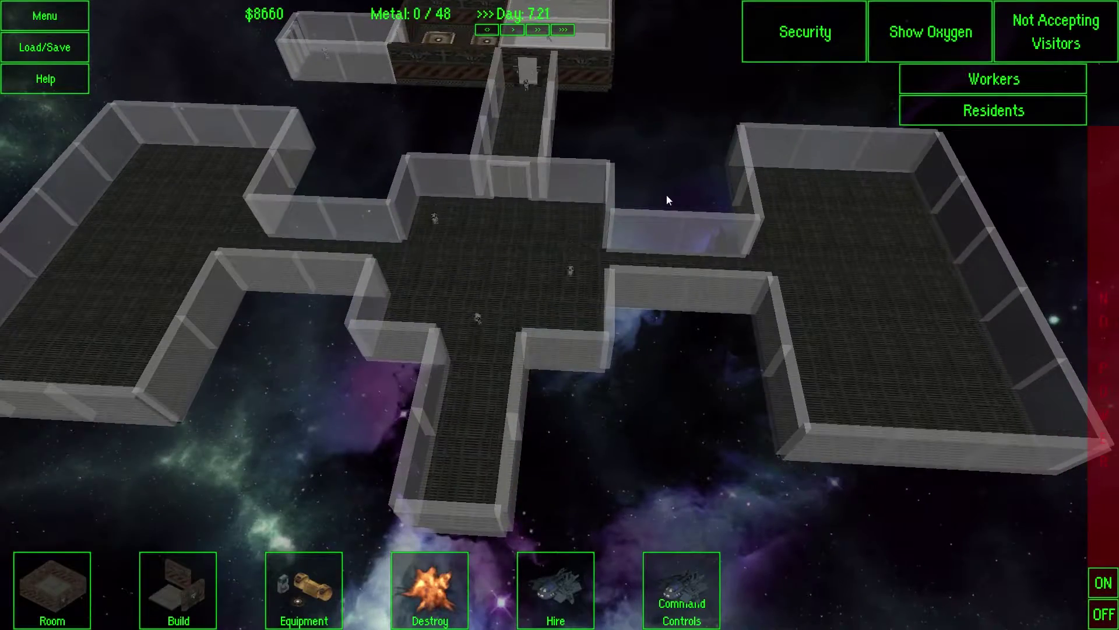
scroll(686, 238, up, 2)
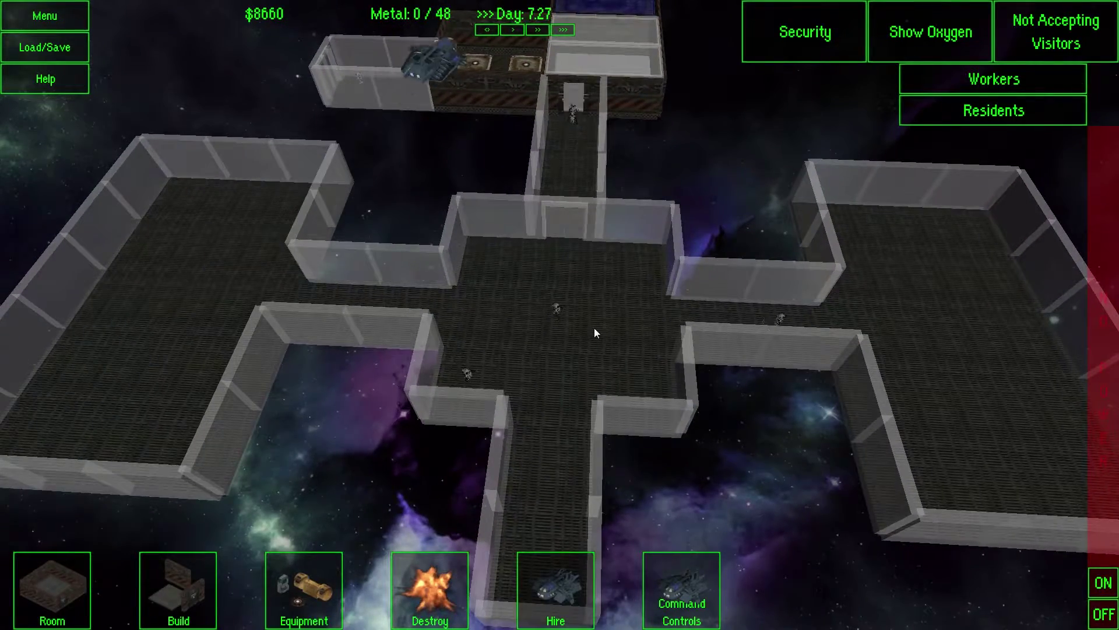
scroll(593, 329, up, 1)
scroll(594, 328, up, 1)
scroll(594, 327, up, 1)
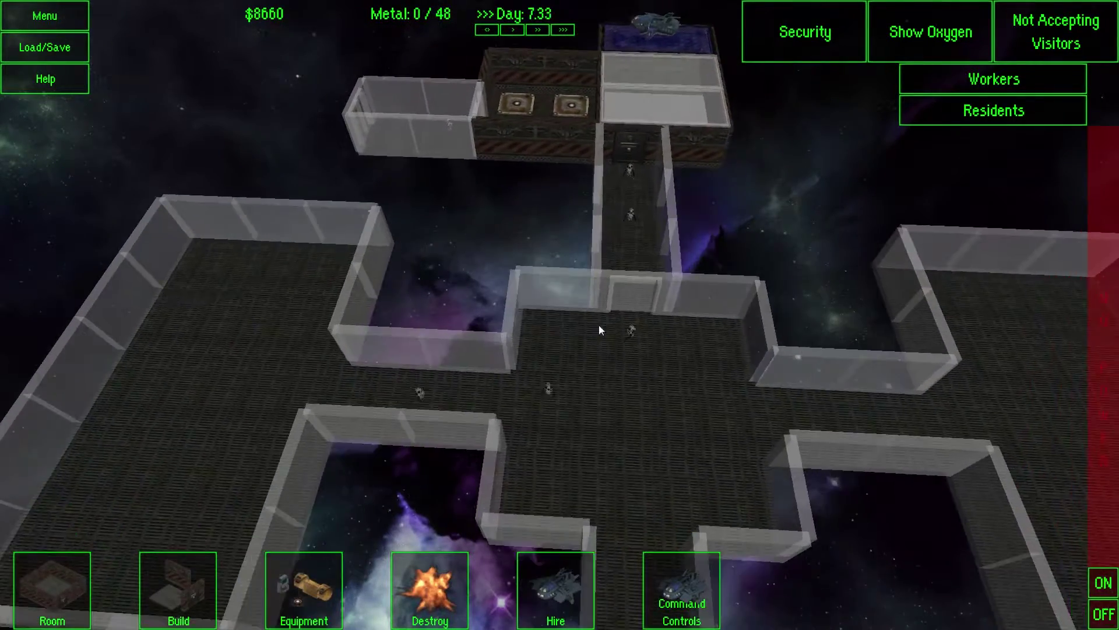
scroll(599, 325, up, 1)
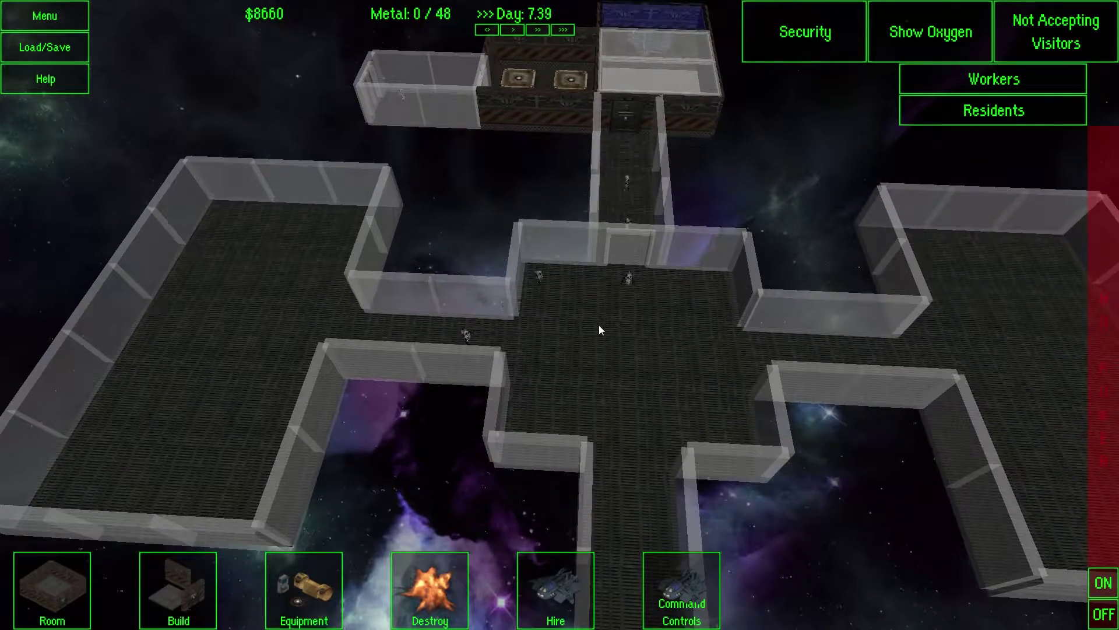
scroll(600, 324, up, 1)
scroll(600, 325, down, 1)
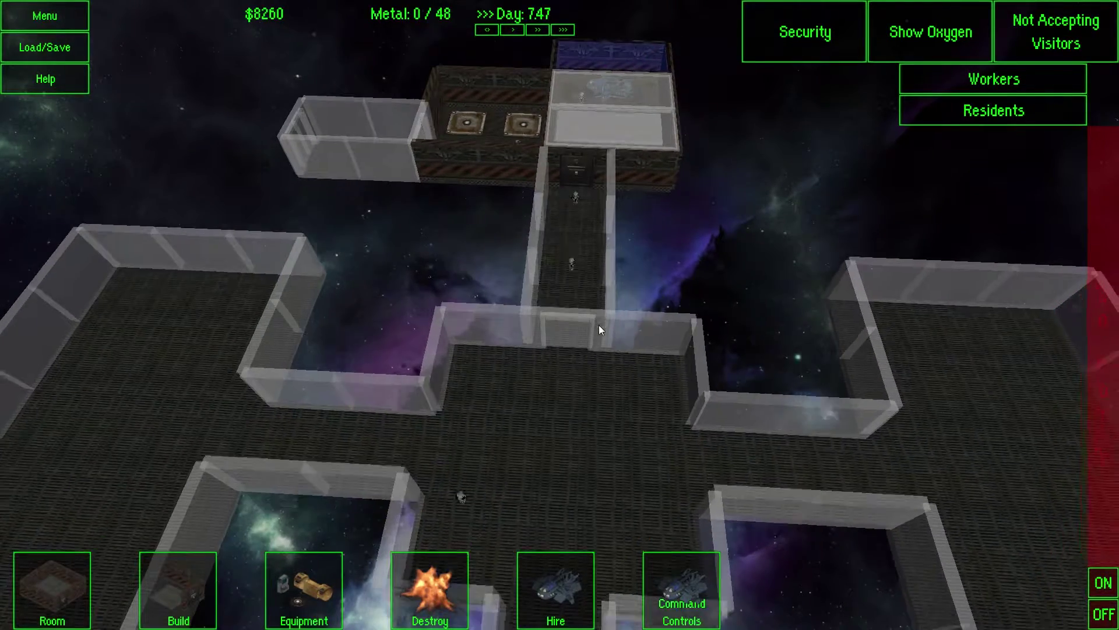
scroll(599, 324, down, 2)
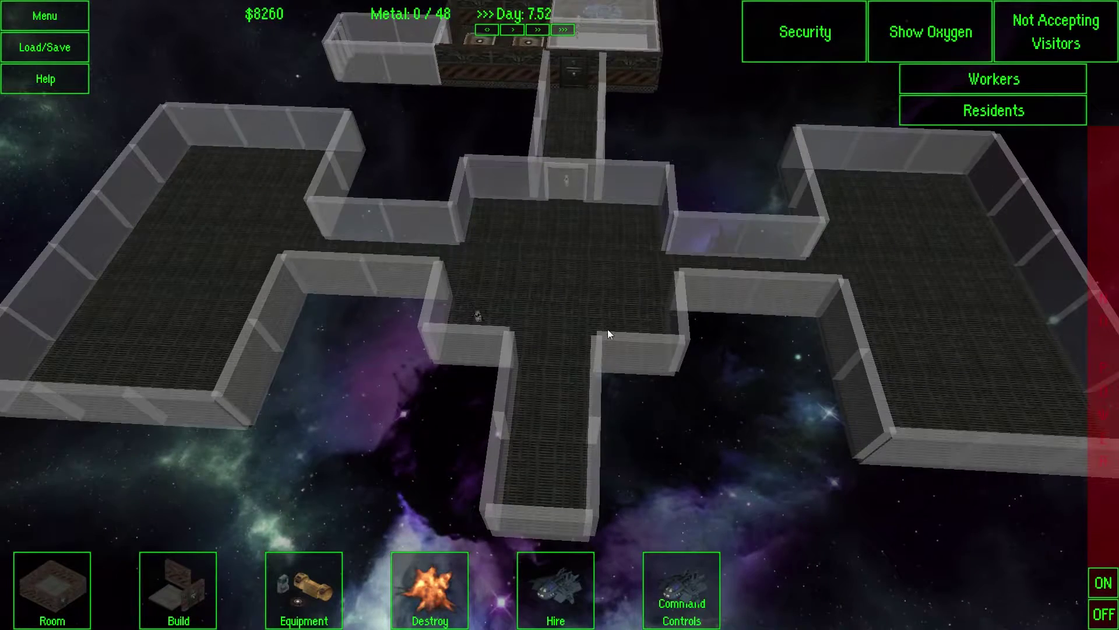
scroll(608, 329, up, 2)
scroll(610, 325, up, 1)
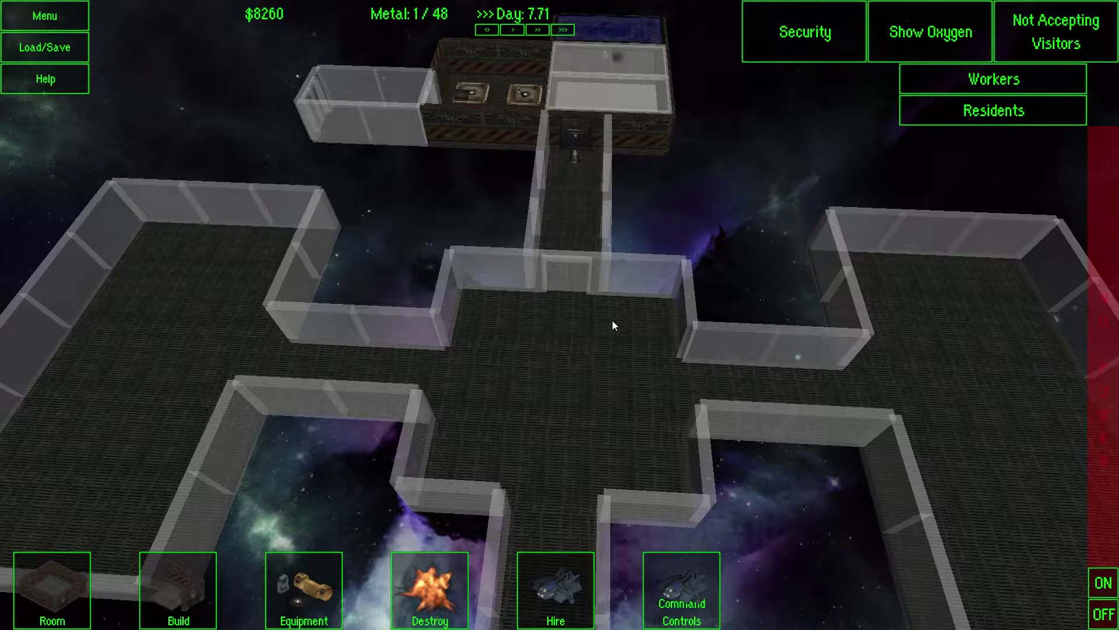
key(d)
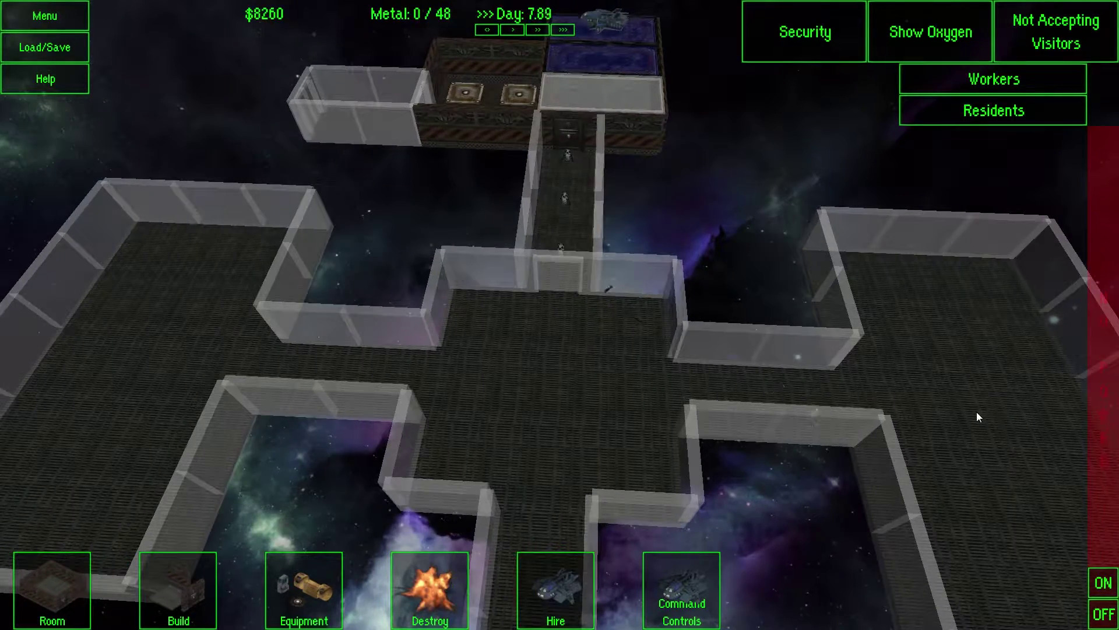
scroll(977, 412, up, 2)
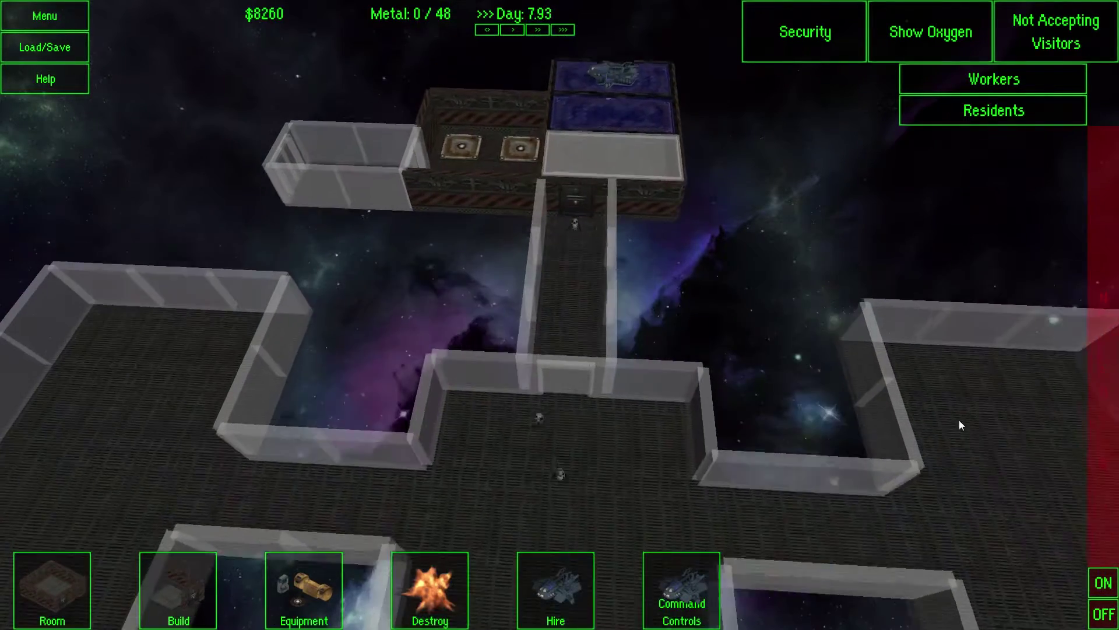
scroll(959, 424, down, 1)
scroll(773, 388, down, 1)
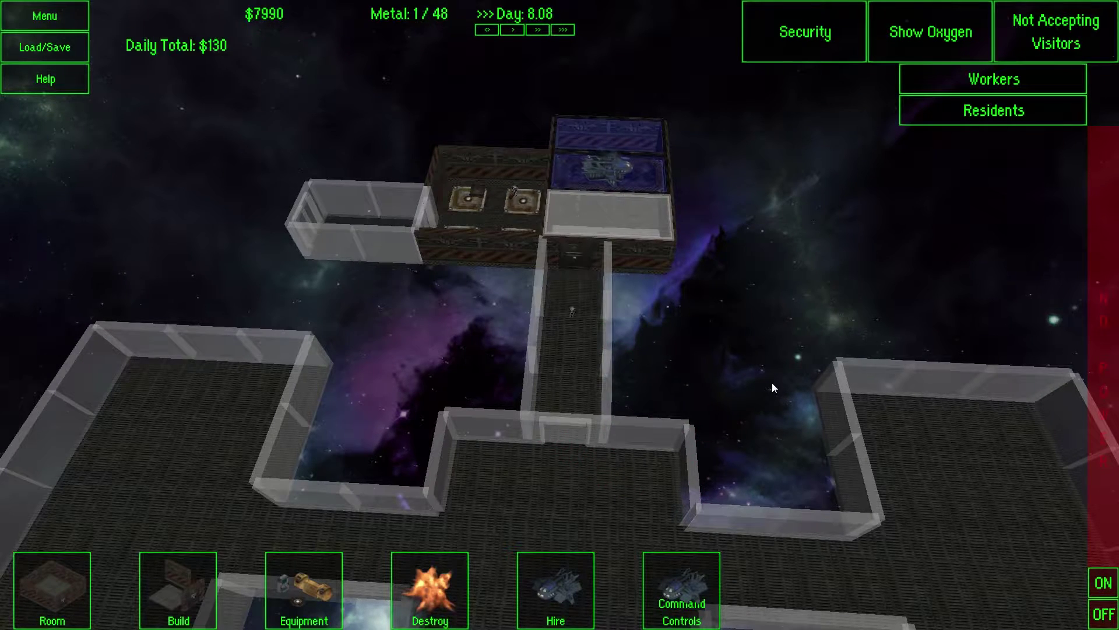
scroll(778, 370, up, 1)
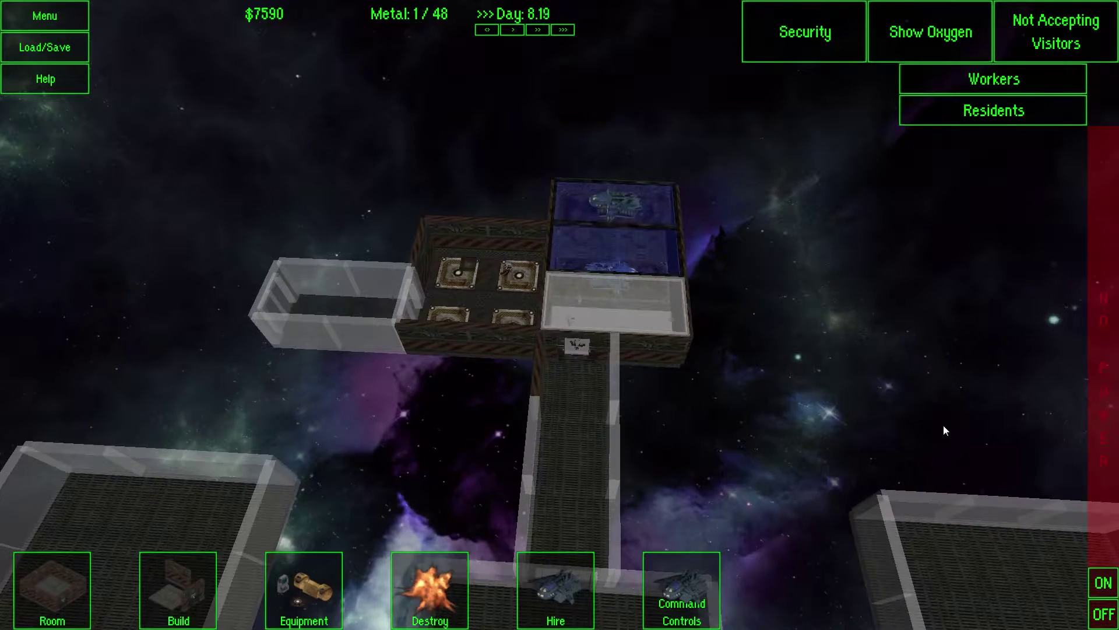
scroll(944, 428, down, 2)
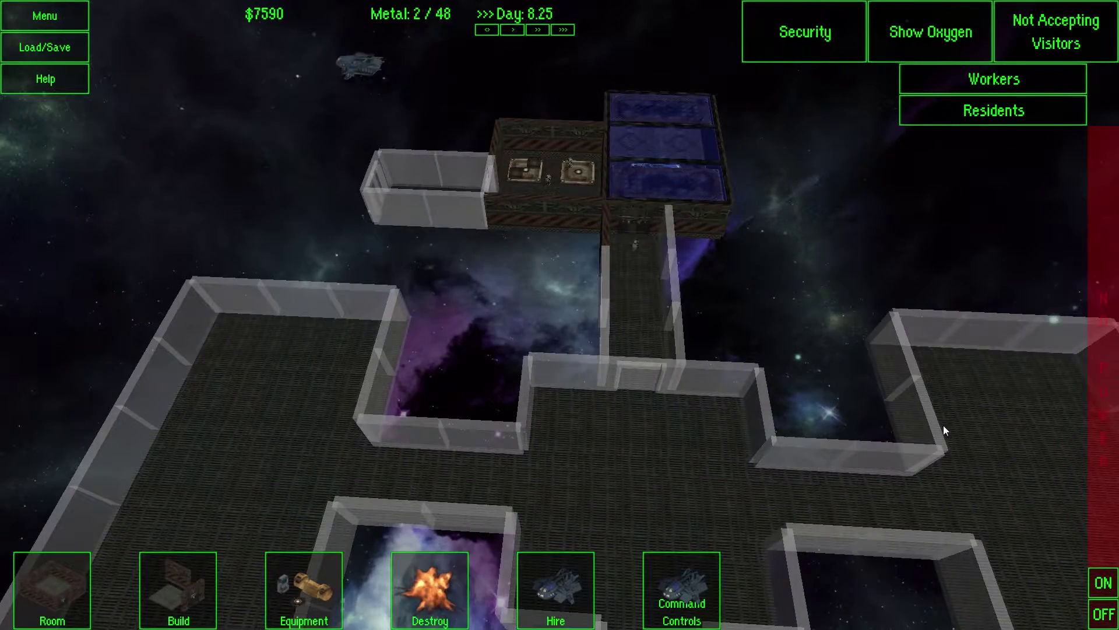
scroll(767, 257, up, 2)
click(635, 282)
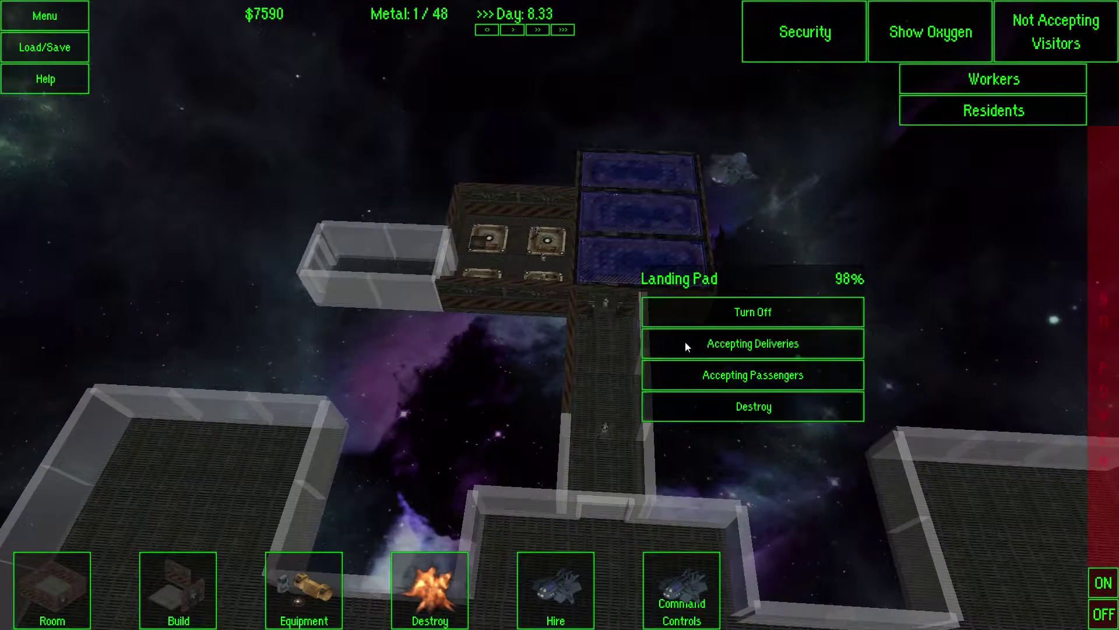
click(752, 375)
click(652, 210)
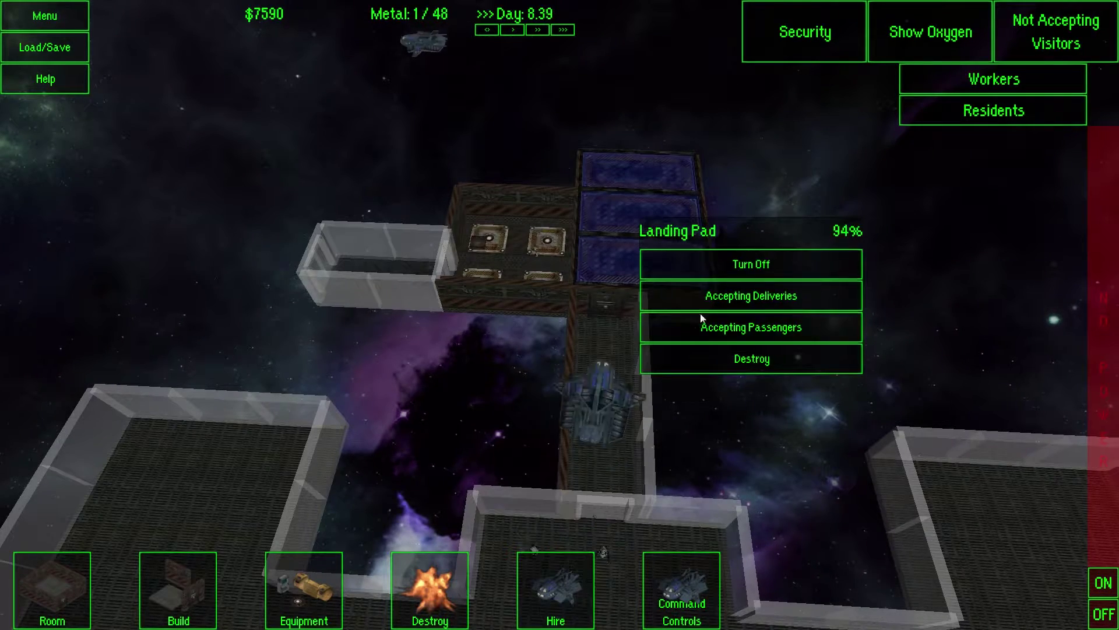
click(705, 327)
click(928, 269)
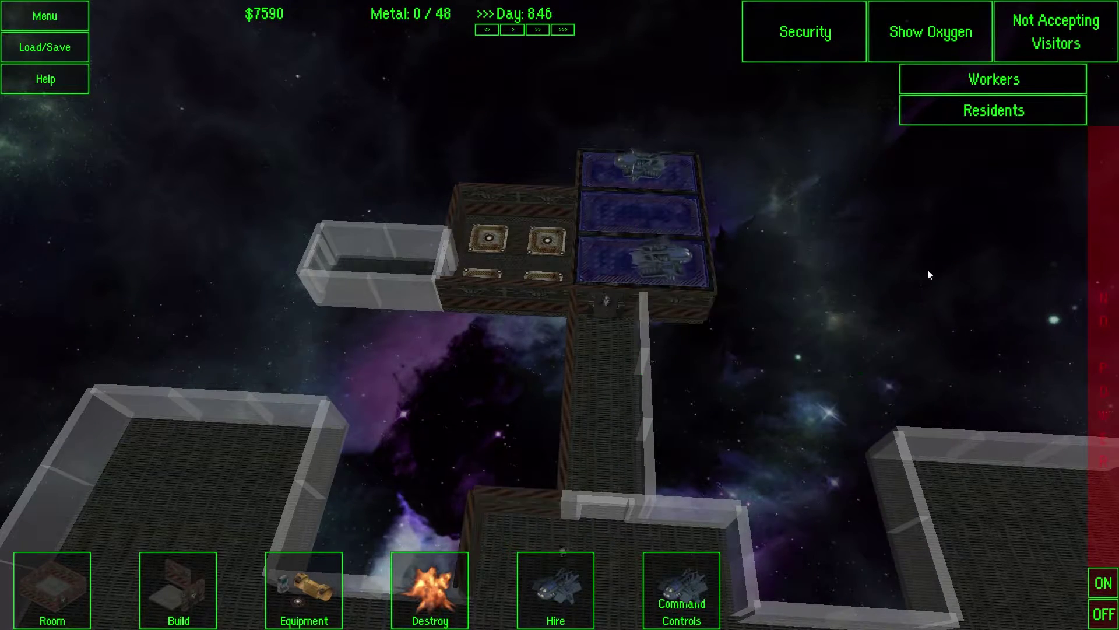
scroll(929, 269, down, 3)
scroll(917, 264, down, 3)
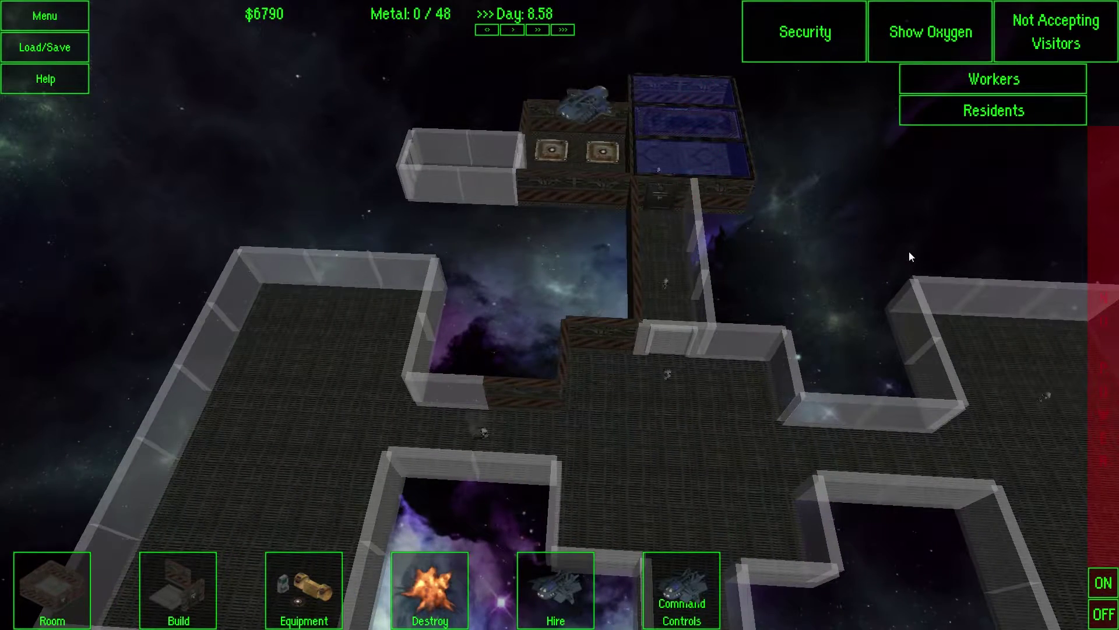
scroll(909, 250, up, 3)
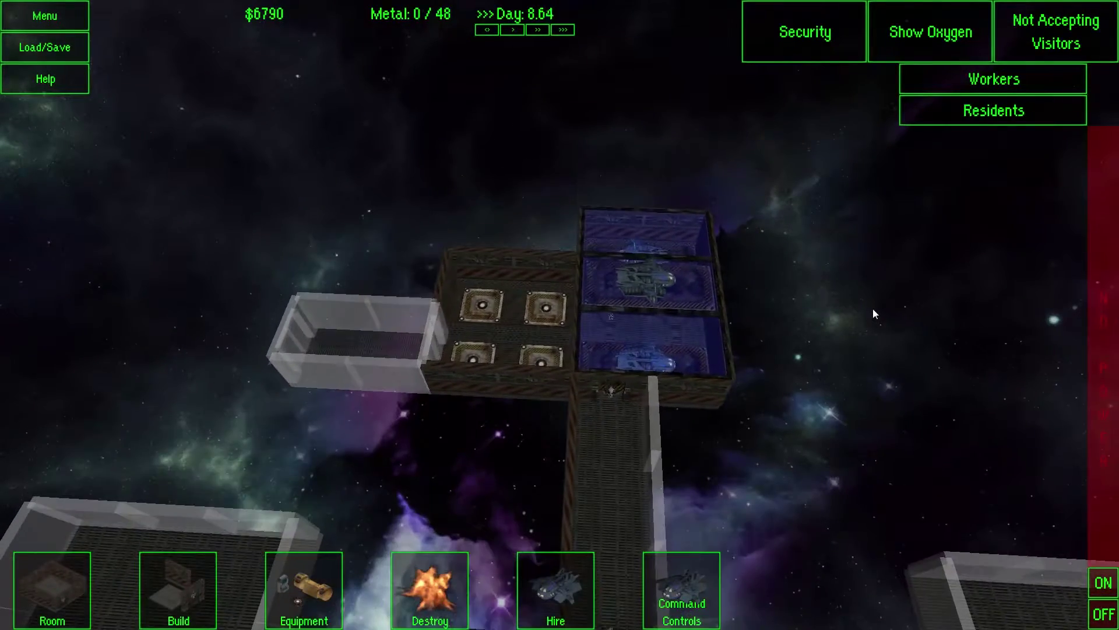
scroll(873, 313, down, 2)
scroll(873, 309, down, 3)
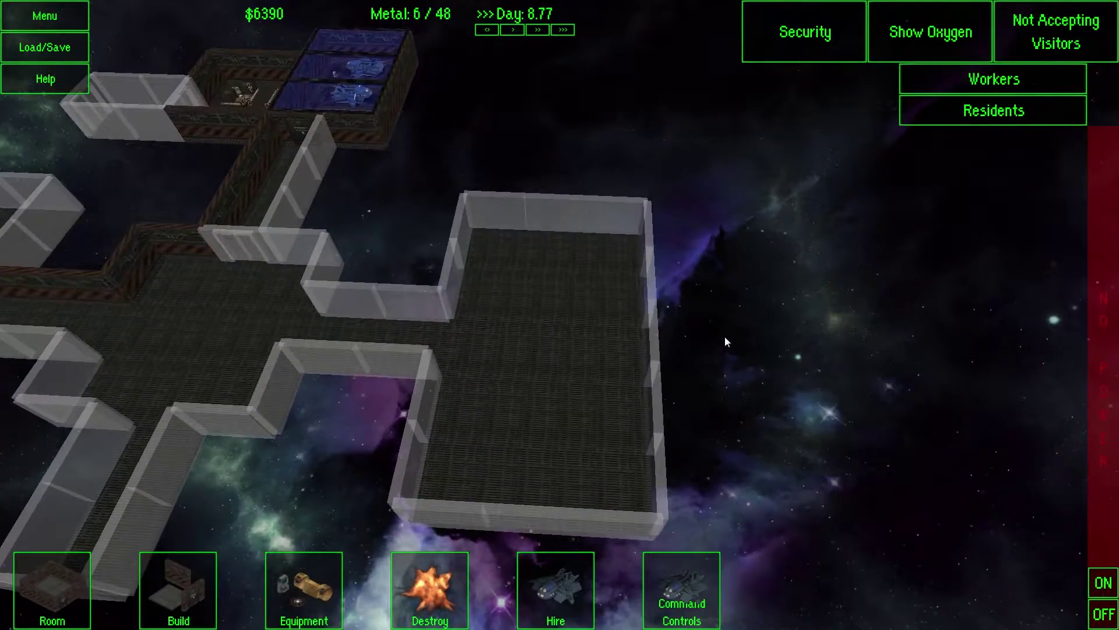
scroll(722, 322, up, 3)
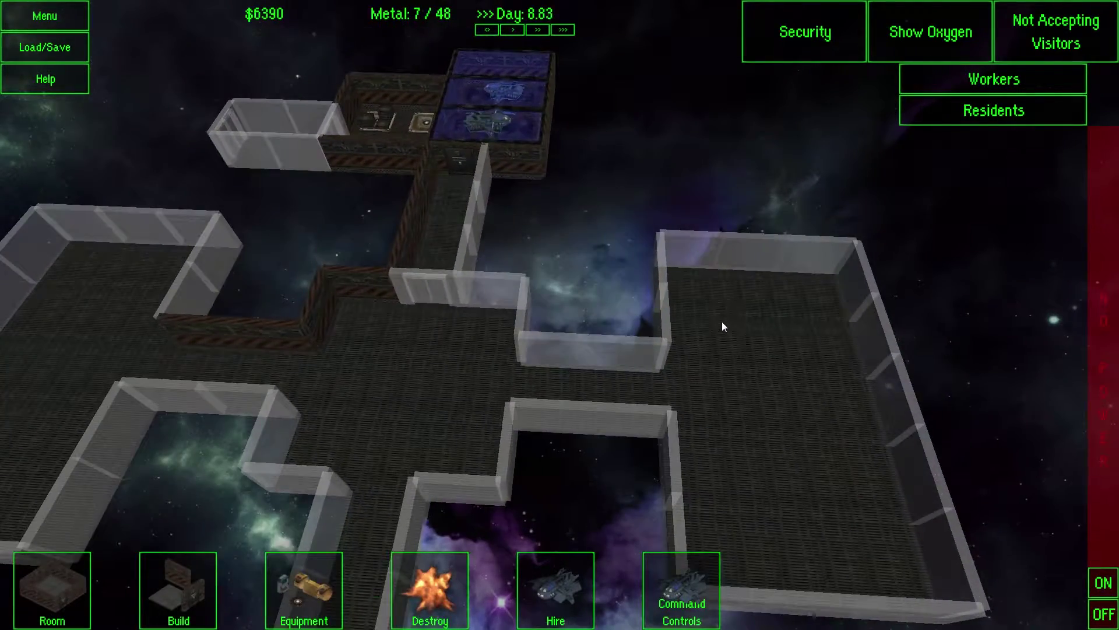
scroll(722, 322, down, 3)
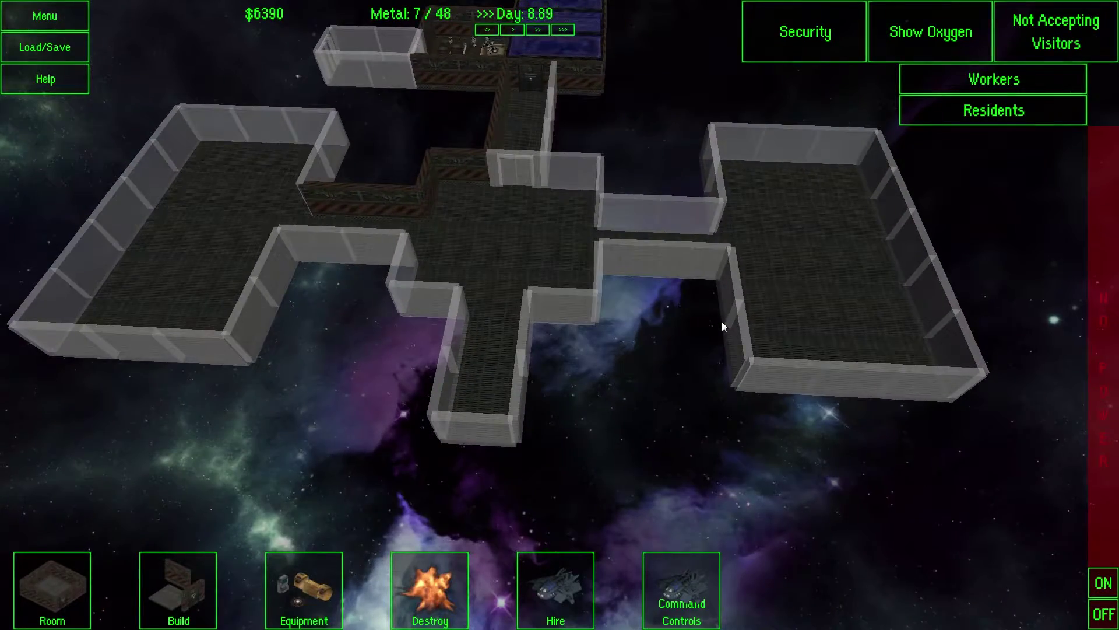
scroll(722, 320, up, 3)
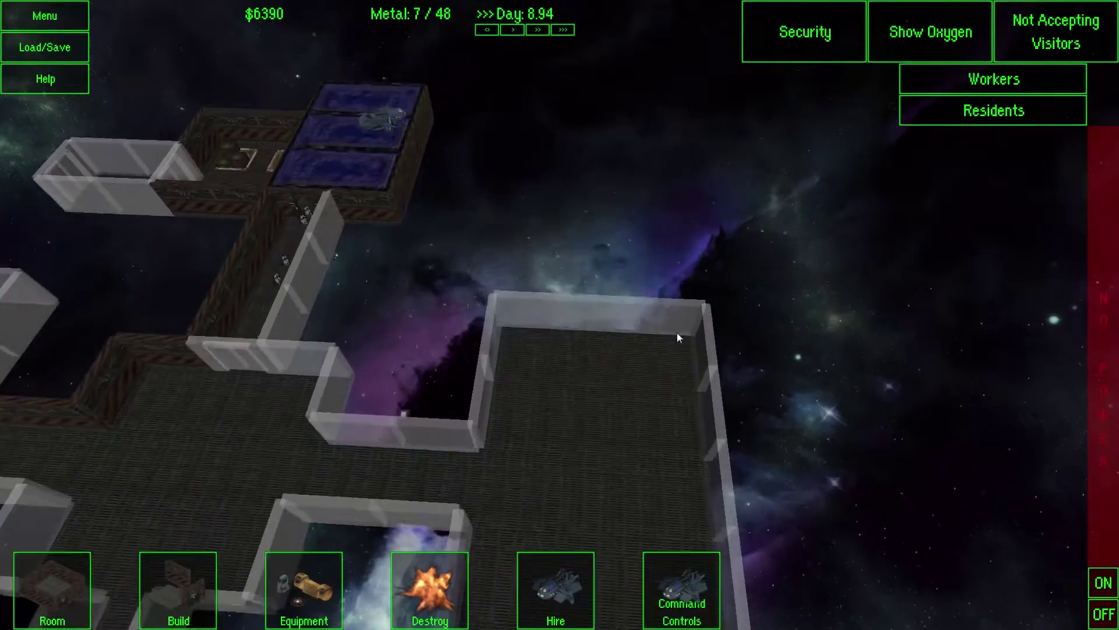
scroll(677, 332, down, 3)
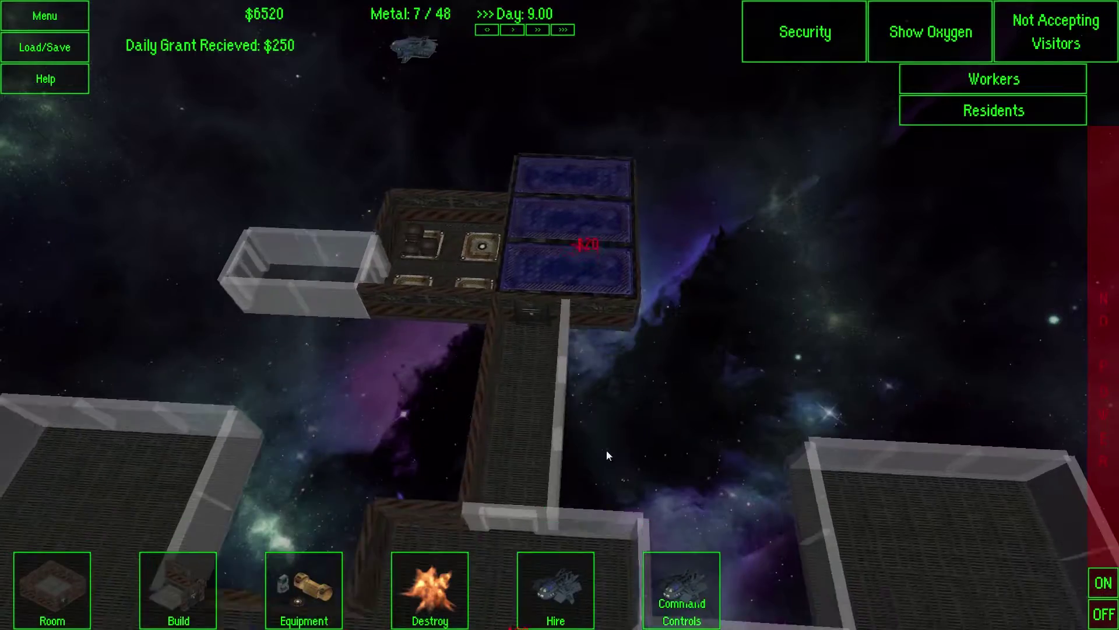
scroll(607, 451, down, 3)
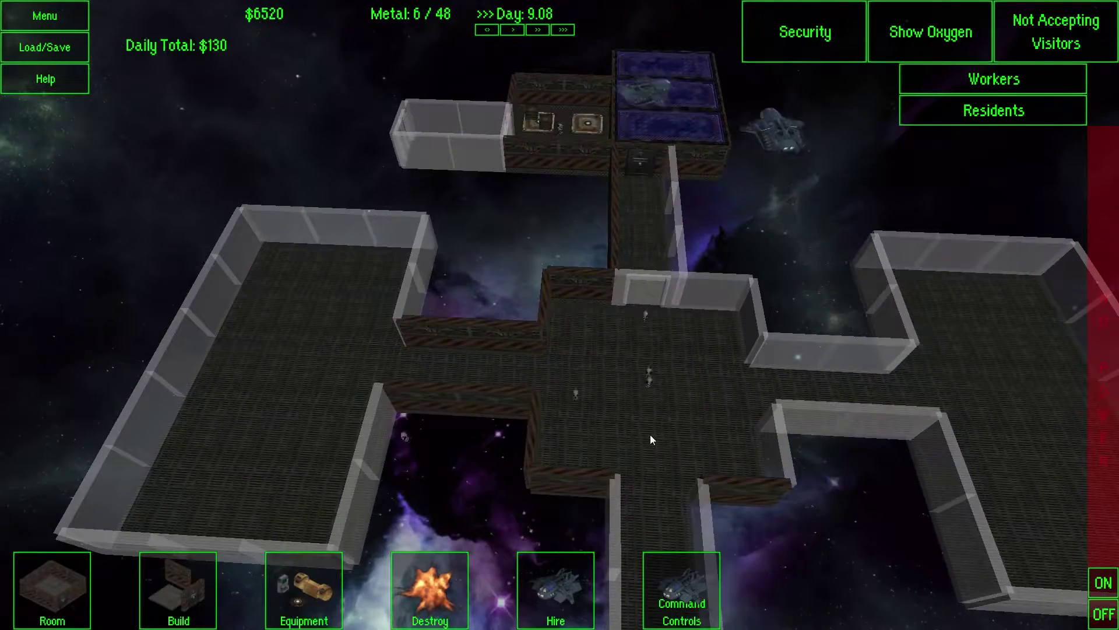
Step: Pan the view over the top rooms, the whole station and the central hub
key(d)
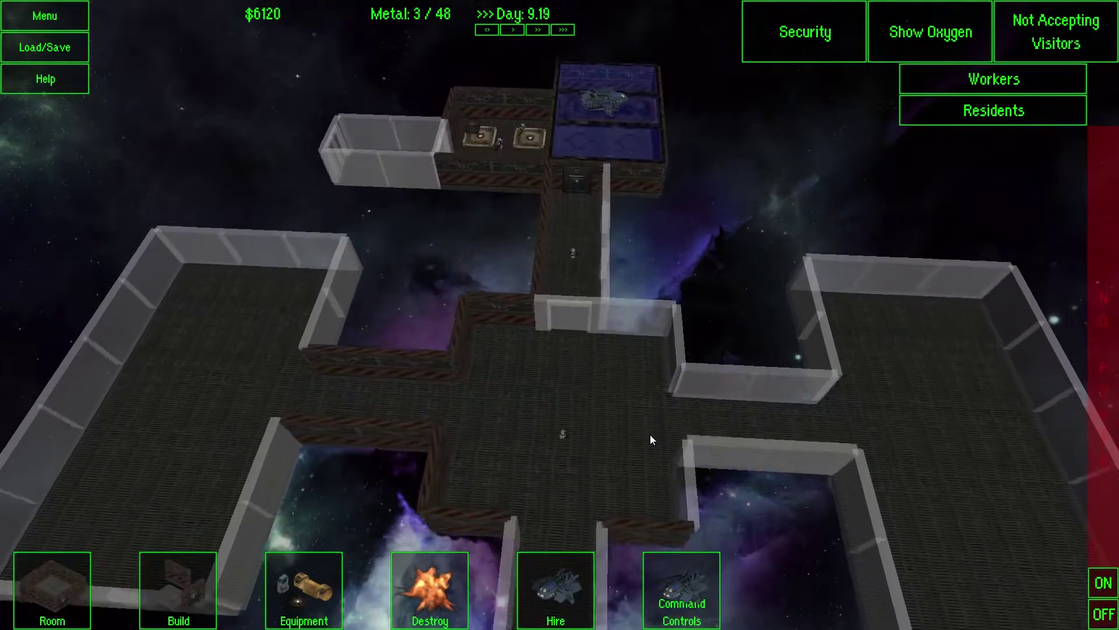
key(w)
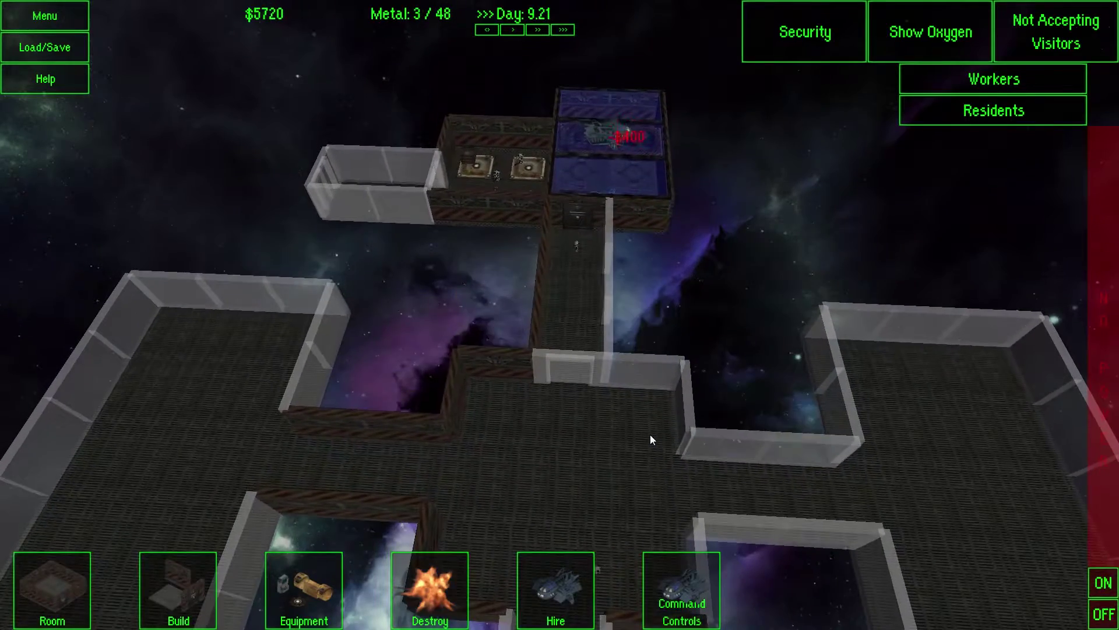
key(w)
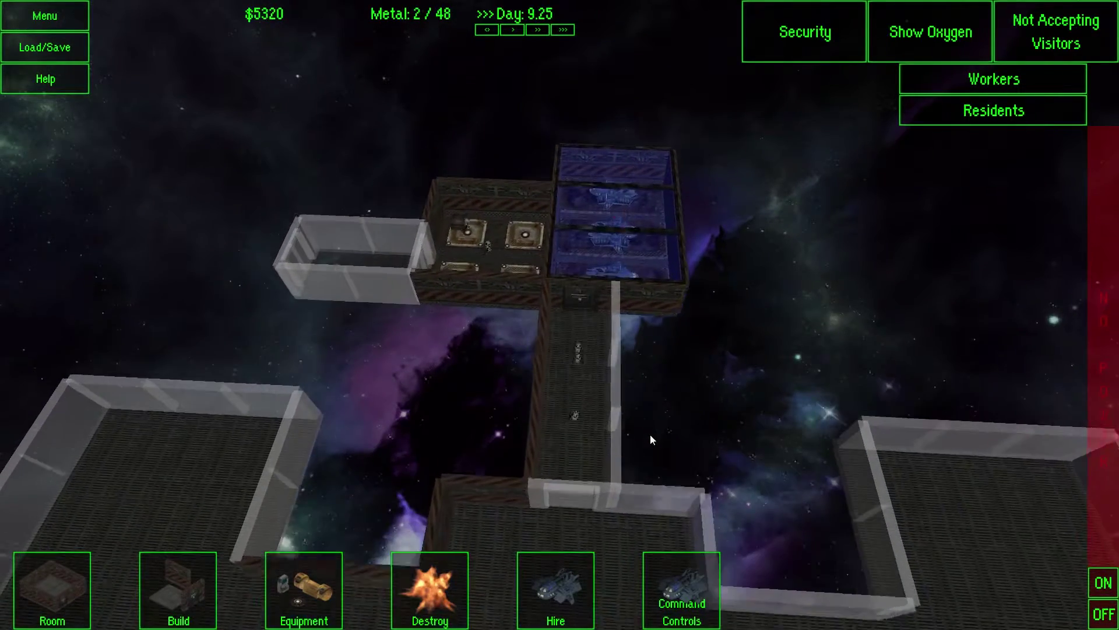
key(w)
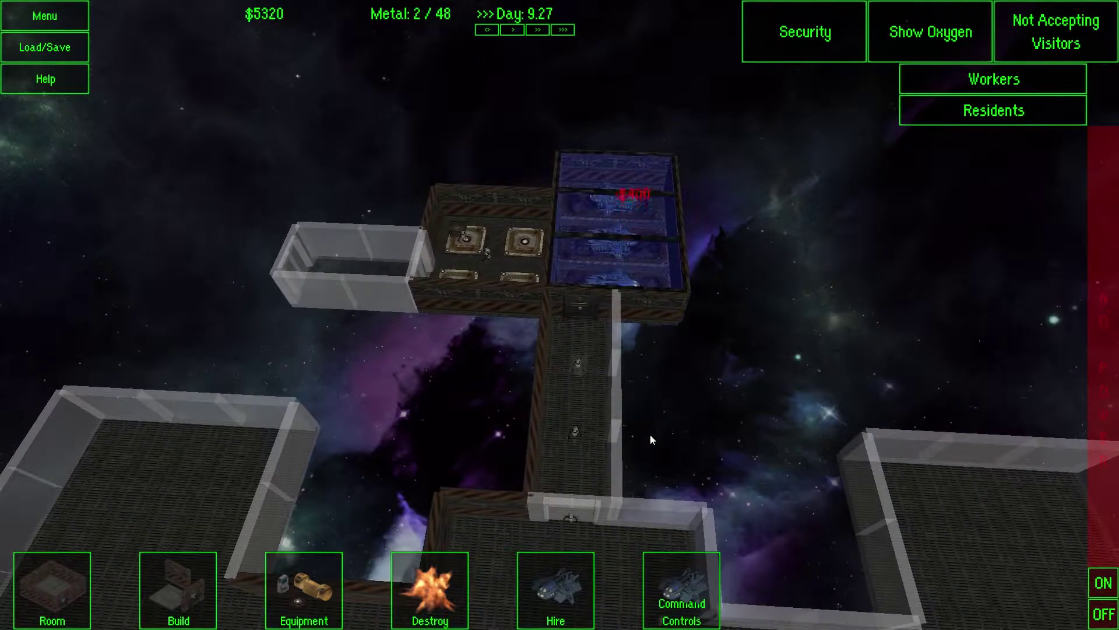
key(s)
key(s)
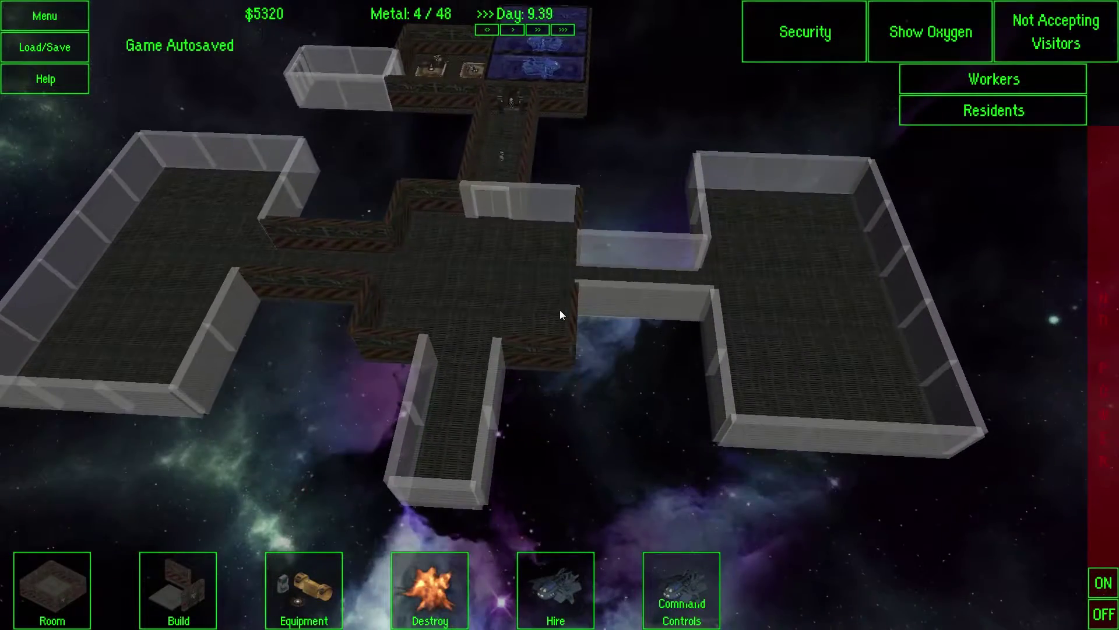
key(w)
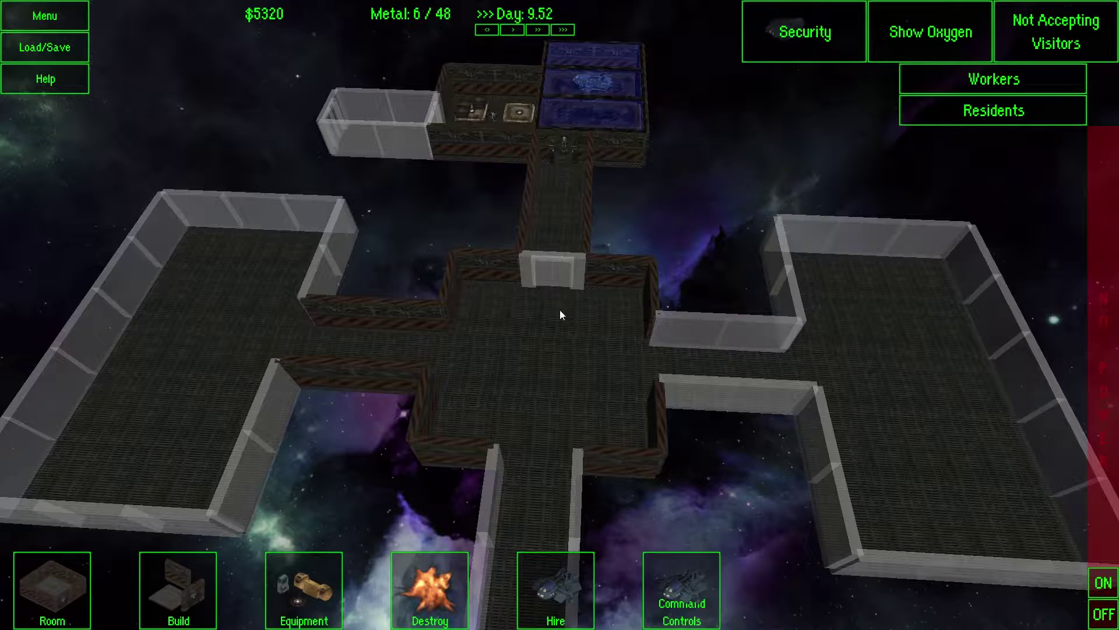
Step: Place three doors: on the hub's left wall, its right side, and the lower corridor's top
click(173, 598)
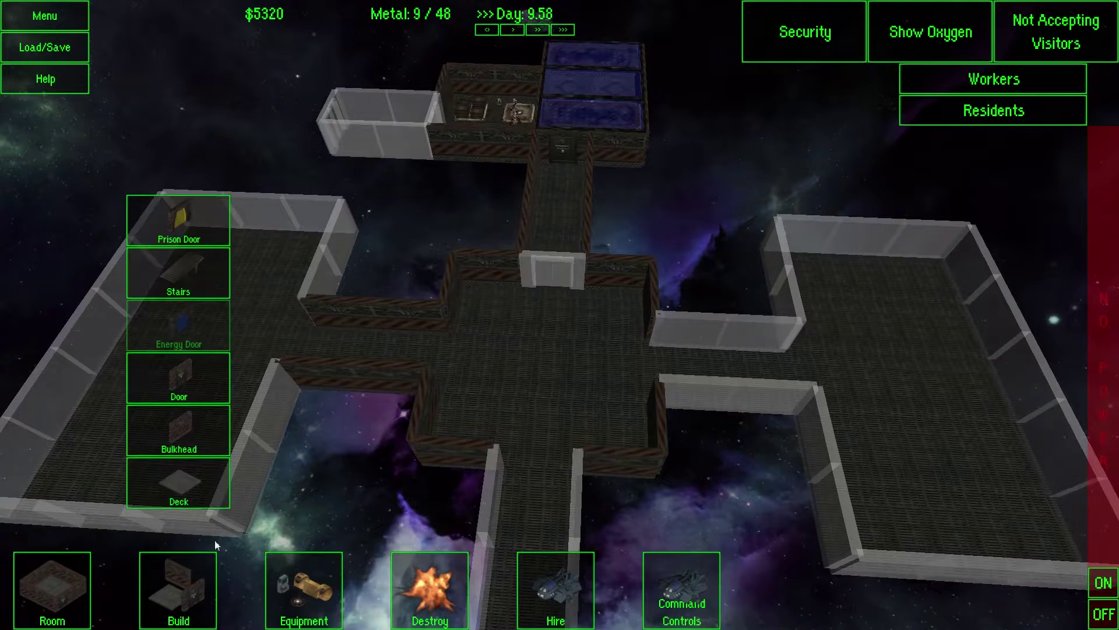
click(190, 397)
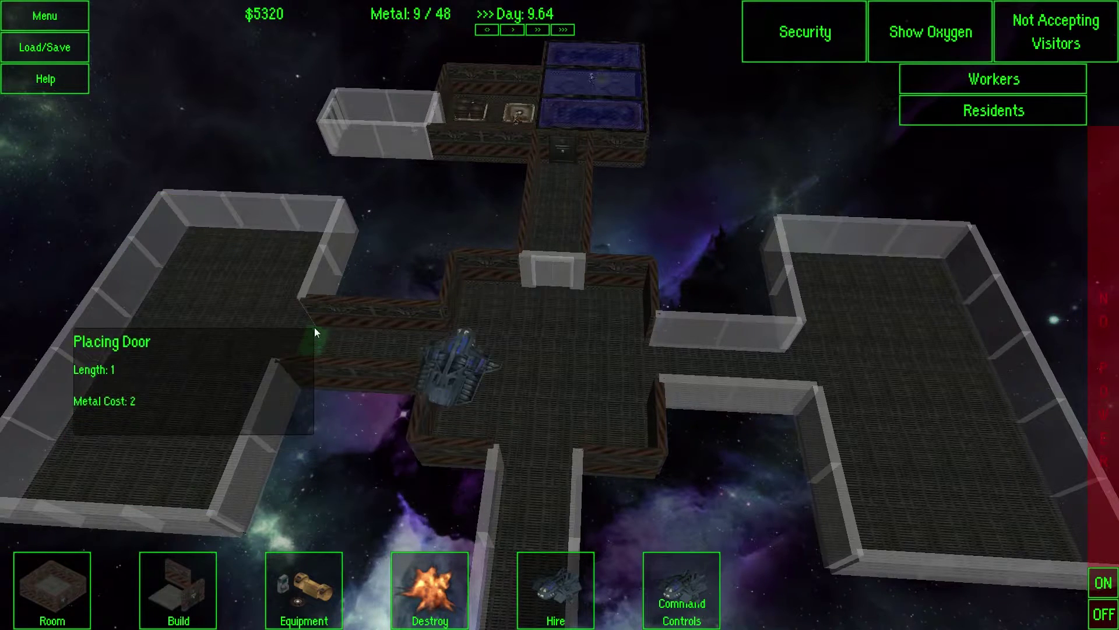
drag(306, 371, 316, 327)
drag(658, 390, 659, 355)
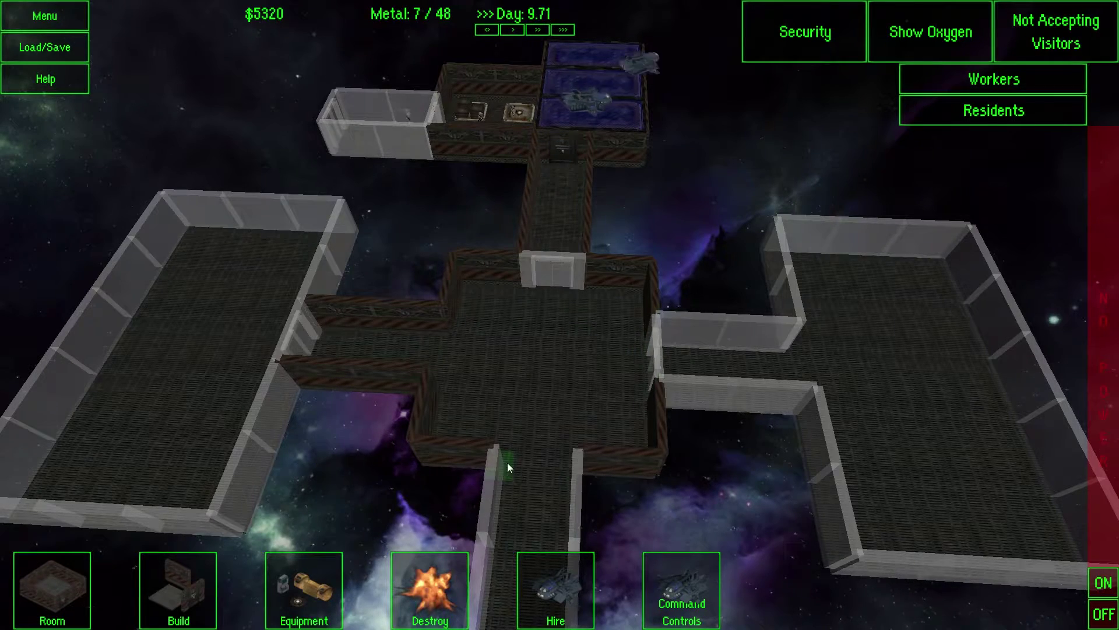
drag(508, 463, 568, 468)
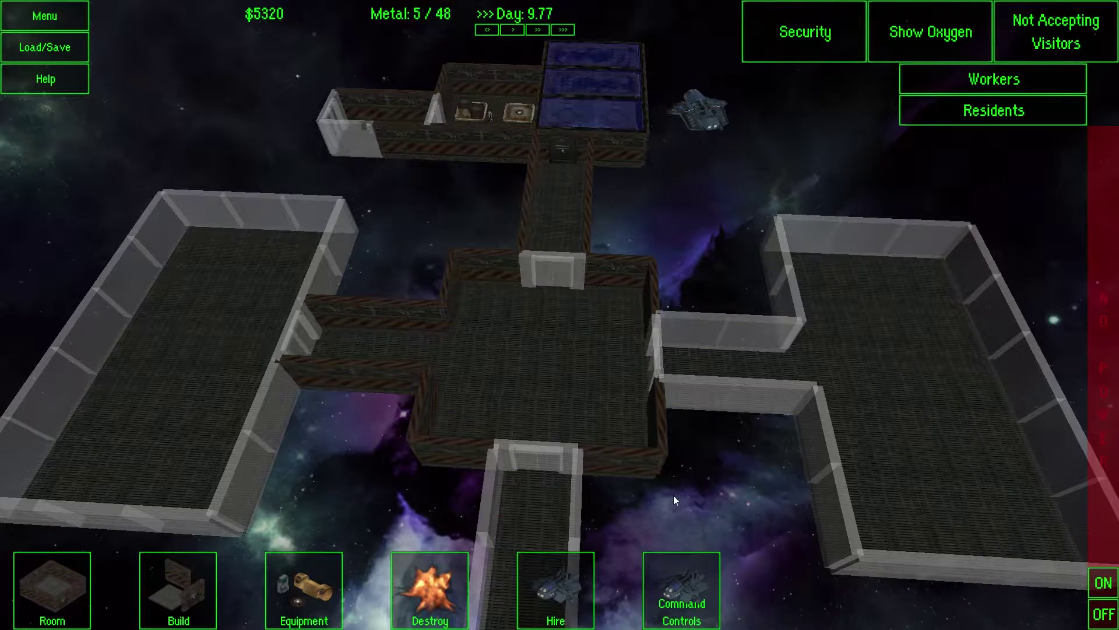
key(Right)
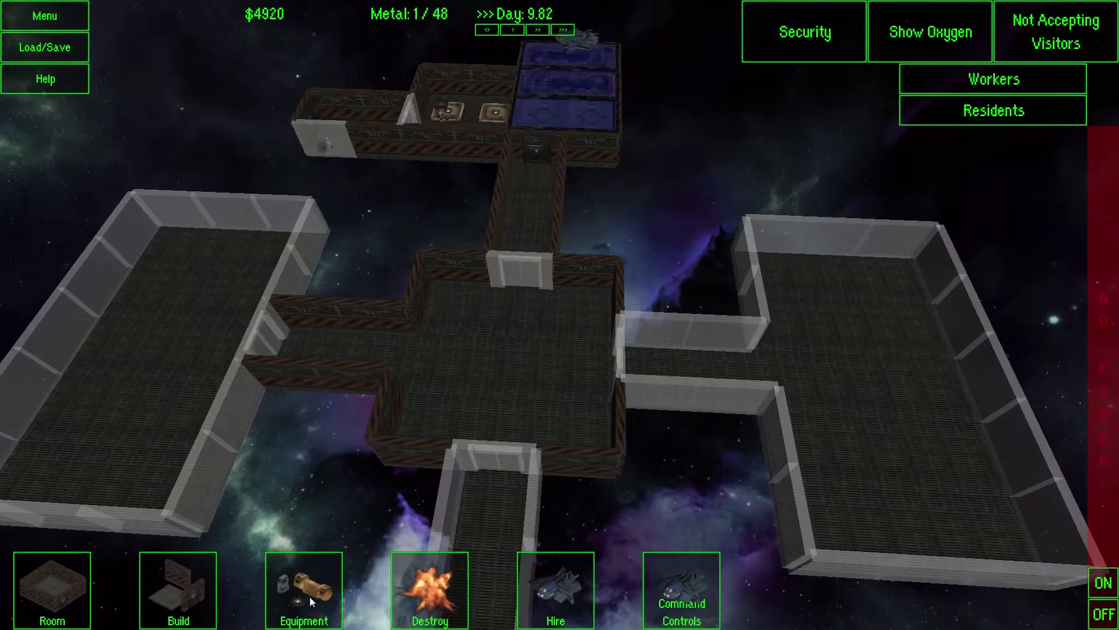
Step: Mount solar panels down the upper corridor's outer wall
click(310, 596)
mouse_move(303, 379)
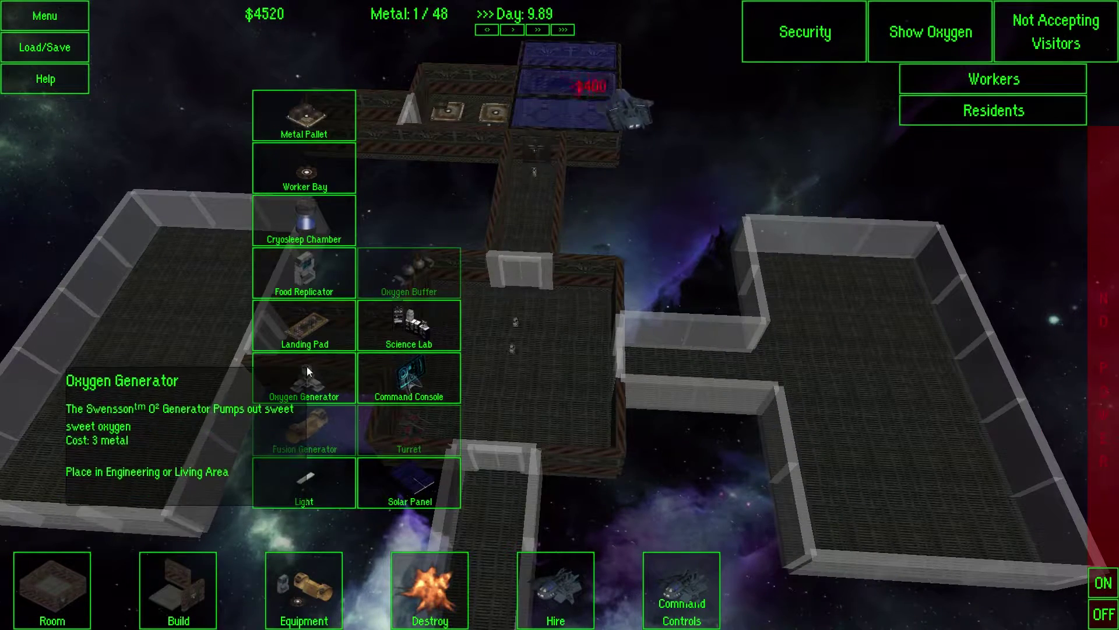
click(407, 477)
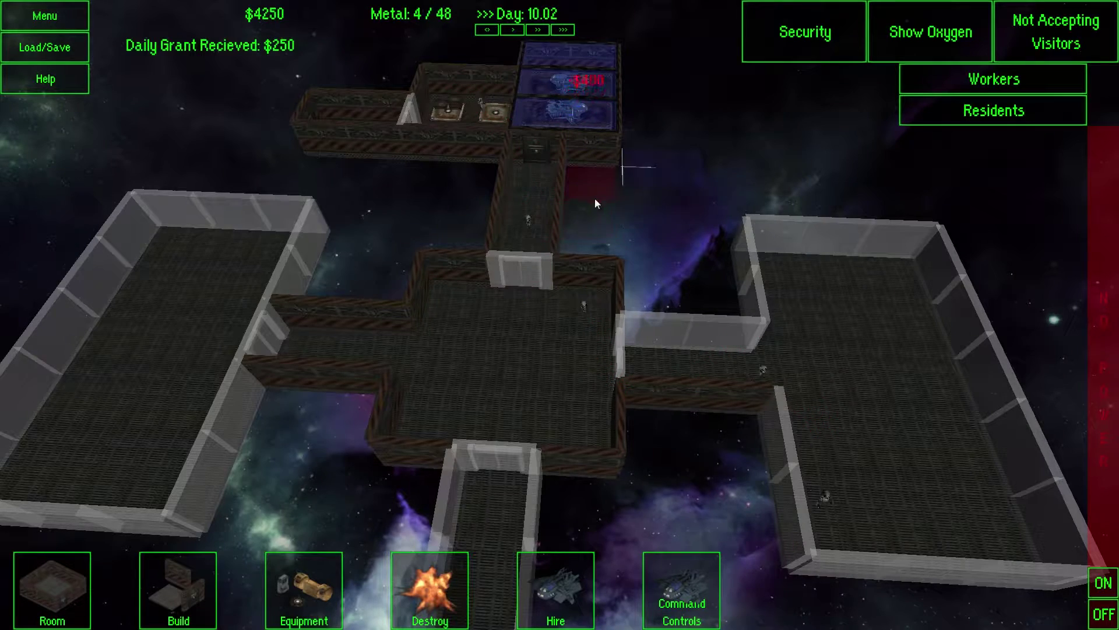
click(550, 207)
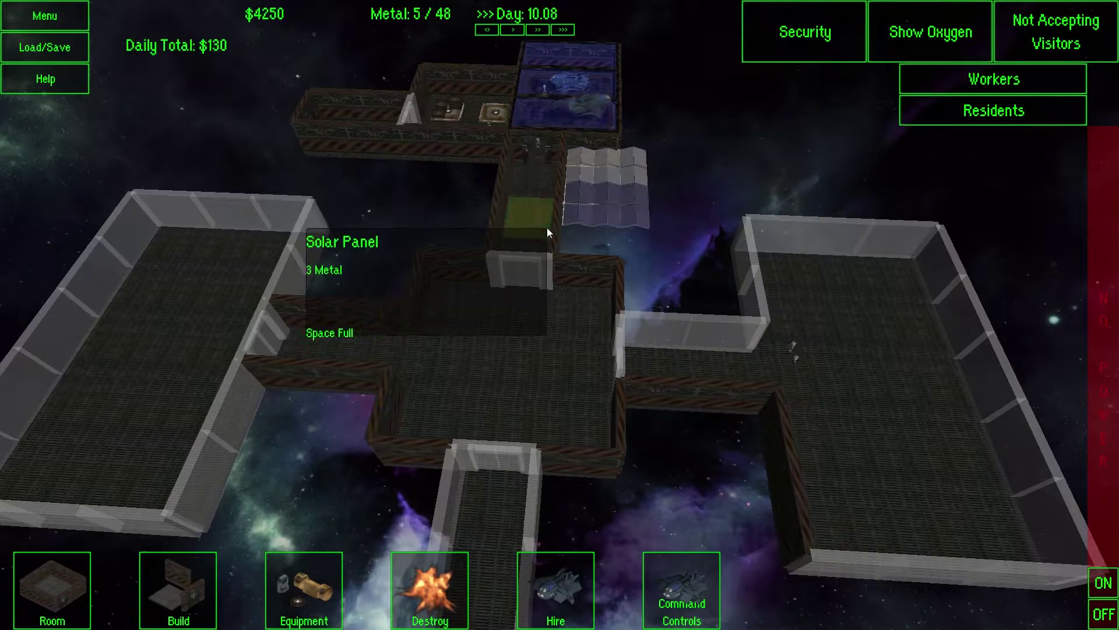
click(547, 227)
click(535, 256)
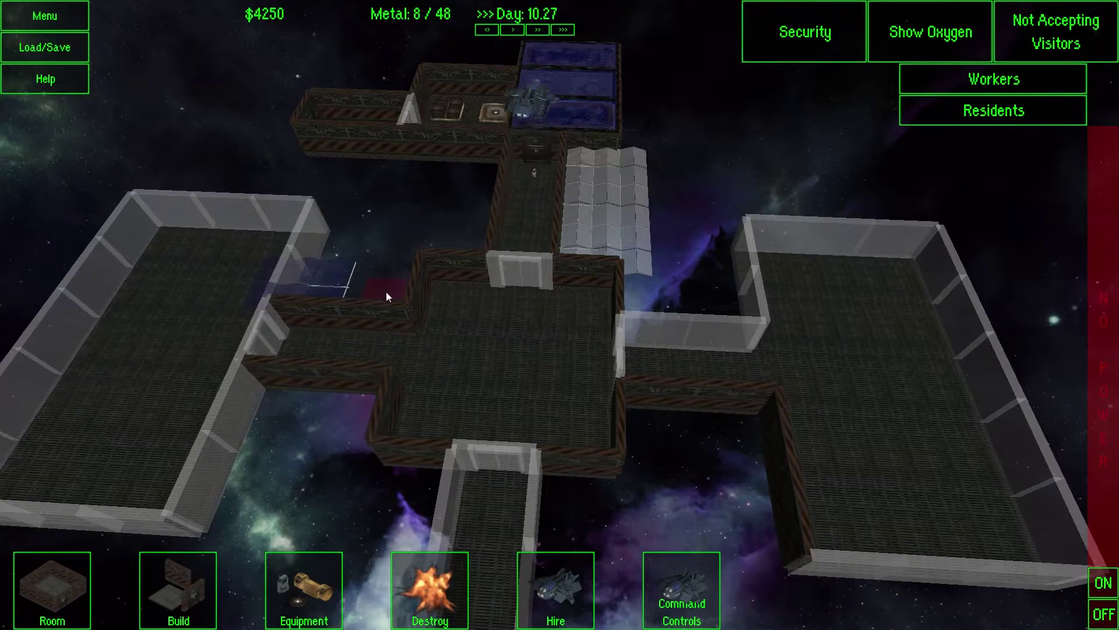
key(d)
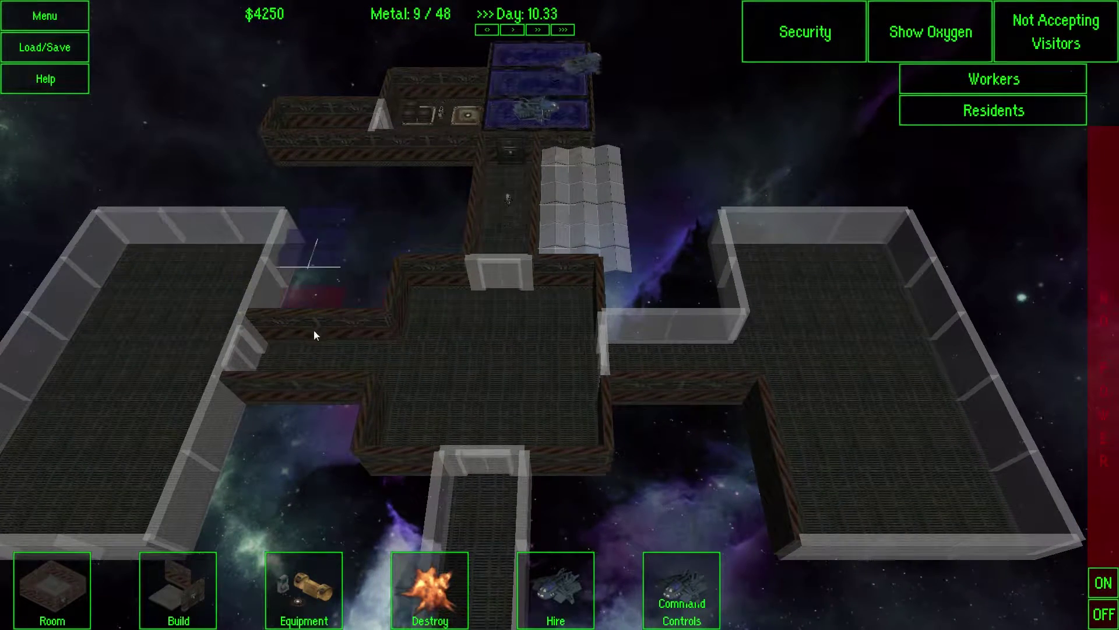
Step: Add solar panels along the hub's left and right walls, the upper-left room and lower corridor
click(313, 330)
click(354, 354)
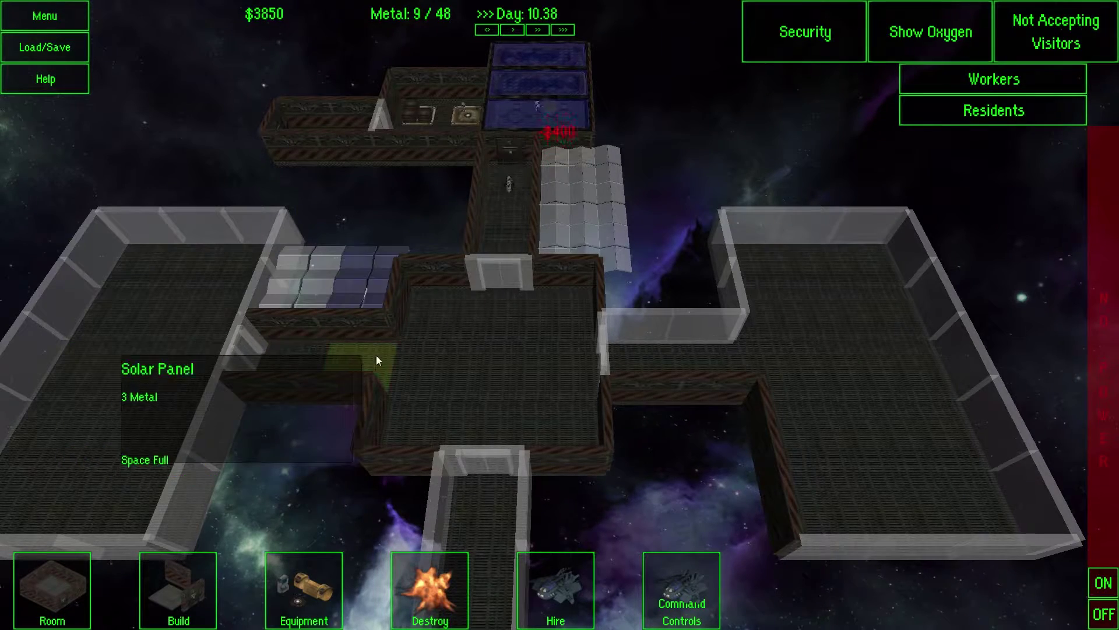
click(626, 363)
click(685, 365)
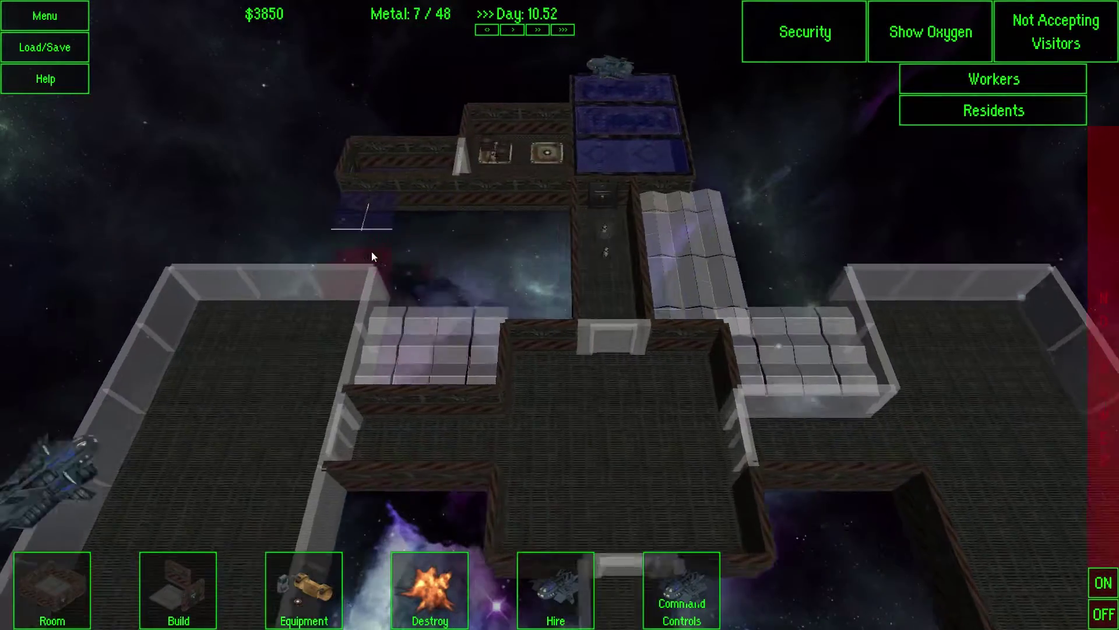
scroll(371, 251, up, 3)
click(455, 246)
scroll(477, 263, down, 3)
scroll(478, 274, down, 3)
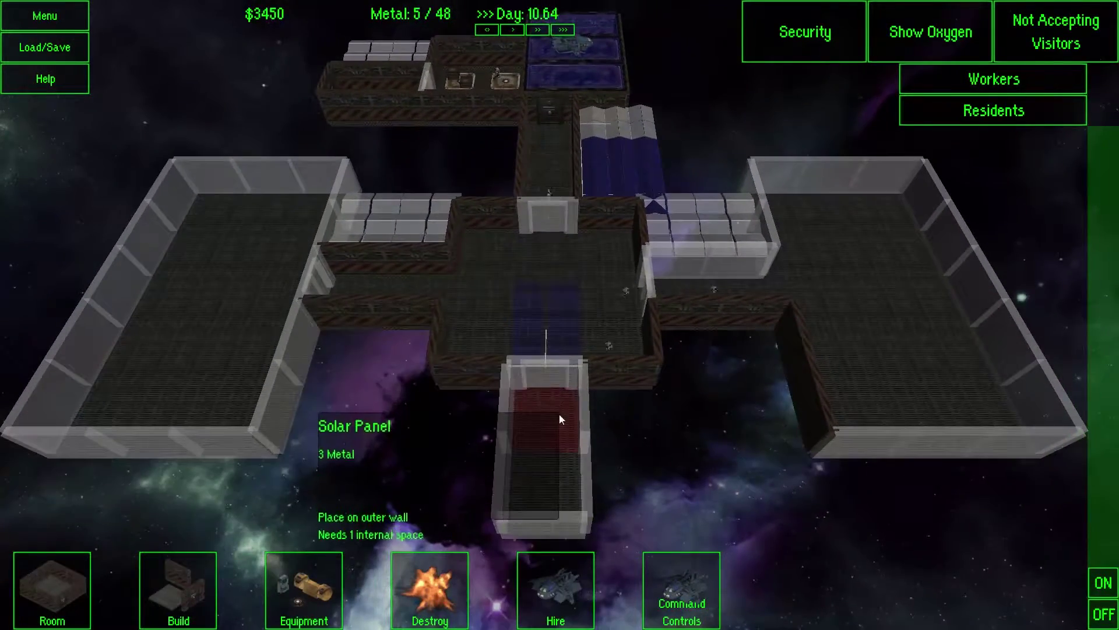
click(559, 422)
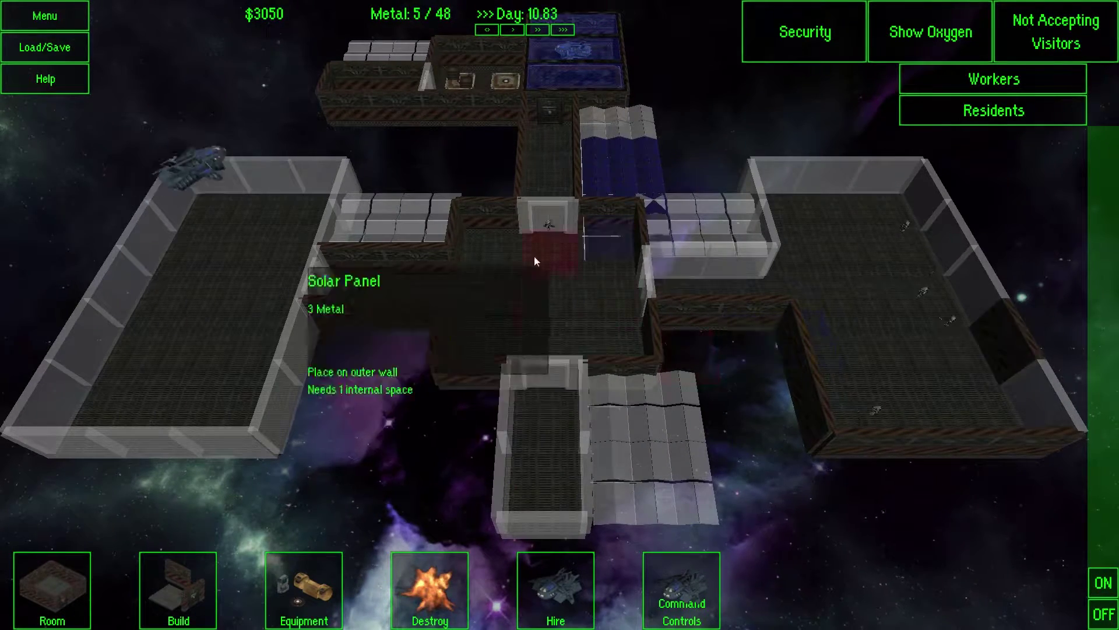
scroll(443, 223, up, 3)
key(w)
key(a)
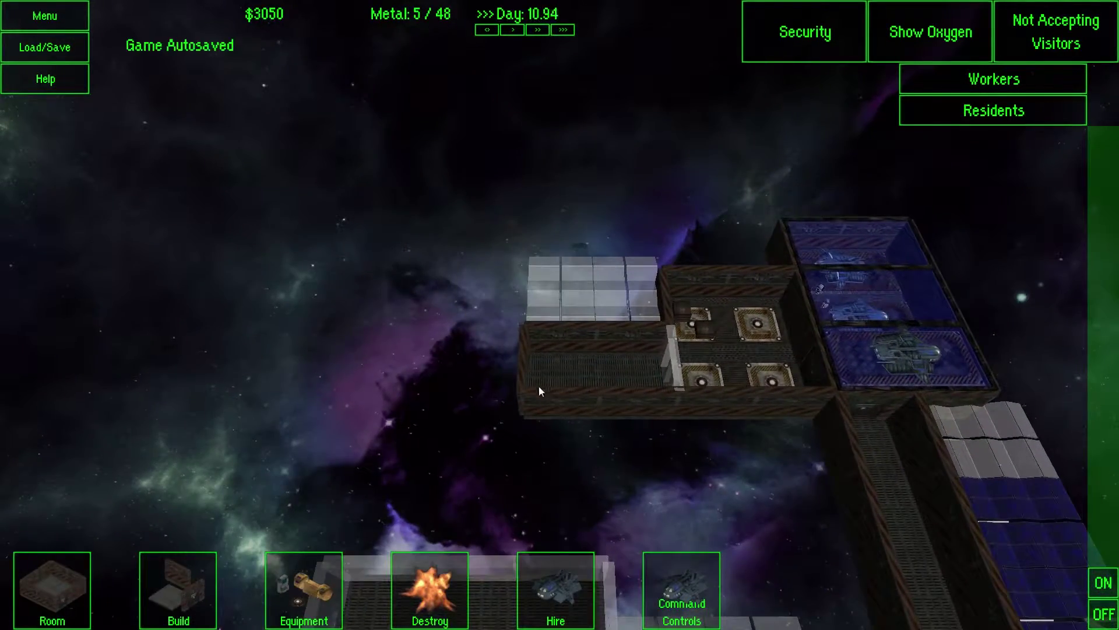
key(d)
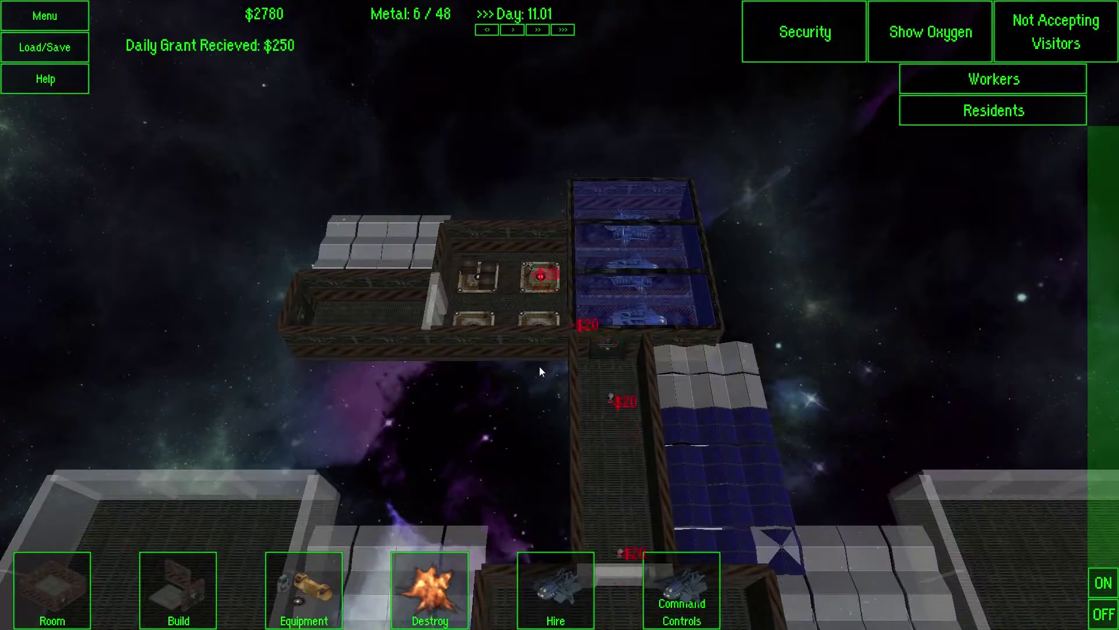
key(s)
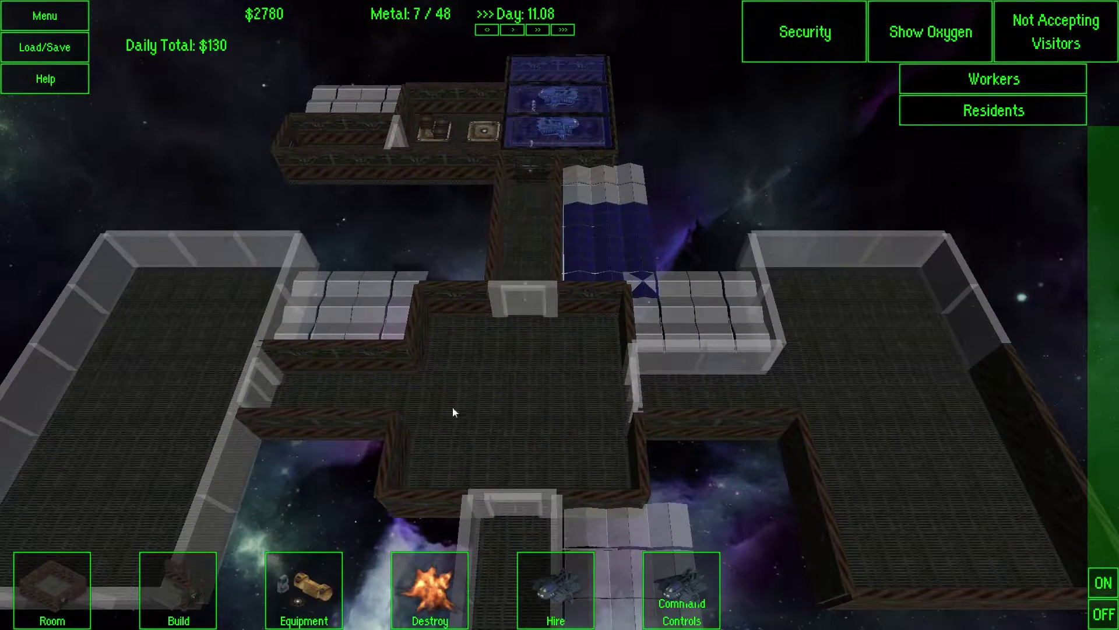
Step: Abandon an oxygen generator placement and designate the central hub as an Engineering room
click(321, 602)
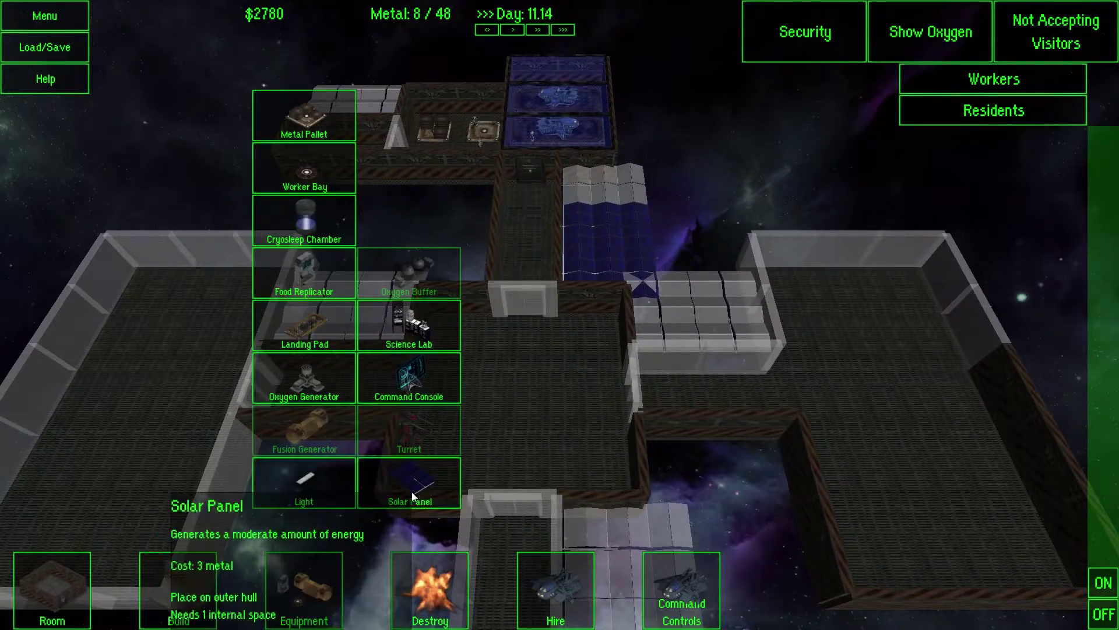
click(336, 384)
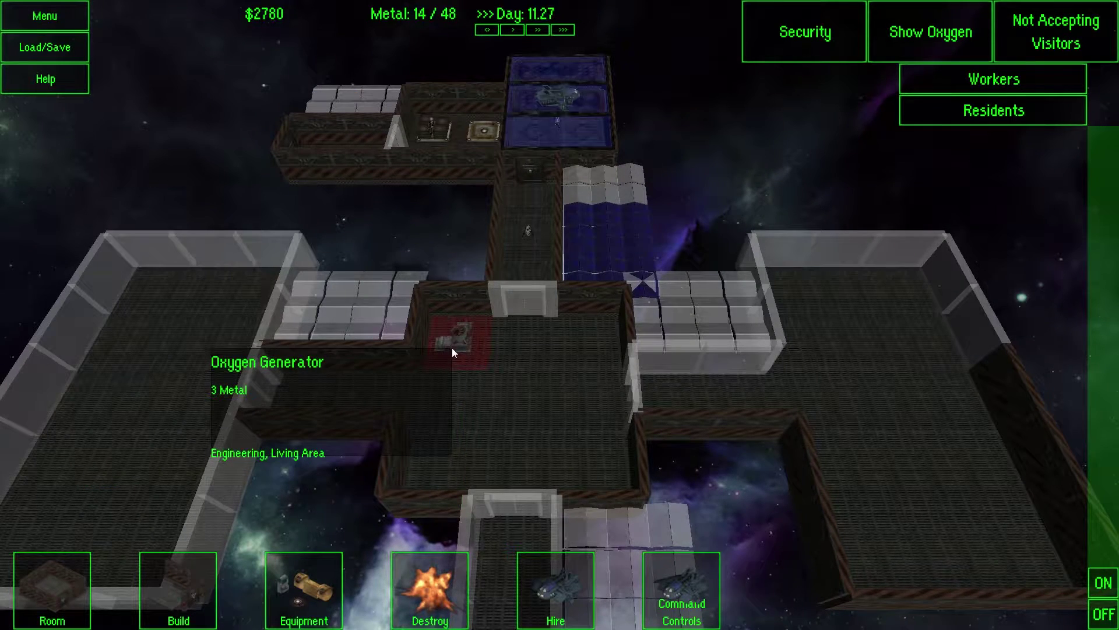
right_click(580, 344)
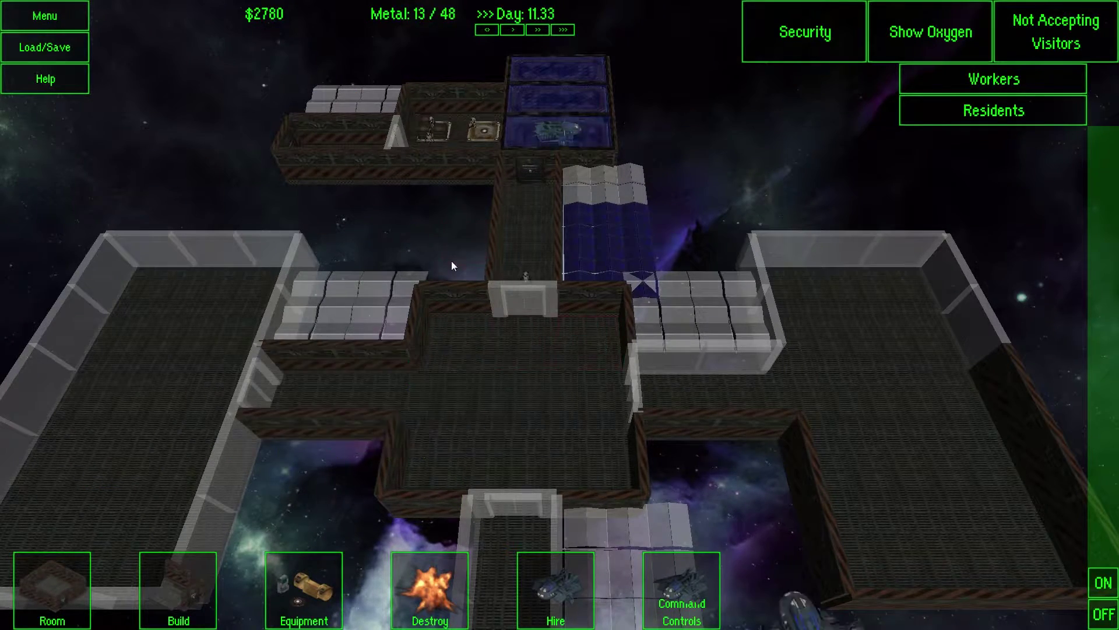
click(64, 593)
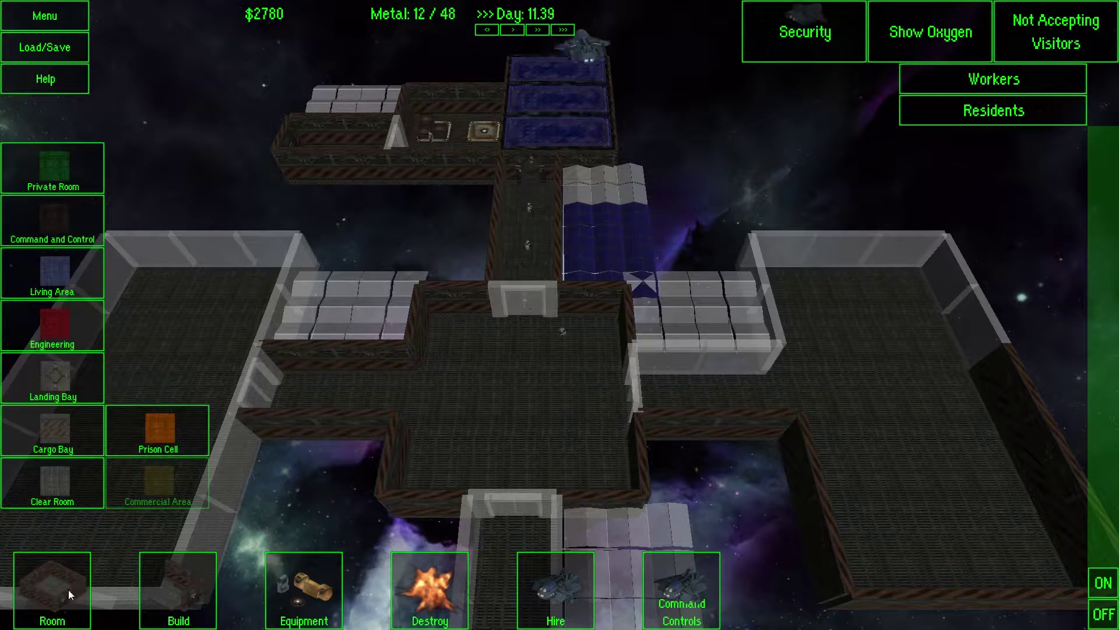
click(63, 323)
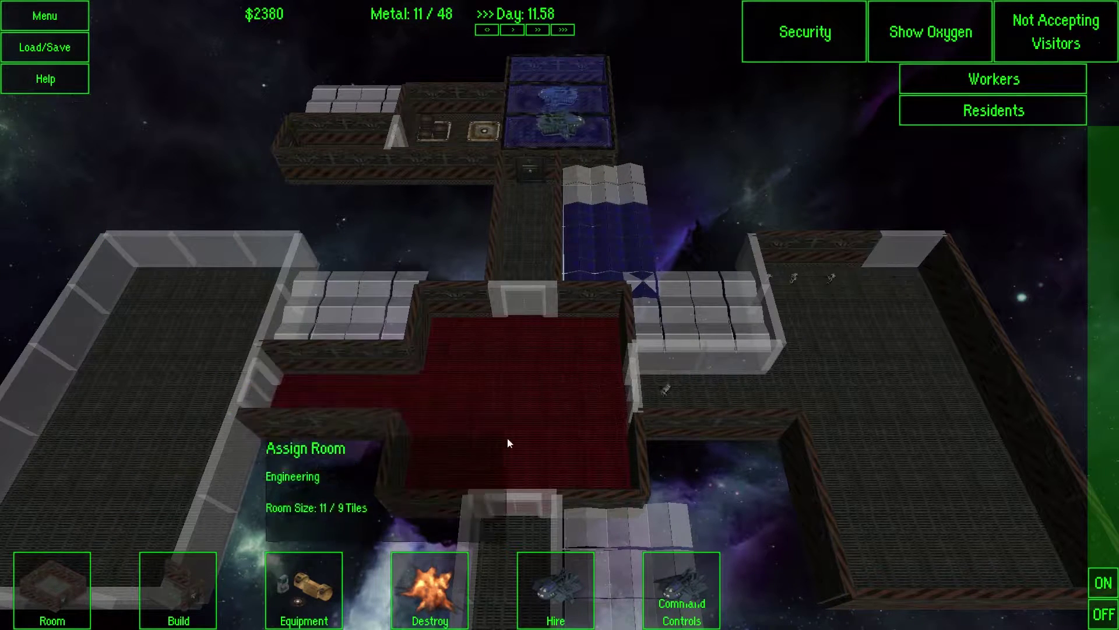
click(490, 384)
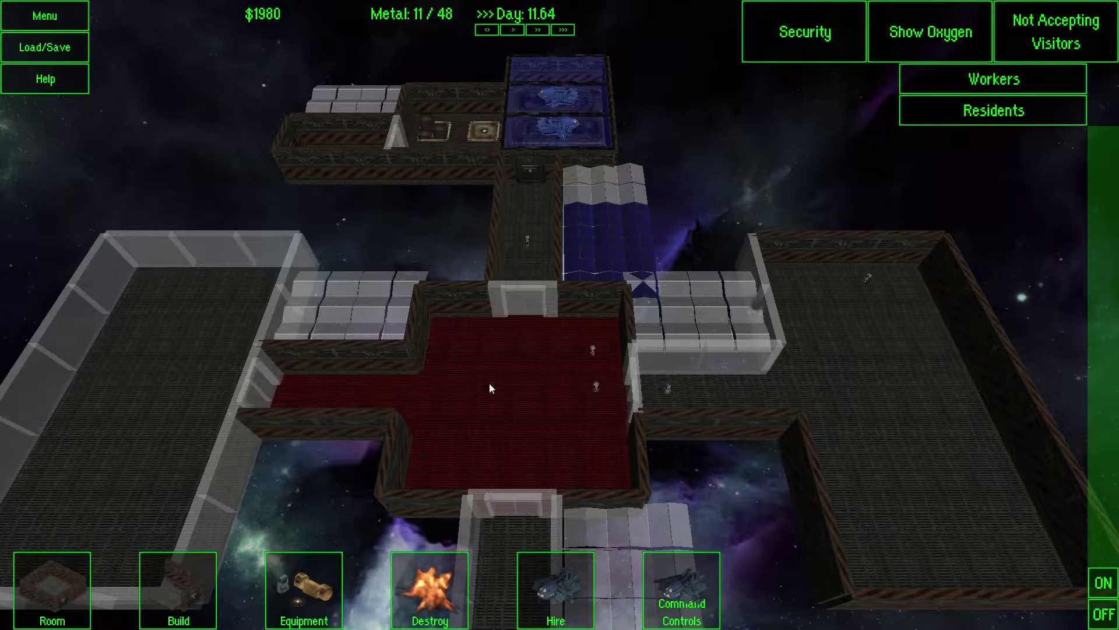
Step: Place a door where the left corridor meets the room, then dismiss the demolition options
click(195, 575)
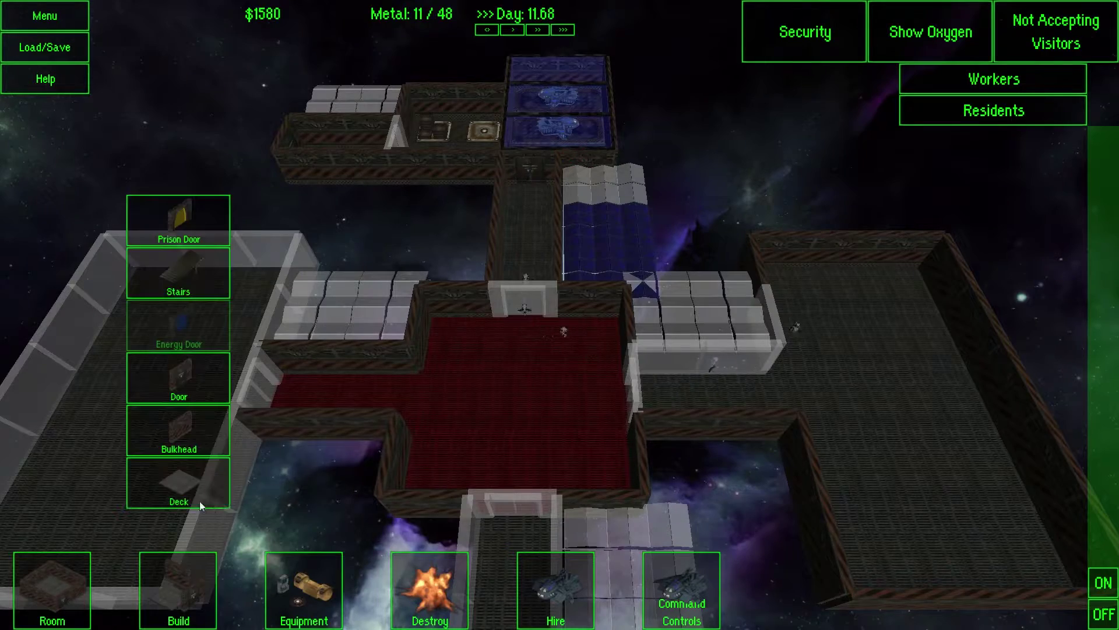
click(194, 386)
click(439, 378)
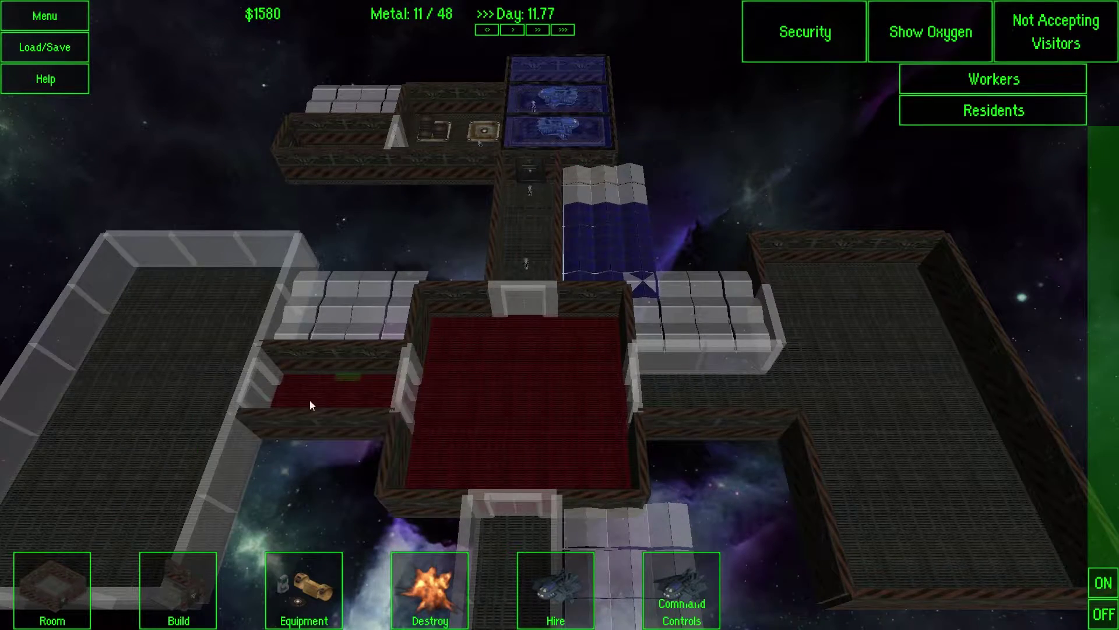
click(432, 590)
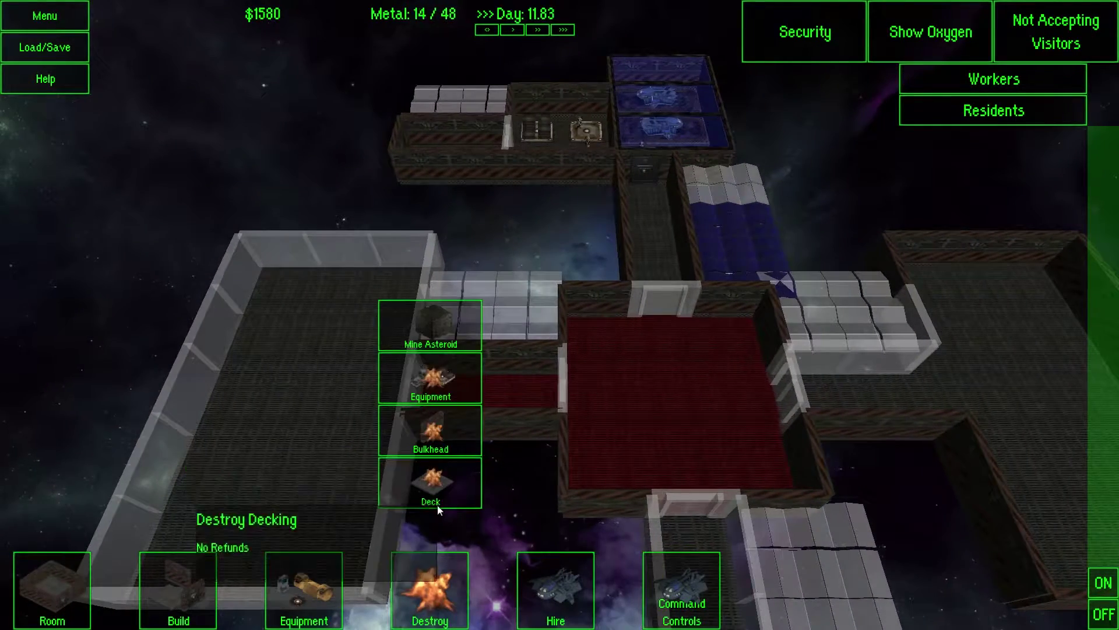
click(428, 430)
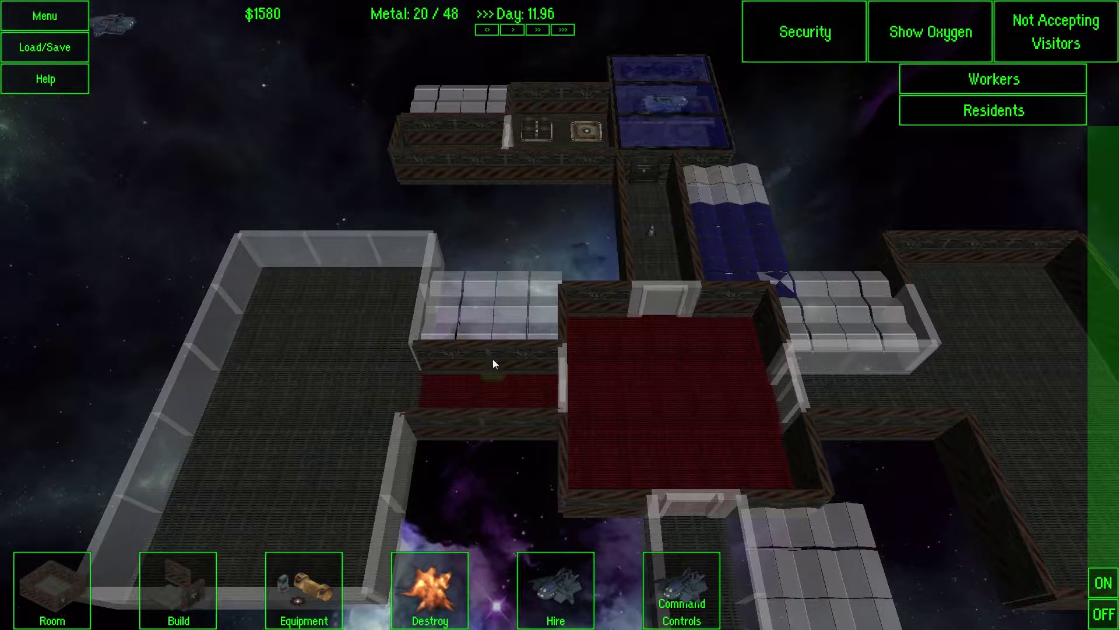
key(d)
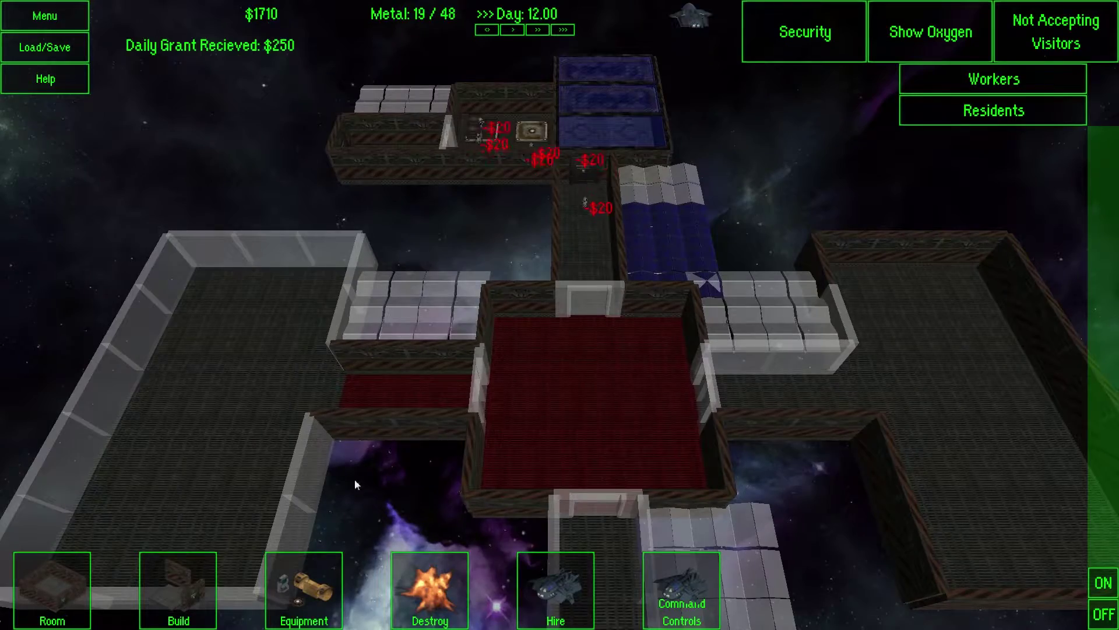
key(d)
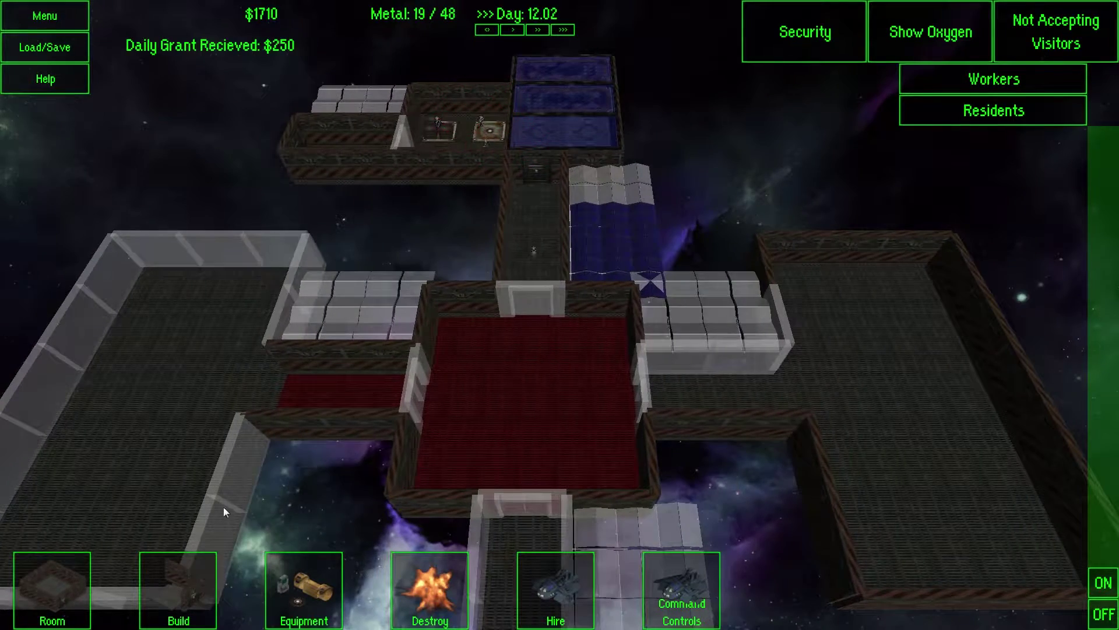
key(a)
Step: Clear the room assignment of the small red strip on the left
click(88, 596)
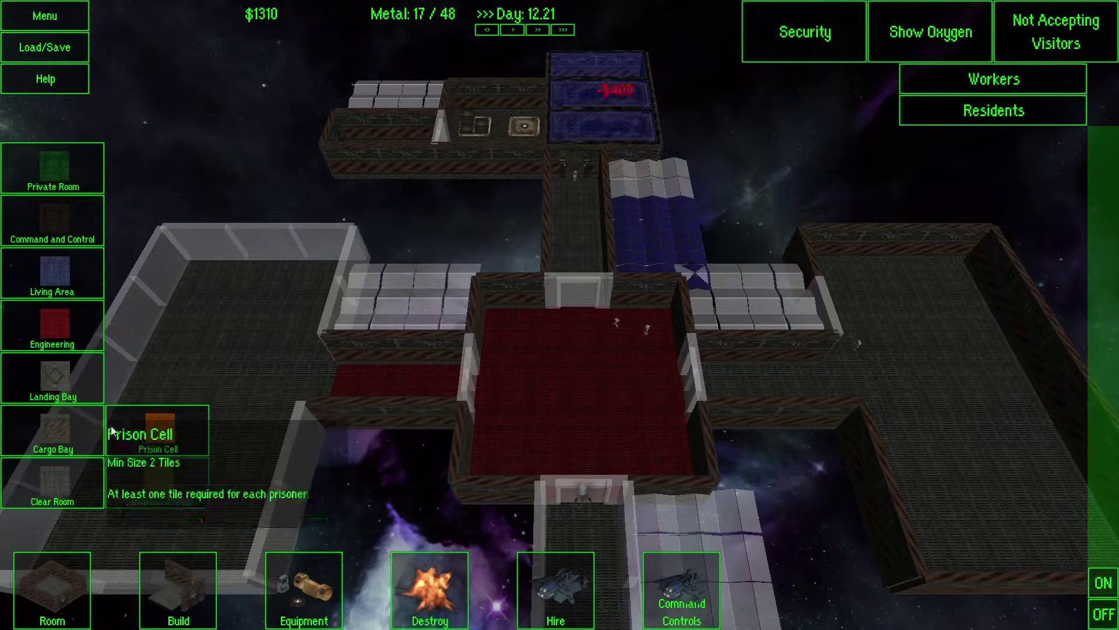
click(51, 487)
click(368, 378)
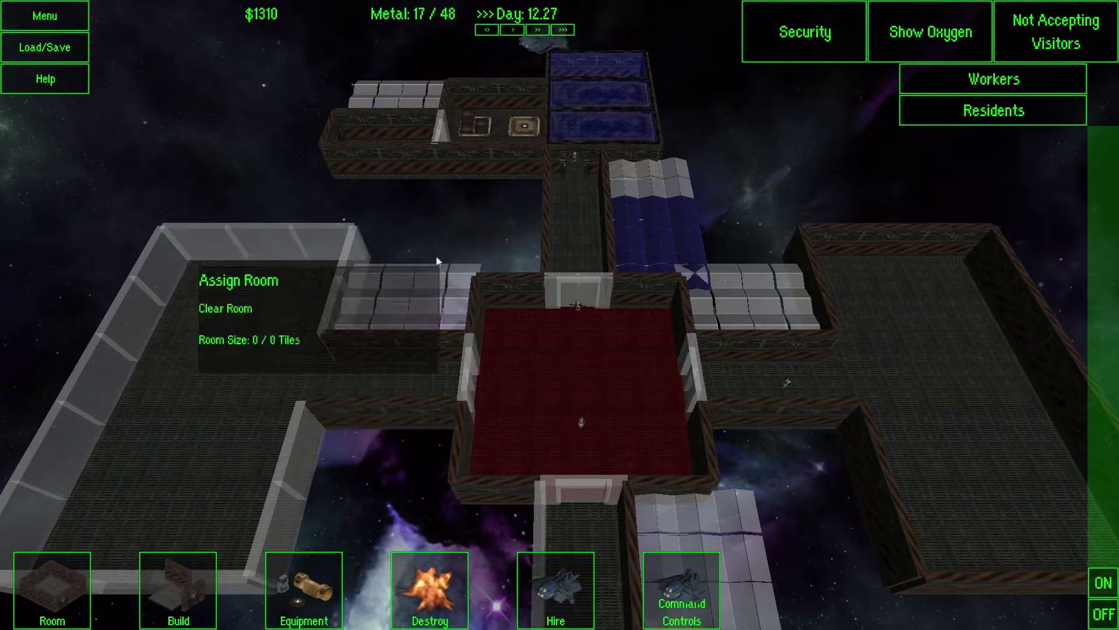
key(d)
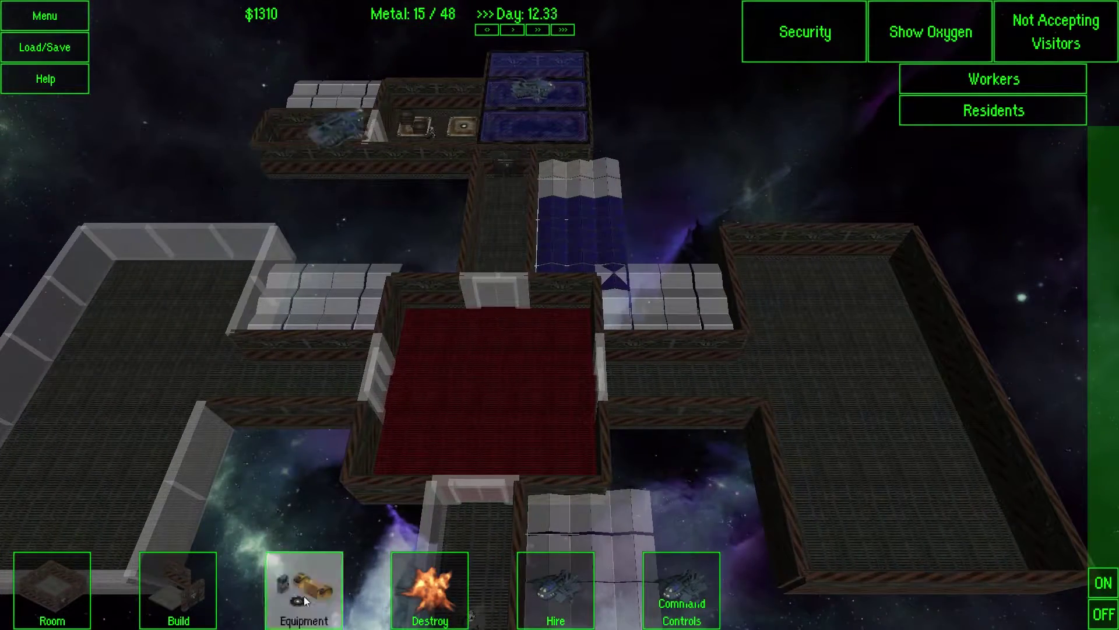
Step: Place four oxygen generators in the red room's corners
click(303, 591)
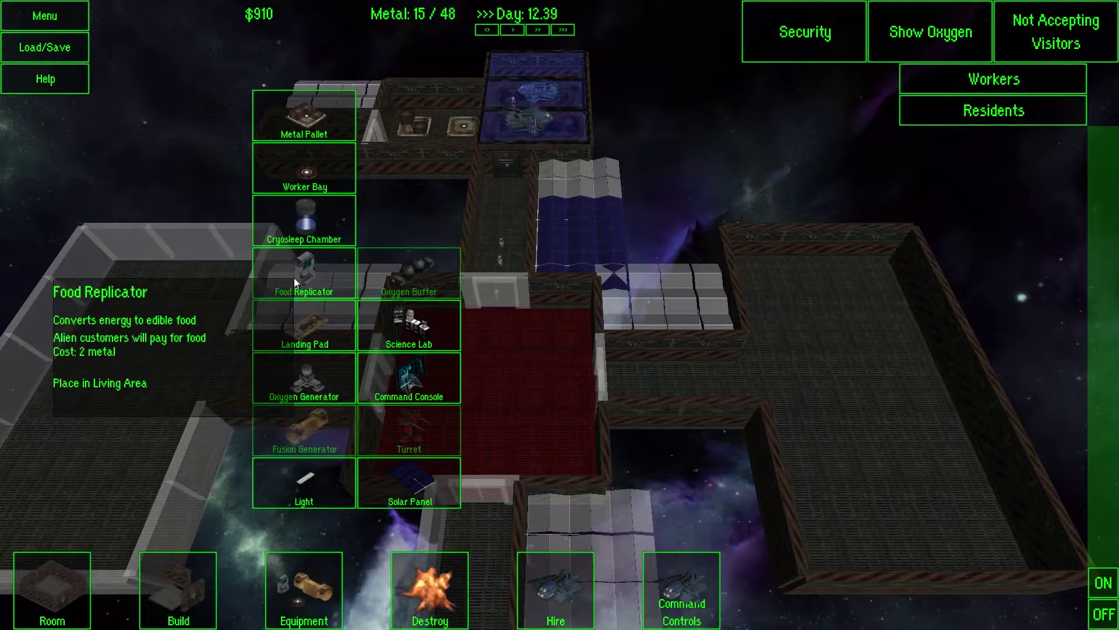
click(305, 385)
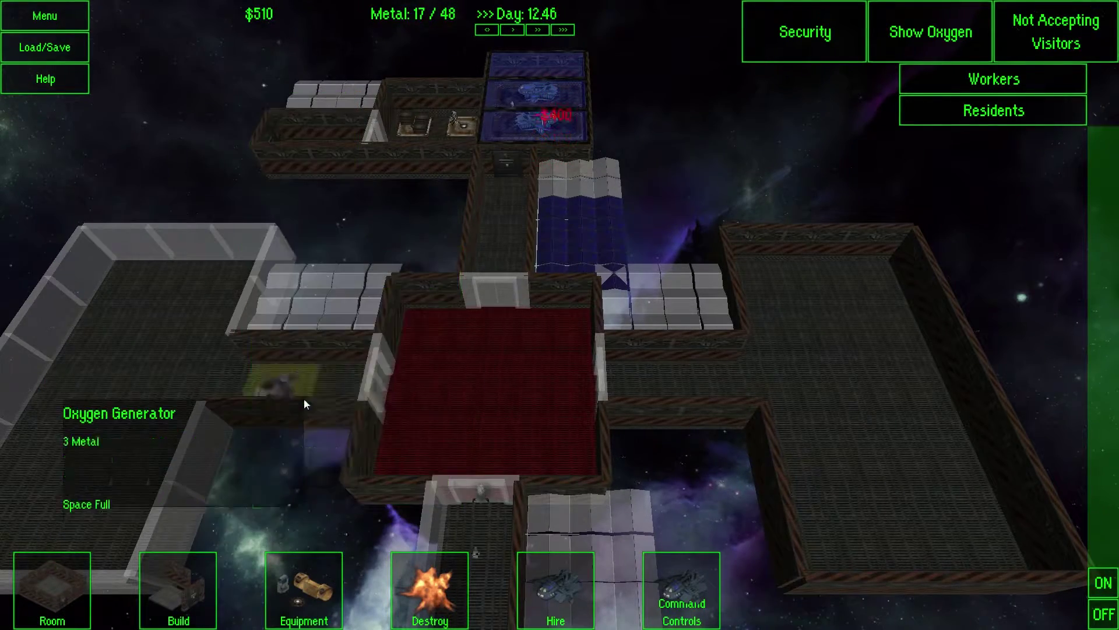
click(433, 332)
click(569, 337)
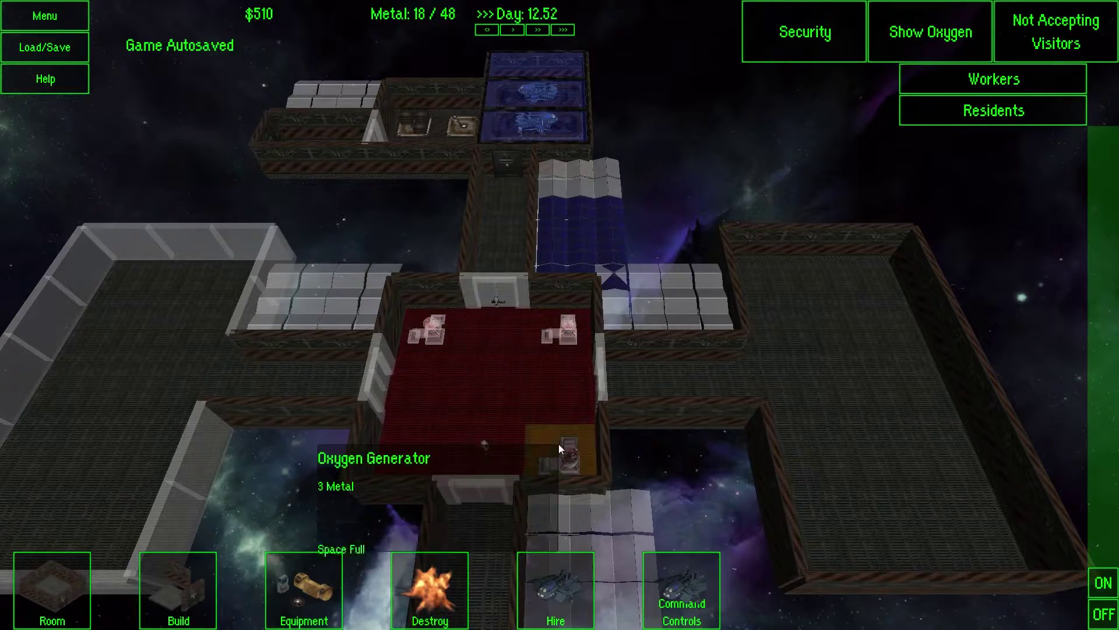
click(559, 443)
click(397, 451)
Step: Look over the red room, then pan toward the large empty right-hand wing
key(Down)
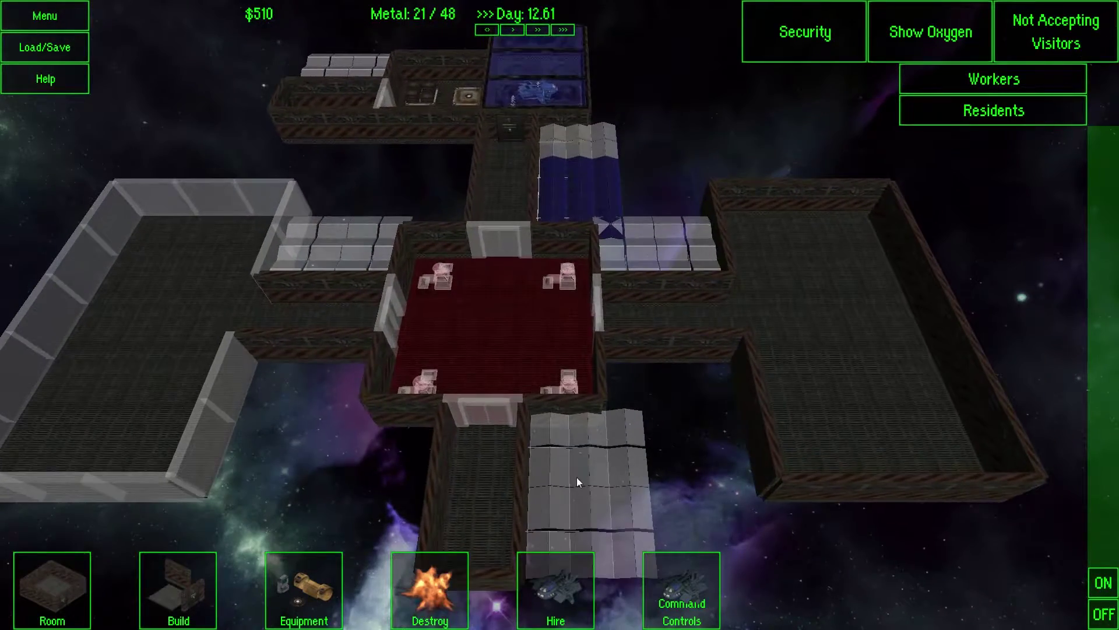
key(Up)
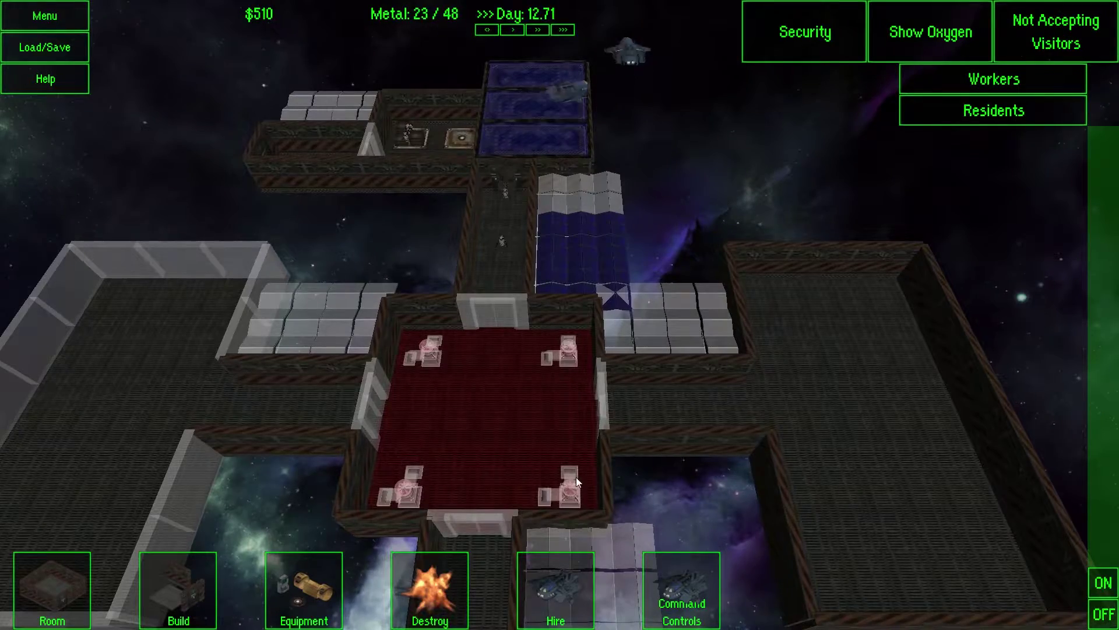
key(Up)
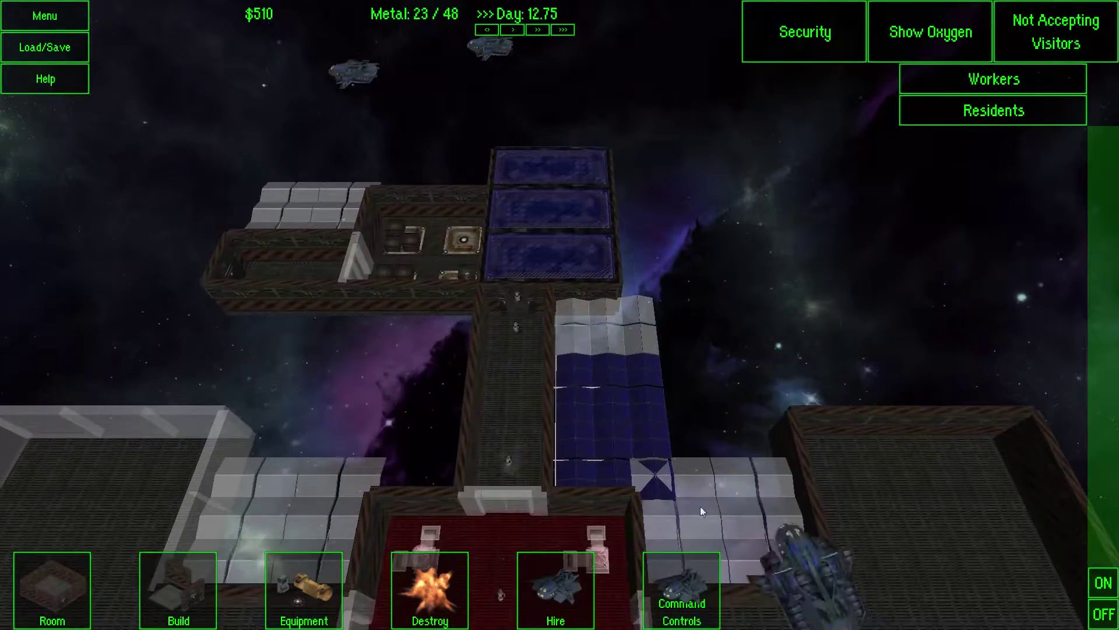
key(Down)
key(Left)
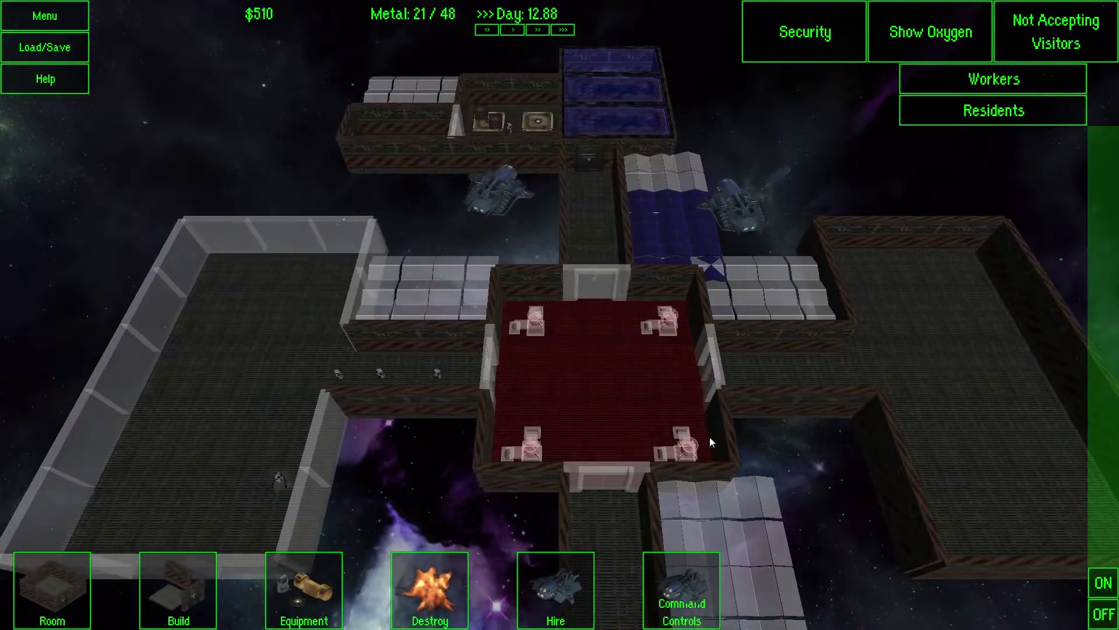
key(Left)
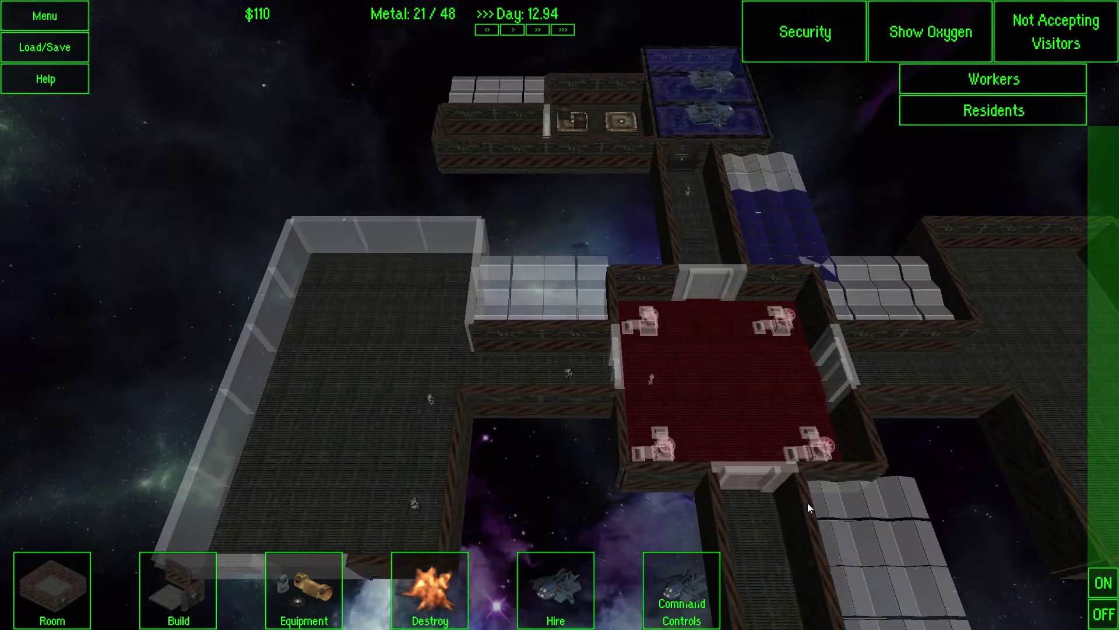
key(Up)
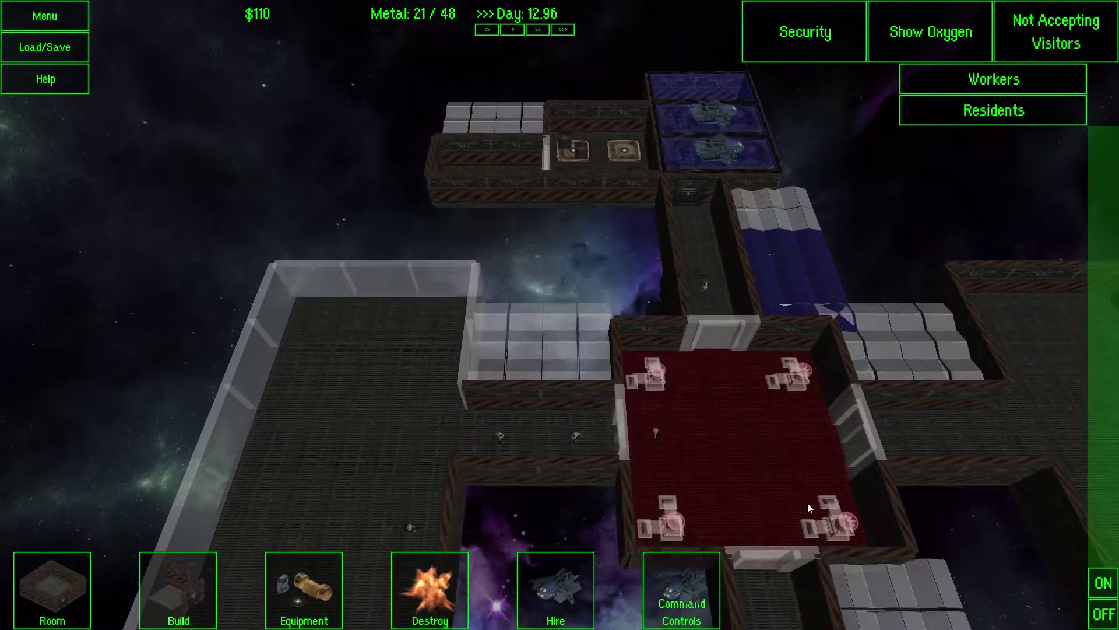
key(Left)
key(Down)
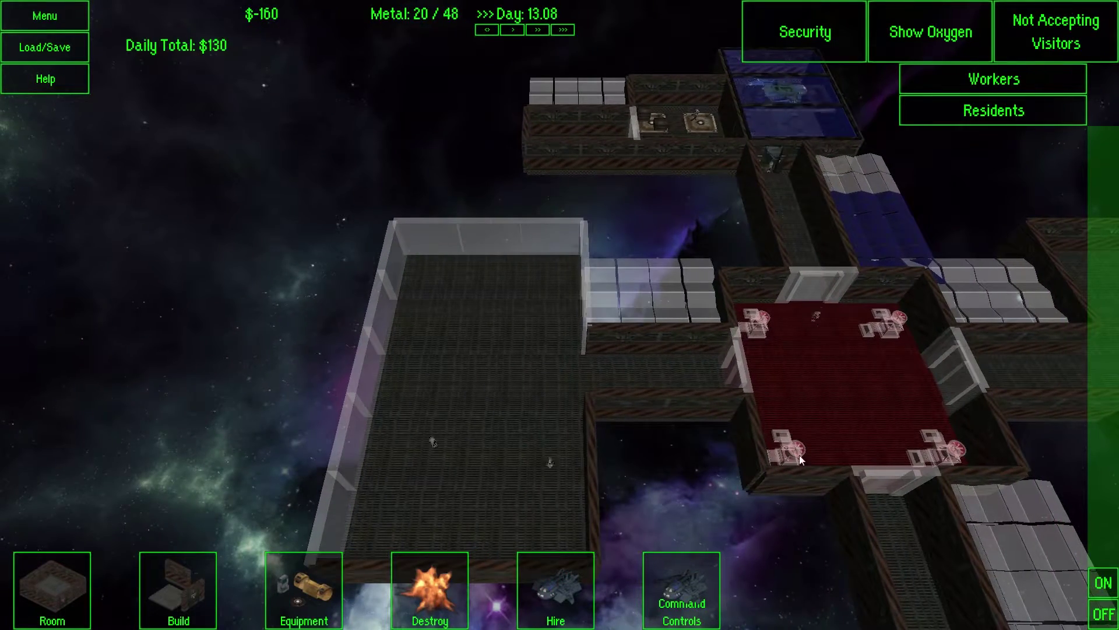
key(Right)
key(Right)
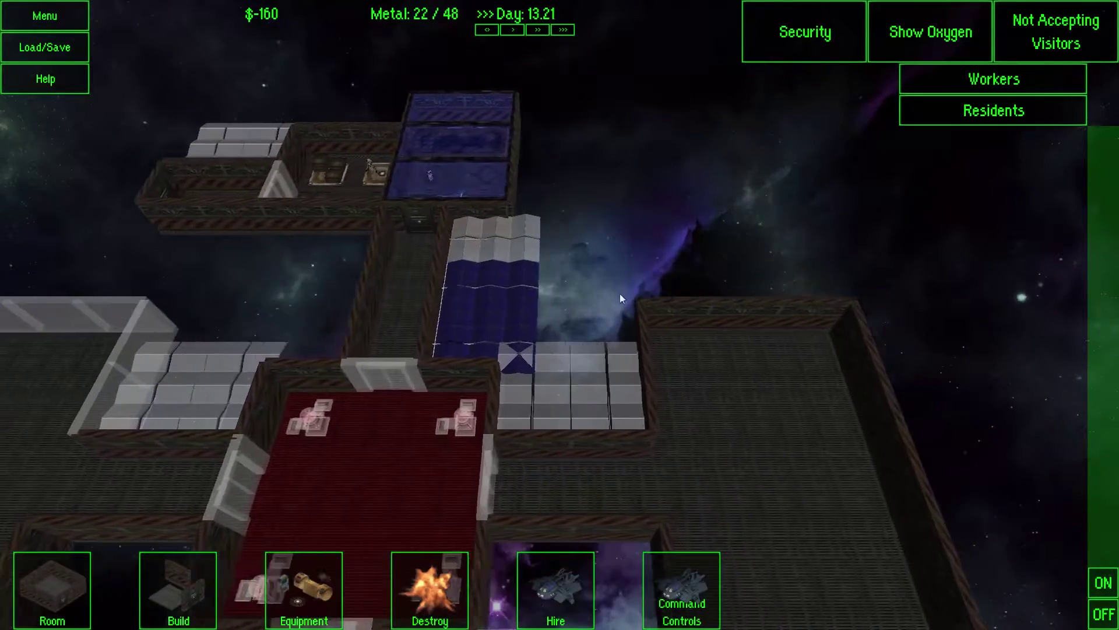
key(Down)
key(Right)
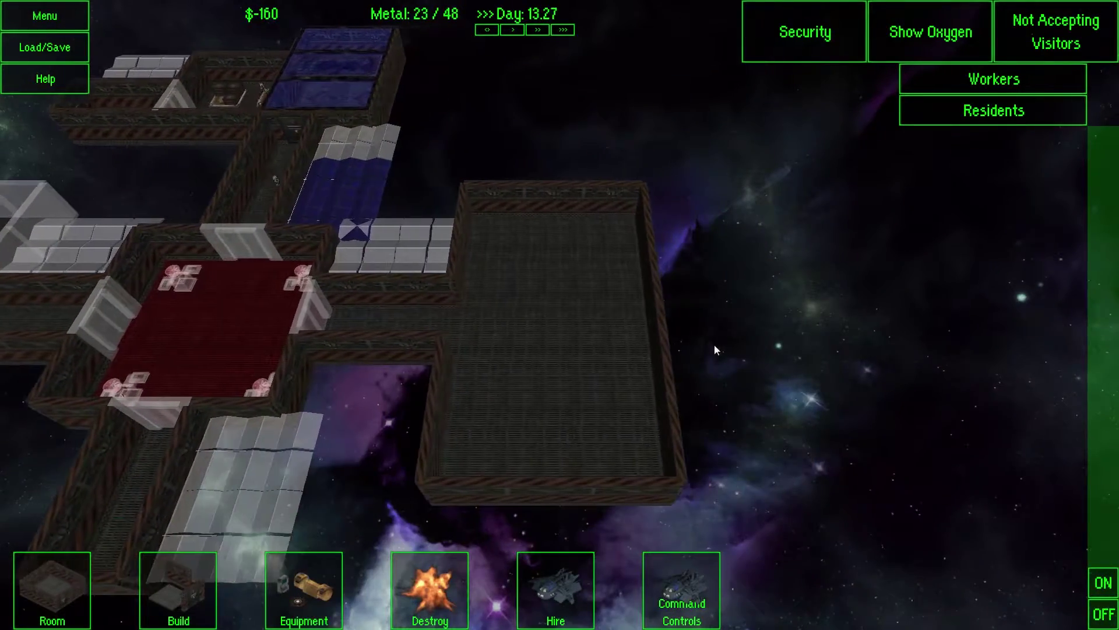
key(Right)
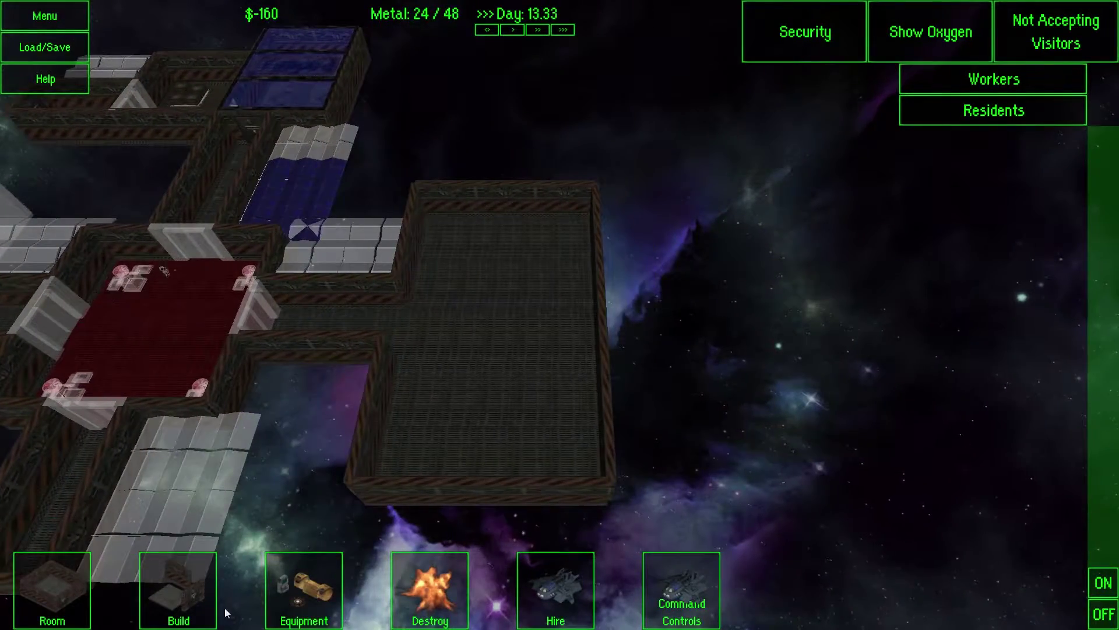
Step: Try a horizontal Landing Pad placement, then cancel it
click(160, 610)
key(Left)
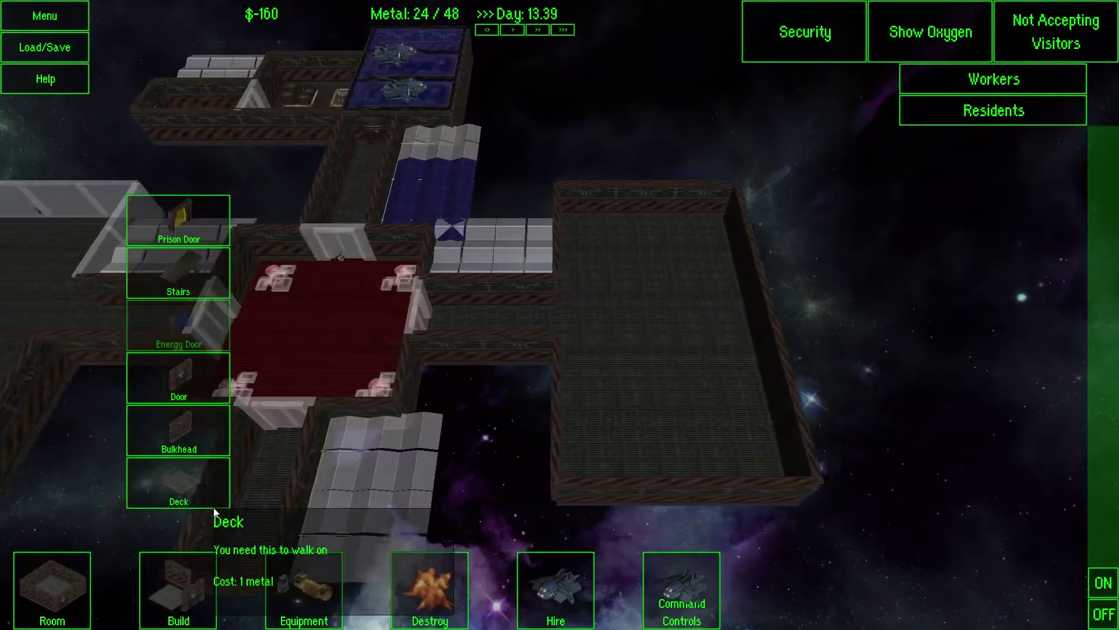
key(Left)
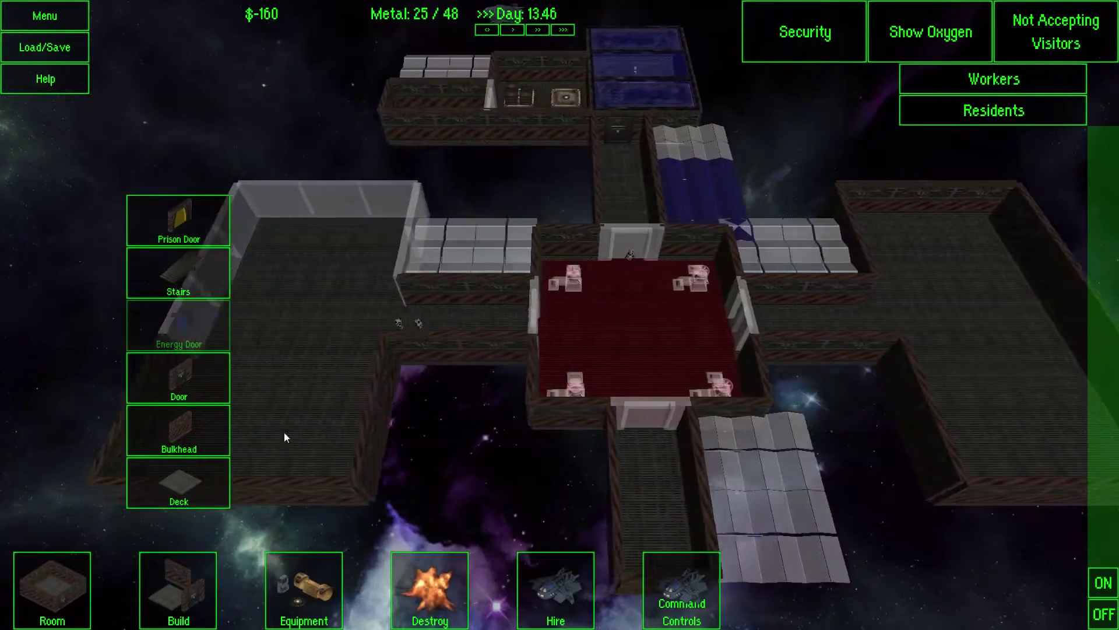
key(Left)
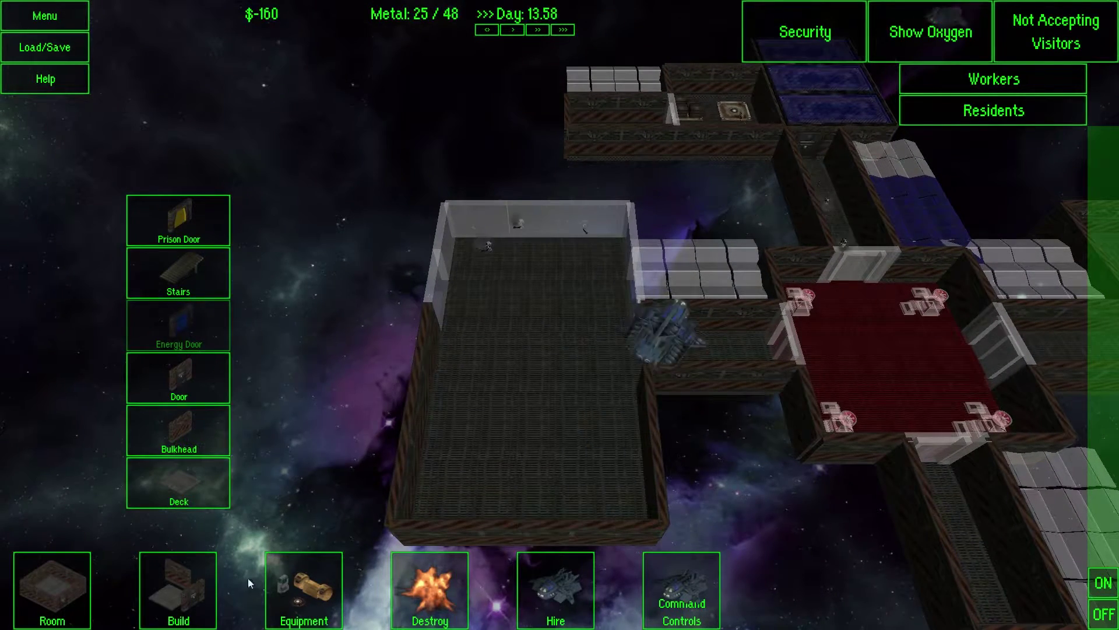
click(327, 592)
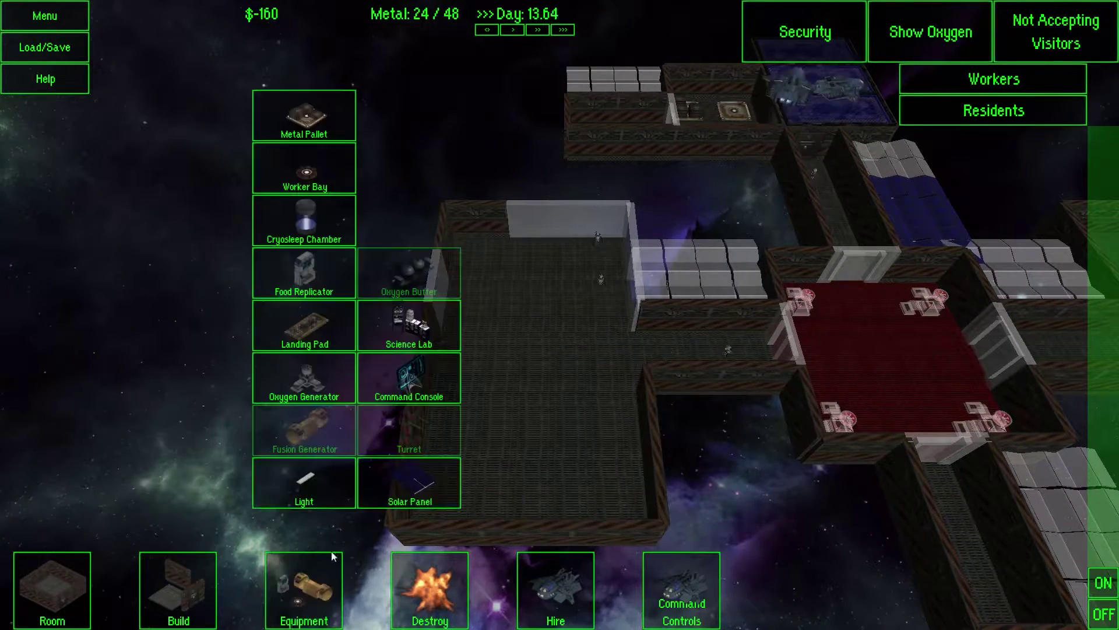
click(326, 339)
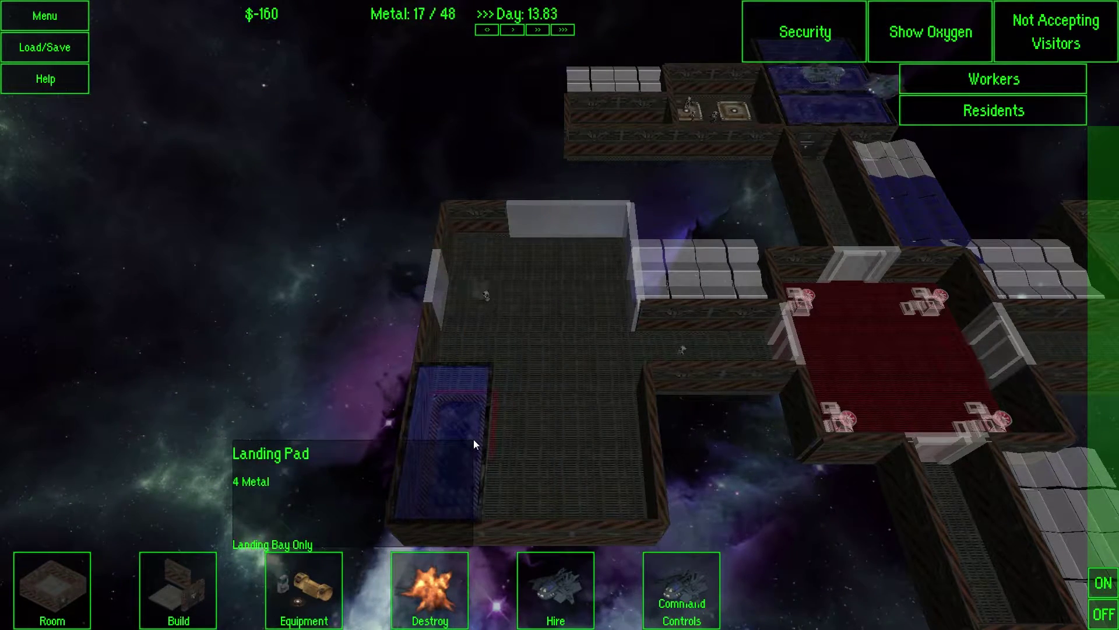
key(r)
key(r)
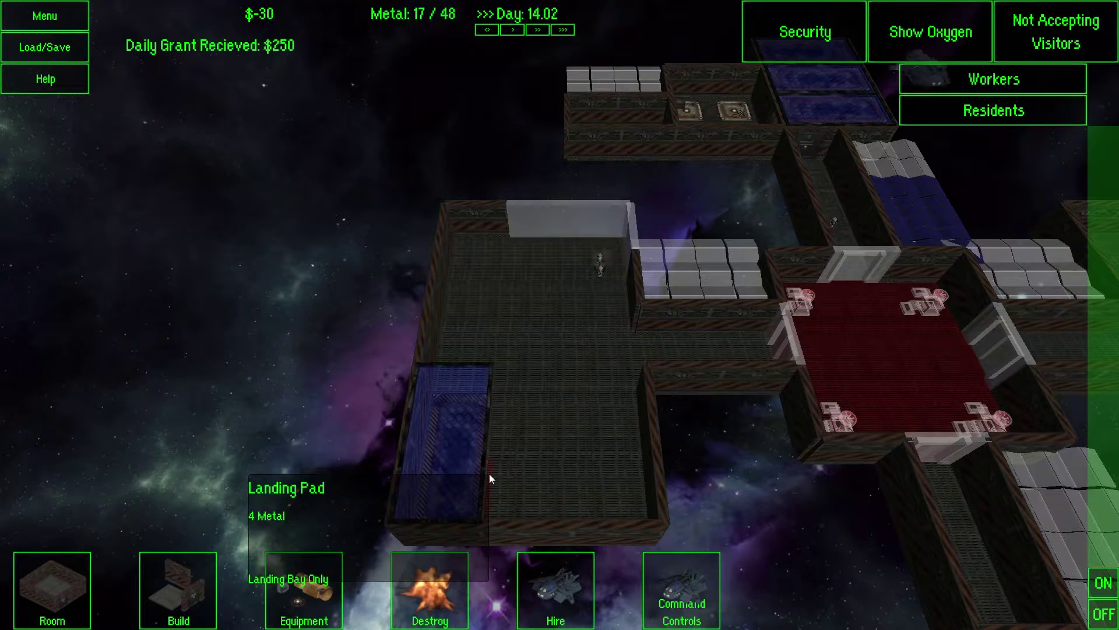
right_click(432, 494)
Step: Pick the Landing Bay and Clear Room options, then cancel without changing any room
click(85, 601)
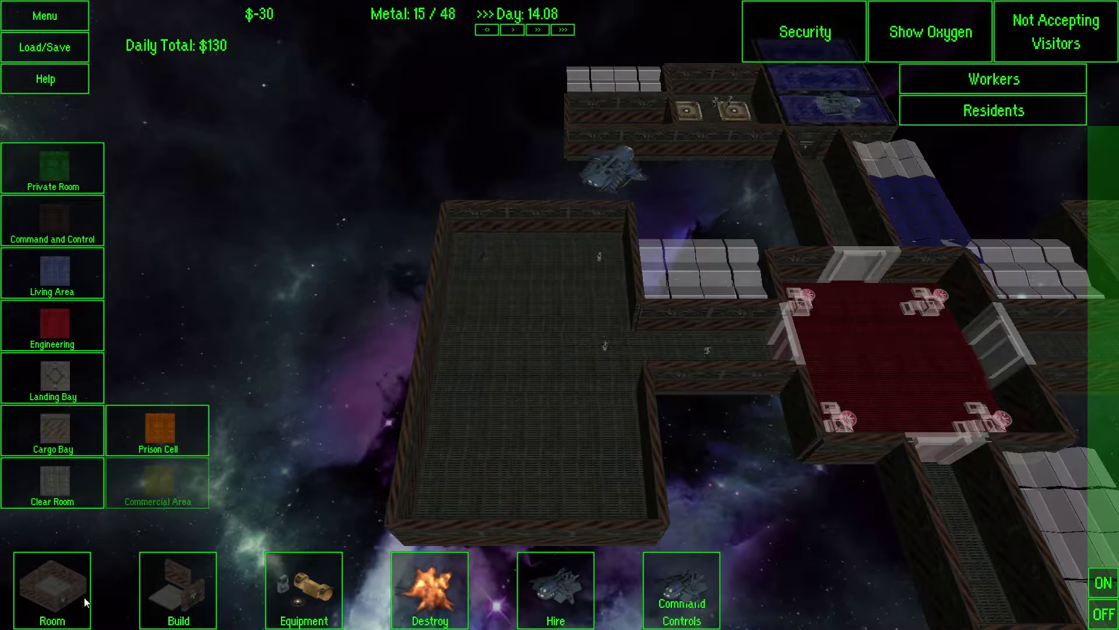
click(45, 372)
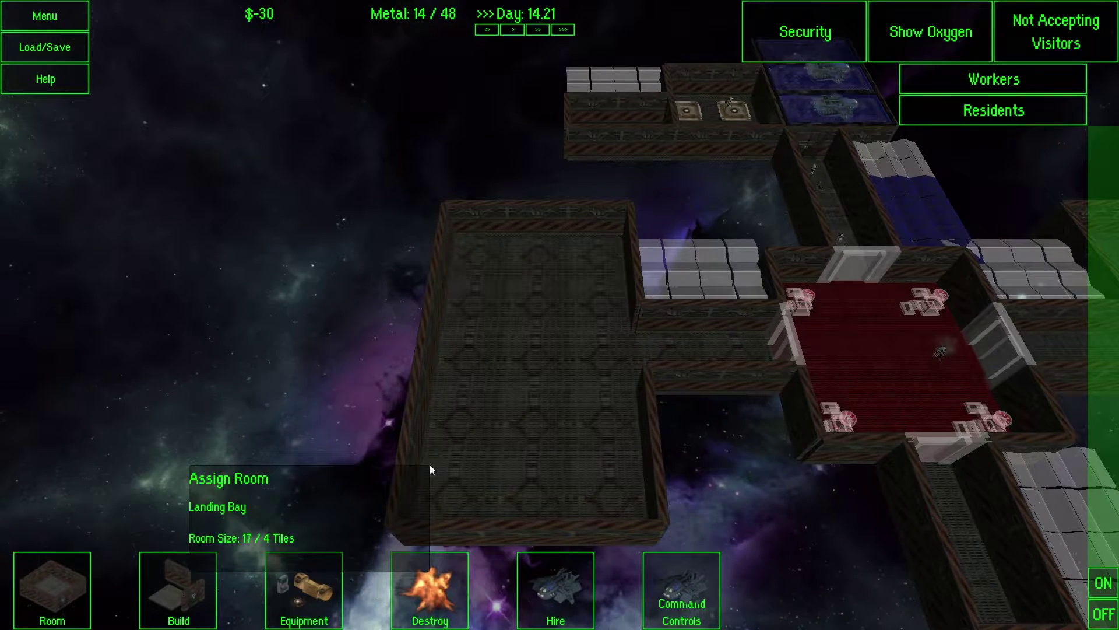
click(63, 607)
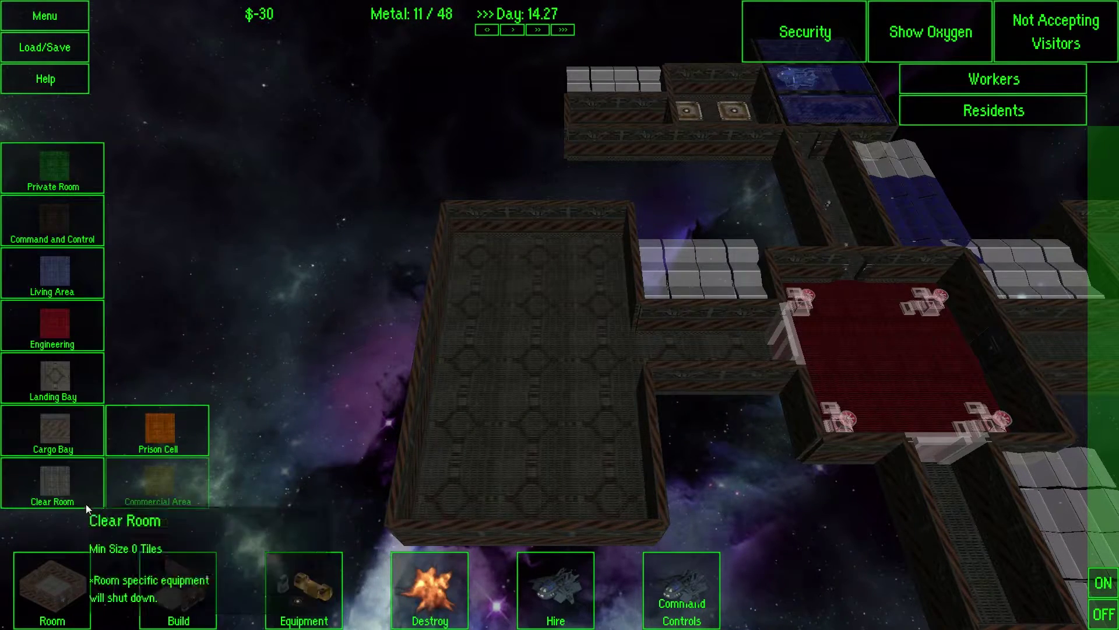
click(81, 499)
right_click(178, 472)
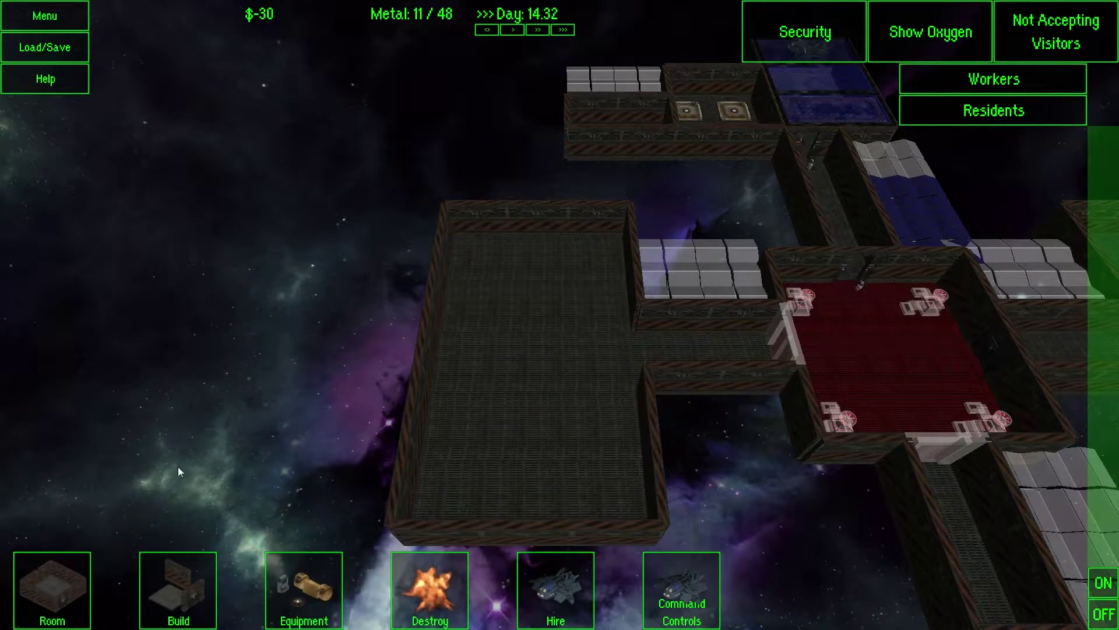
Step: Build a bulkhead wall across the left wing with a door at its right end
click(160, 594)
click(190, 429)
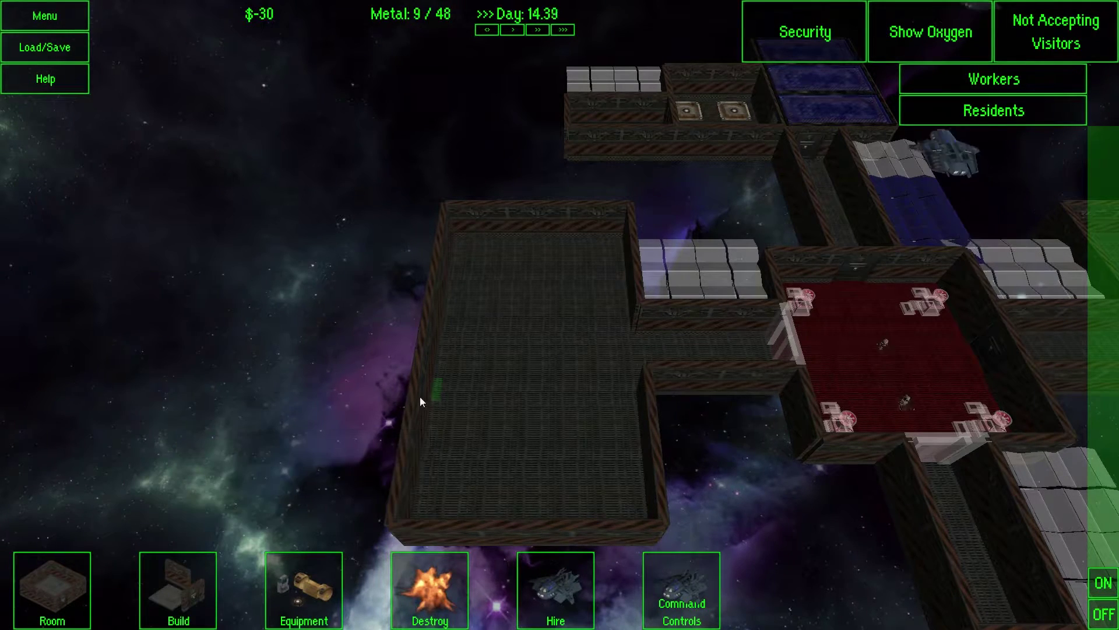
drag(424, 398, 595, 406)
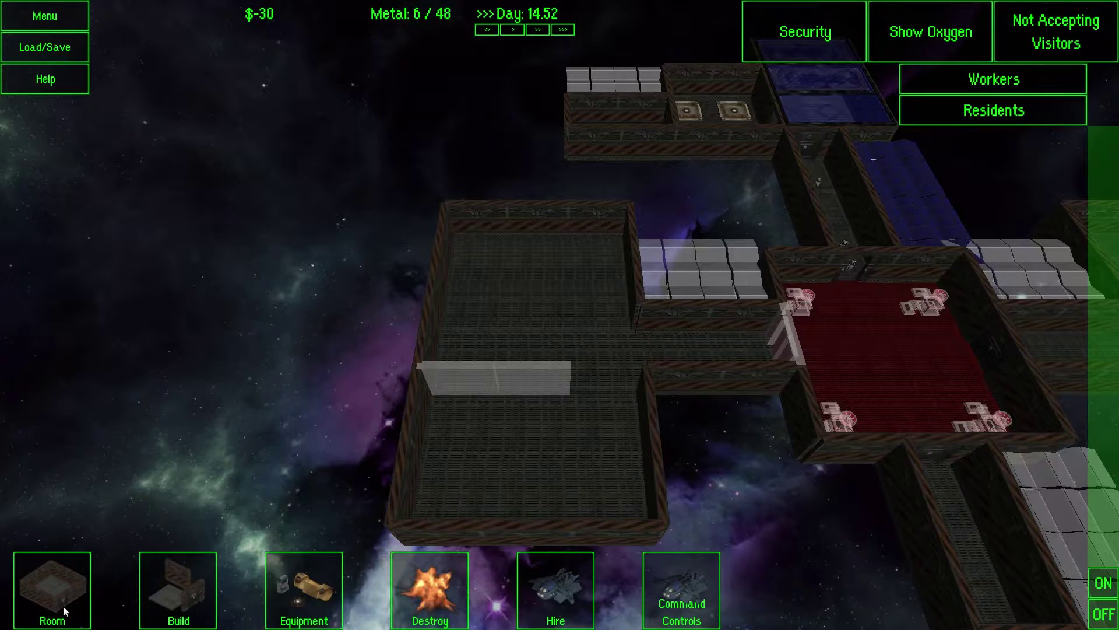
click(176, 588)
click(197, 377)
drag(597, 410, 643, 417)
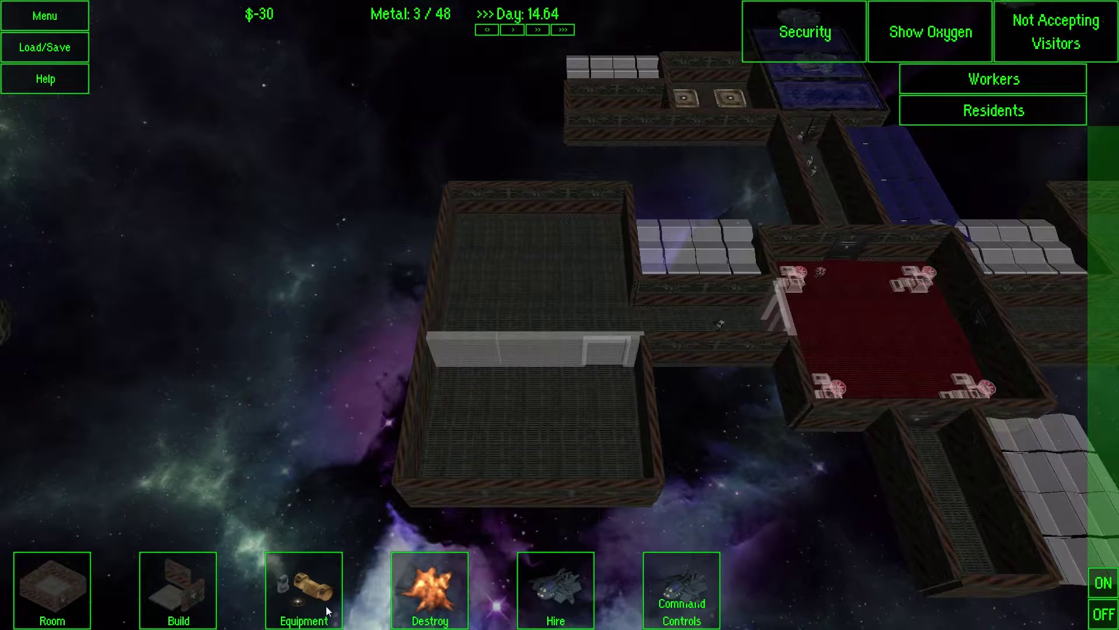
Step: Assign the lower room as a Landing Bay and browse the build and equipment lists
click(51, 588)
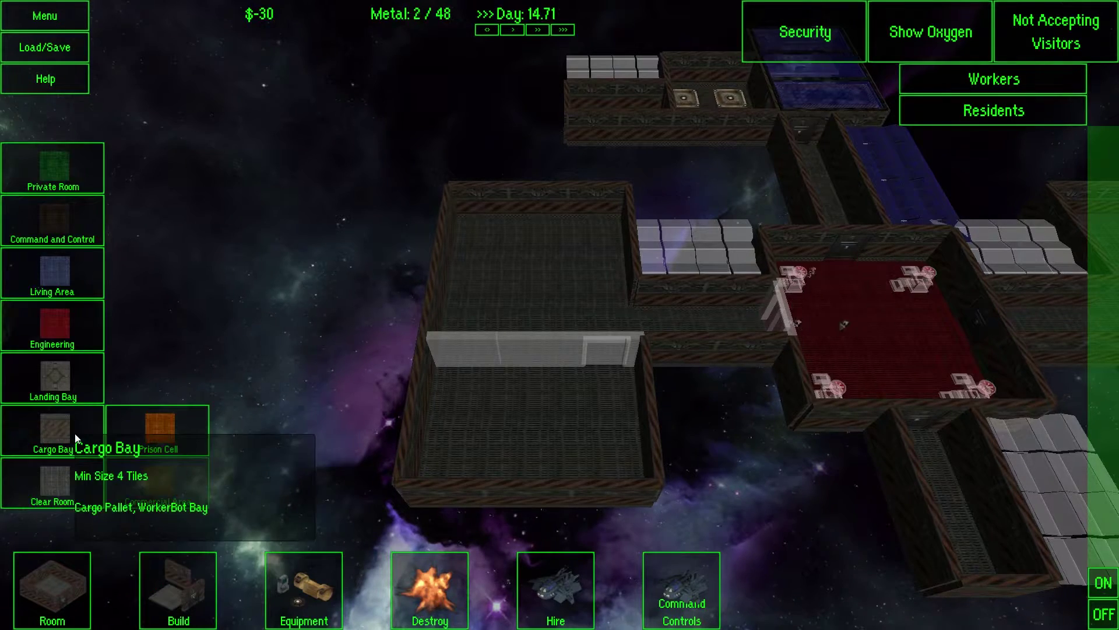
click(61, 389)
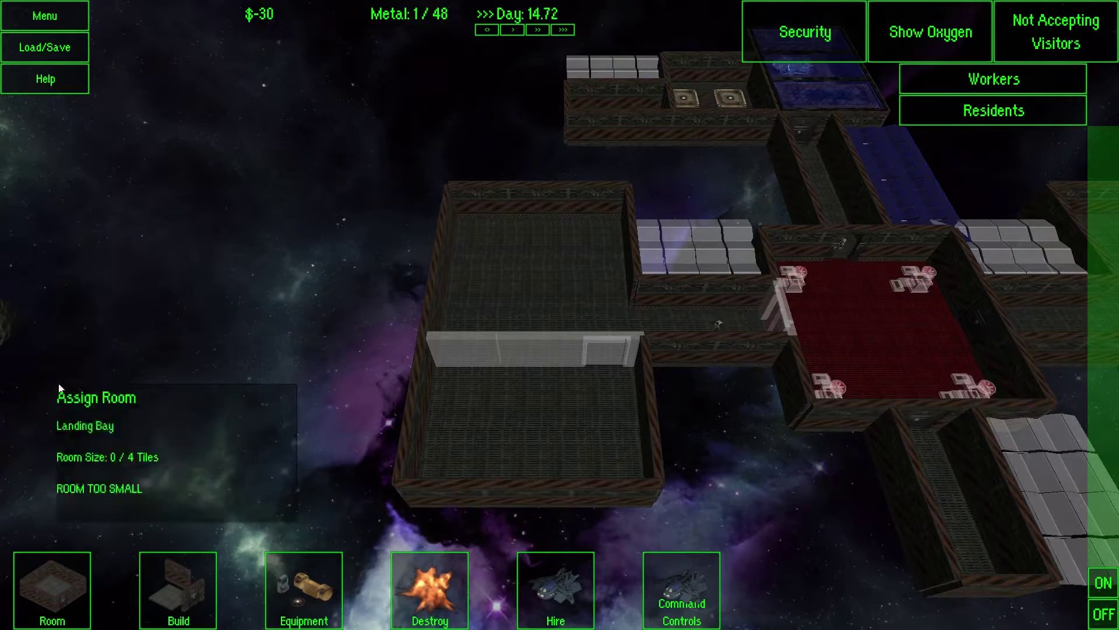
click(460, 451)
key(d)
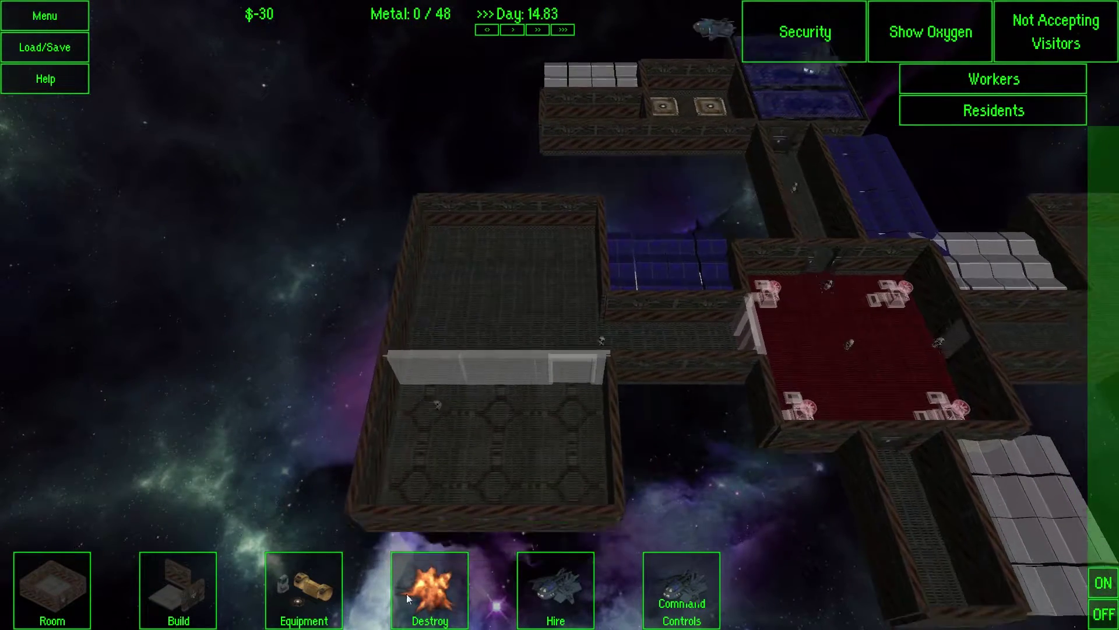
click(193, 616)
click(275, 618)
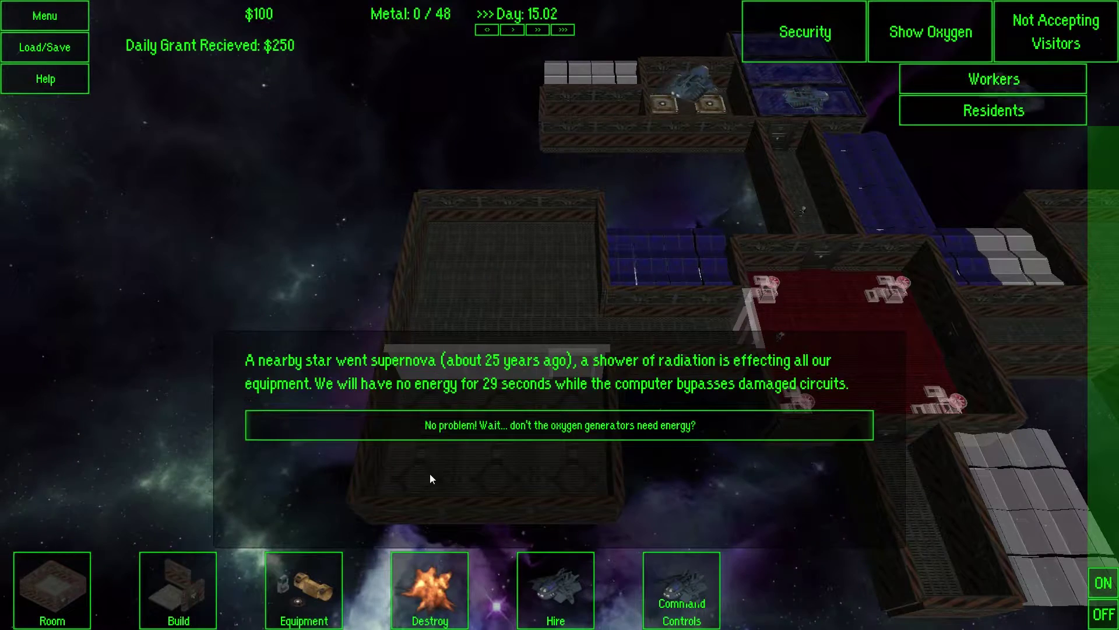
Step: Accept the supernova energy warning, glance at robot hiring, and pan toward the red room
click(459, 433)
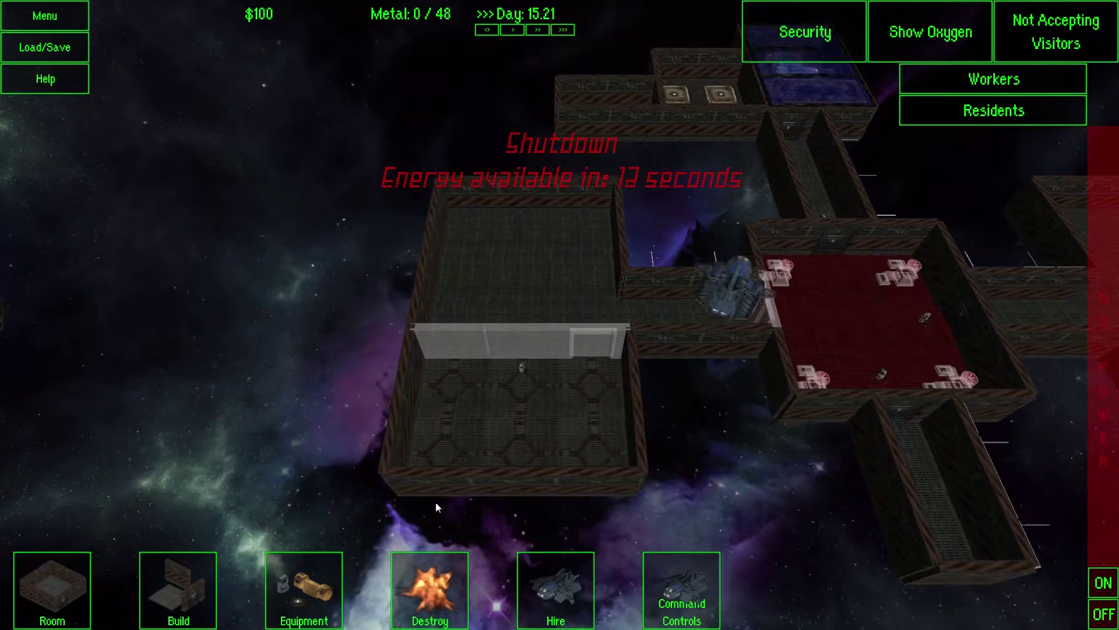
click(557, 593)
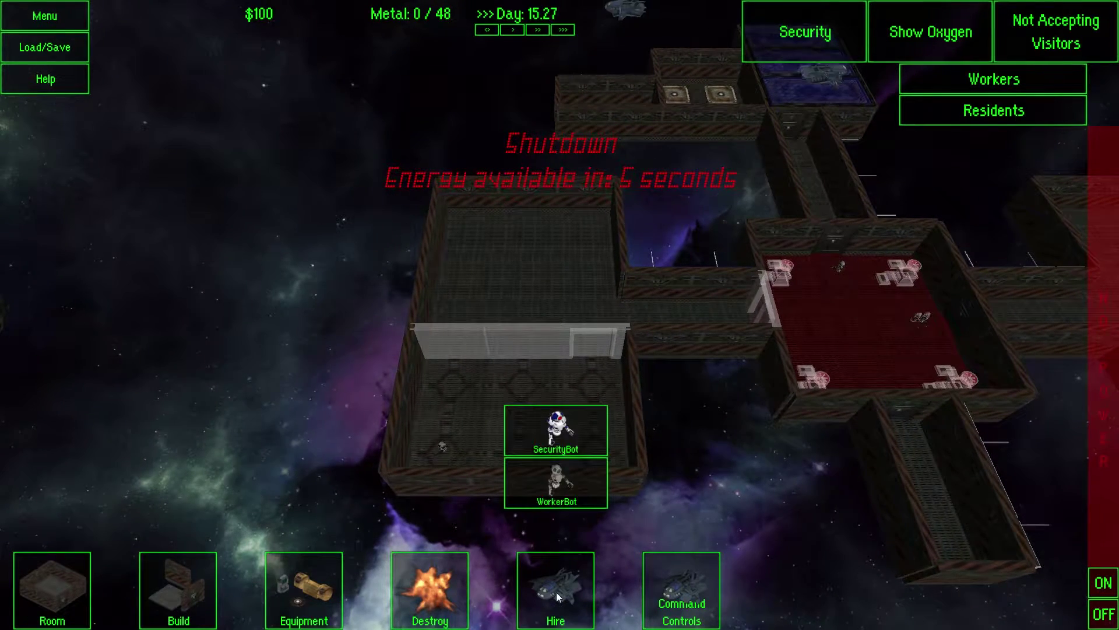
click(555, 476)
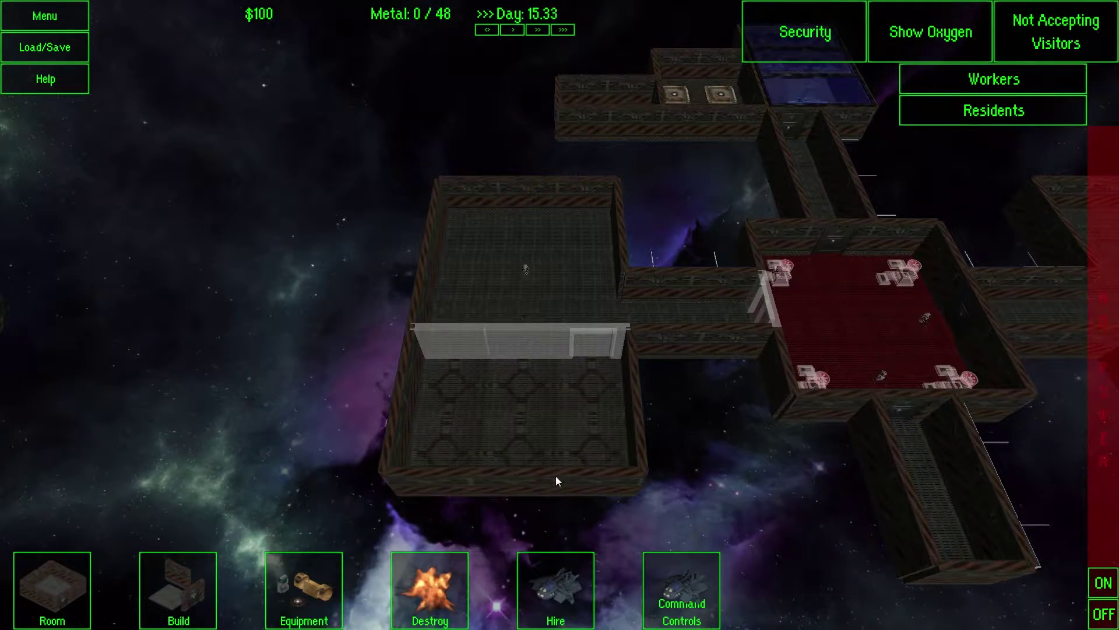
scroll(350, 393, up, 3)
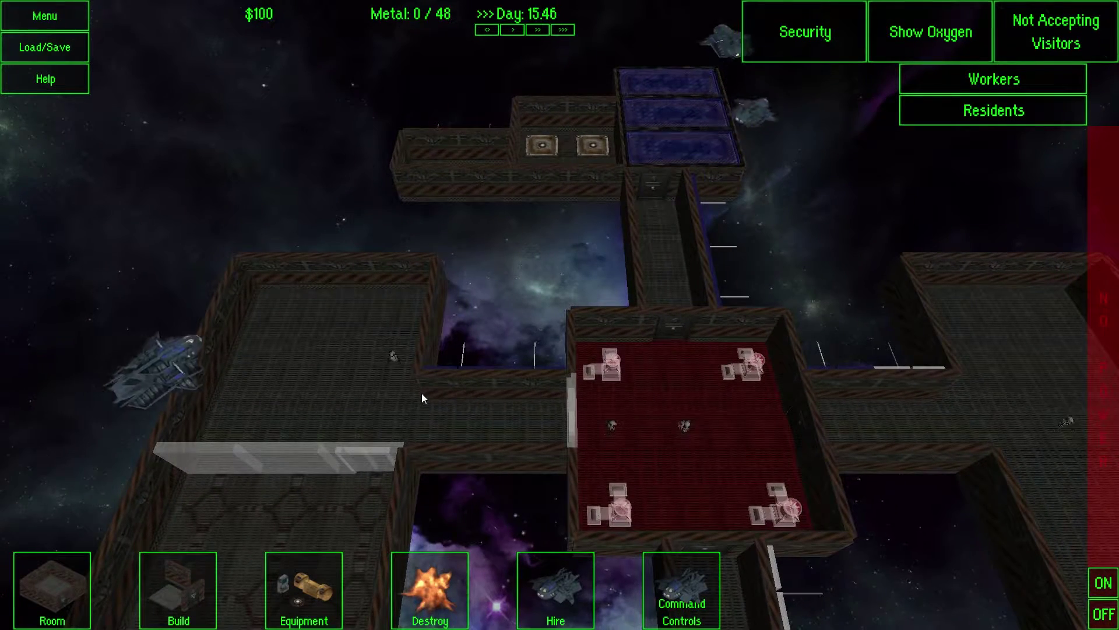
scroll(422, 398, down, 3)
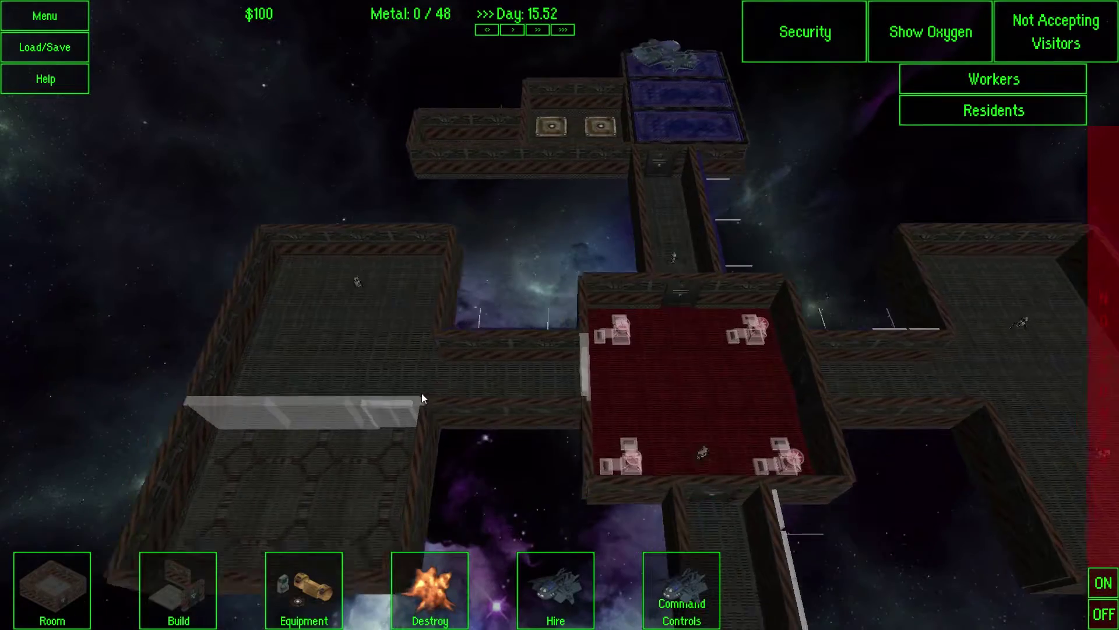
key(Right)
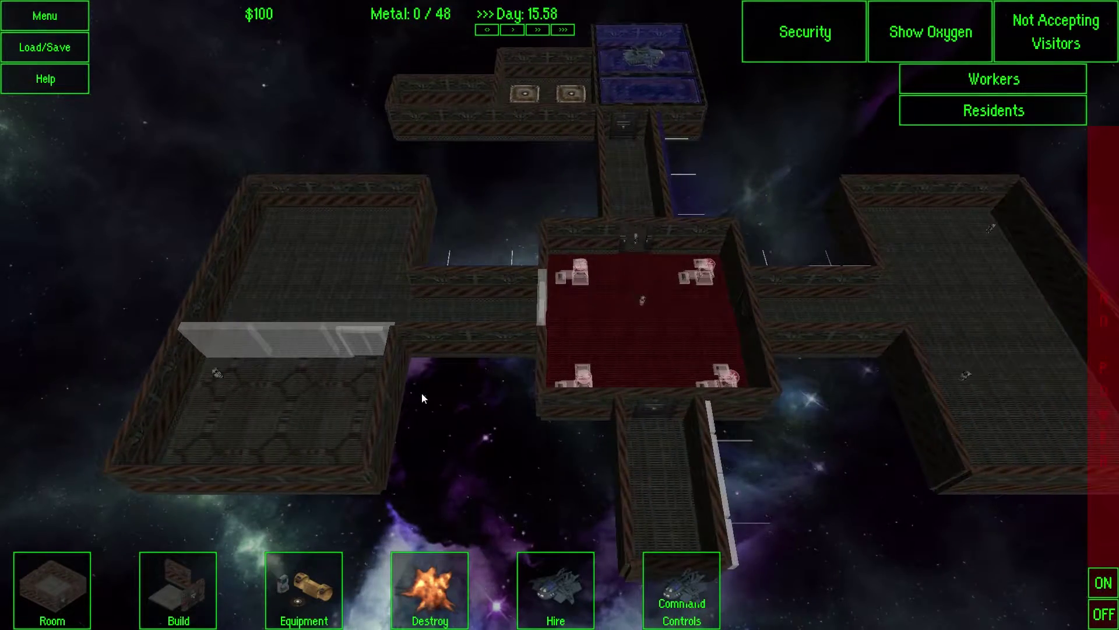
key(Right)
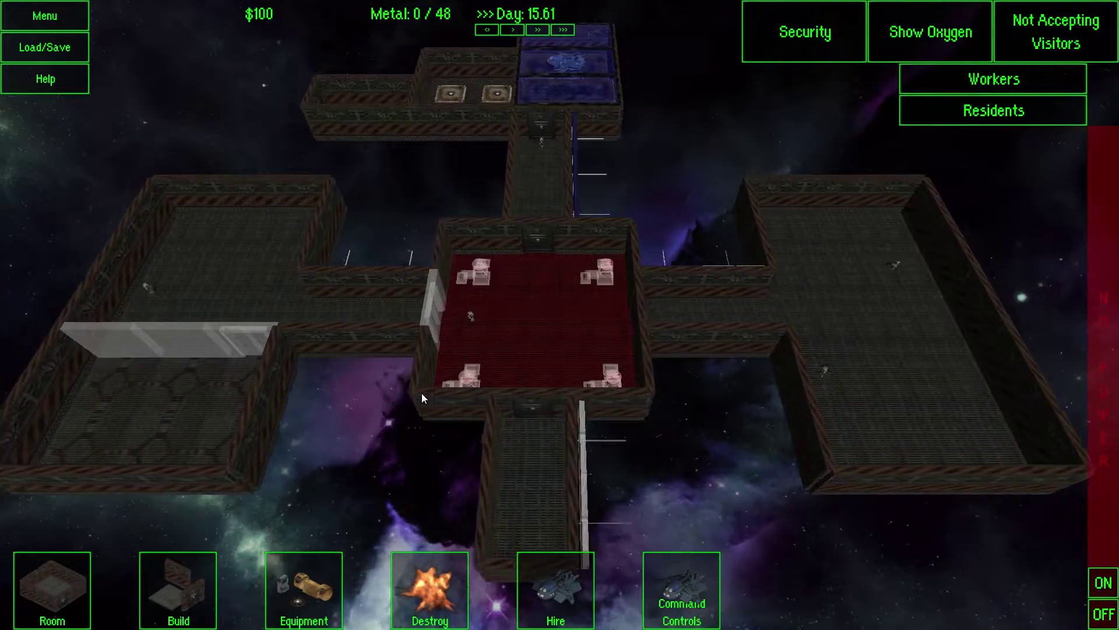
key(Left)
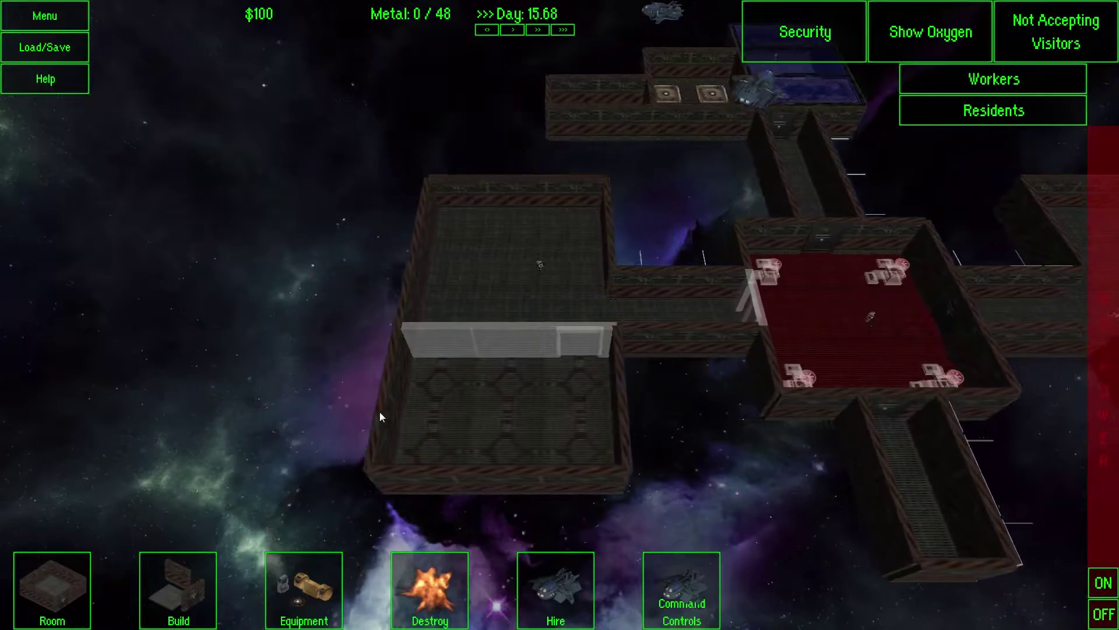
key(Up)
key(Right)
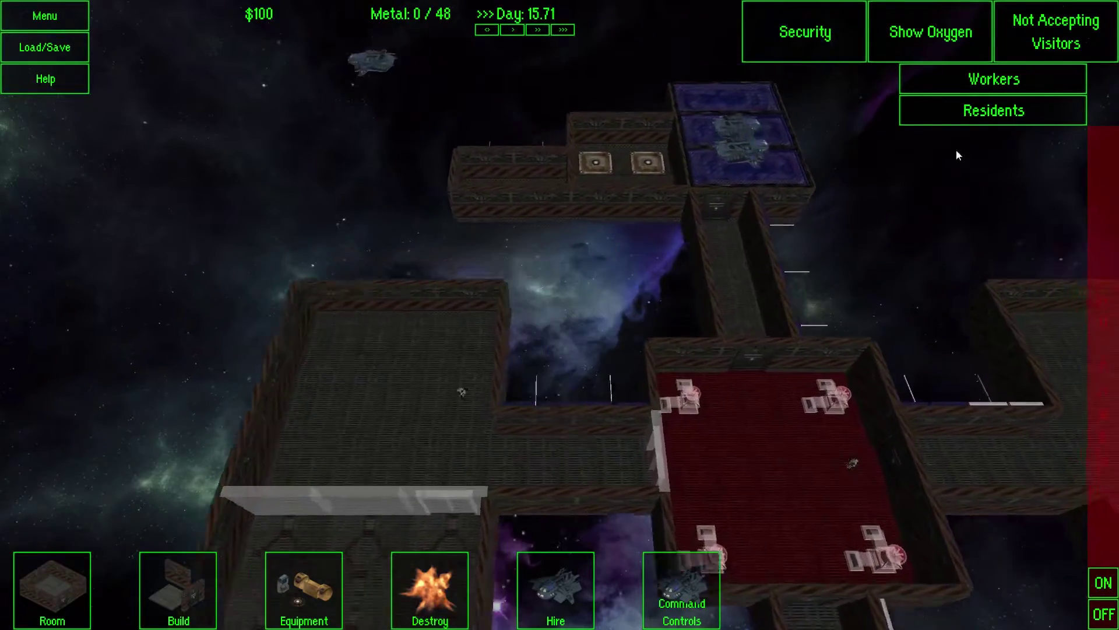
key(Right)
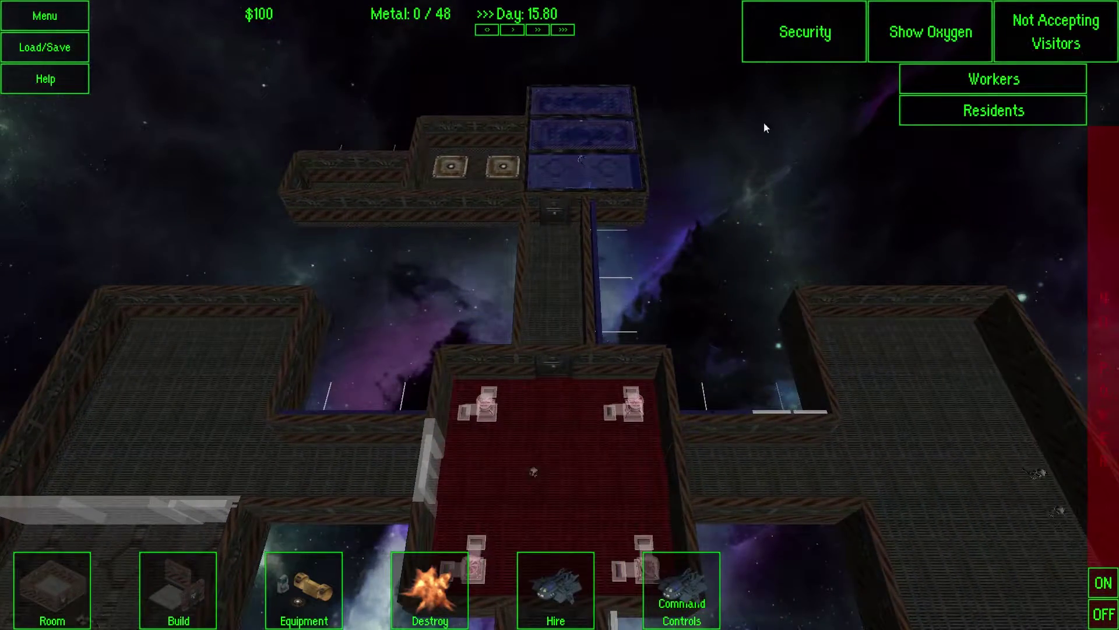
key(Up)
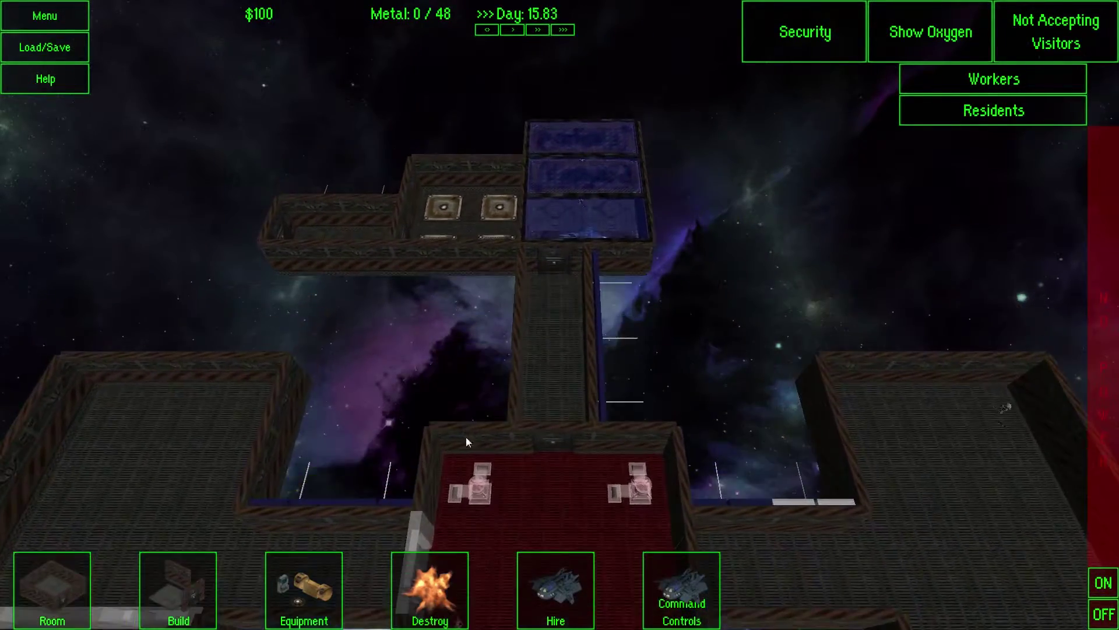
Step: Set the central corridor to Public access, dismiss the solar panel popup, and hide the zones
click(834, 39)
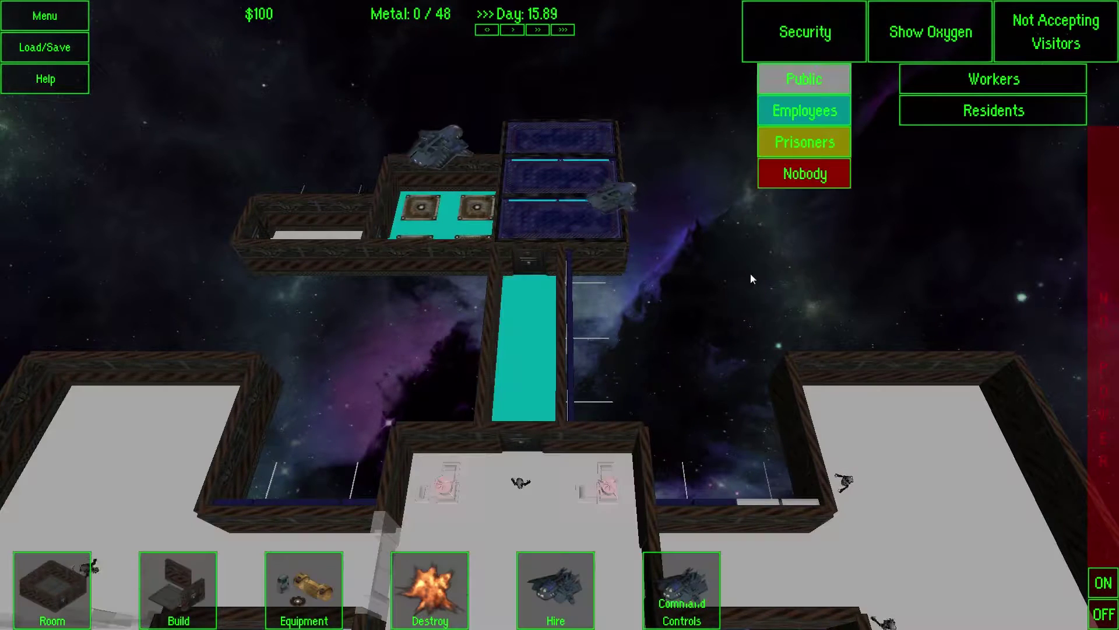
click(802, 80)
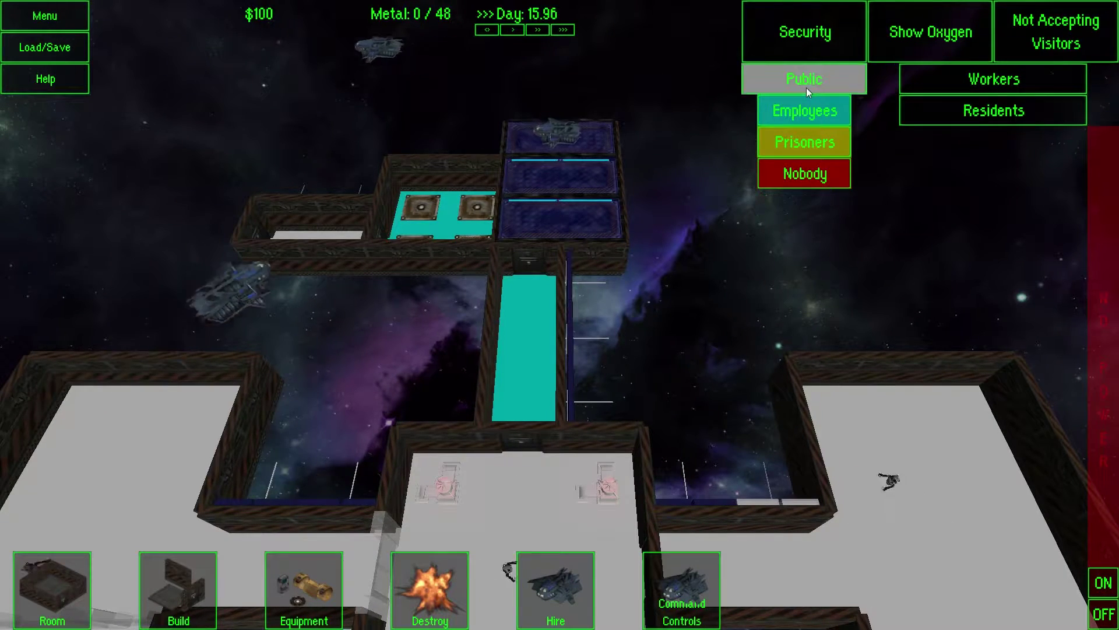
click(542, 344)
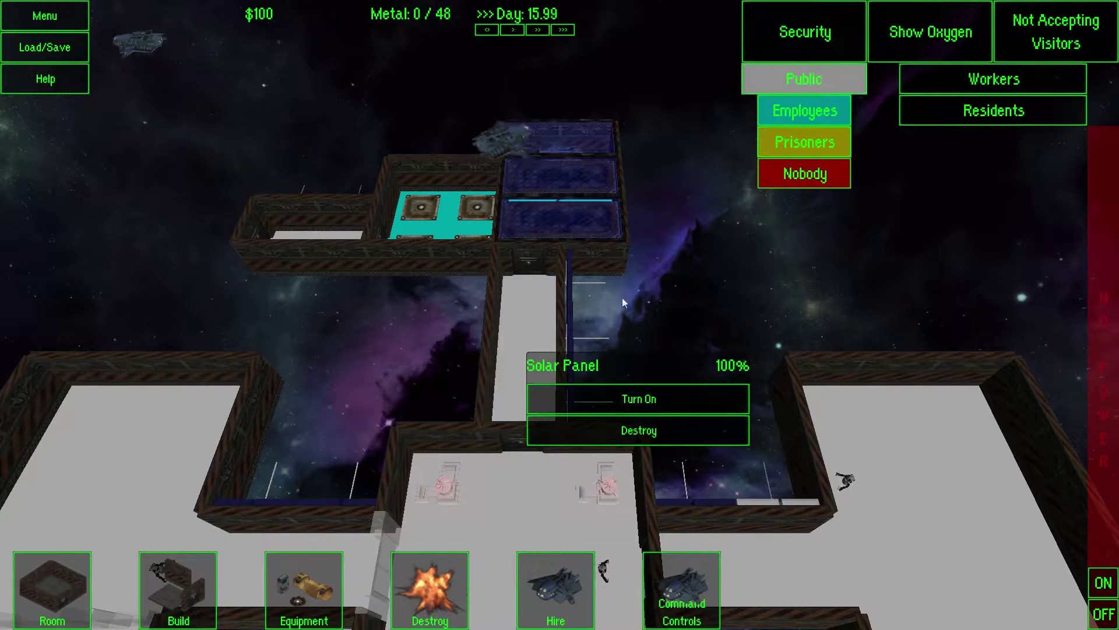
click(539, 313)
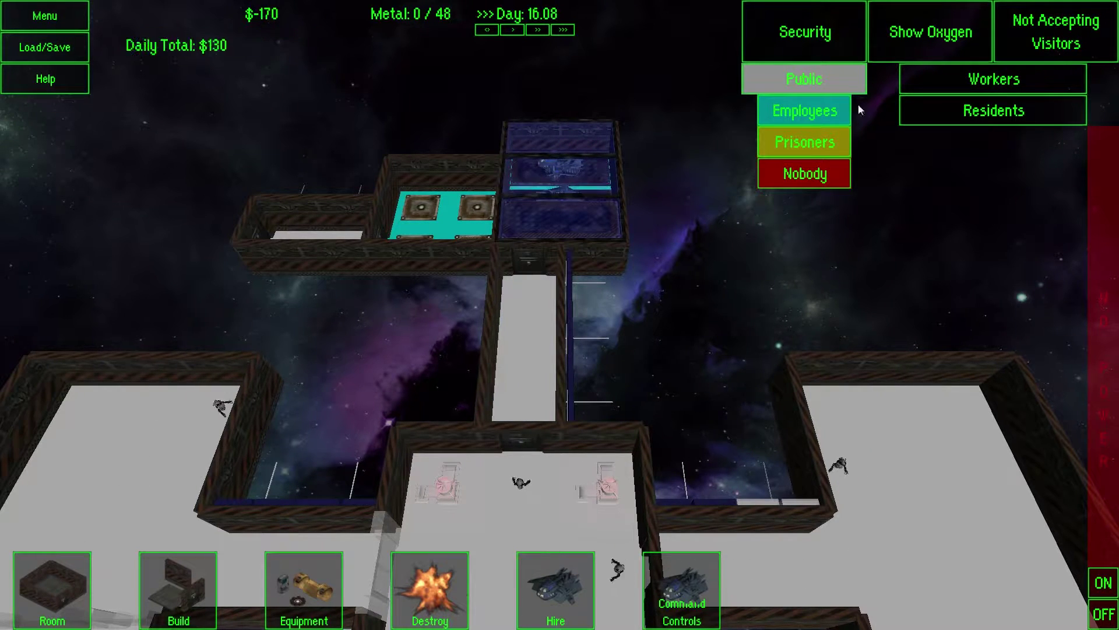
click(791, 75)
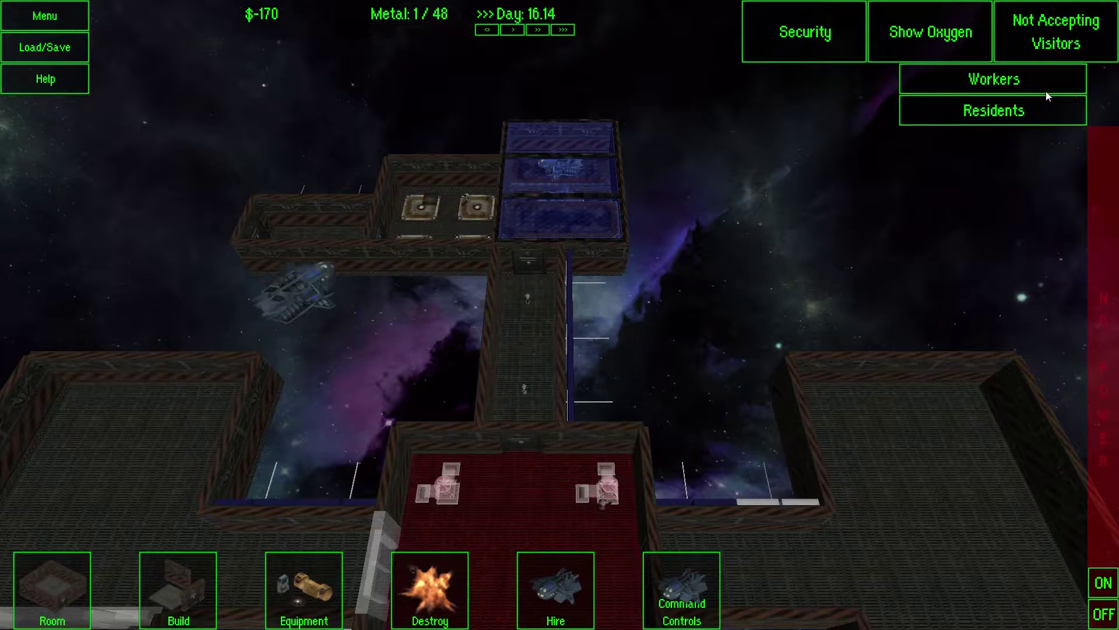
key(s)
key(a)
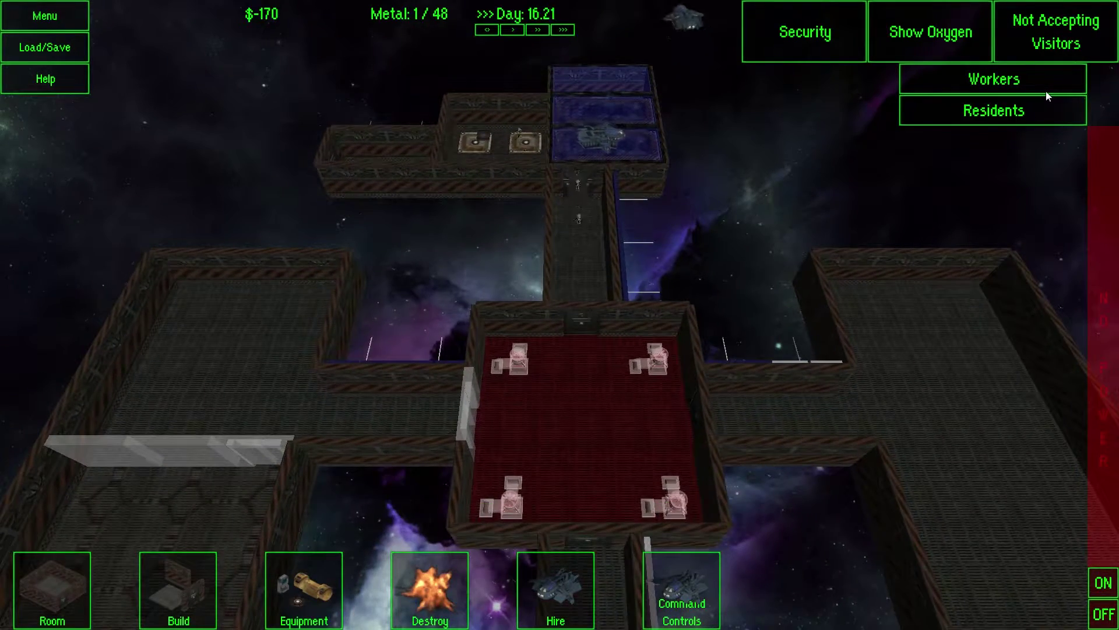
key(d)
key(d)
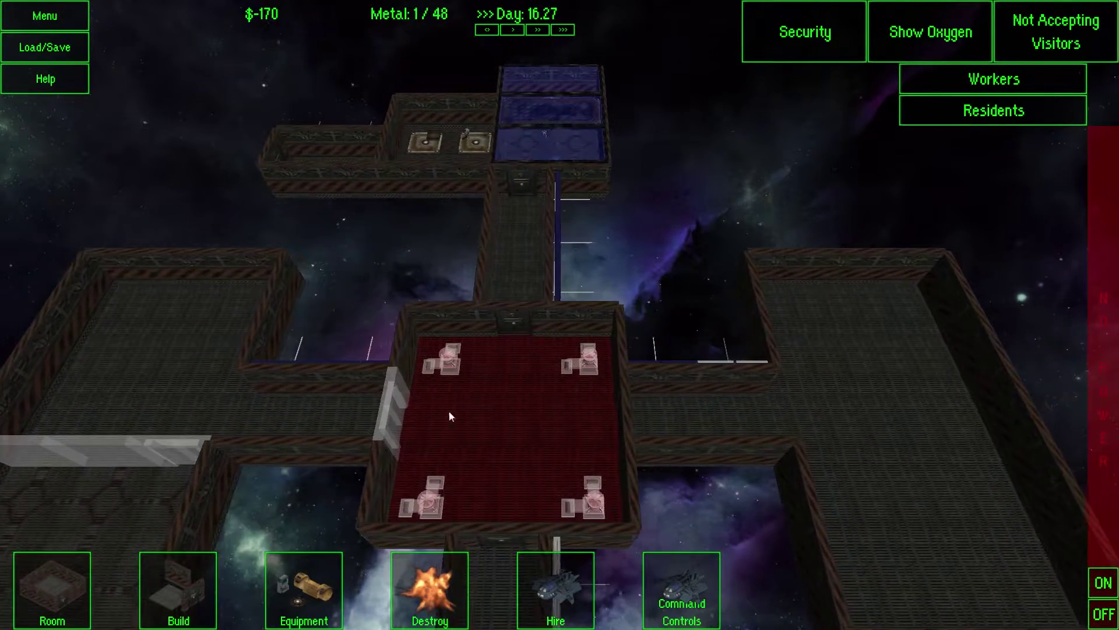
Step: Designate the whole central generator room as a Living Area
click(60, 594)
click(65, 282)
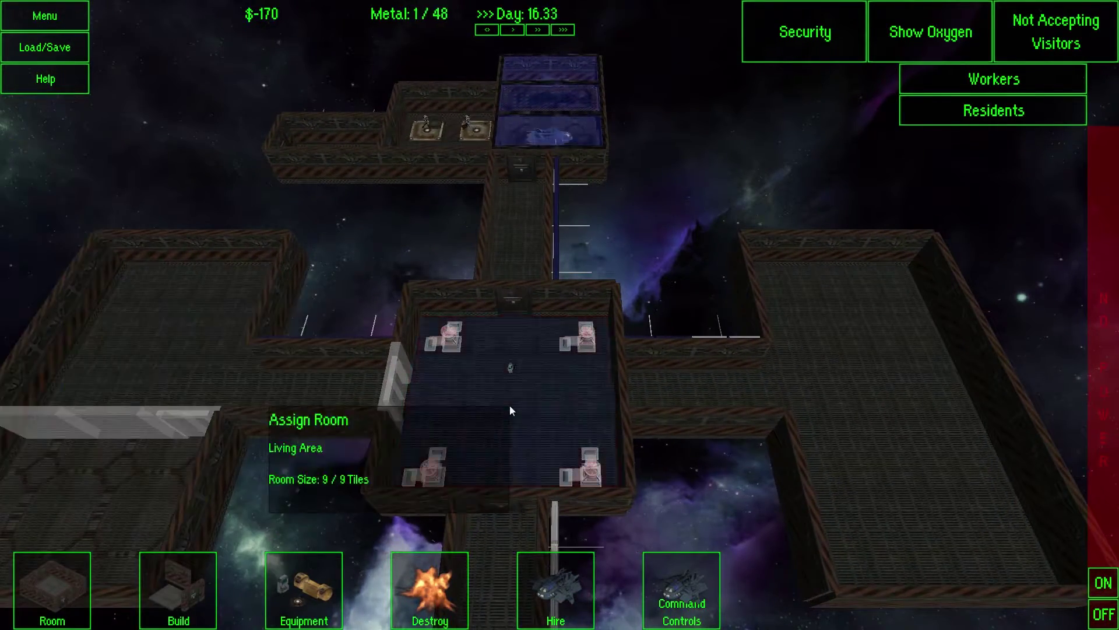
drag(511, 410, 648, 280)
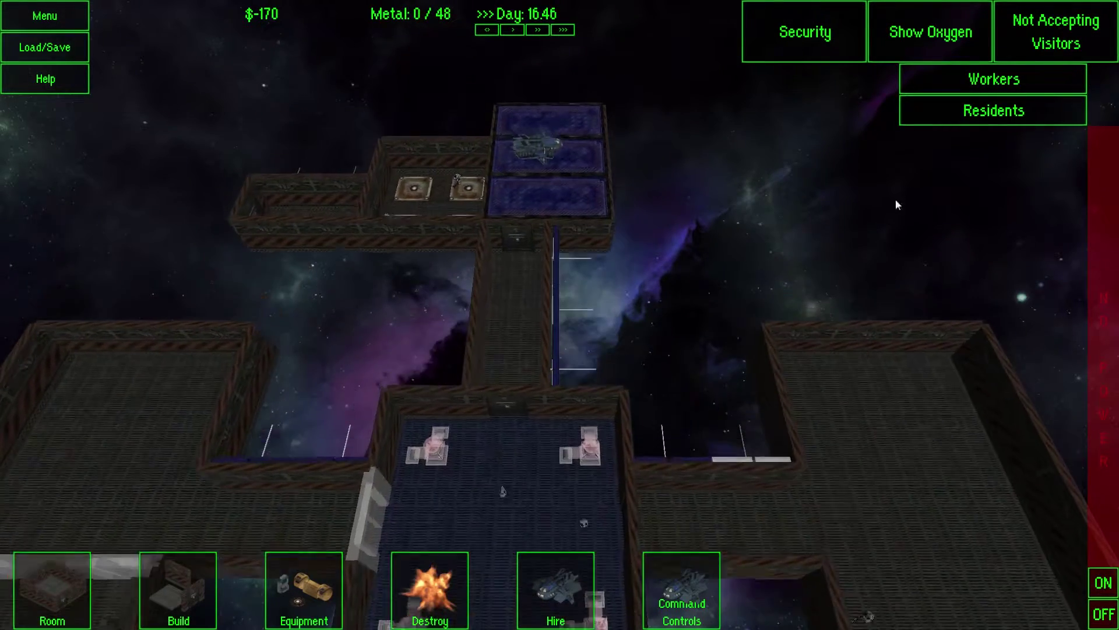
Step: Toggle visitors and landing-pad passengers, switch systems on, and show the oxygen overlay
click(1056, 34)
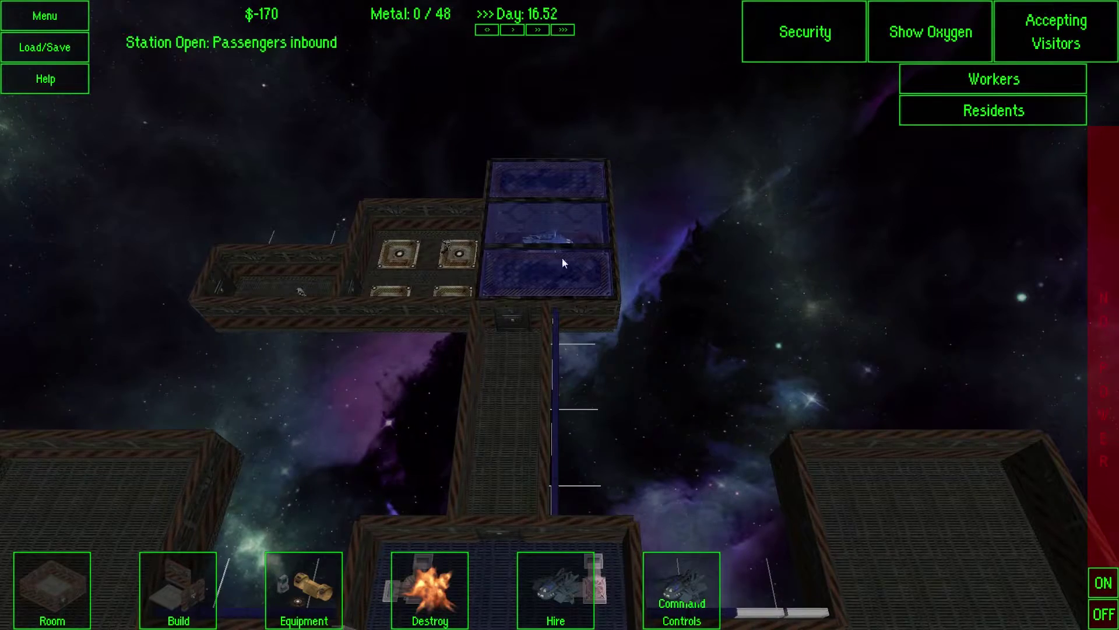
click(528, 268)
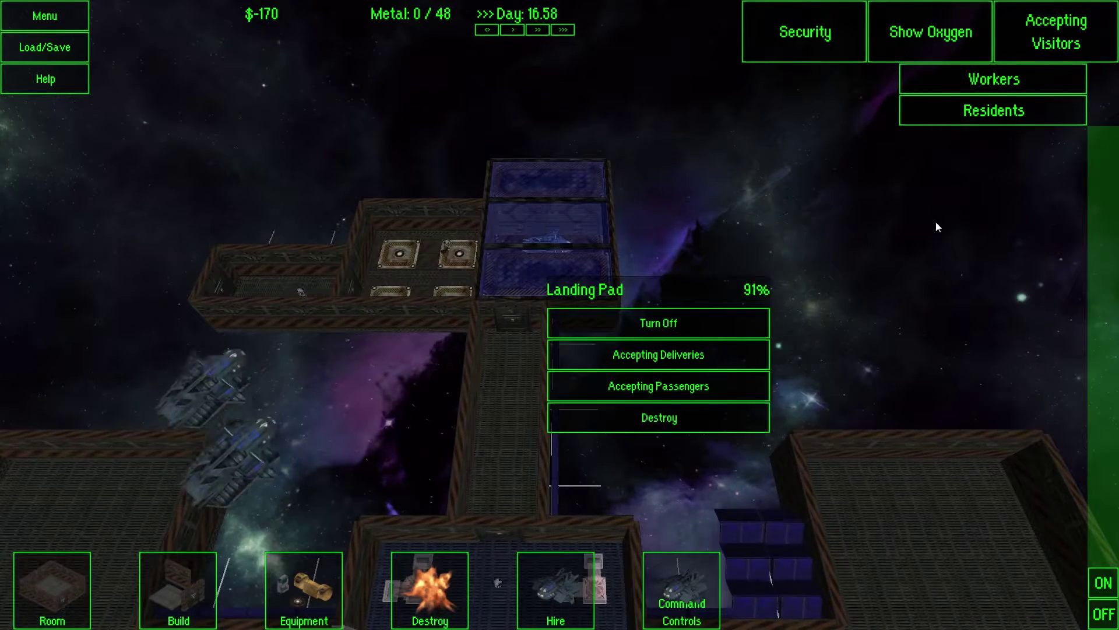
click(651, 390)
key(Down)
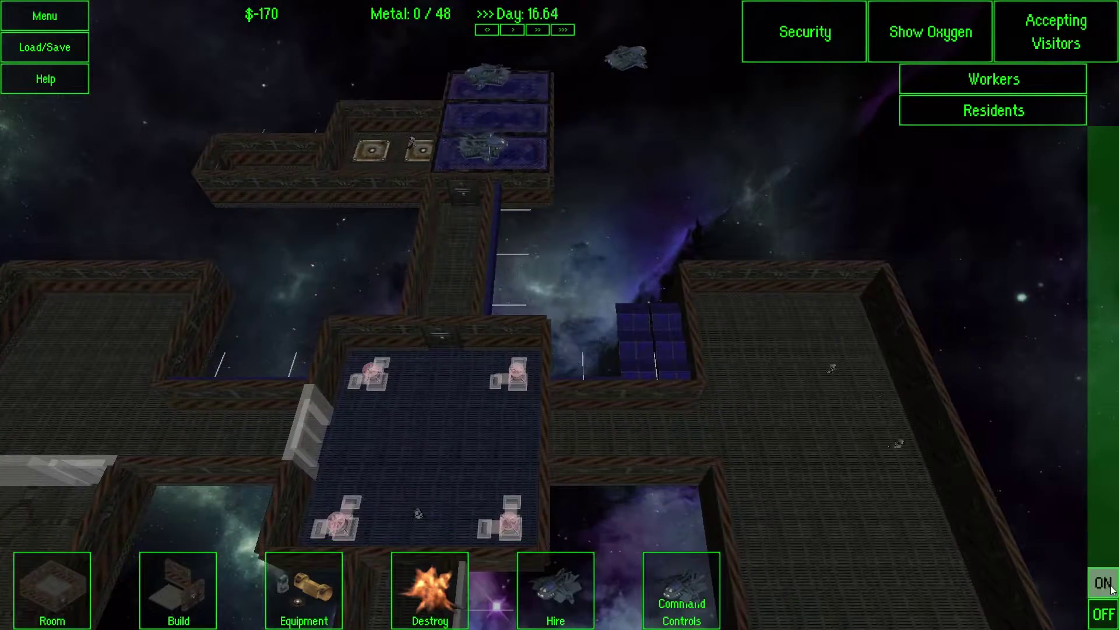
click(1104, 583)
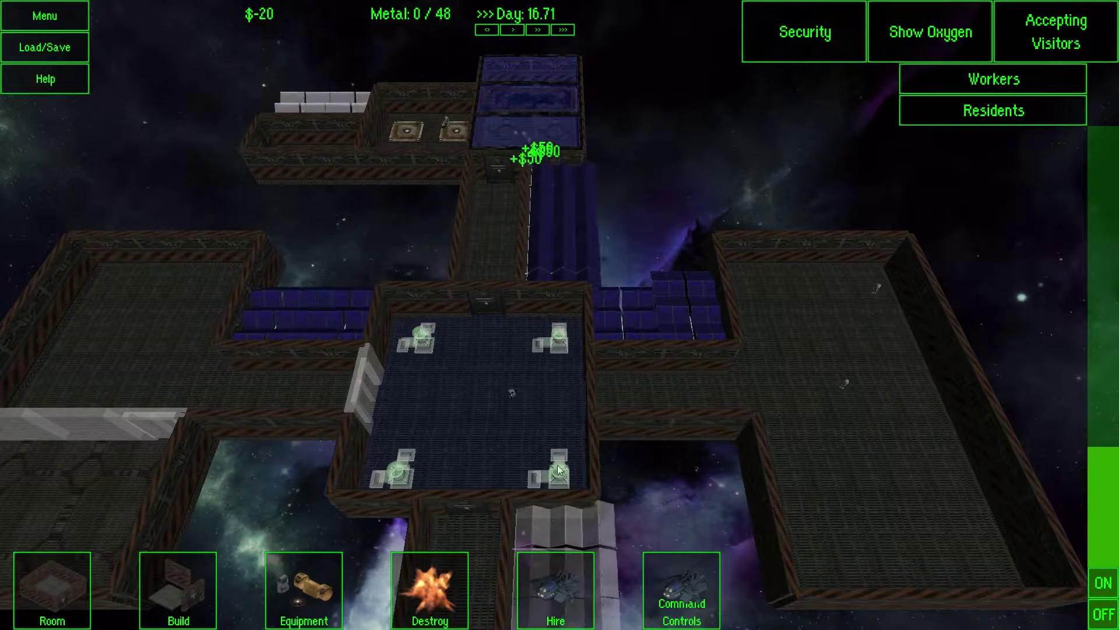
click(919, 46)
click(1033, 57)
key(w)
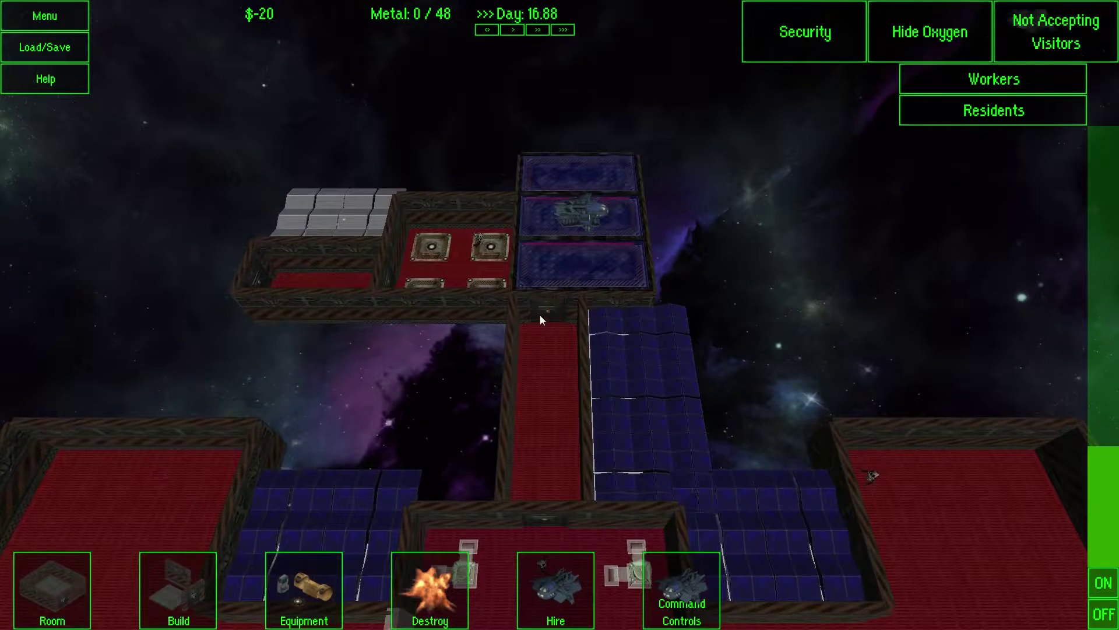
click(539, 315)
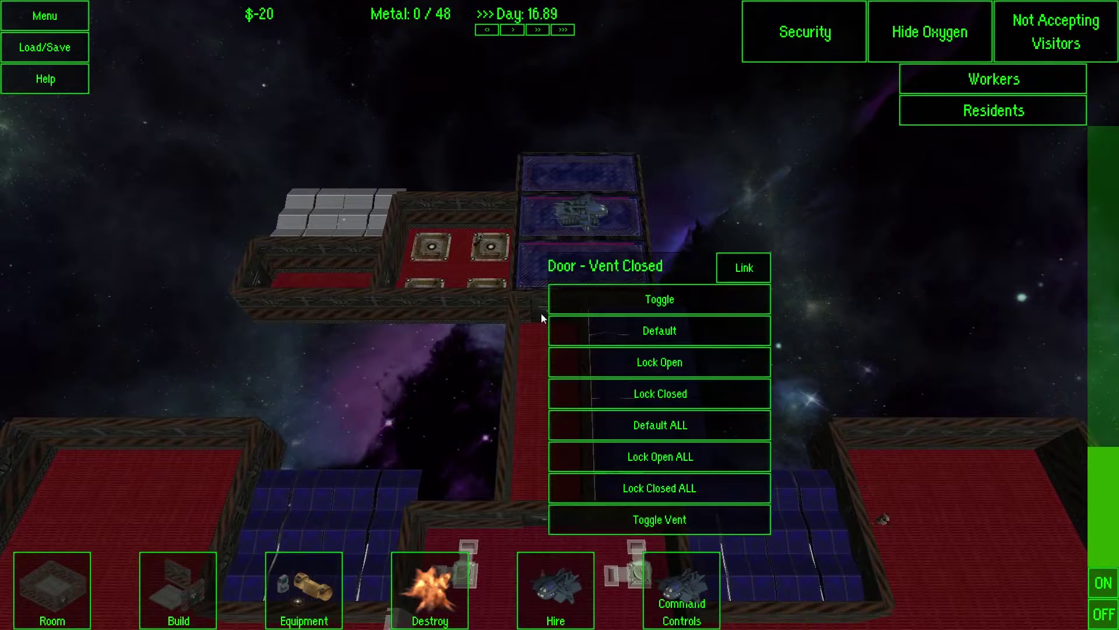
click(539, 514)
click(607, 519)
key(a)
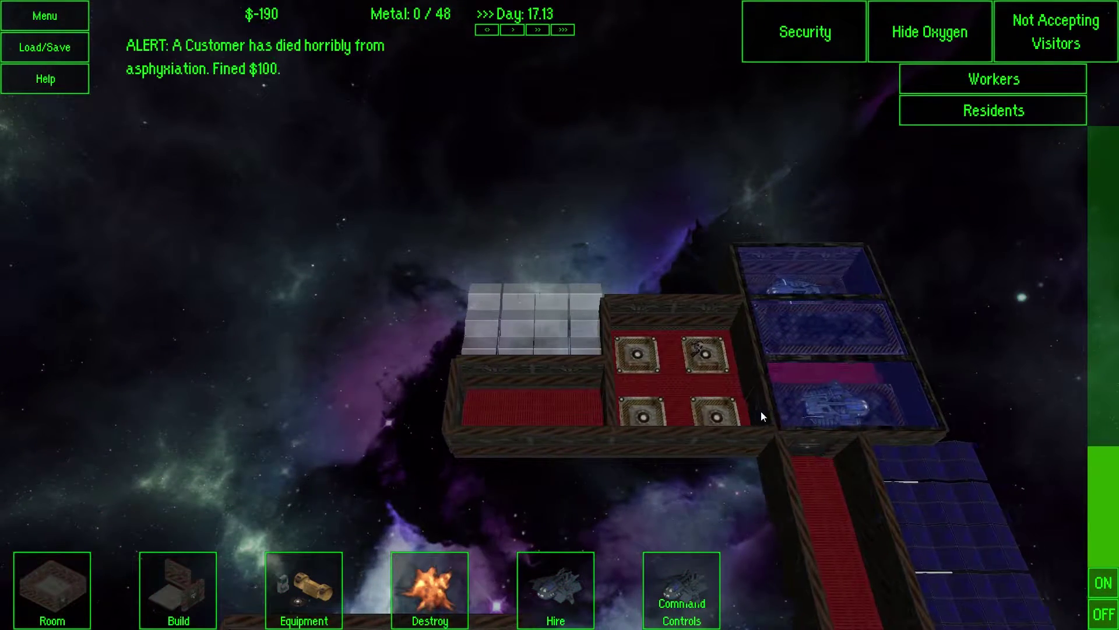
key(d)
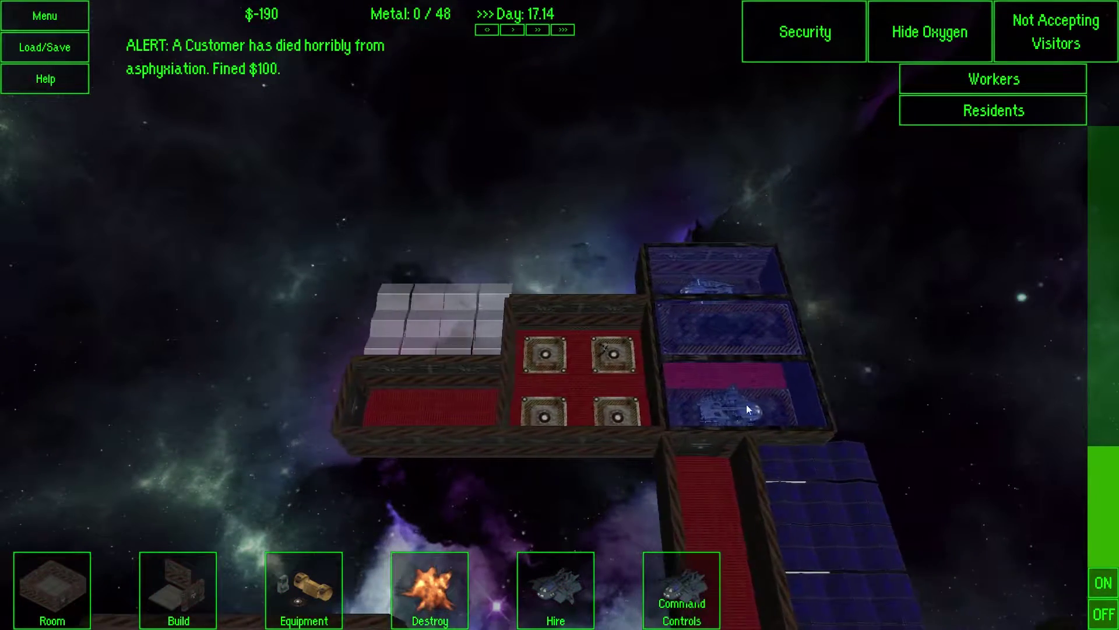
key(s)
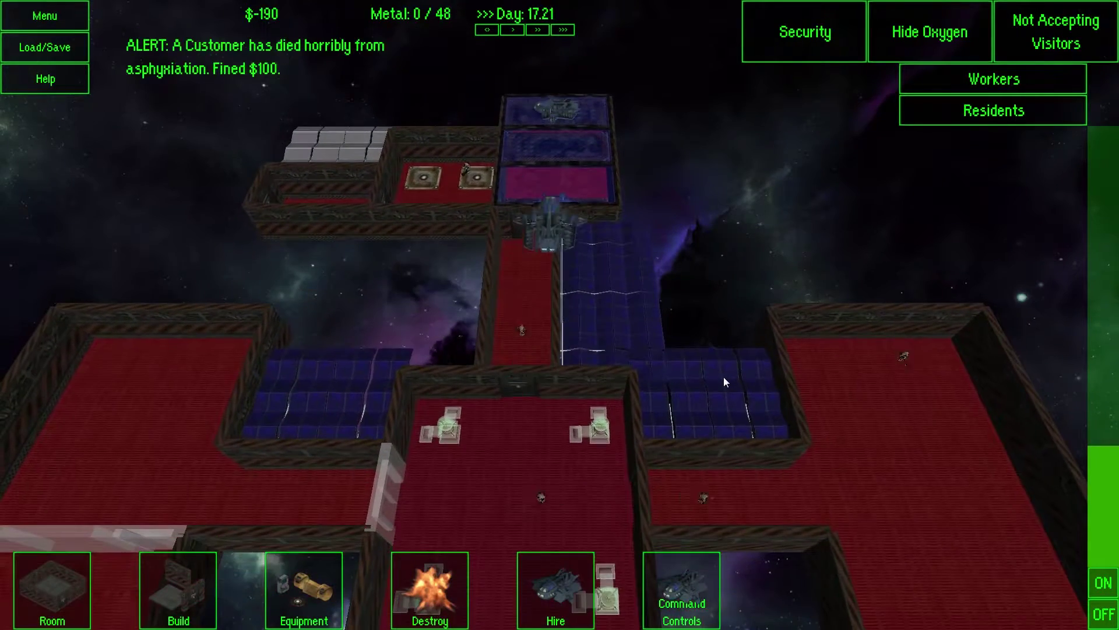
key(s)
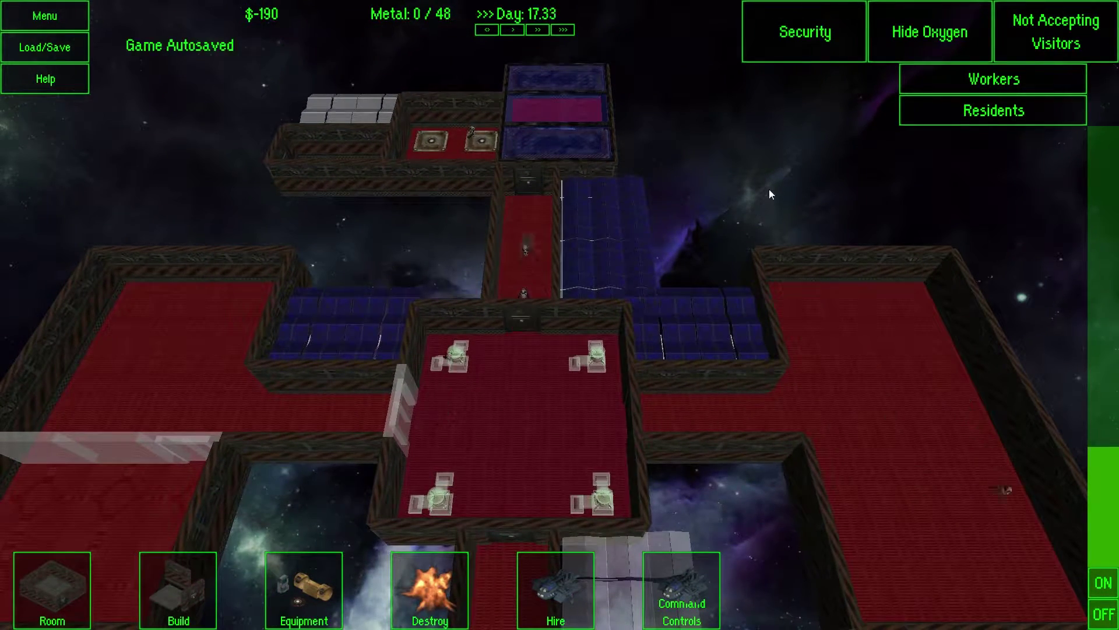
key(w)
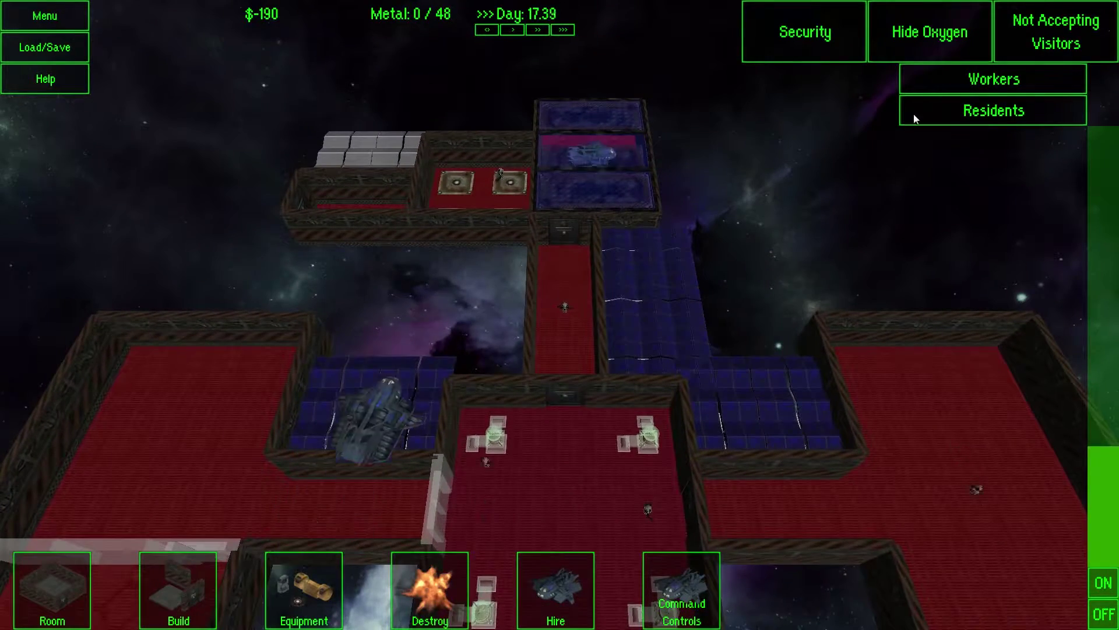
click(905, 44)
key(w)
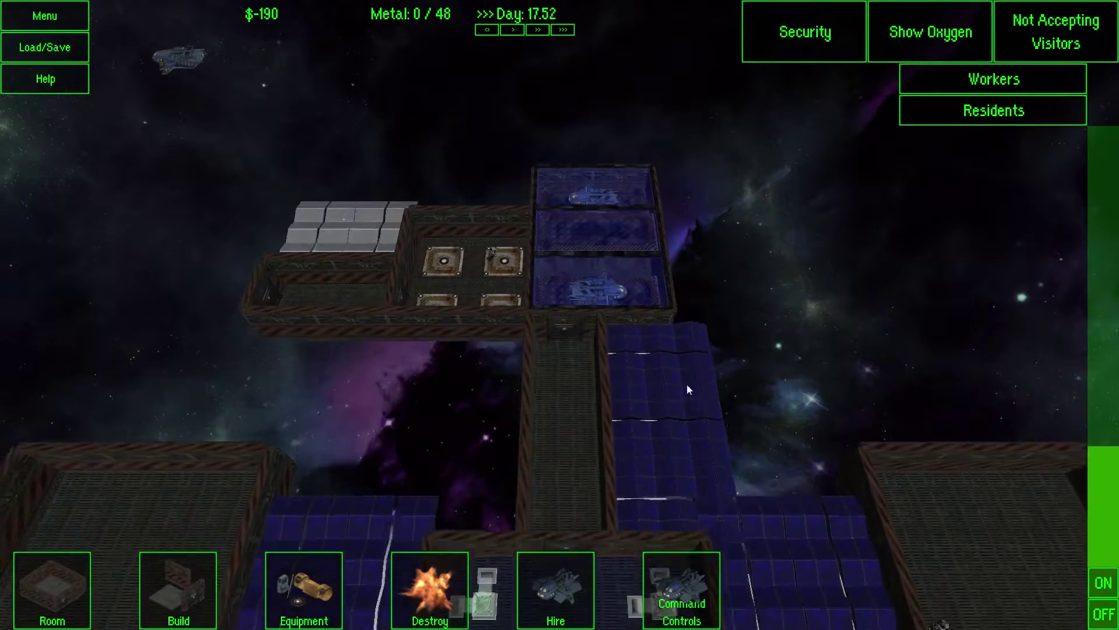
key(w)
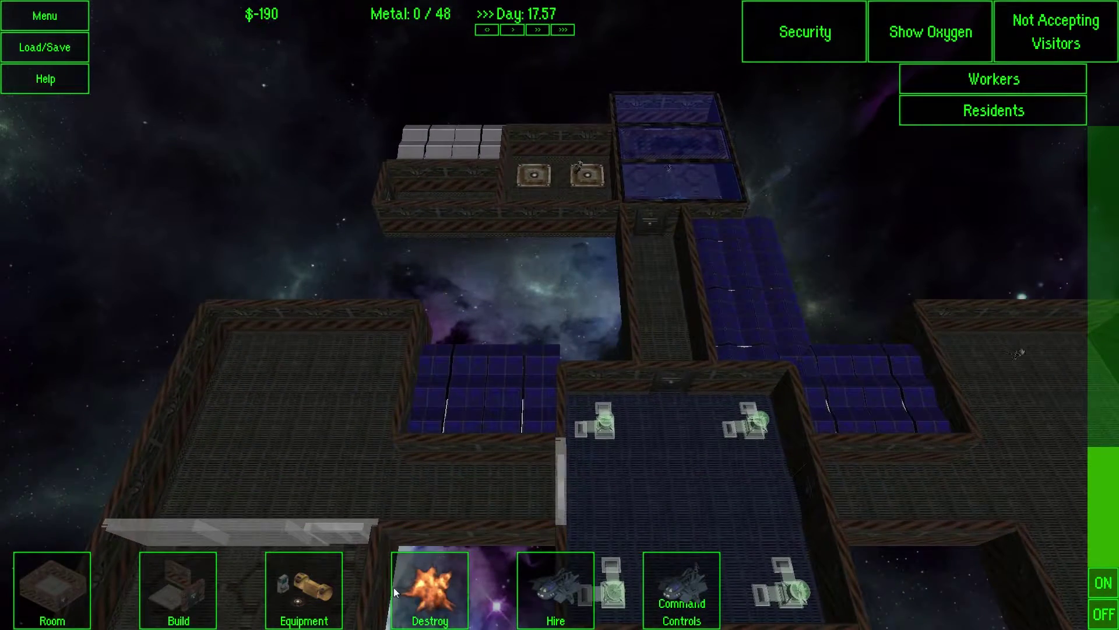
Step: Demolish the bulkhead wall dividing the large left room
click(412, 591)
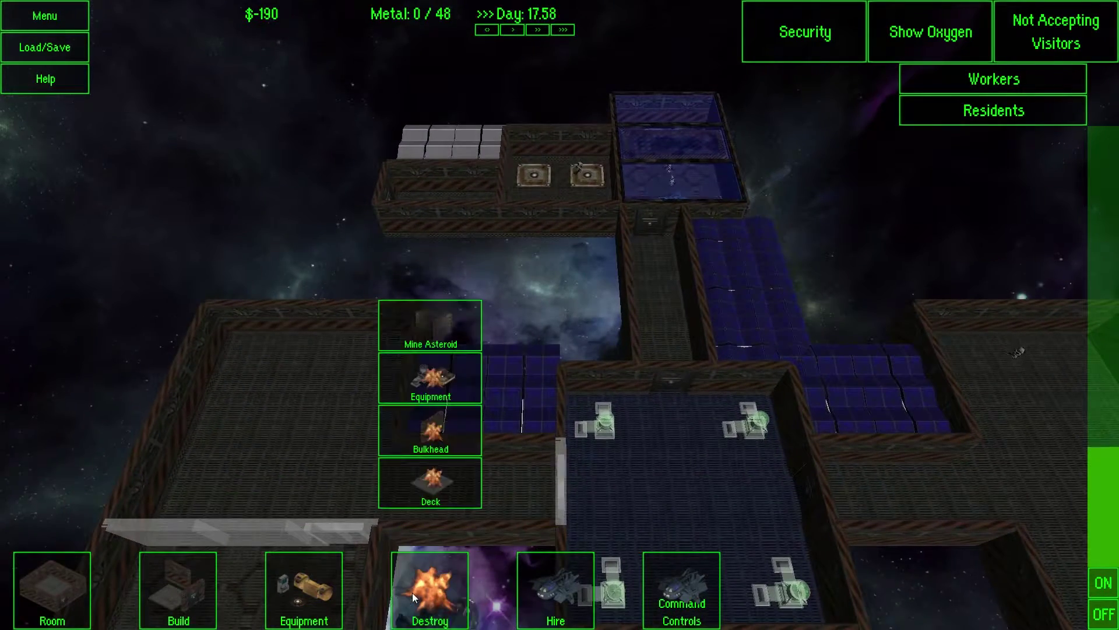
click(442, 408)
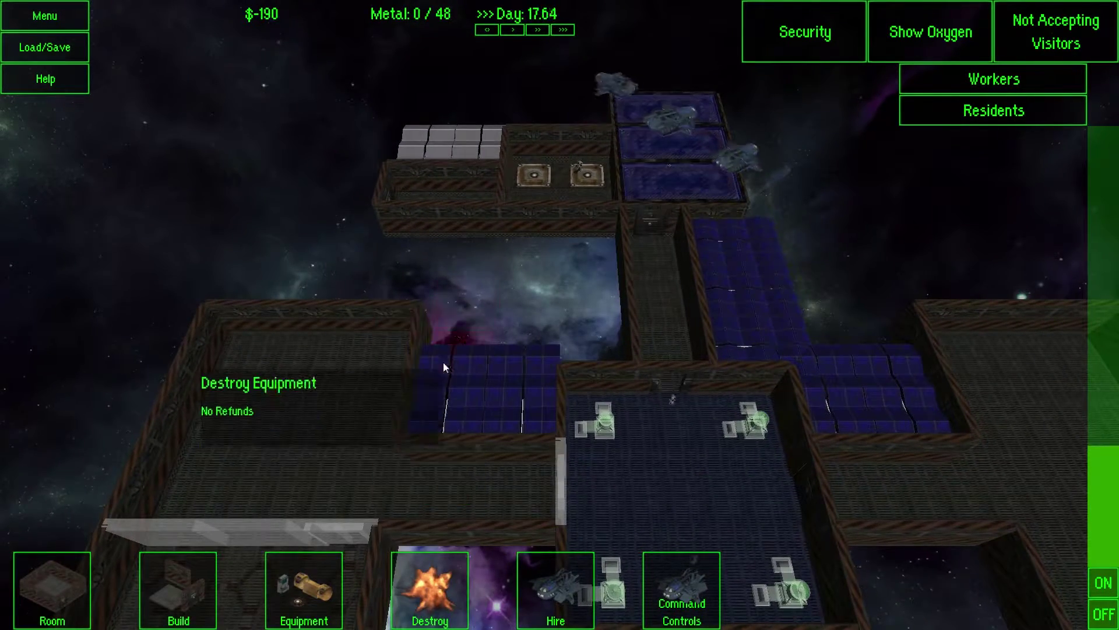
key(w)
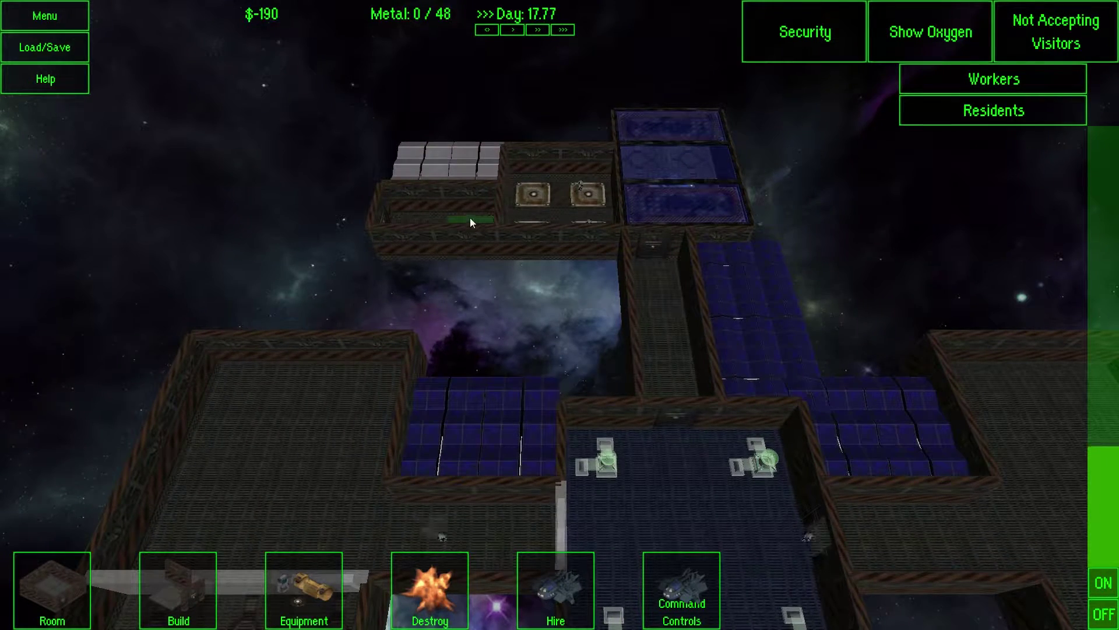
key(w)
key(s)
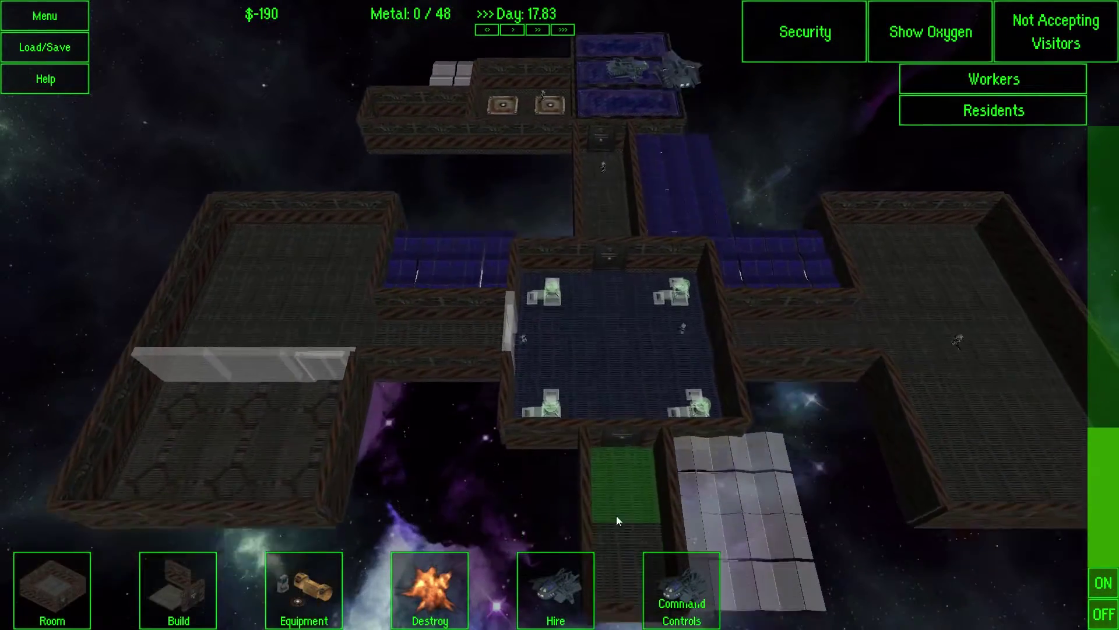
key(w)
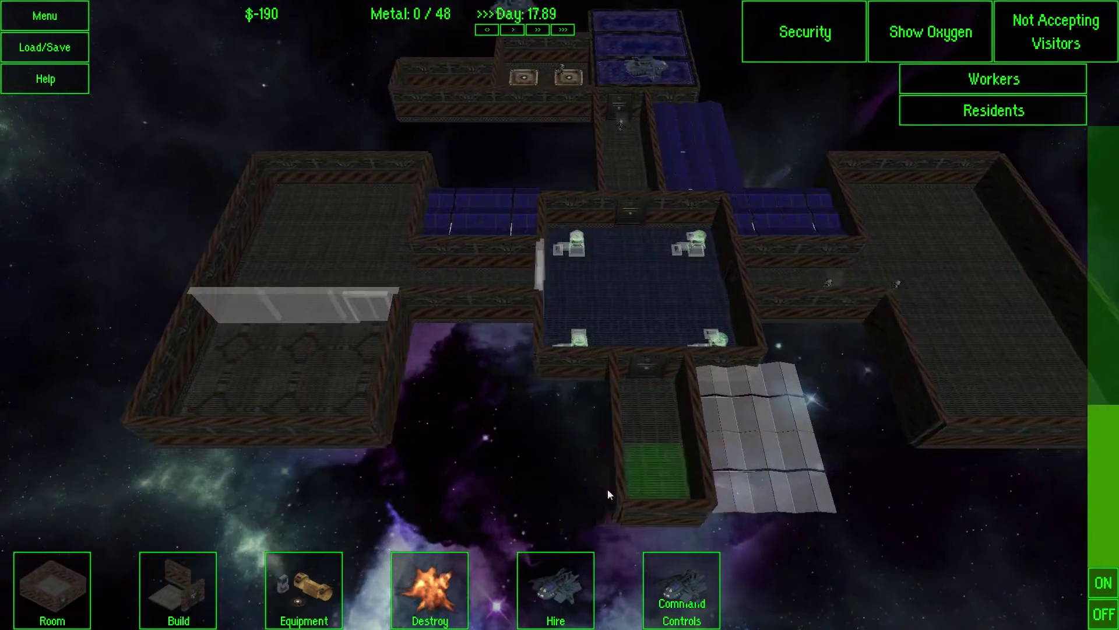
key(a)
click(431, 597)
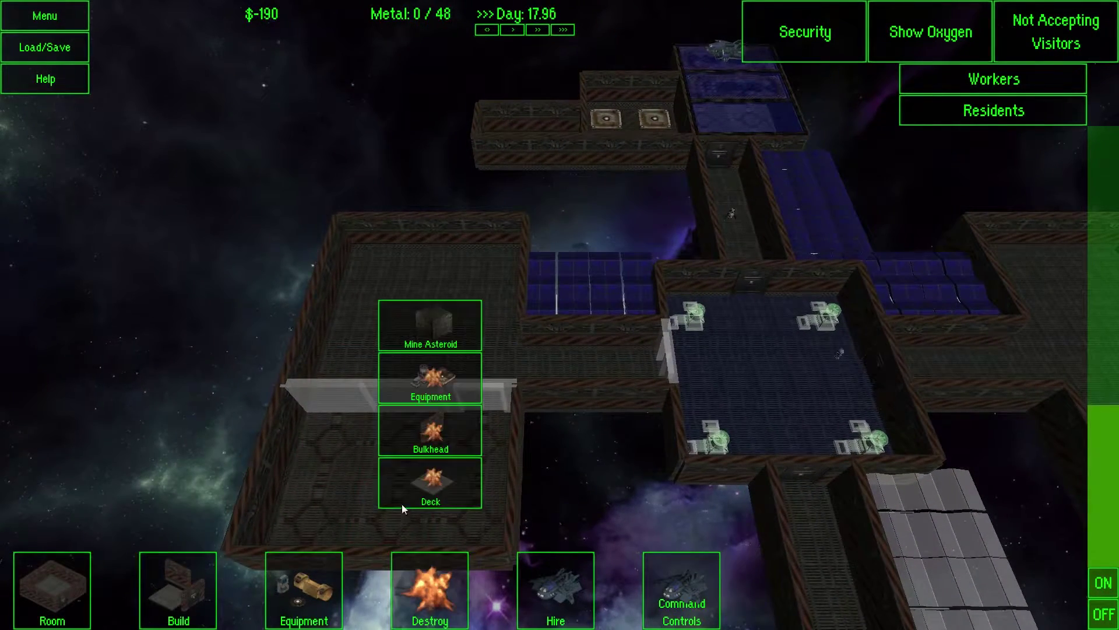
click(200, 577)
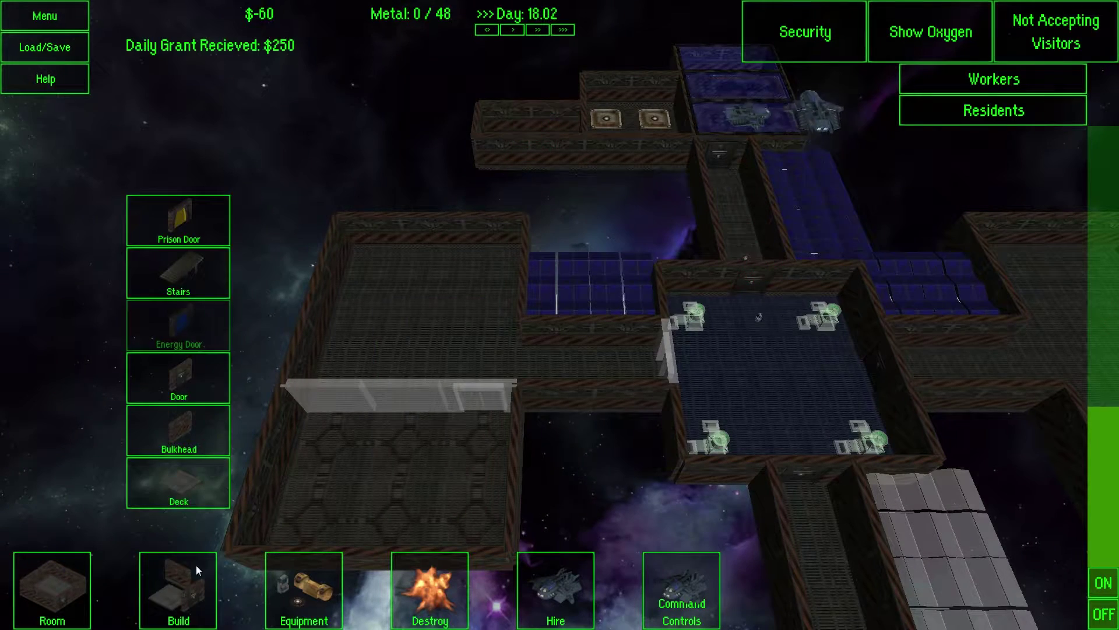
click(432, 595)
click(461, 426)
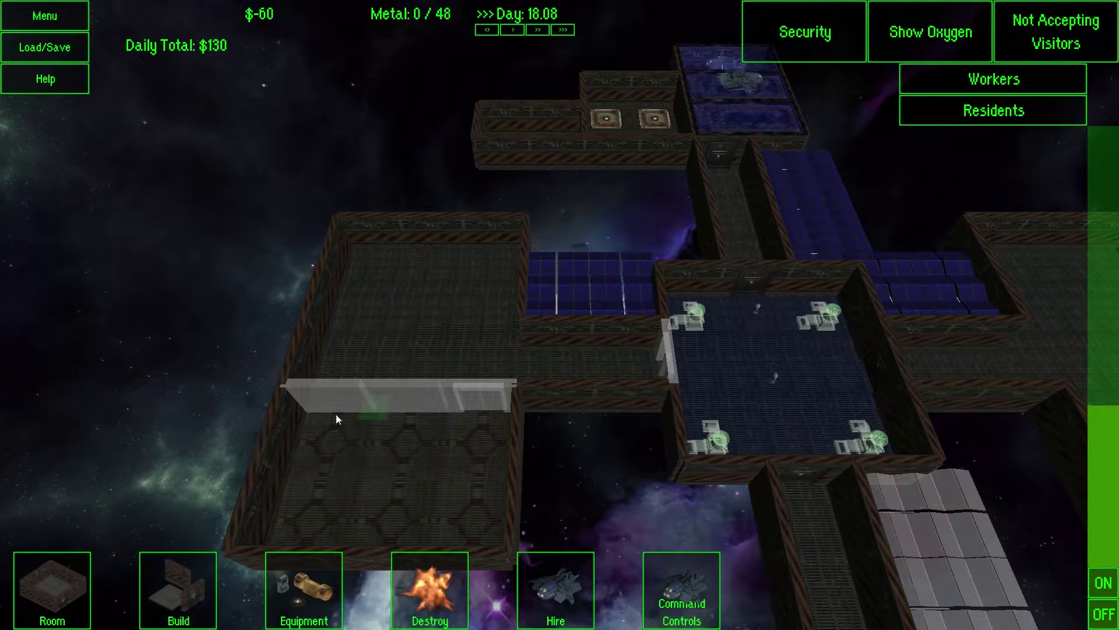
click(503, 427)
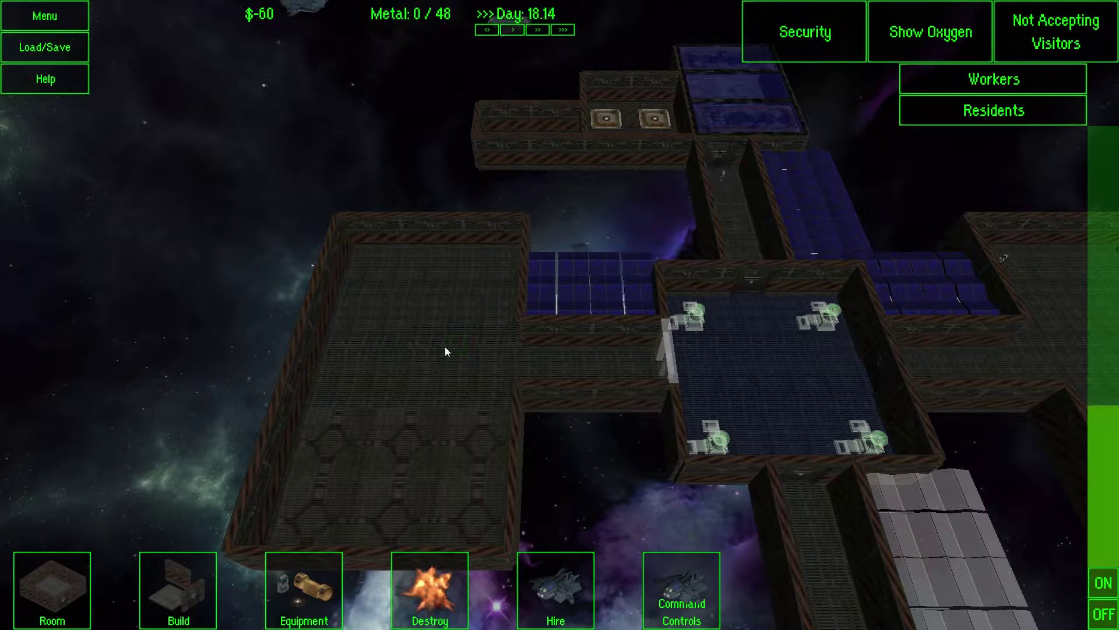
Step: Reselect wall-and-door demolition and pan across the station
key(d)
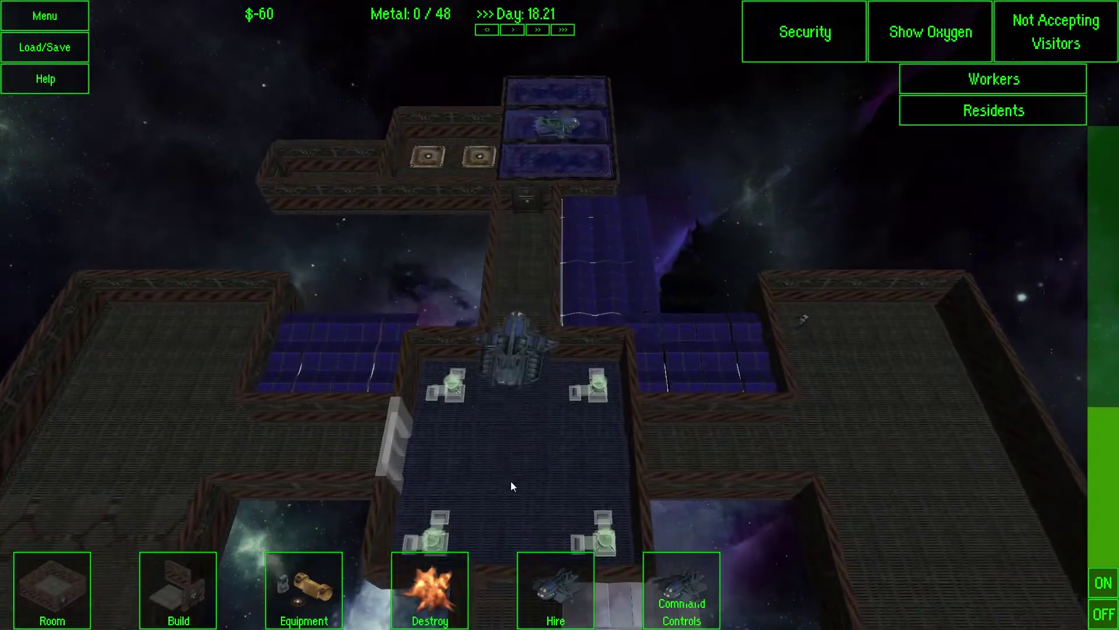
click(447, 554)
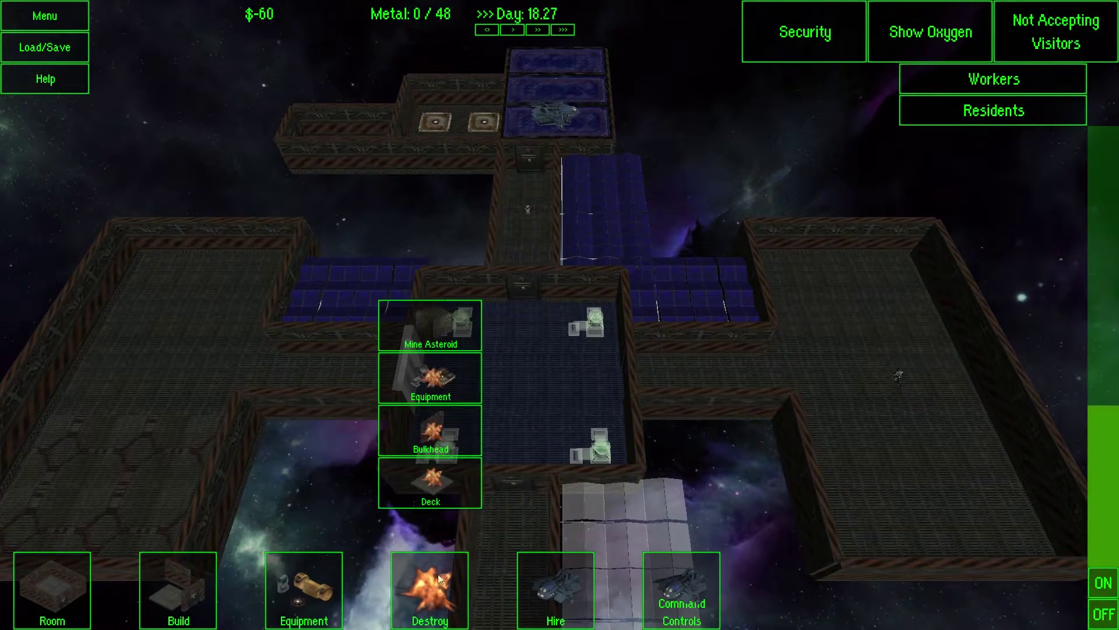
click(454, 420)
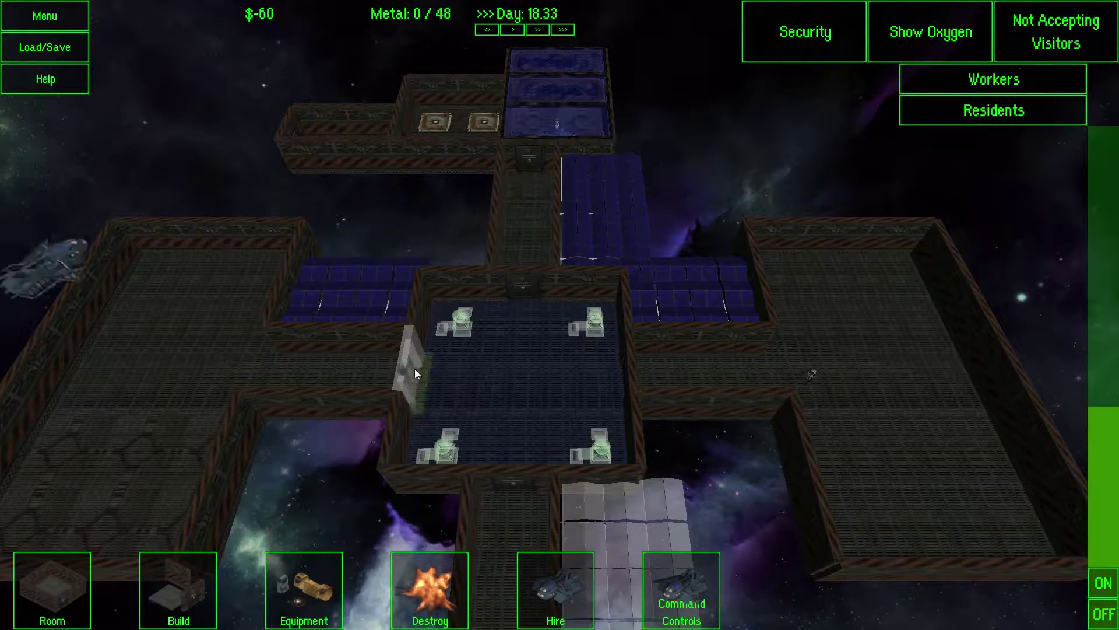
key(d)
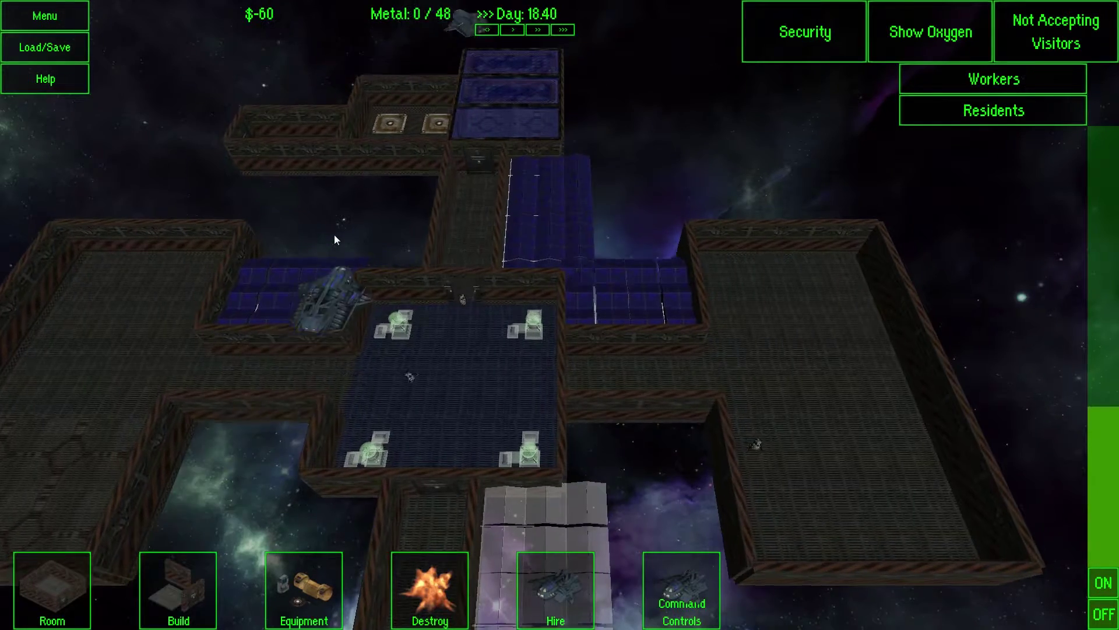
key(w)
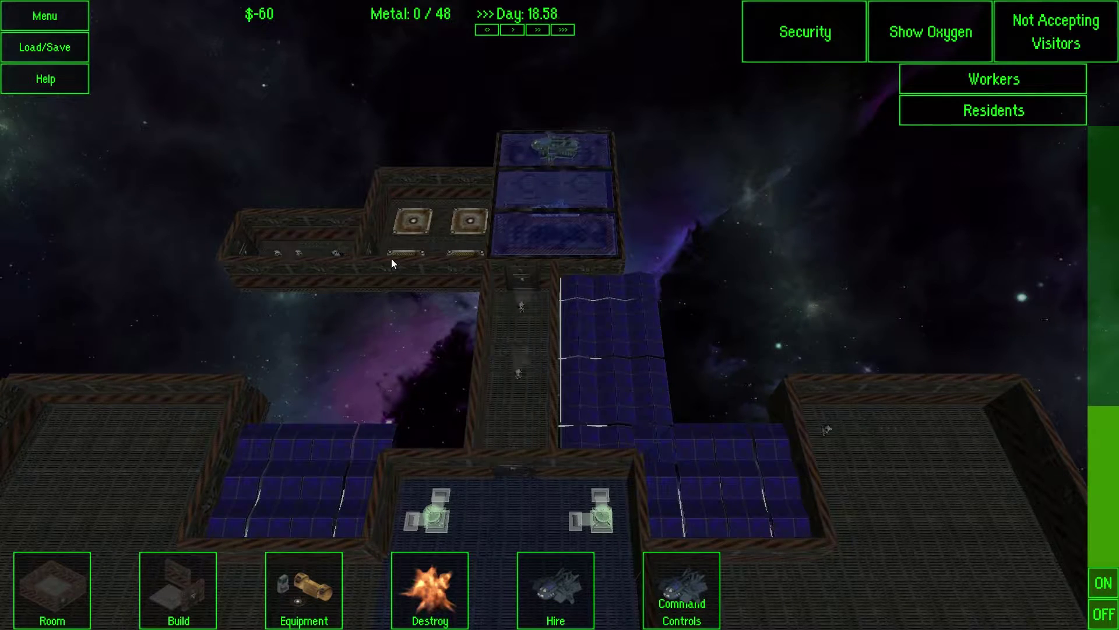
key(w)
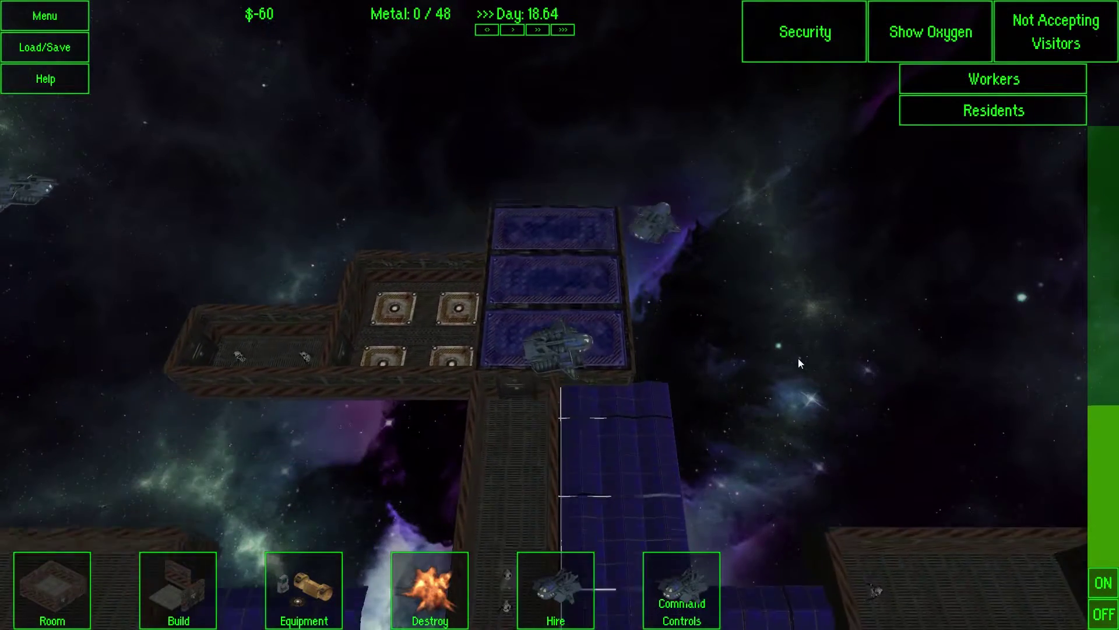
key(s)
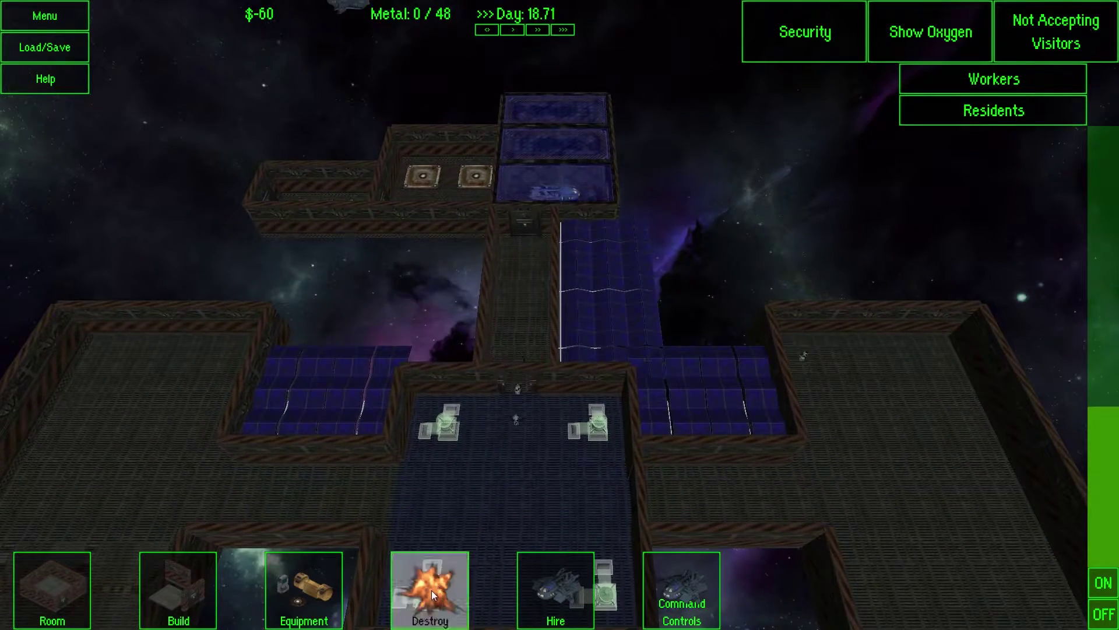
Step: Mark the nearby asteroid's top rows and lower tiles for mining
click(432, 590)
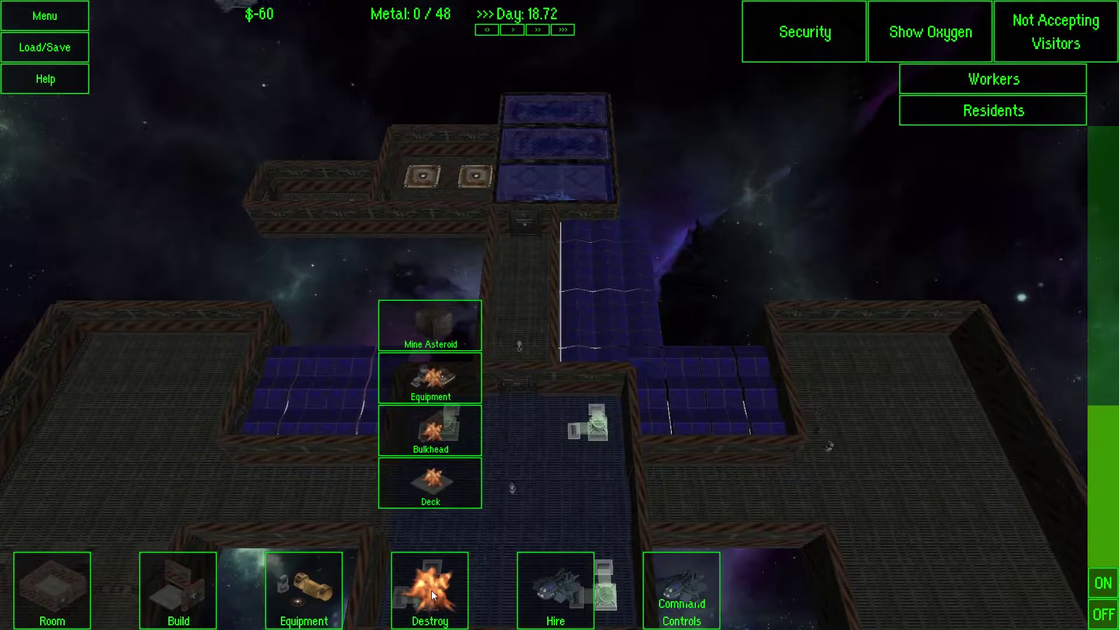
key(a)
click(446, 321)
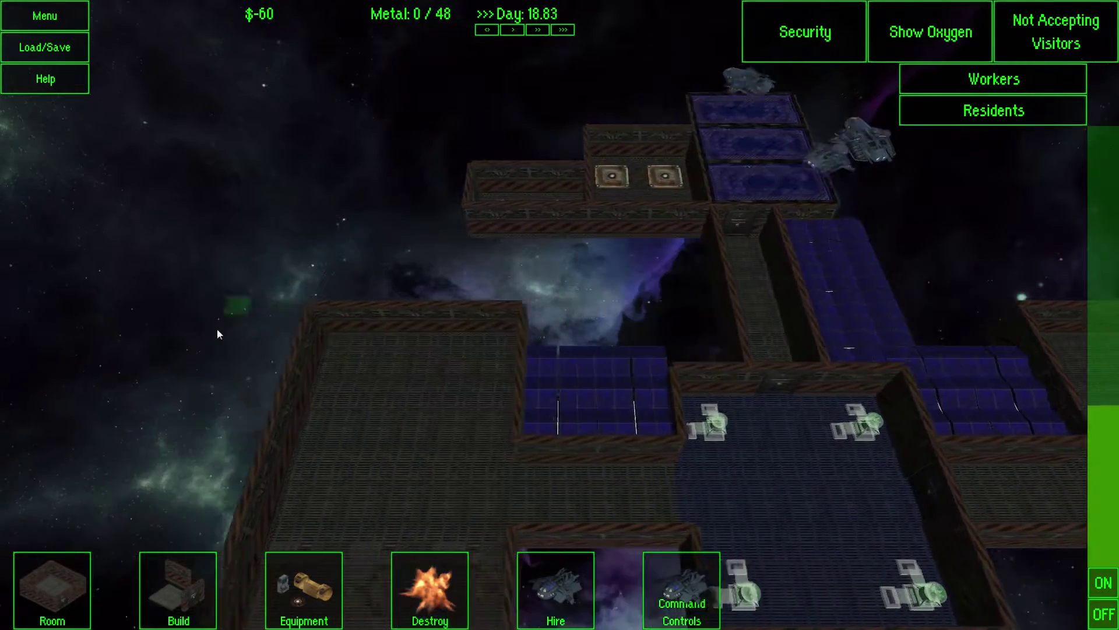
key(a)
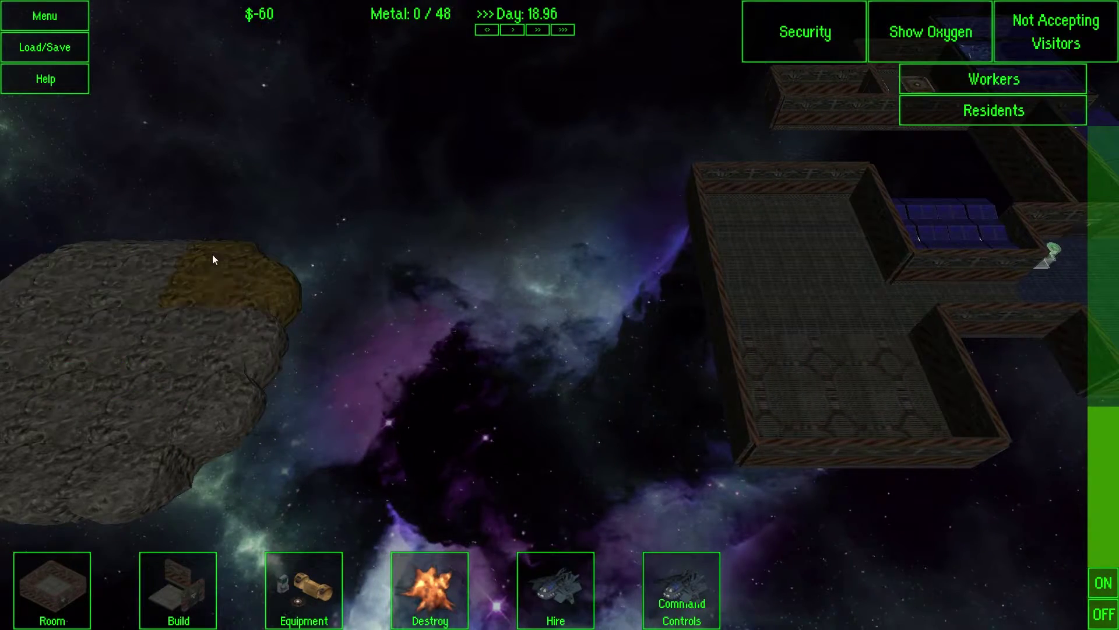
drag(210, 259, 183, 343)
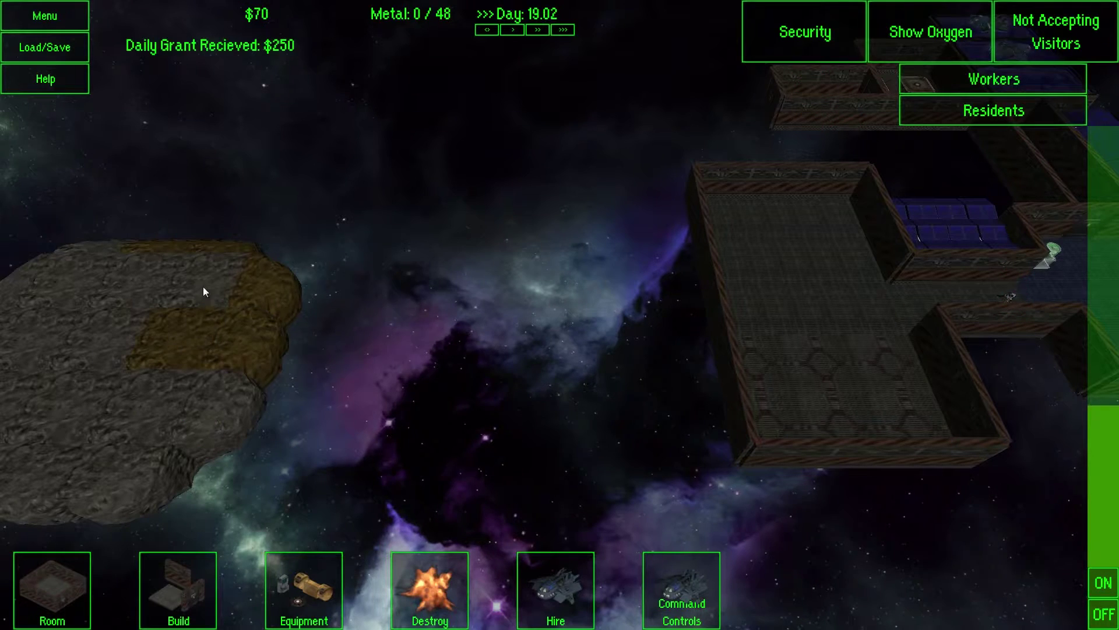
drag(194, 278, 191, 278)
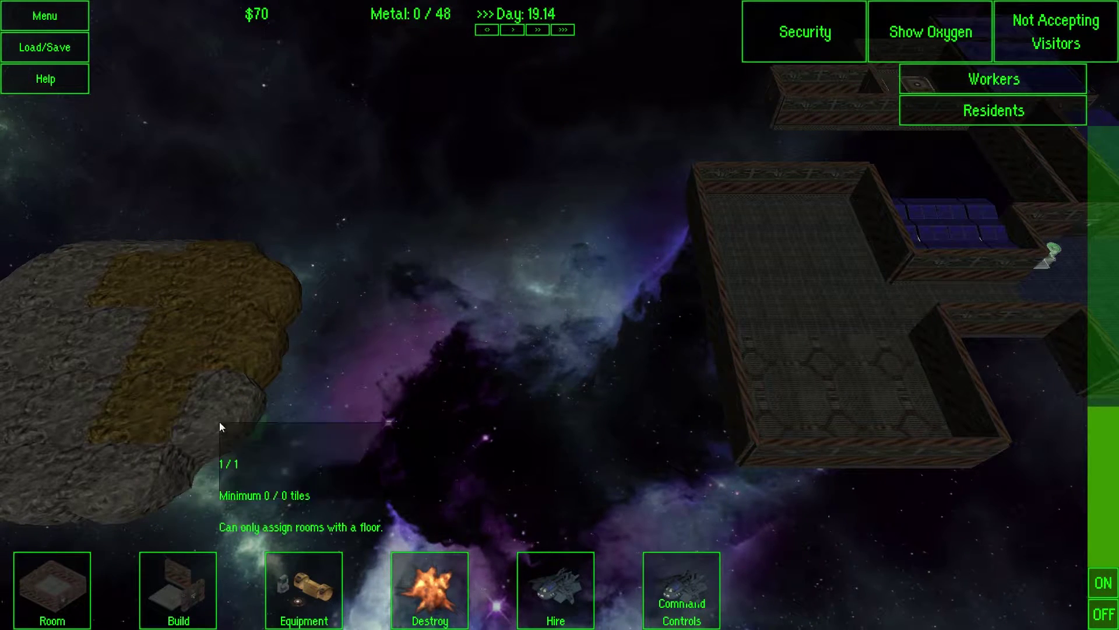
drag(138, 383, 382, 400)
click(1037, 83)
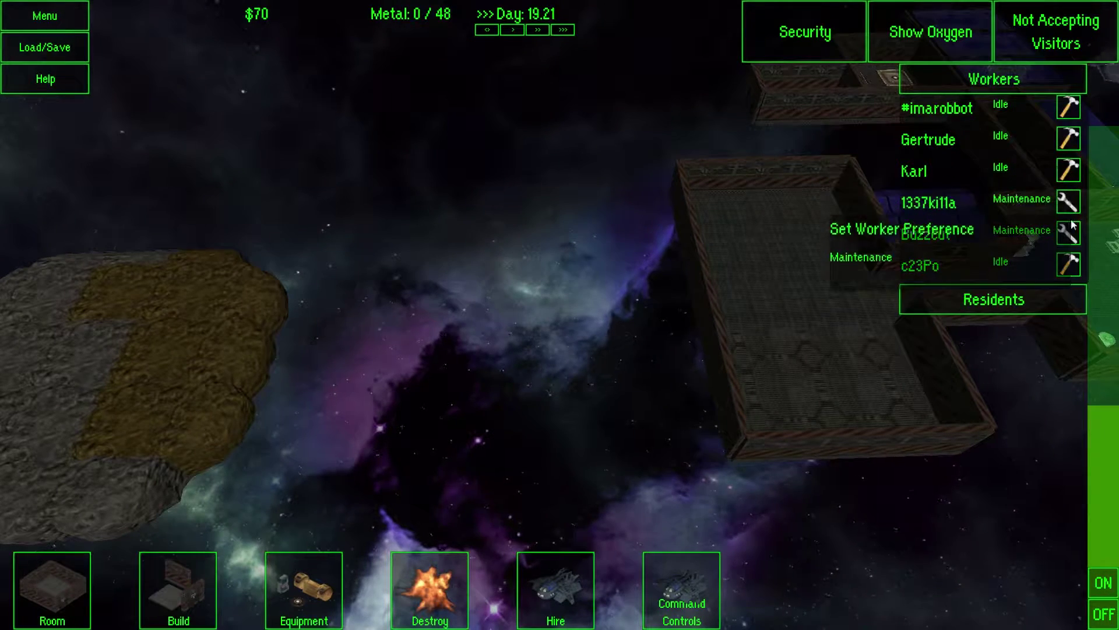
click(1070, 264)
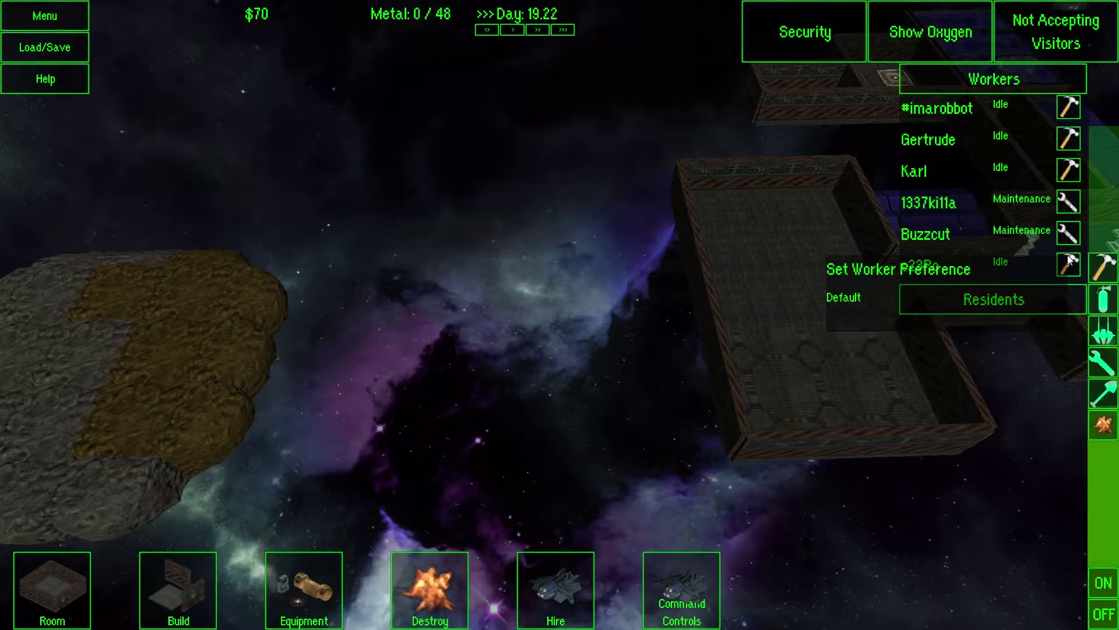
click(1104, 394)
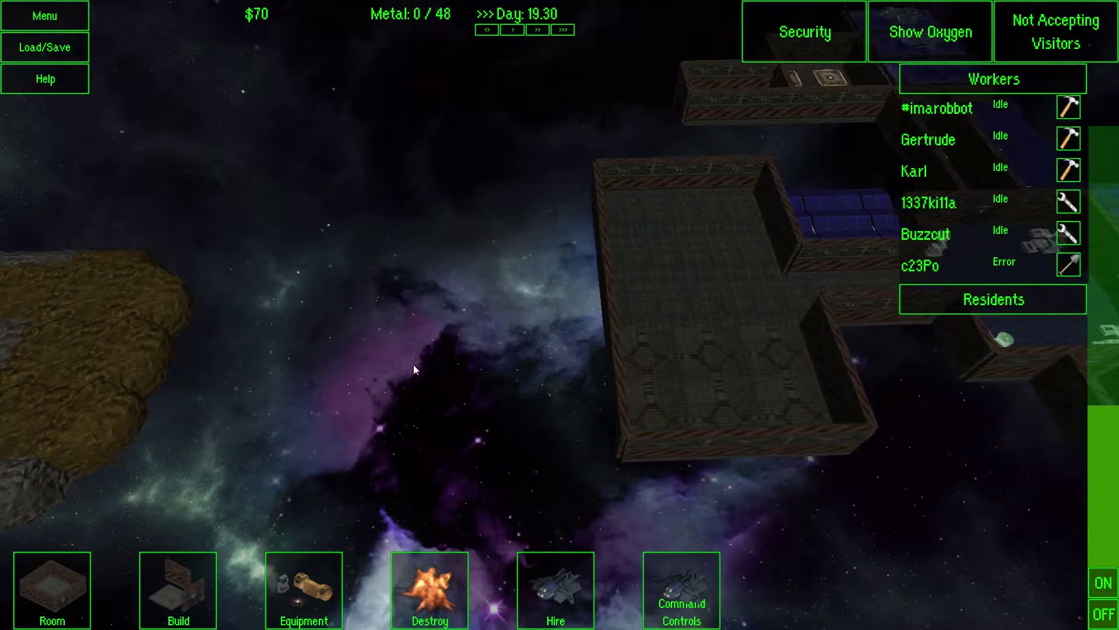
key(d)
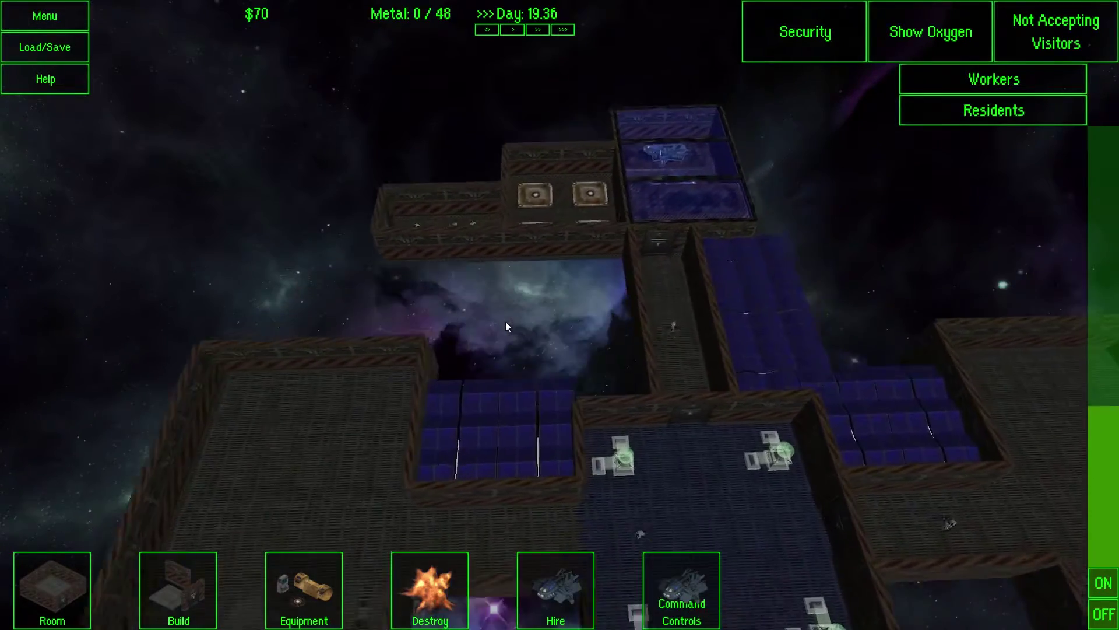
key(w)
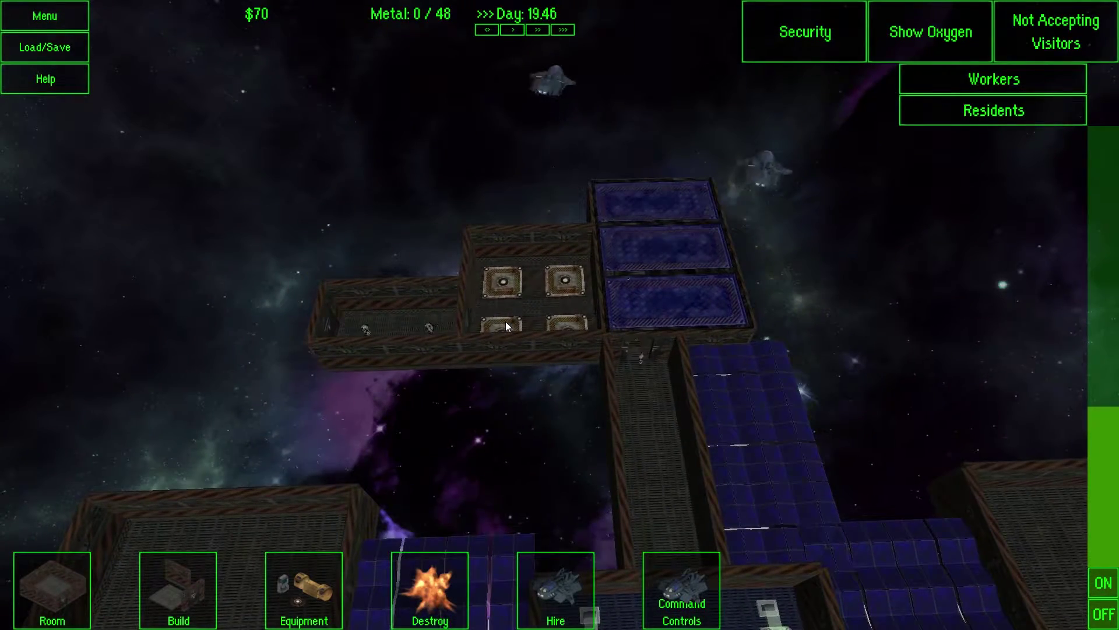
key(s)
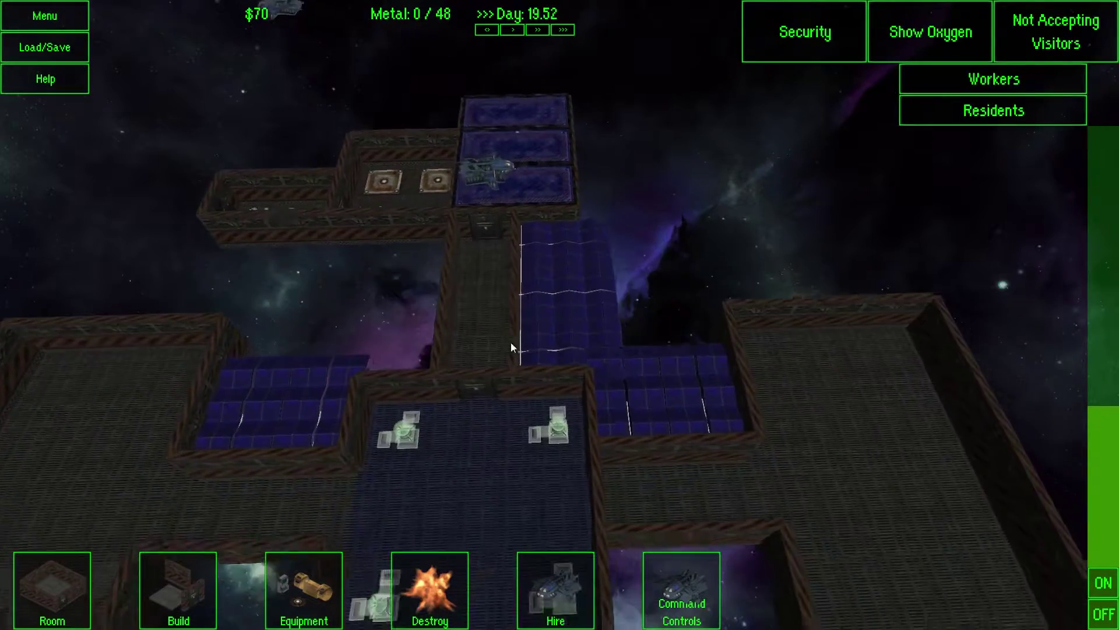
key(a)
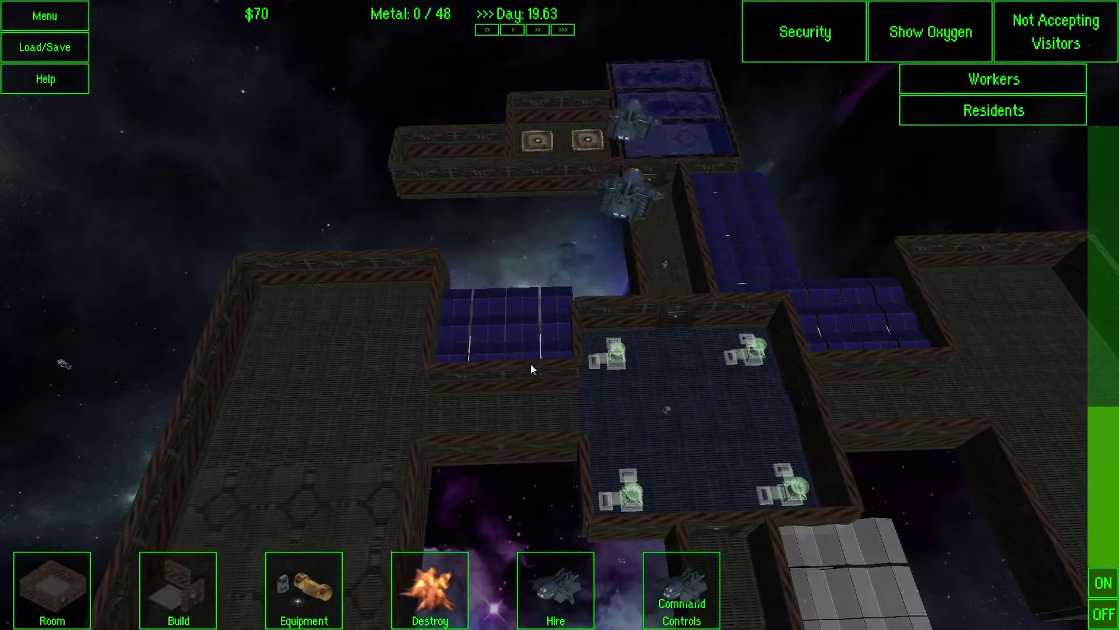
key(s)
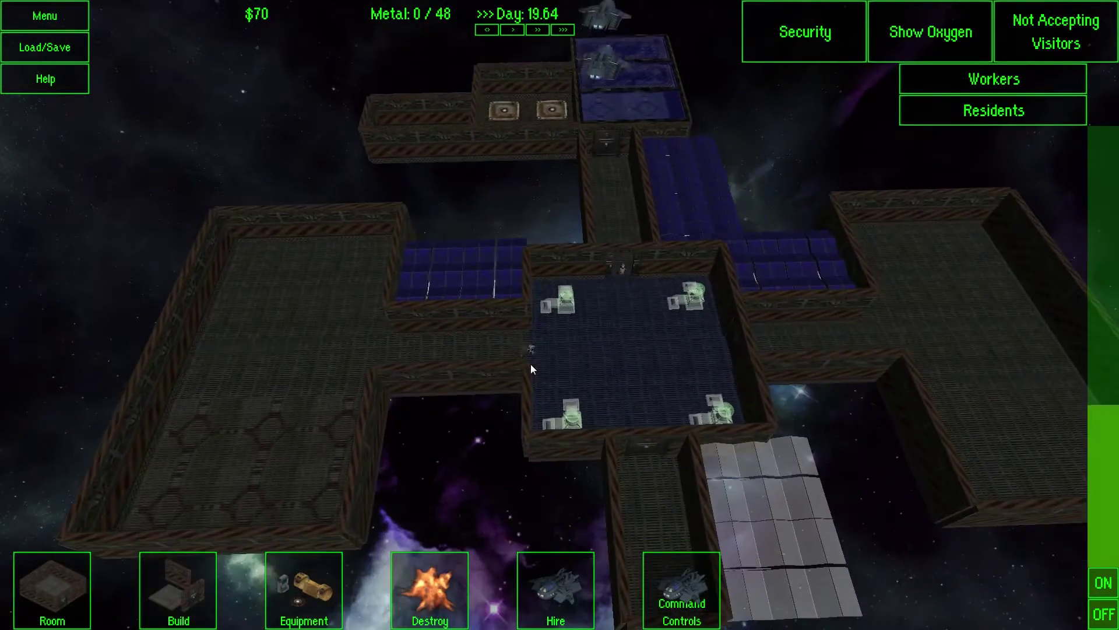
key(w)
key(a)
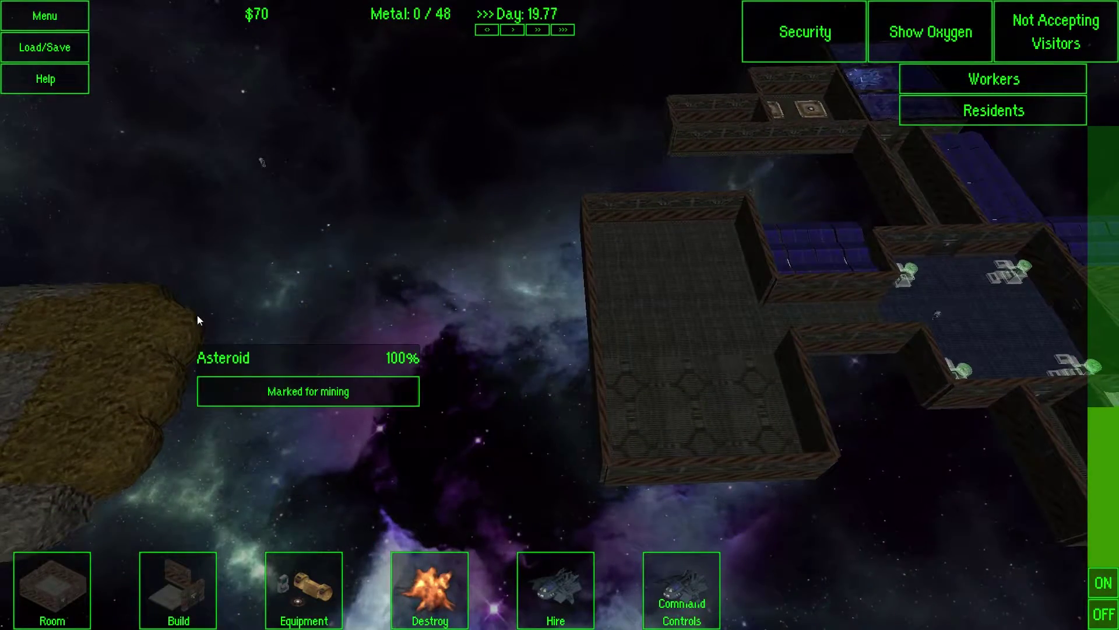
key(d)
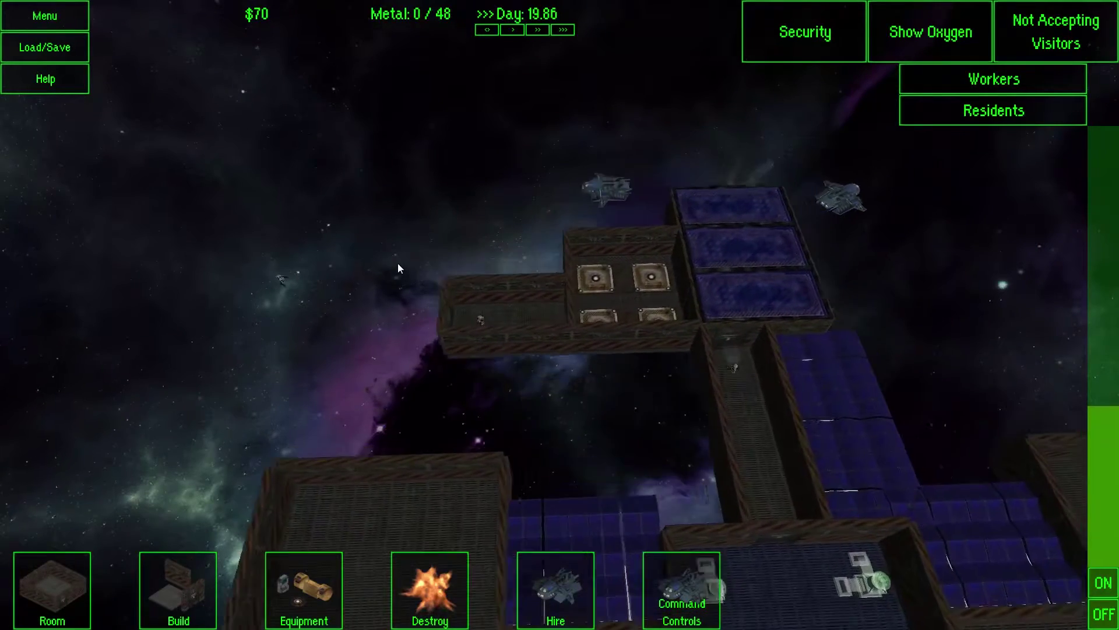
key(d)
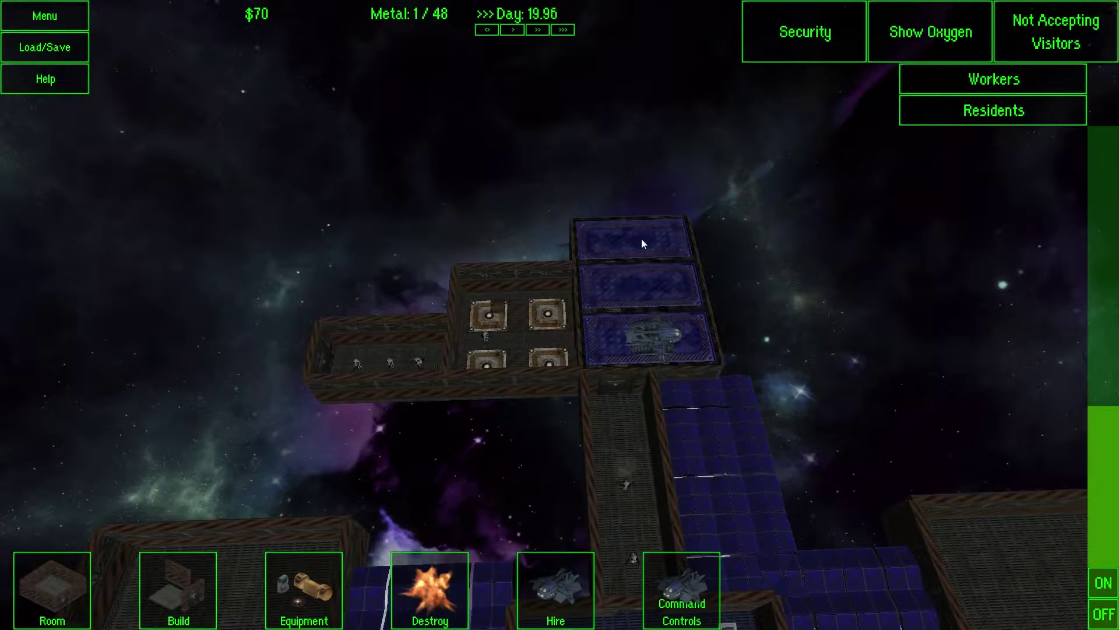
key(s)
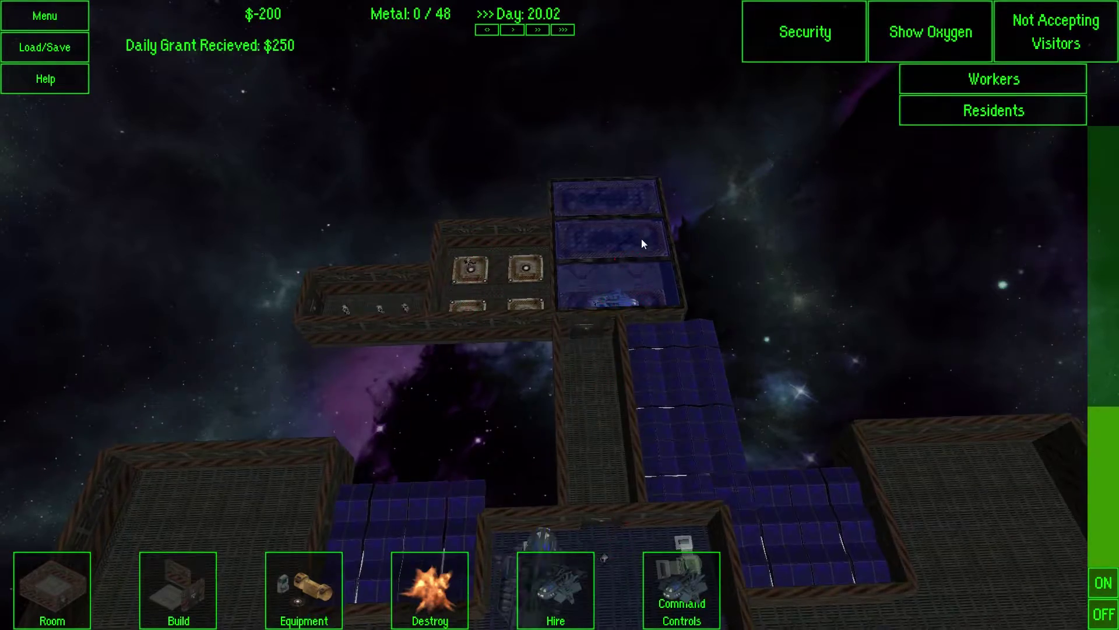
key(s)
key(s)
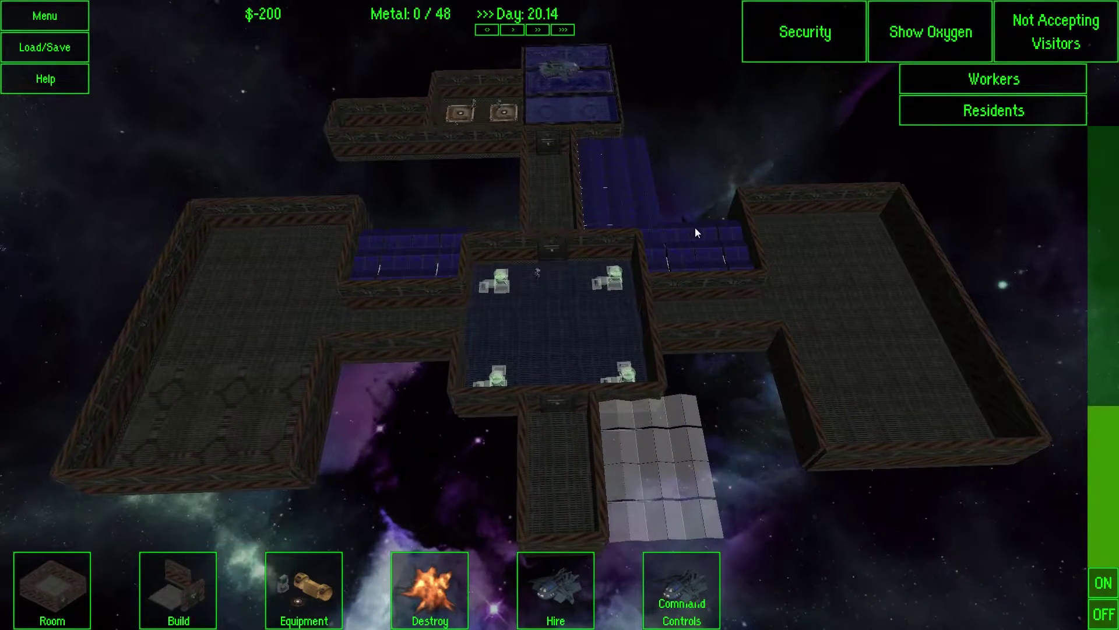
key(a)
key(s)
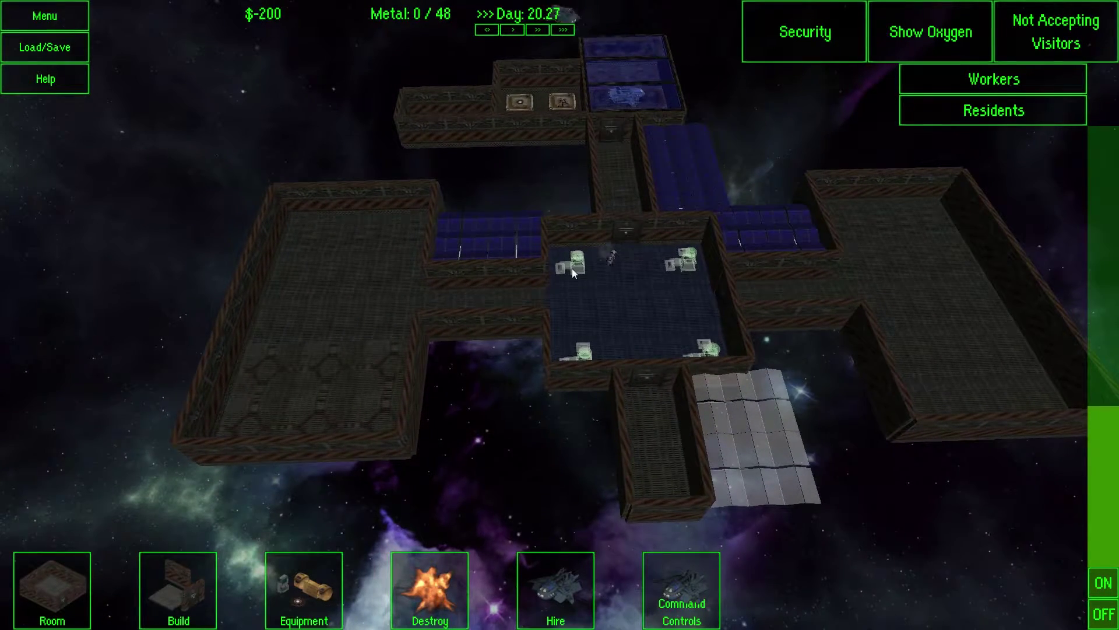
key(a)
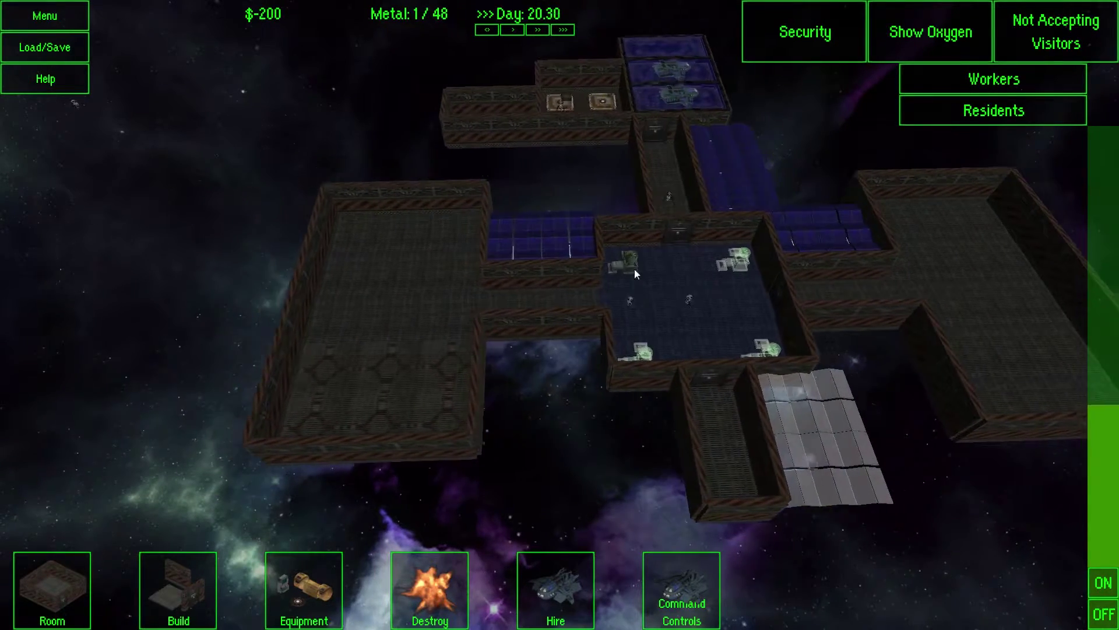
key(w)
key(d)
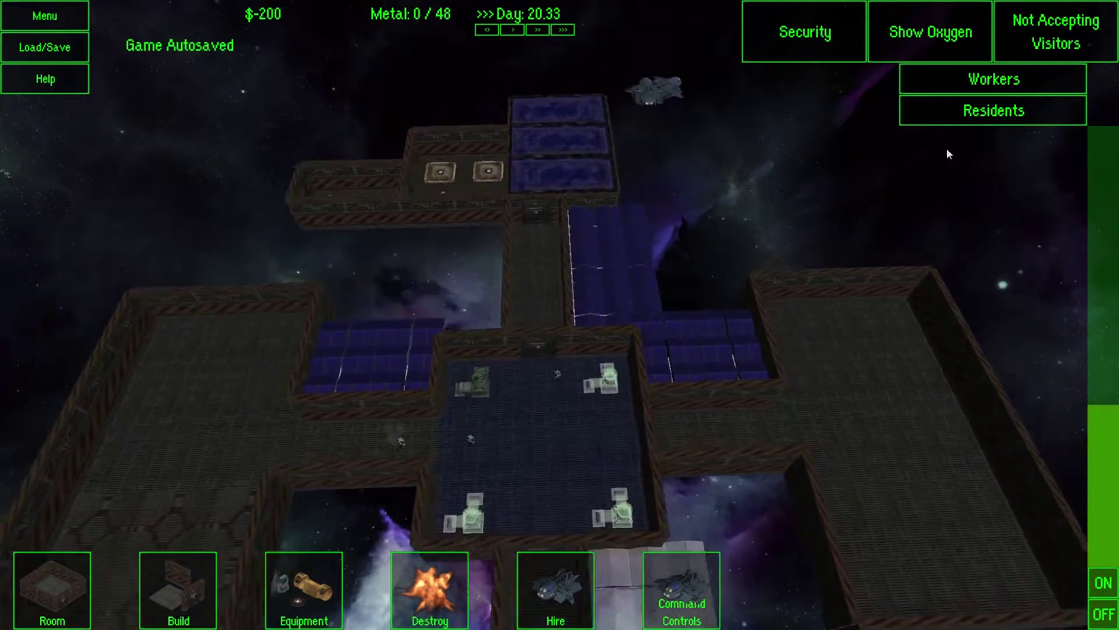
Step: Inspect an oxygen generator's status and turn on the oxygen overlay across the floors
click(480, 374)
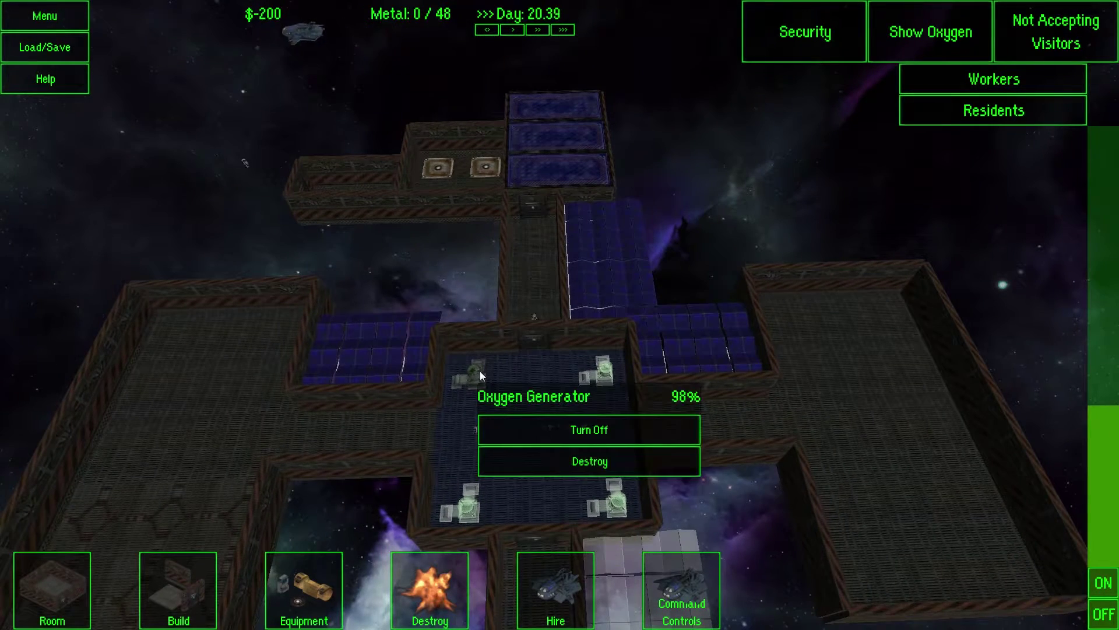
click(921, 32)
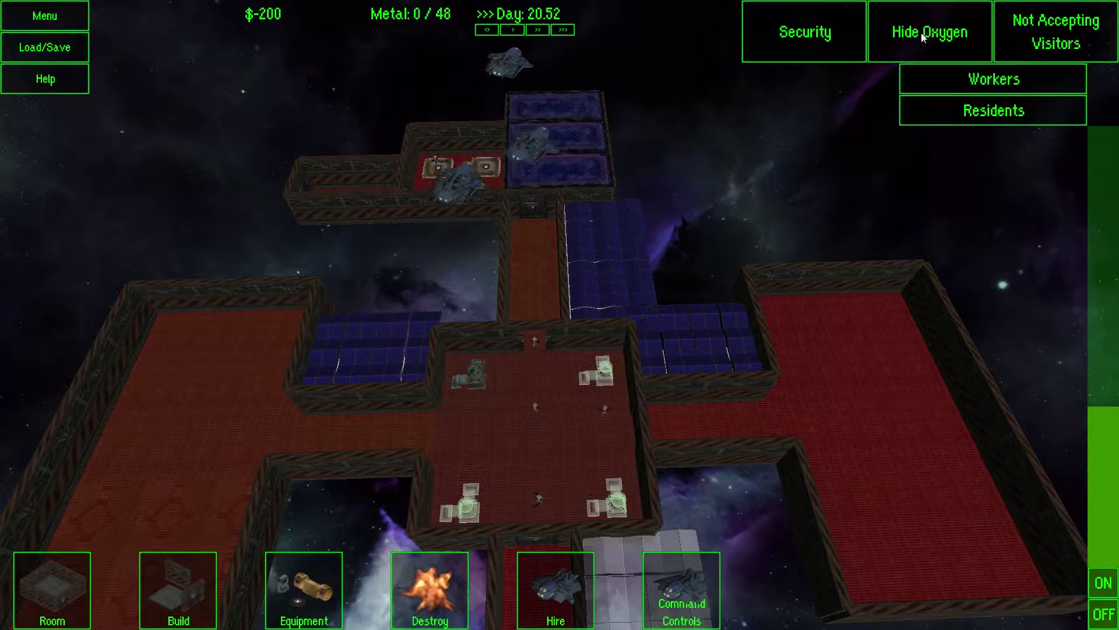
key(w)
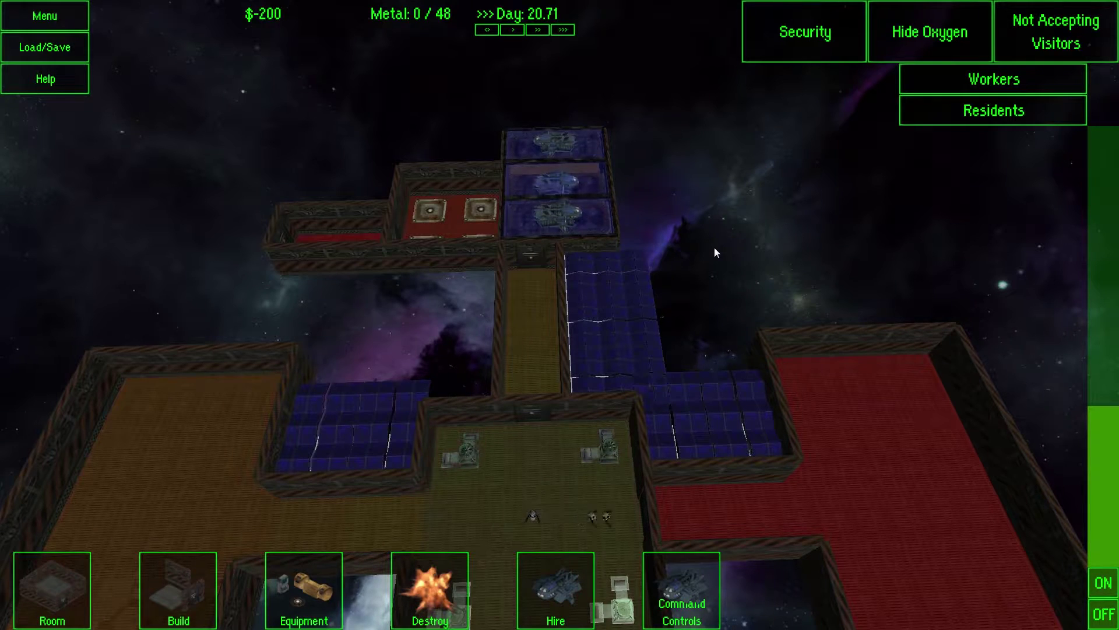
key(w)
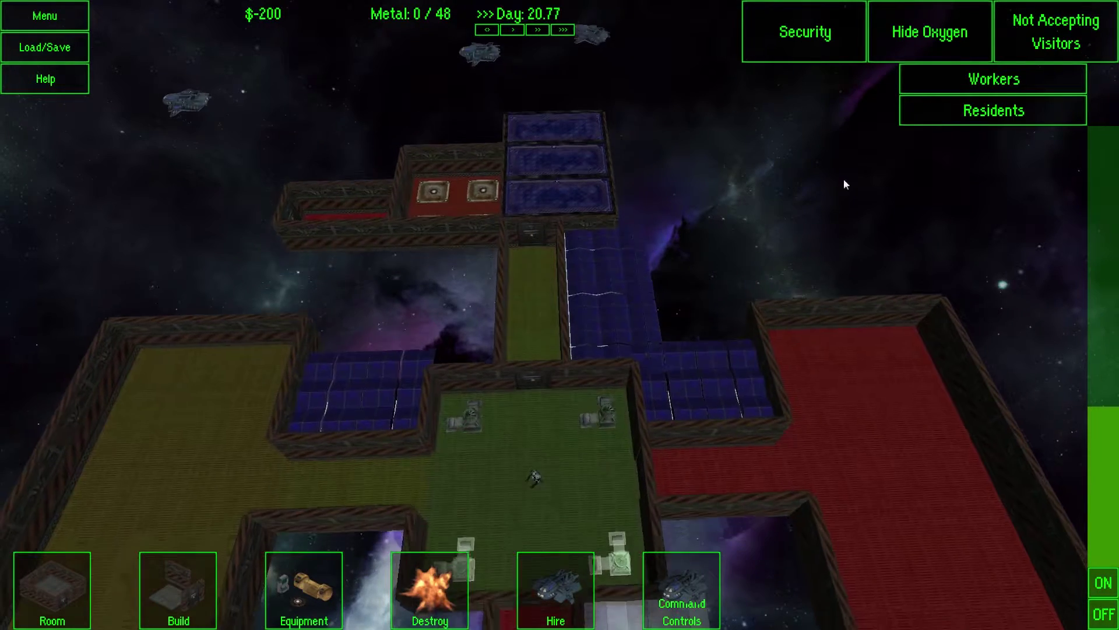
Step: Pick the food replicator, then designate the left room as a Living Area
click(288, 595)
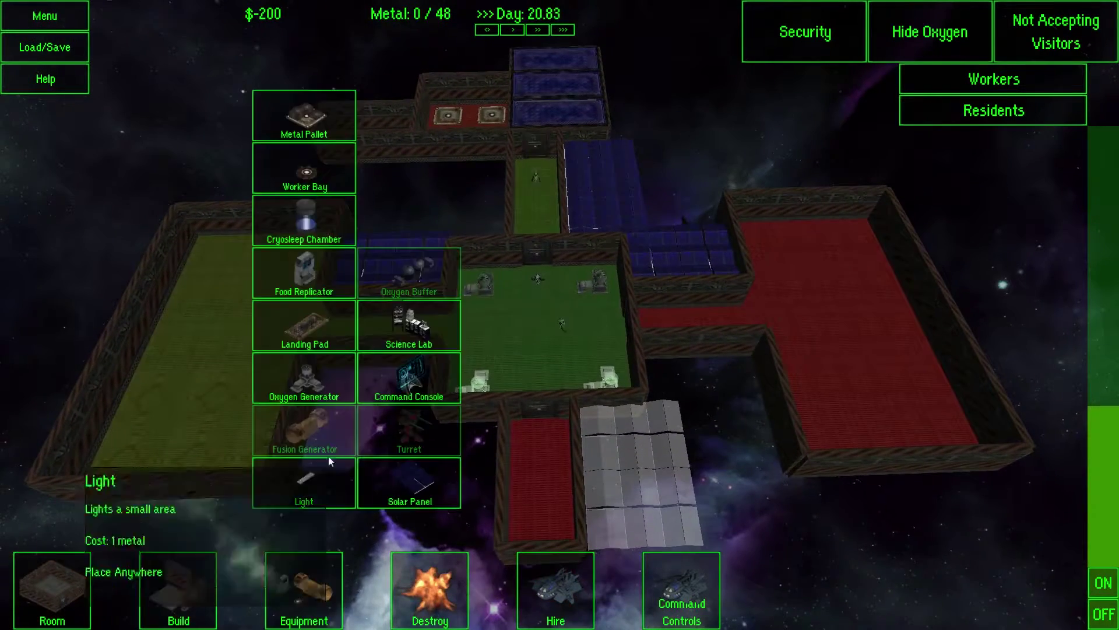
click(304, 272)
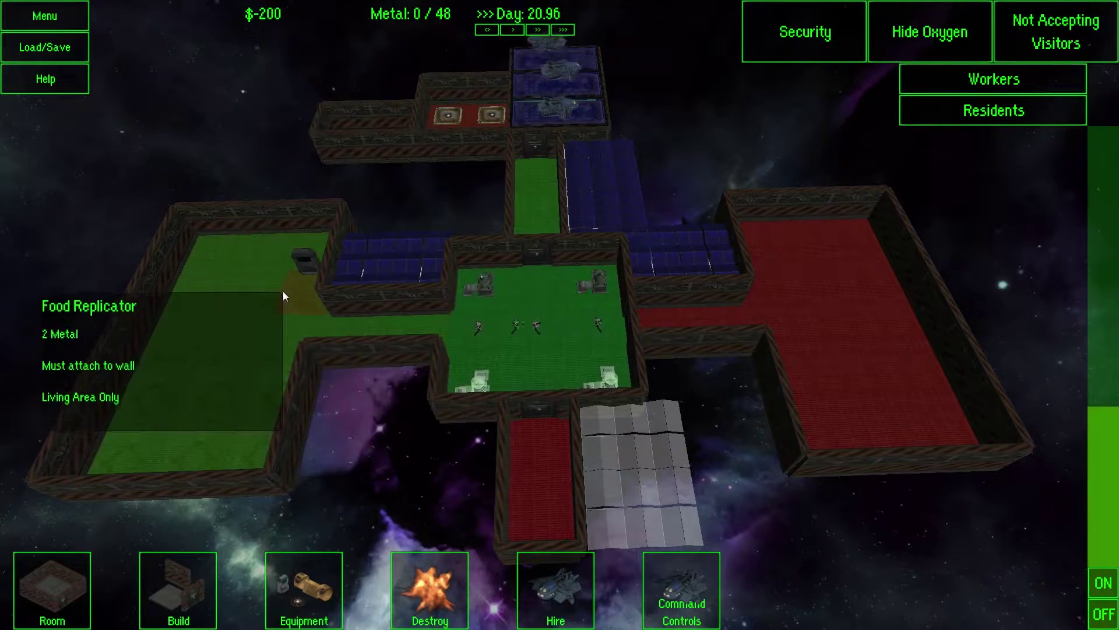
key(a)
key(w)
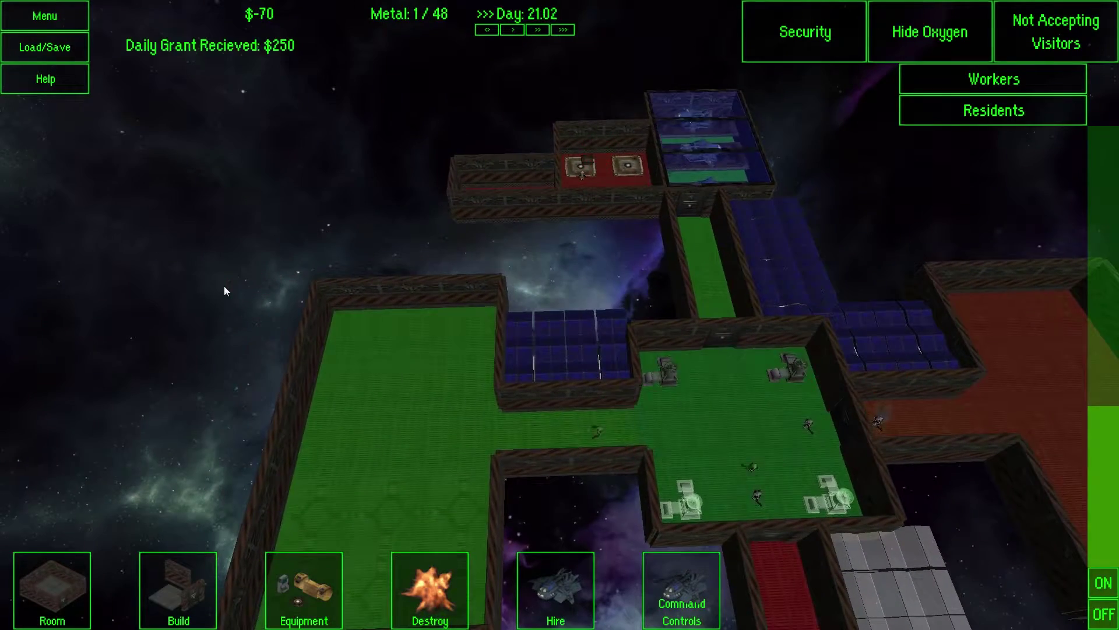
click(74, 585)
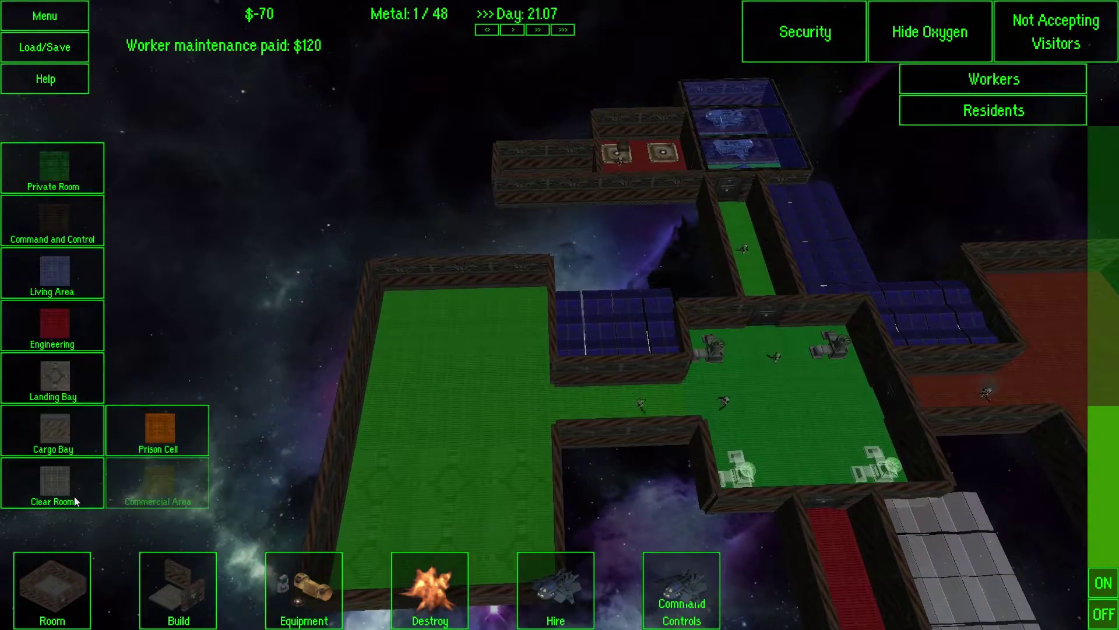
click(43, 281)
click(462, 331)
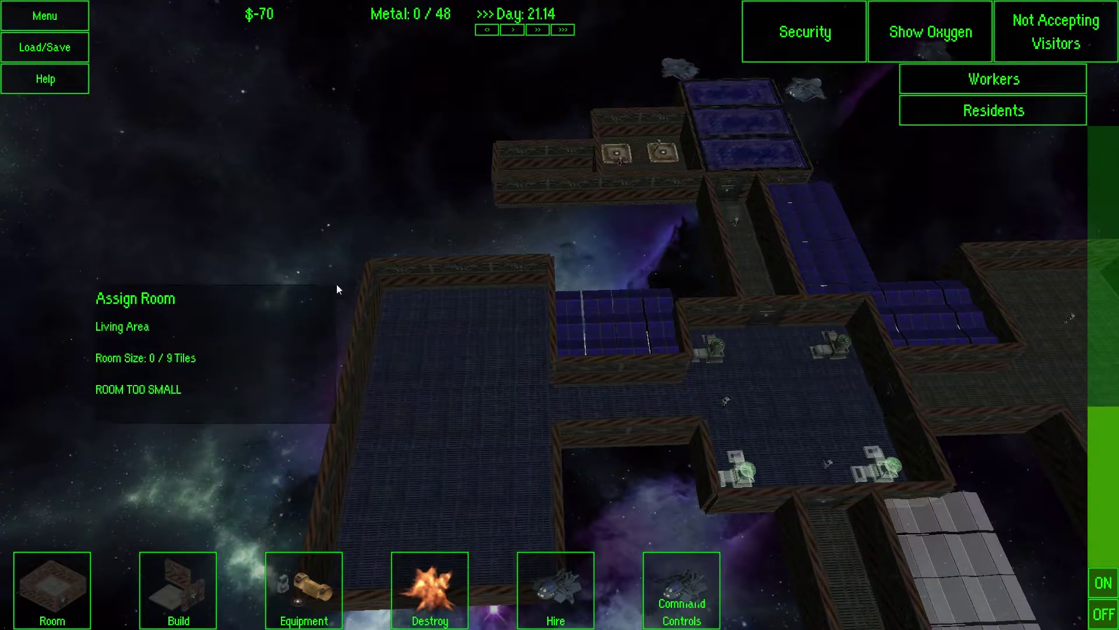
right_click(306, 261)
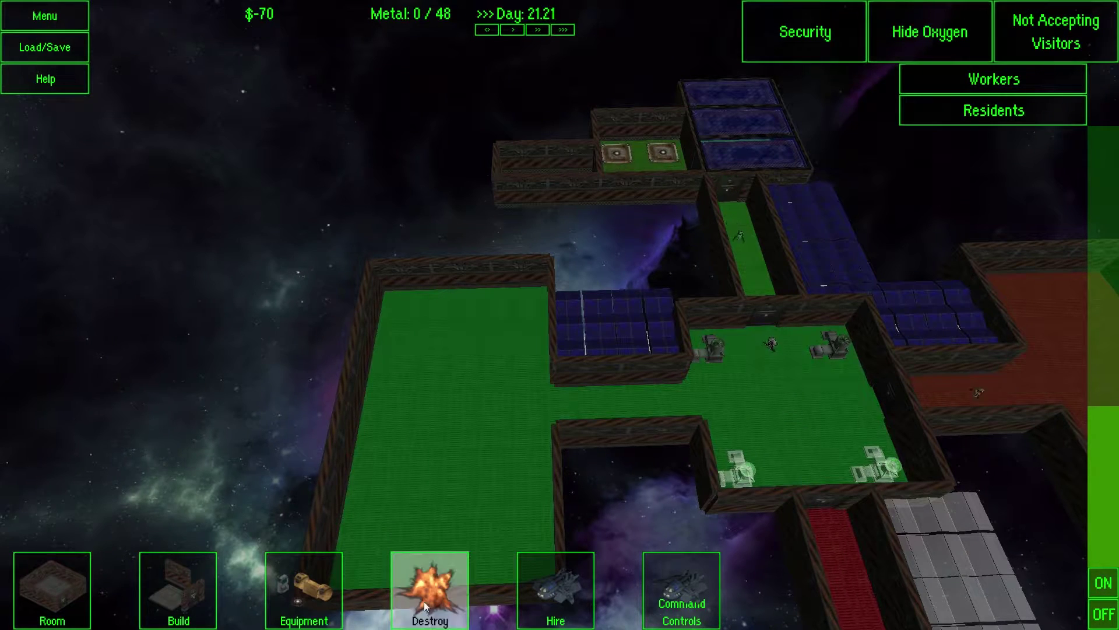
Step: Place a second food replicator on the left room's back wall
click(308, 611)
click(305, 271)
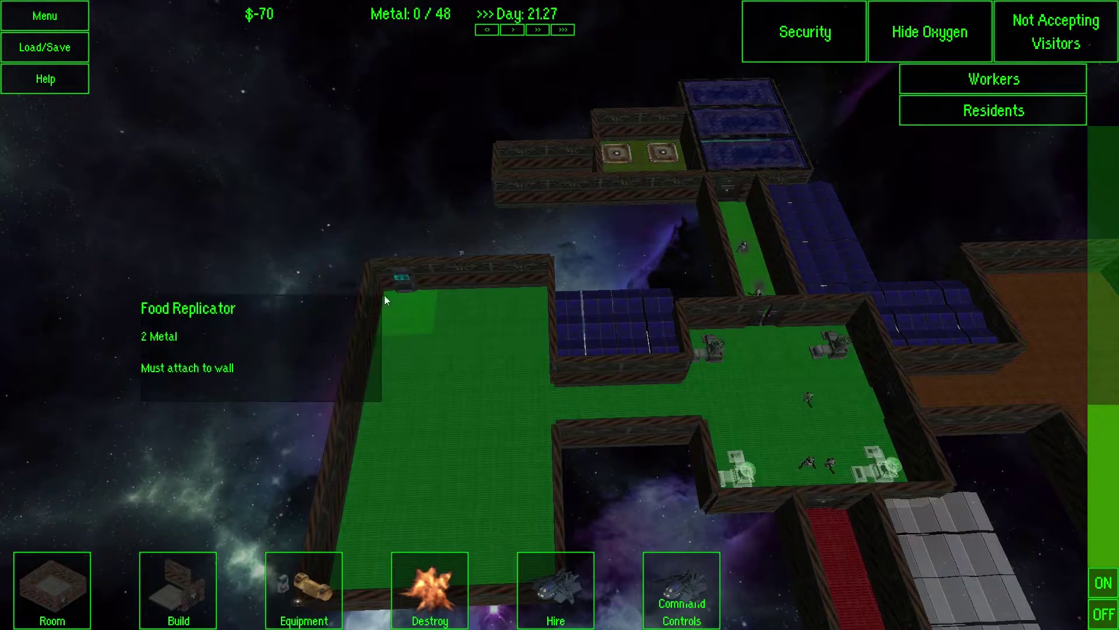
click(527, 315)
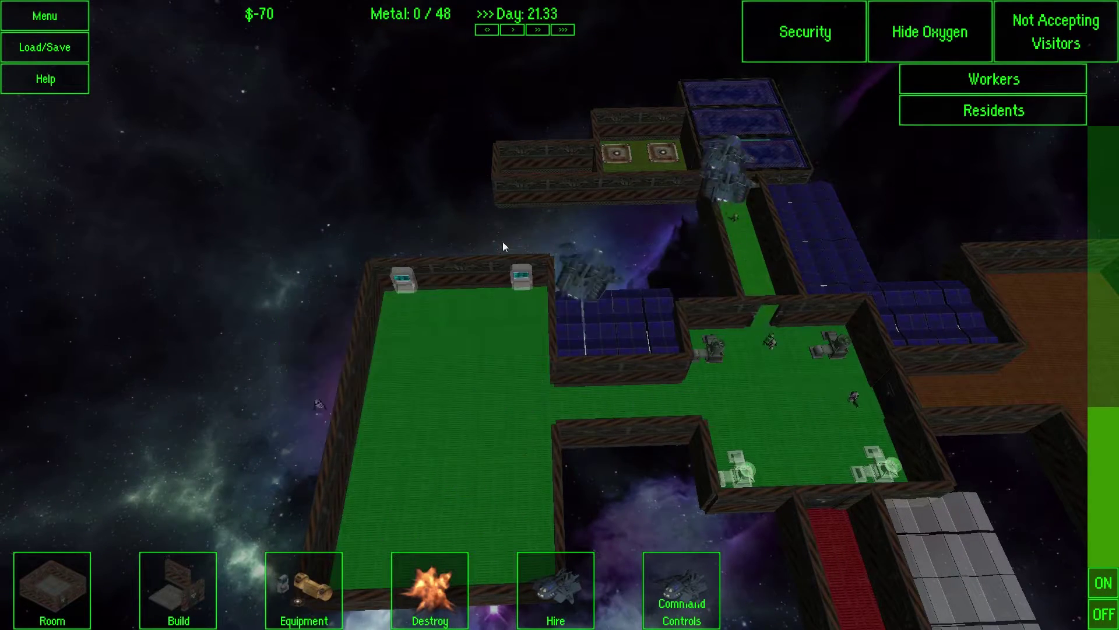
Step: Place a rotated row of cryosleep chambers along the left wall
click(289, 587)
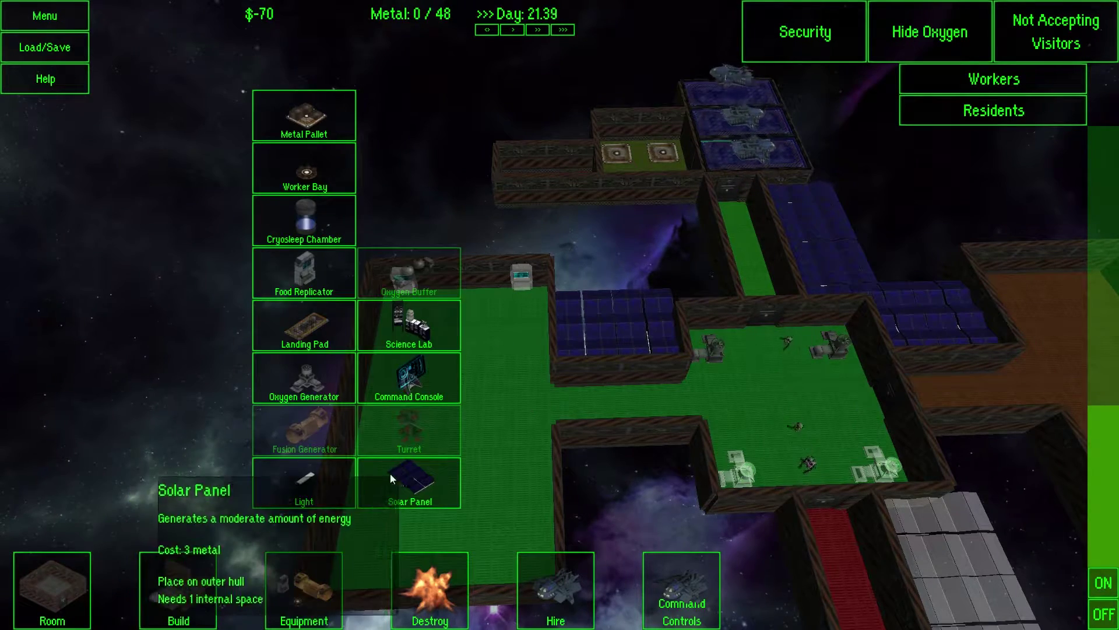
click(306, 226)
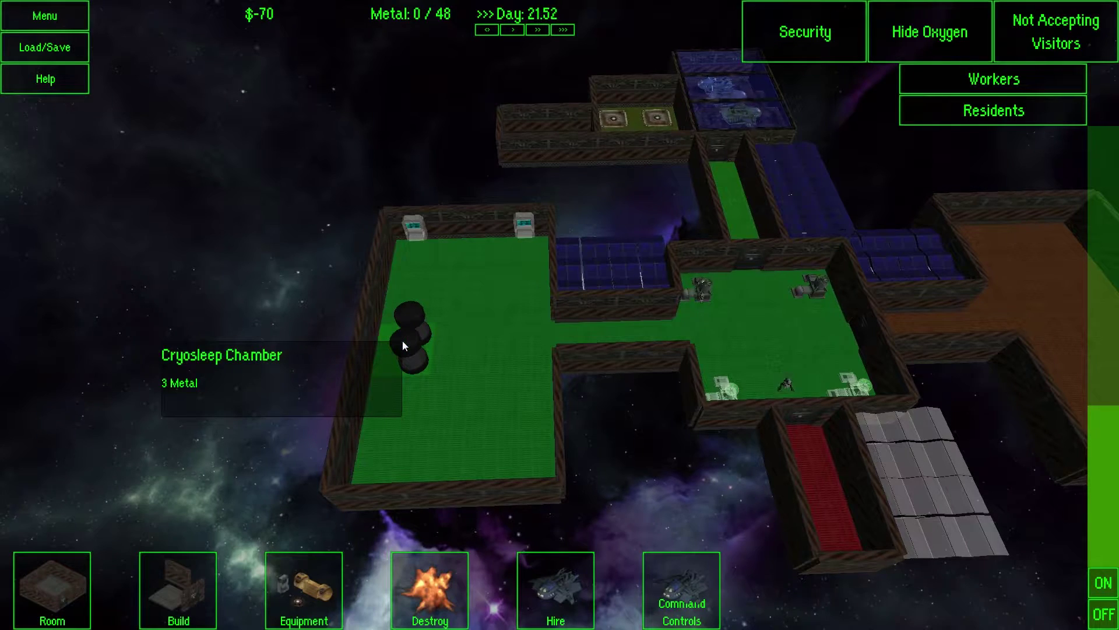
key(r)
click(398, 343)
click(402, 300)
key(w)
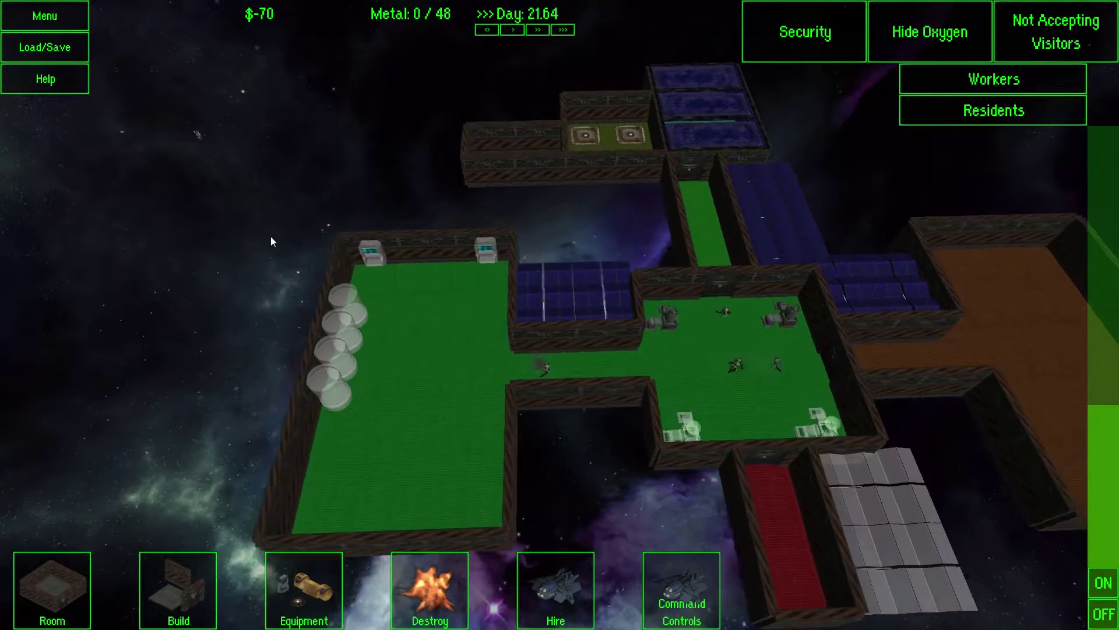
key(a)
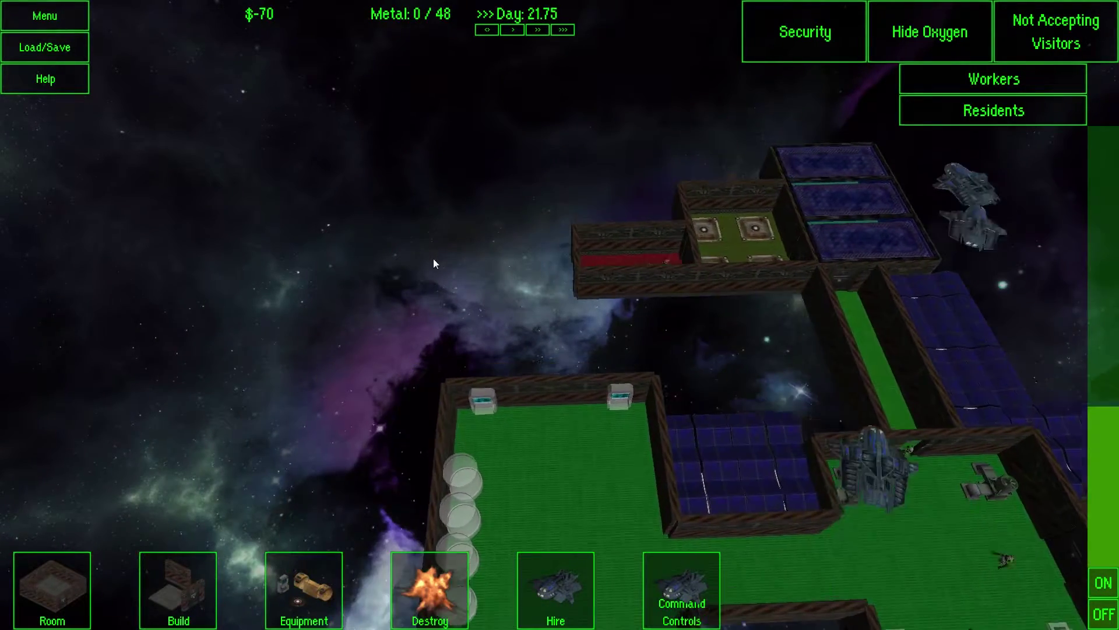
key(w)
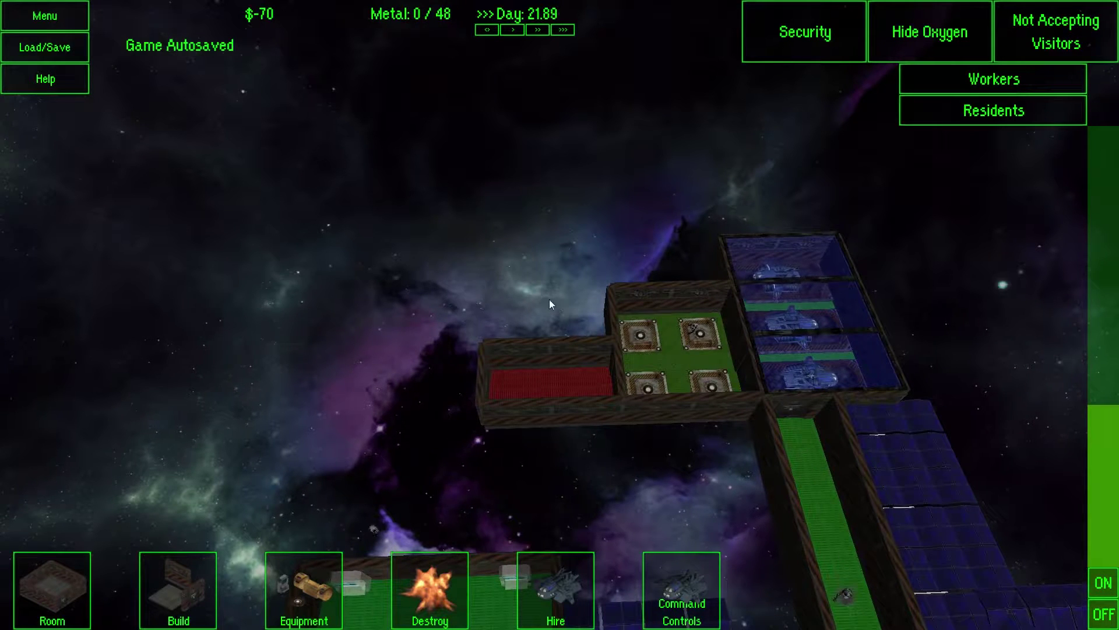
Step: Link one door to a second door, cancelling an extra link attempt
click(617, 386)
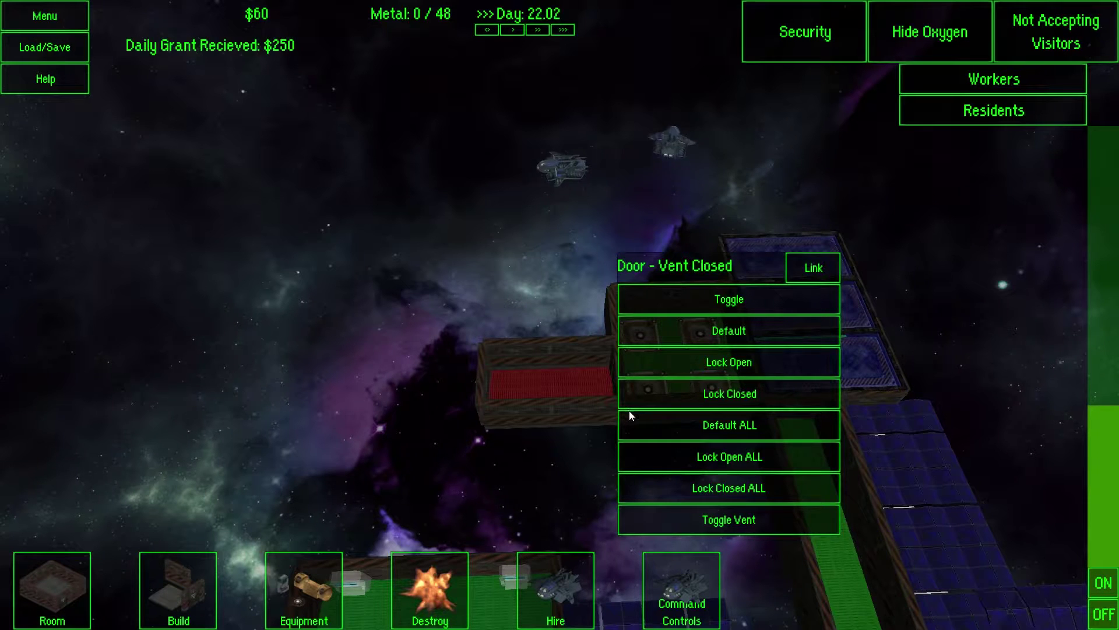
click(651, 335)
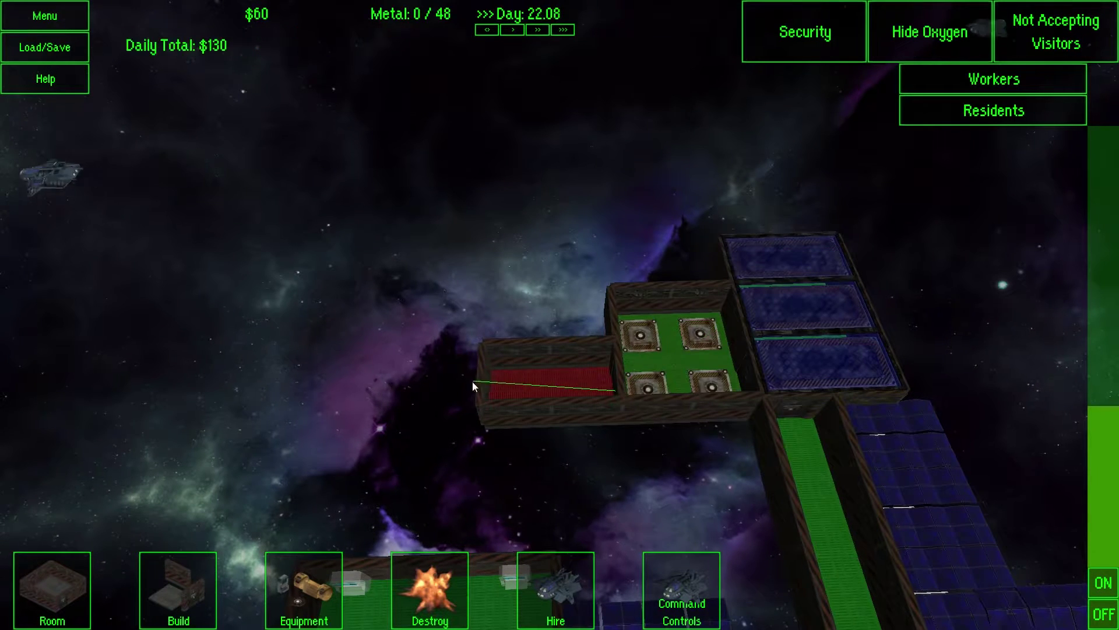
click(486, 389)
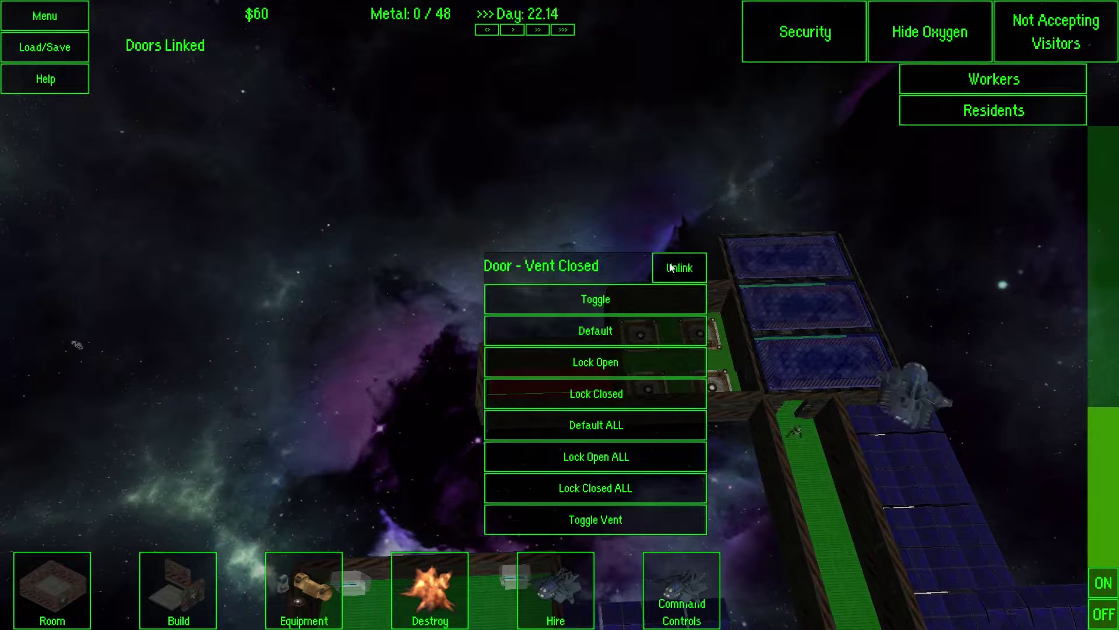
click(740, 333)
click(755, 376)
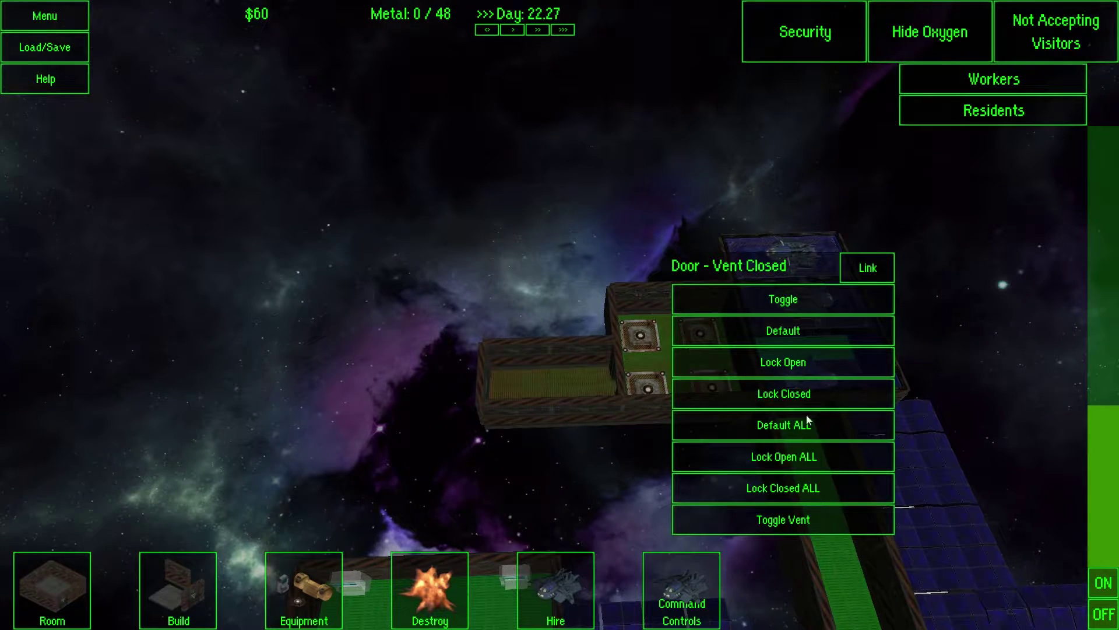
click(857, 266)
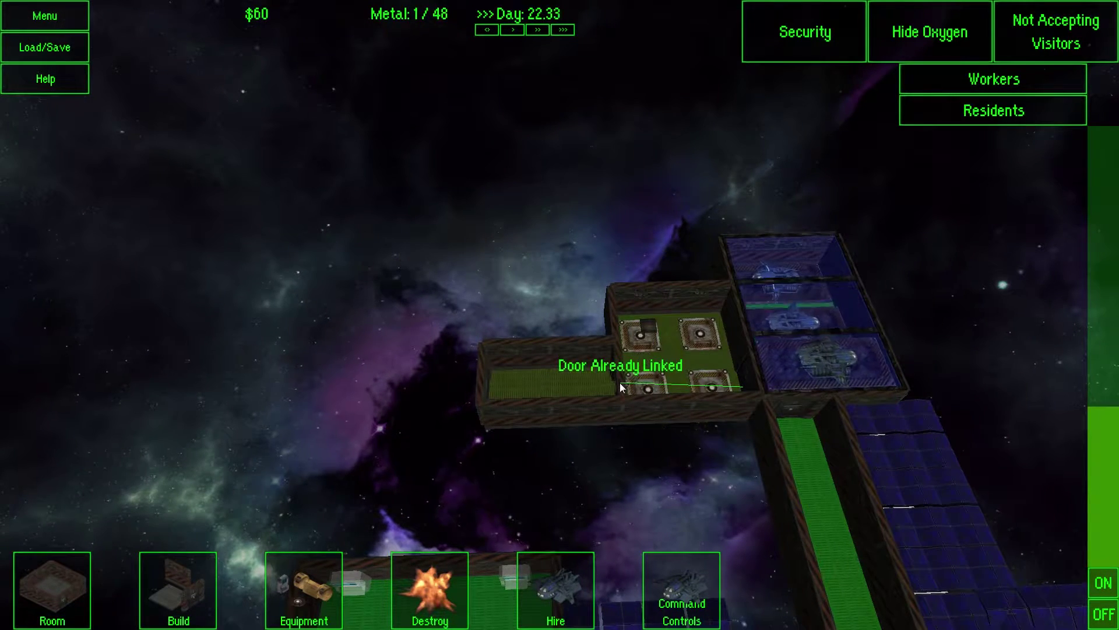
right_click(521, 262)
Step: Set an idle worker's job preference to Mine in the Workers list
key(s)
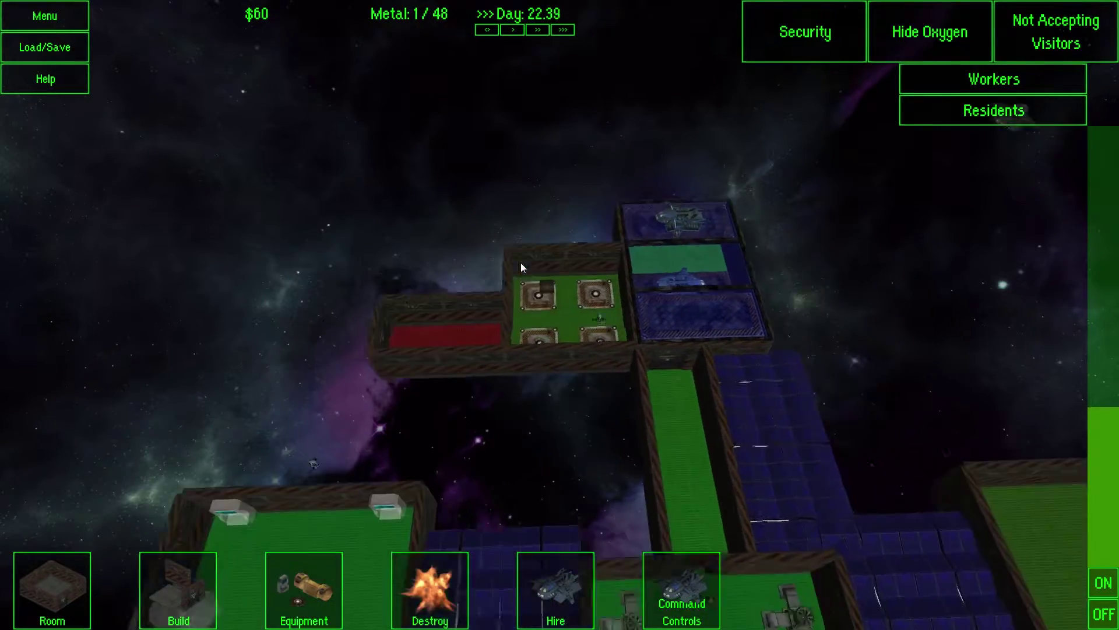
key(a)
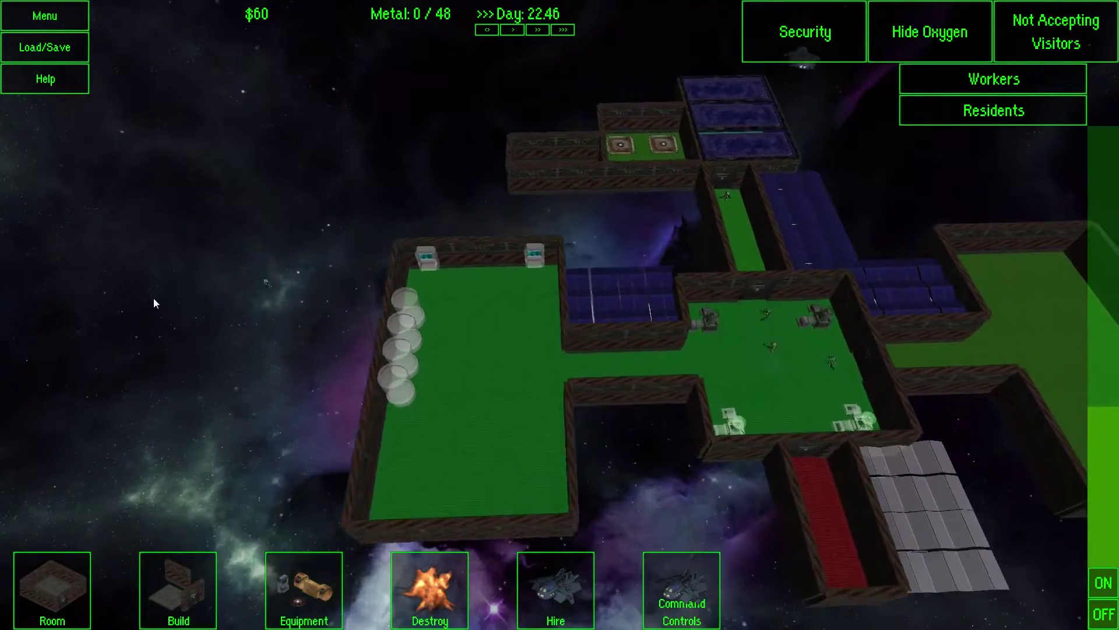
click(993, 79)
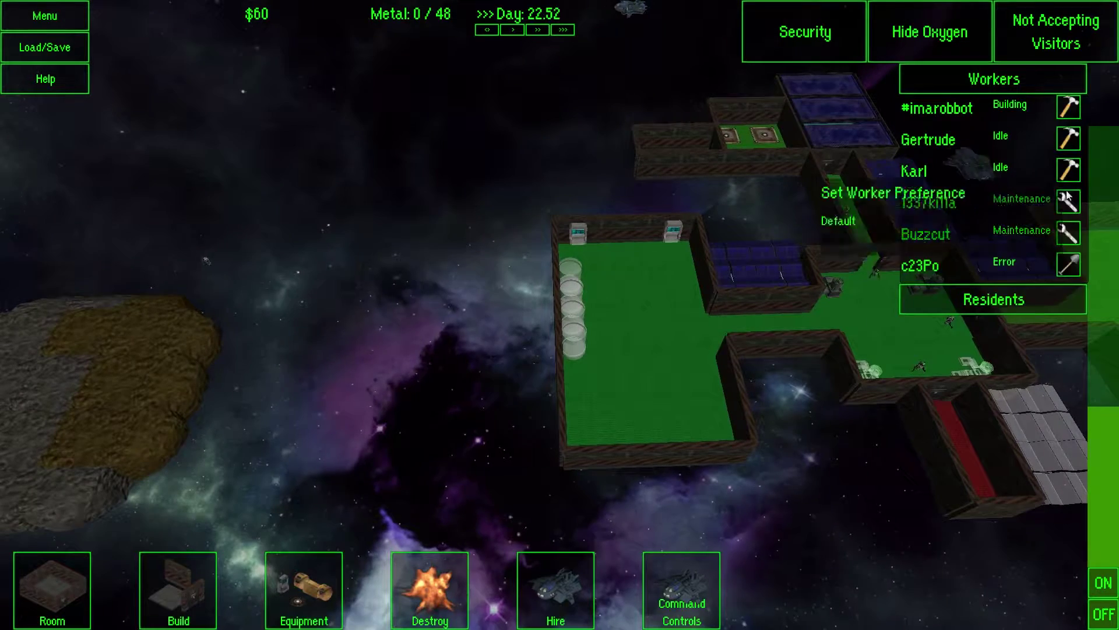
click(1069, 170)
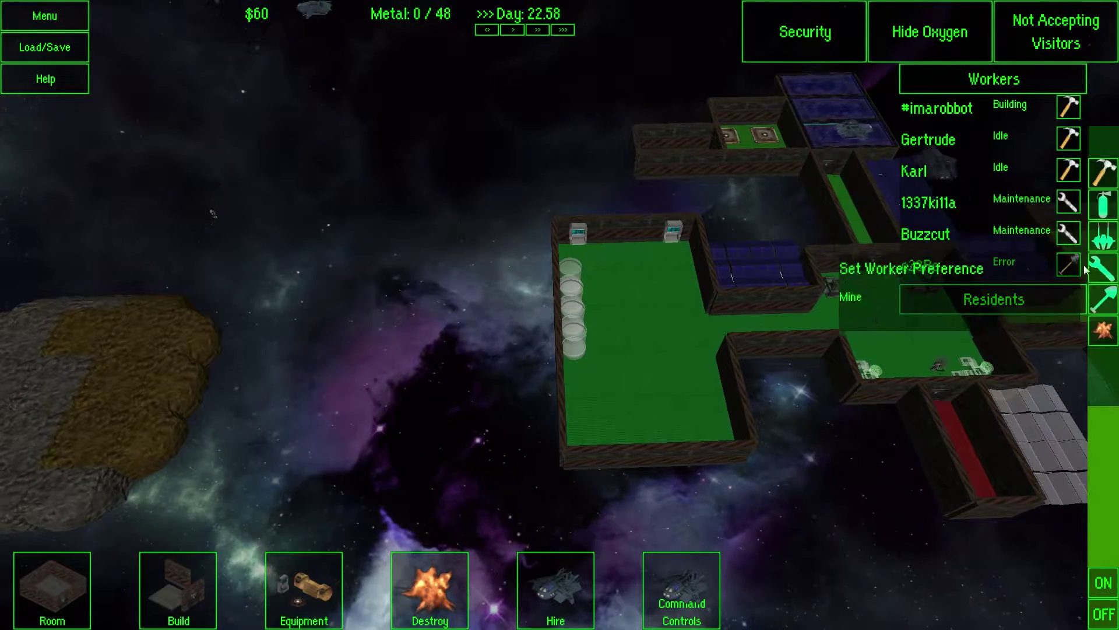
click(1100, 299)
click(427, 177)
key(d)
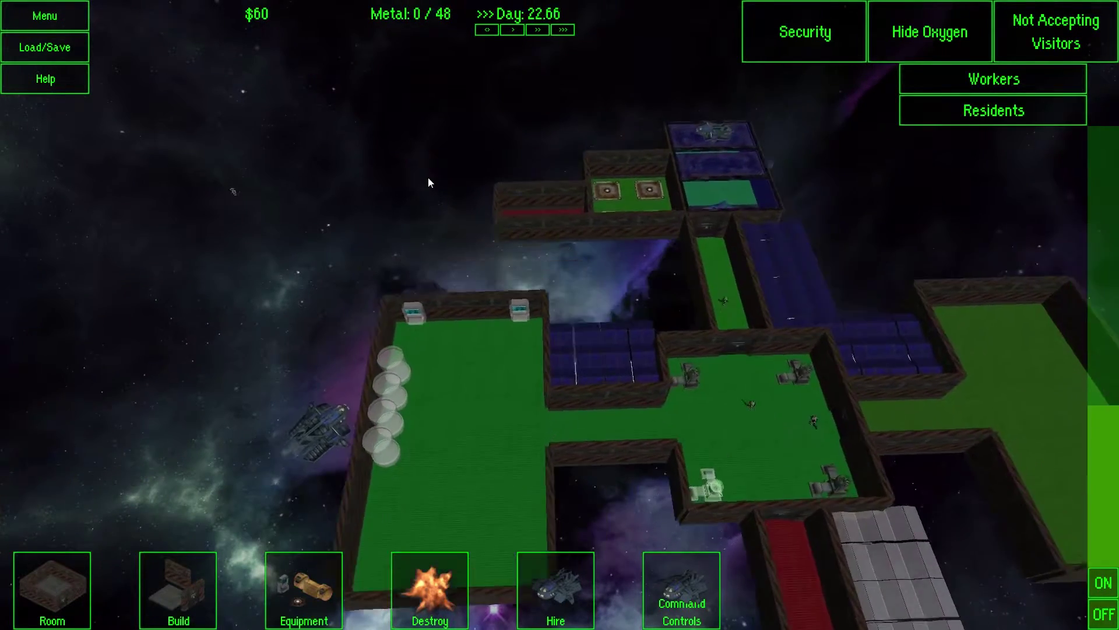
key(d)
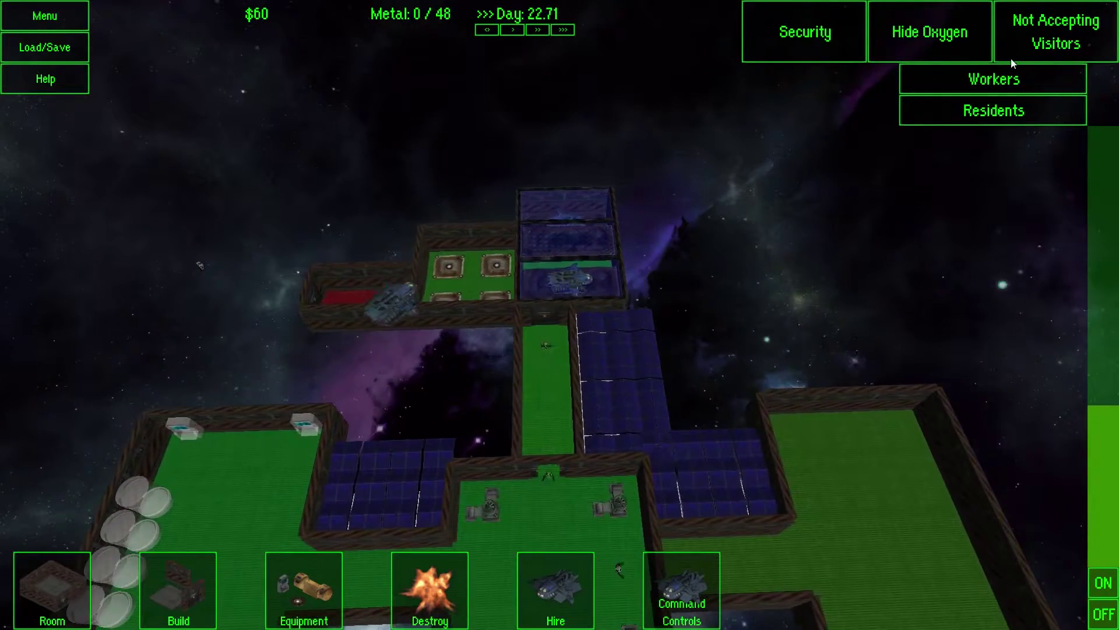
key(a)
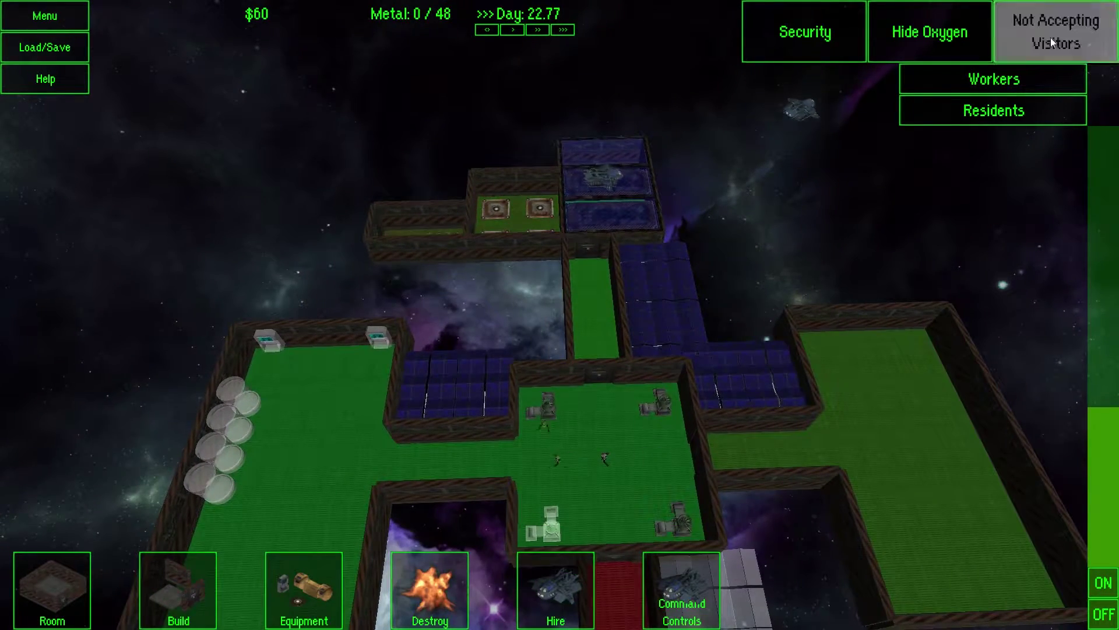
Step: Briefly inspect the landing pad options, then pan over the lower rooms and asteroid
key(w)
click(534, 324)
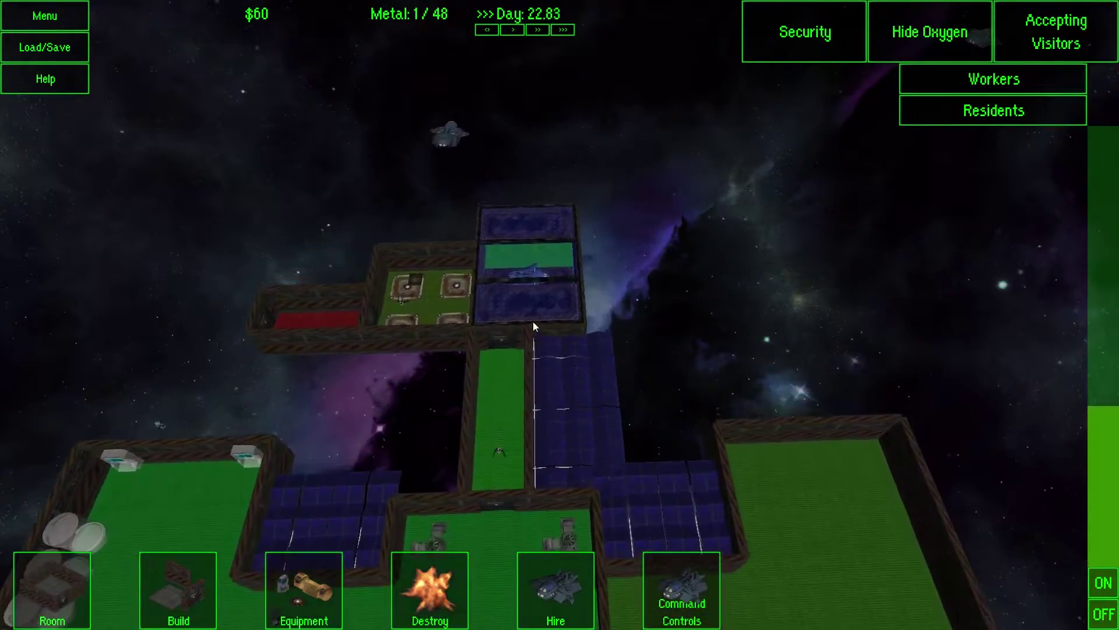
click(718, 256)
key(s)
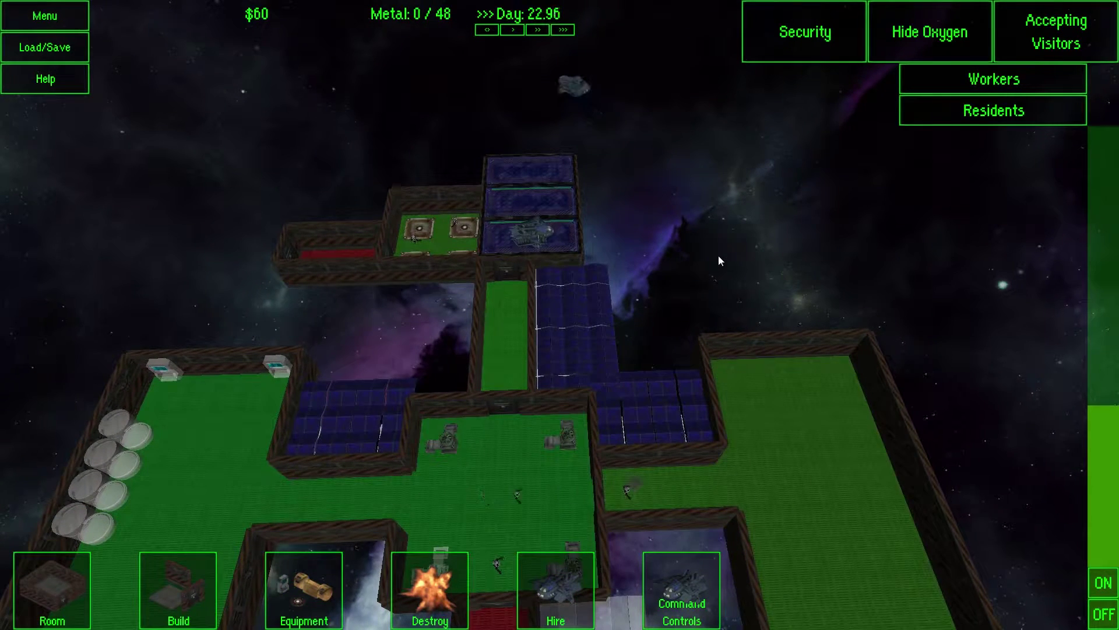
key(w)
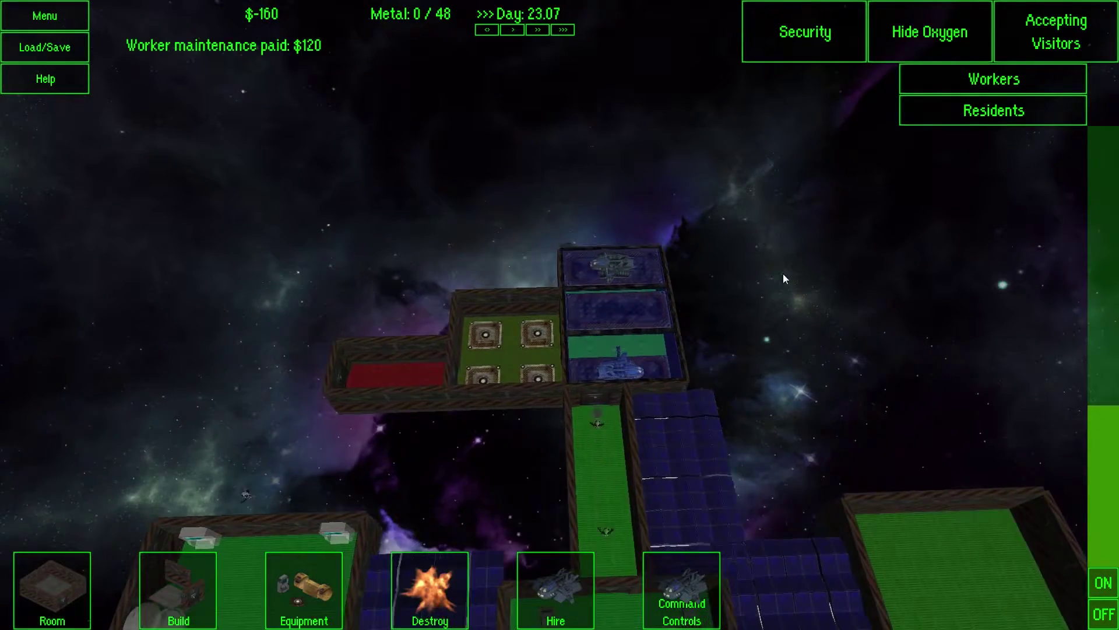
key(a)
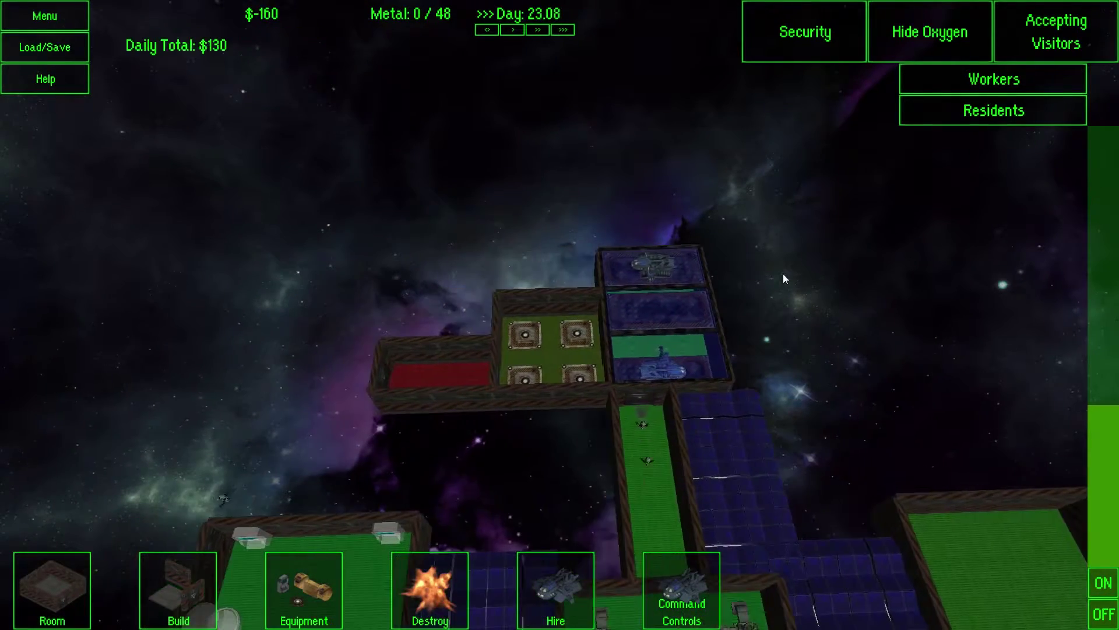
key(s)
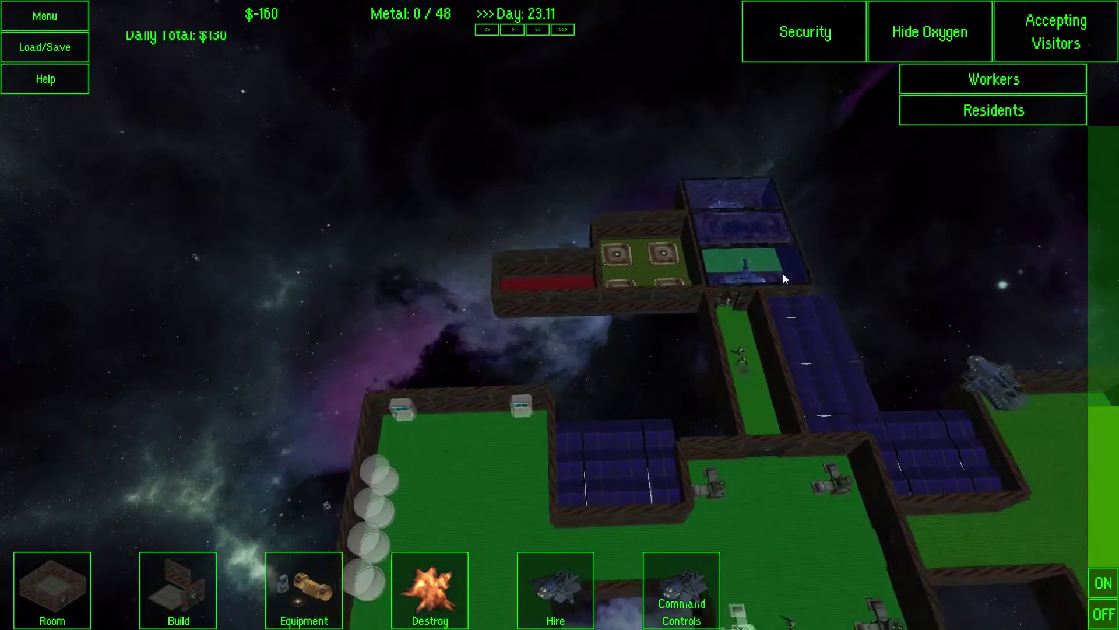
key(a)
key(s)
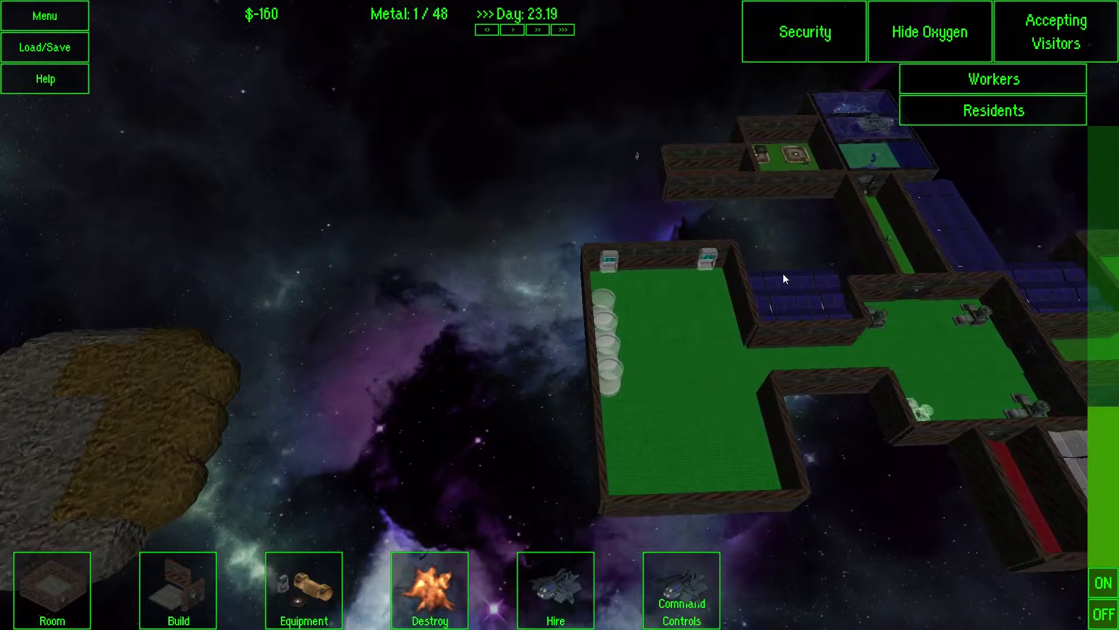
key(d)
key(s)
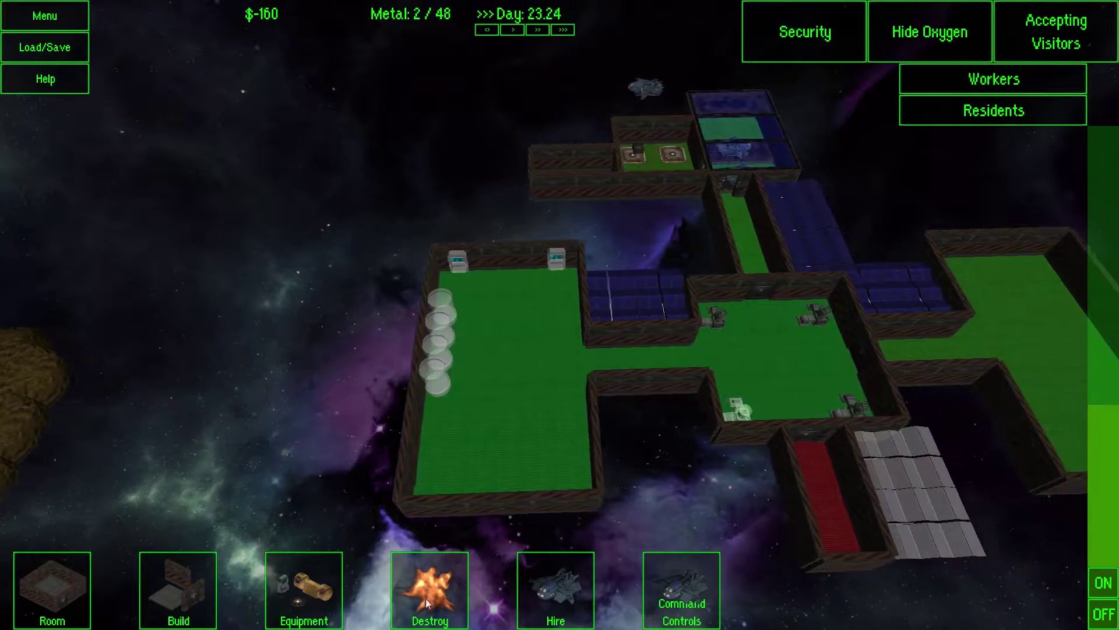
Step: Toggle the demolition options and pan to centre the partly mined asteroid
click(426, 599)
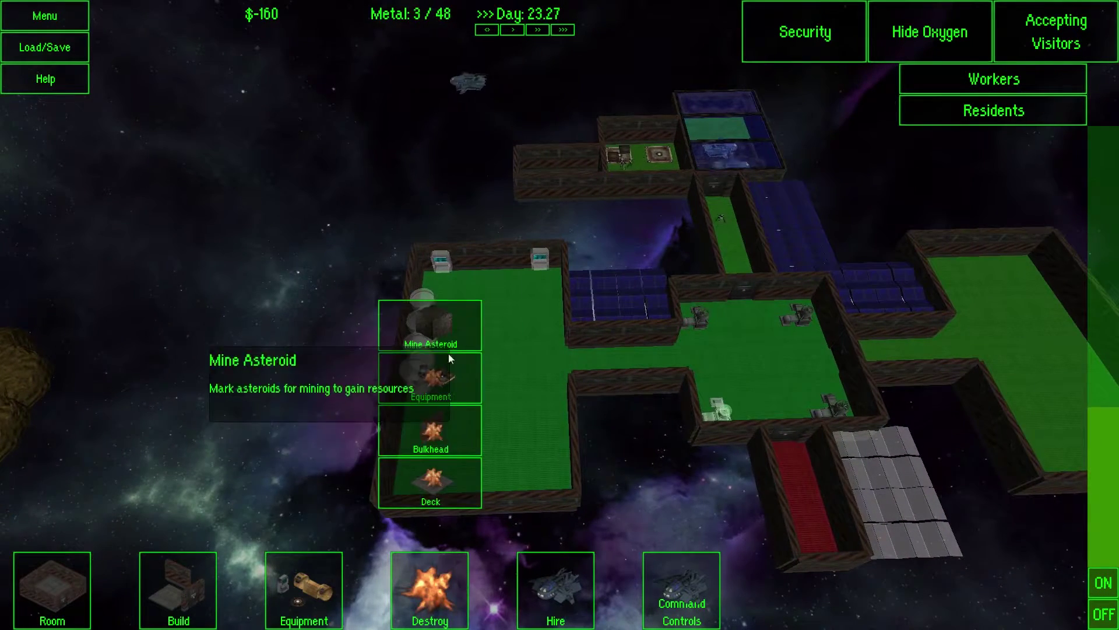
key(d)
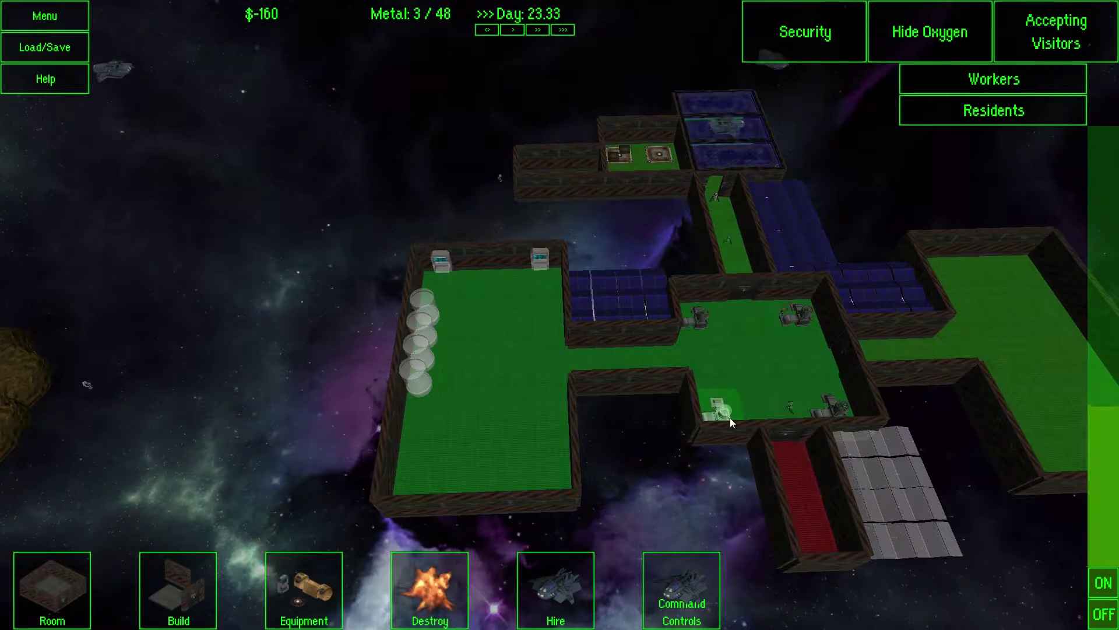
key(w)
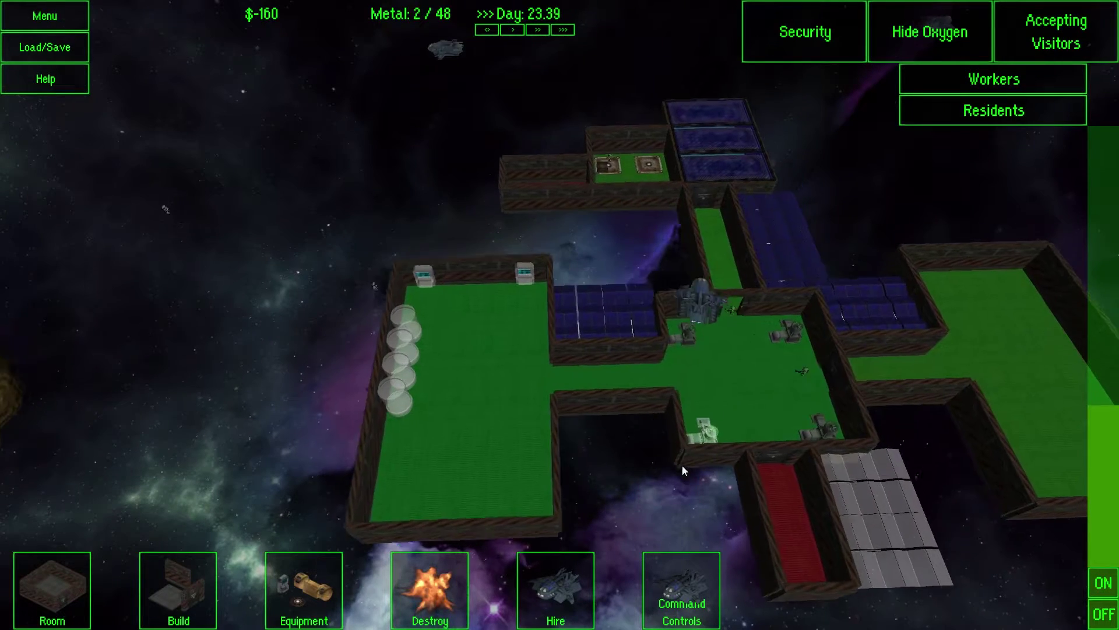
key(d)
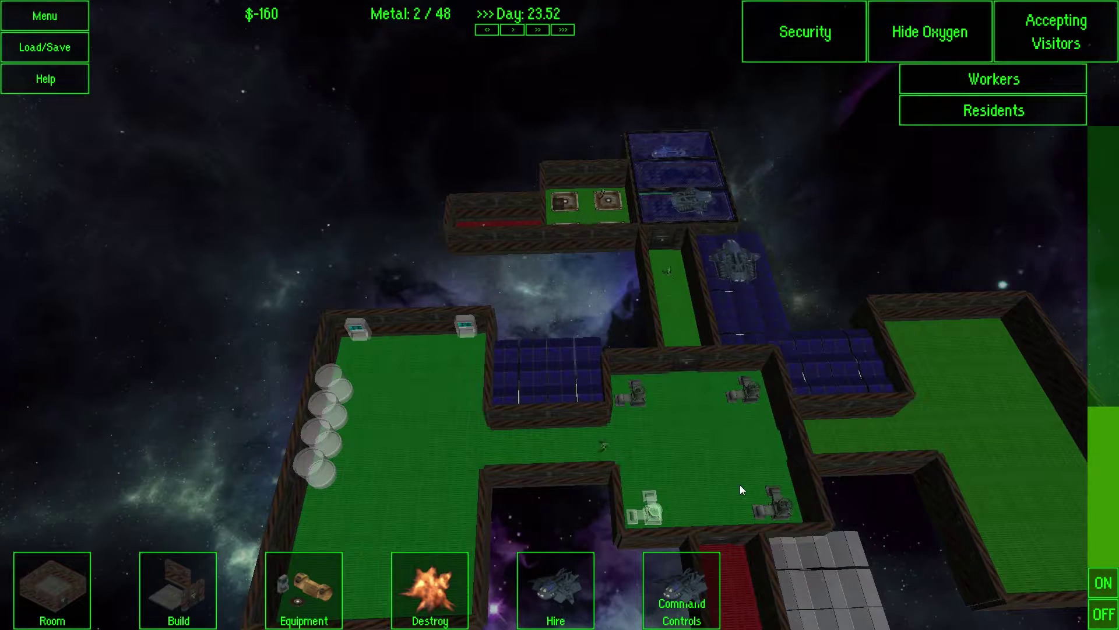
key(a)
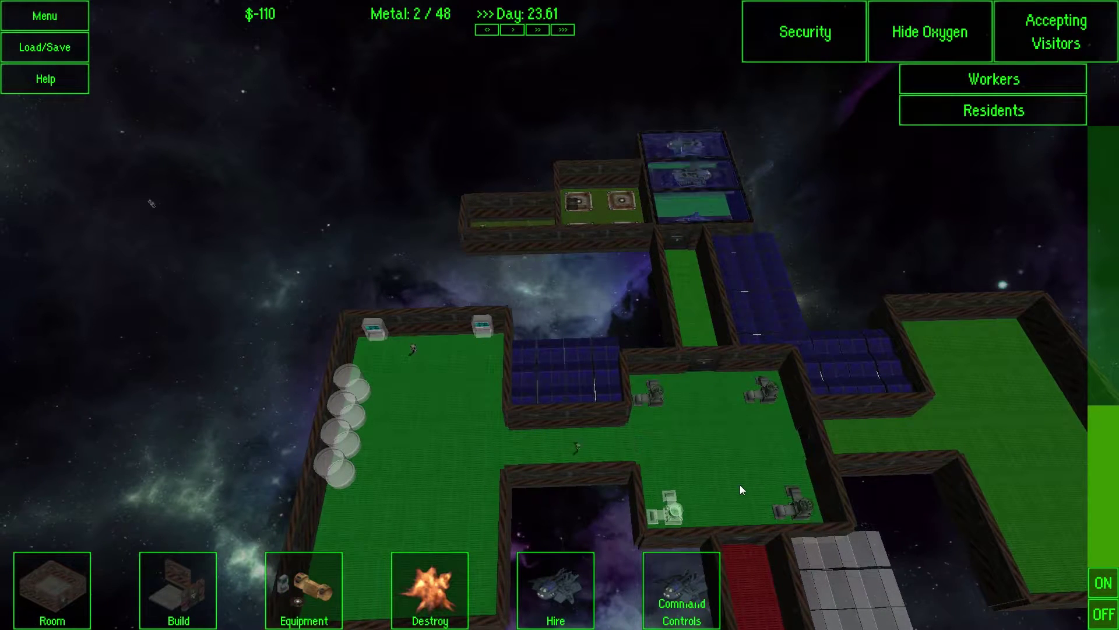
key(a)
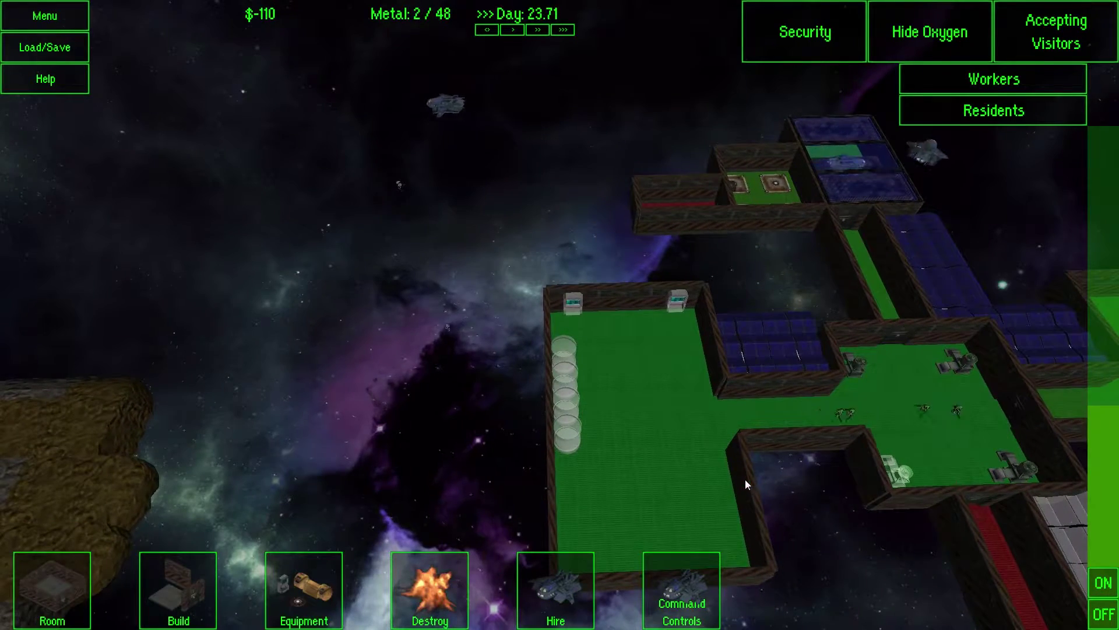
key(a)
key(d)
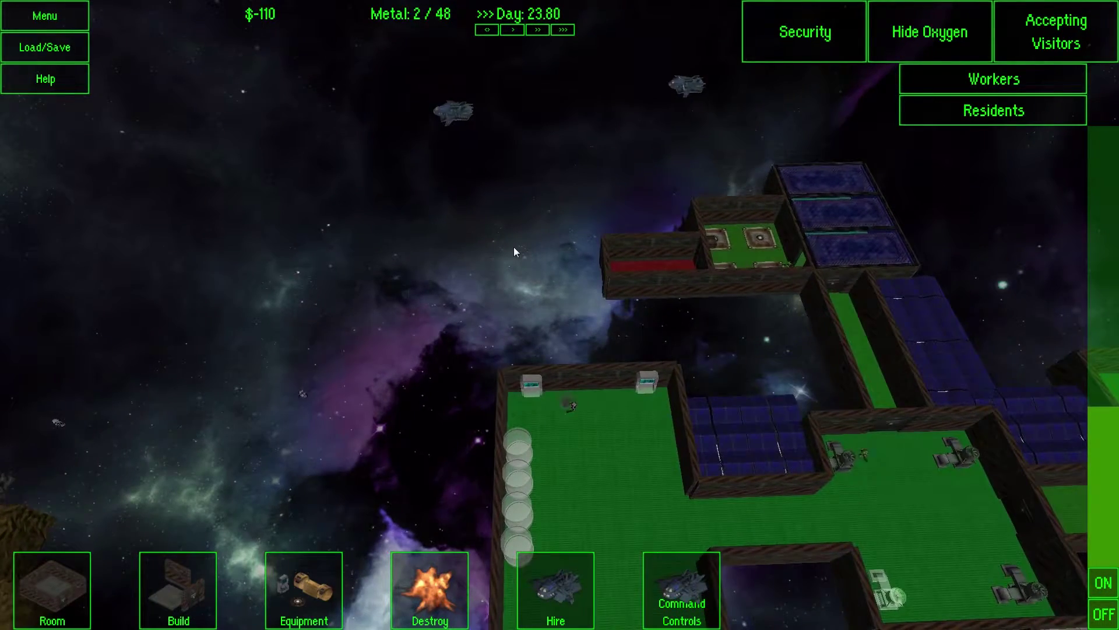
key(d)
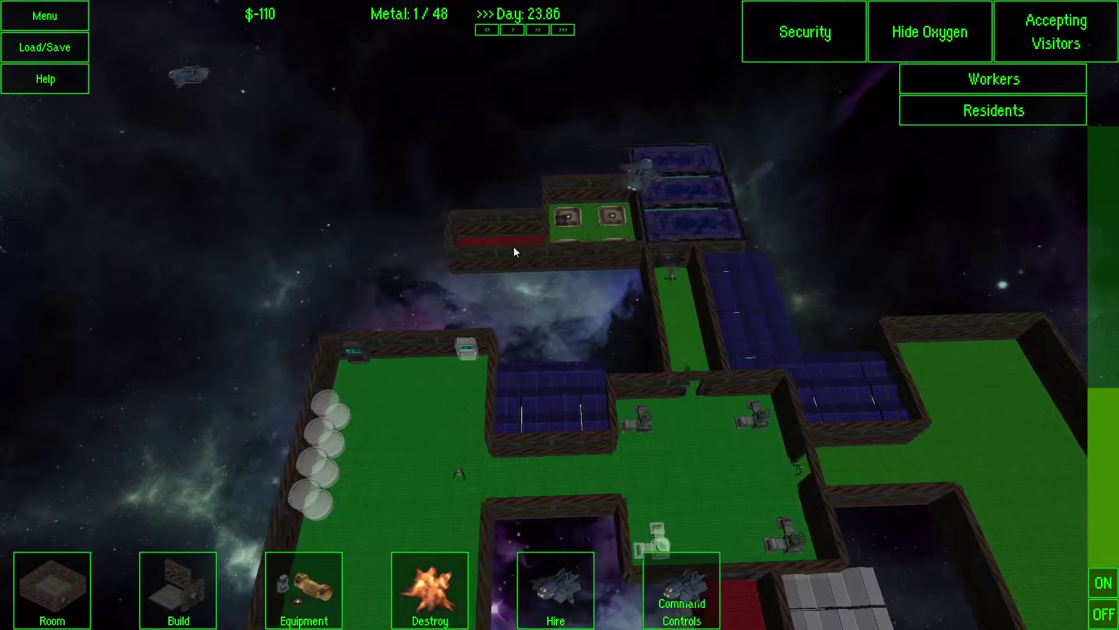
key(a)
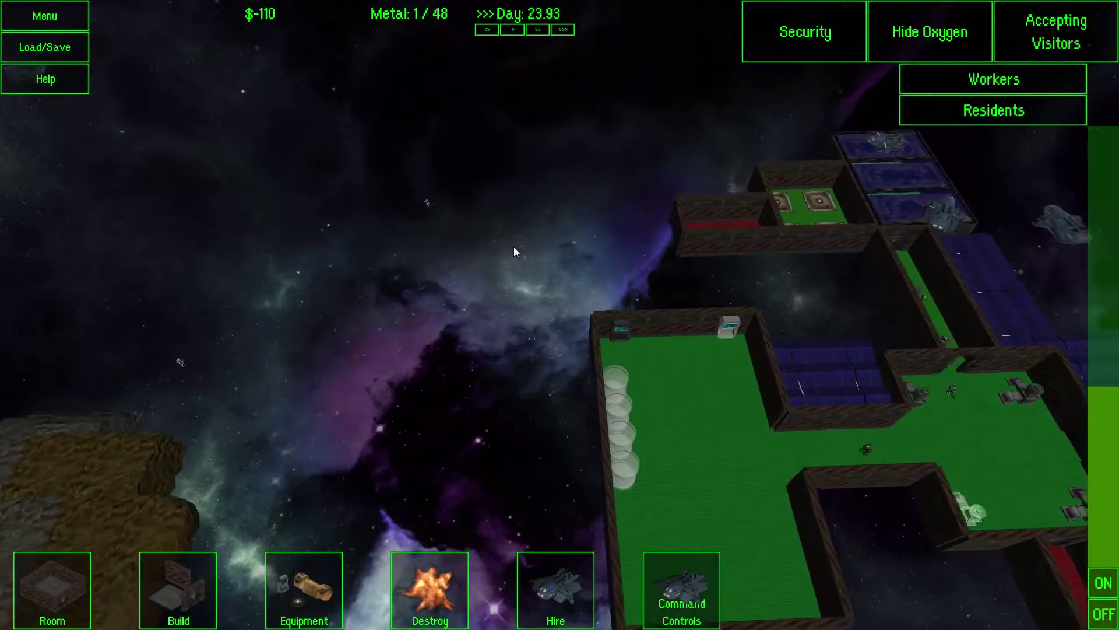
key(a)
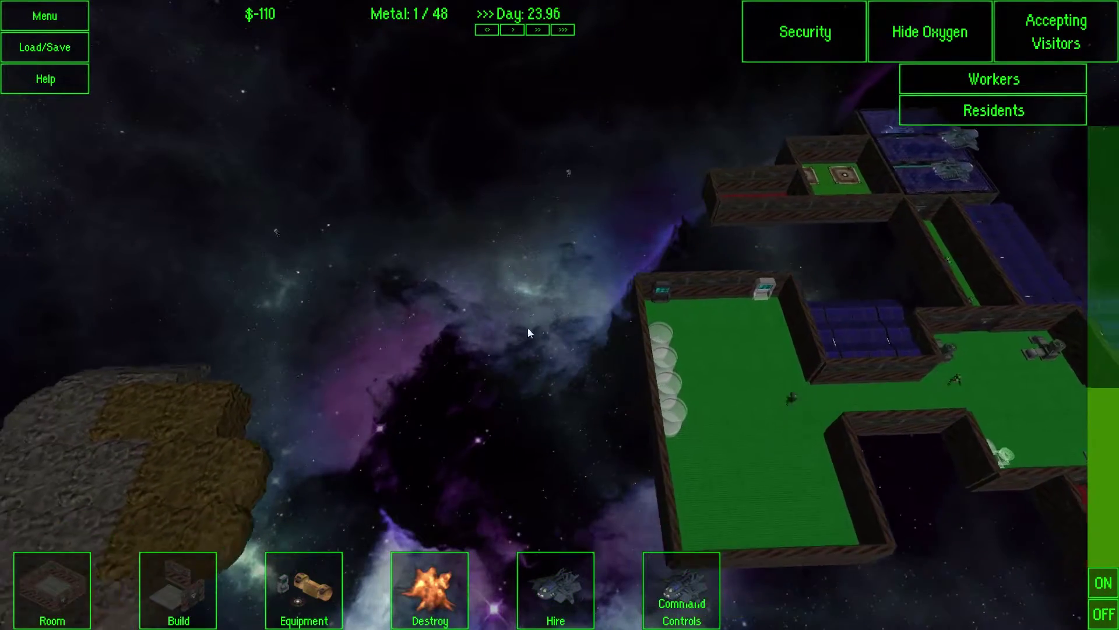
key(a)
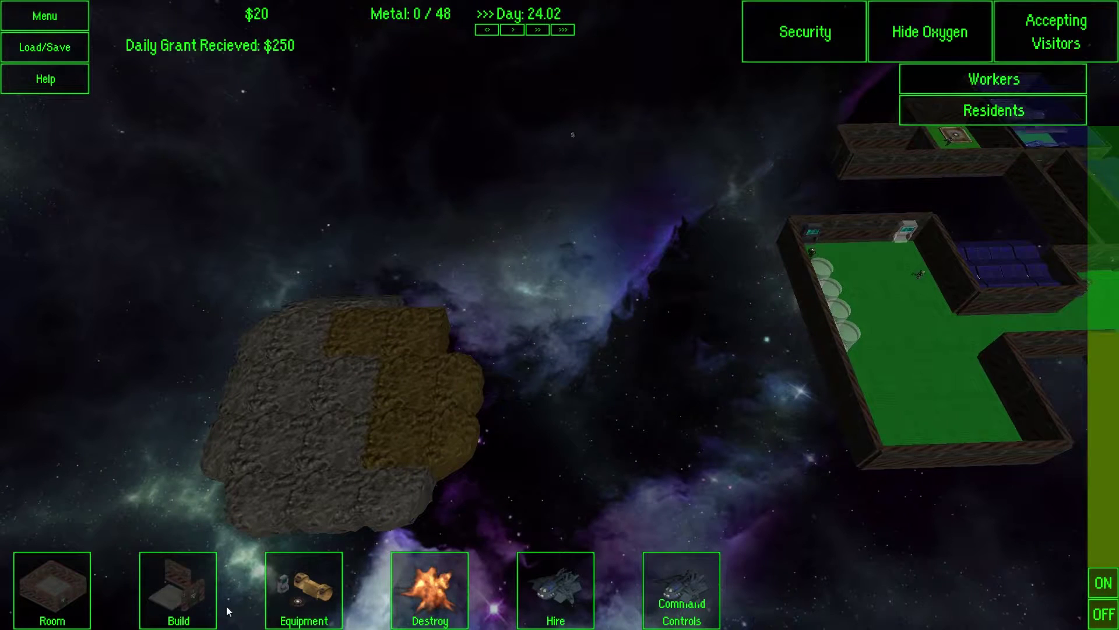
key(d)
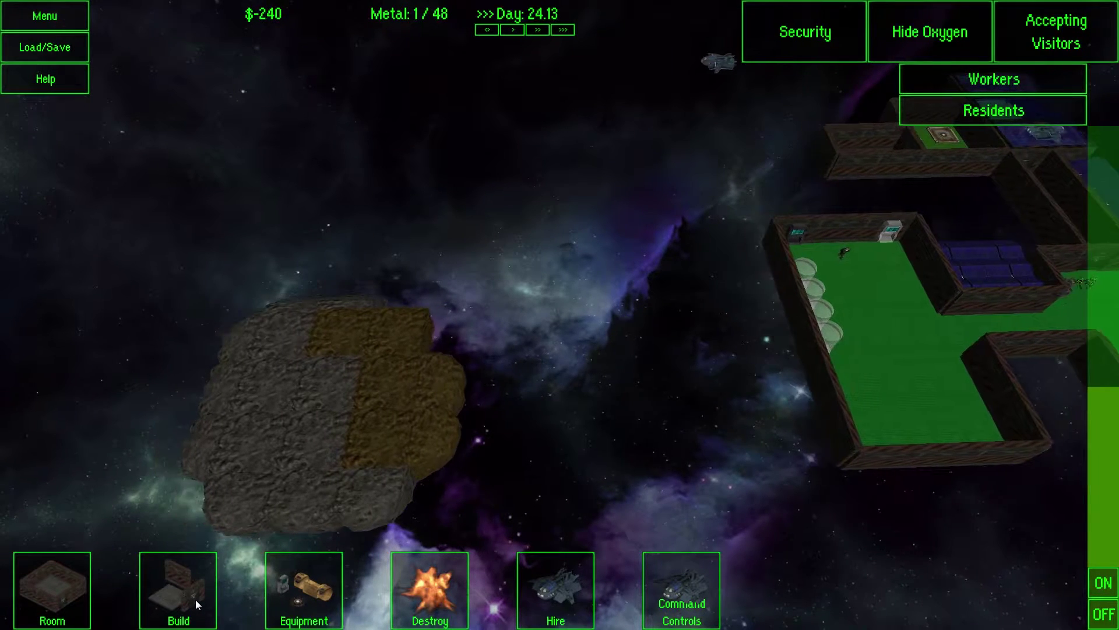
key(d)
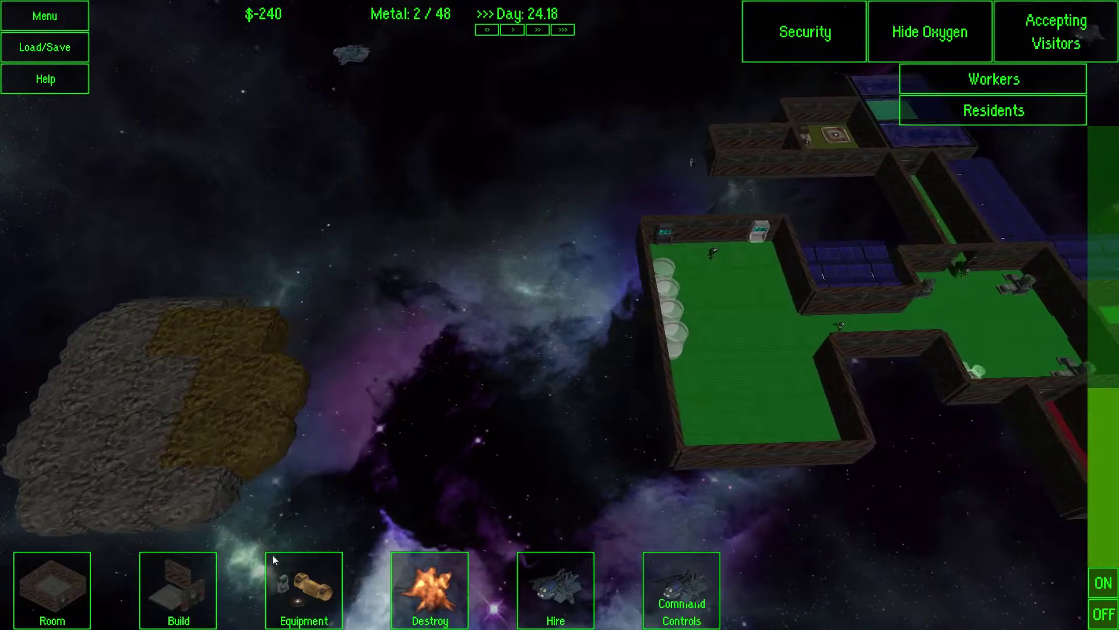
key(d)
Step: Place solar panels along the red room's outer wall
click(324, 597)
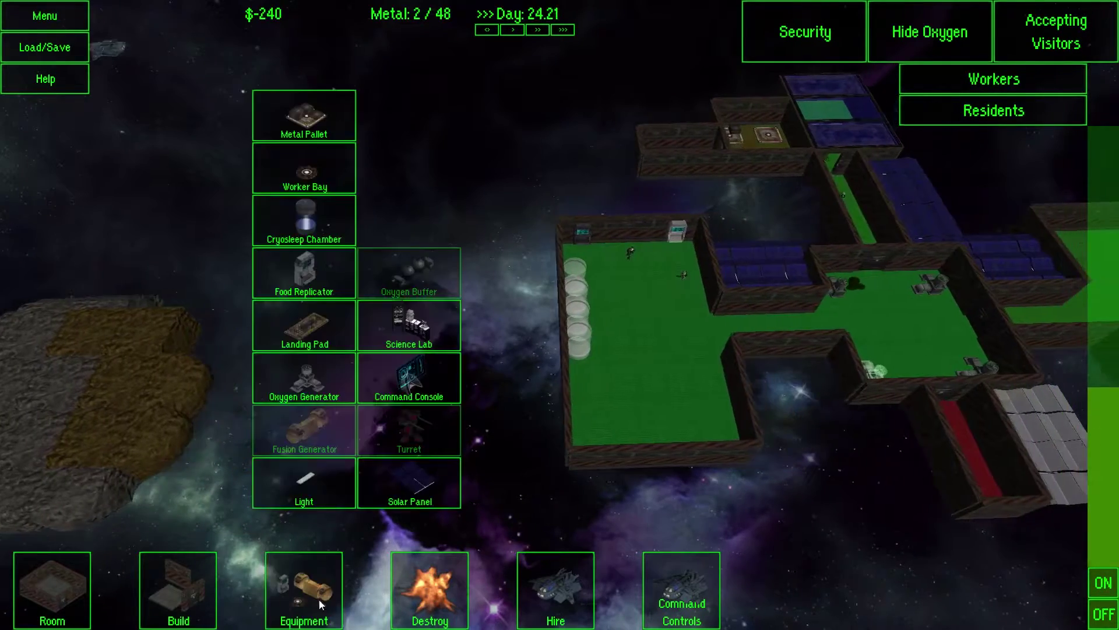
click(411, 489)
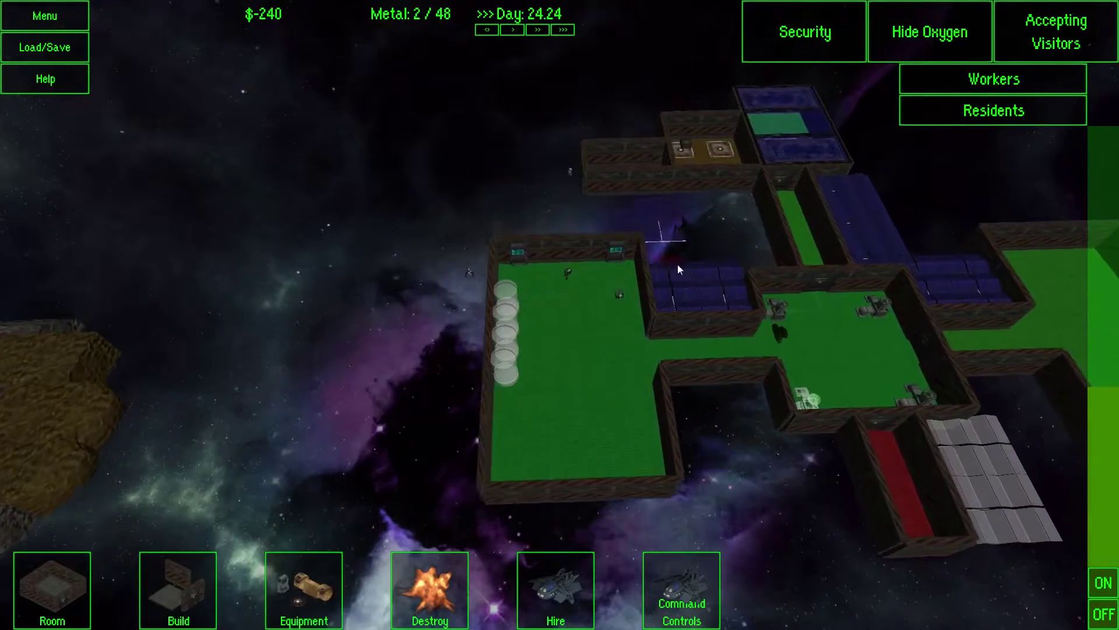
key(w)
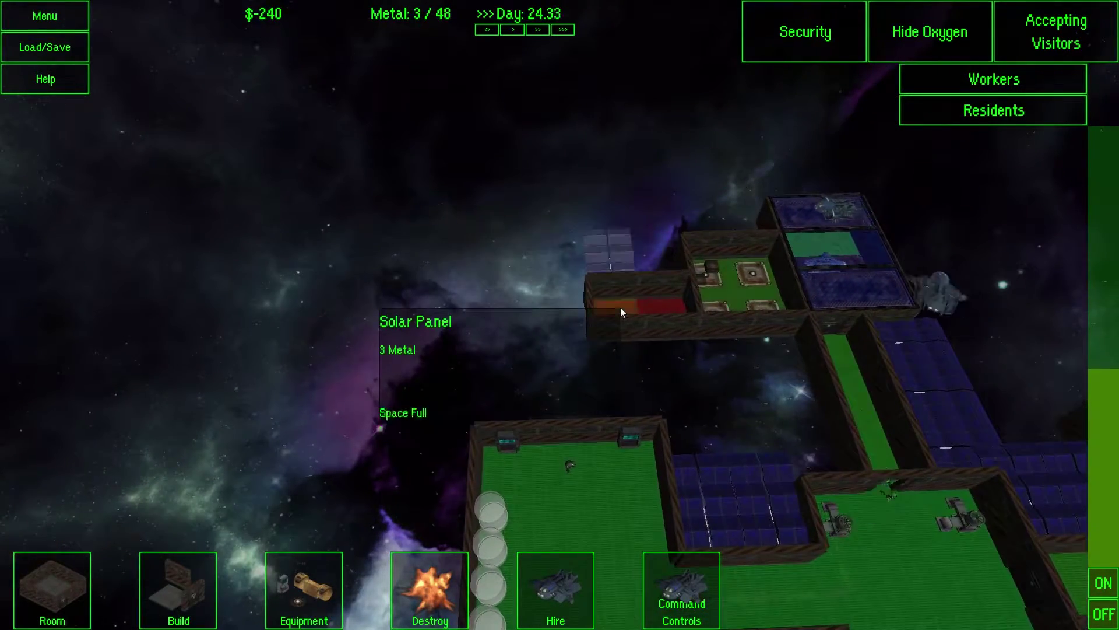
drag(620, 308, 659, 303)
key(d)
key(s)
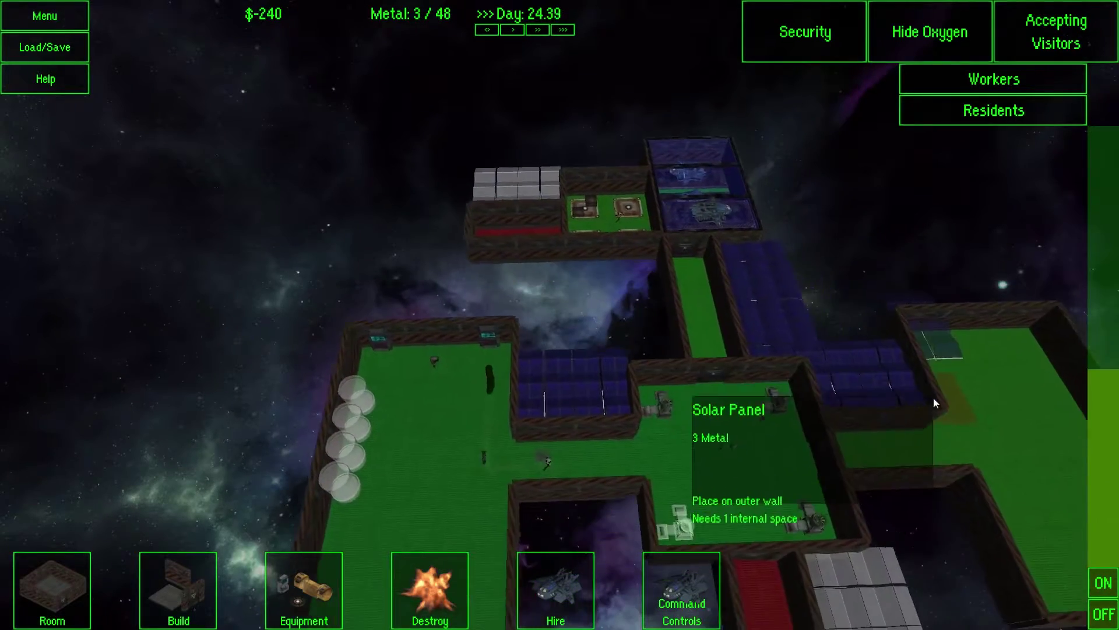
key(a)
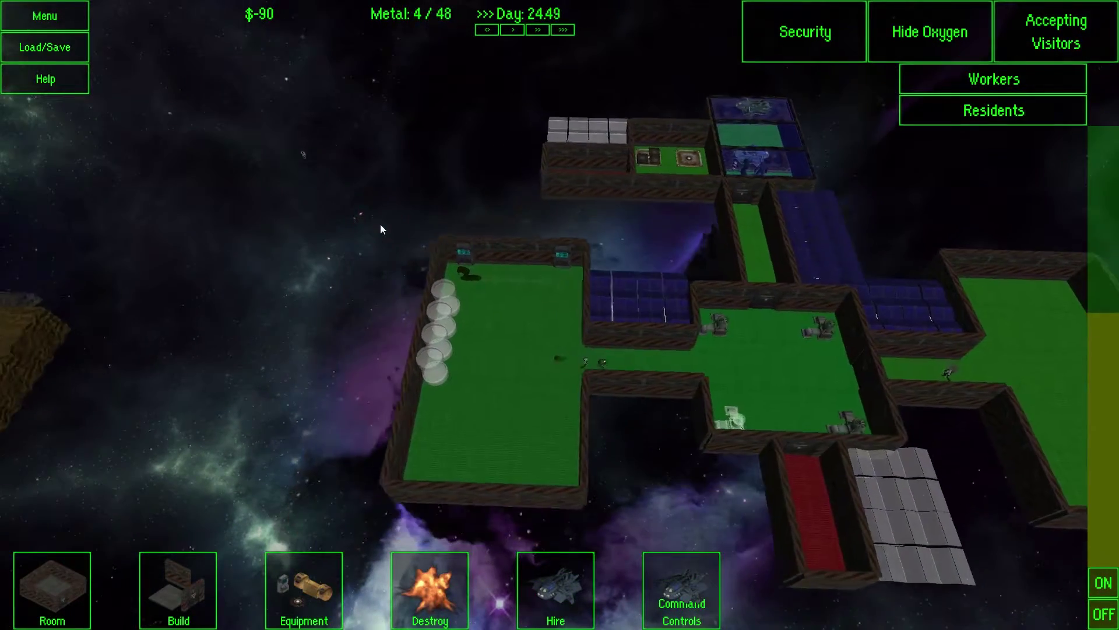
key(a)
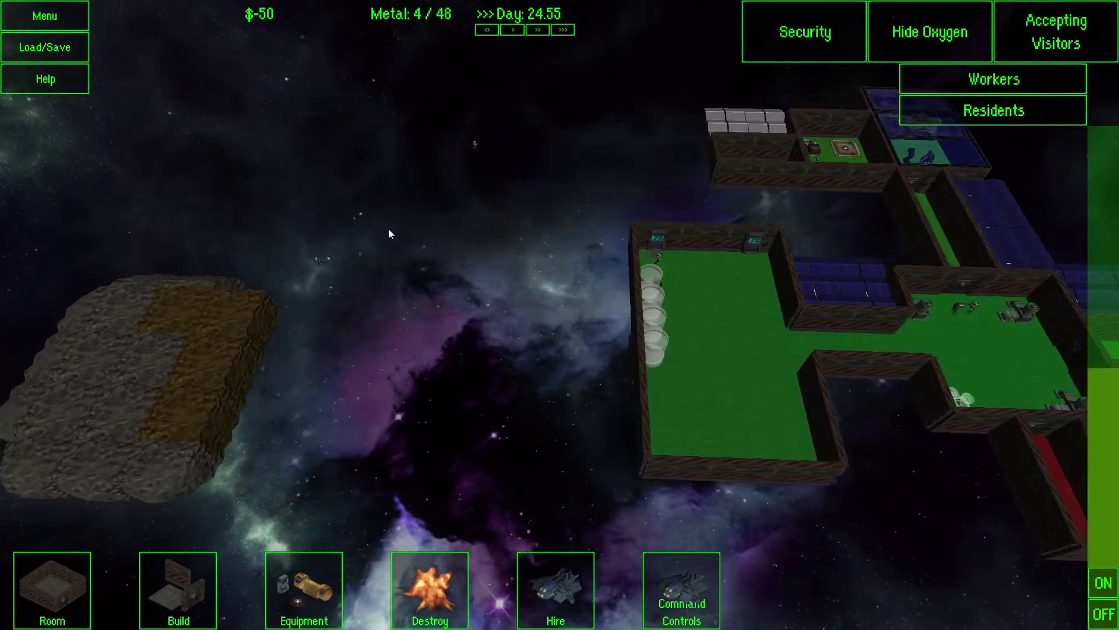
key(a)
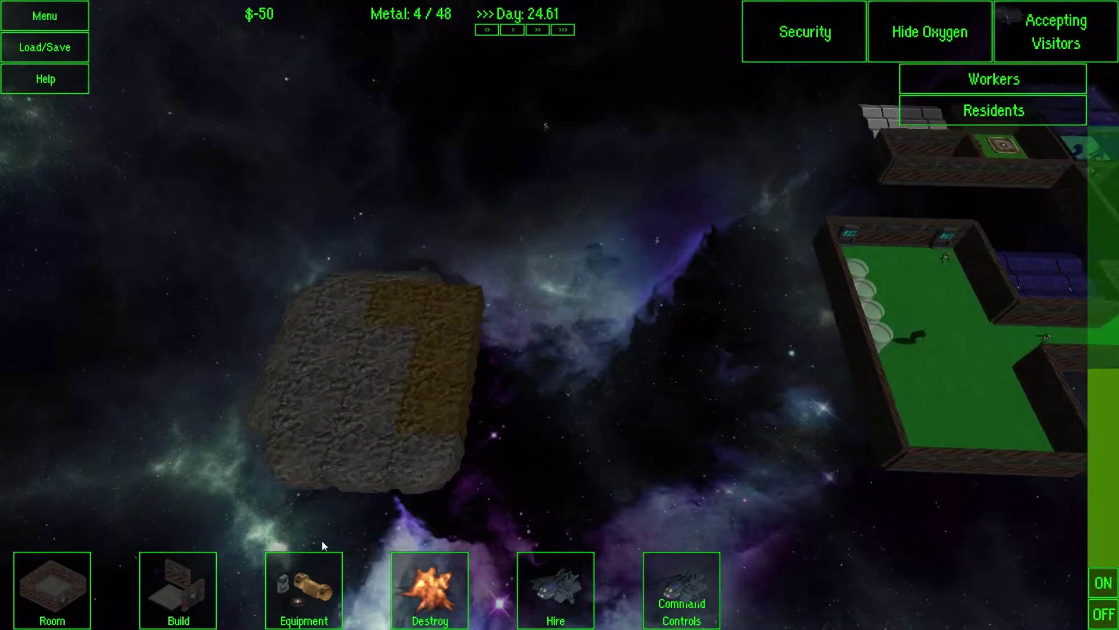
key(a)
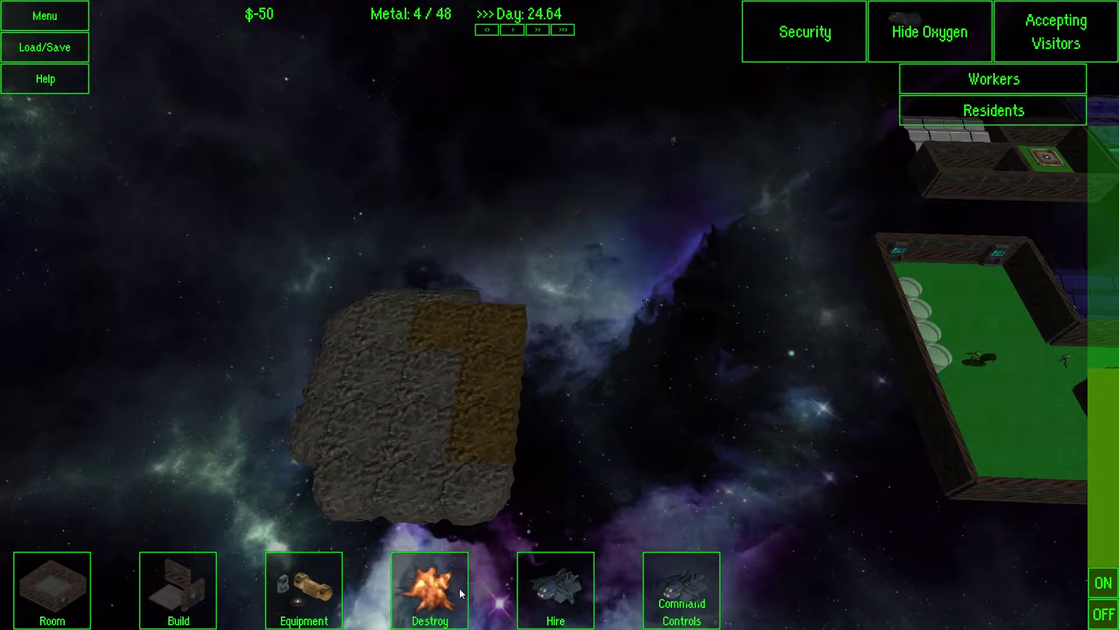
Step: Browse the build menus, then bring up the Antaren relations overview
click(80, 590)
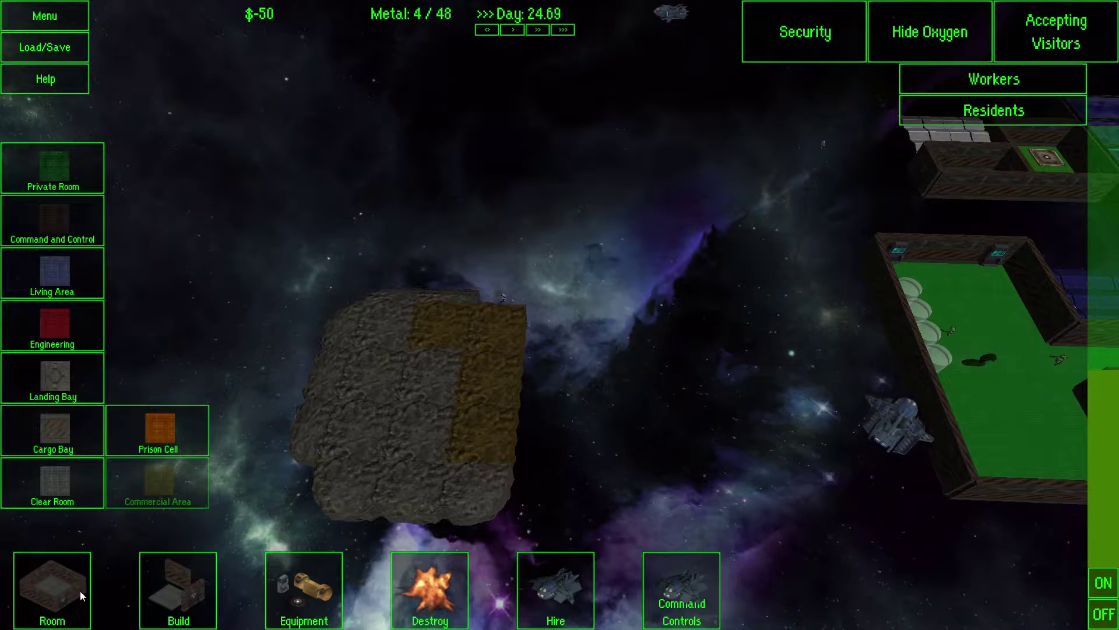
click(178, 603)
click(178, 603)
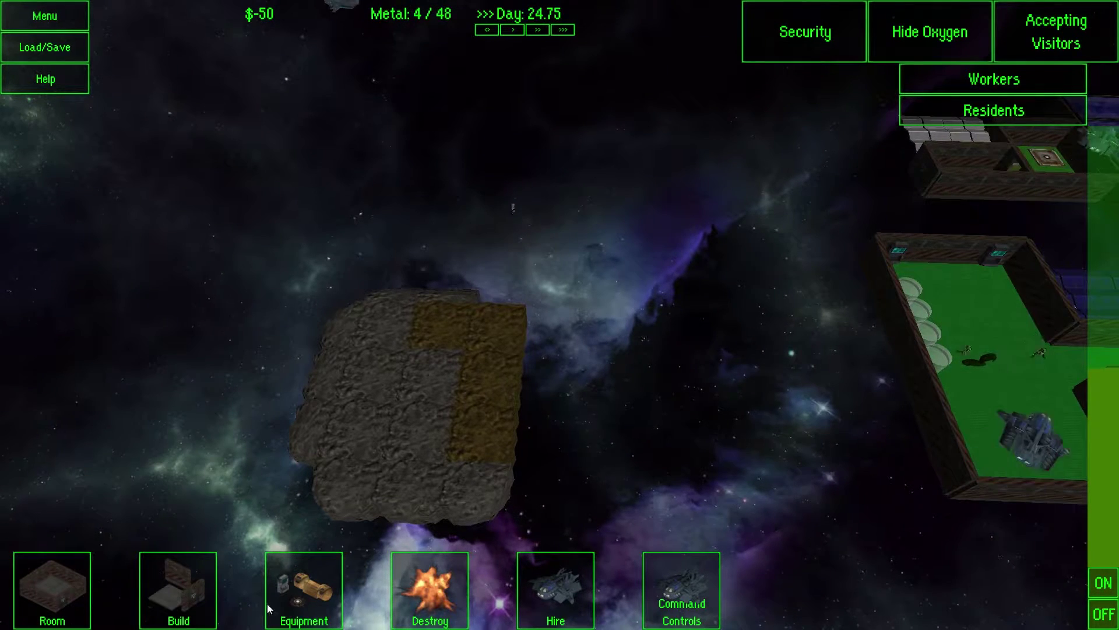
click(328, 604)
click(328, 604)
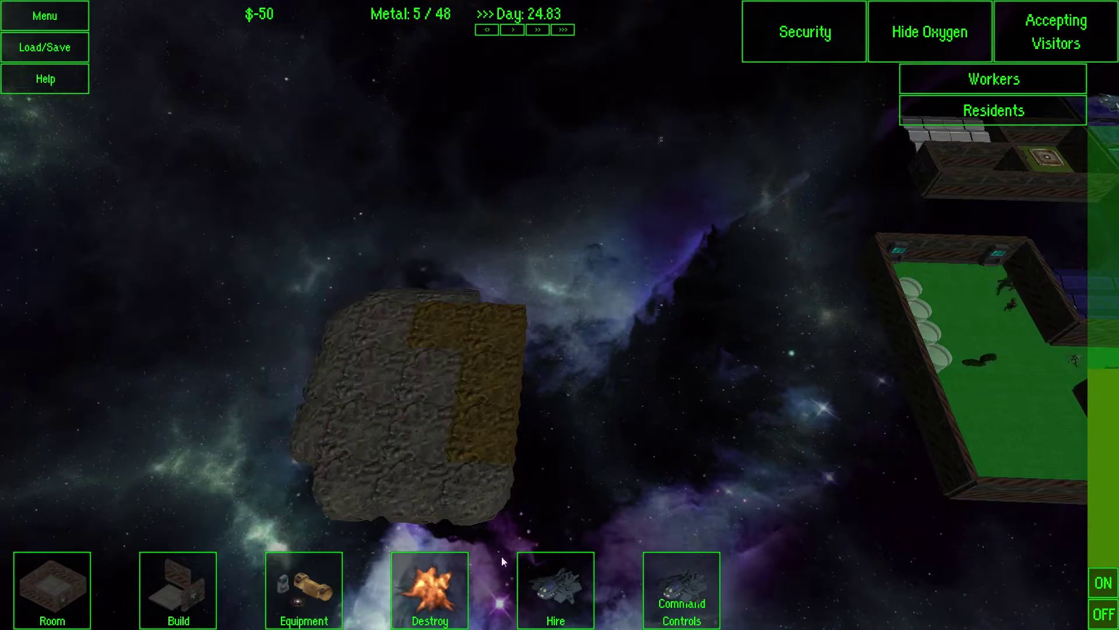
click(700, 583)
click(699, 583)
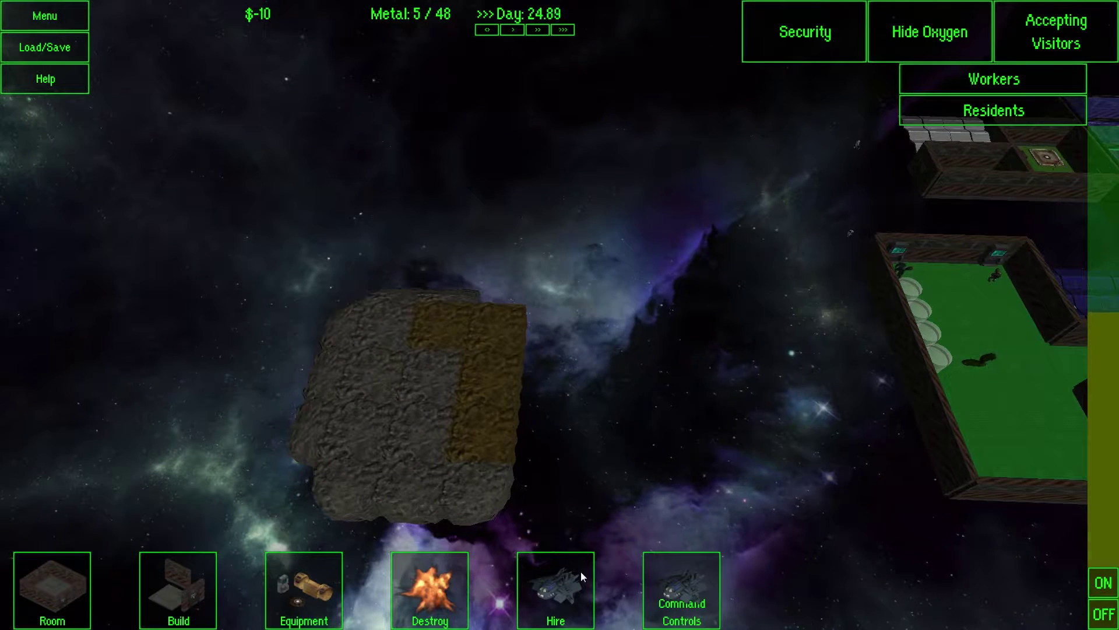
click(681, 580)
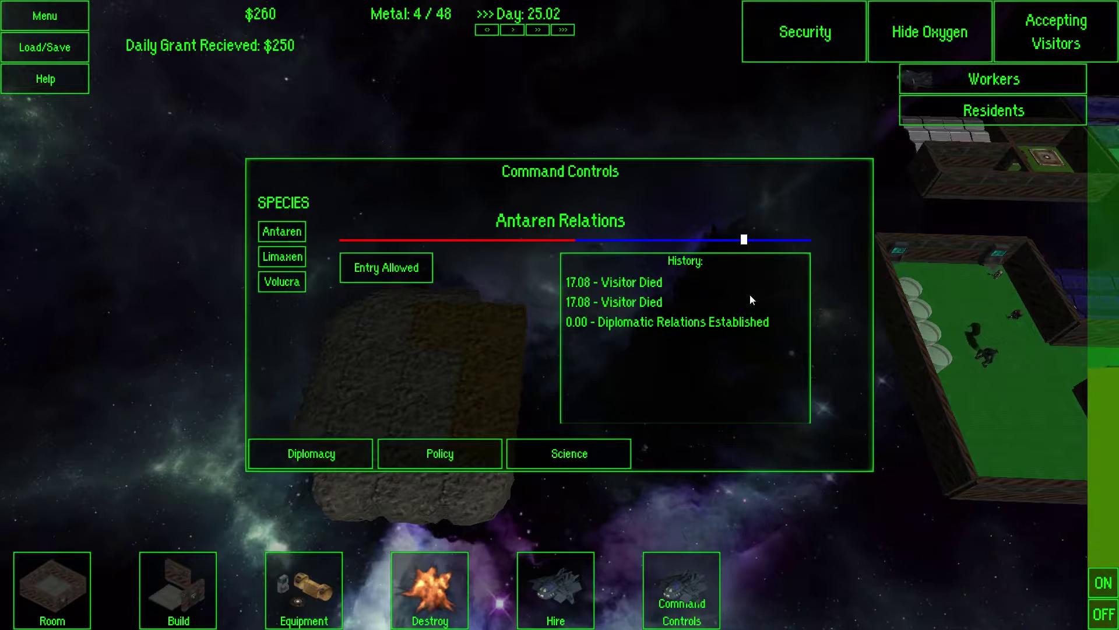
click(702, 594)
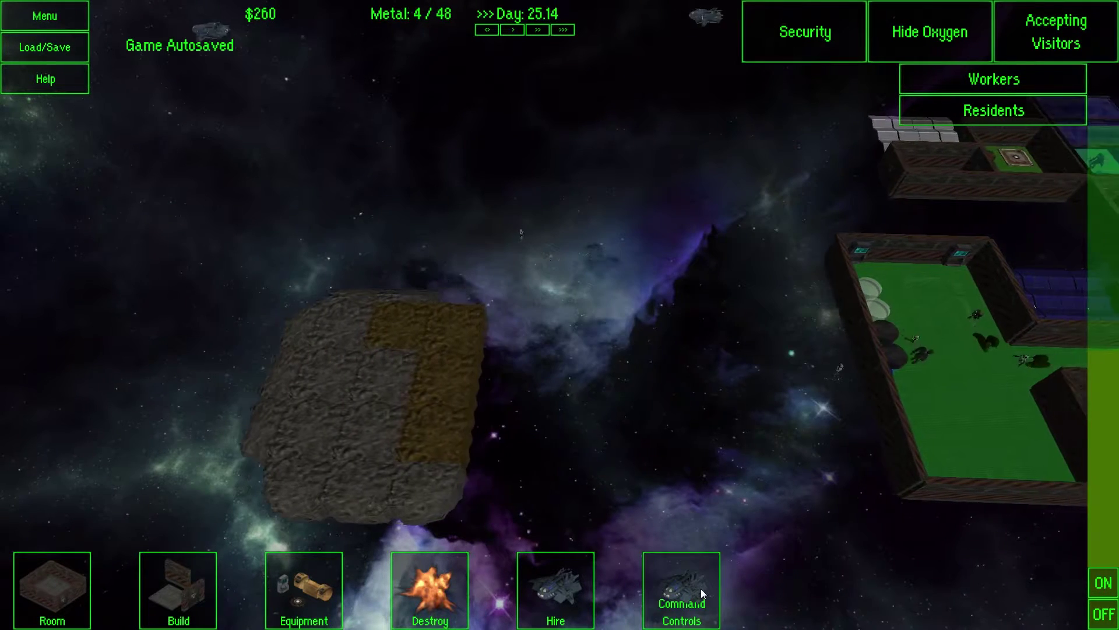
key(d)
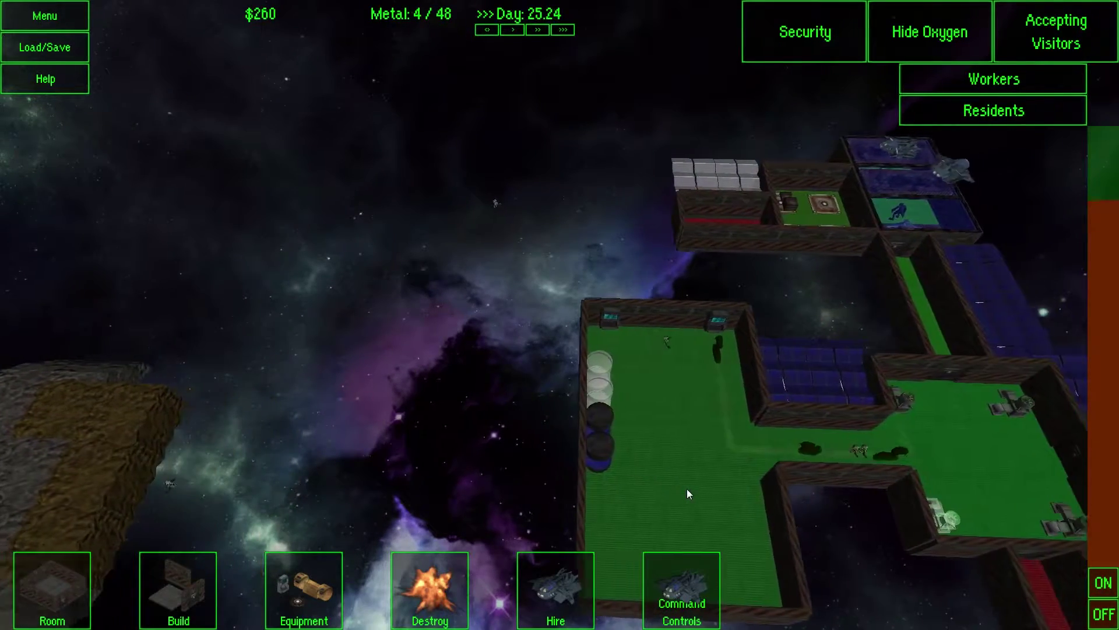
key(d)
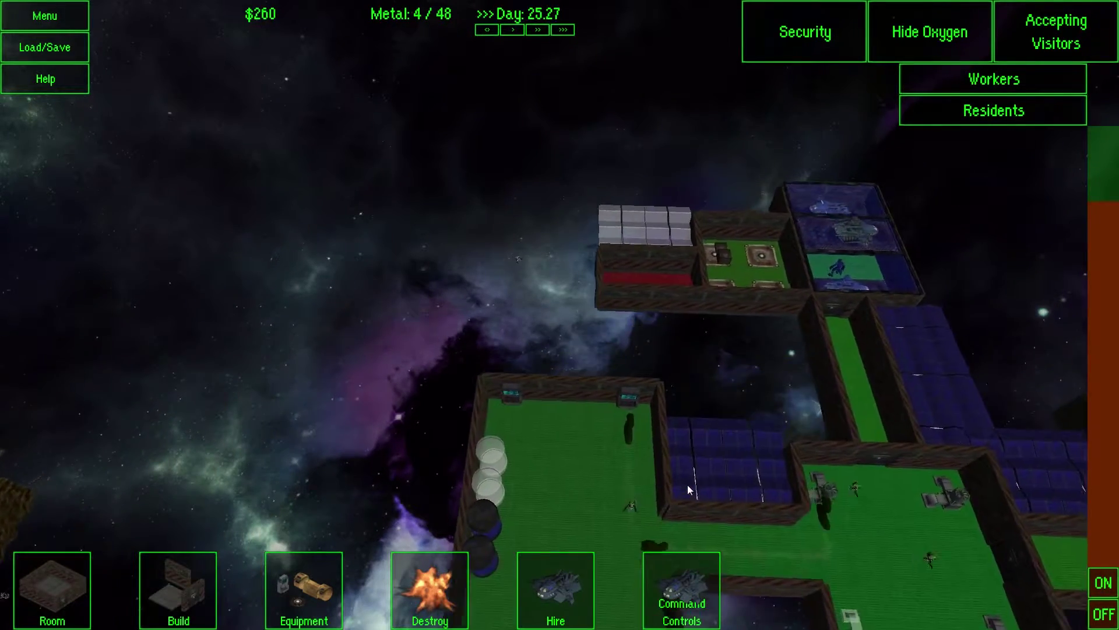
Step: Mark eight more tiles across the nearby asteroid for mining
key(s)
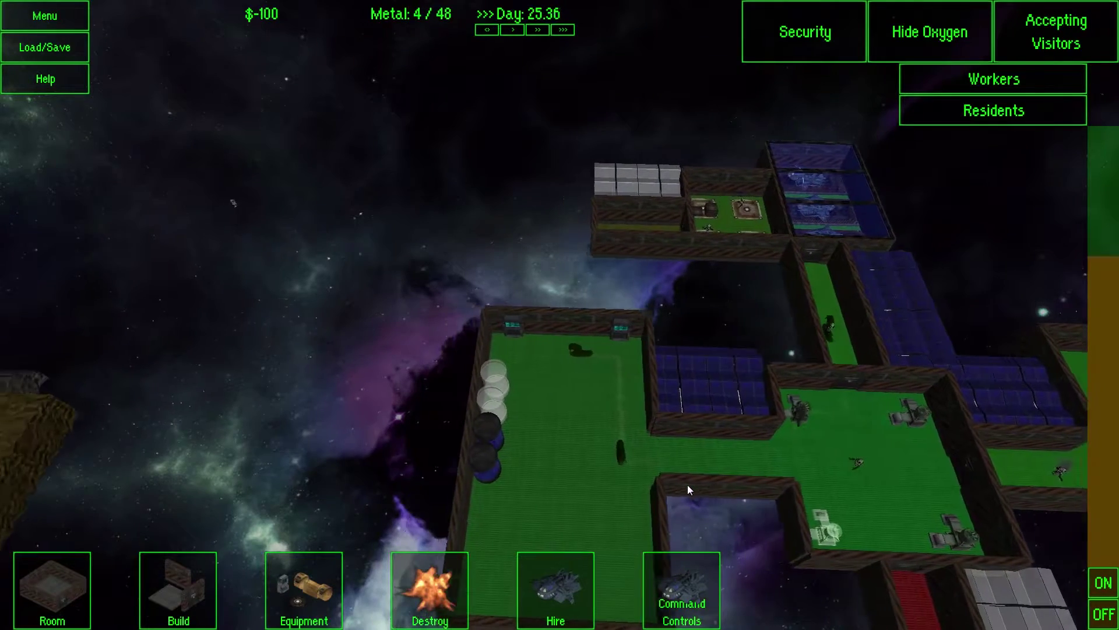
key(a)
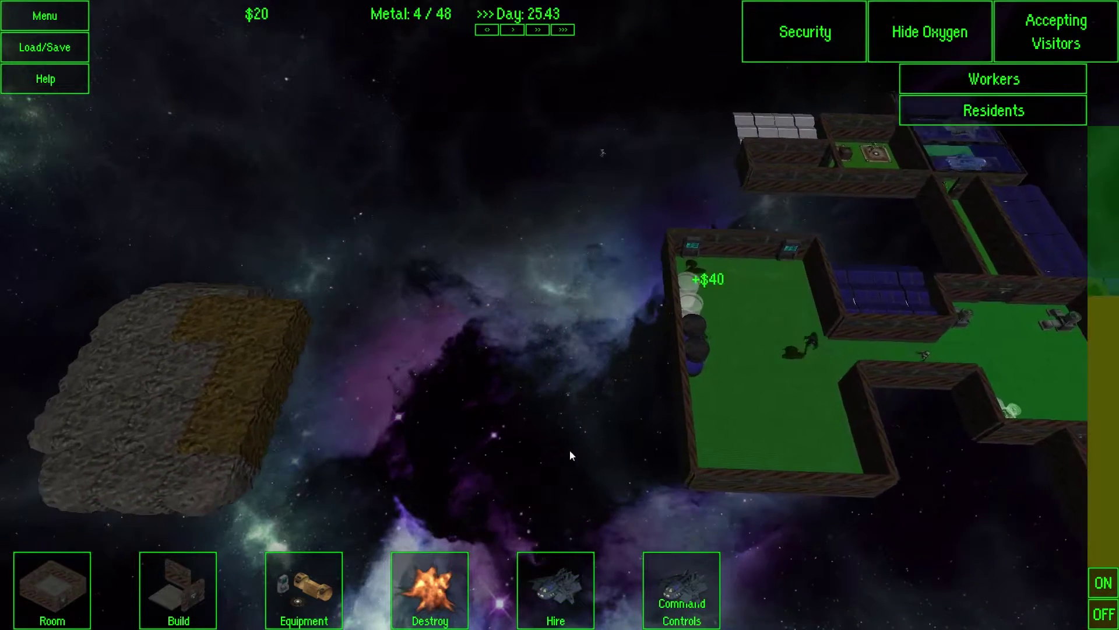
key(a)
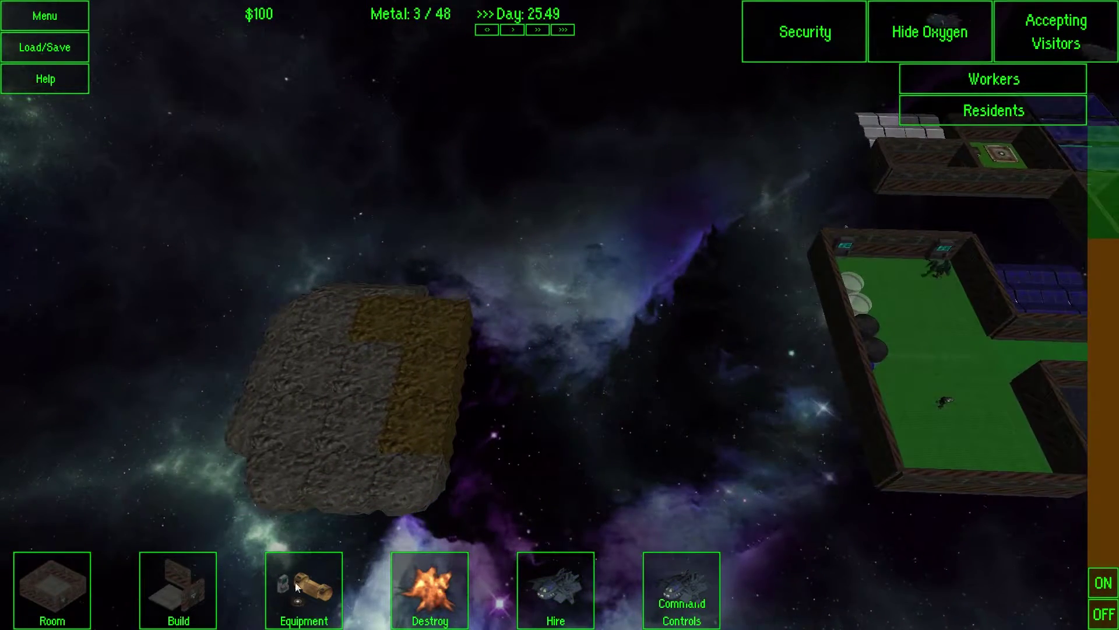
click(370, 393)
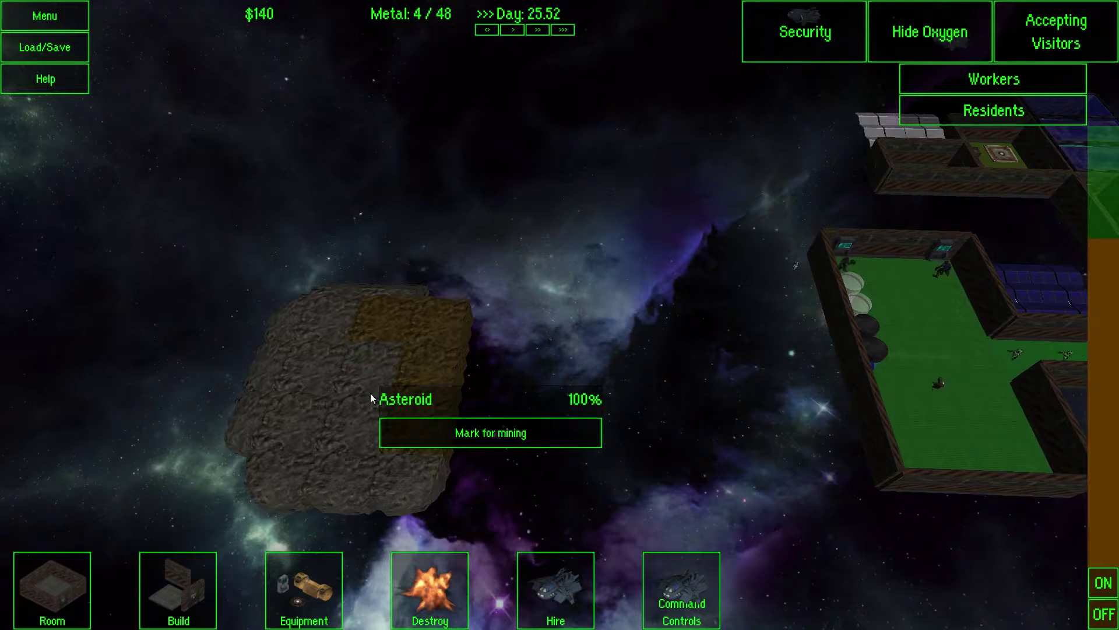
click(426, 425)
click(374, 435)
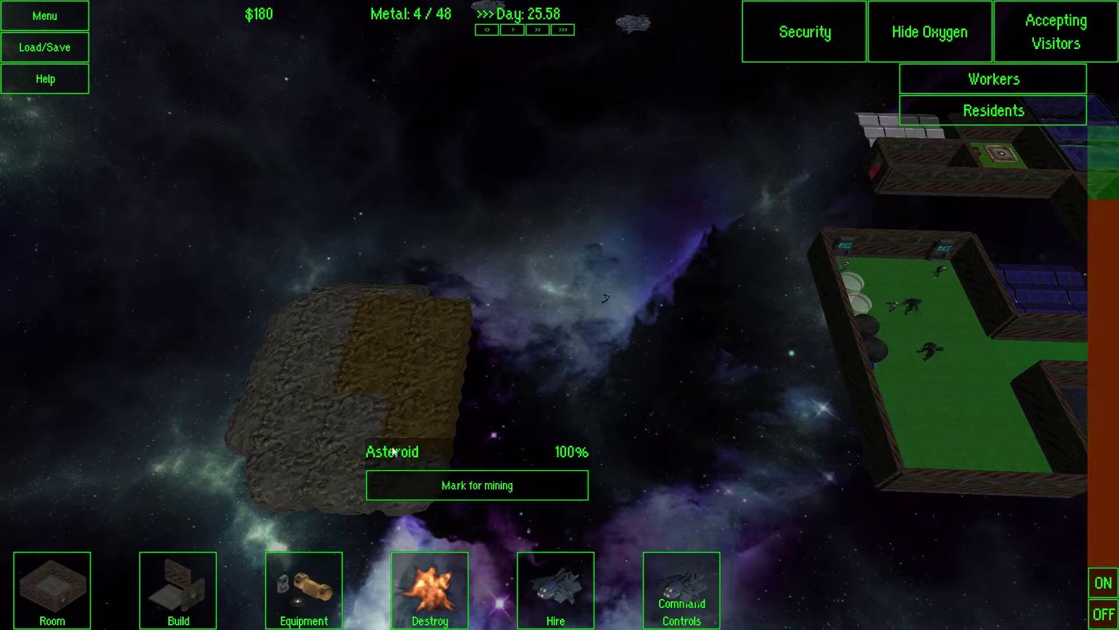
click(399, 481)
click(367, 478)
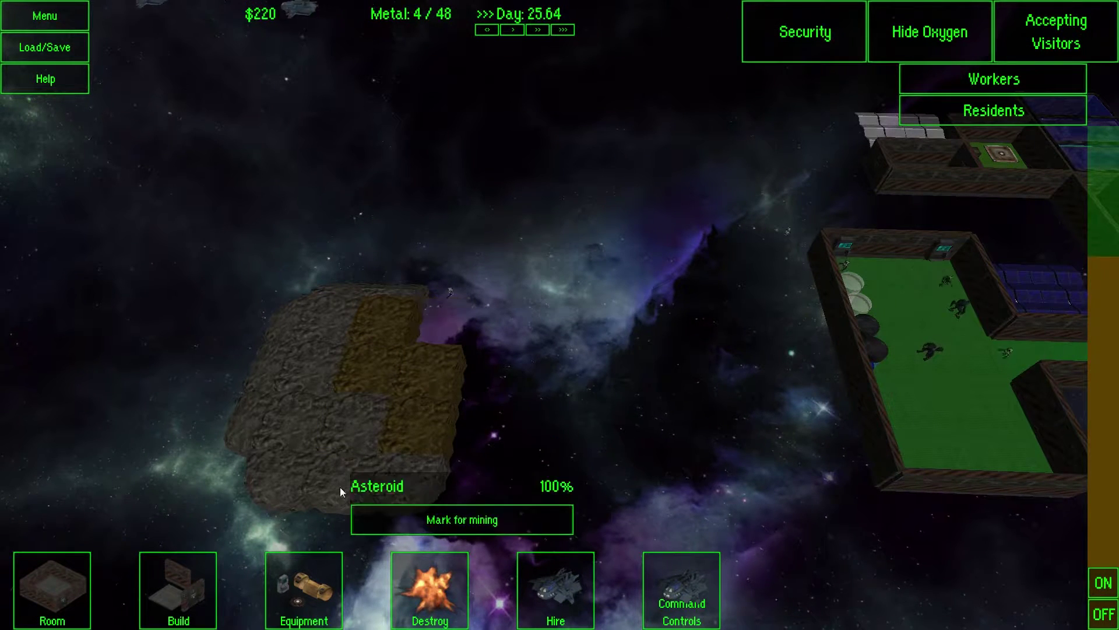
click(420, 490)
click(444, 472)
click(418, 482)
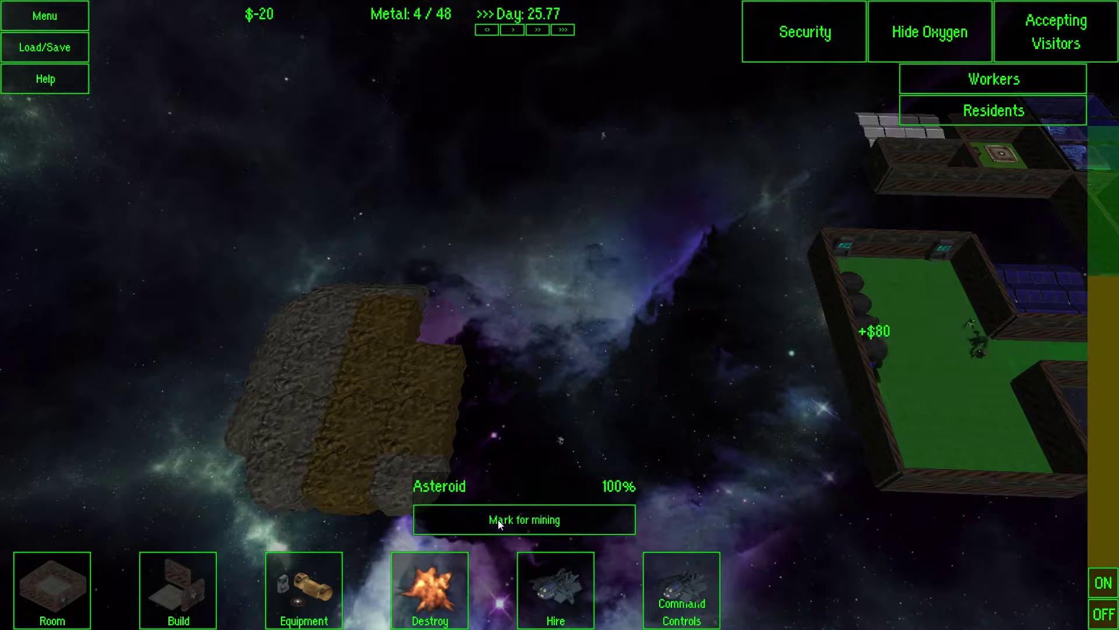
key(d)
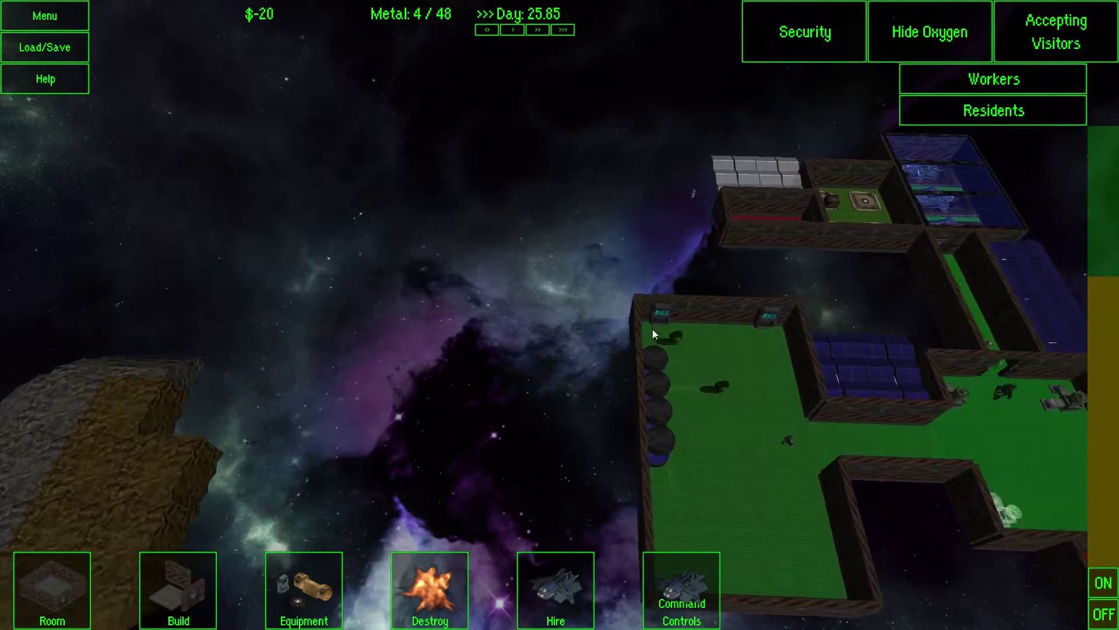
Step: Set the lower corridor door below the central room to Vent Open
key(d)
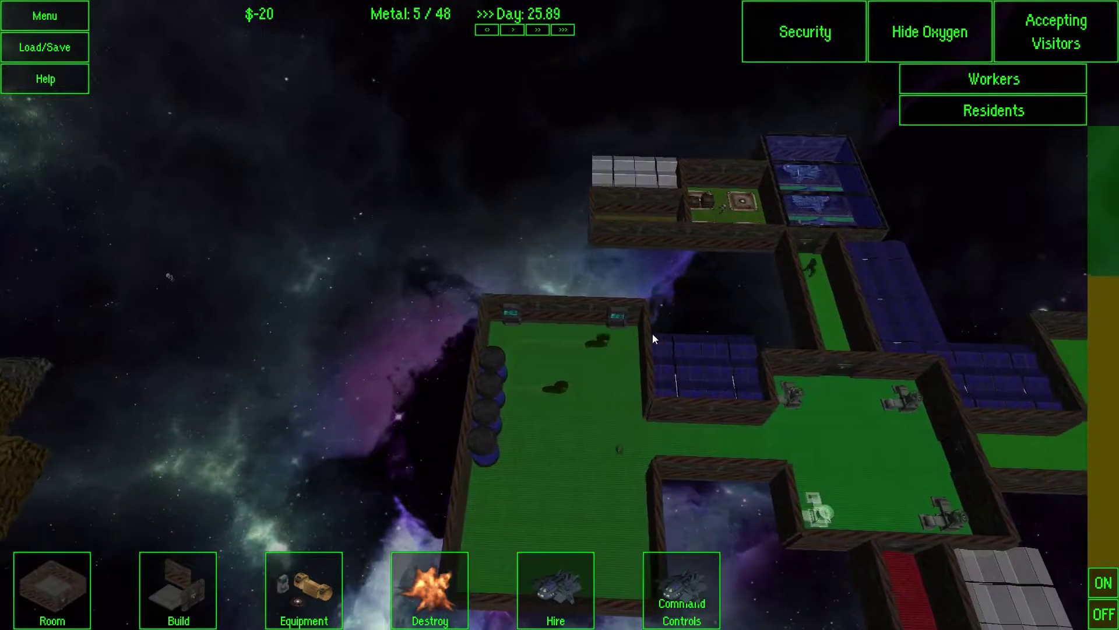
key(d)
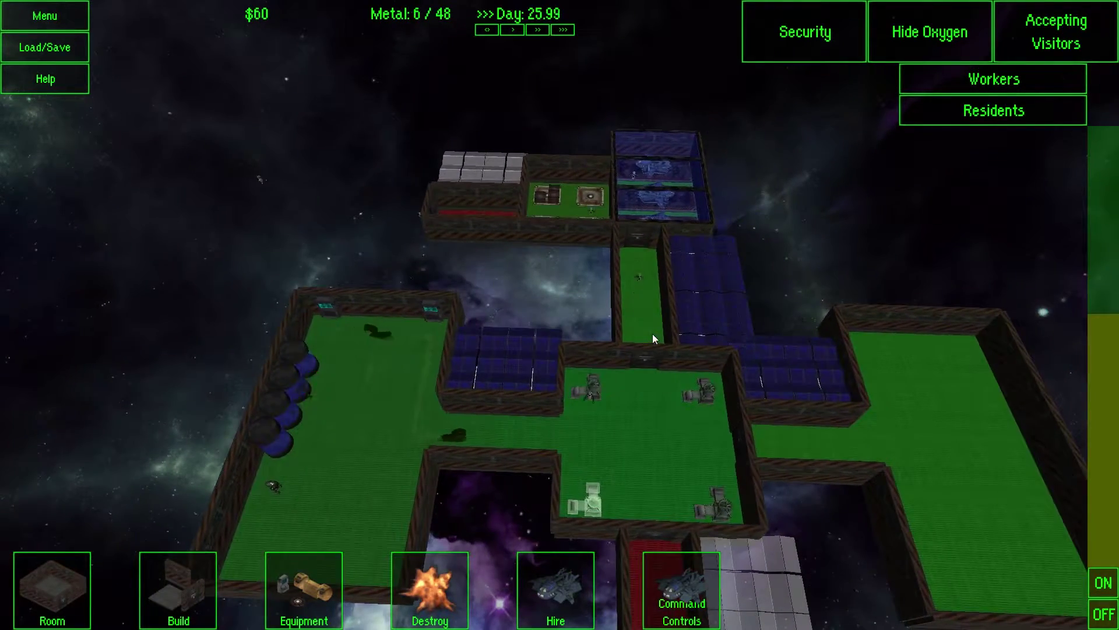
key(d)
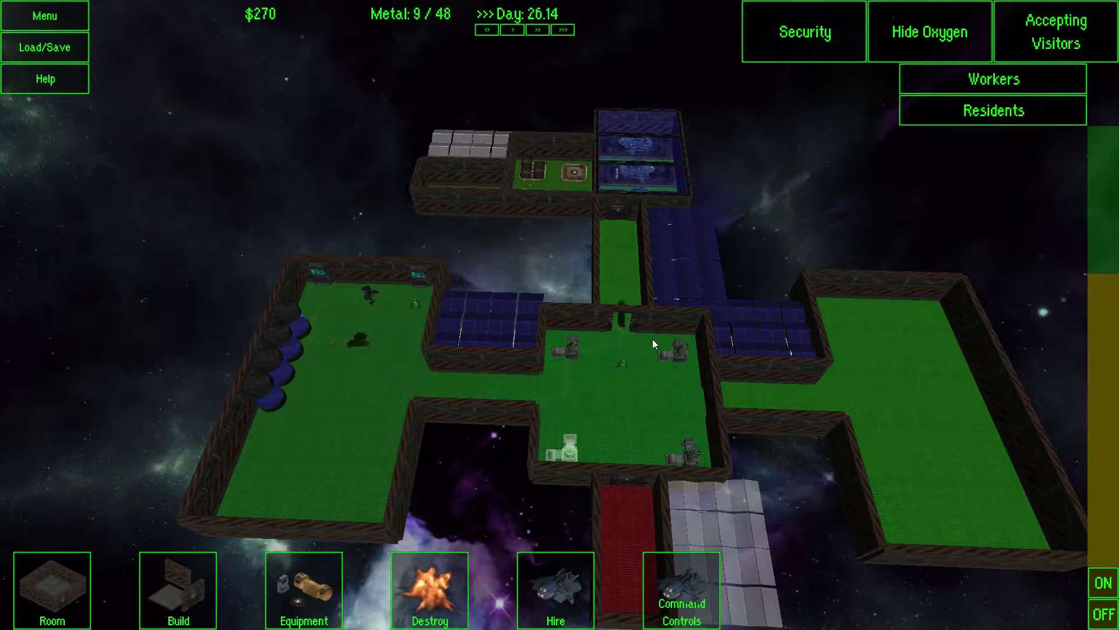
key(s)
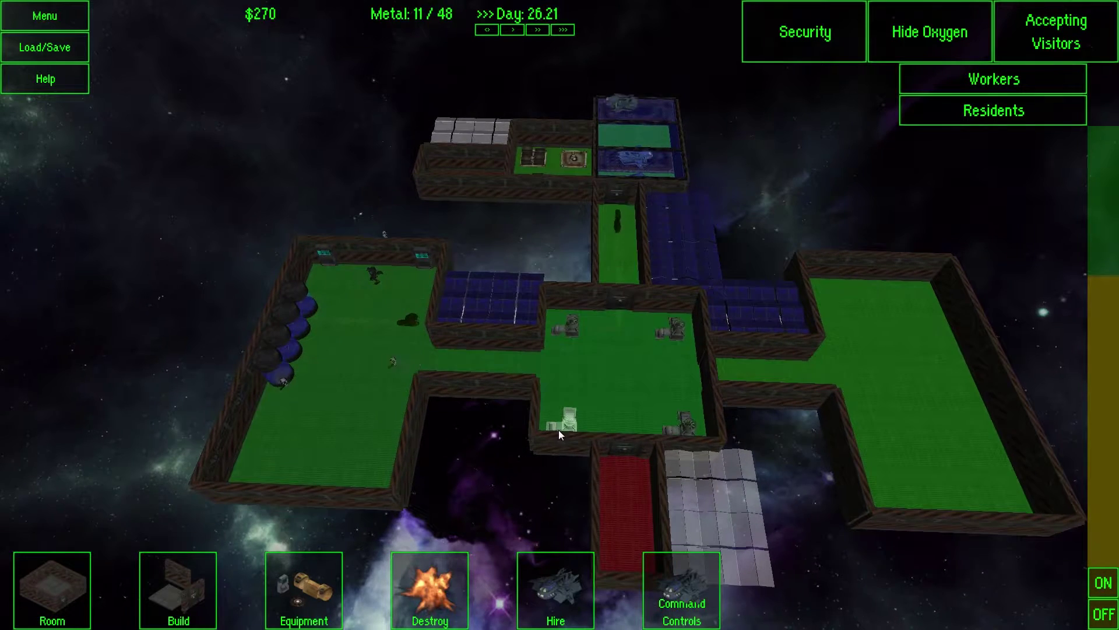
key(w)
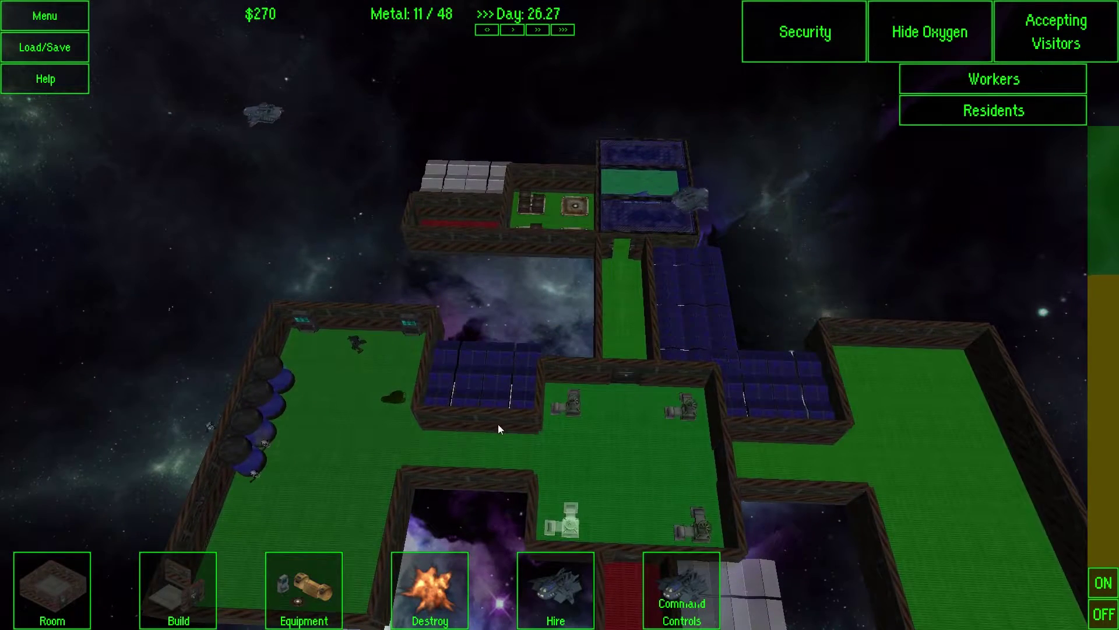
key(s)
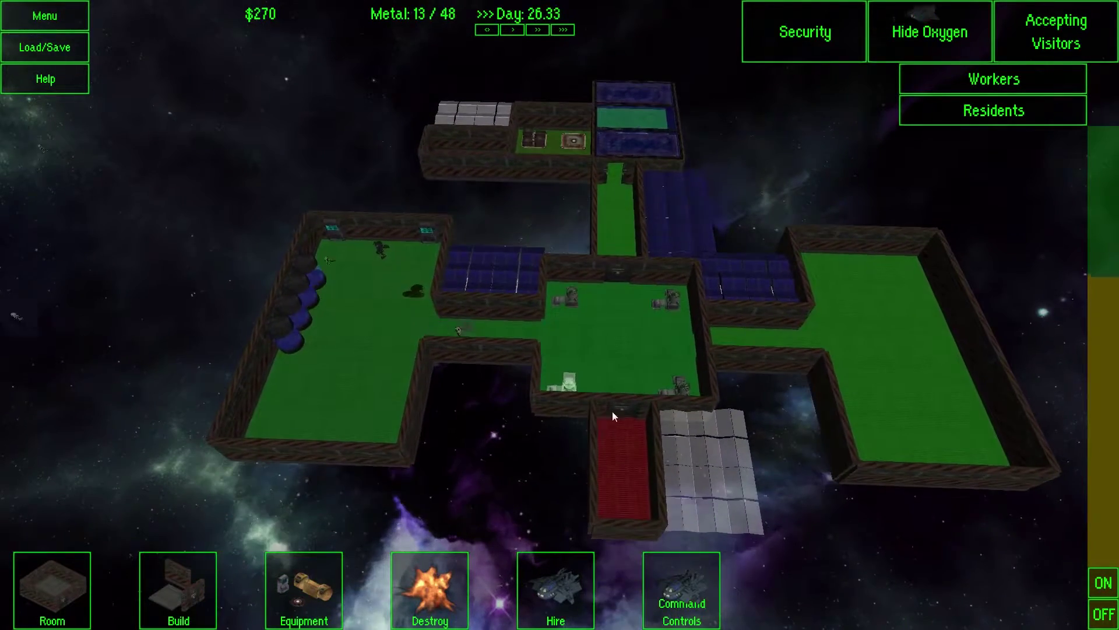
click(620, 408)
click(718, 520)
Step: Pan and zoom around the station to survey its upper and lower rooms
key(w)
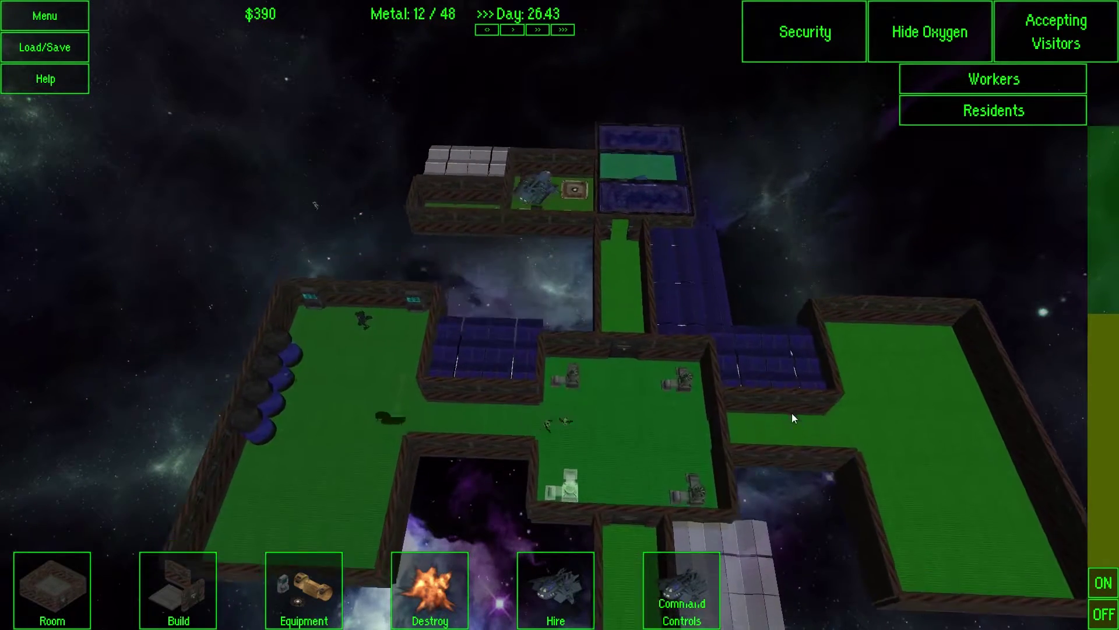
key(a)
key(w)
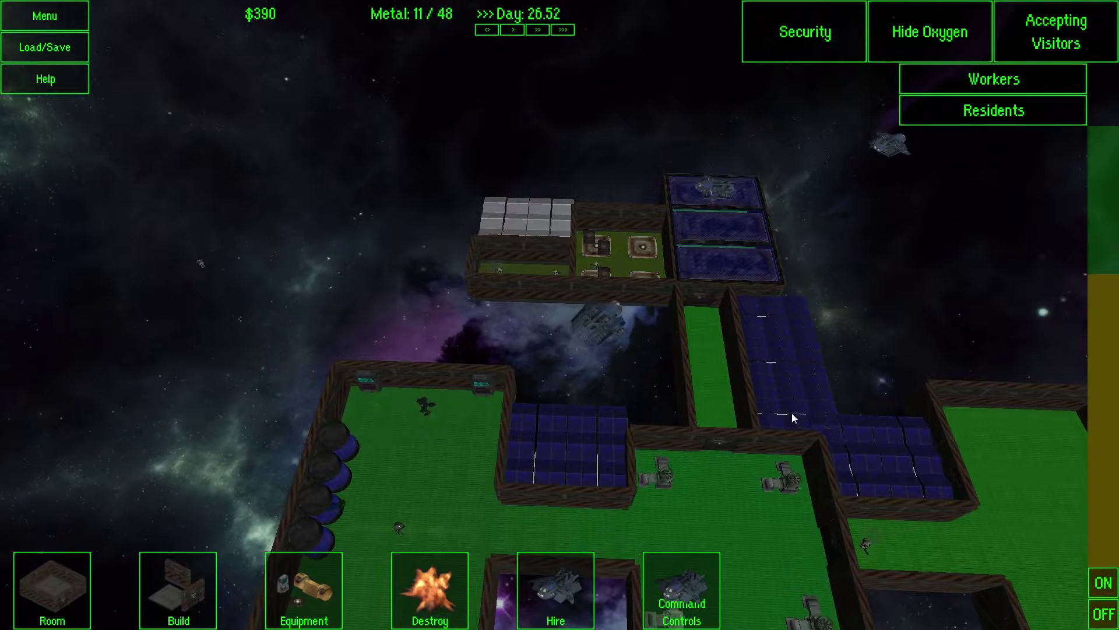
key(s)
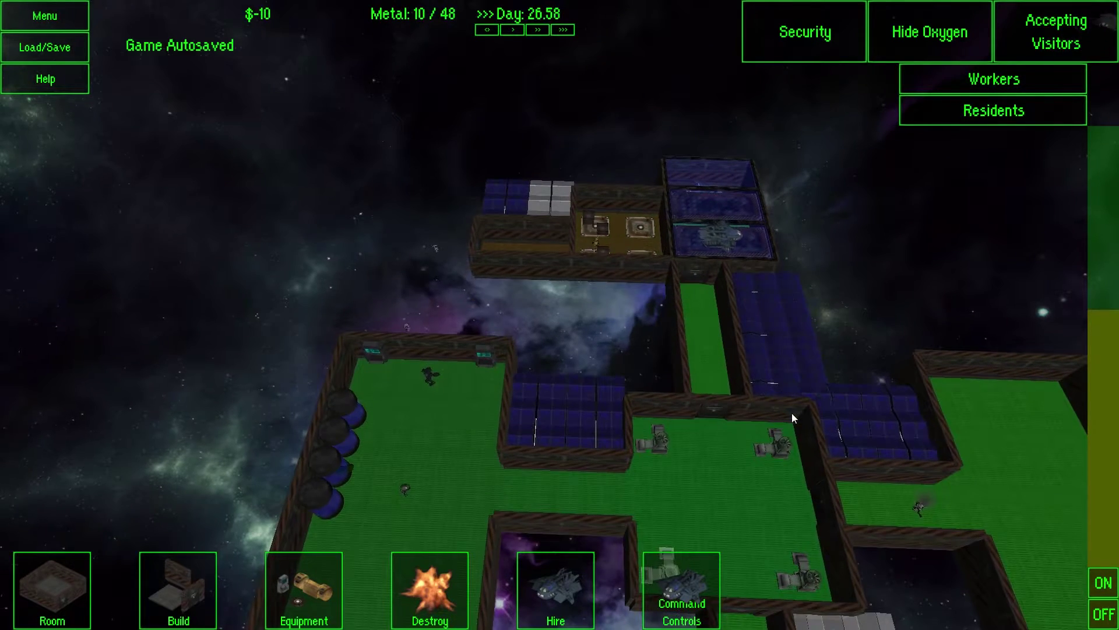
key(s)
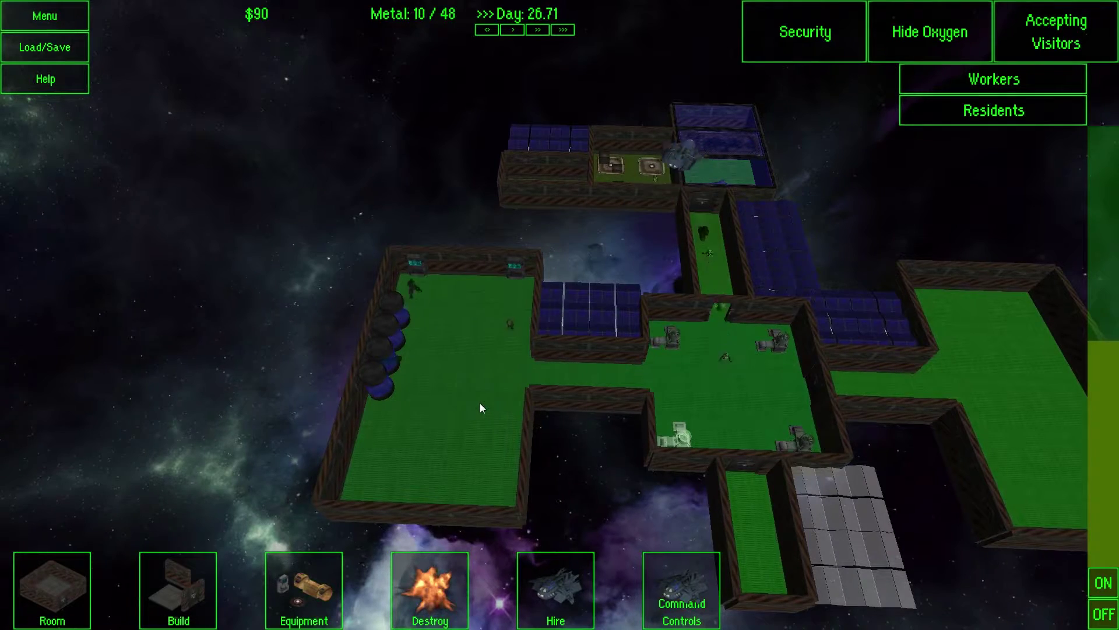
key(d)
key(w)
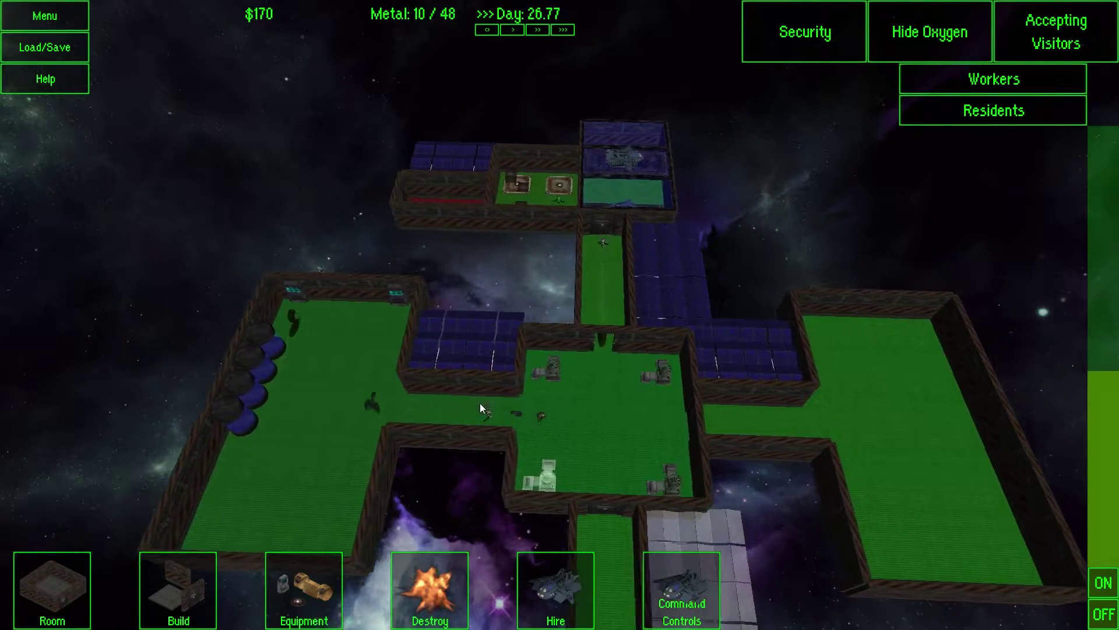
key(s)
key(s)
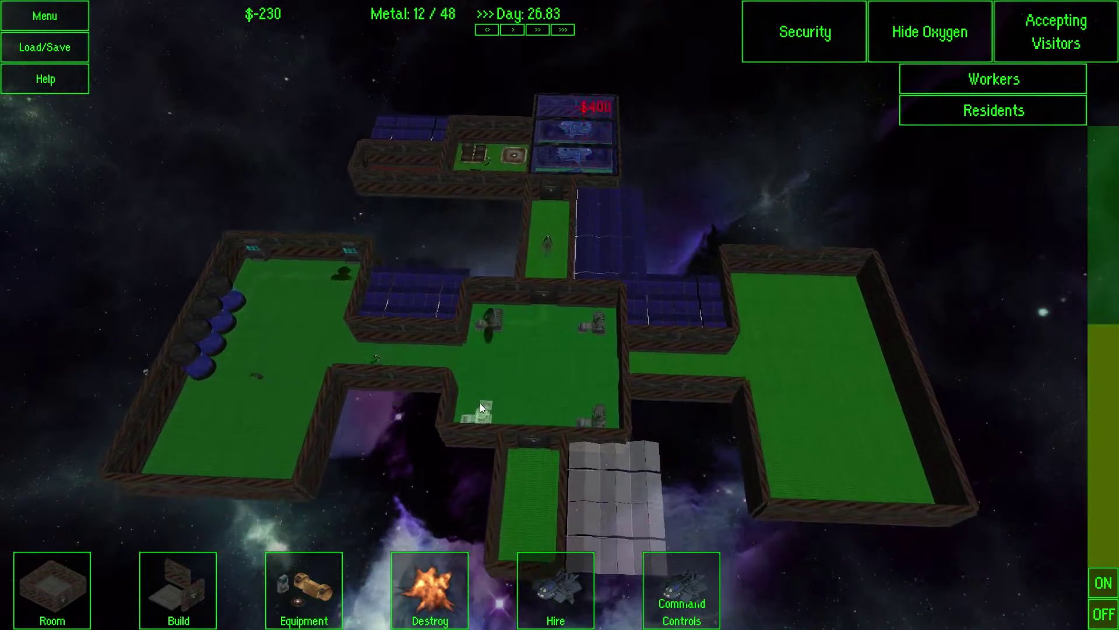
key(s)
key(s)
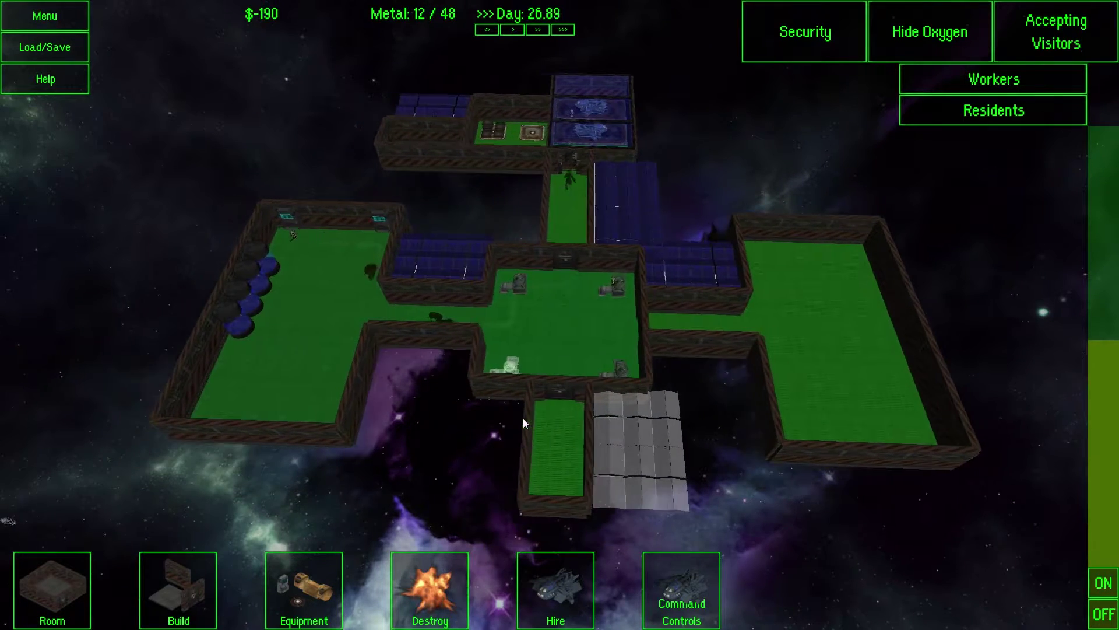
key(a)
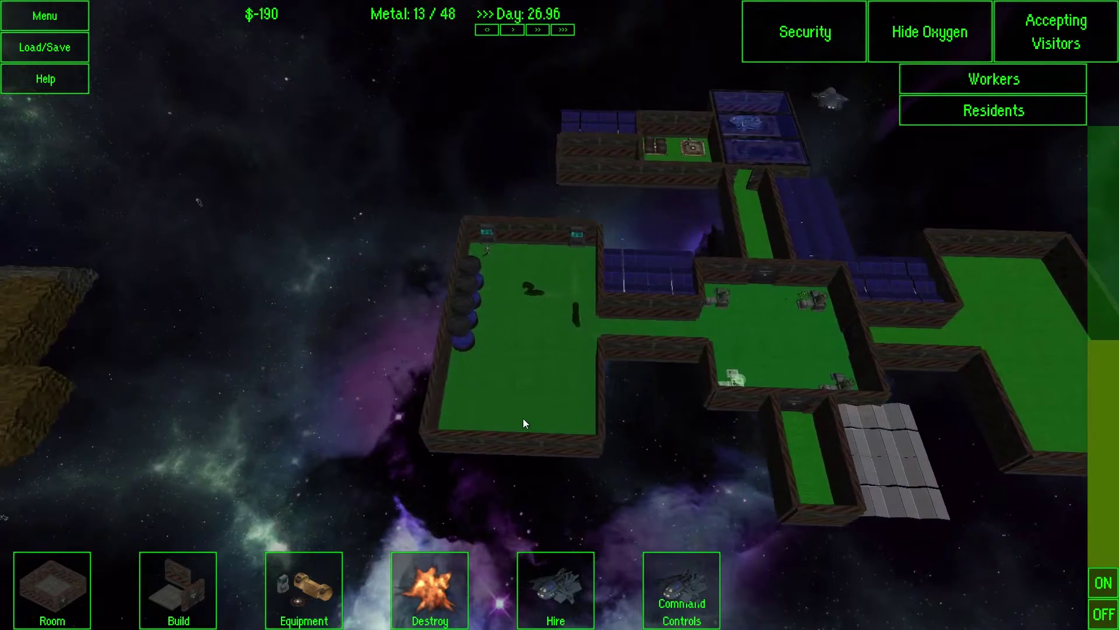
key(a)
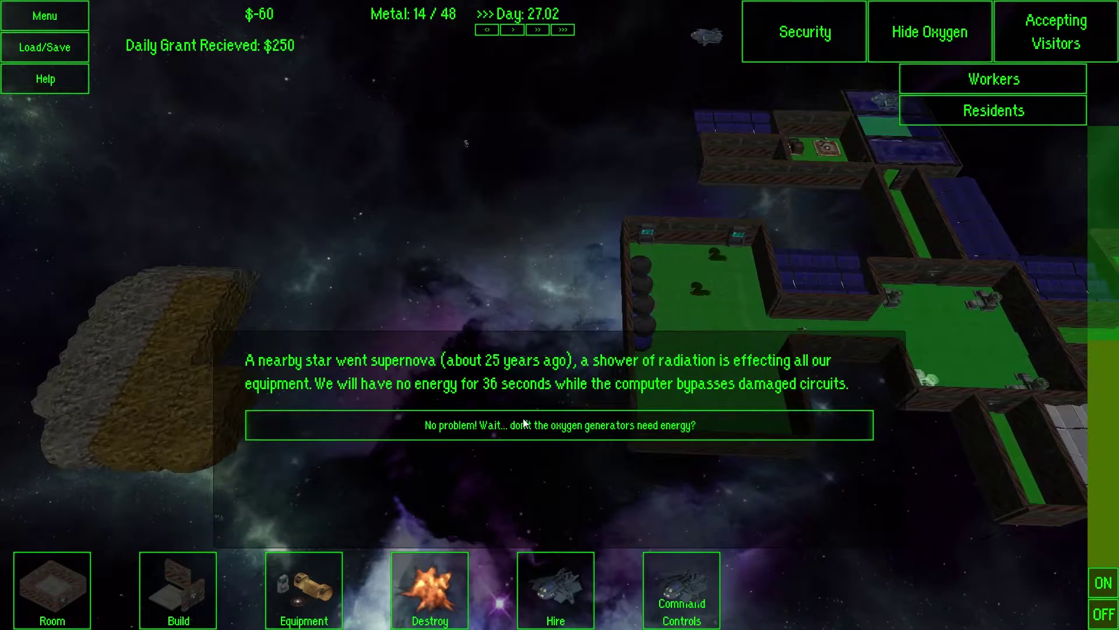
Step: Dismiss the supernova warning and switch Accepting Visitors off
key(d)
click(525, 425)
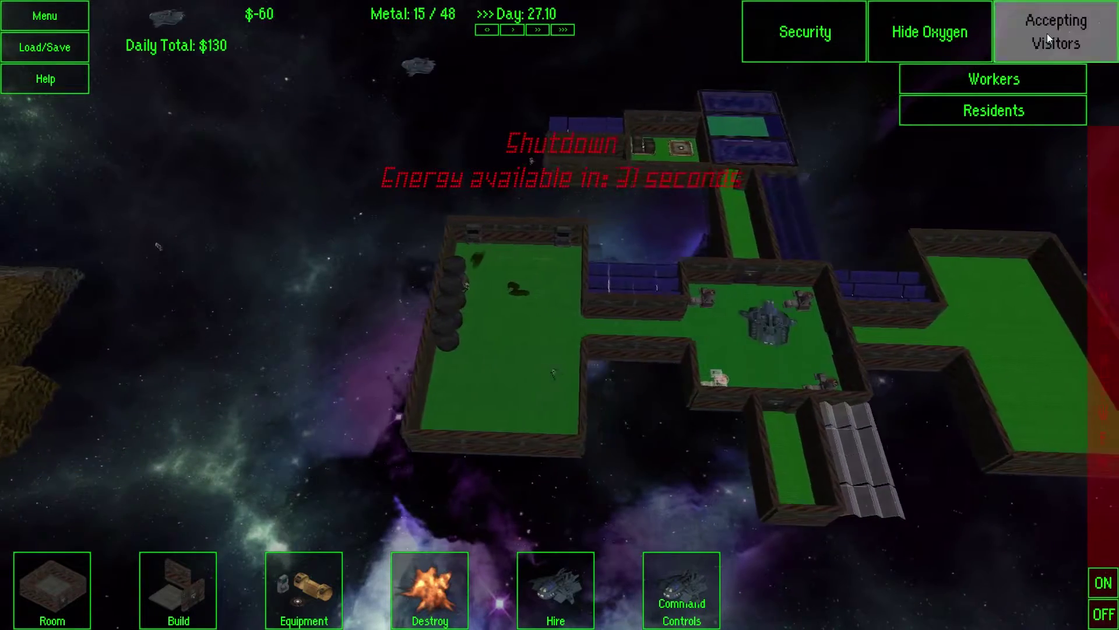
click(1047, 34)
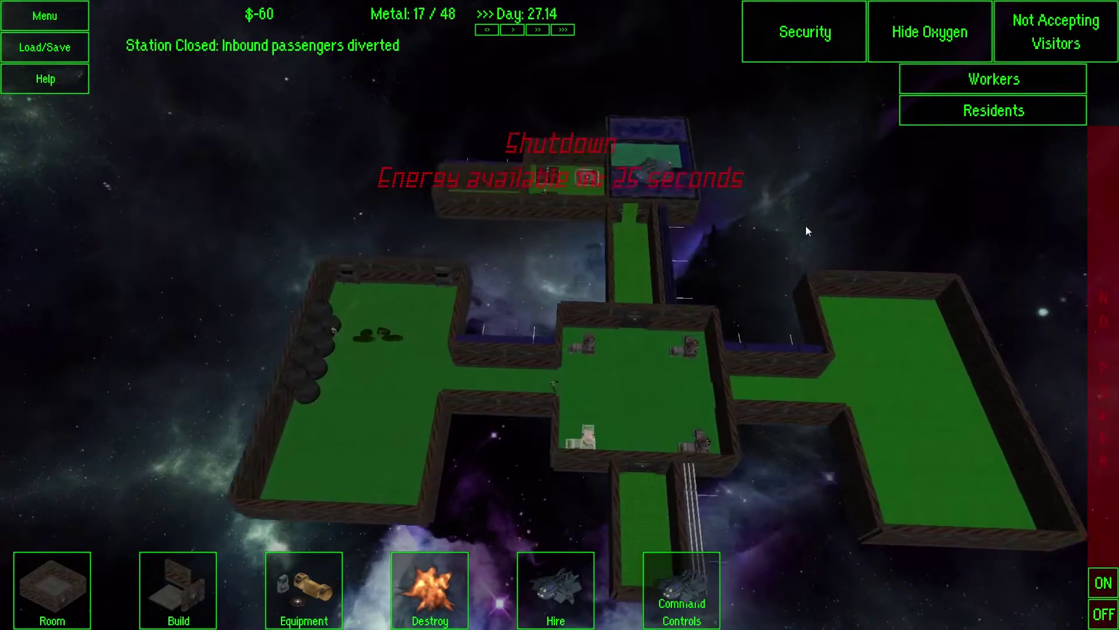
key(w)
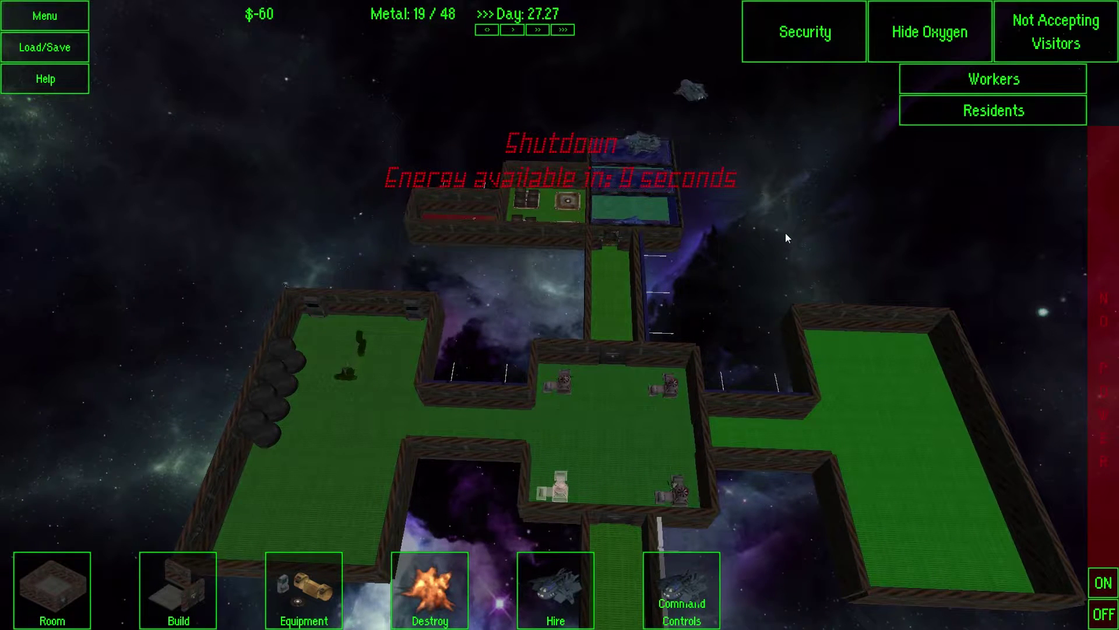
key(s)
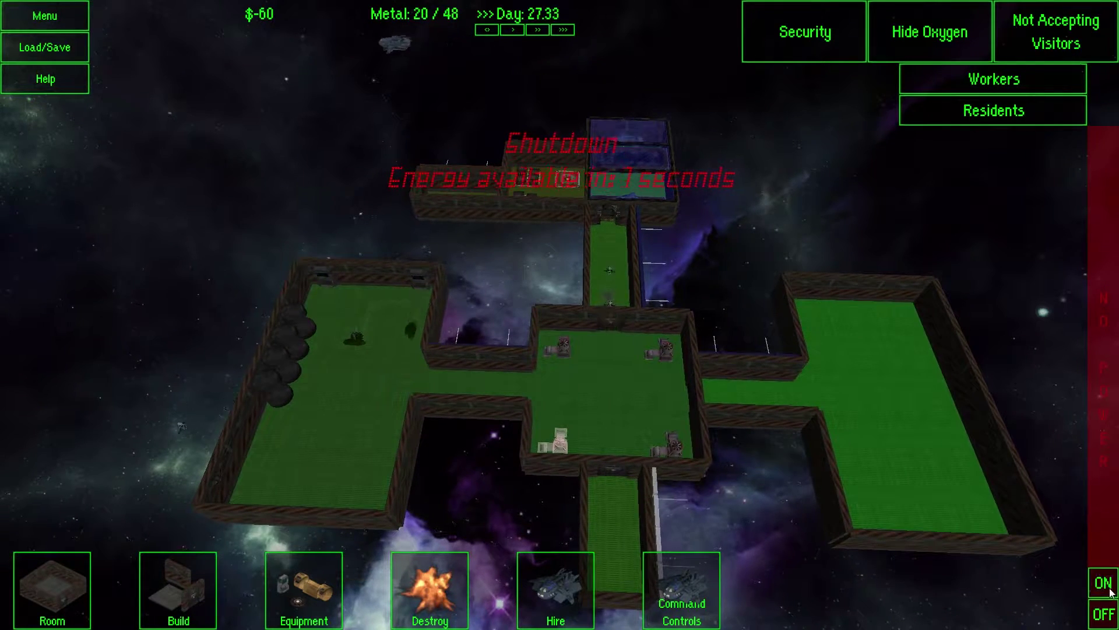
click(1104, 582)
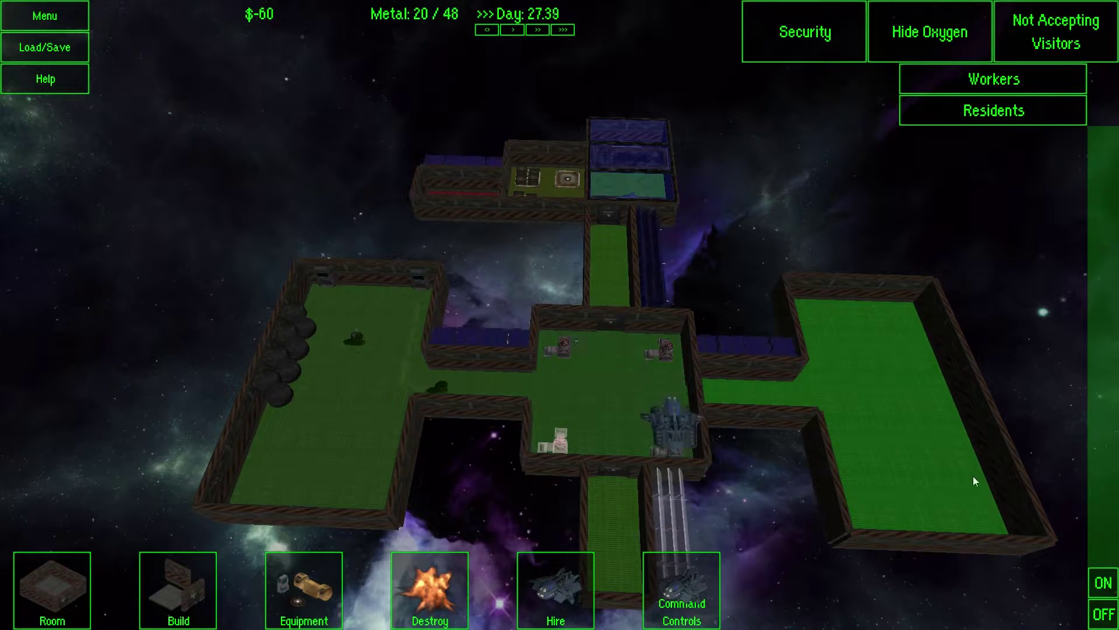
key(s)
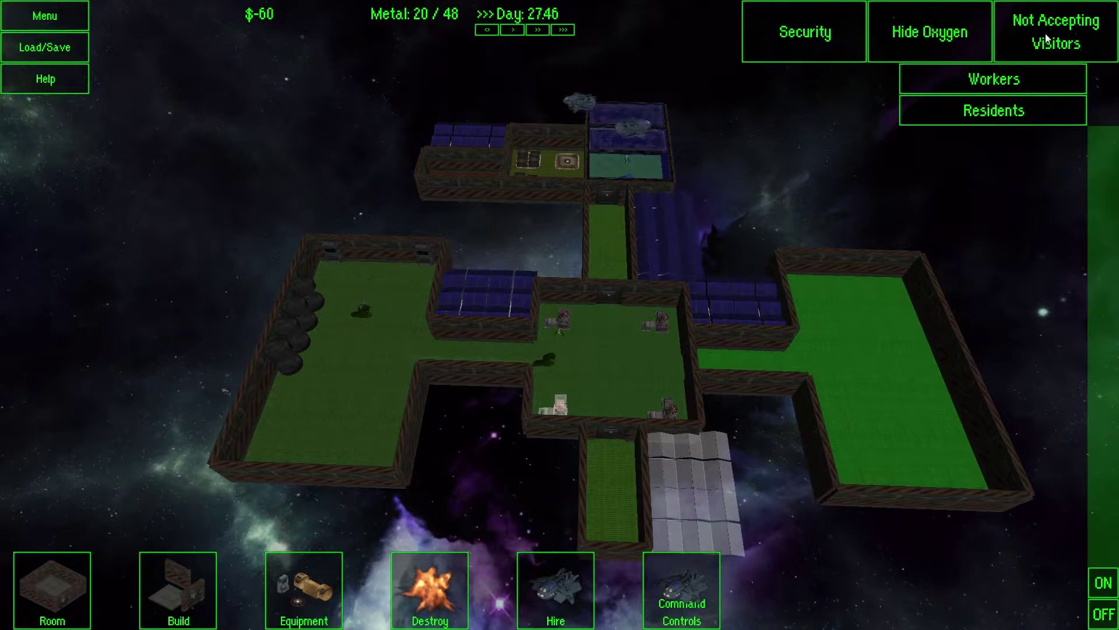
key(w)
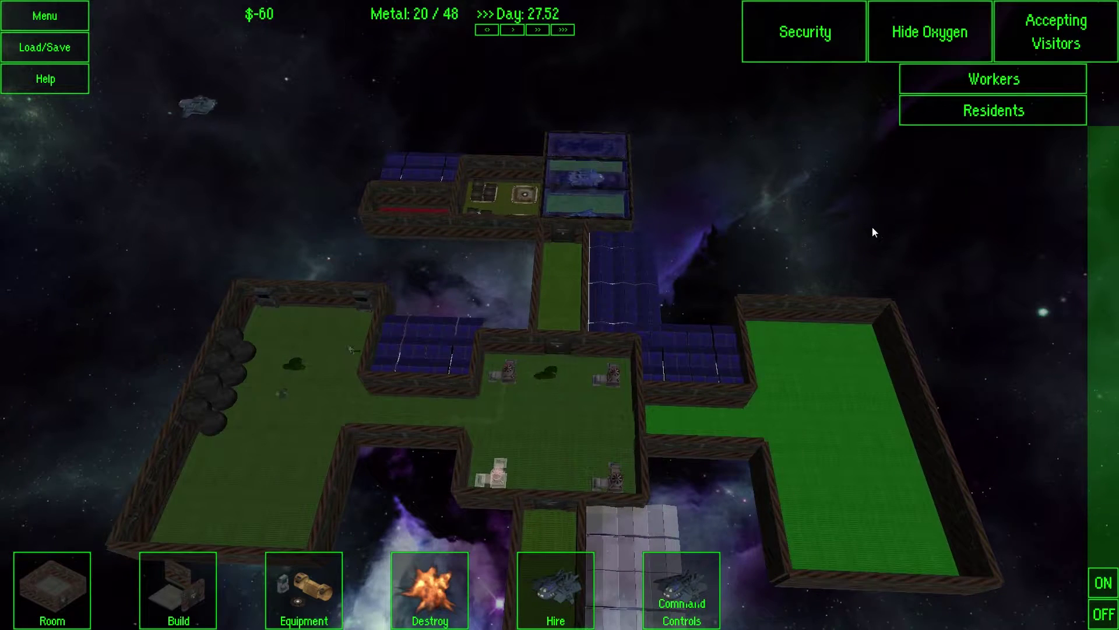
key(s)
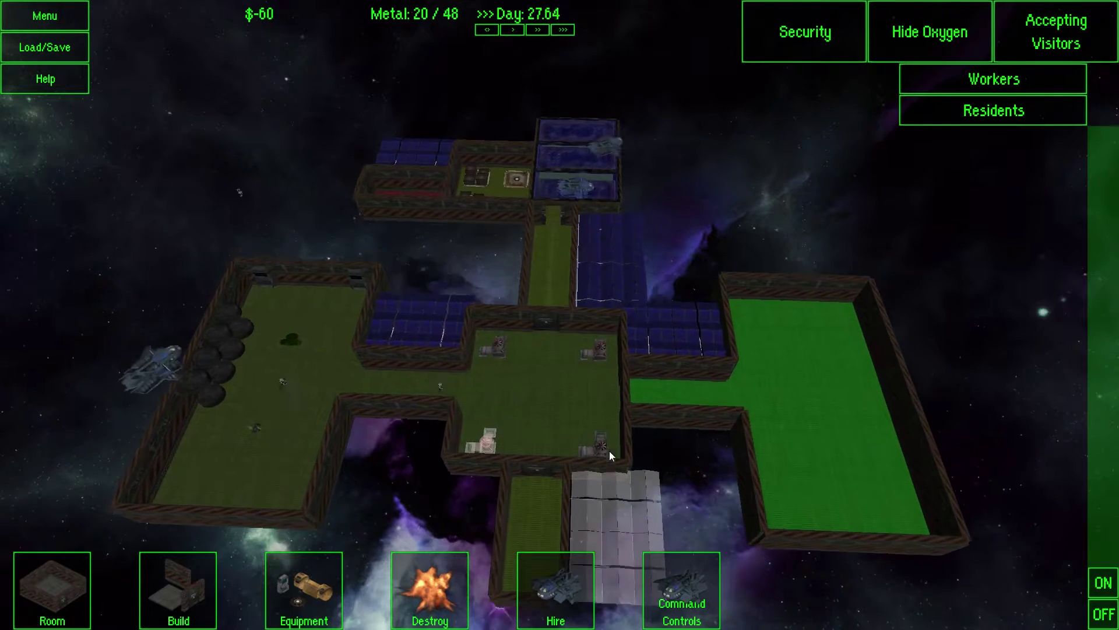
key(w)
key(a)
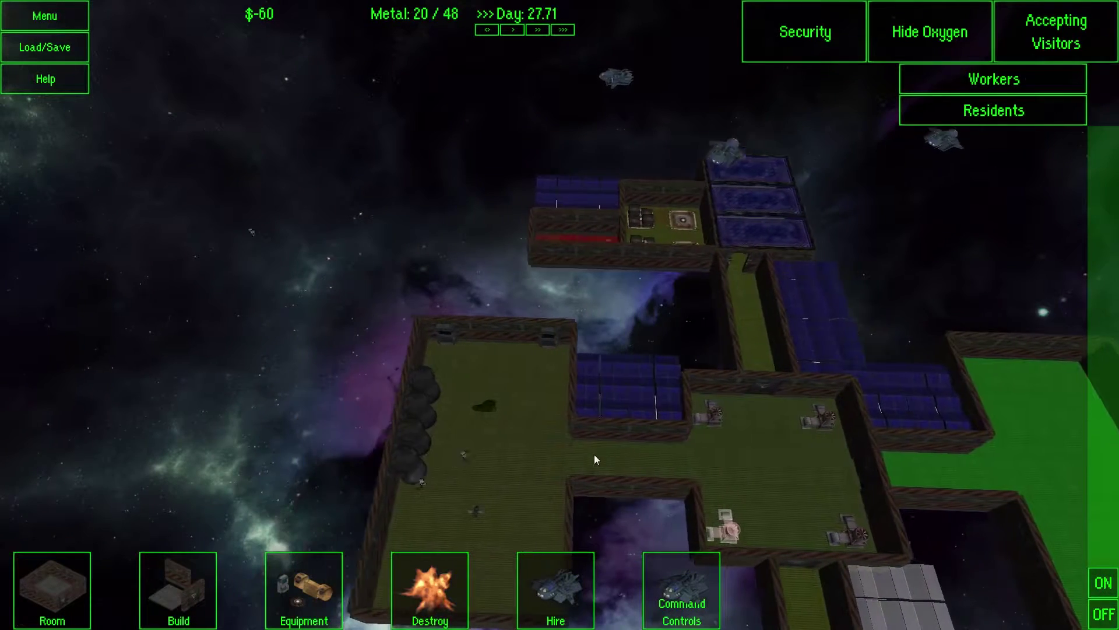
key(a)
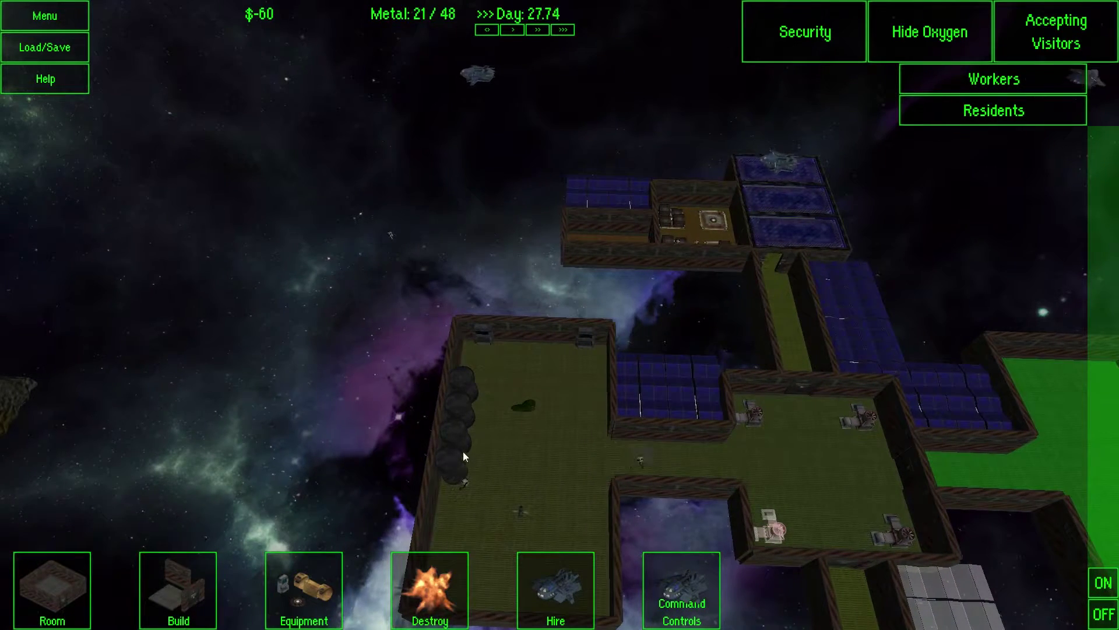
click(464, 456)
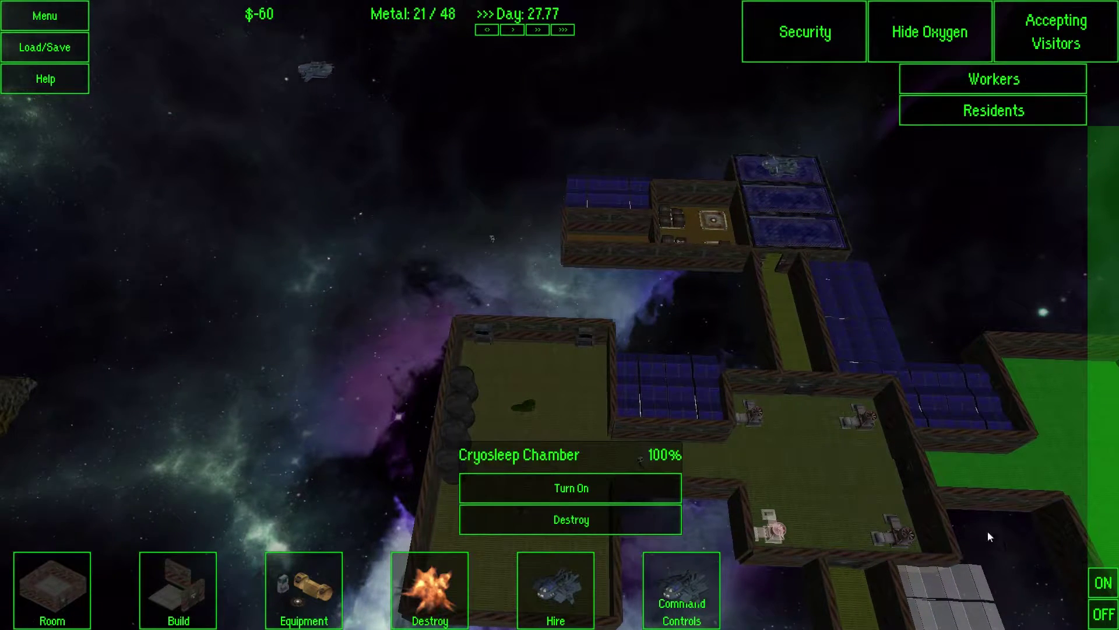
click(1008, 546)
key(d)
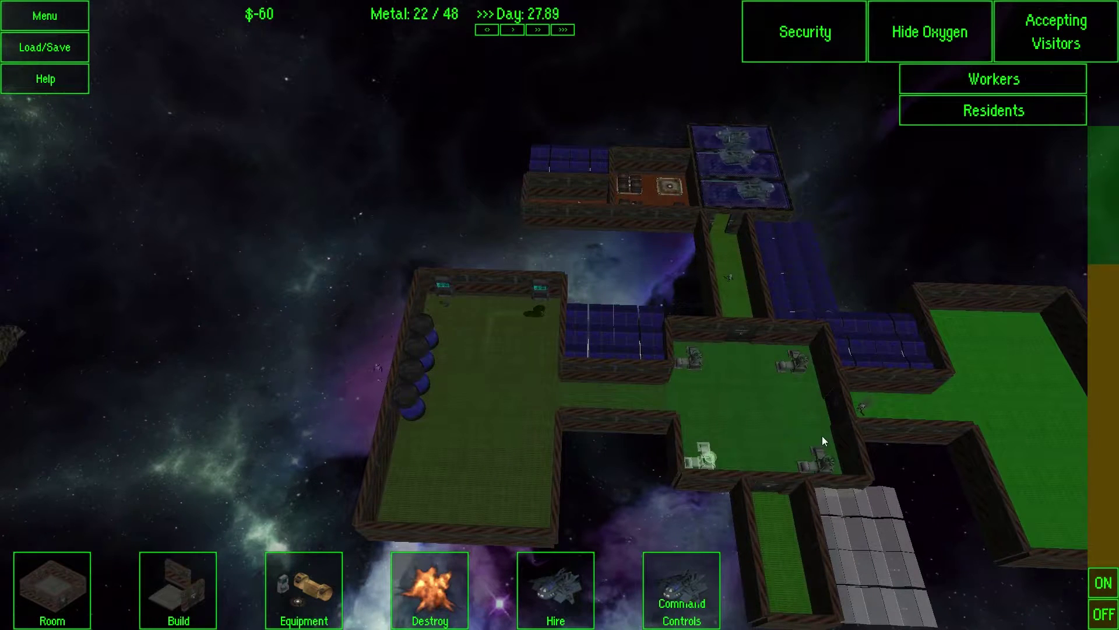
key(w)
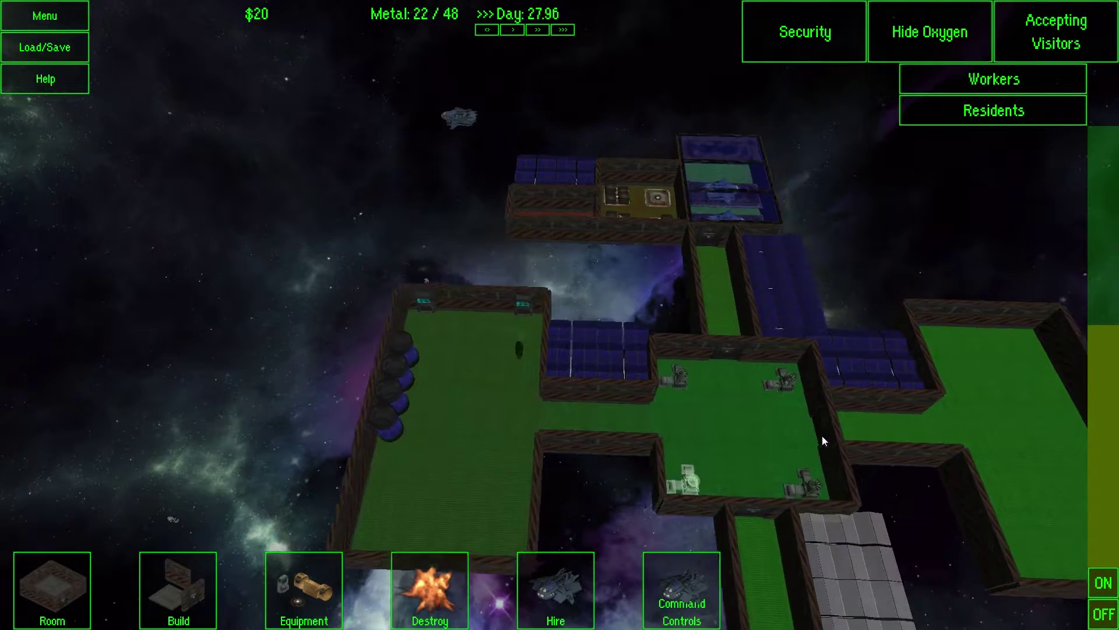
key(s)
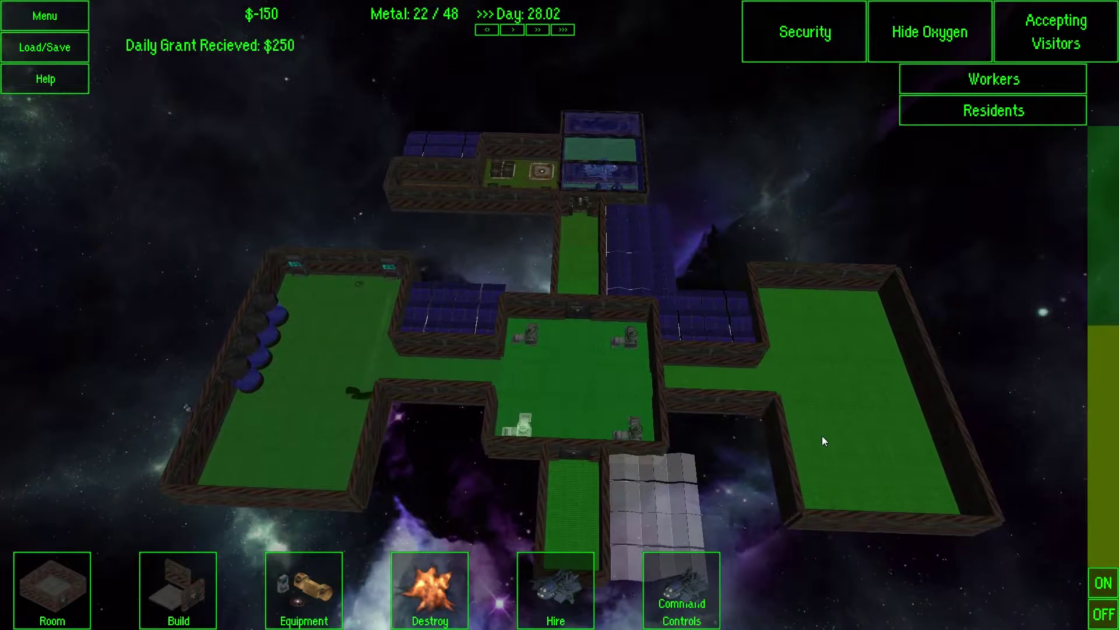
key(a)
key(w)
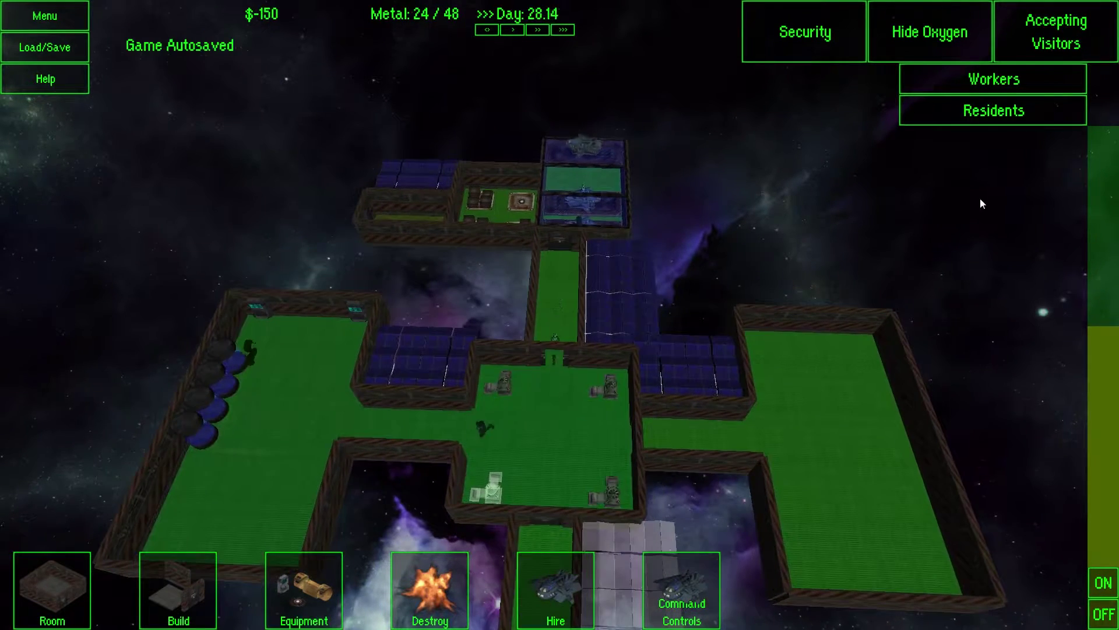
key(w)
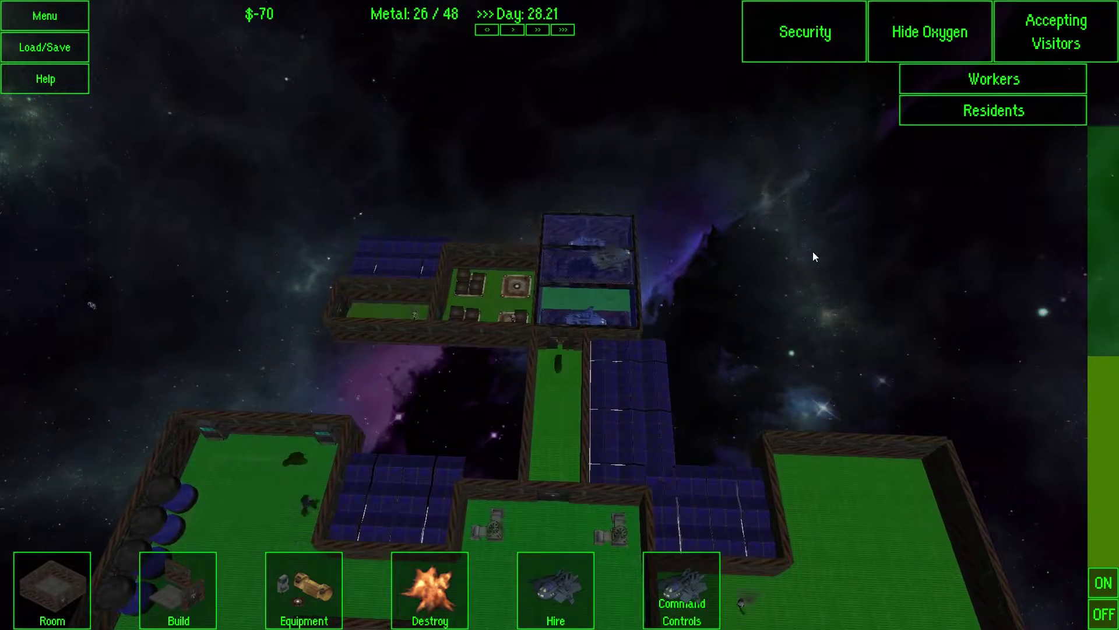
scroll(812, 256, down, 3)
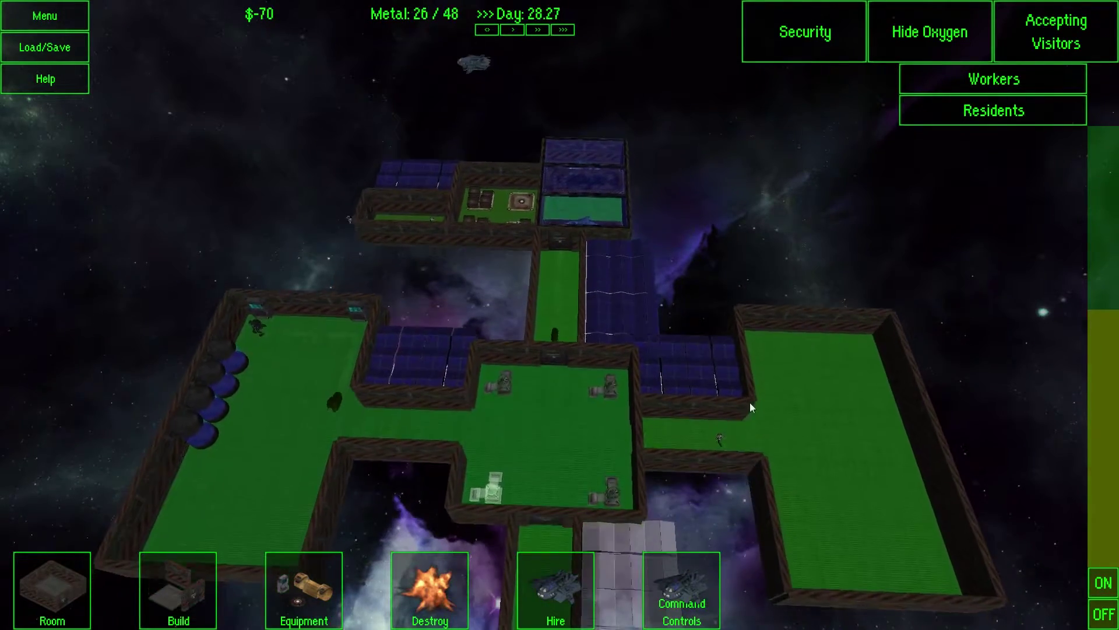
Step: Build a new door in the station from the Build menu
key(a)
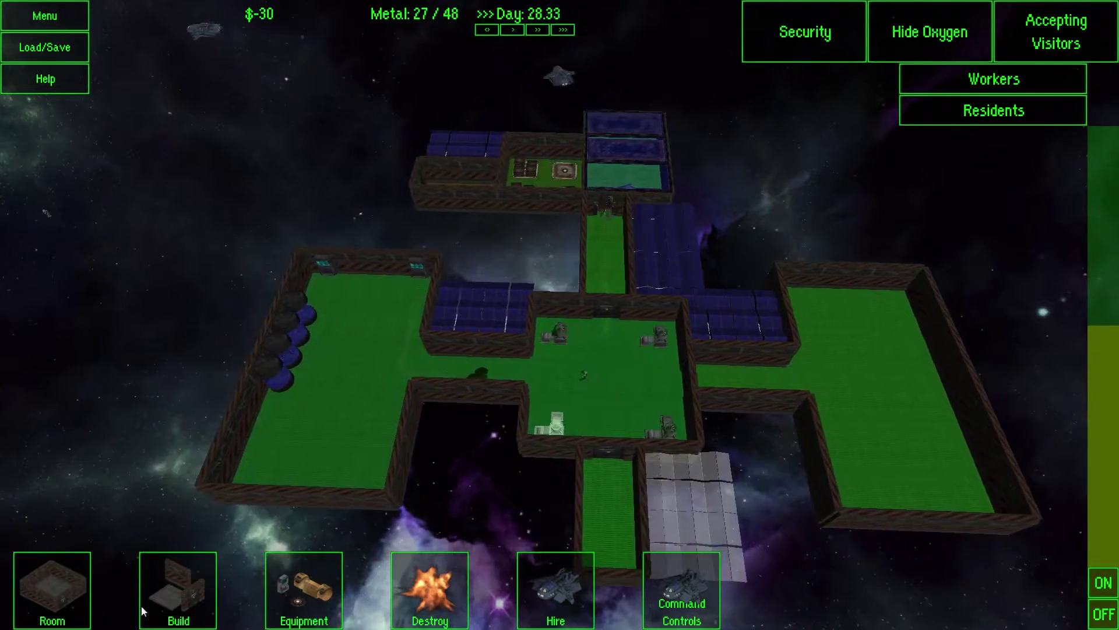
click(167, 599)
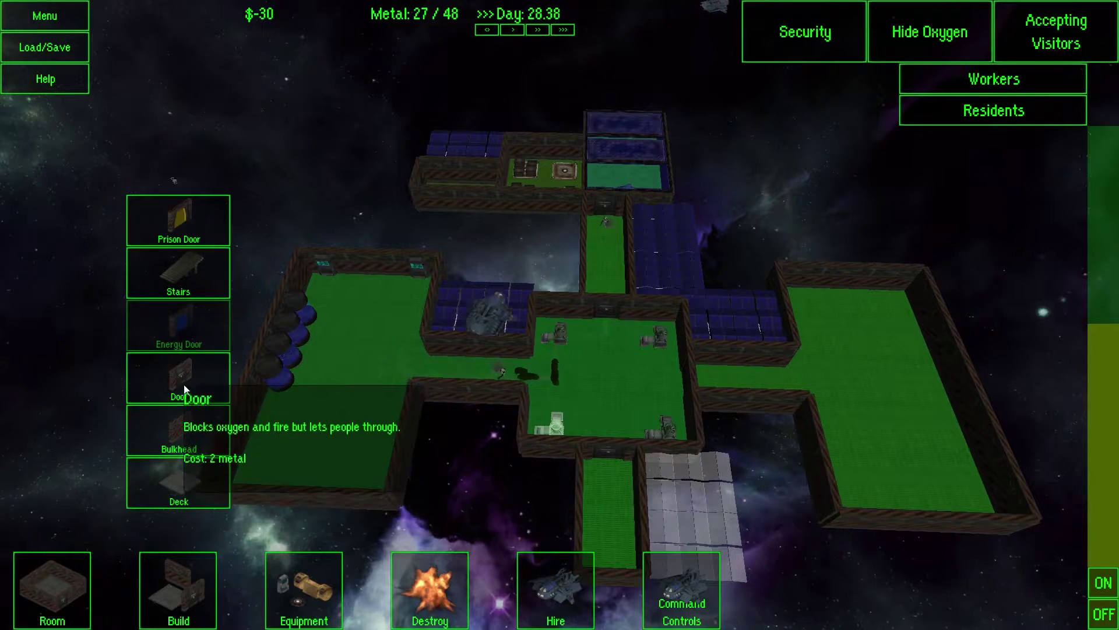
click(182, 378)
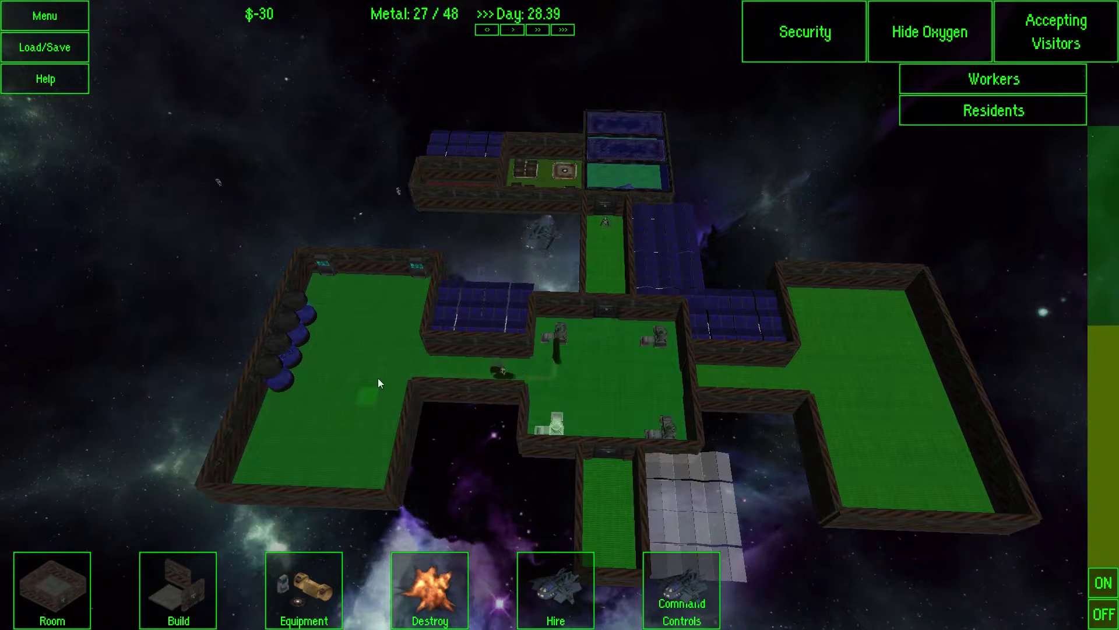
drag(526, 394, 533, 393)
Step: Show the roster of workers
key(d)
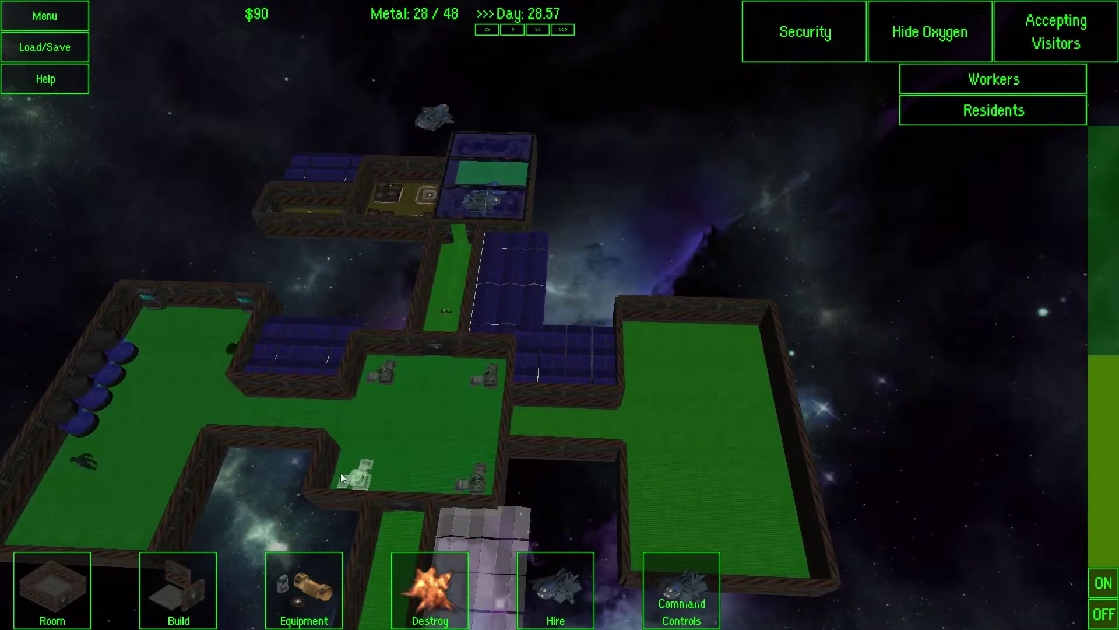
key(a)
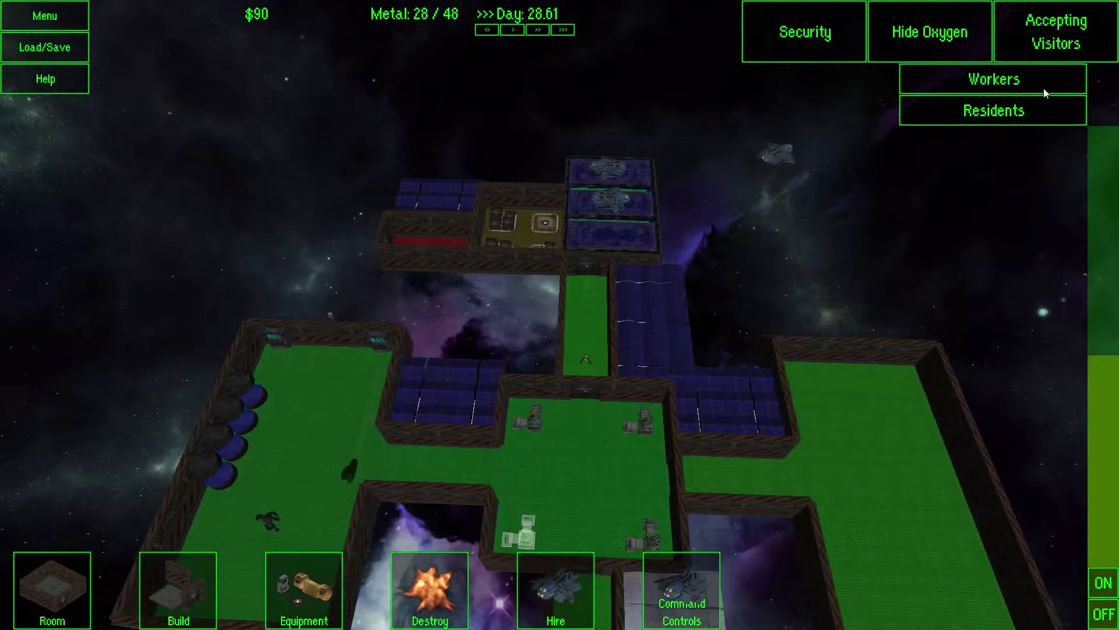
click(1041, 84)
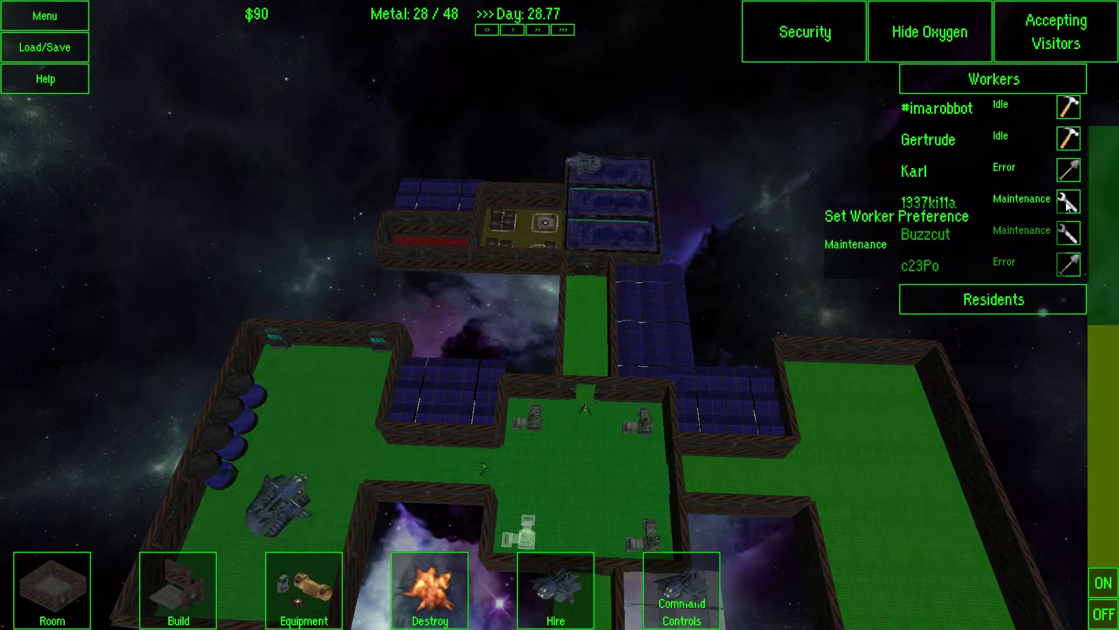
click(1010, 85)
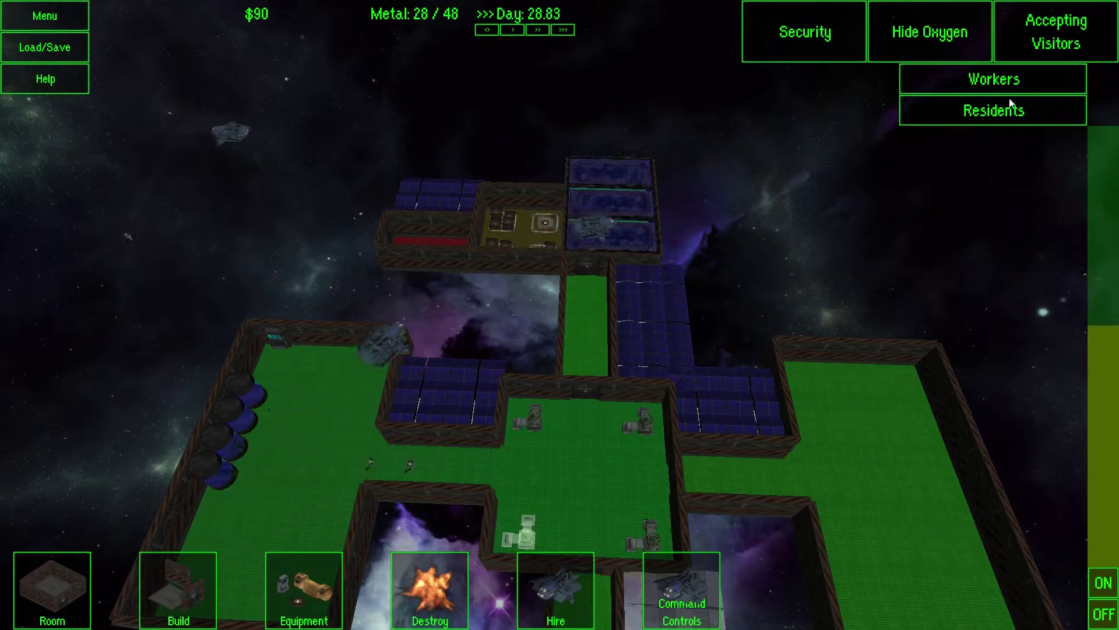
click(1010, 108)
click(1010, 109)
click(1017, 80)
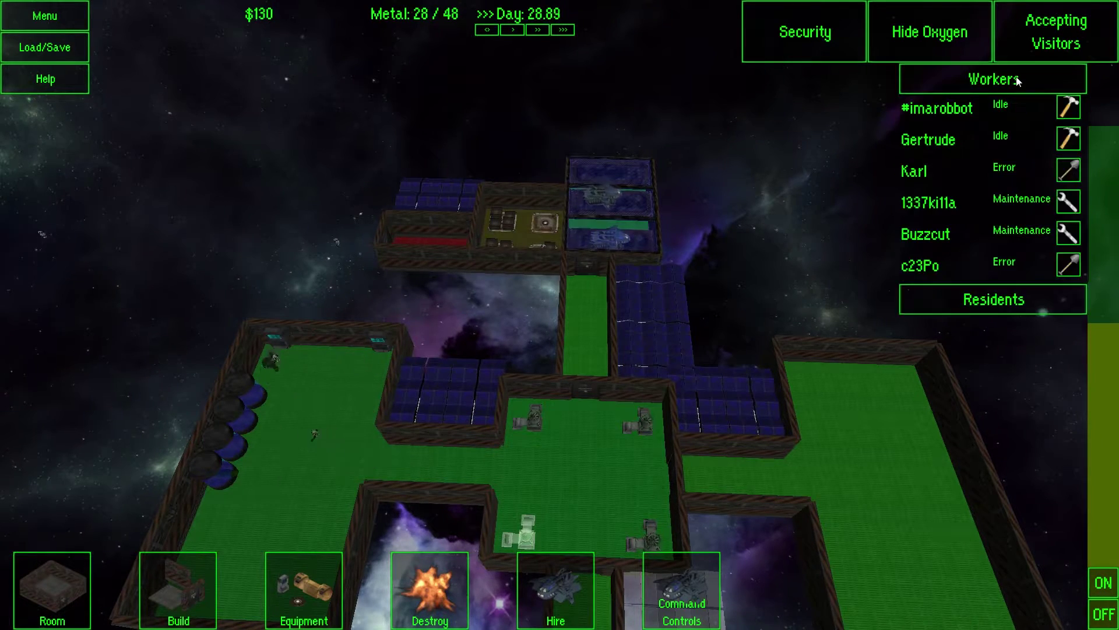
Step: Collapse the worker list and pan around to survey the whole station
click(1017, 81)
scroll(684, 427, down, 5)
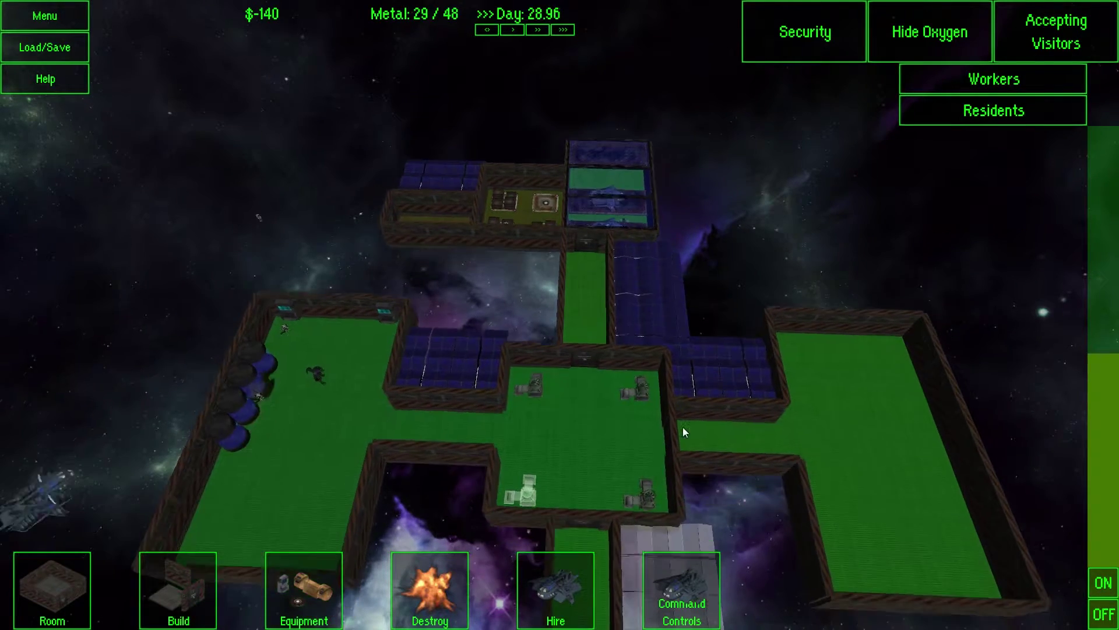
key(a)
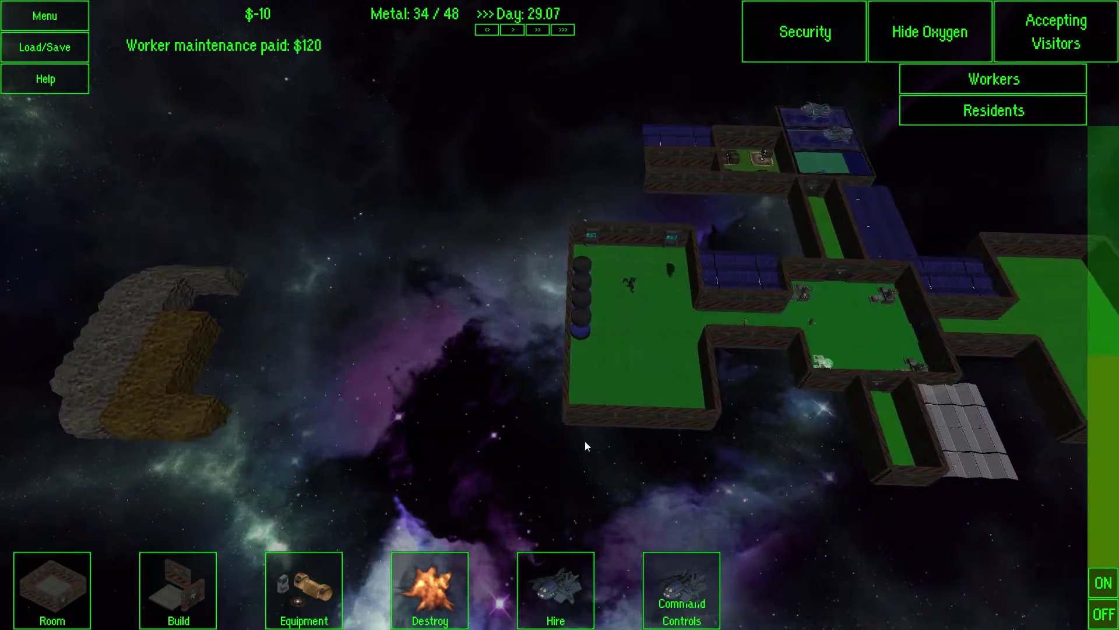
key(w)
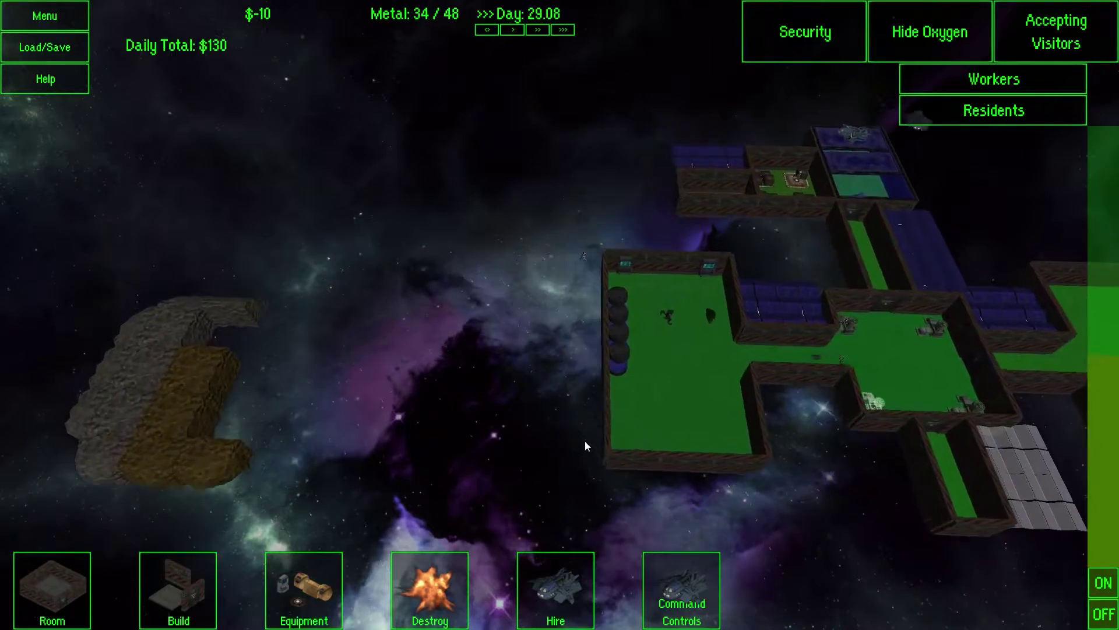
key(d)
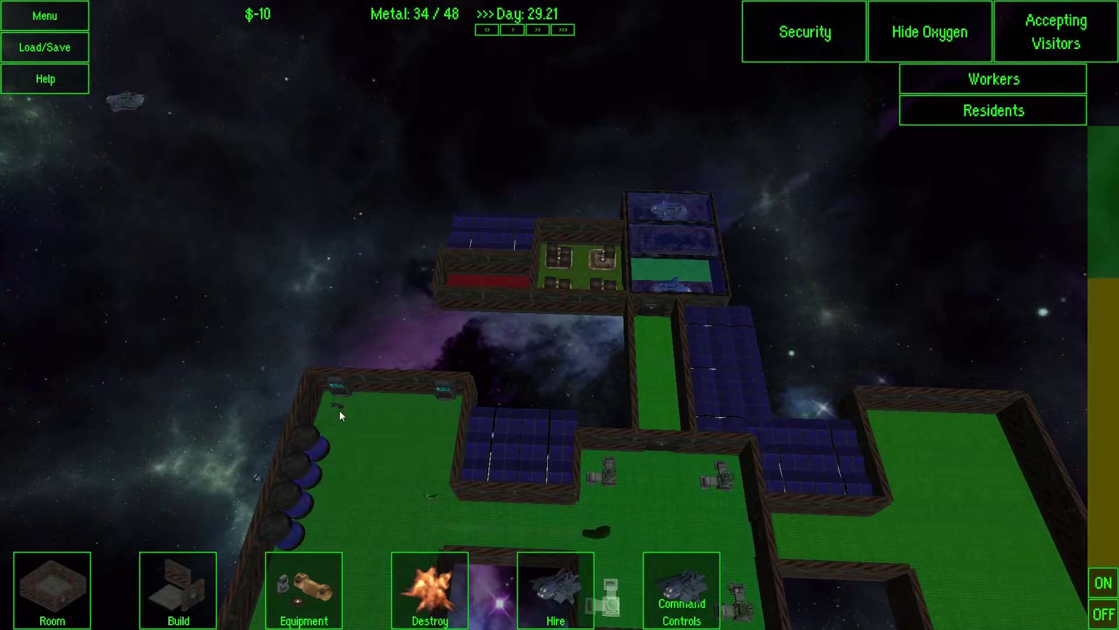
key(a)
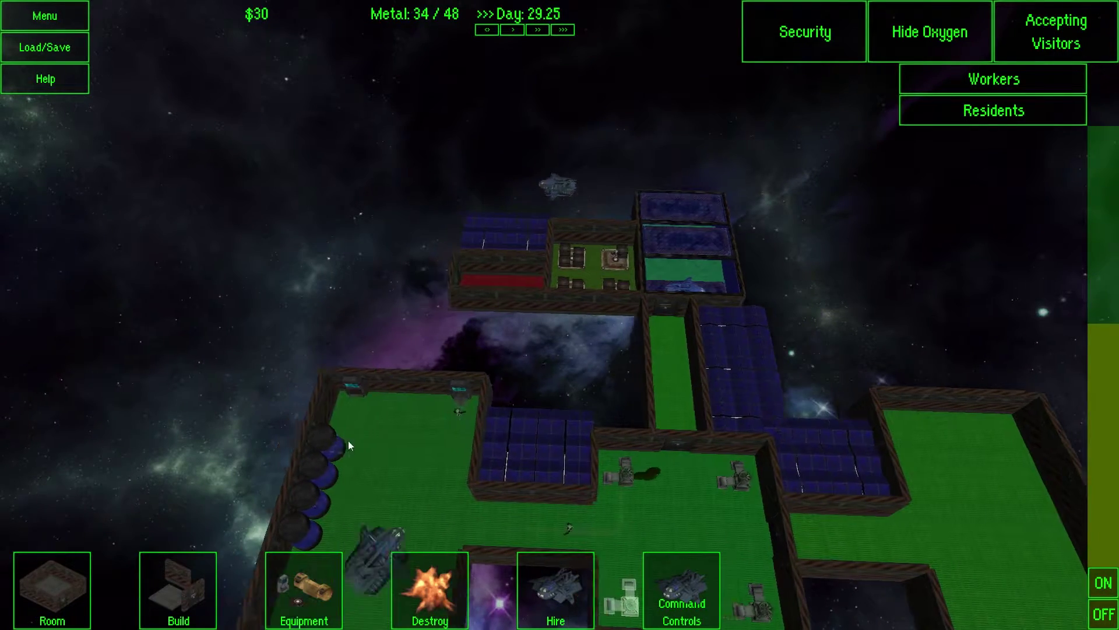
key(w)
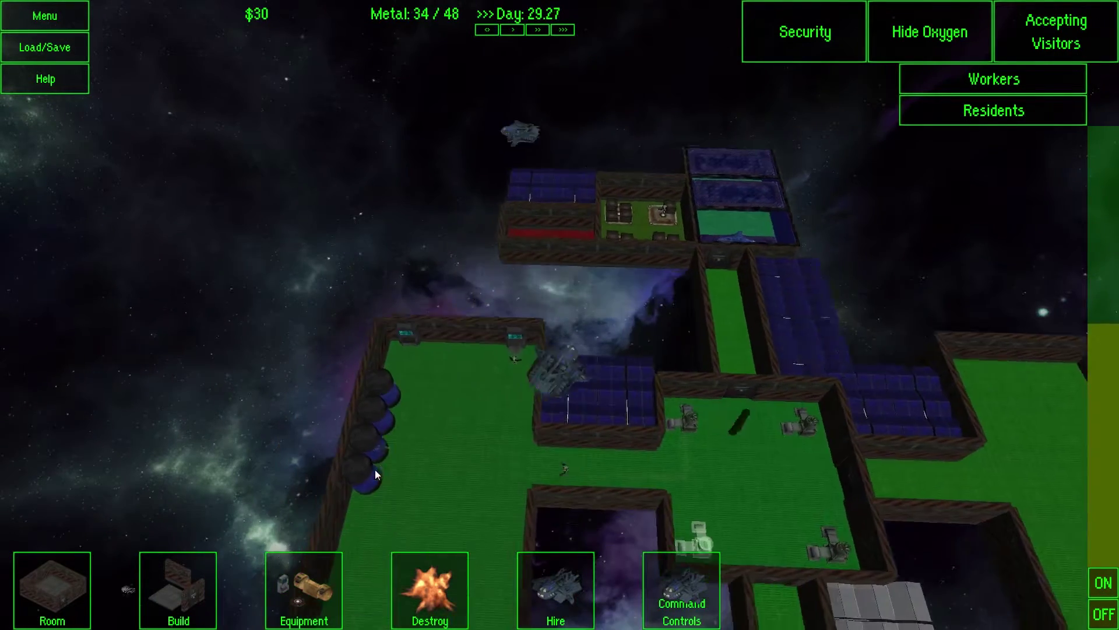
key(w)
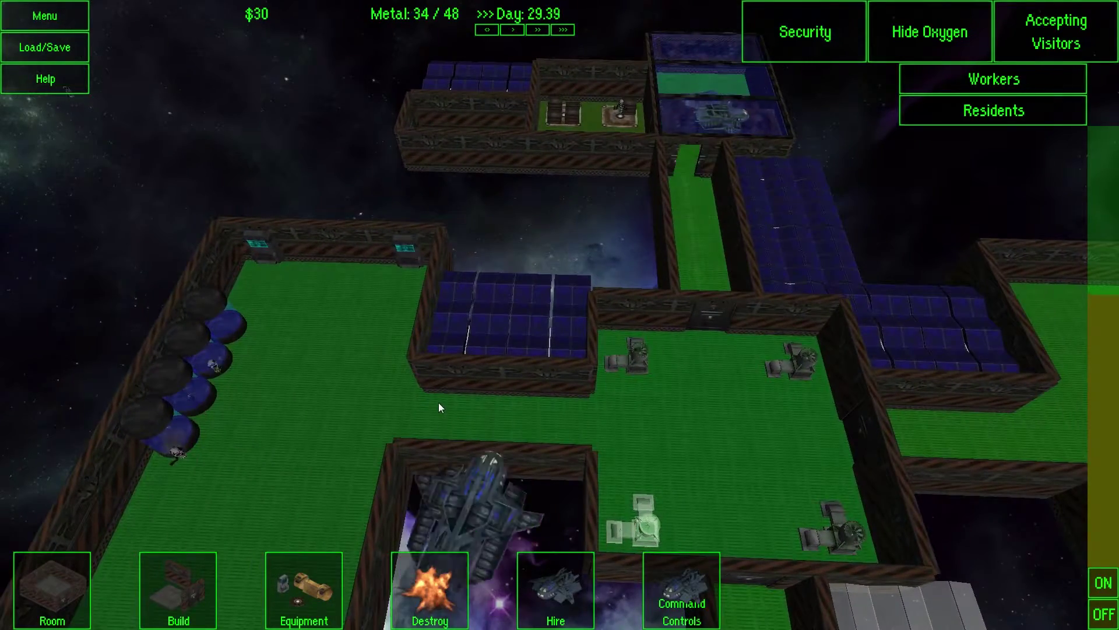
key(d)
key(s)
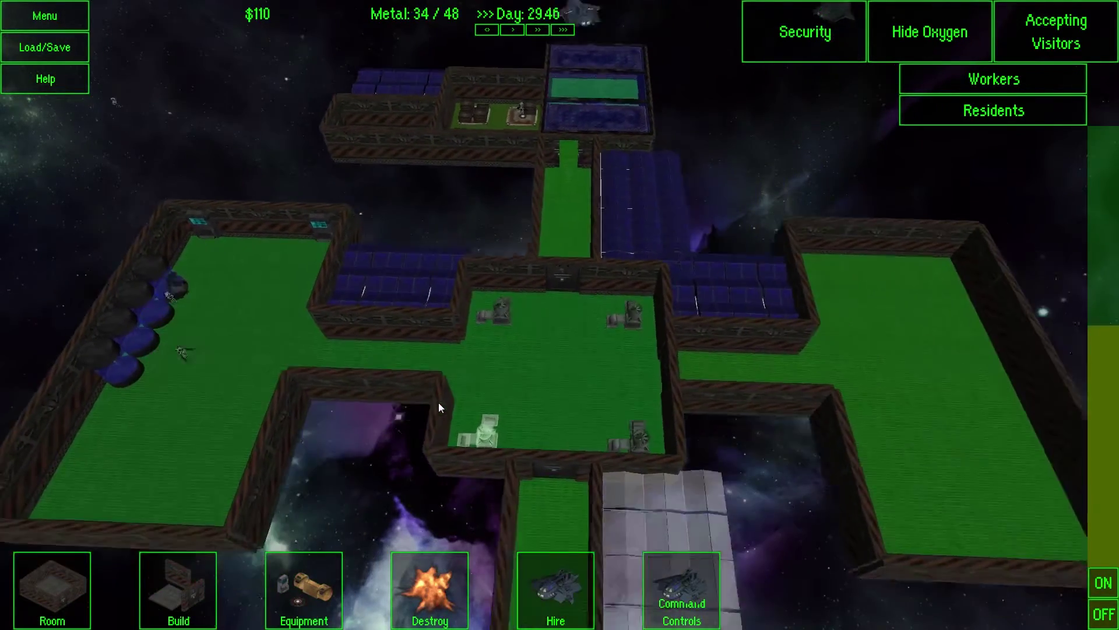
key(w)
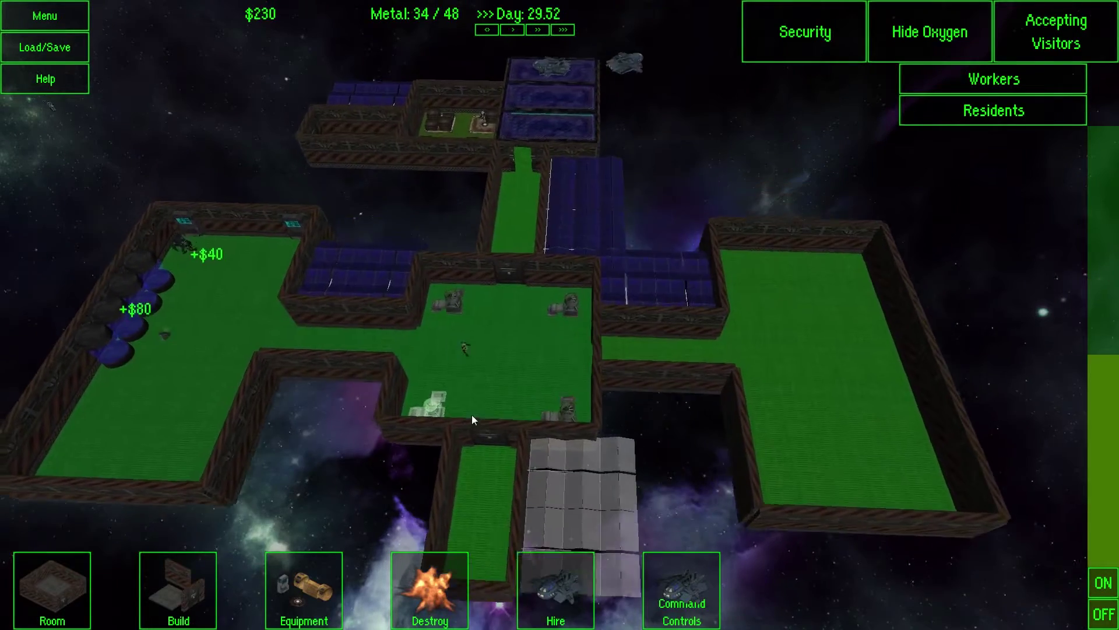
Step: Open the Workers list and the erroring third worker's job preference choices
click(994, 80)
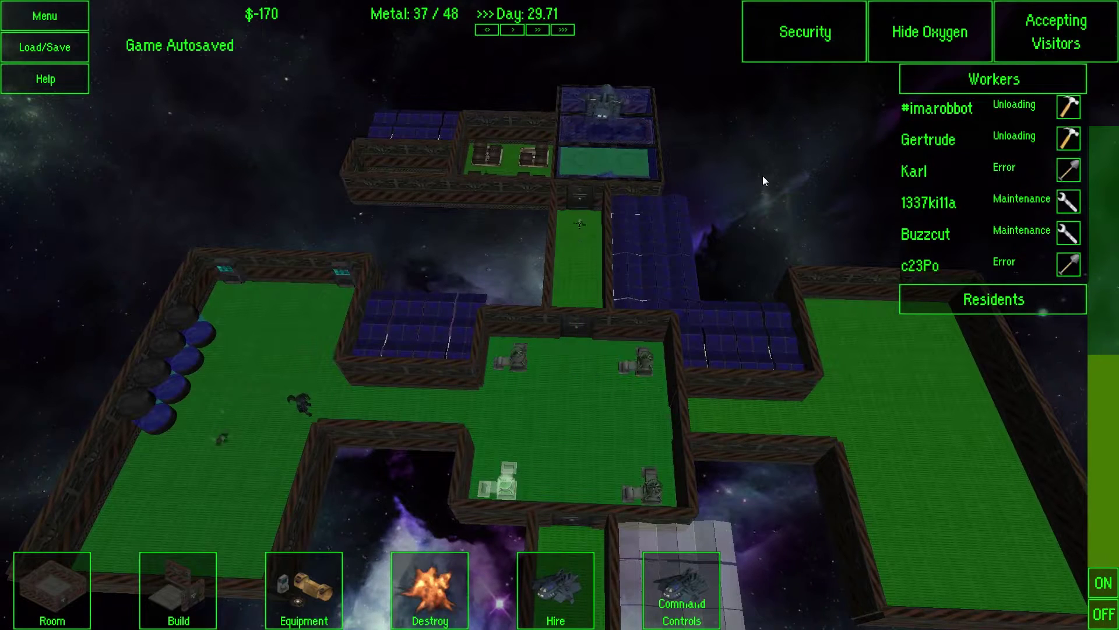
key(s)
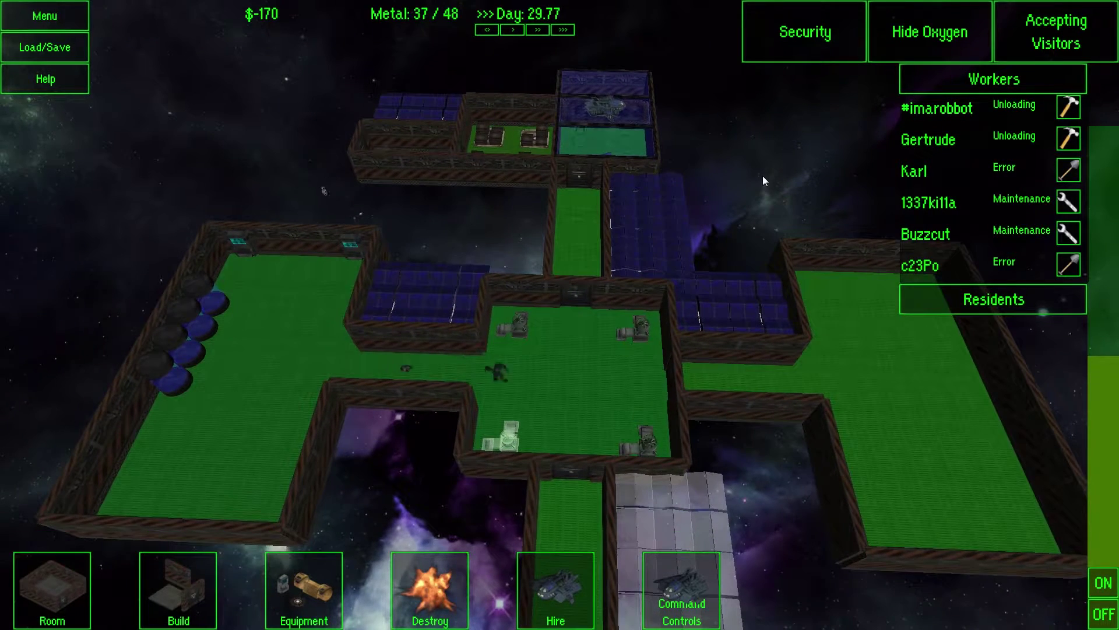
scroll(1012, 172, up, 2)
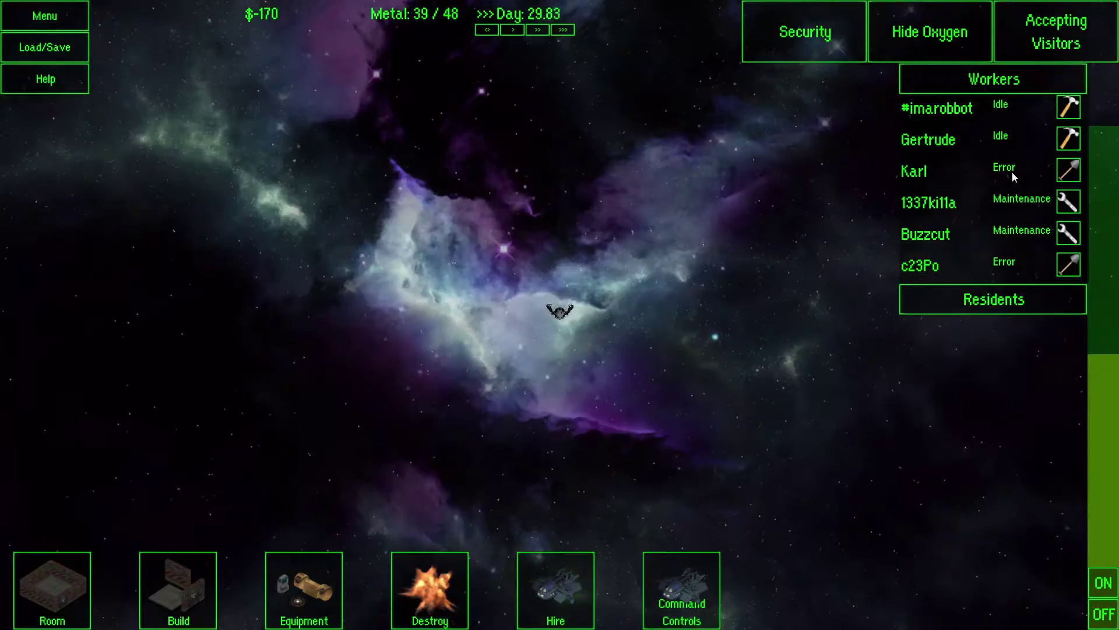
click(1073, 176)
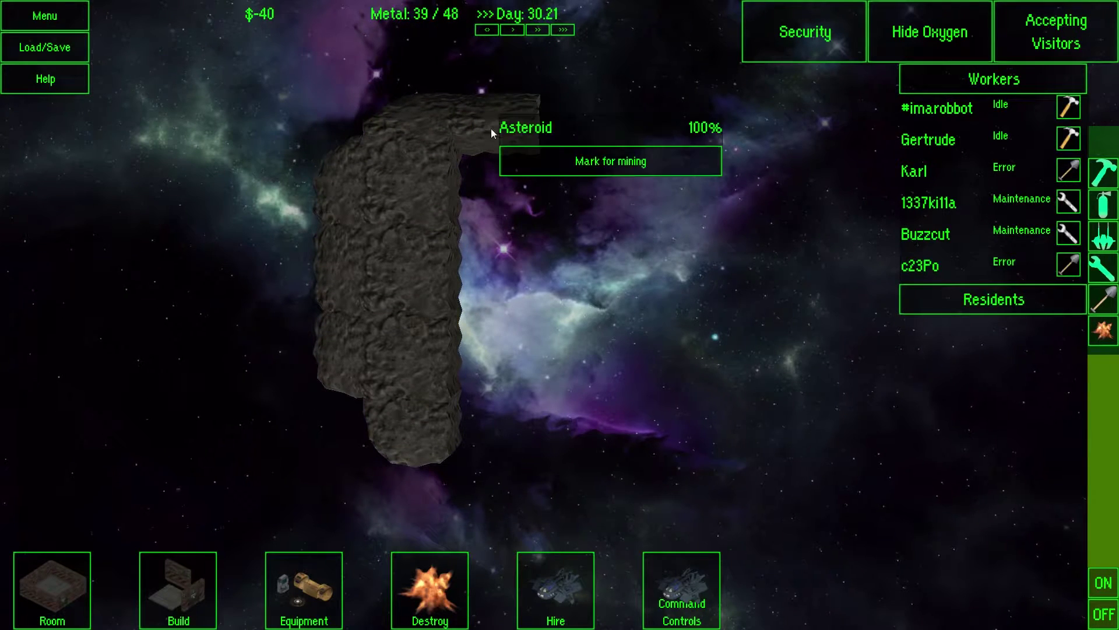
Step: Mark the asteroid's remaining rock blocks, top, left and lower, for mining
click(574, 164)
click(406, 146)
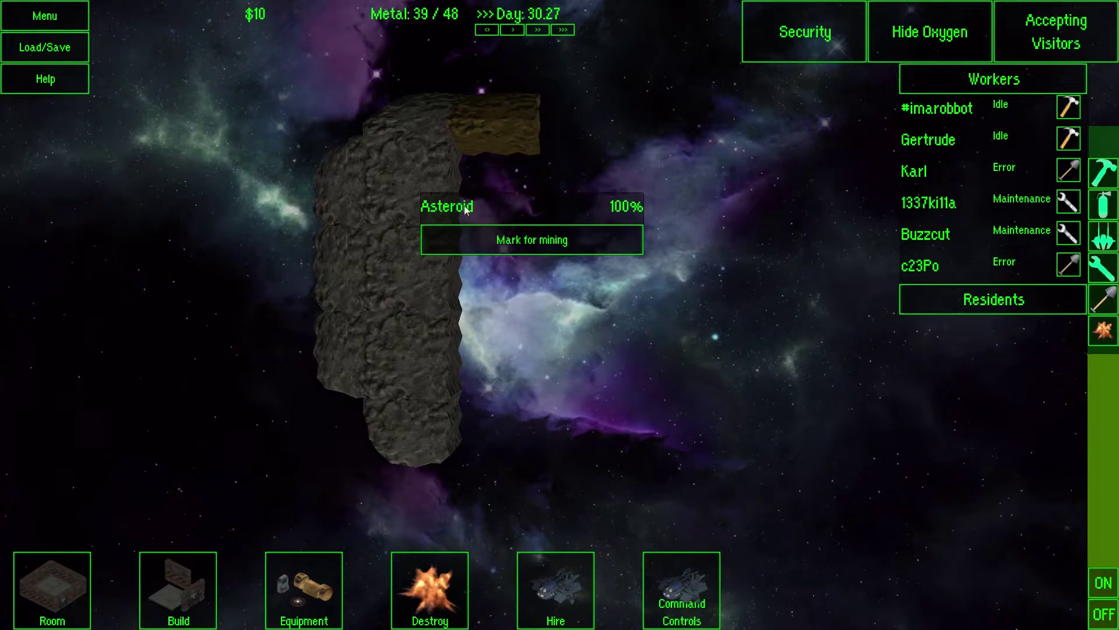
click(410, 110)
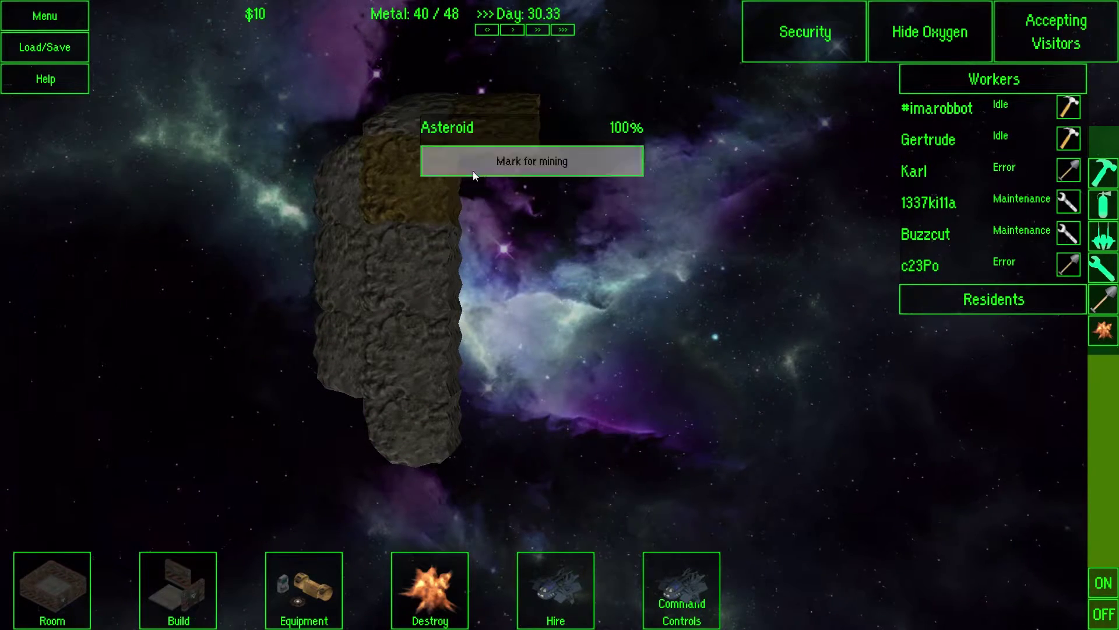
click(356, 225)
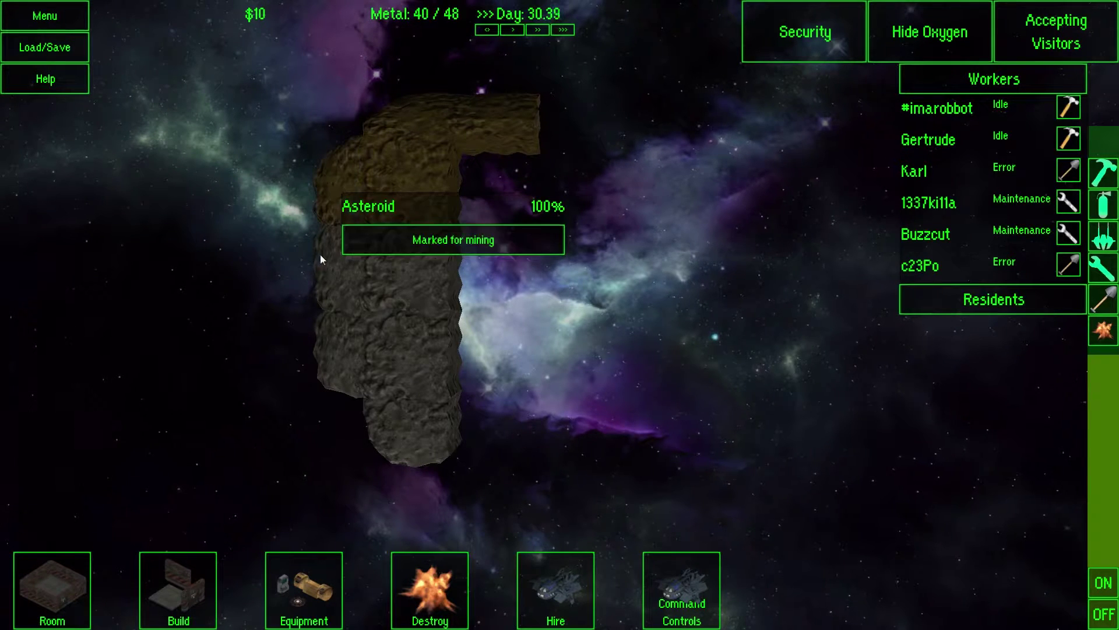
click(388, 313)
click(433, 261)
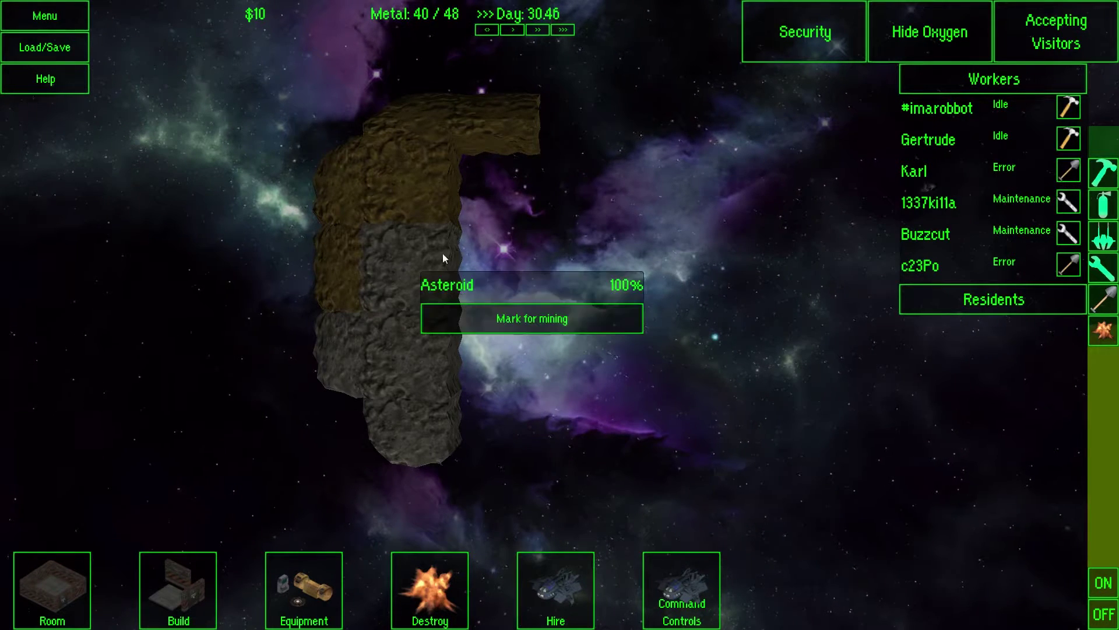
click(332, 345)
click(455, 367)
click(479, 396)
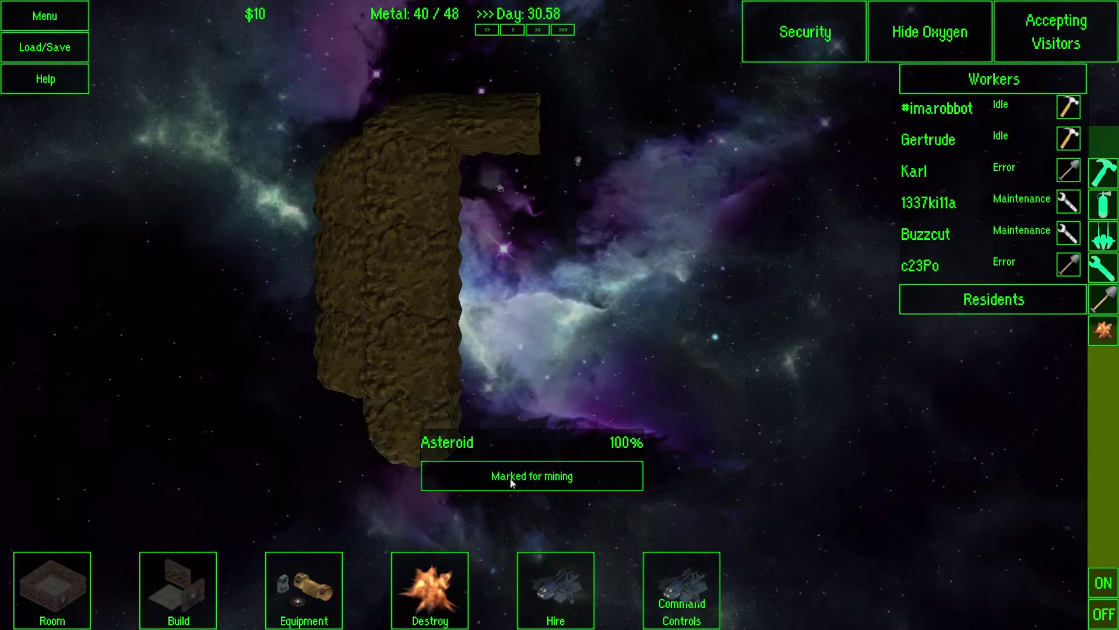
key(s)
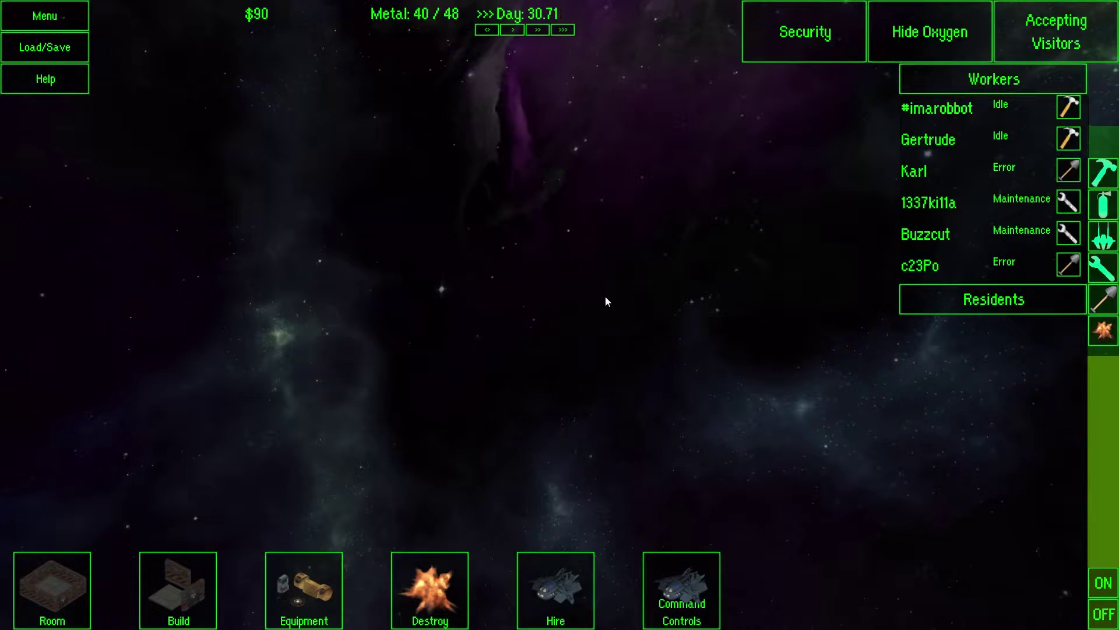
Step: Hide the Workers list, dismiss 'Are you lost?', and return to the station with Home
key(s)
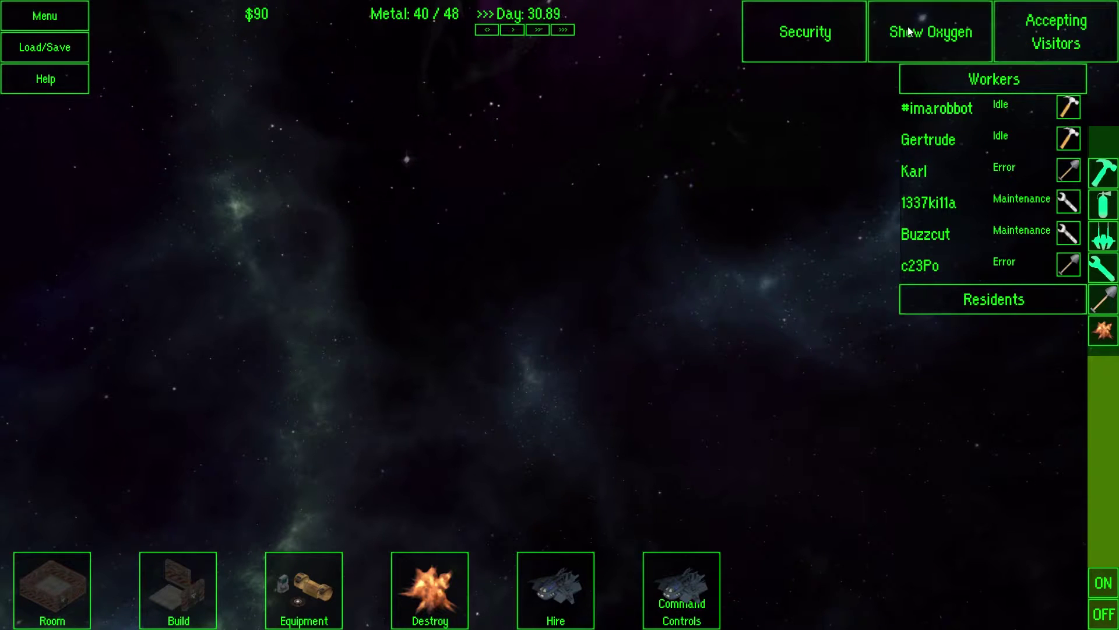
click(970, 80)
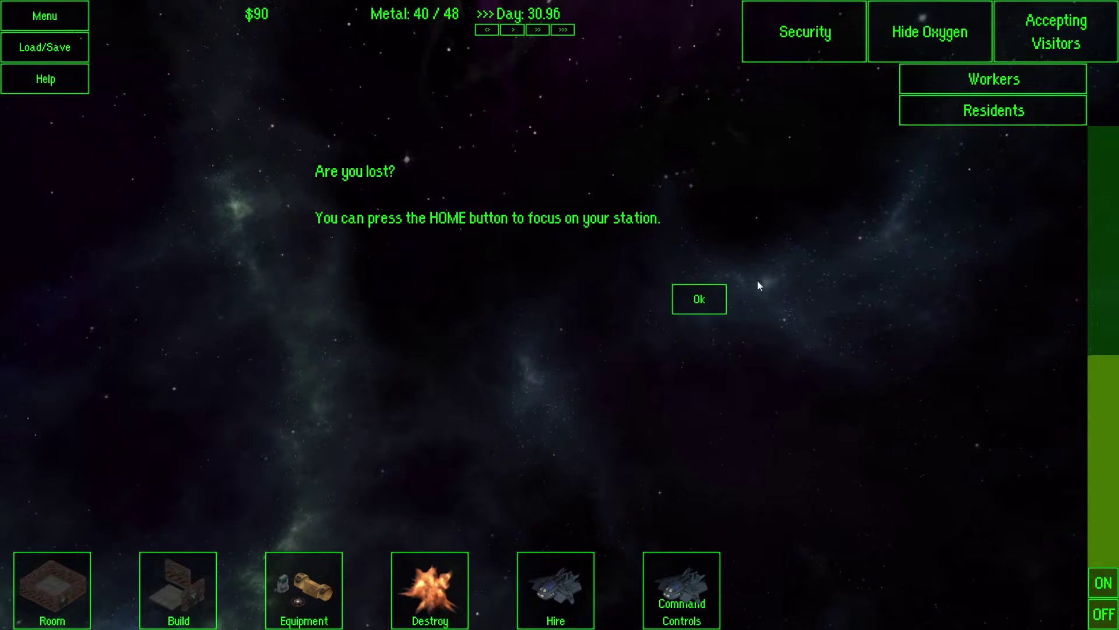
click(714, 313)
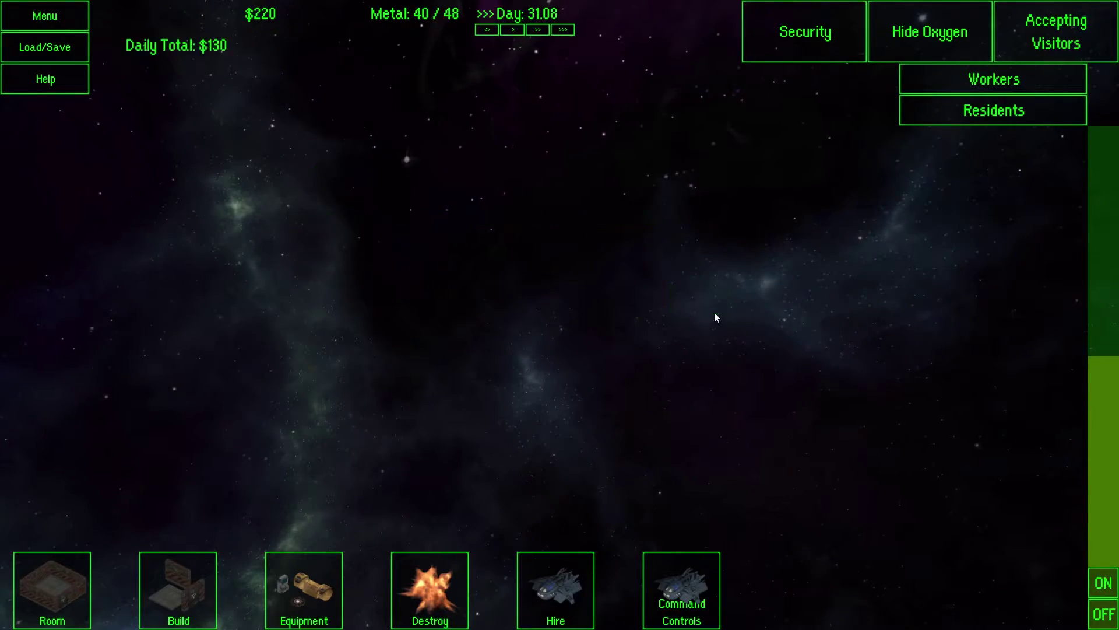
key(Home)
key(Down)
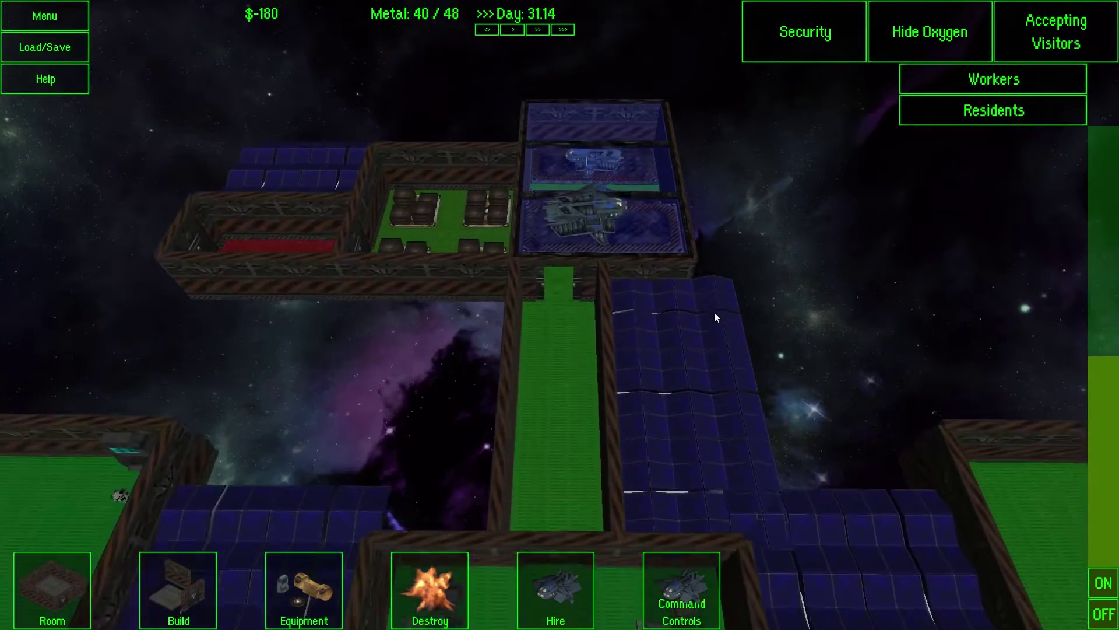
key(Down)
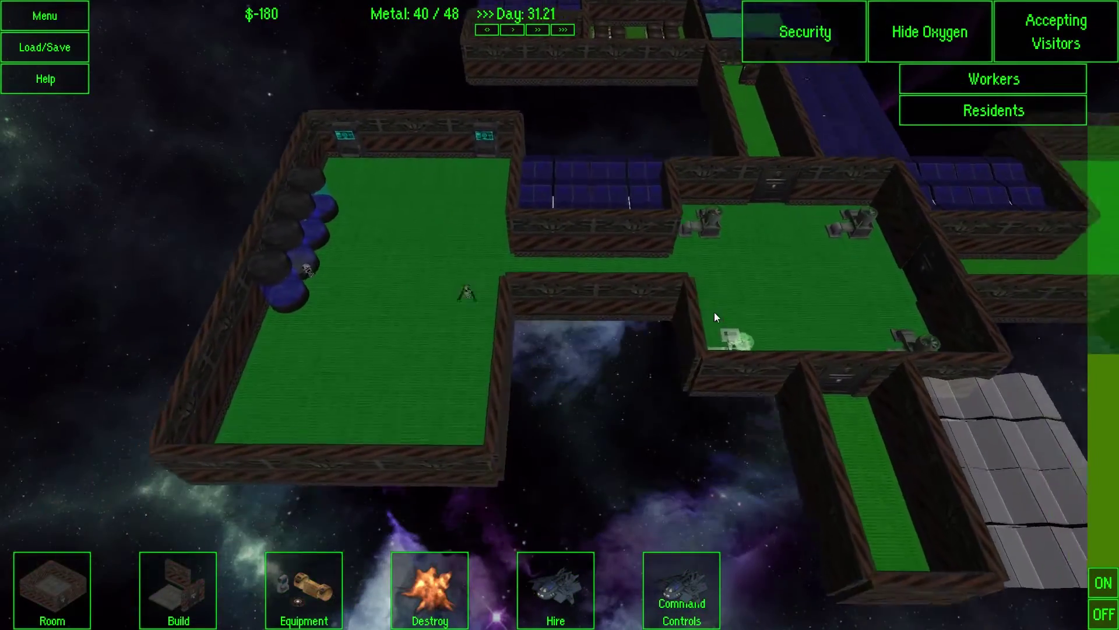
key(Up)
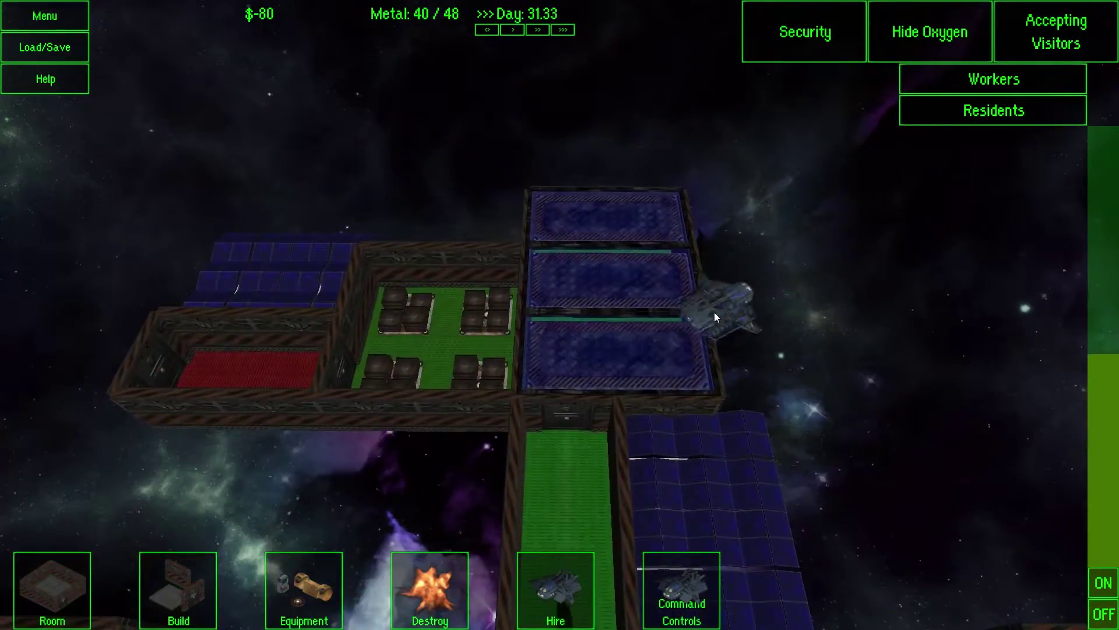
key(Down)
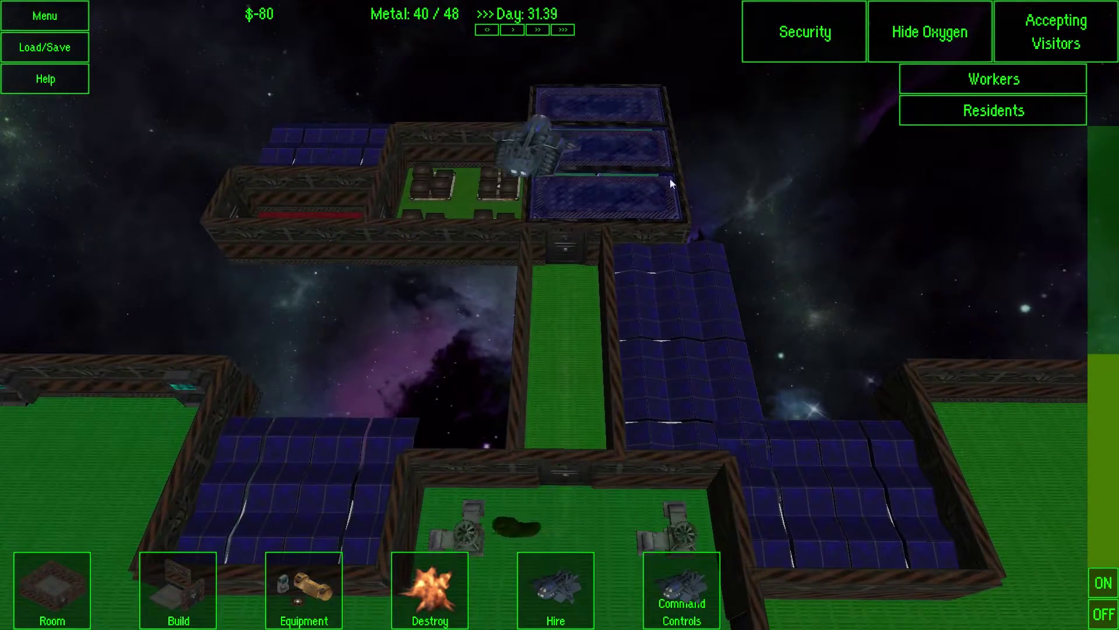
Step: Turn on Accepting Passengers for the landing pad
click(667, 174)
click(685, 262)
key(Up)
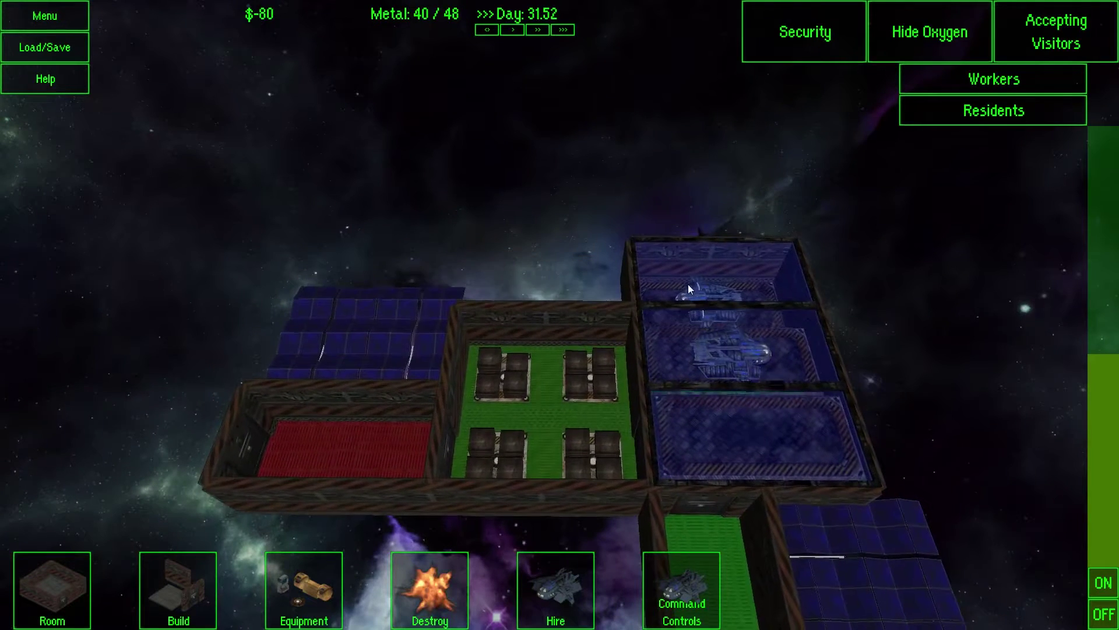
Step: Set one room's security access to Employees only
click(789, 39)
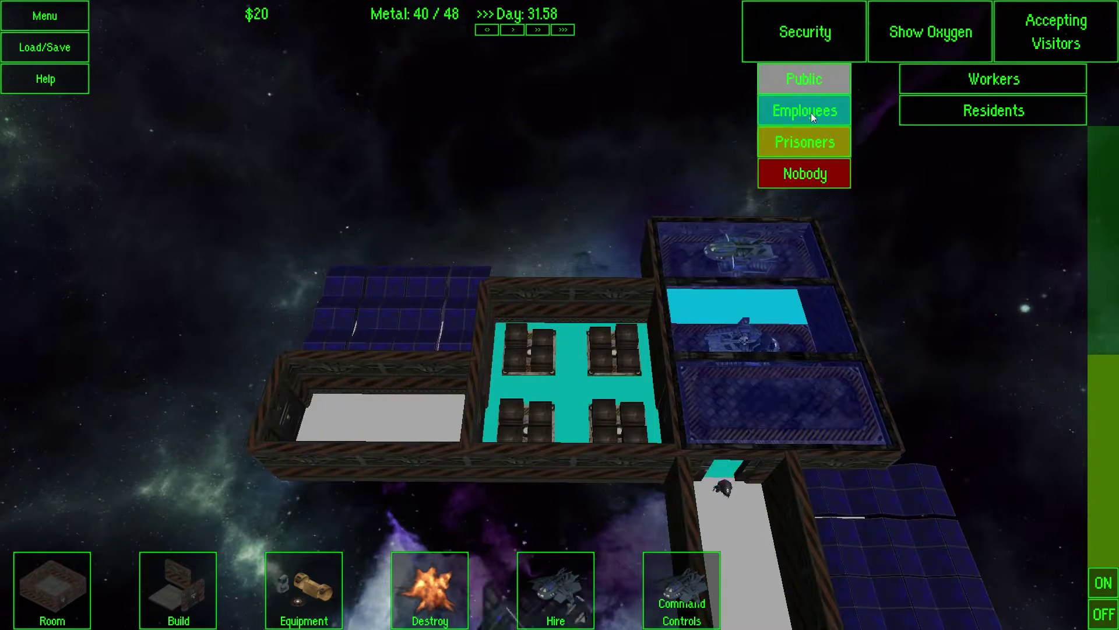
click(355, 416)
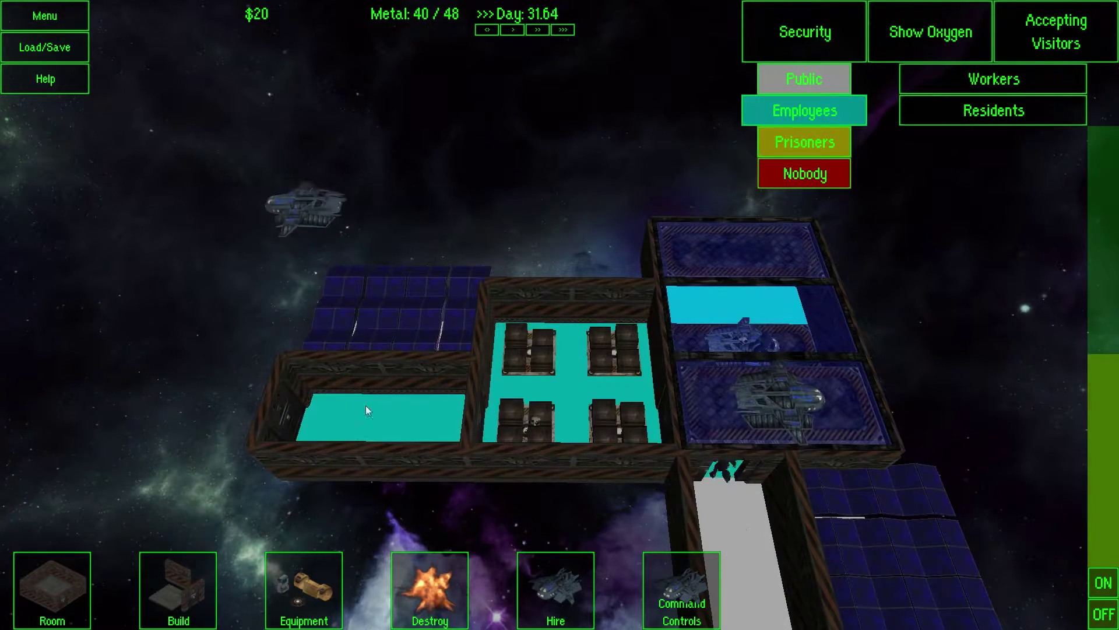
click(827, 13)
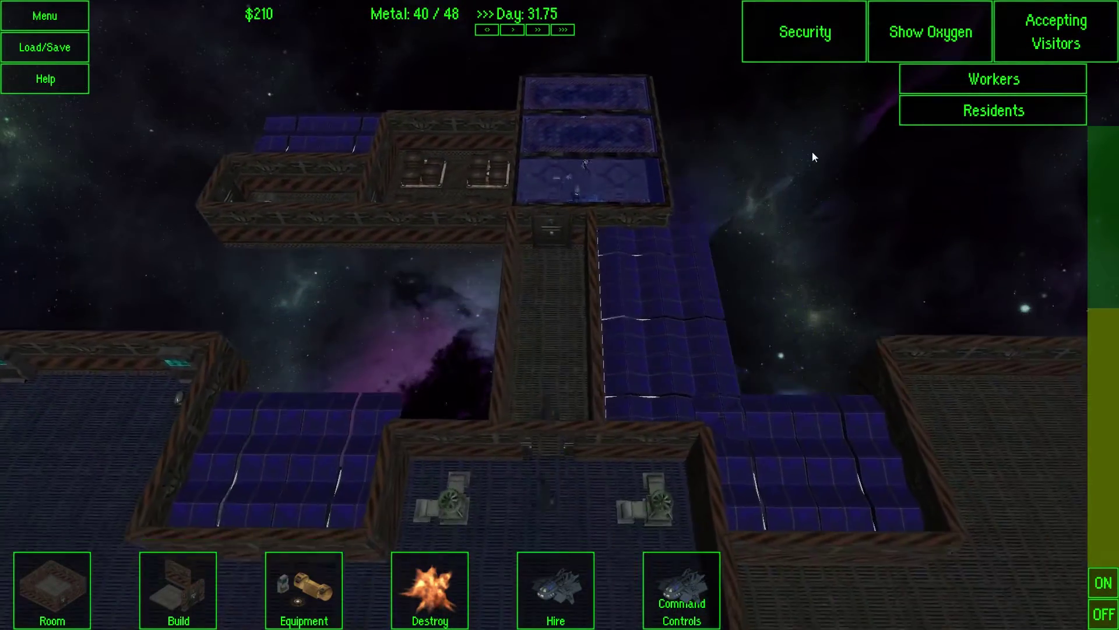
key(Down)
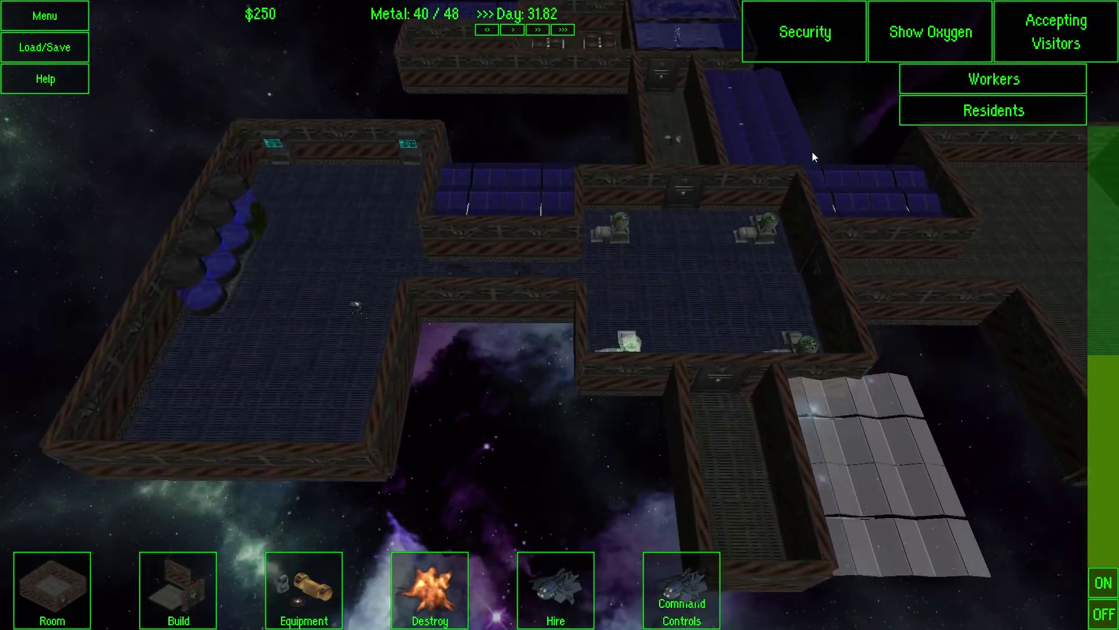
key(Left)
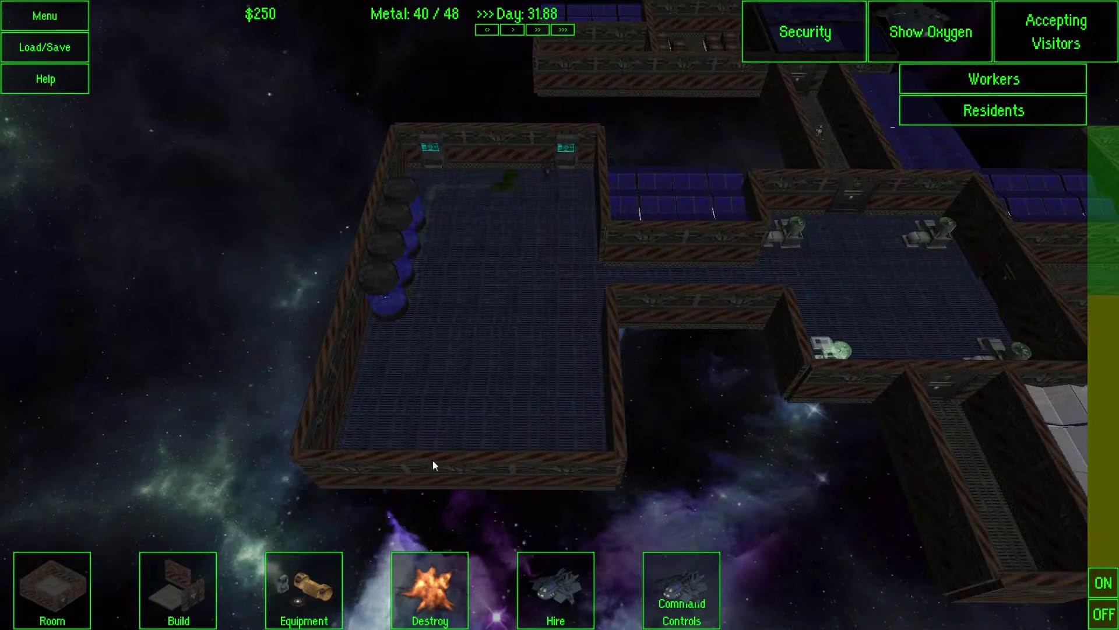
Step: Place a Food Replicator on the top wall of the large left room
click(315, 587)
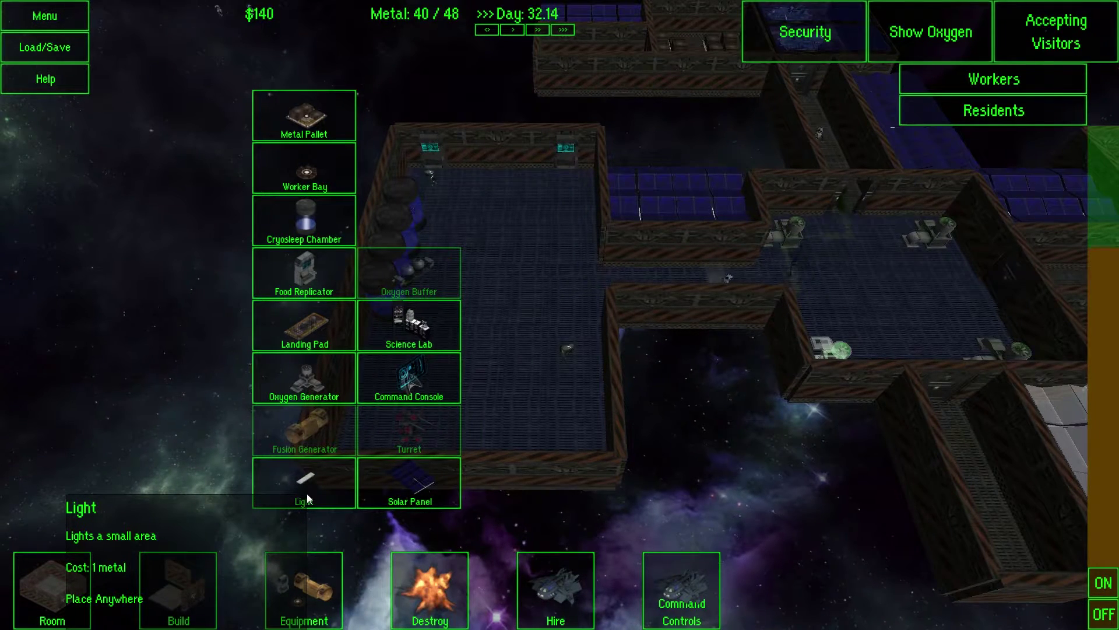
click(313, 265)
click(506, 168)
scroll(220, 127, down, 1)
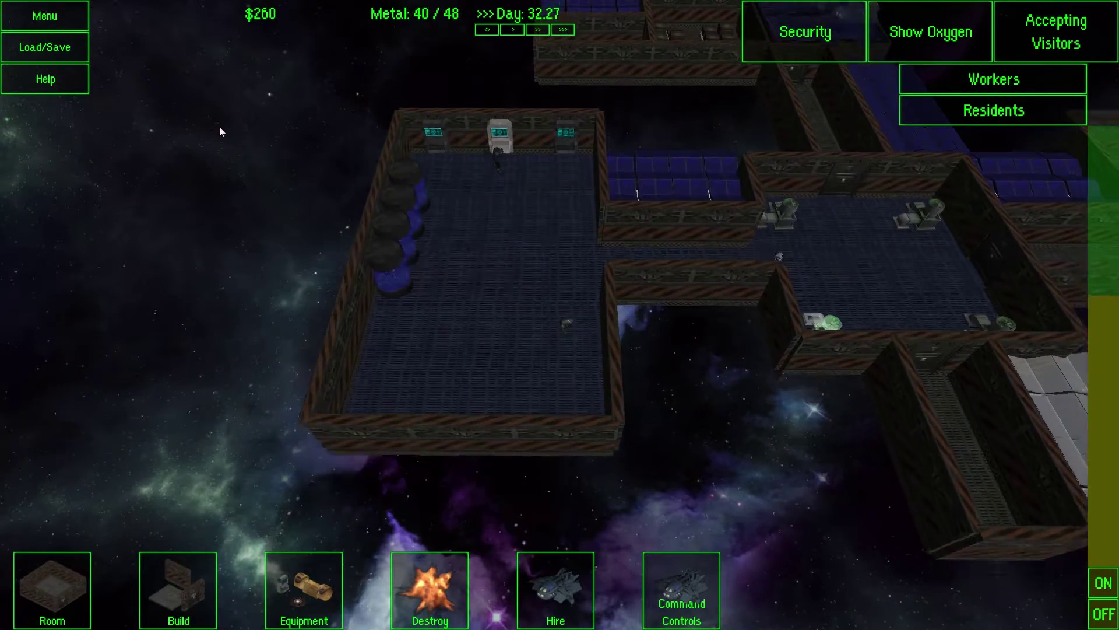
Step: Open a door's settings panel and close it without changes
key(d)
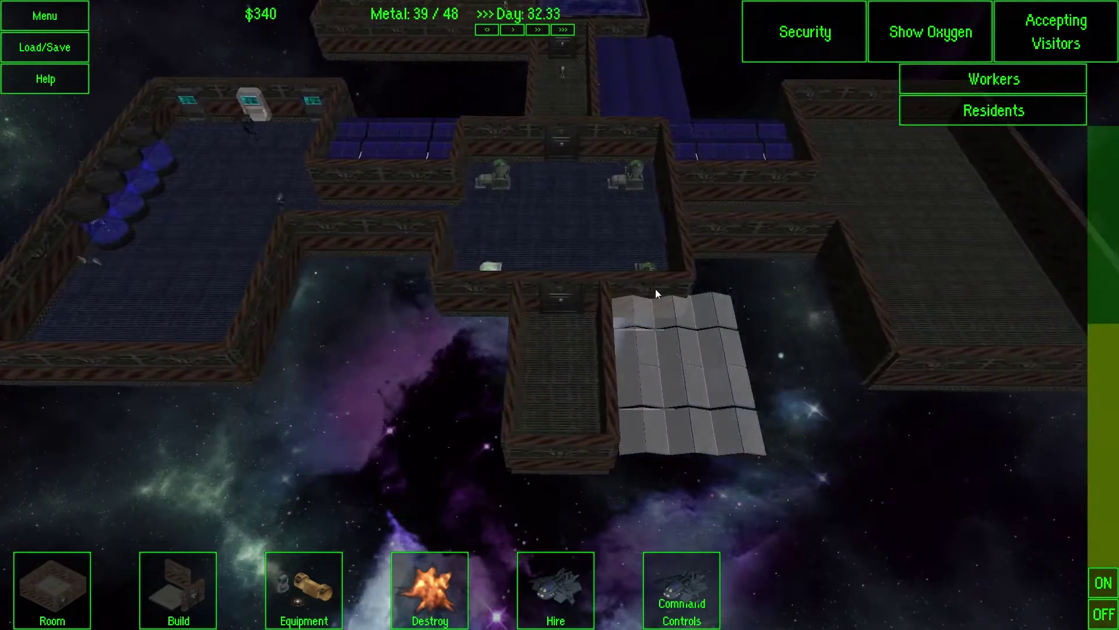
scroll(655, 290, up, 2)
click(473, 389)
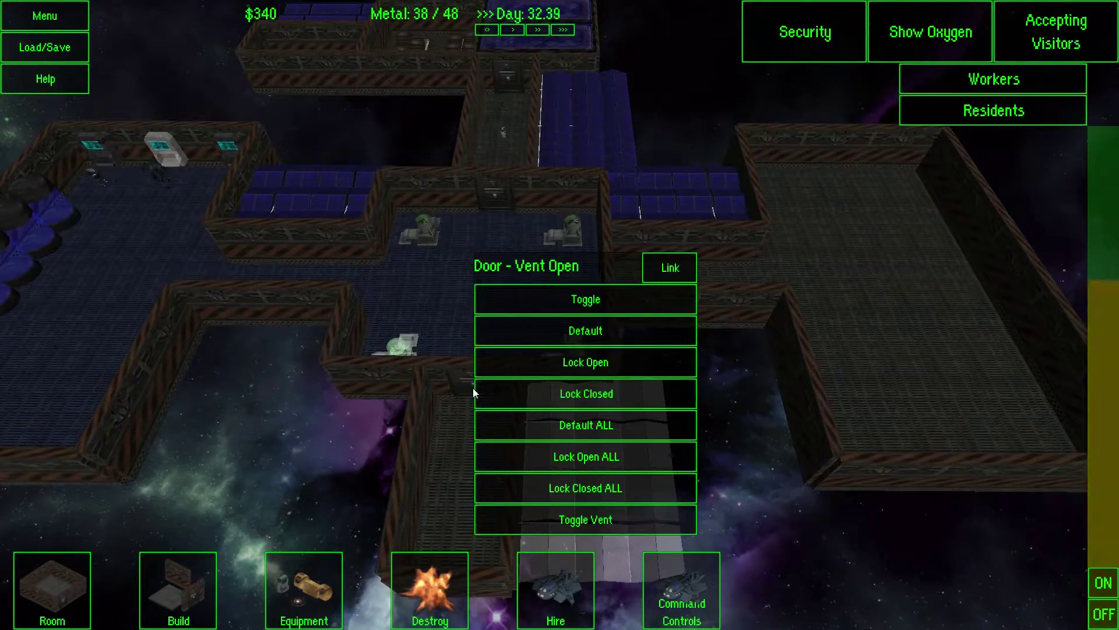
click(284, 434)
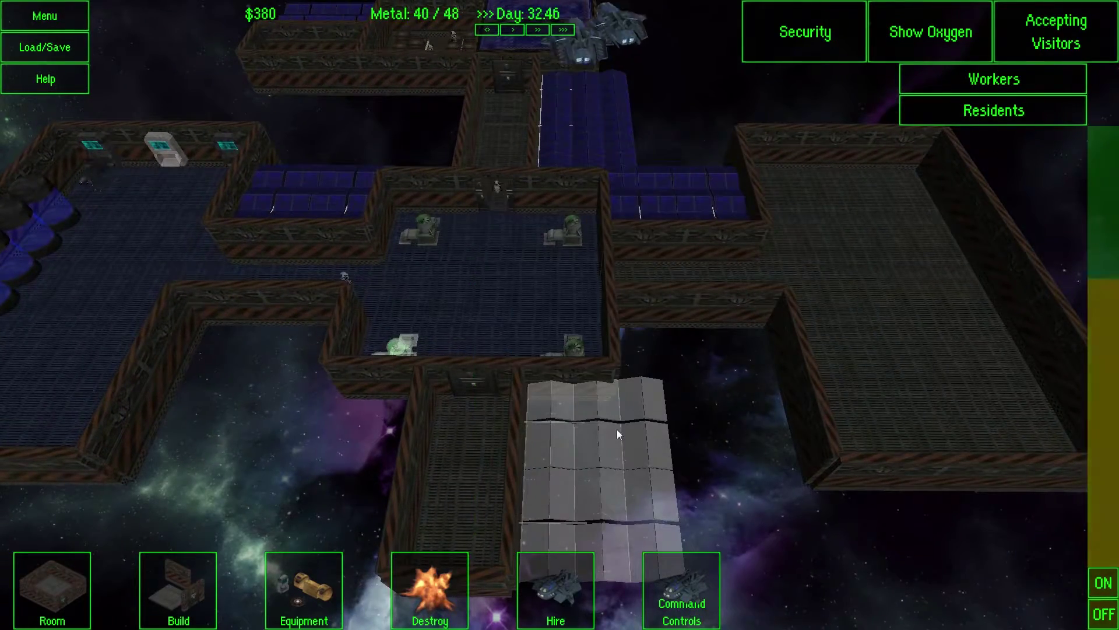
scroll(616, 430, down, 3)
Step: Order one WorkerBot via Hire; a second order fails with Insufficient Credits
key(w)
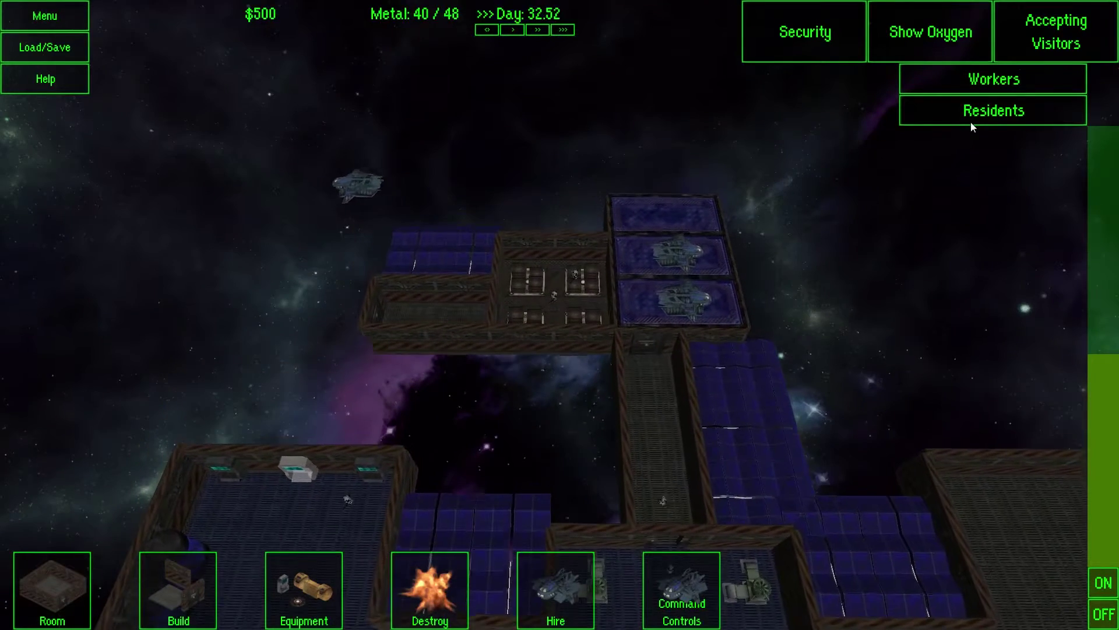
key(d)
click(560, 590)
click(579, 482)
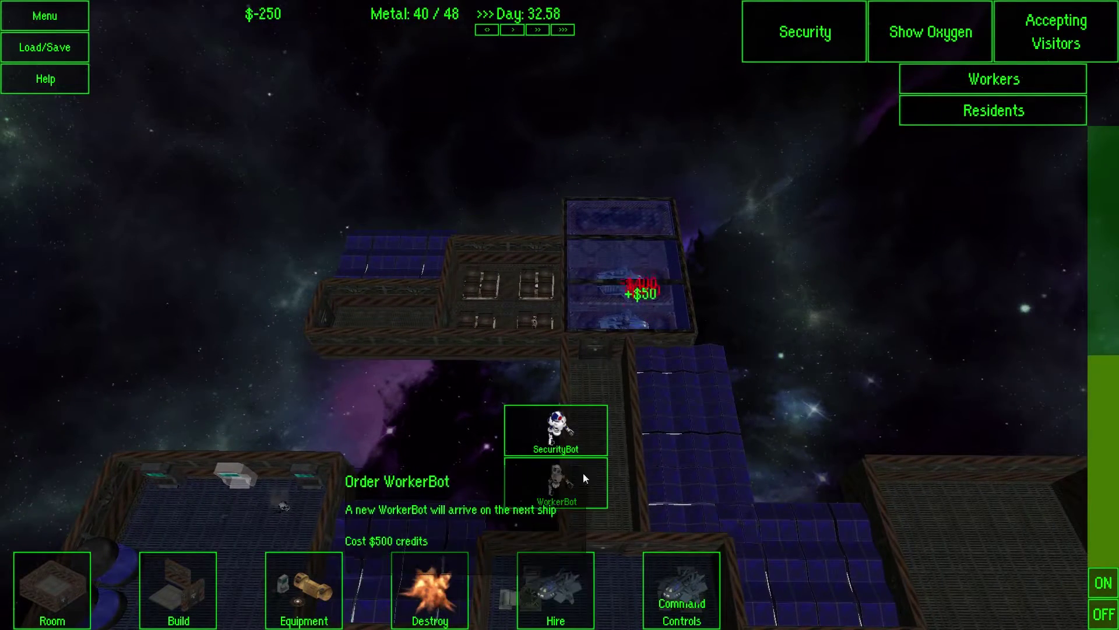
click(574, 440)
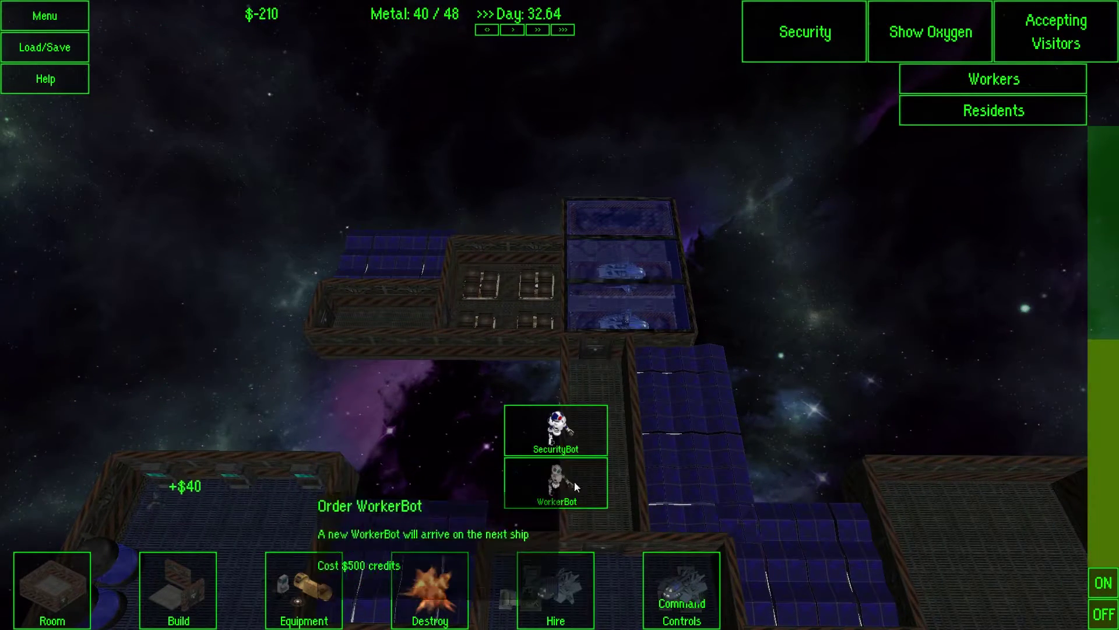
click(567, 488)
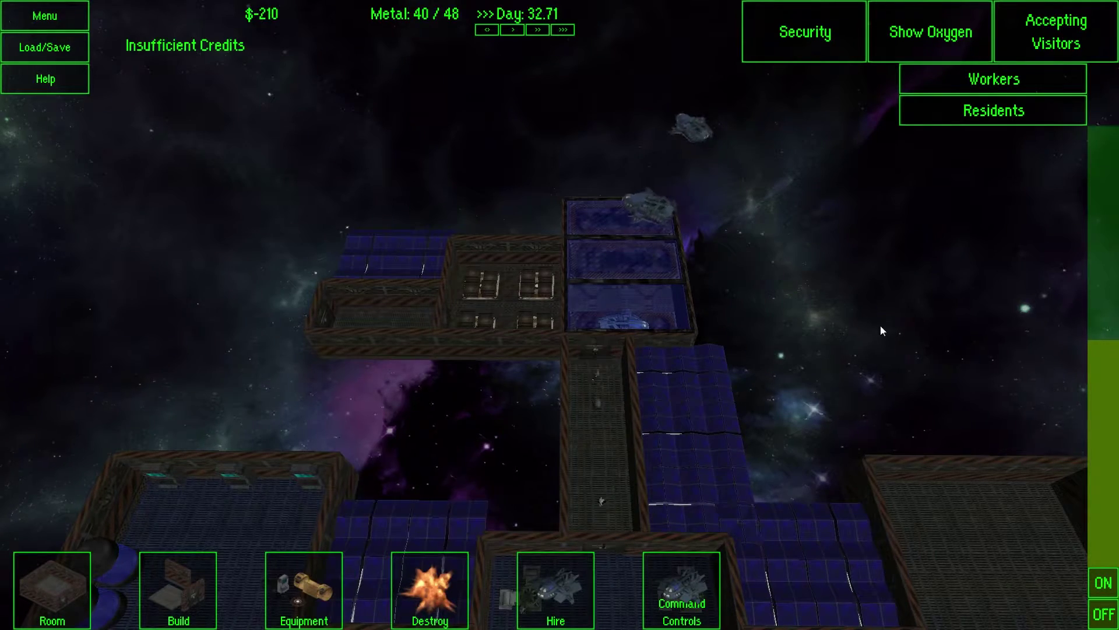
key(s)
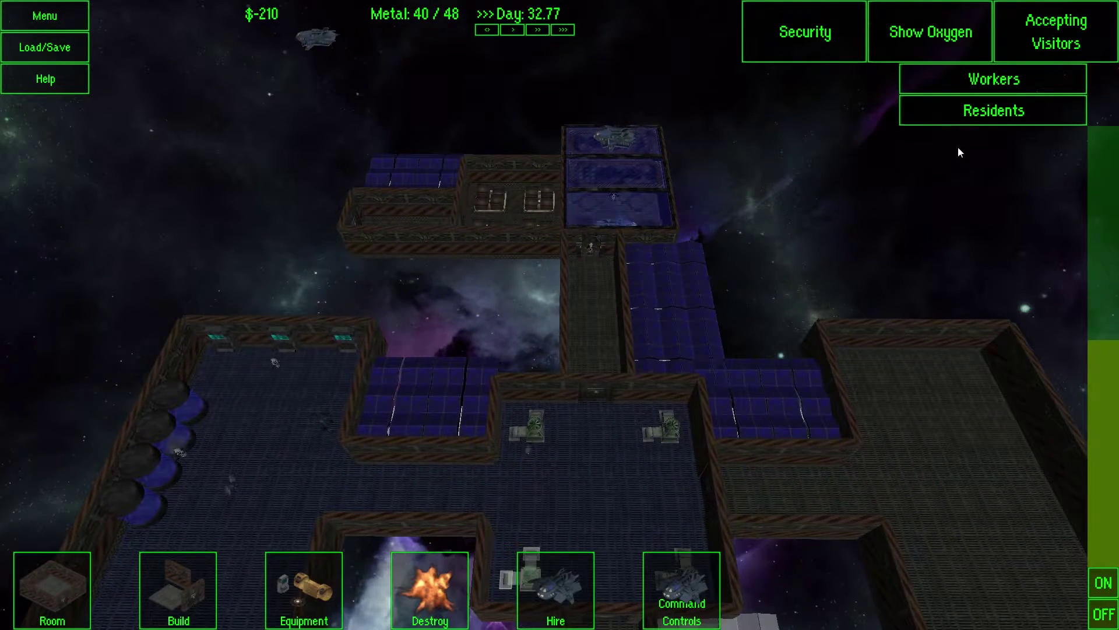
Step: Show the worker list and centre the view on a worker
click(974, 86)
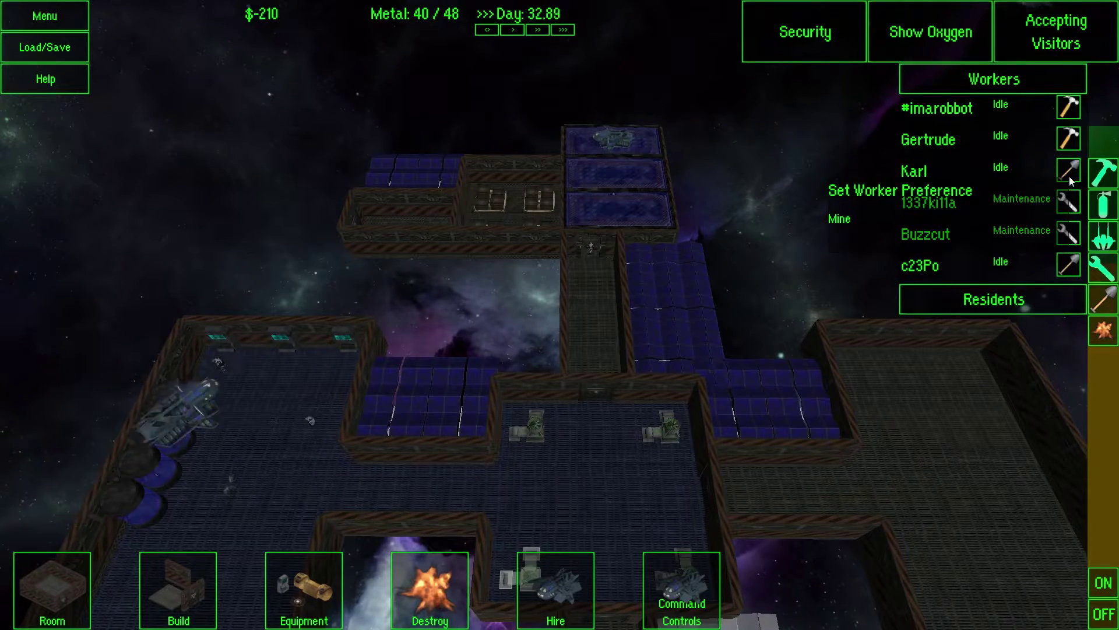
click(1014, 142)
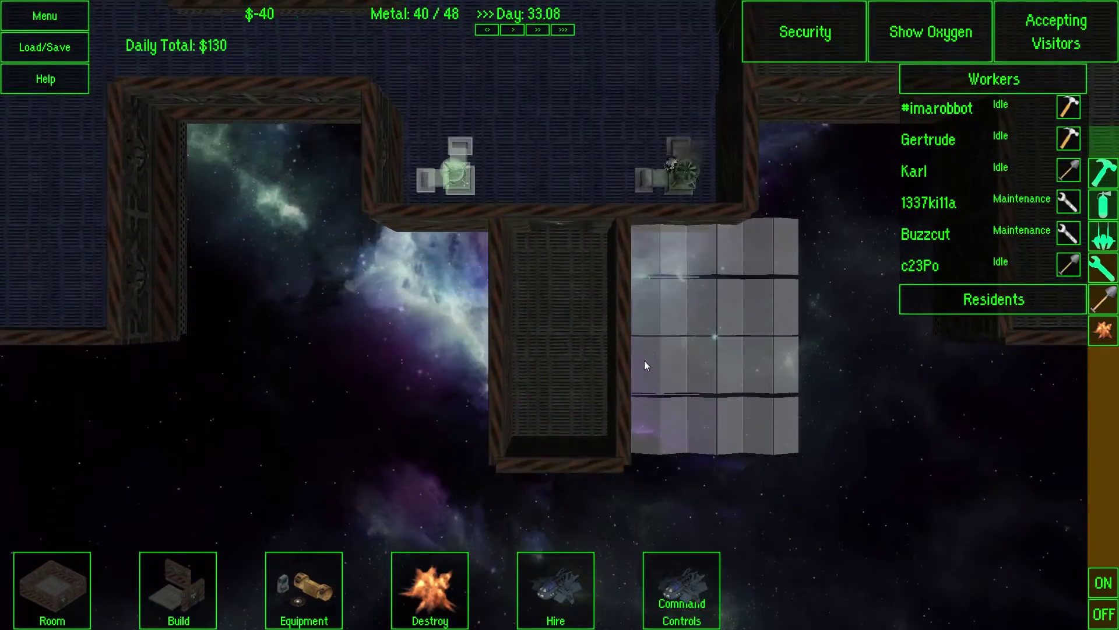
key(Escape)
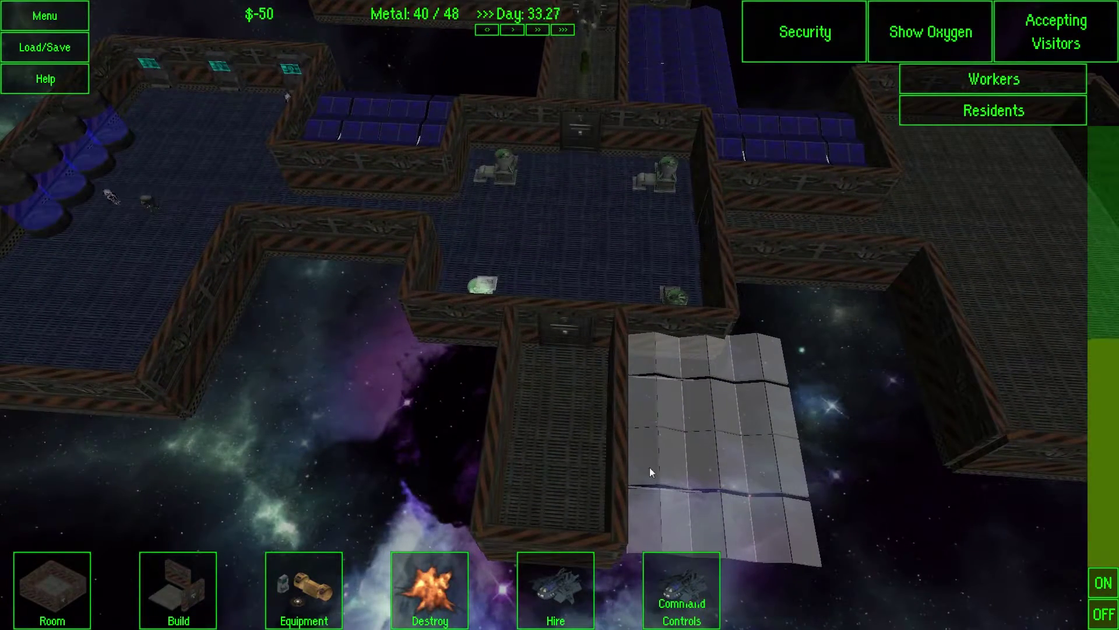
Step: Demolish the grey panel beside the corridor with Destroy > Equipment
click(455, 597)
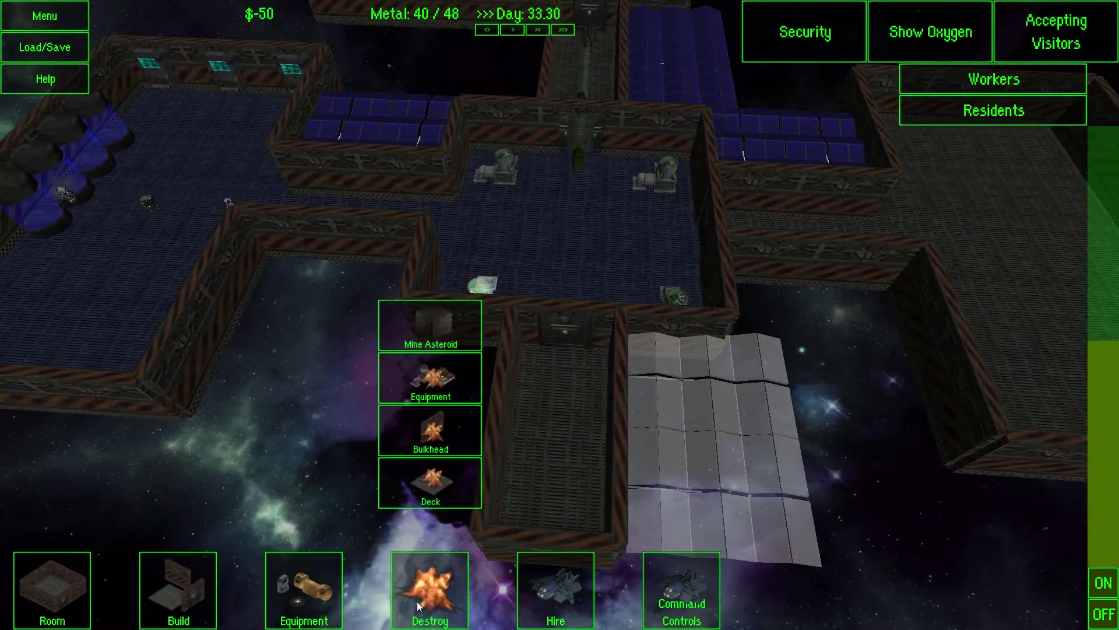
click(436, 375)
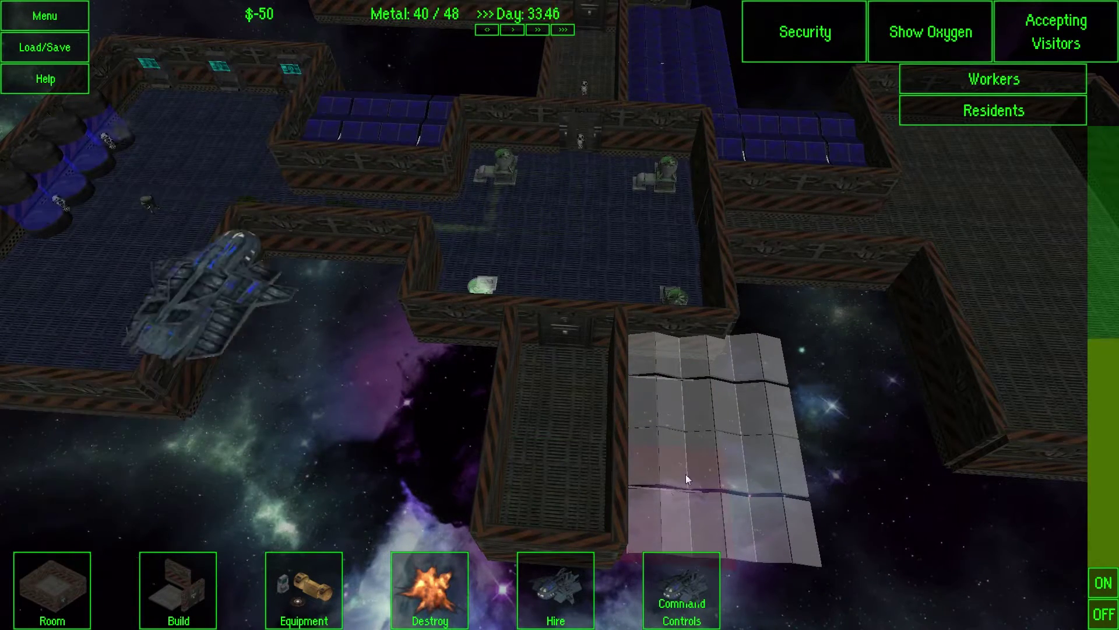
click(768, 457)
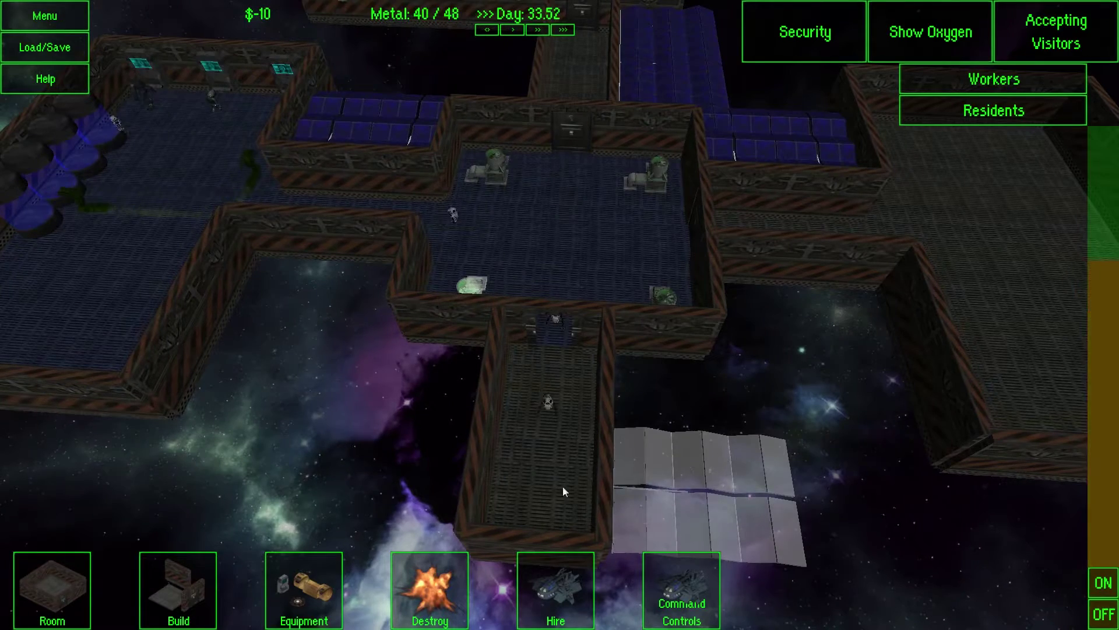
click(290, 585)
Step: Place a solar panel on the room's left outer wall and demolish a central-room machine
click(380, 500)
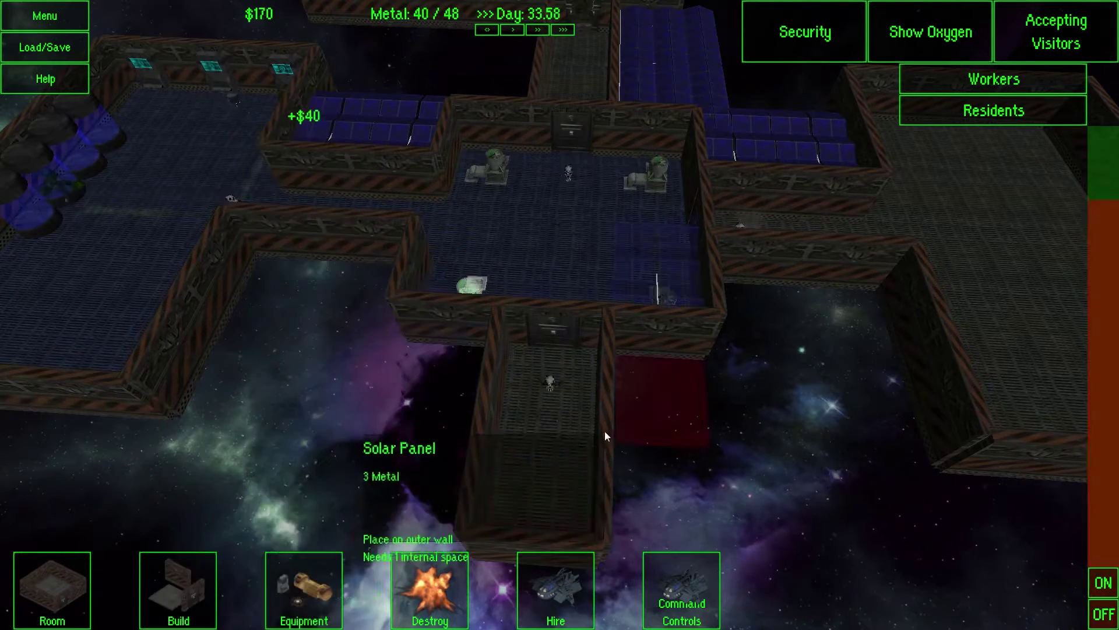
click(585, 434)
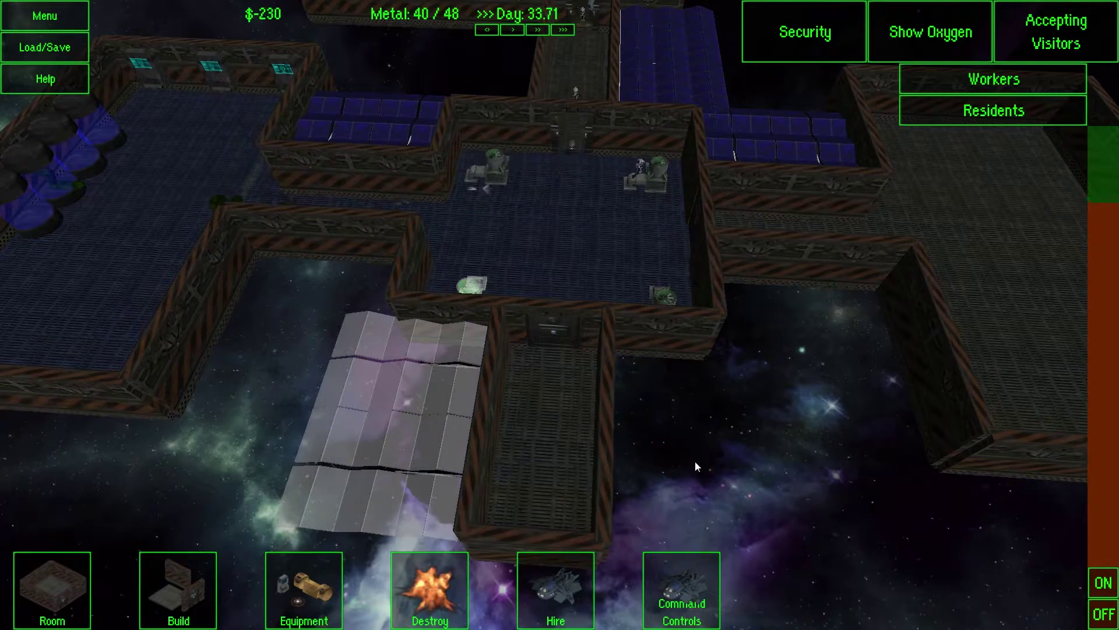
scroll(565, 358, up, 2)
click(451, 594)
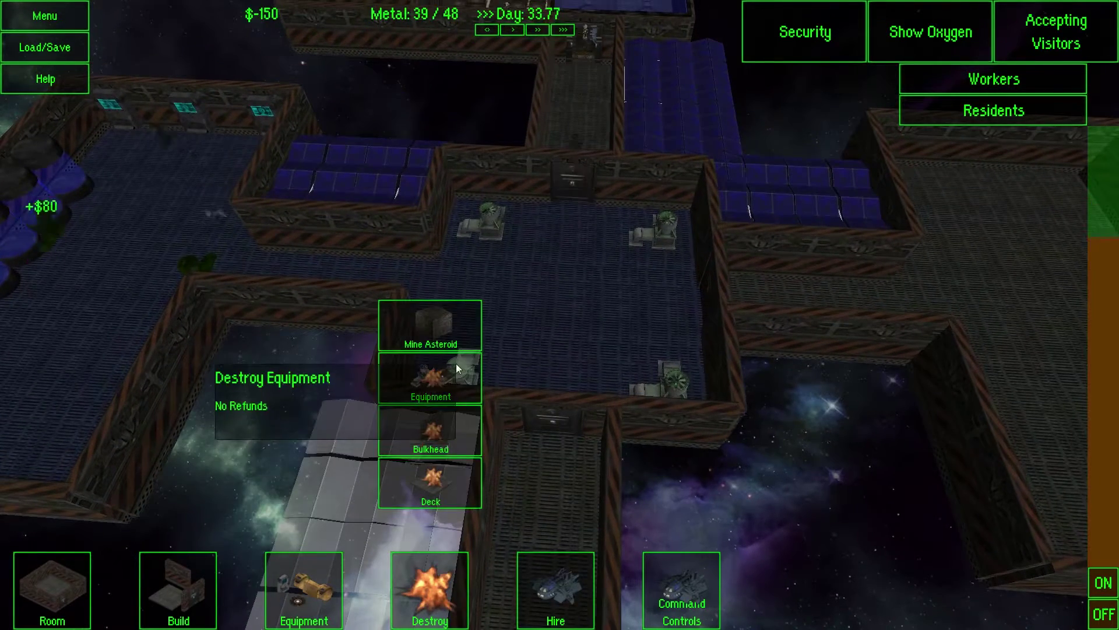
click(450, 381)
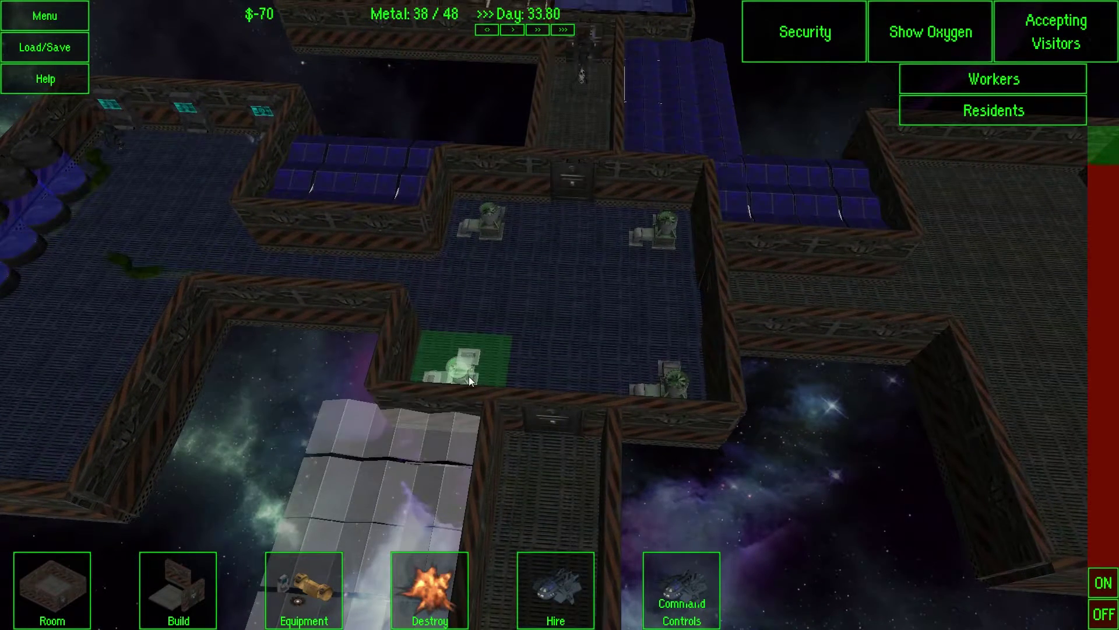
Step: Check Antaren relations in Command Controls' Diplomacy view, then close the panel
click(706, 567)
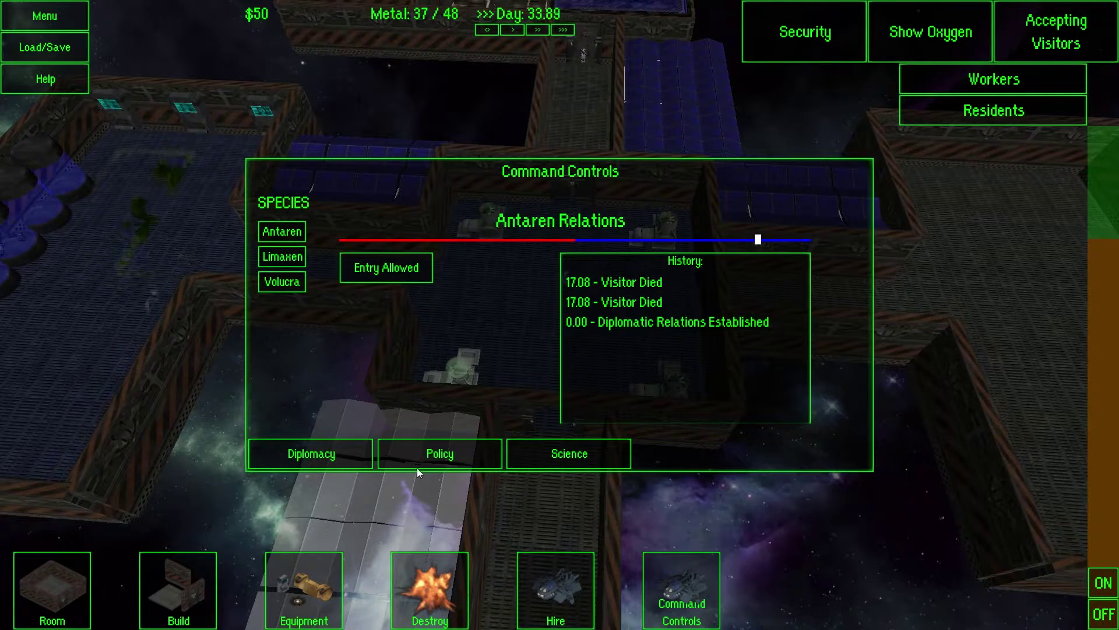
click(564, 449)
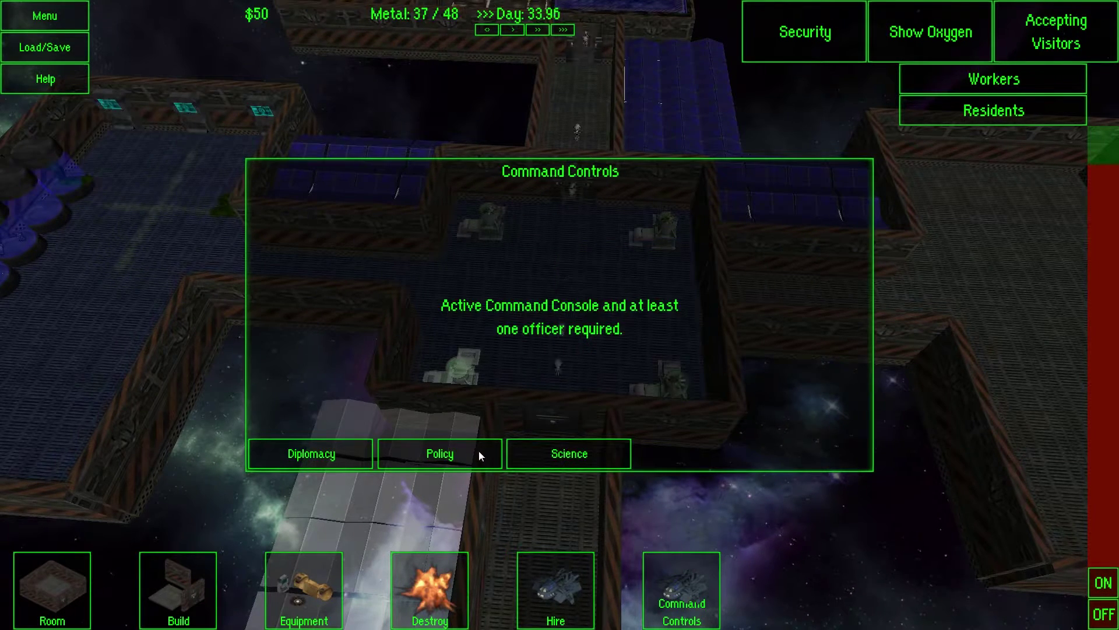
click(355, 454)
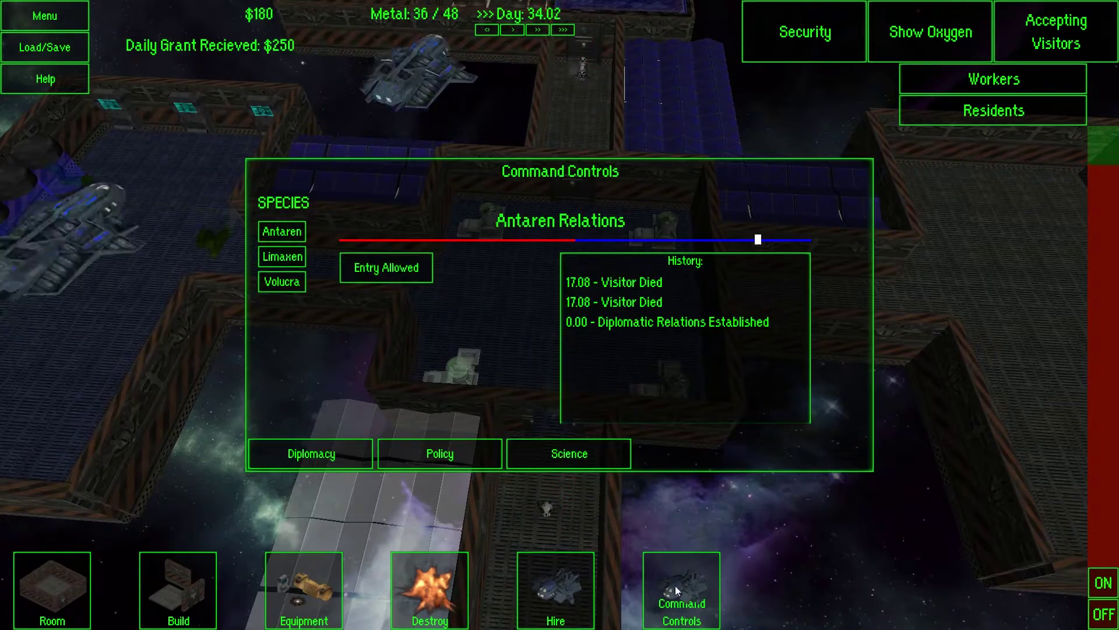
click(675, 585)
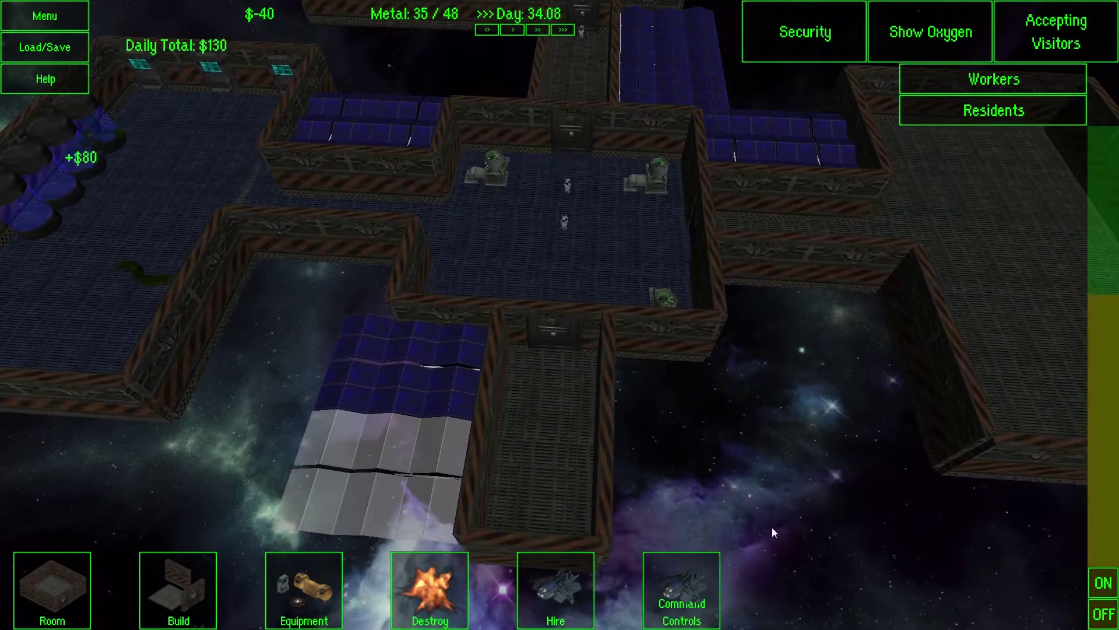
key(Right)
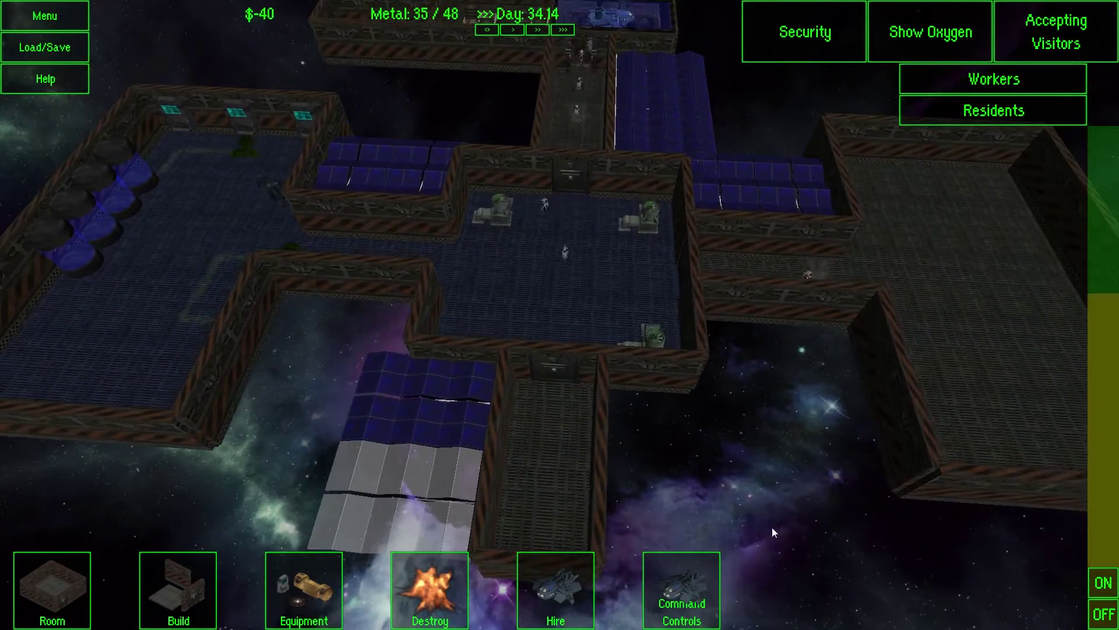
key(Right)
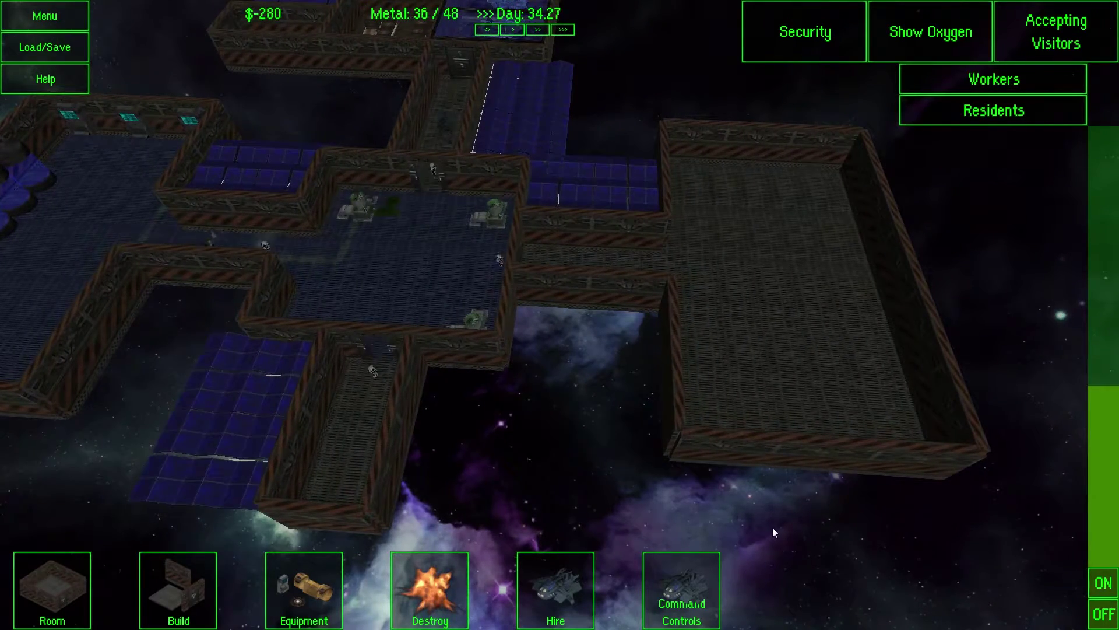
key(Up)
key(Up)
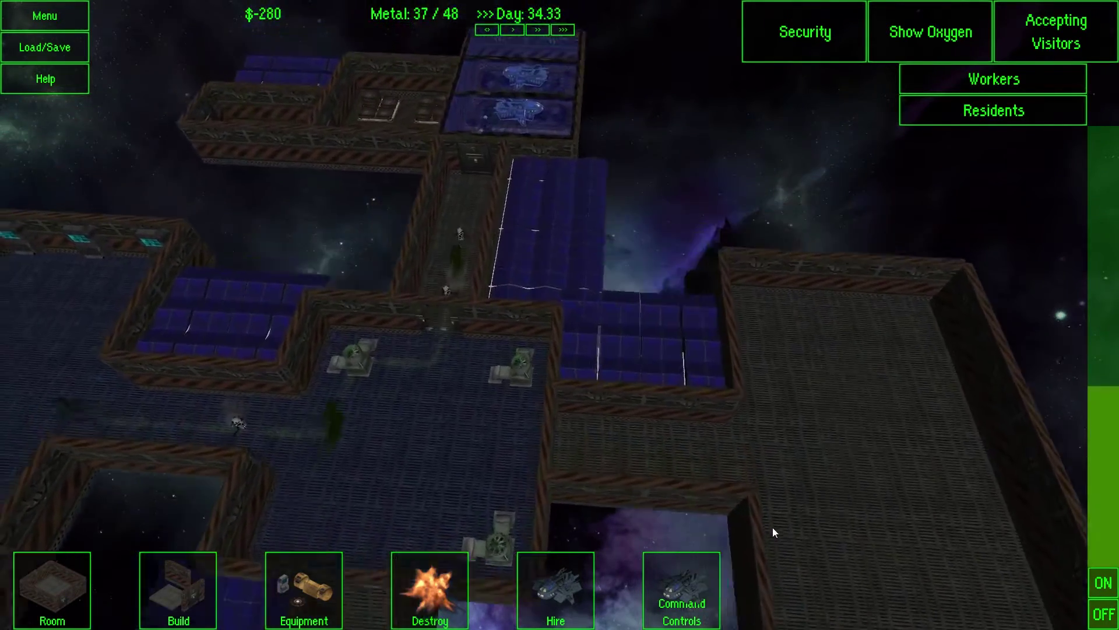
key(Down)
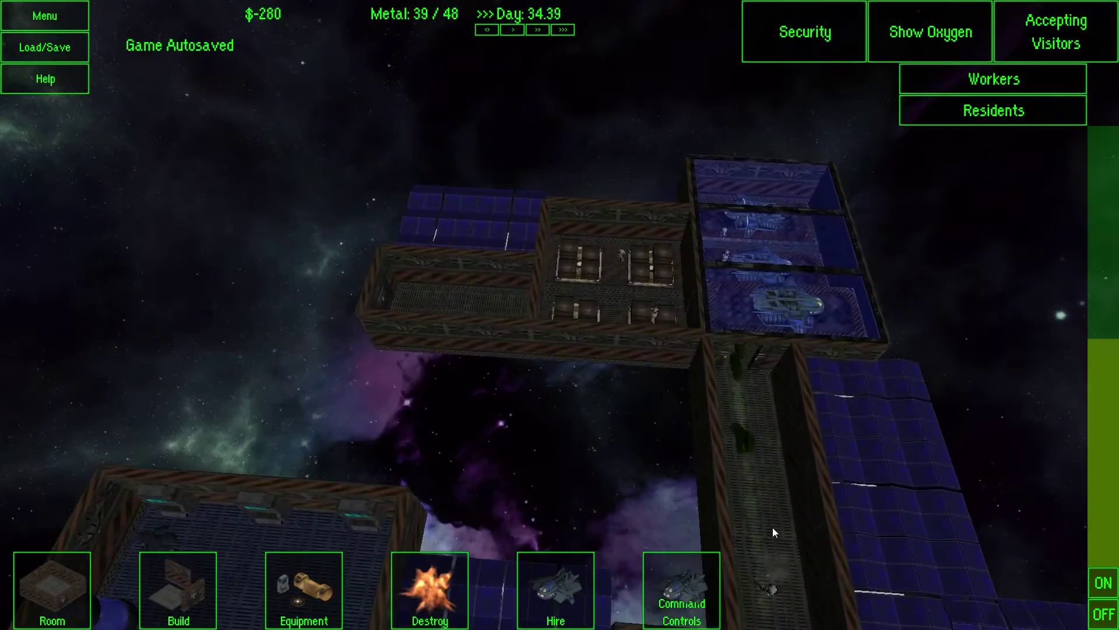
key(Down)
key(Right)
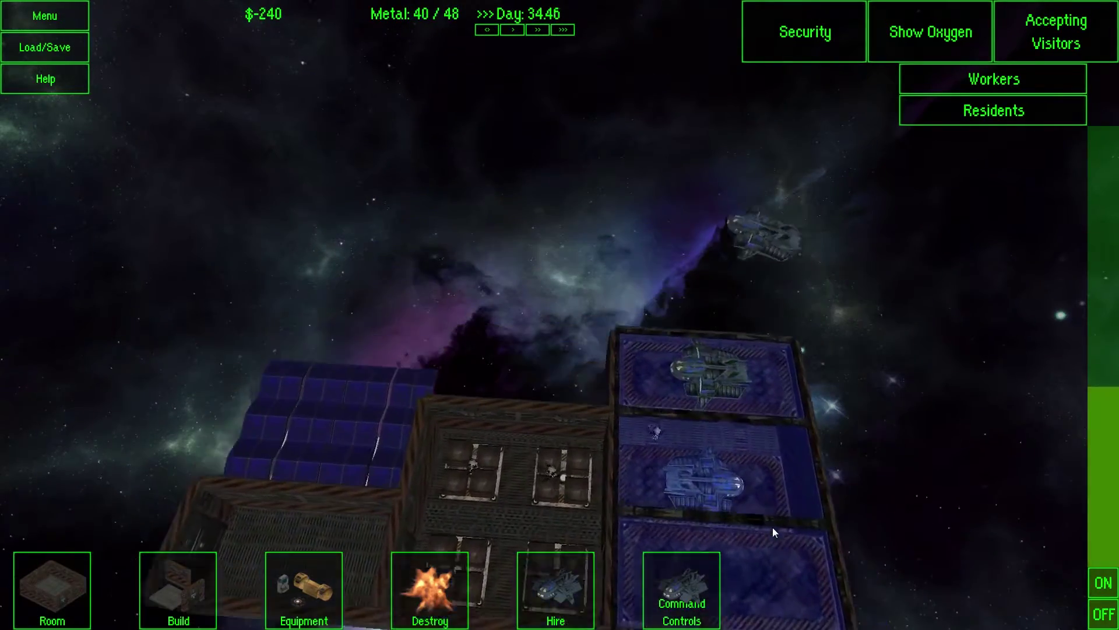
key(Left)
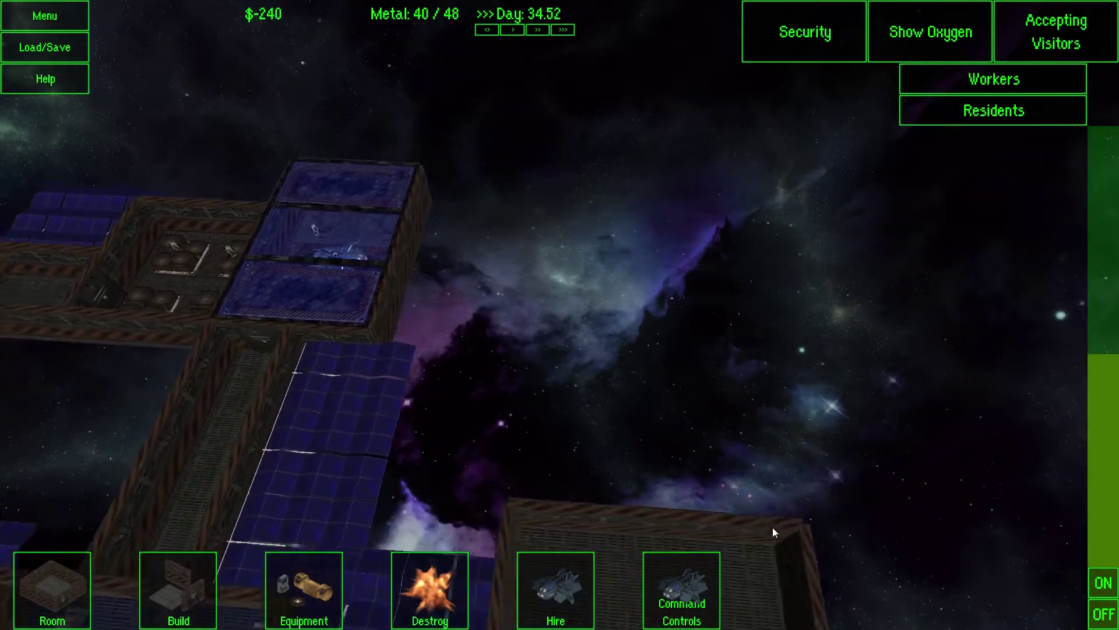
key(Down)
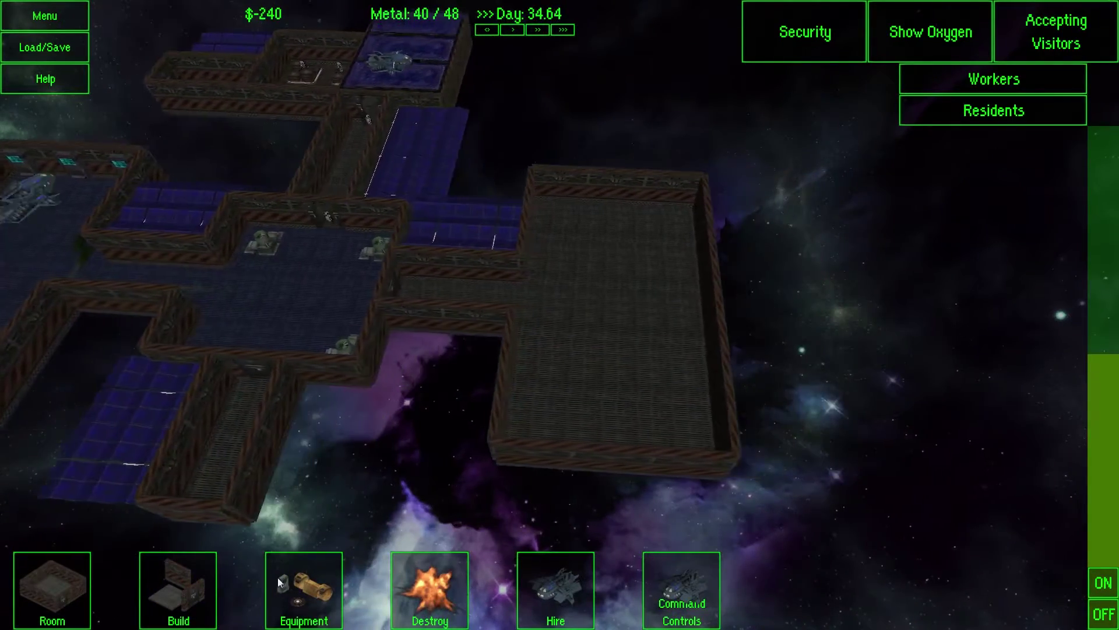
Step: Lay a deck strip from the big room and a large platform into space
click(190, 601)
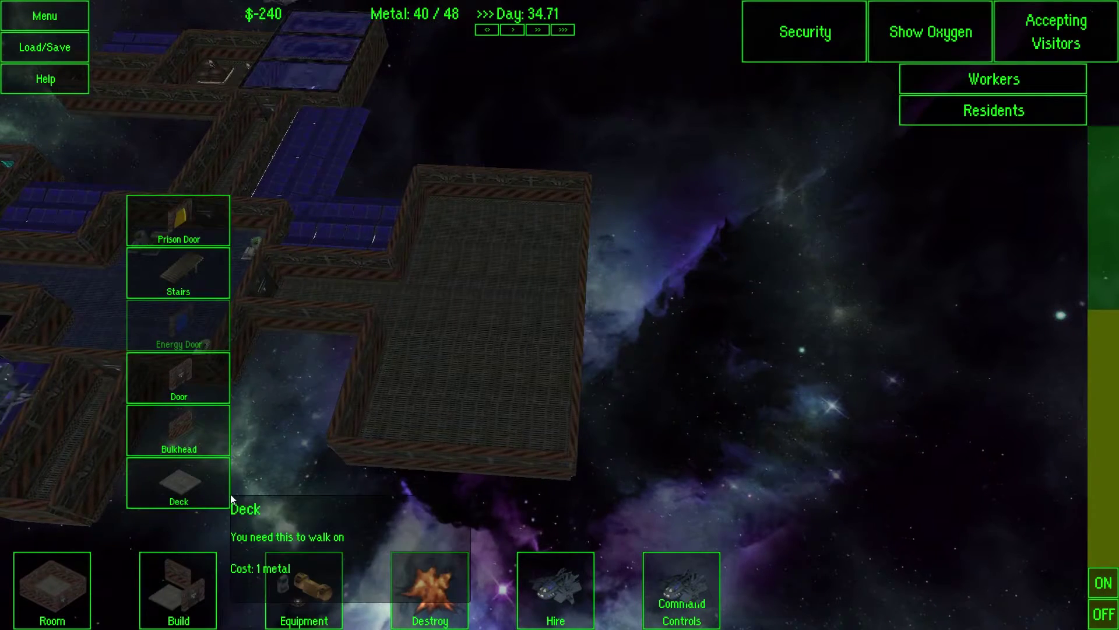
click(201, 486)
drag(530, 390, 791, 399)
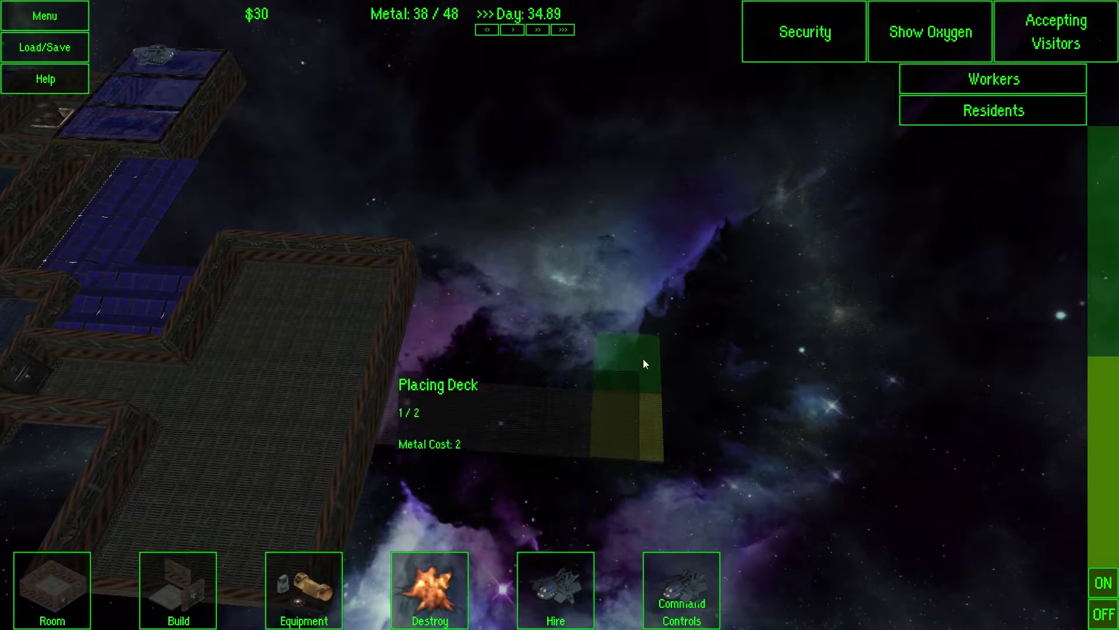
mouse_move(628, 434)
mouse_down()
mouse_move(651, 289)
mouse_move(734, 365)
mouse_up()
click(645, 256)
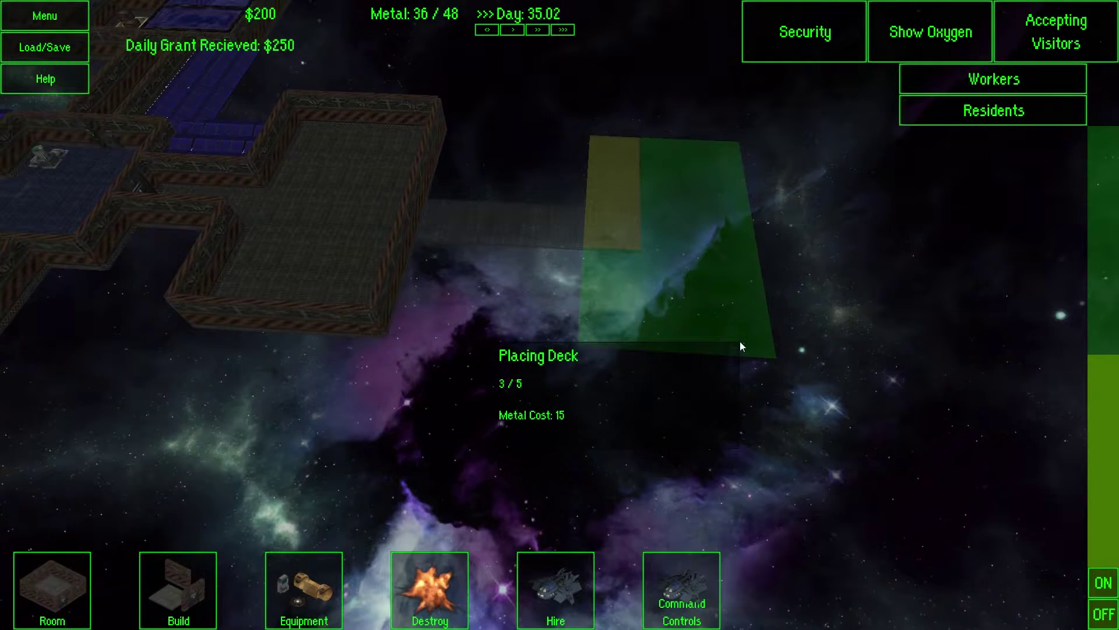
mouse_move(734, 369)
mouse_down()
mouse_move(780, 344)
mouse_move(767, 340)
mouse_up()
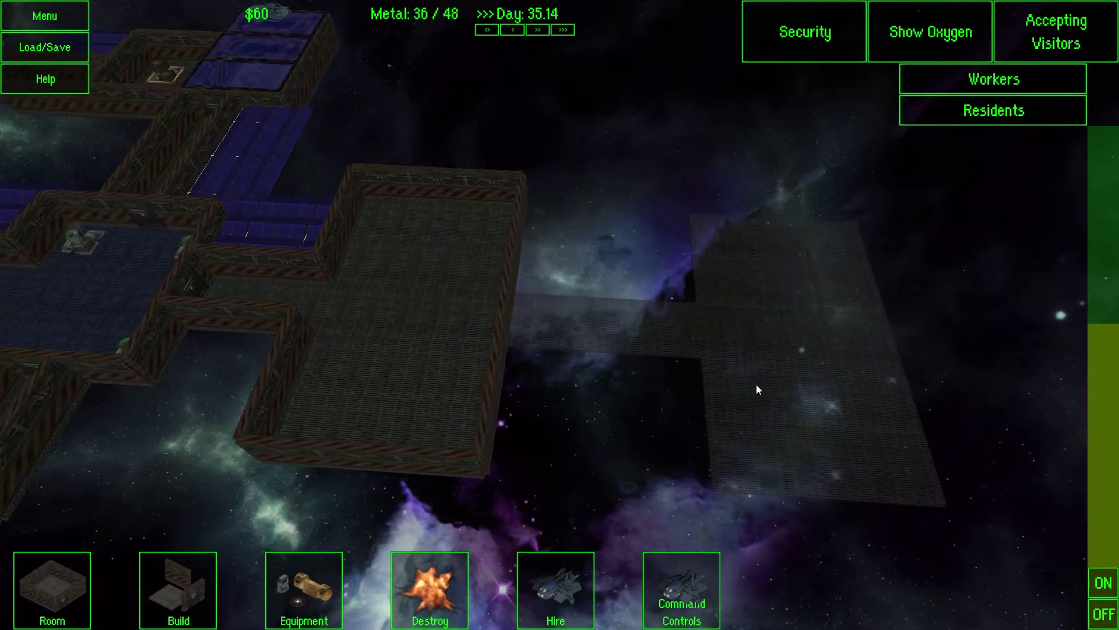
Step: Draw two bulkhead walls along the narrow corridor to the new platform
click(198, 591)
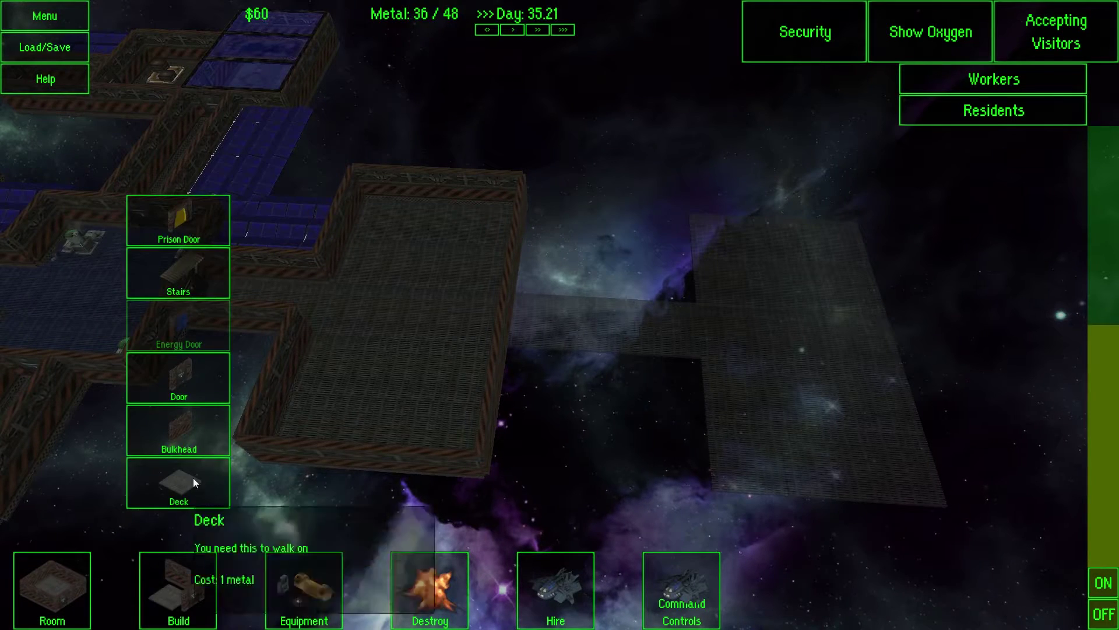
click(311, 620)
click(407, 500)
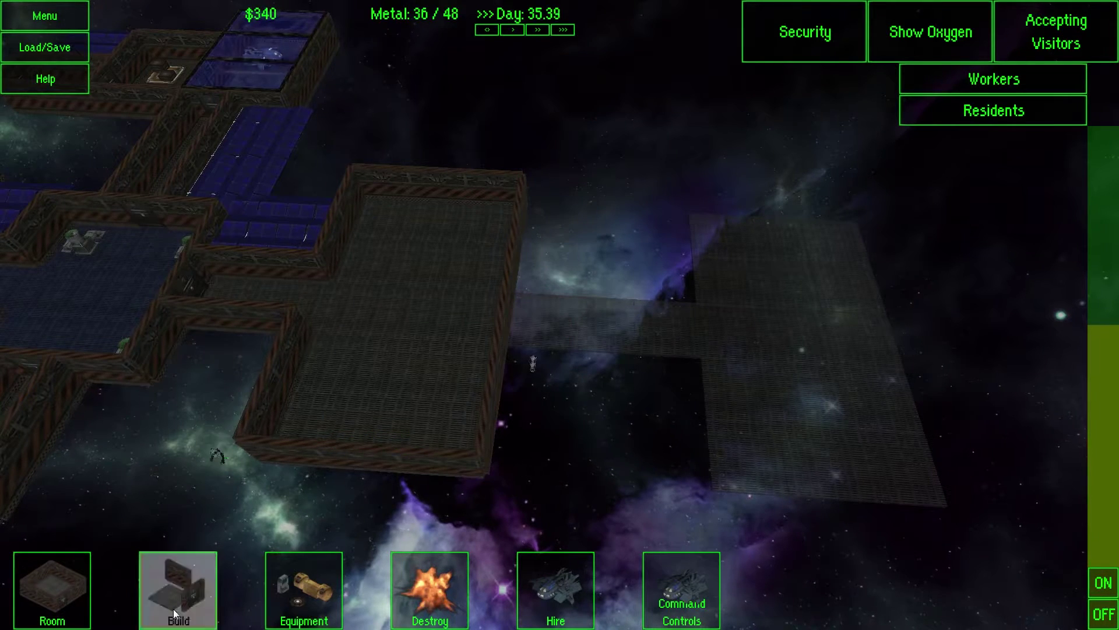
click(178, 585)
click(209, 421)
drag(516, 300, 705, 319)
drag(522, 368, 712, 377)
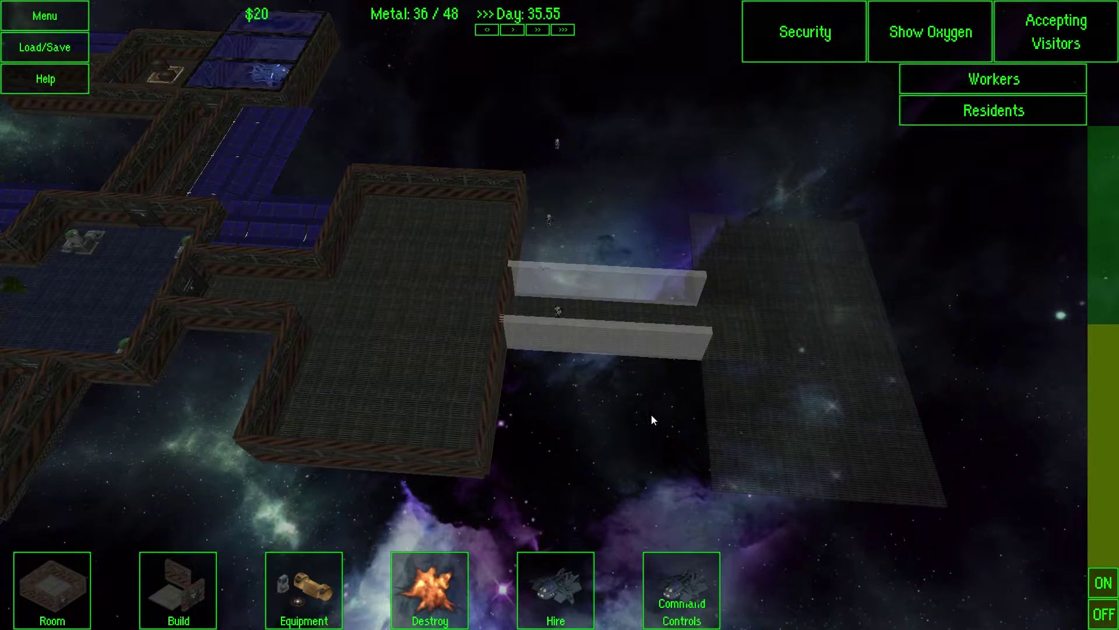
Step: Drag a row of solar panels along the new corridor's wall
click(290, 595)
click(410, 481)
drag(569, 305, 660, 310)
scroll(617, 426, up, 2)
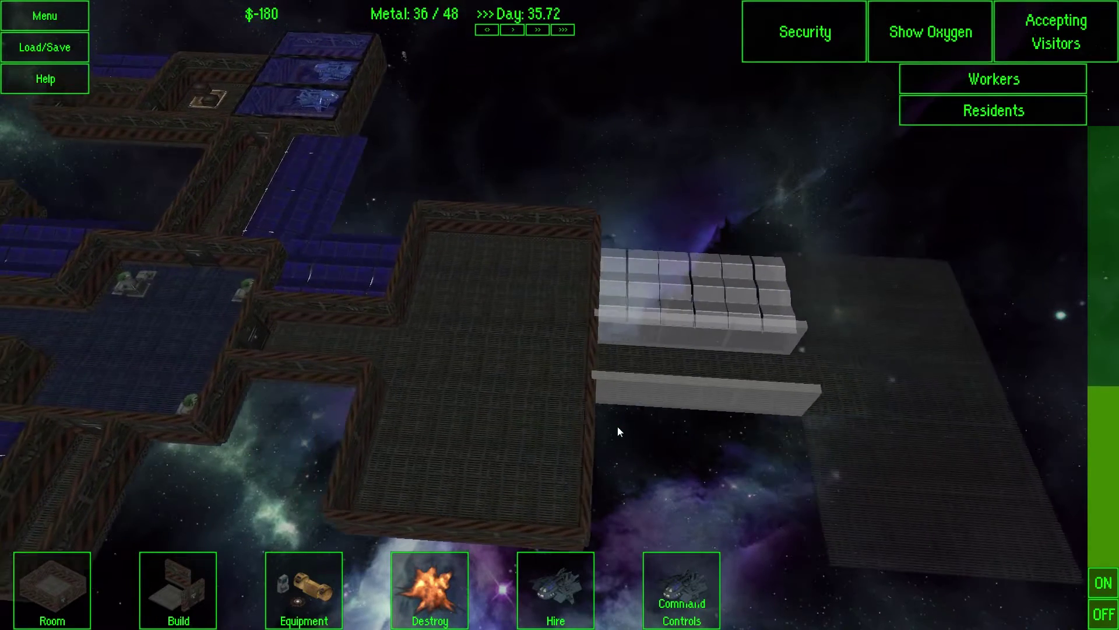
key(Left)
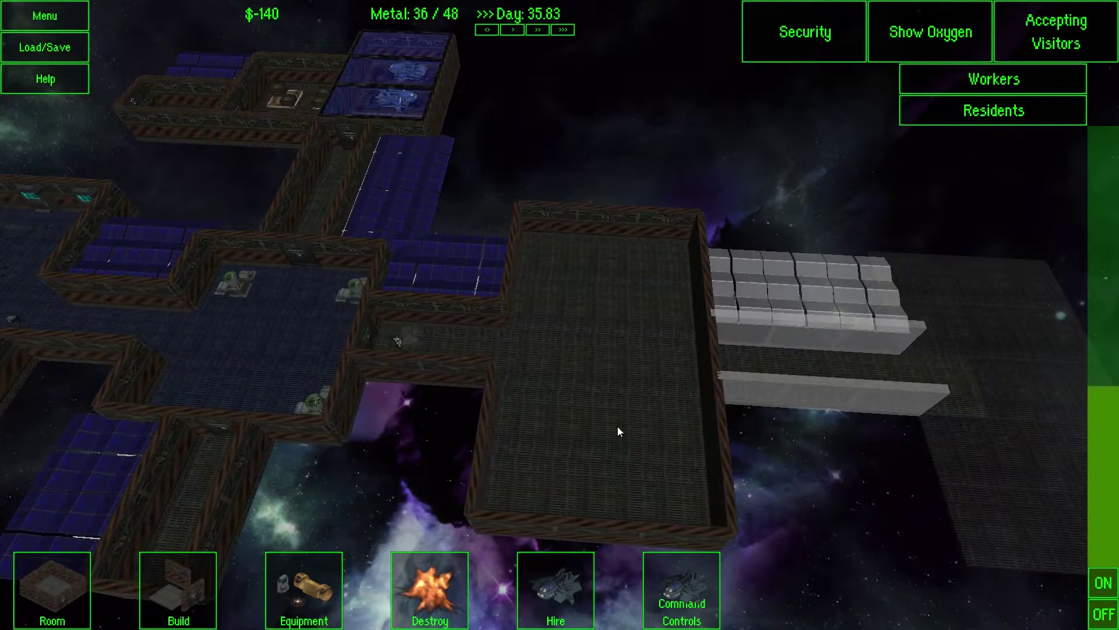
key(Left)
key(Up)
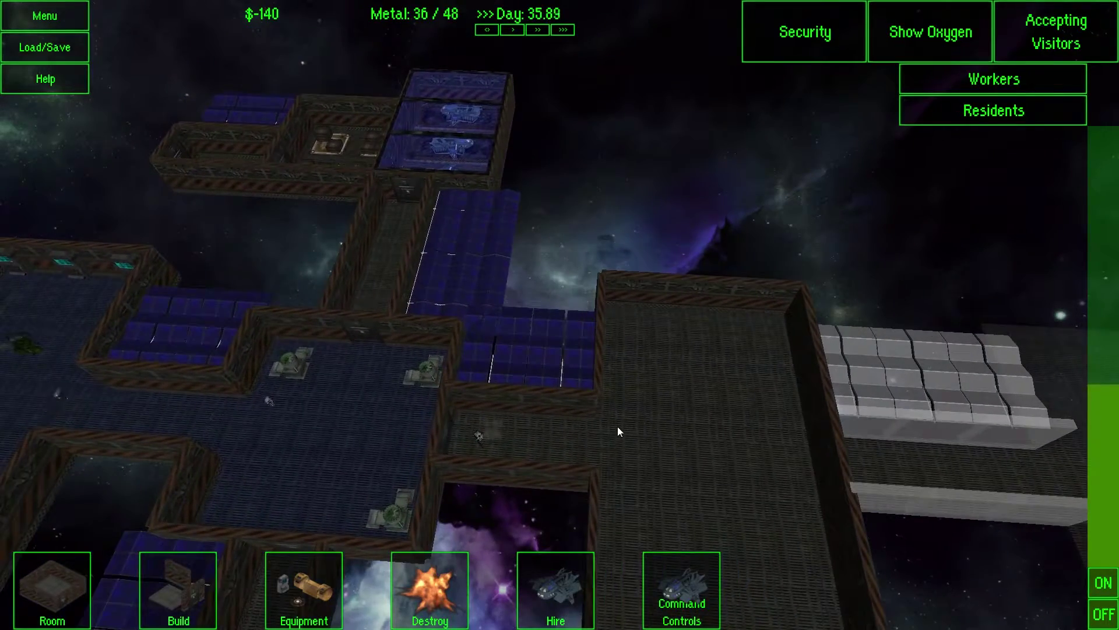
scroll(618, 426, down, 3)
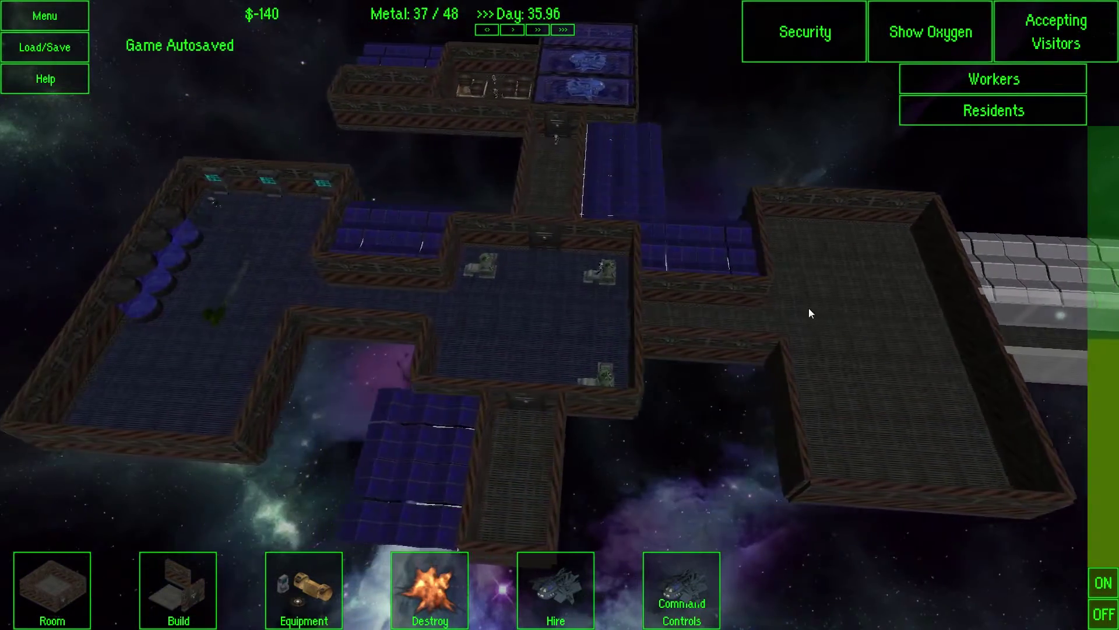
scroll(810, 313, up, 2)
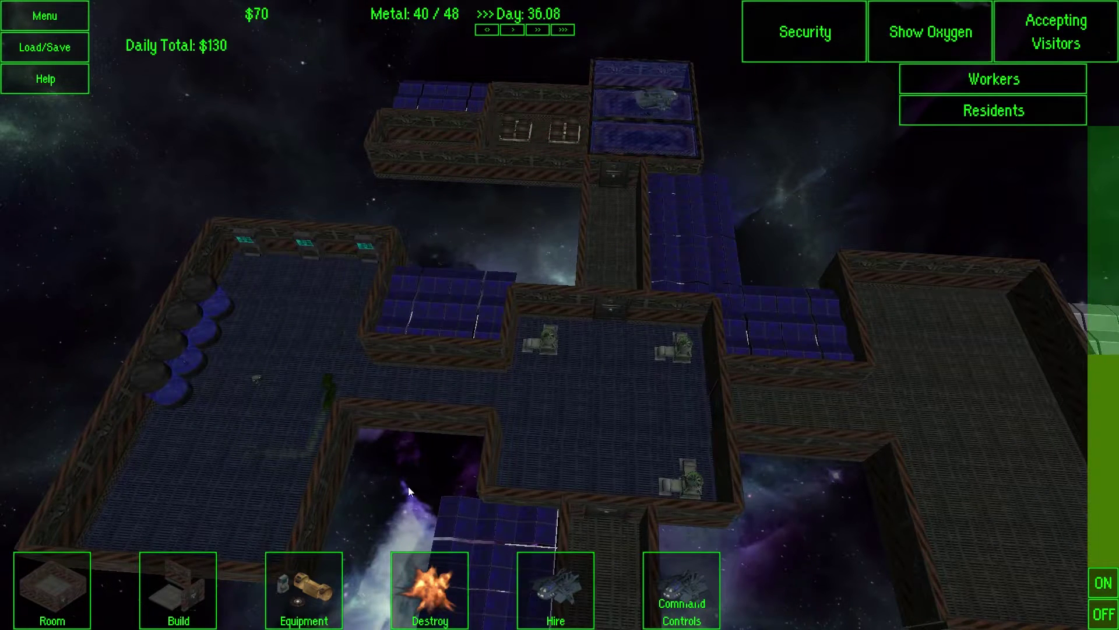
Step: Place a door in the gap in the central room's west wall
click(158, 594)
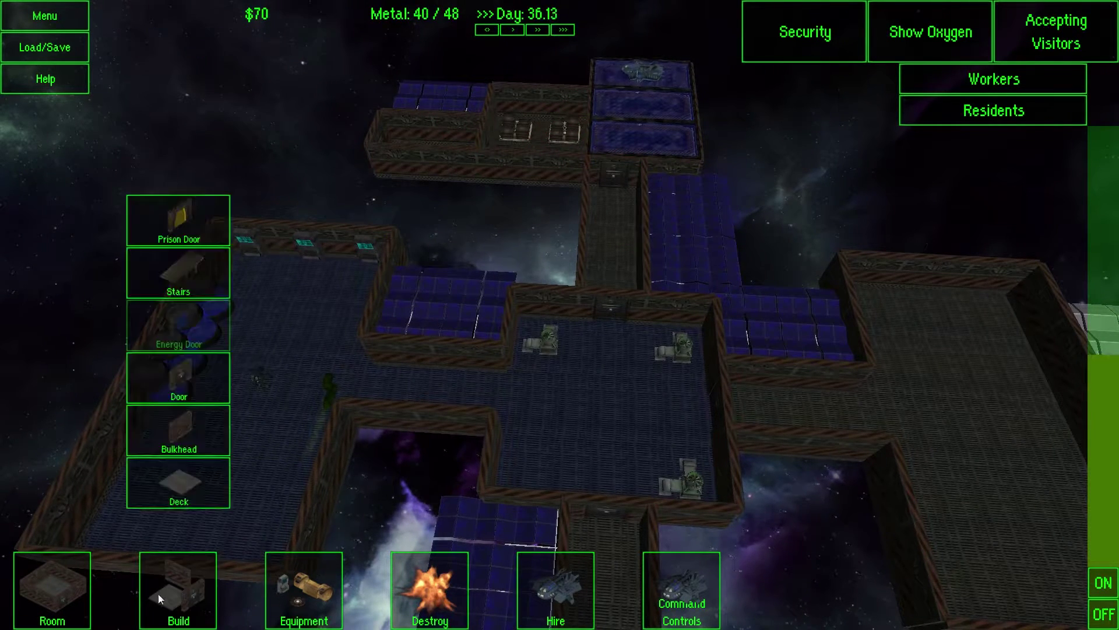
click(199, 447)
drag(482, 419, 494, 384)
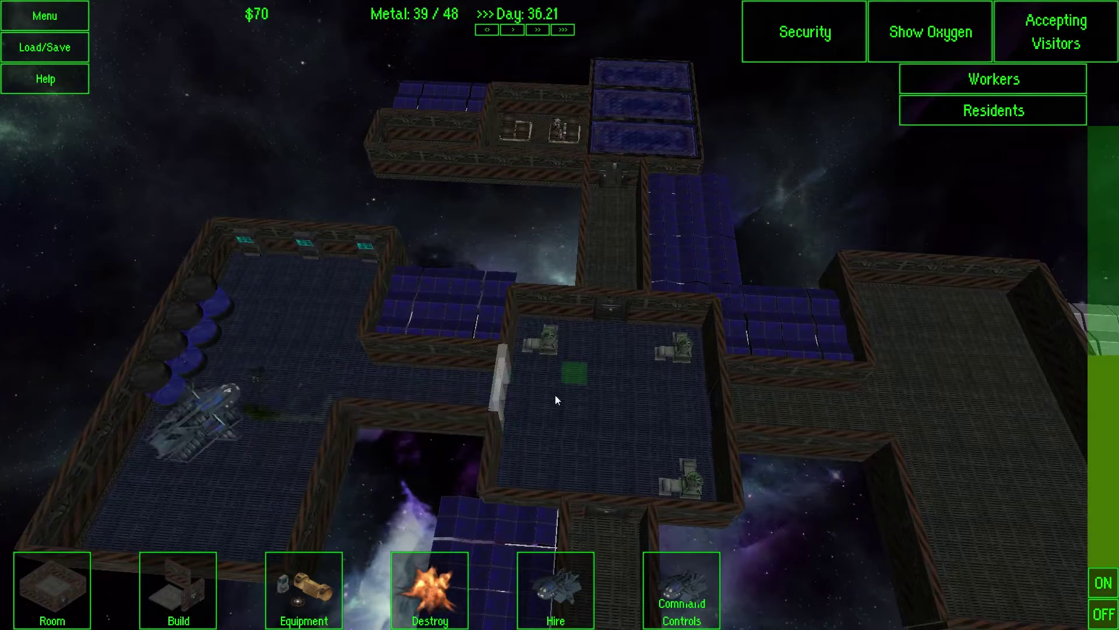
Step: Designate the central room as Engineering
click(53, 586)
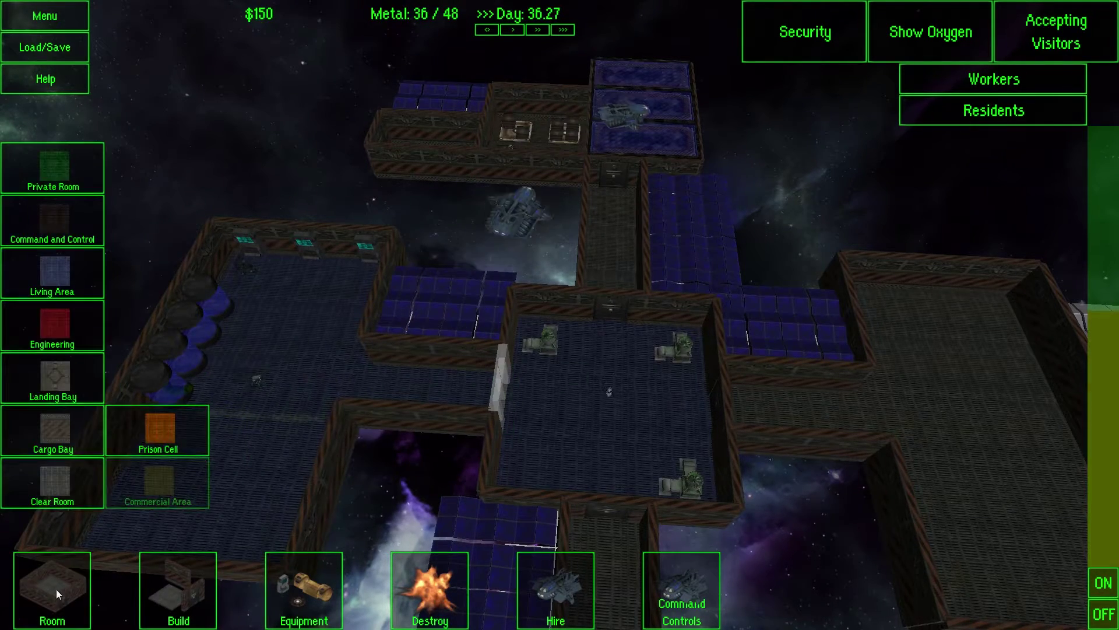
click(76, 324)
click(625, 376)
key(Left)
key(Left)
key(Down)
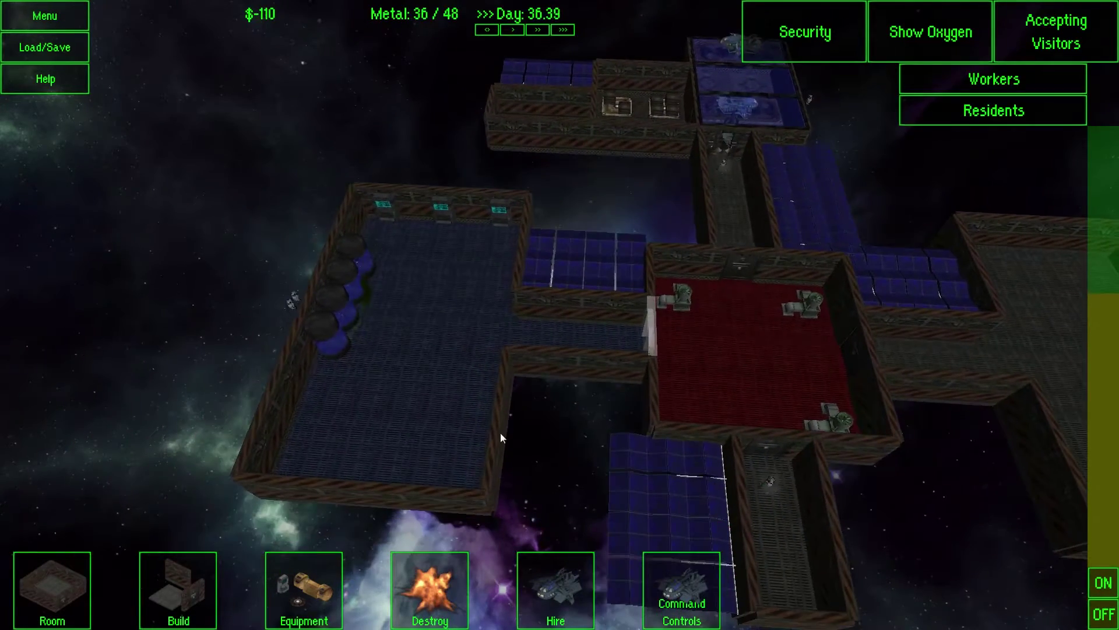
key(Up)
key(Right)
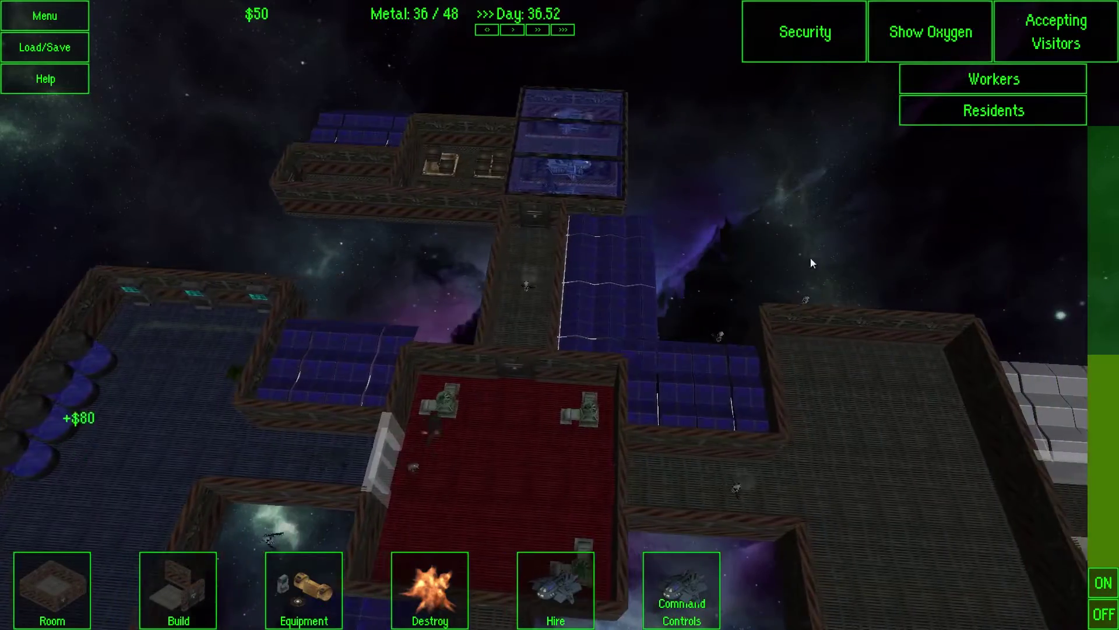
key(Down)
scroll(267, 412, down, 5)
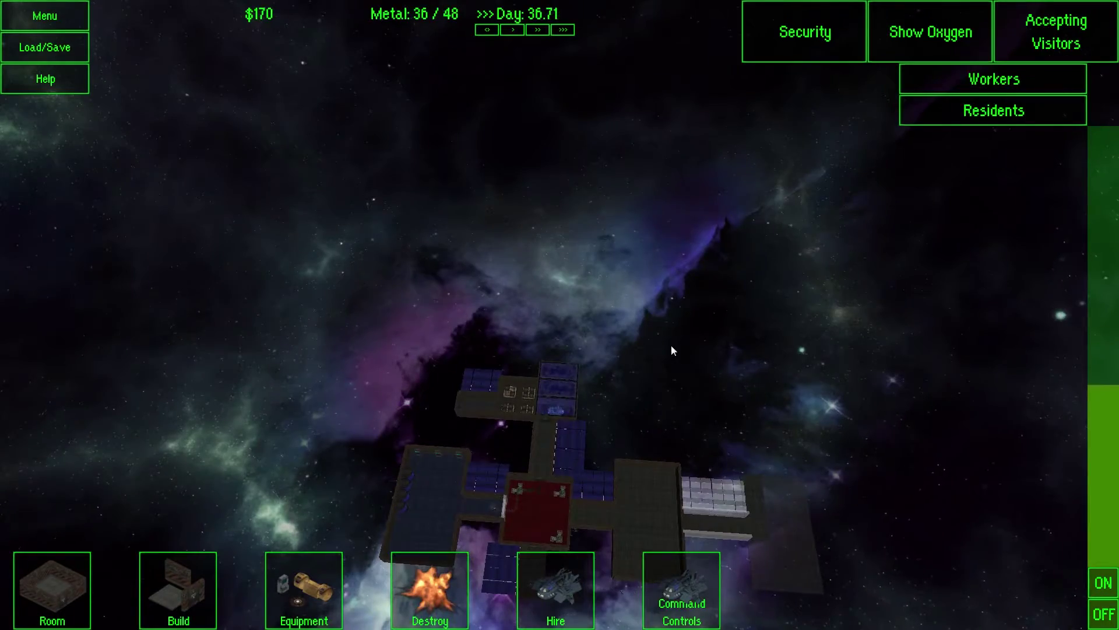
mouse_move(670, 345)
mouse_down()
mouse_move(494, 359)
mouse_move(436, 320)
mouse_move(455, 293)
mouse_move(483, 287)
mouse_move(535, 301)
mouse_move(588, 345)
mouse_move(607, 340)
mouse_move(680, 369)
mouse_move(674, 350)
mouse_move(695, 406)
mouse_up()
scroll(698, 398, up, 2)
scroll(698, 398, up, 1)
scroll(698, 398, up, 2)
scroll(698, 398, up, 1)
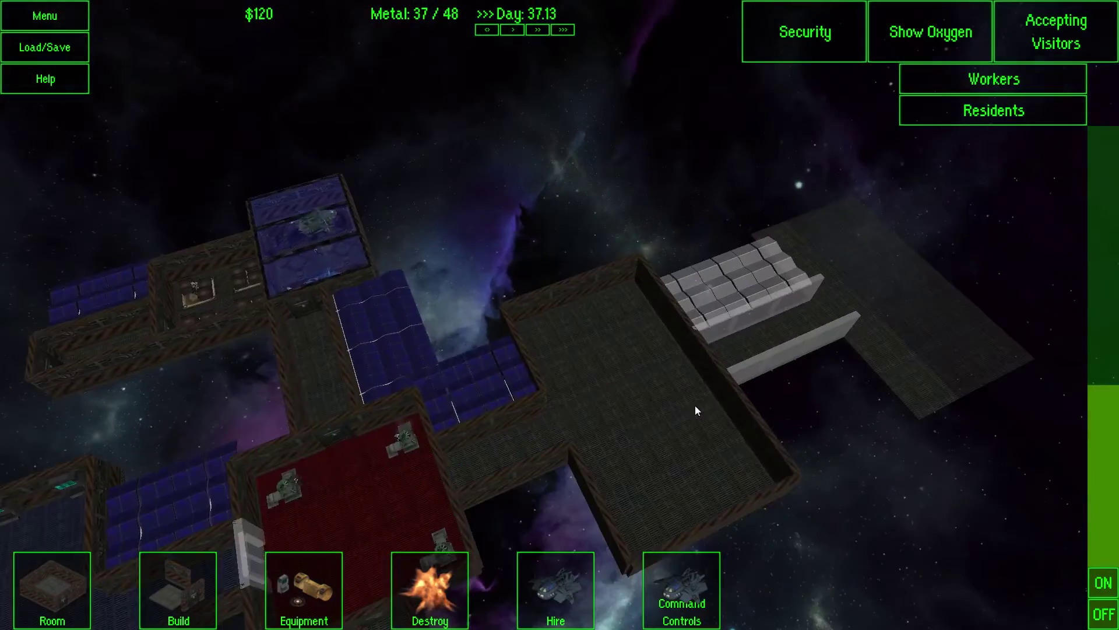
key(d)
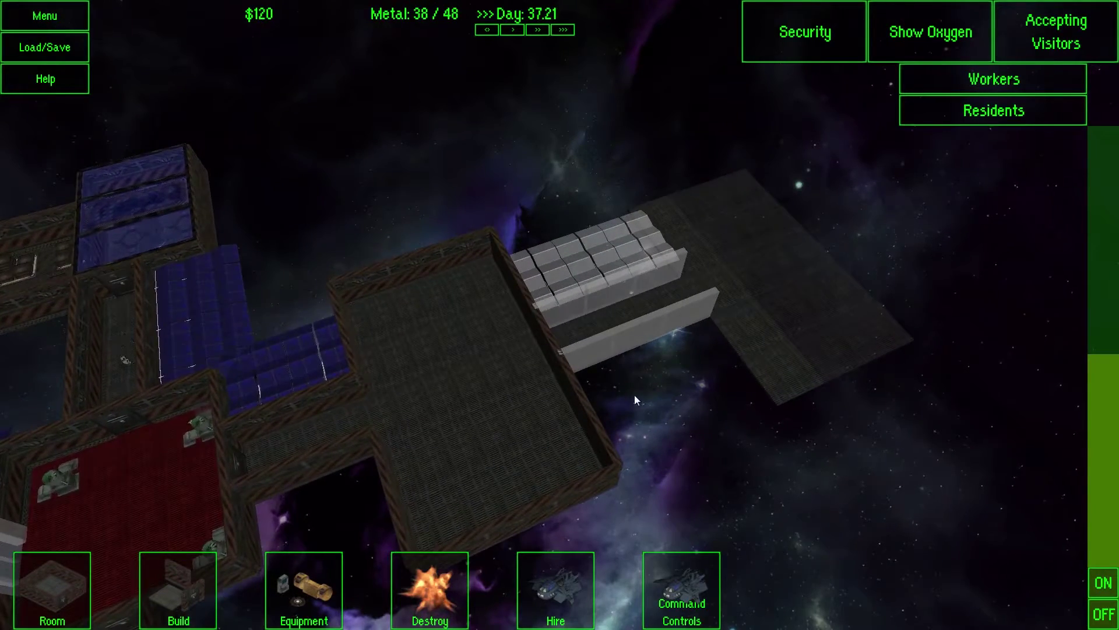
Step: Open and close an existing door's info panel
drag(639, 396, 623, 392)
click(336, 474)
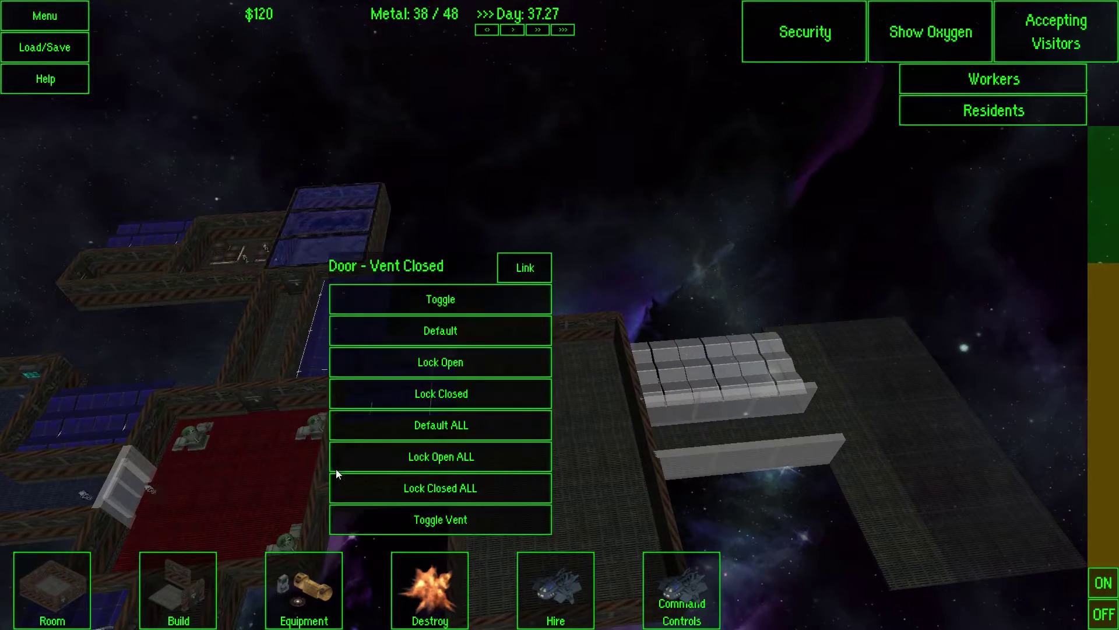
click(688, 342)
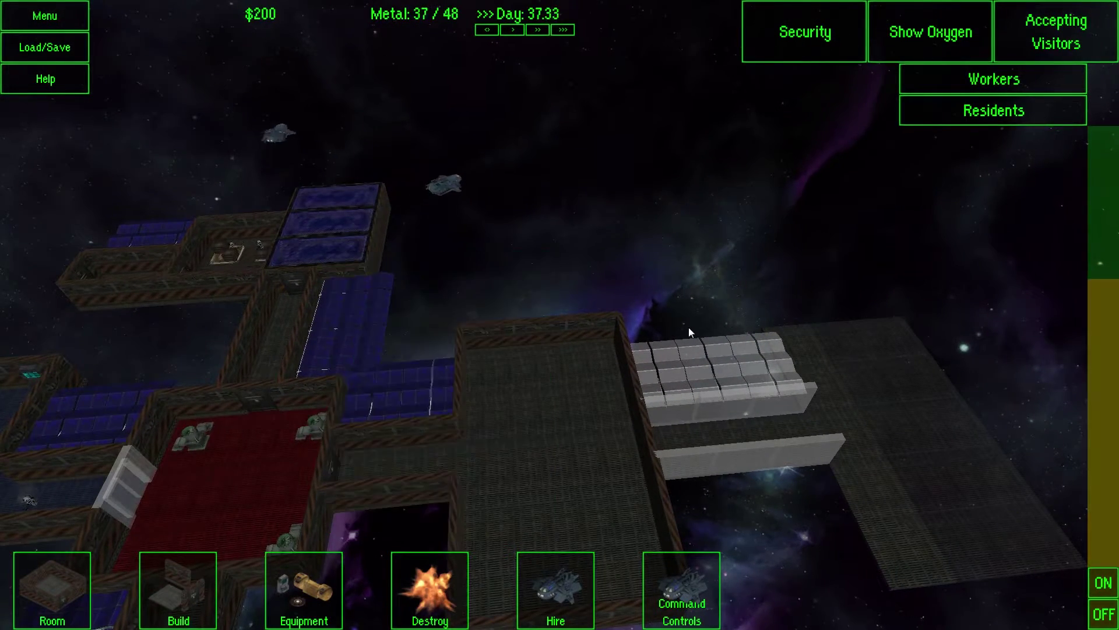
Step: Place a new door in the wall; a worker hire then fails for insufficient credits
key(a)
click(189, 583)
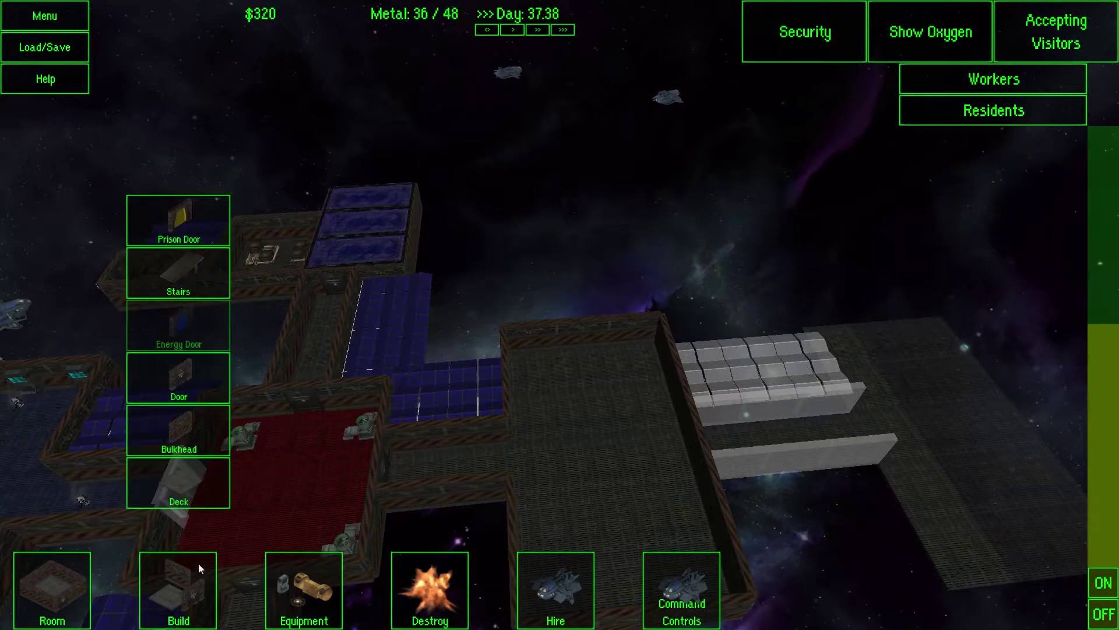
click(193, 428)
click(508, 456)
key(a)
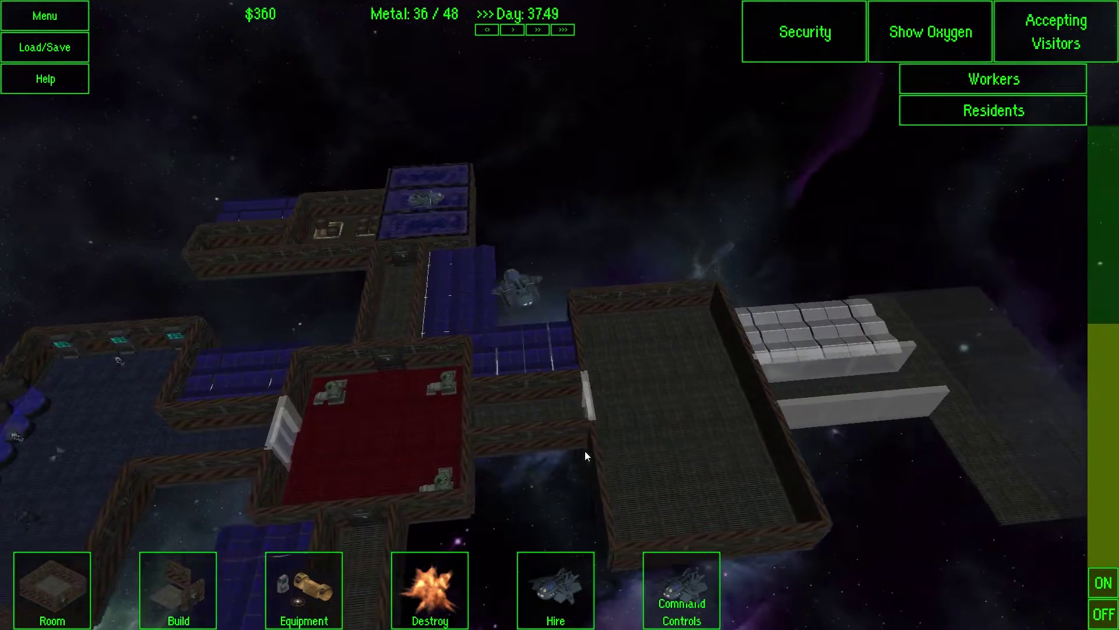
key(a)
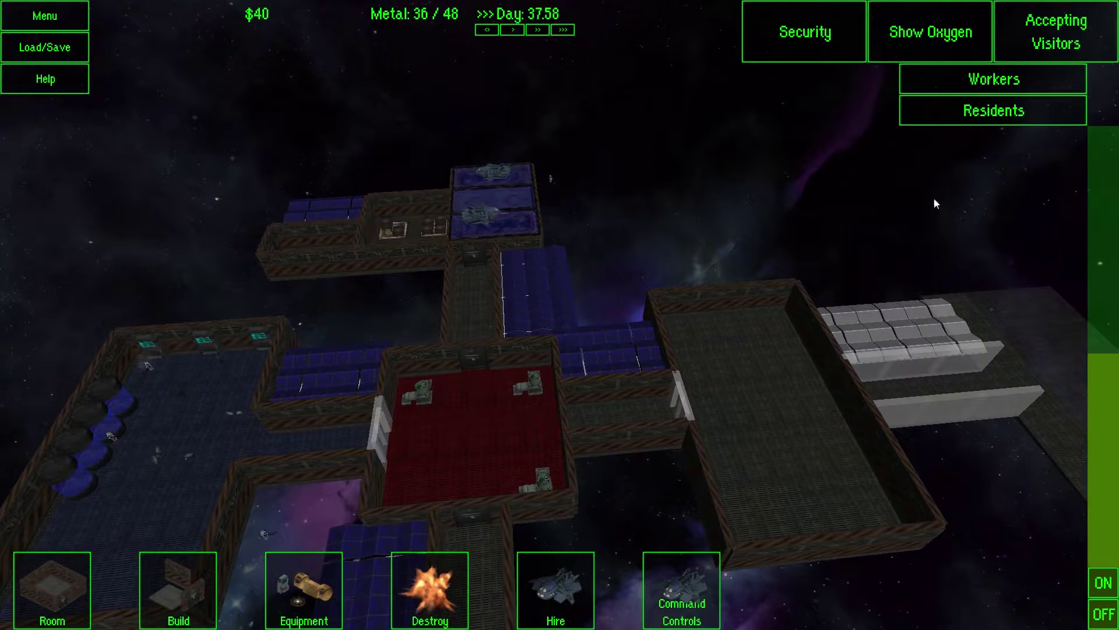
click(560, 572)
click(562, 482)
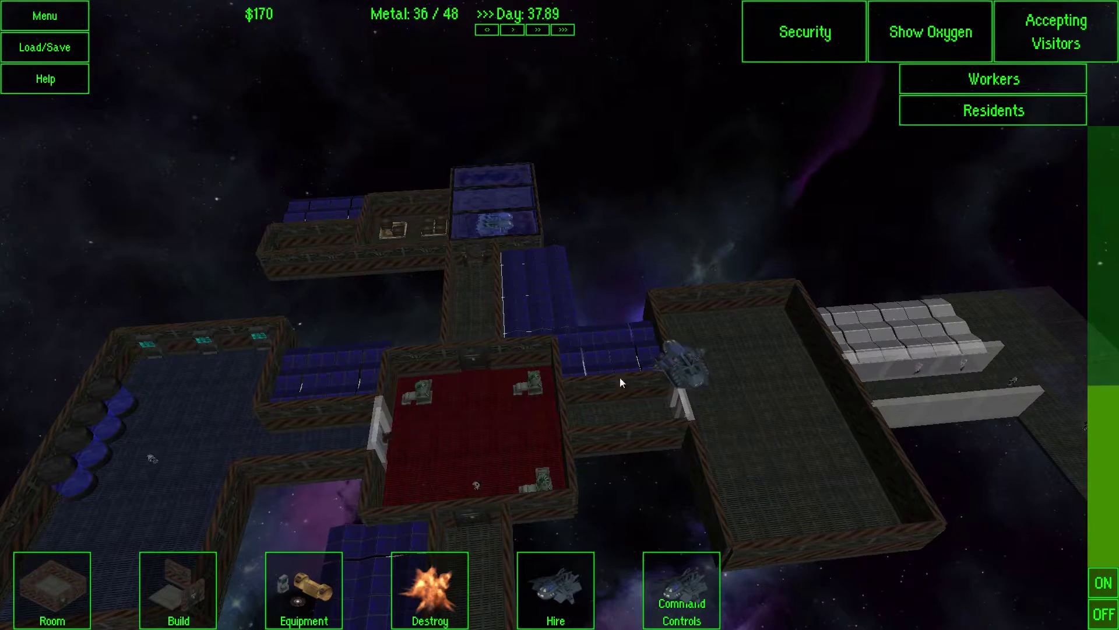
Step: Toggle the landing pad's 'Not Accepting Passengers' option
key(d)
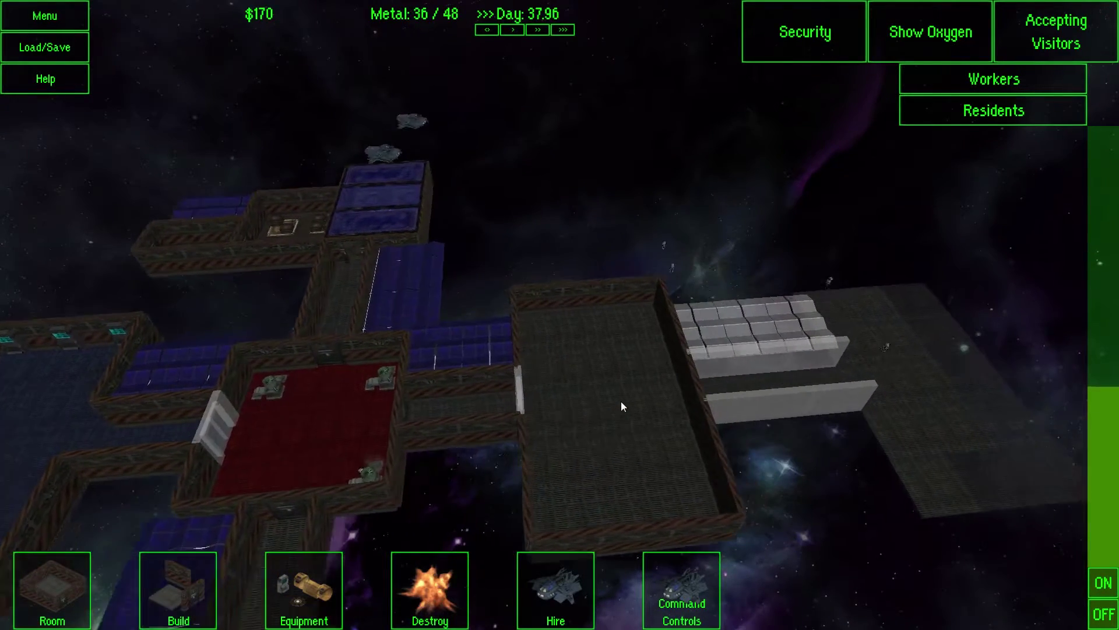
key(w)
key(a)
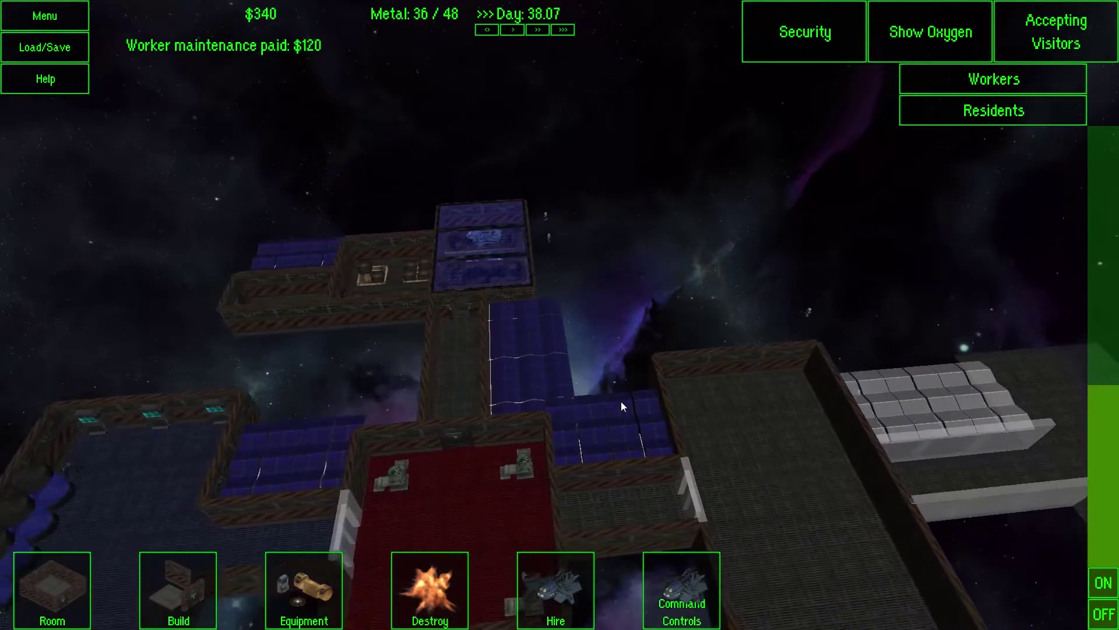
key(w)
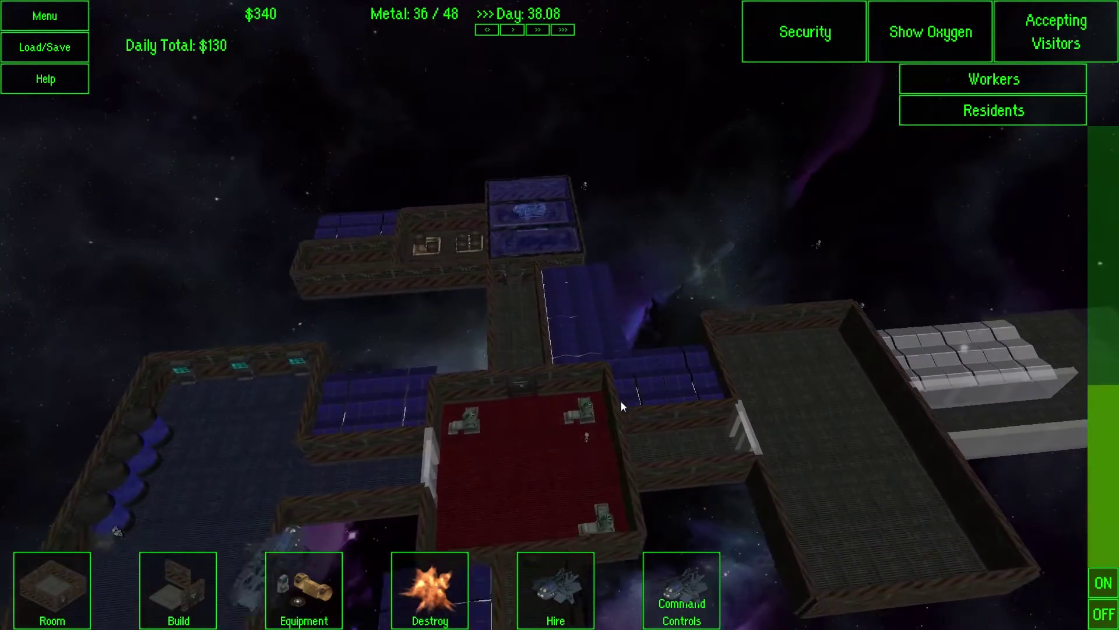
key(s)
key(w)
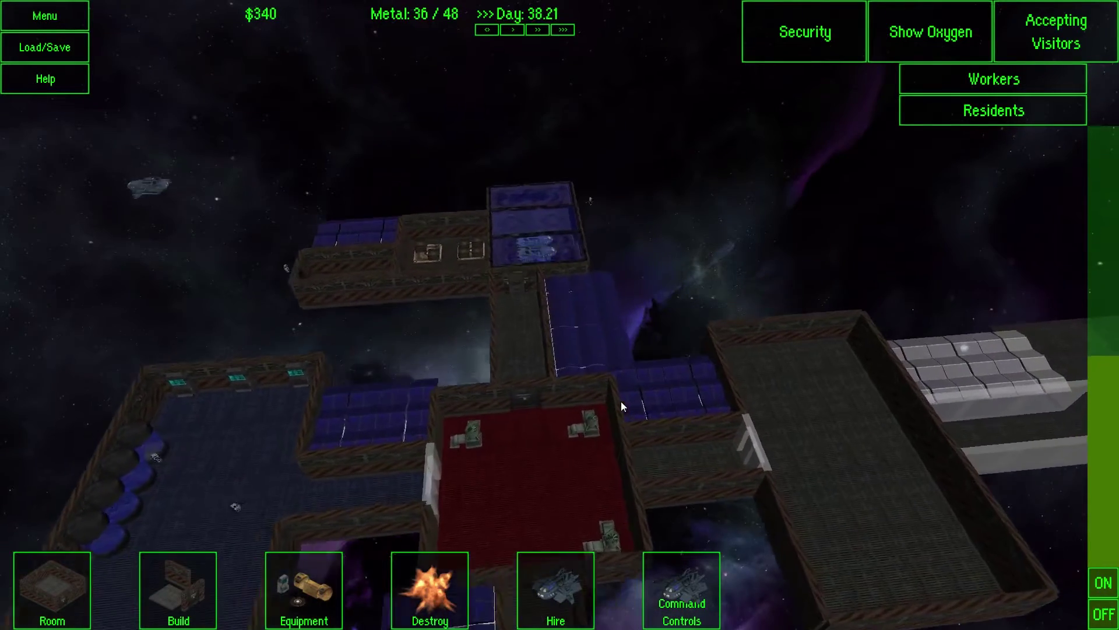
click(415, 280)
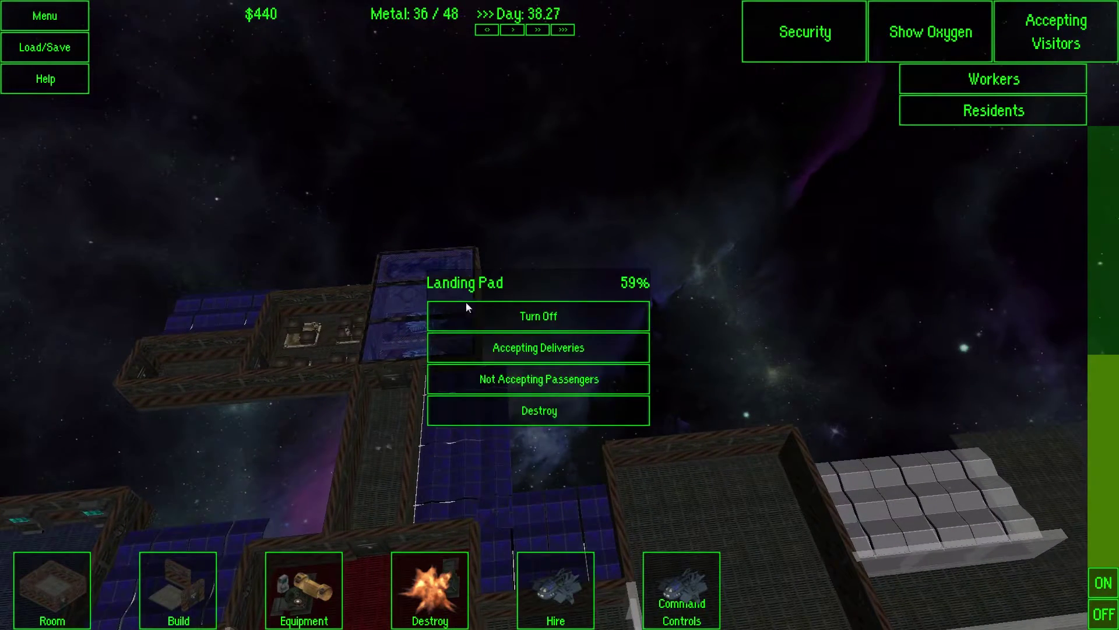
click(522, 379)
key(s)
key(s)
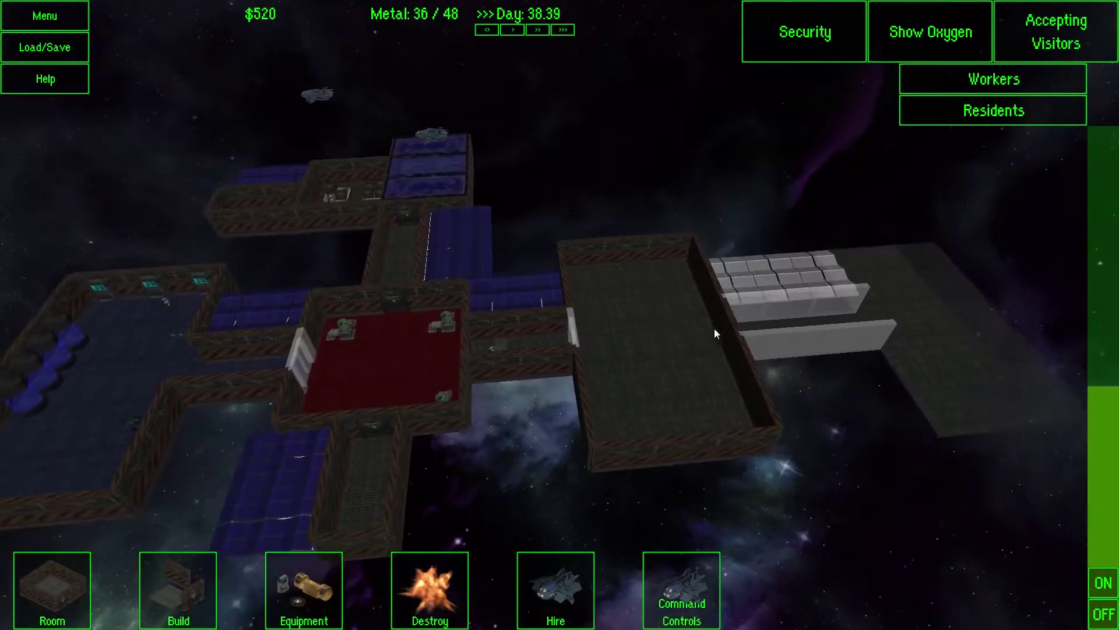
key(w)
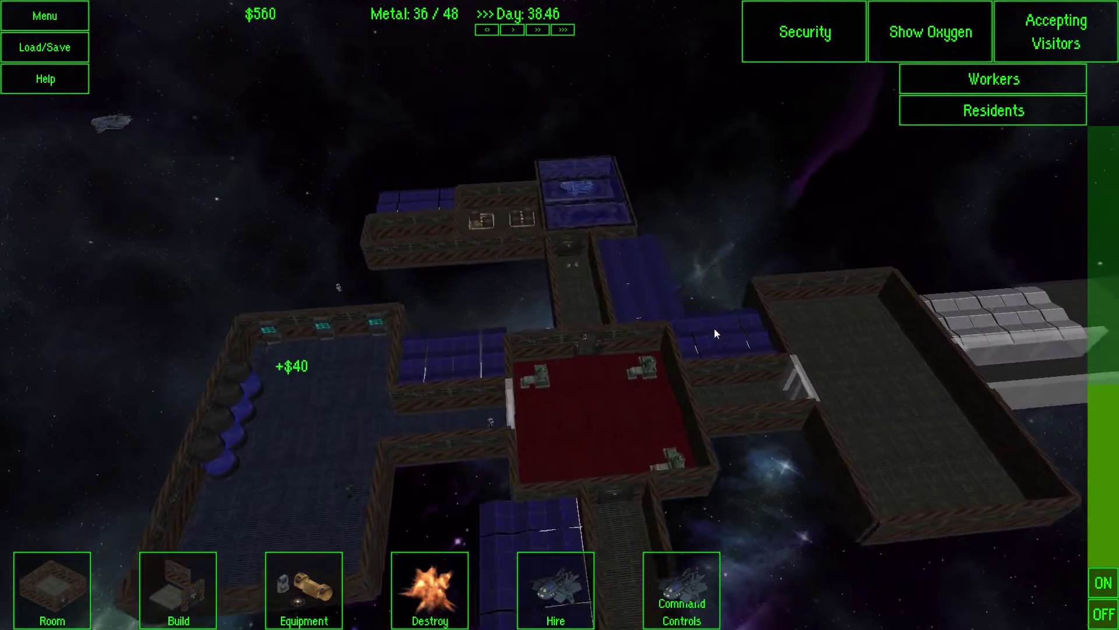
key(w)
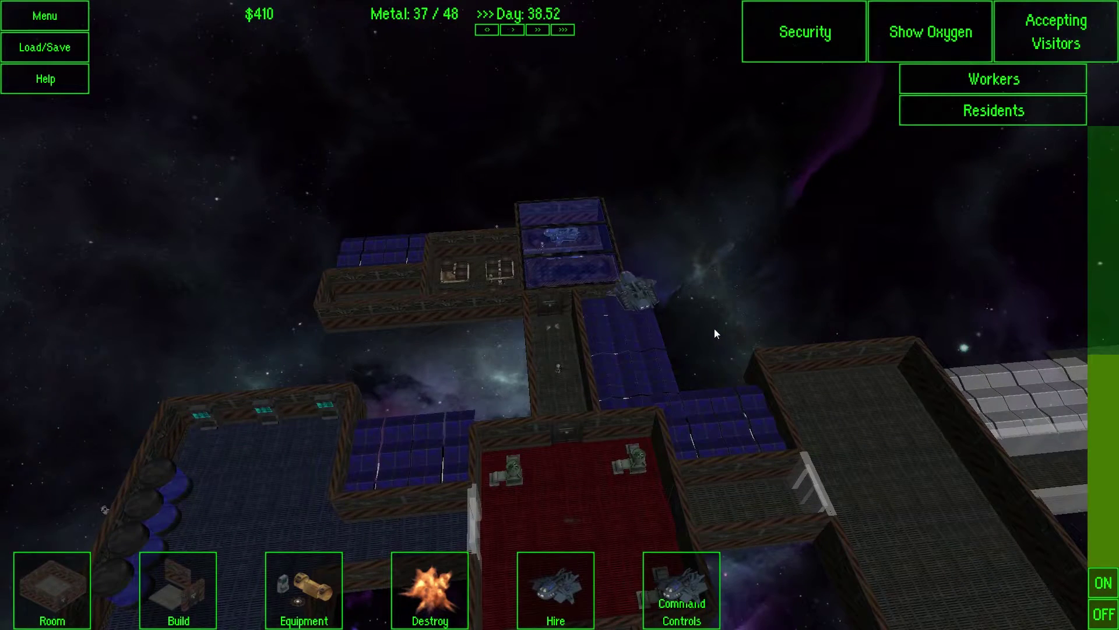
Step: Place an Oxygen Generator on a tile in the red-floored room
key(s)
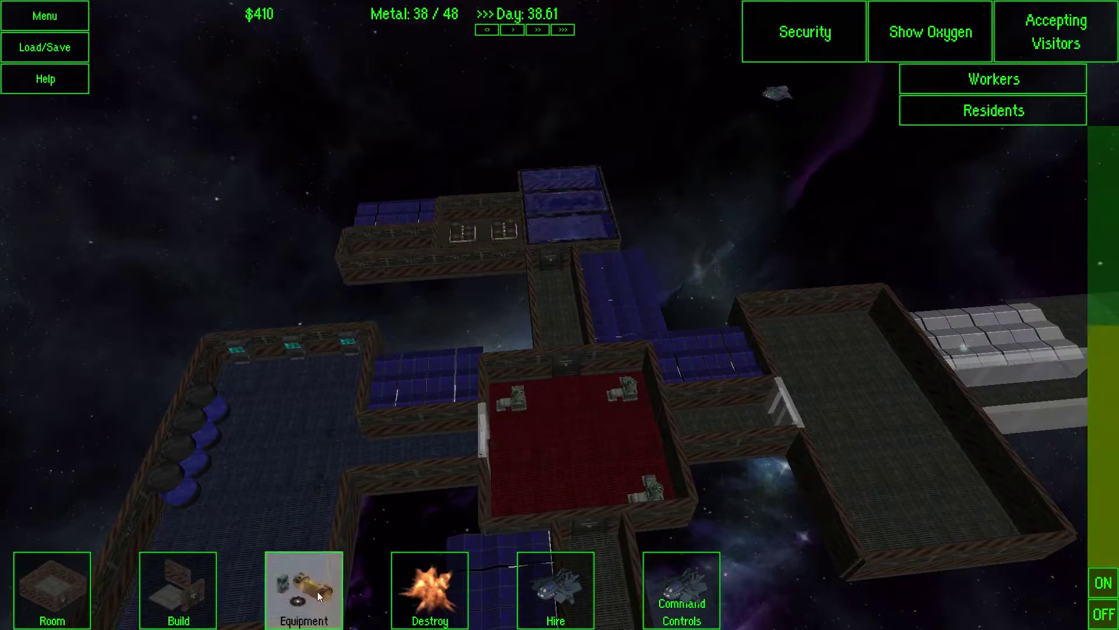
click(317, 591)
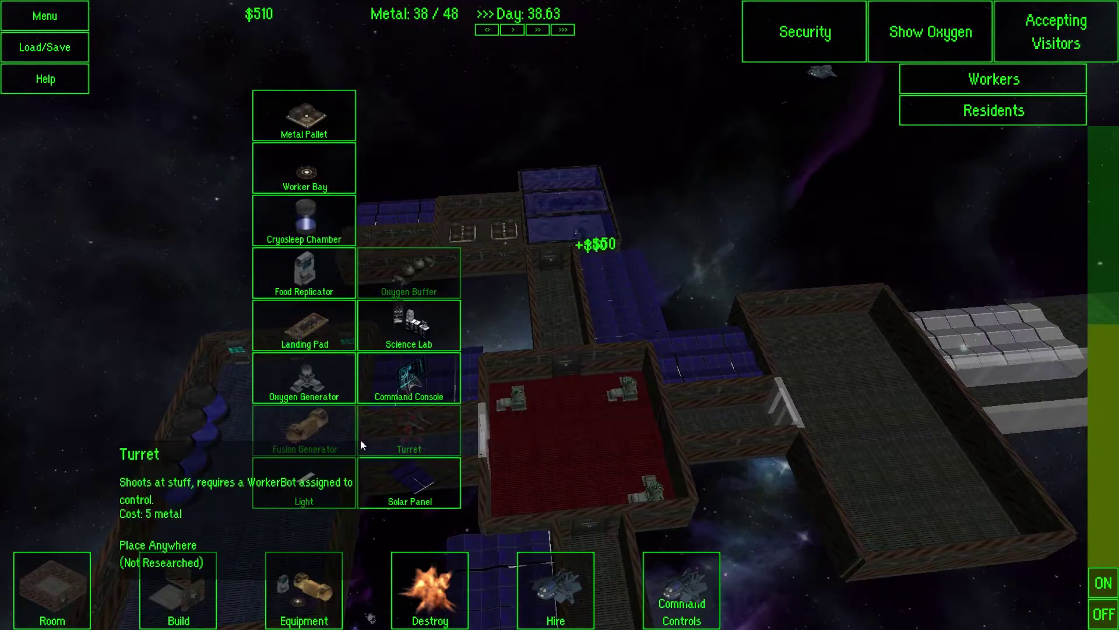
click(310, 394)
click(525, 514)
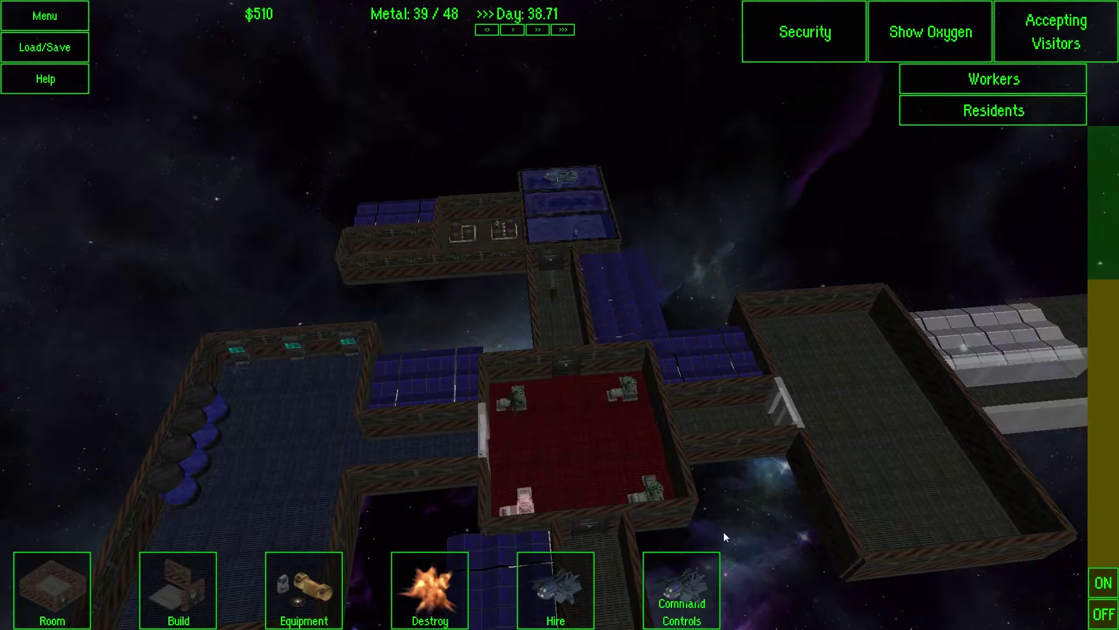
key(s)
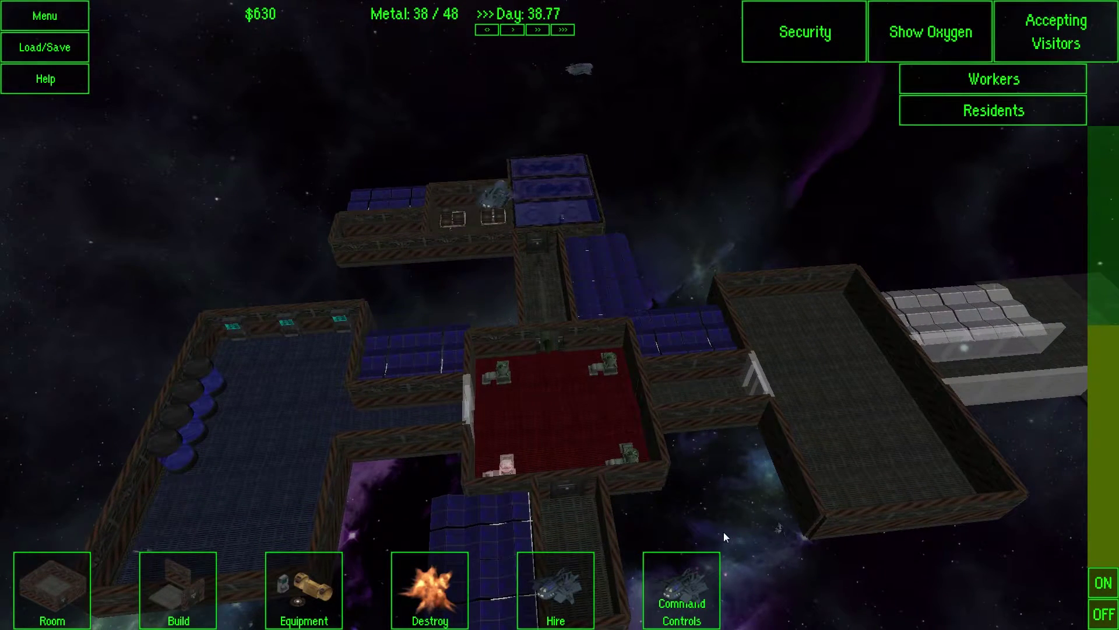
key(d)
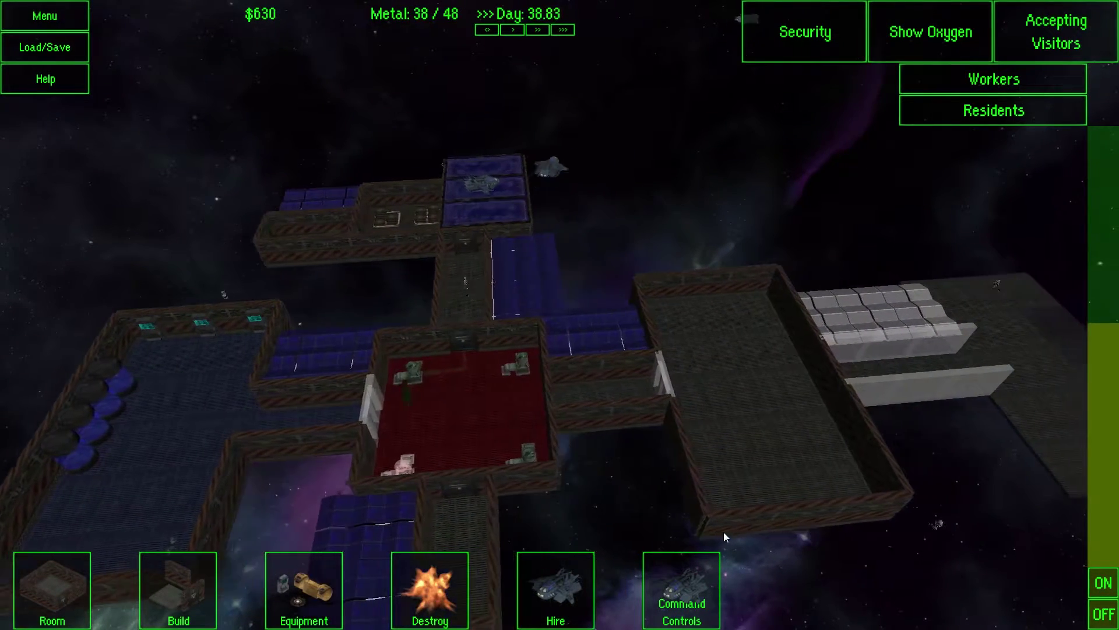
key(w)
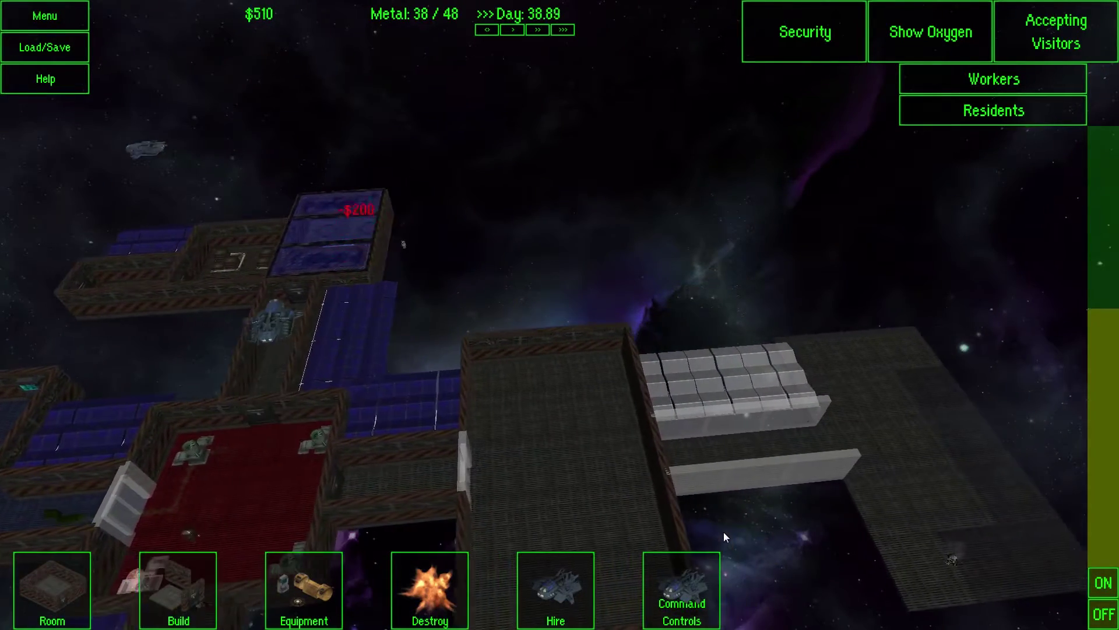
key(s)
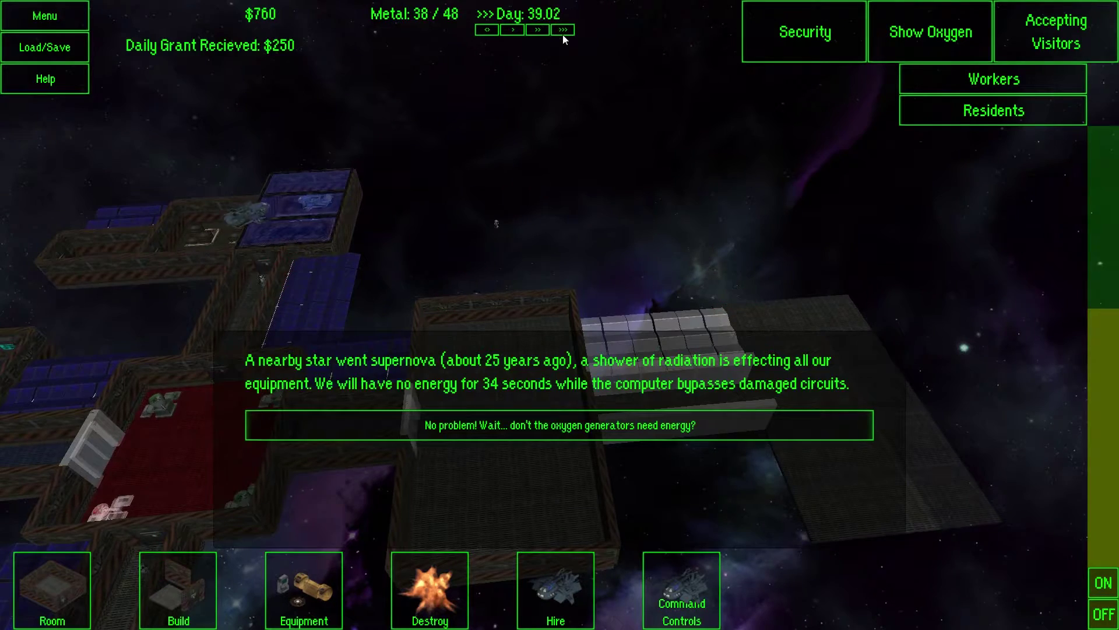
Step: Dismiss the supernova warning and turn on the Show Oxygen overlay
click(550, 424)
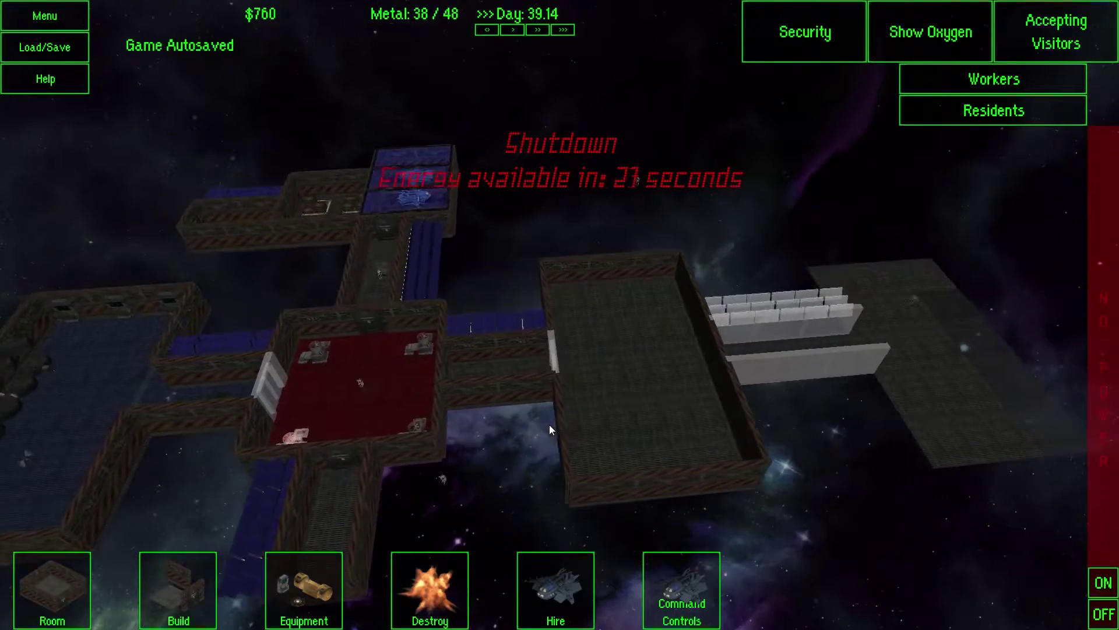
click(887, 32)
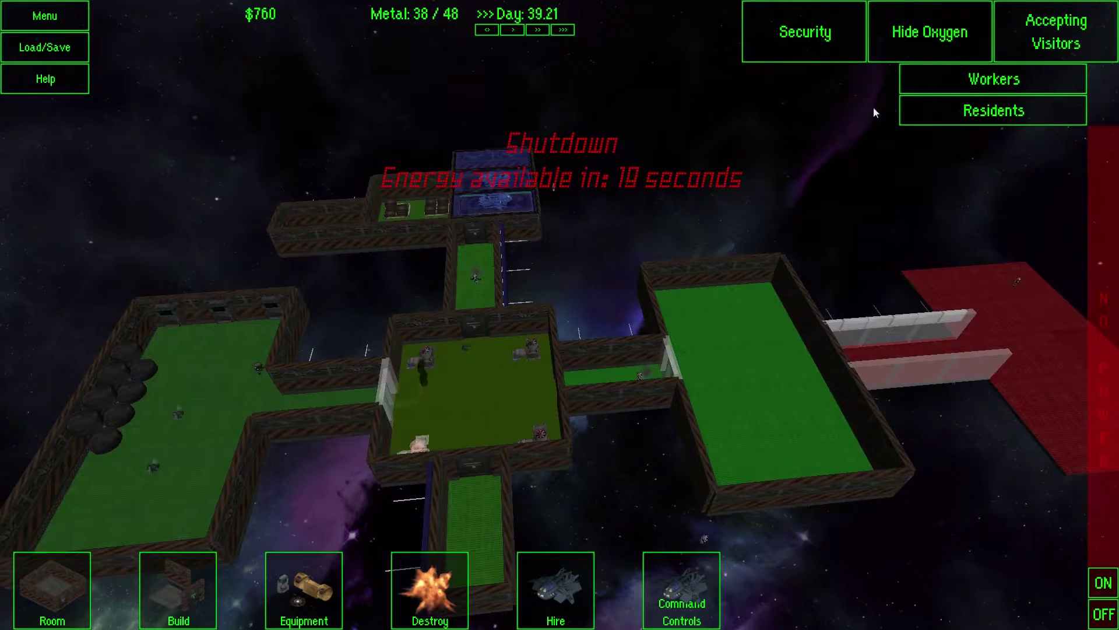
key(a)
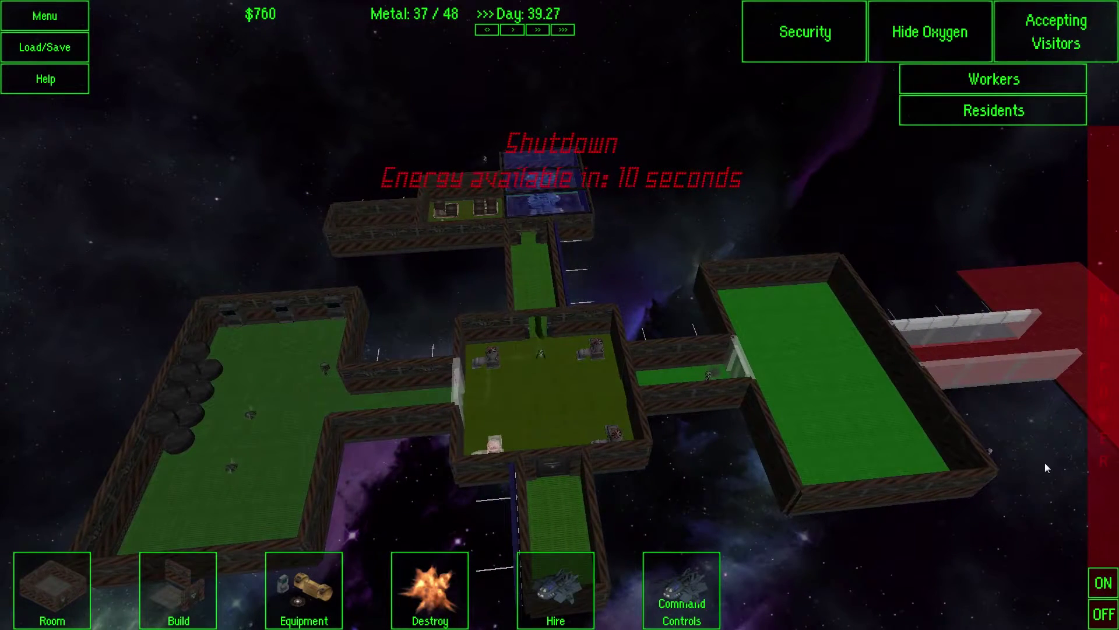
Step: Switch station power back ON once the shutdown countdown ends
click(1107, 584)
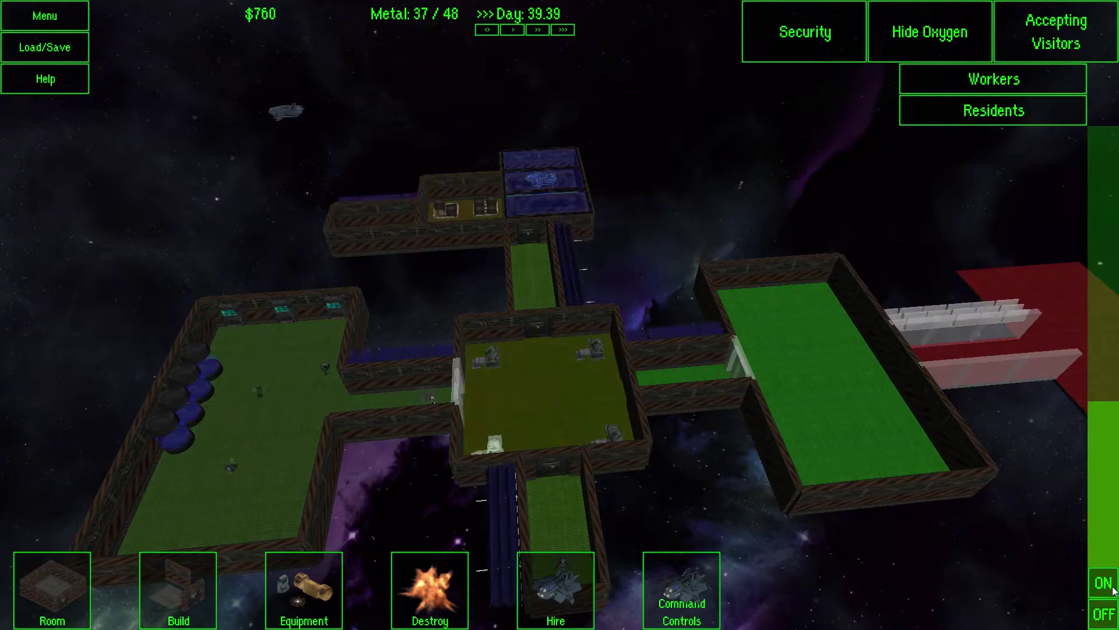
key(d)
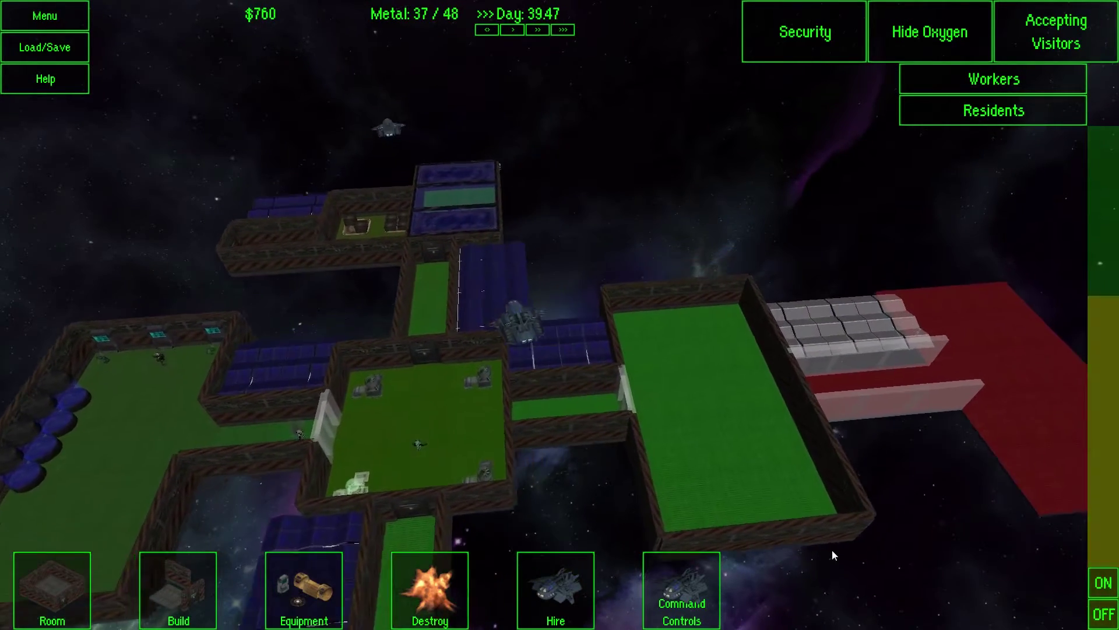
key(d)
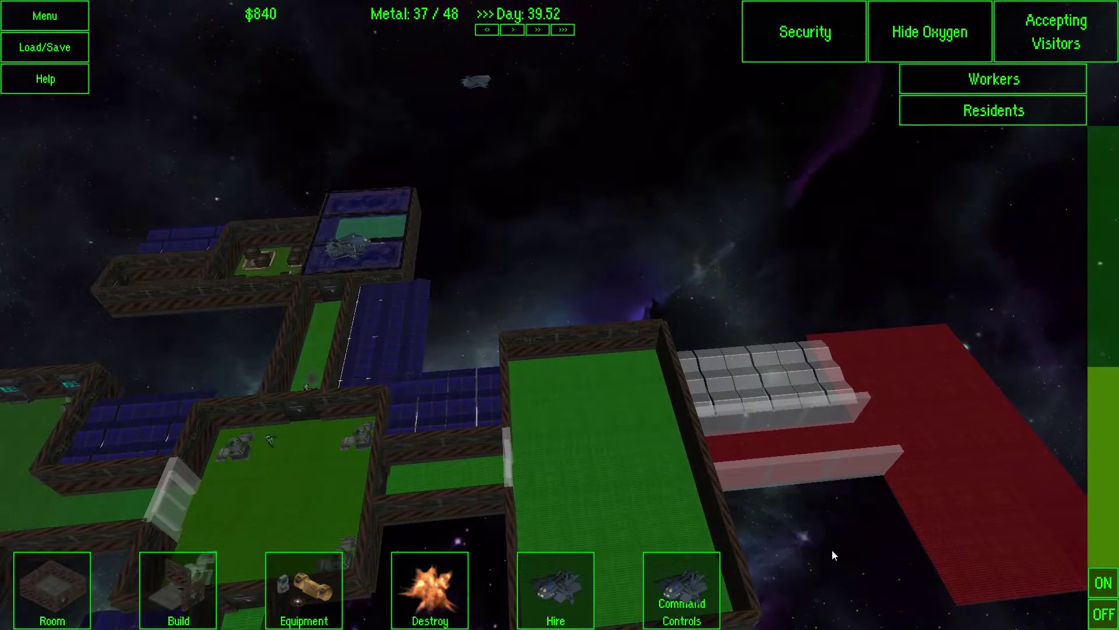
key(a)
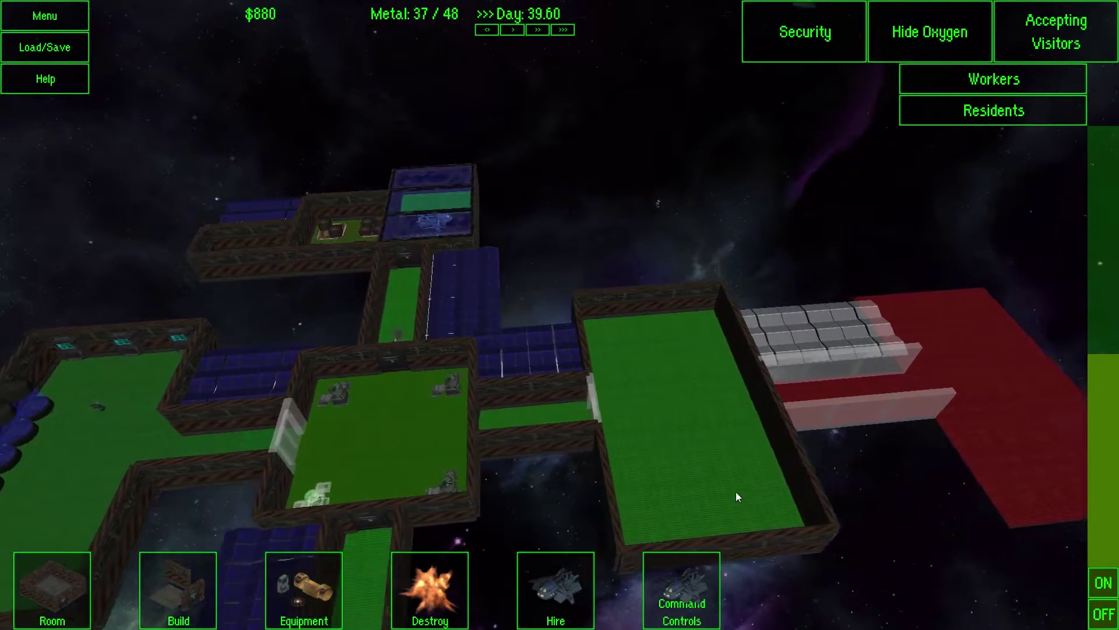
key(a)
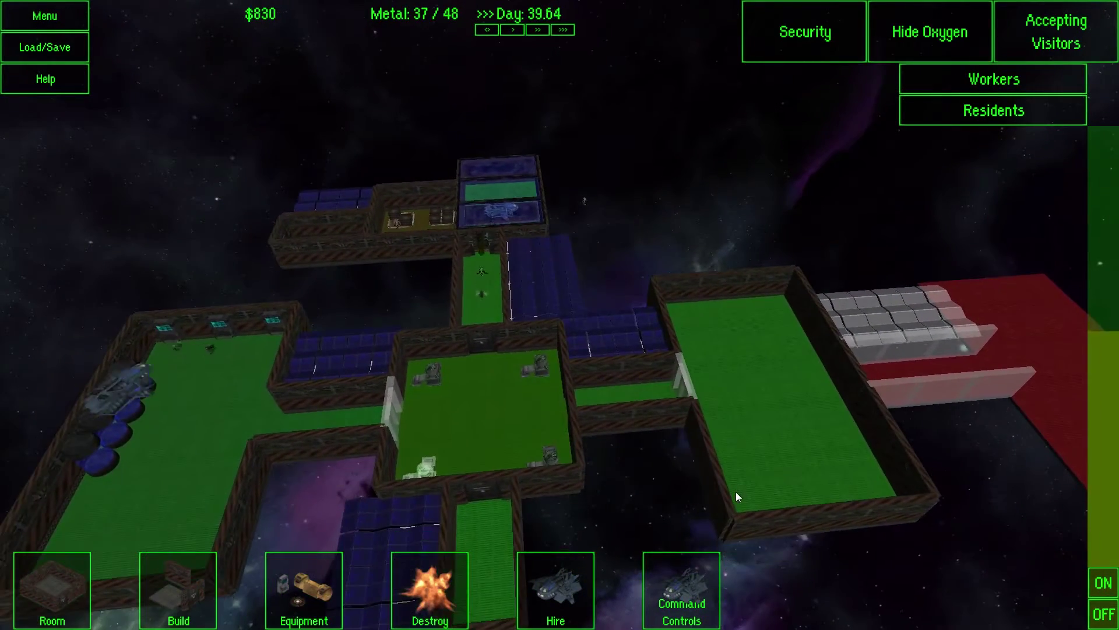
key(w)
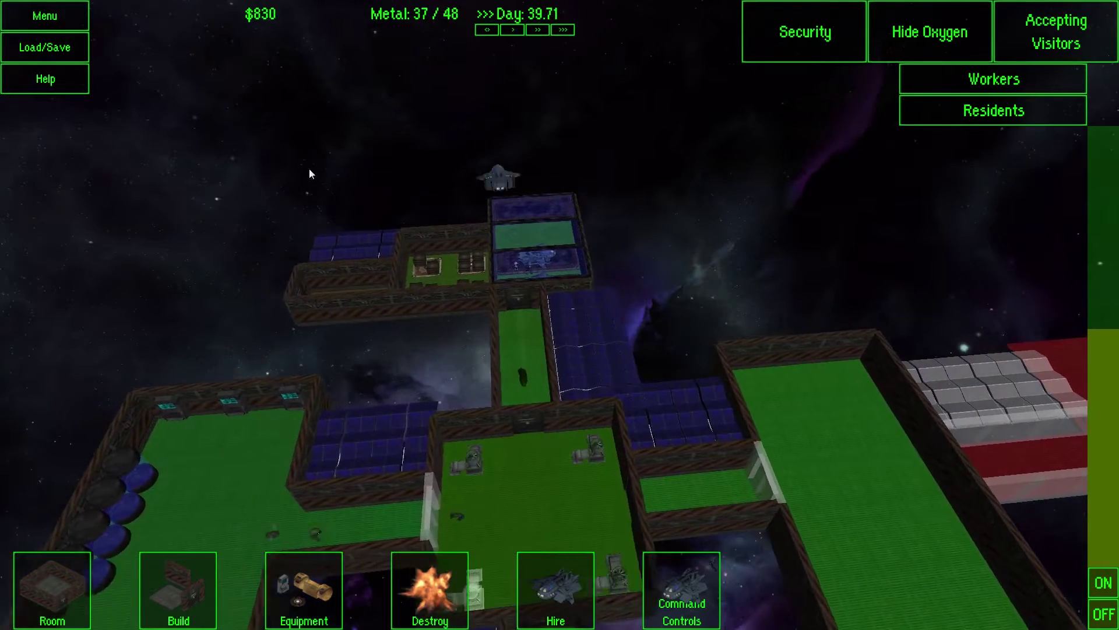
click(670, 591)
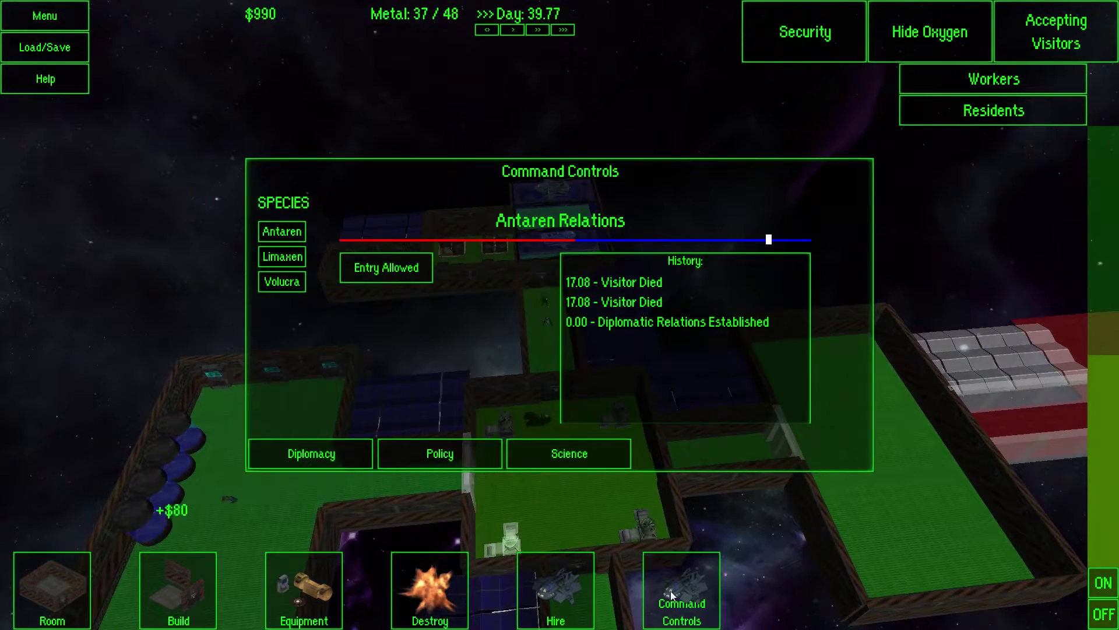
click(670, 592)
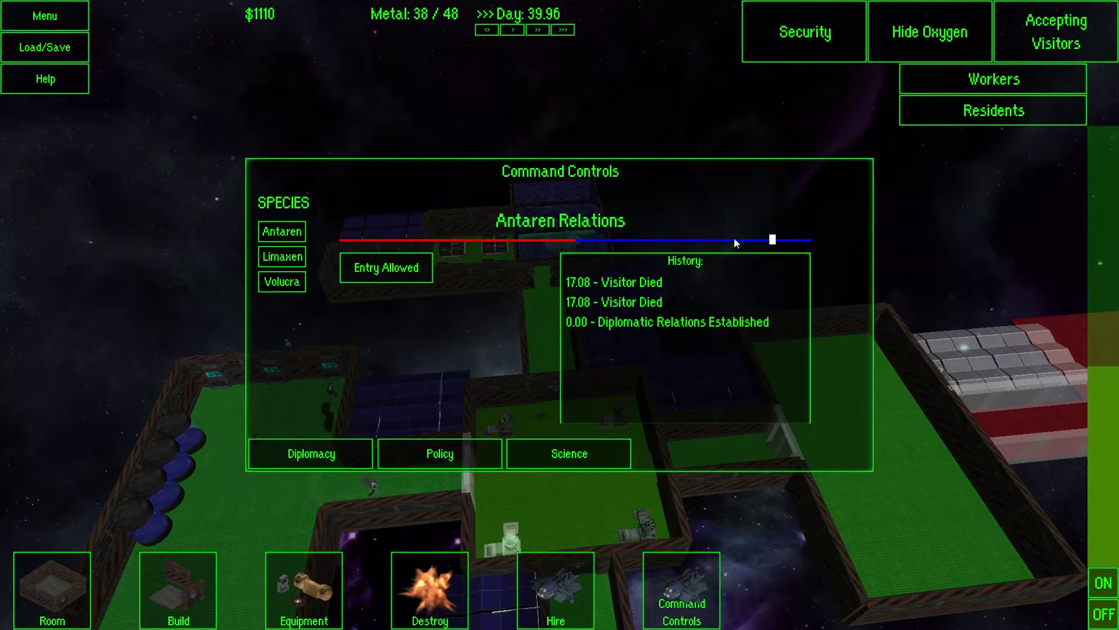
click(278, 256)
click(277, 287)
click(275, 262)
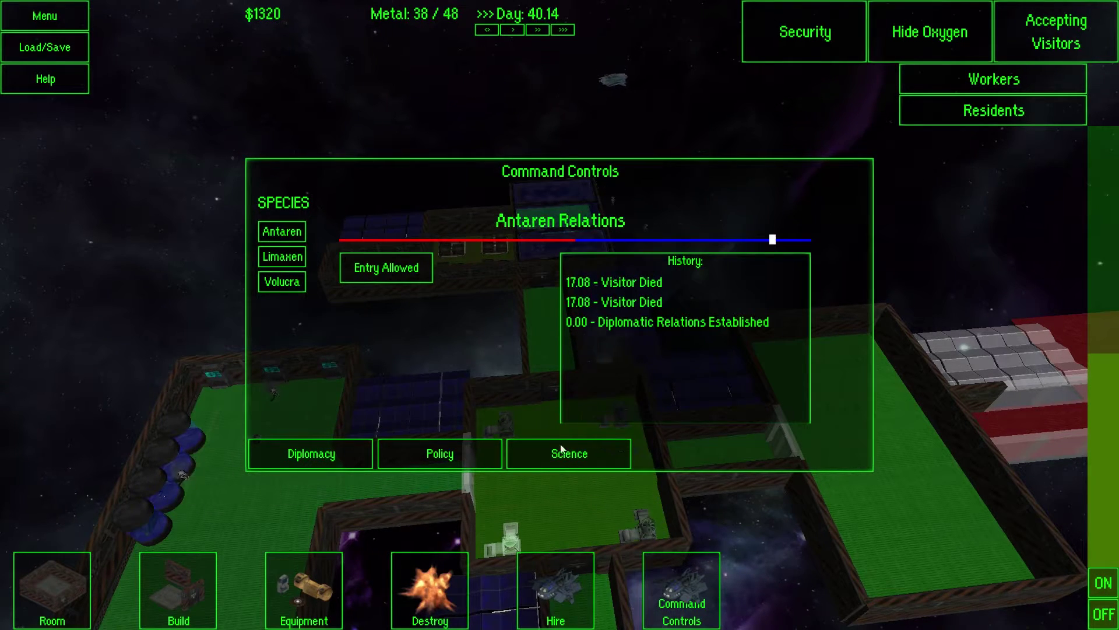
click(714, 568)
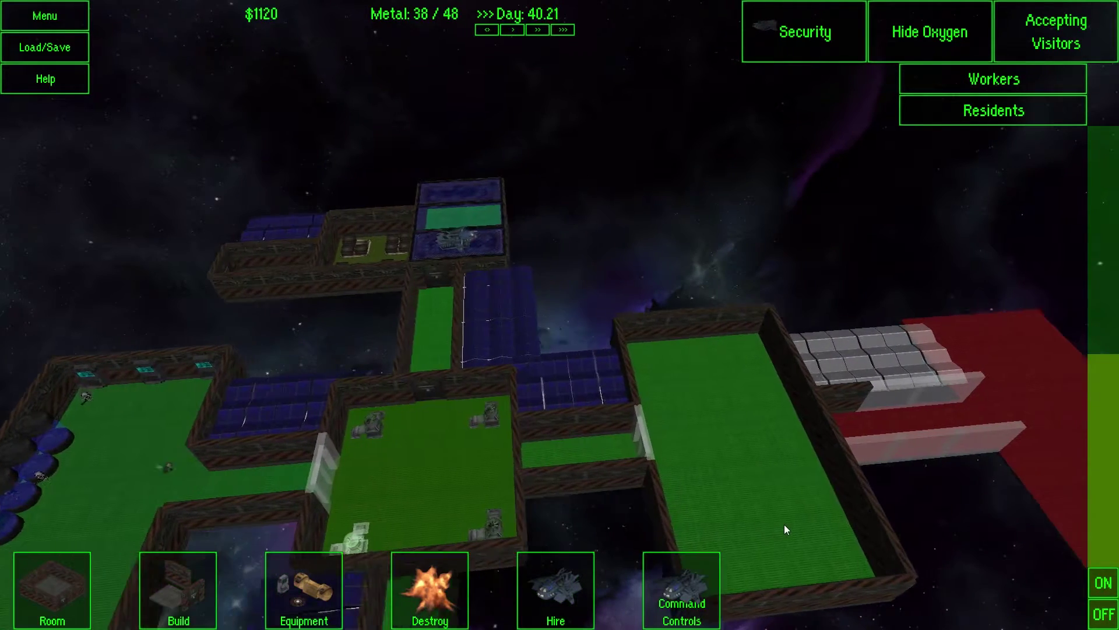
scroll(784, 524, down, 1)
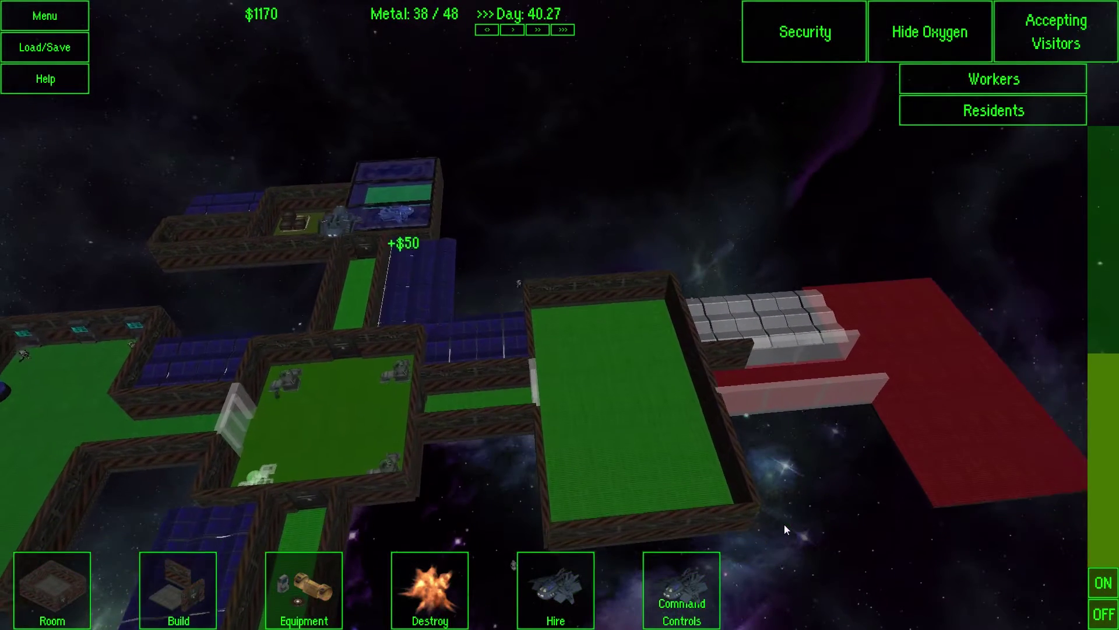
Step: Switch off the green-and-red oxygen overlay with Hide Oxygen
key(d)
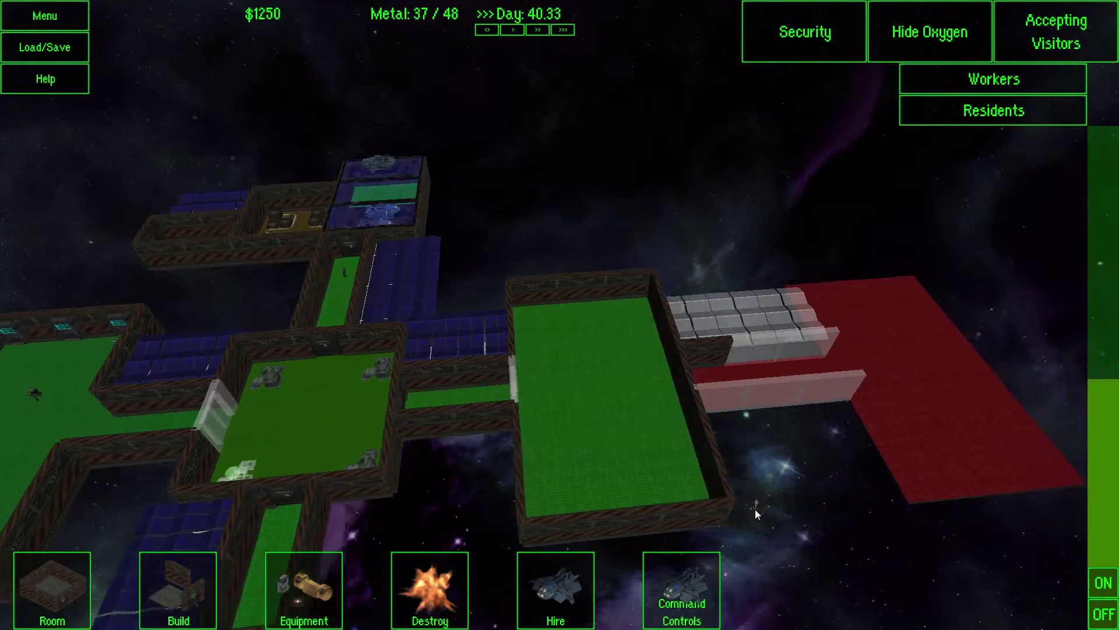
key(d)
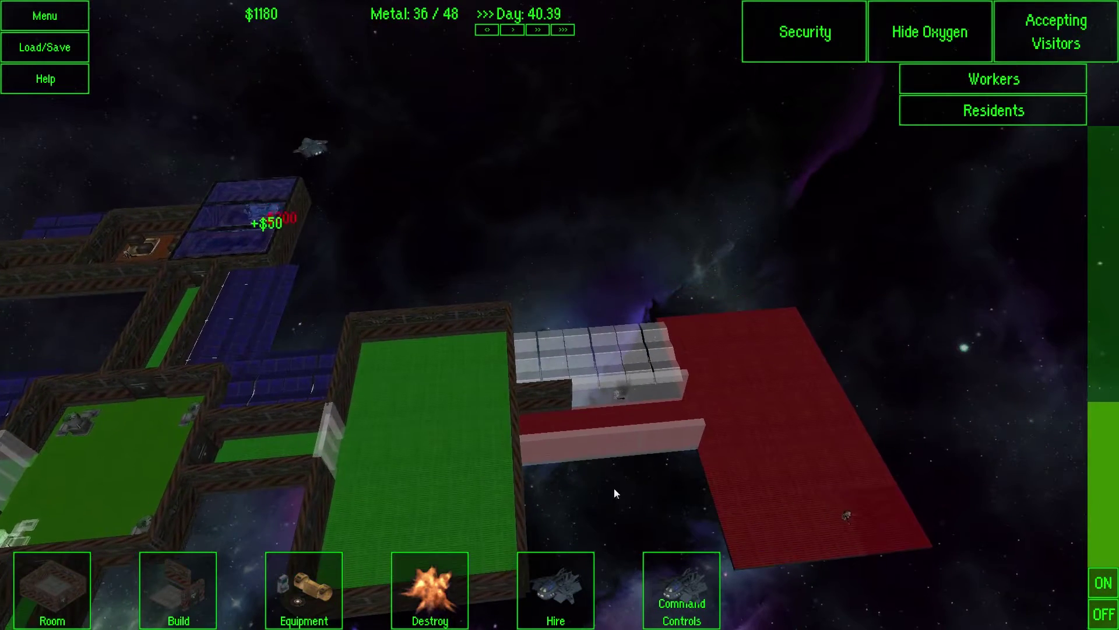
key(a)
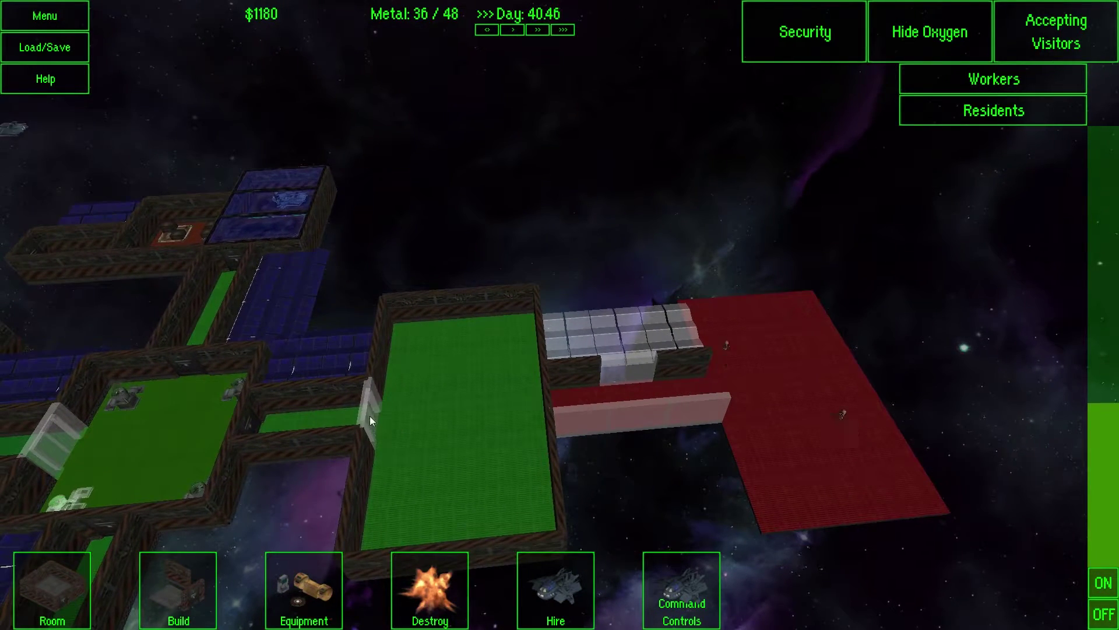
key(a)
click(930, 31)
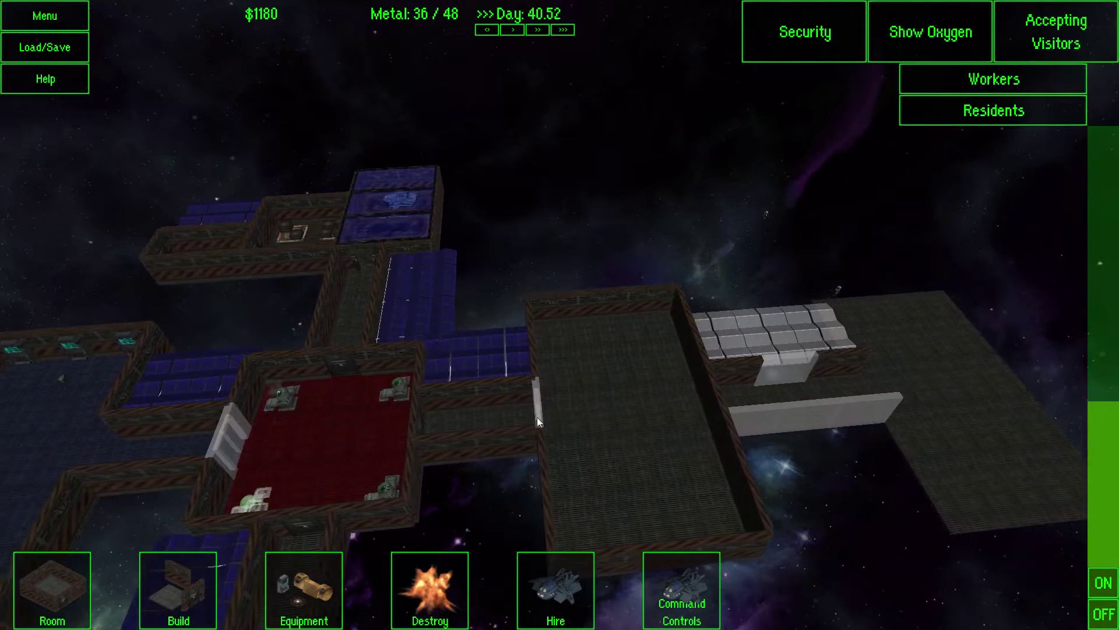
key(d)
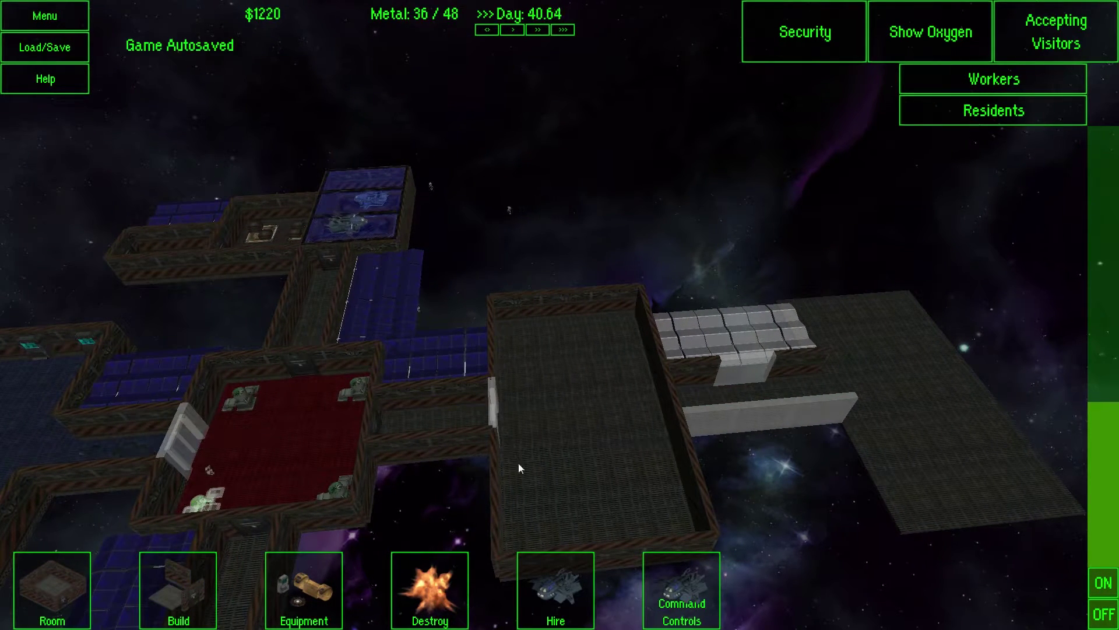
key(a)
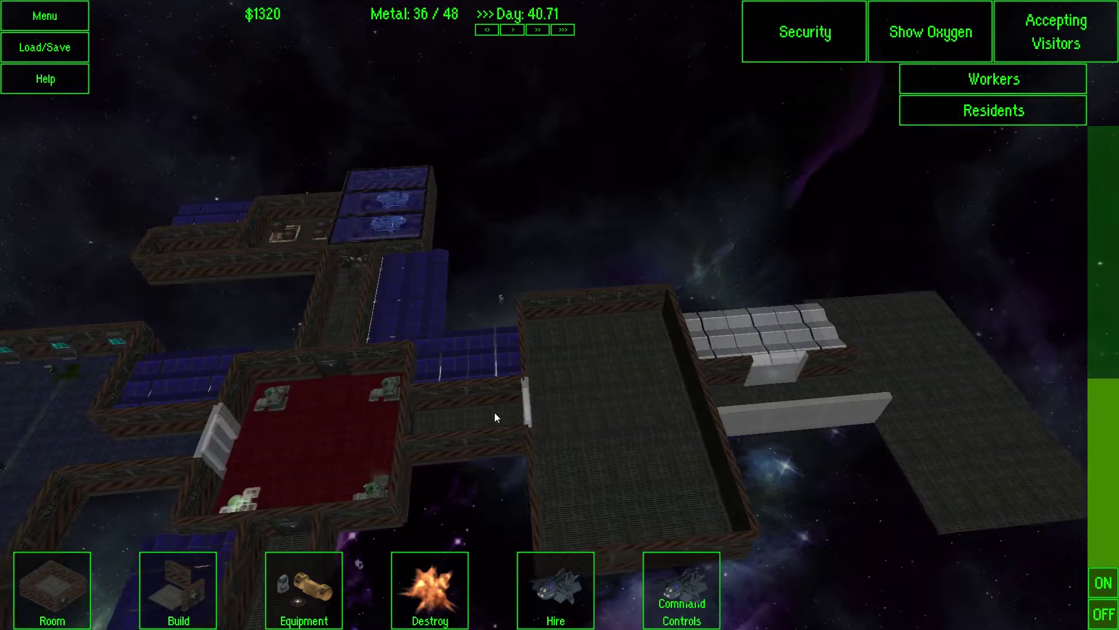
key(a)
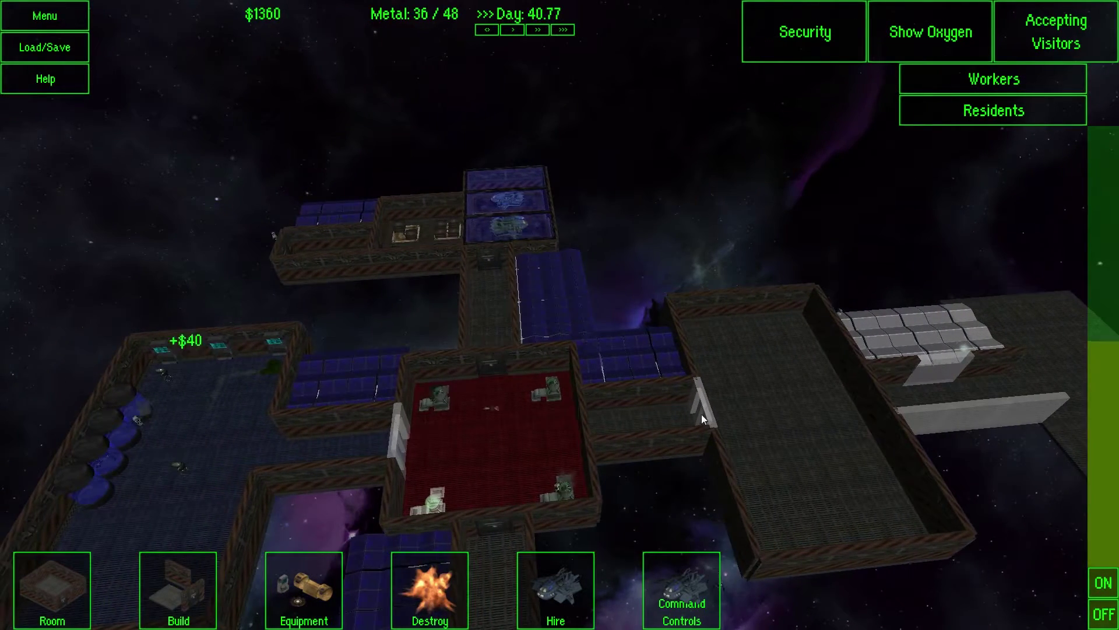
key(a)
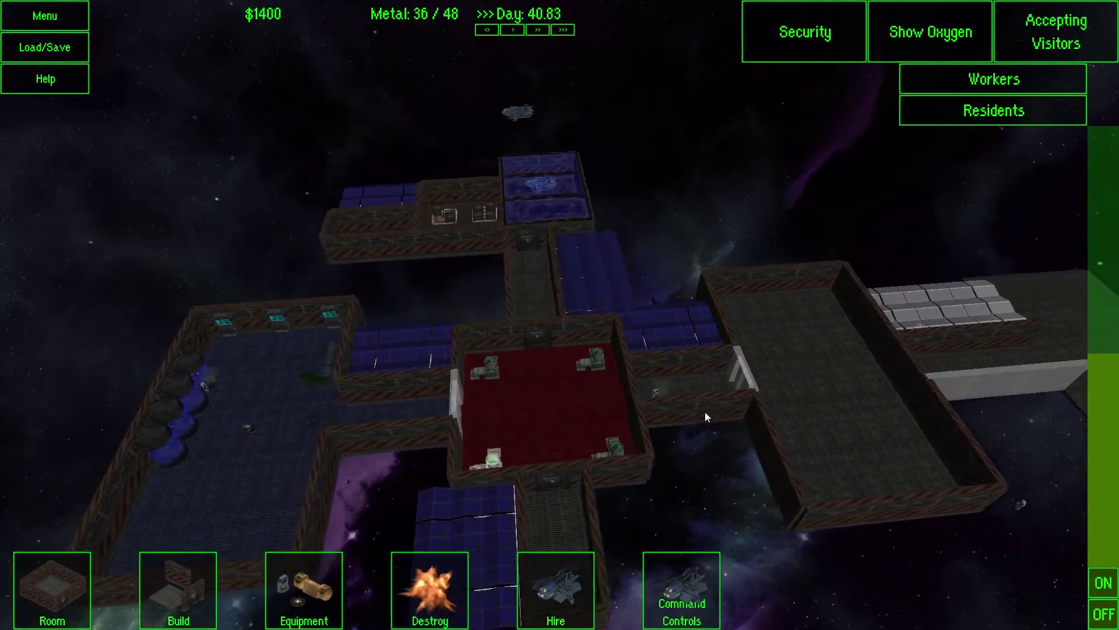
key(d)
key(w)
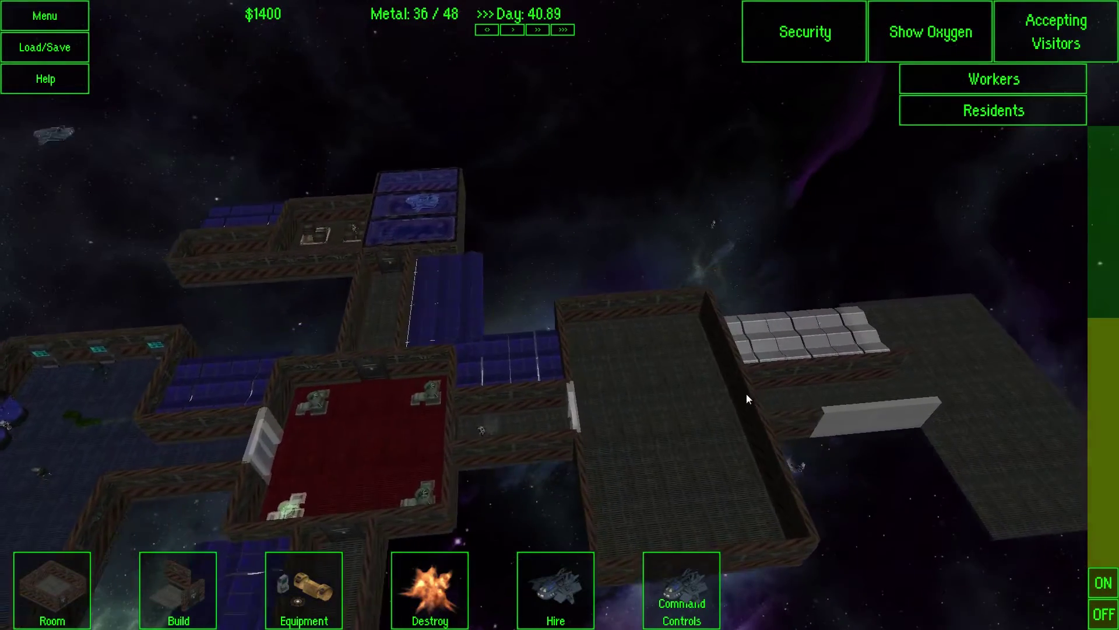
key(w)
key(s)
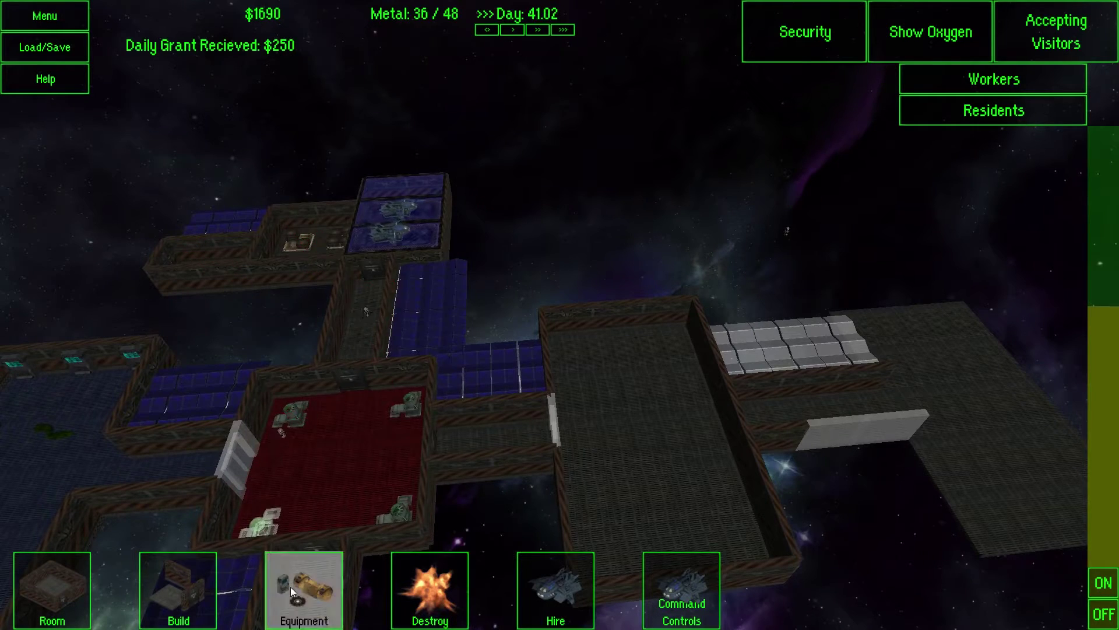
Step: Designate the large right-hand floor as a Command and Control room
click(290, 587)
click(408, 372)
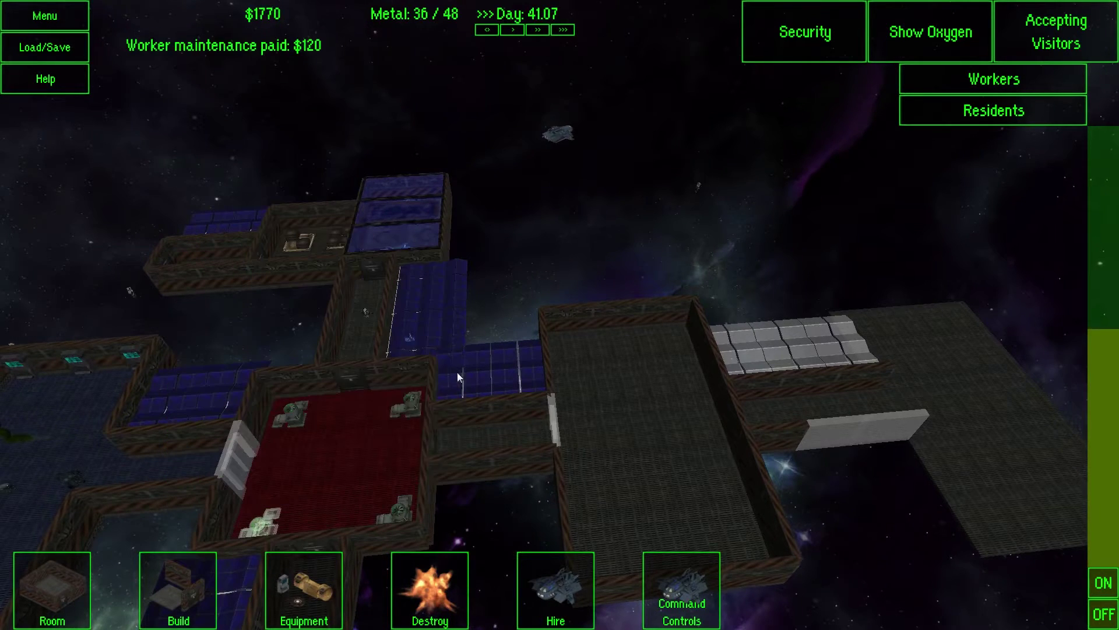
right_click(606, 355)
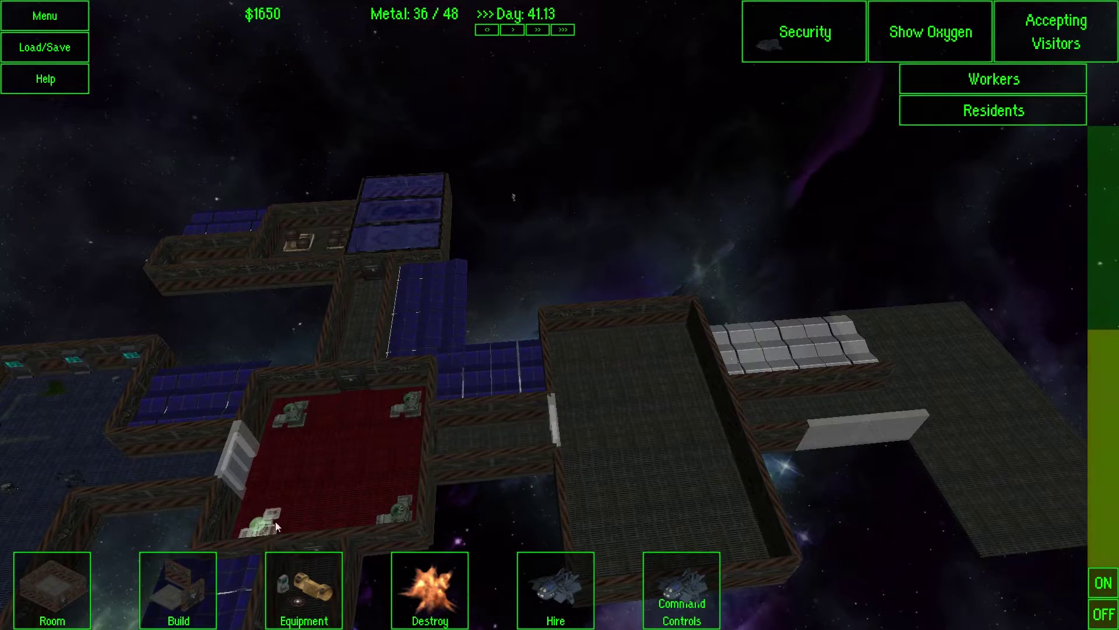
click(52, 607)
mouse_move(53, 220)
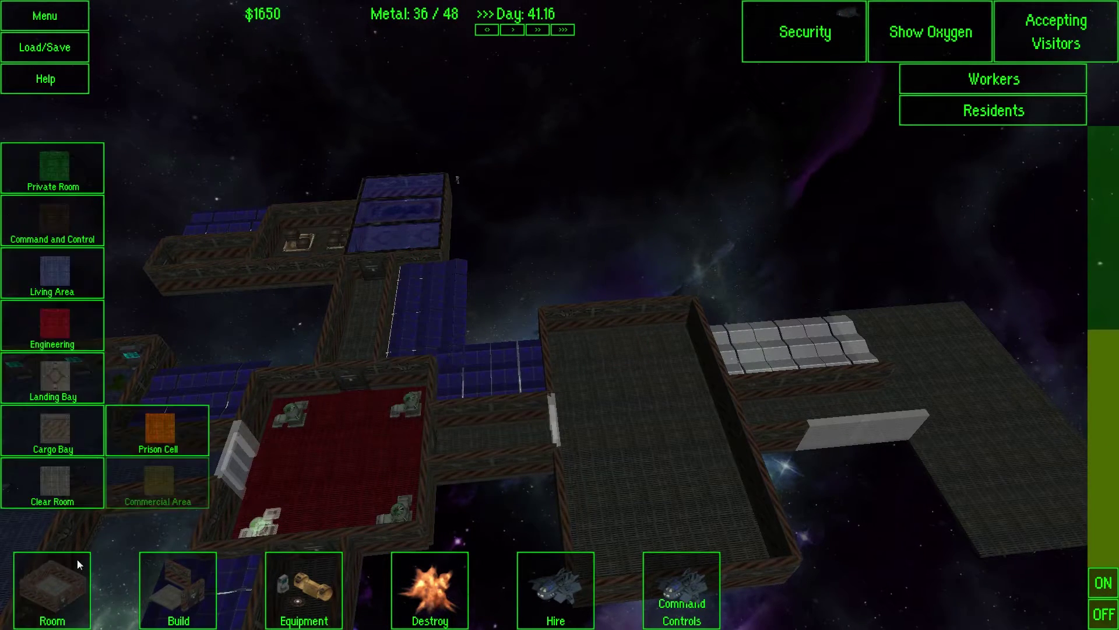
click(80, 214)
drag(566, 385, 689, 383)
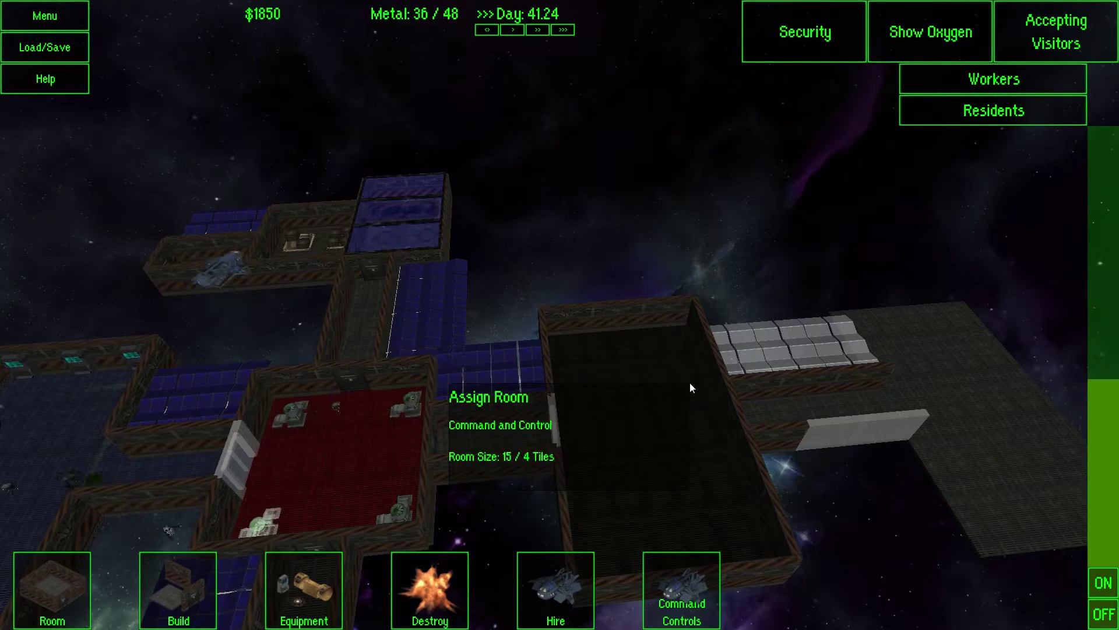
Step: Place a command console inside the new Command and Control room
click(340, 598)
click(409, 378)
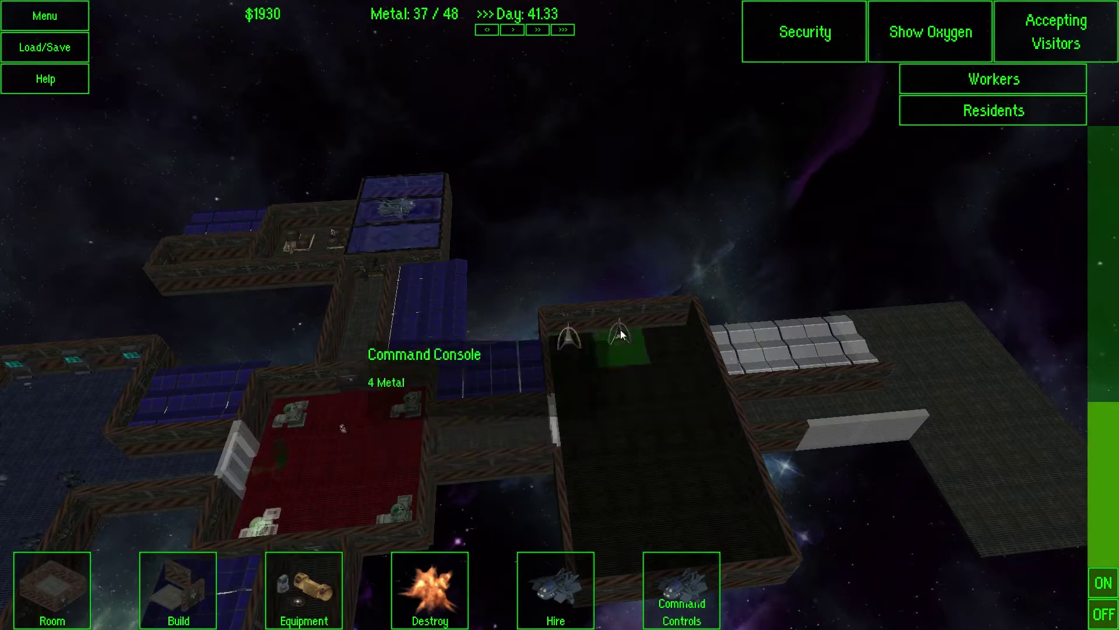
click(588, 360)
click(339, 598)
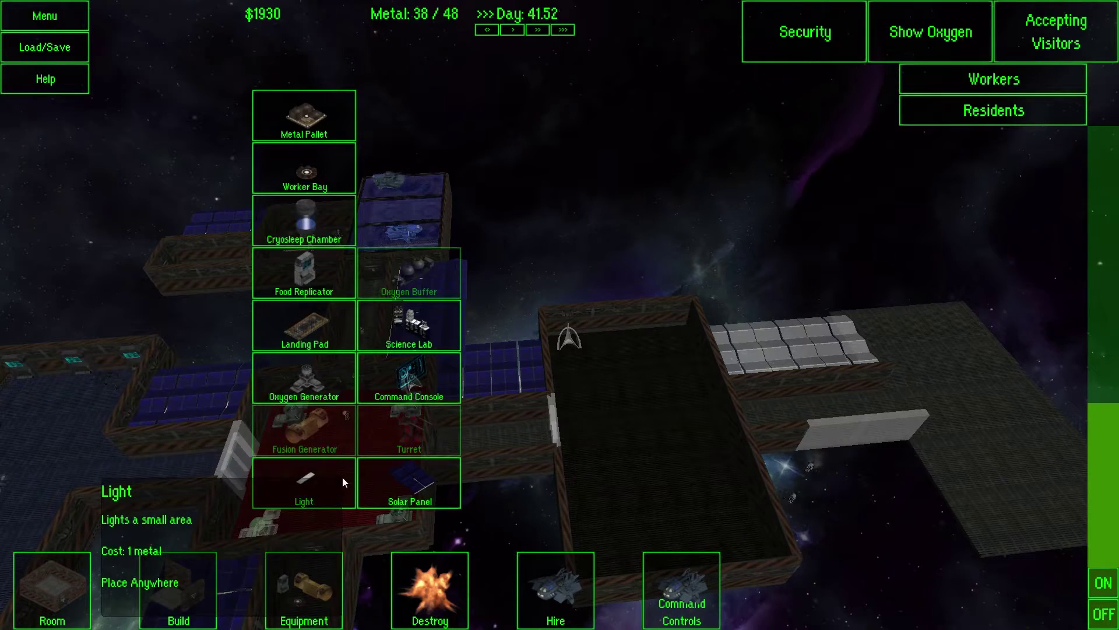
Step: Place a science lab against the Command and Control room's wall
click(429, 333)
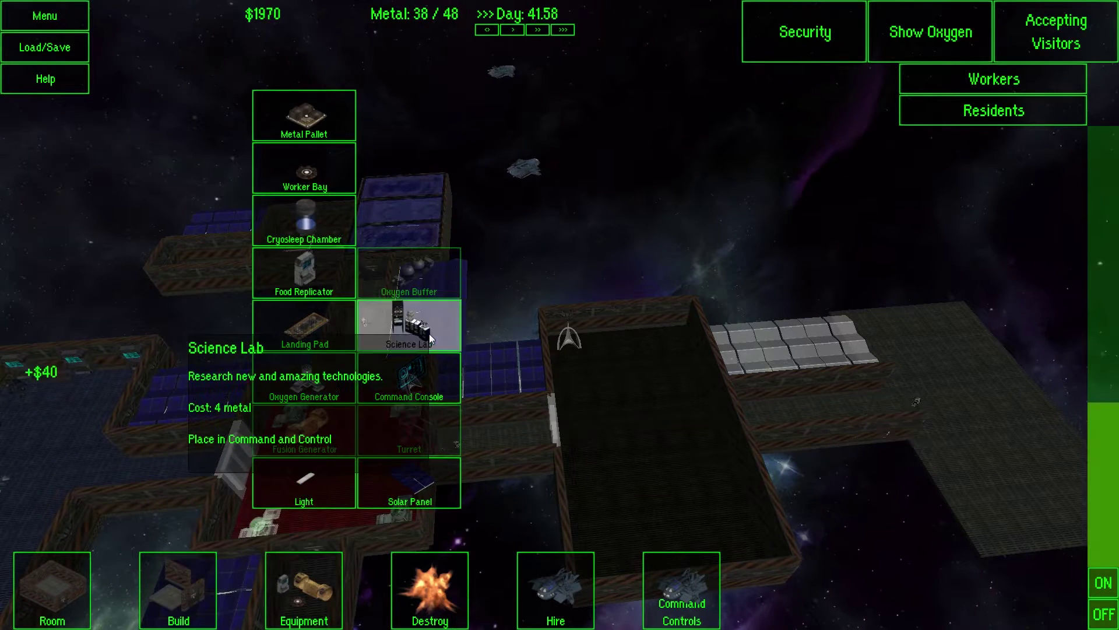
click(675, 342)
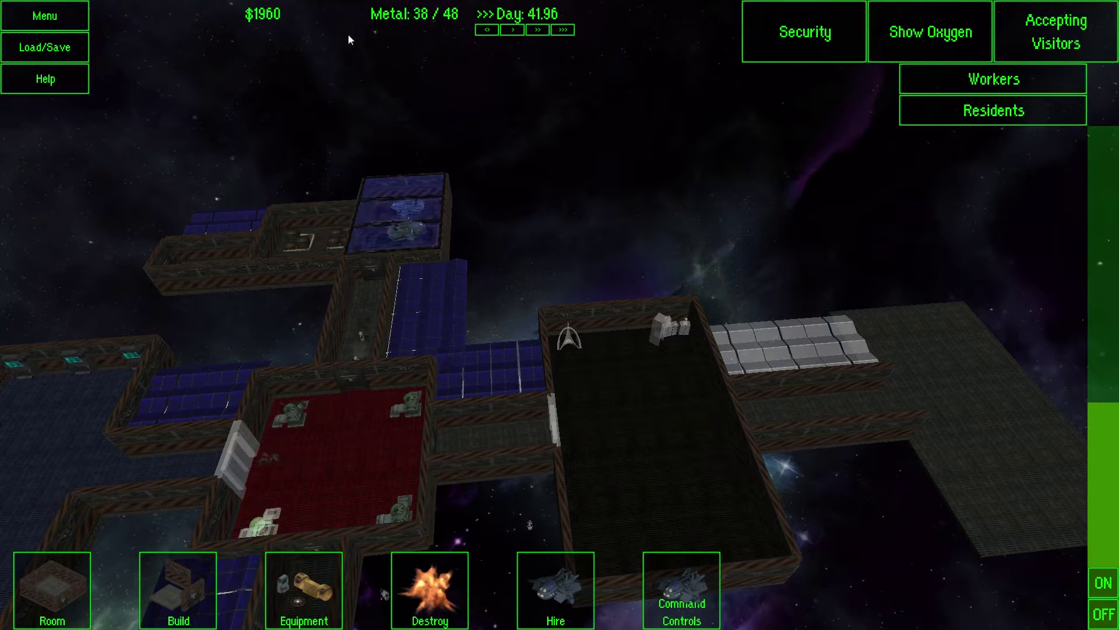
Step: Hire a new WorkerBot for the station
key(a)
key(s)
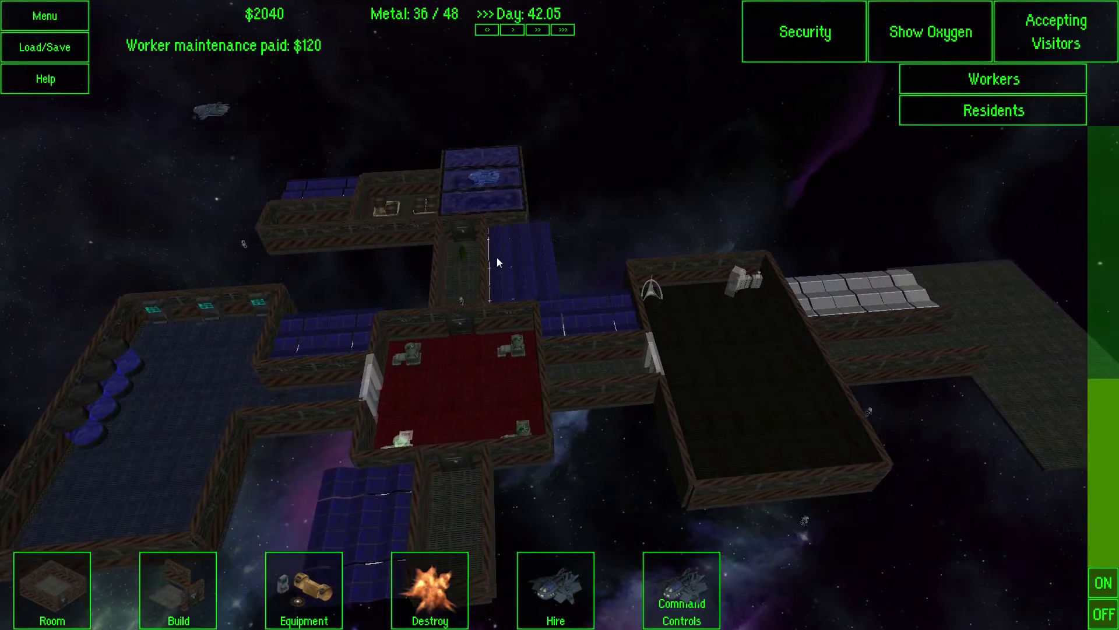
key(w)
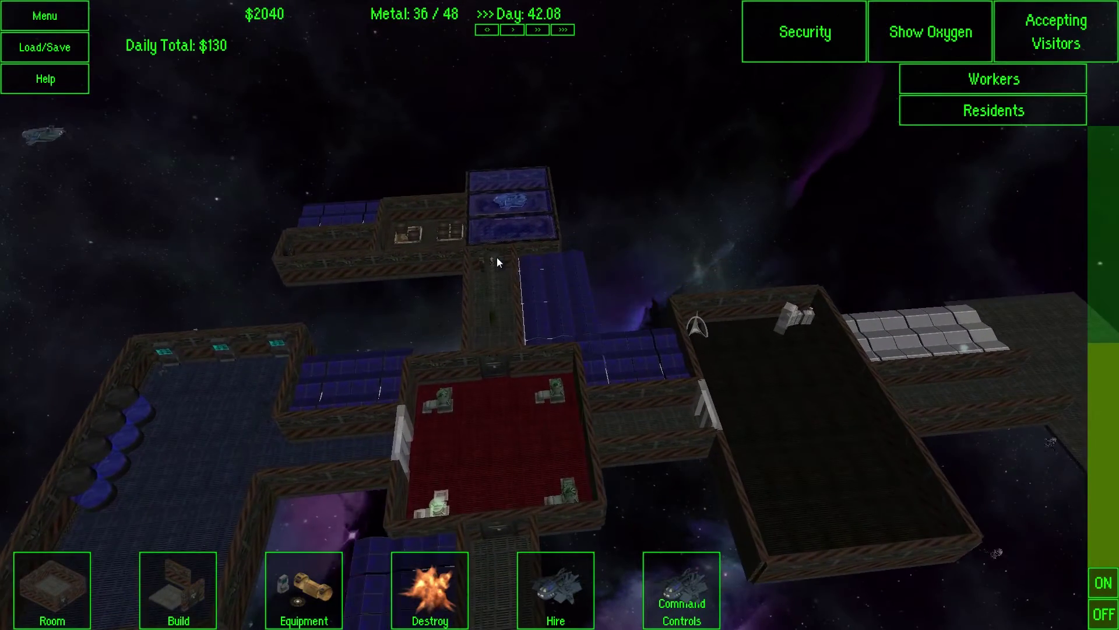
key(d)
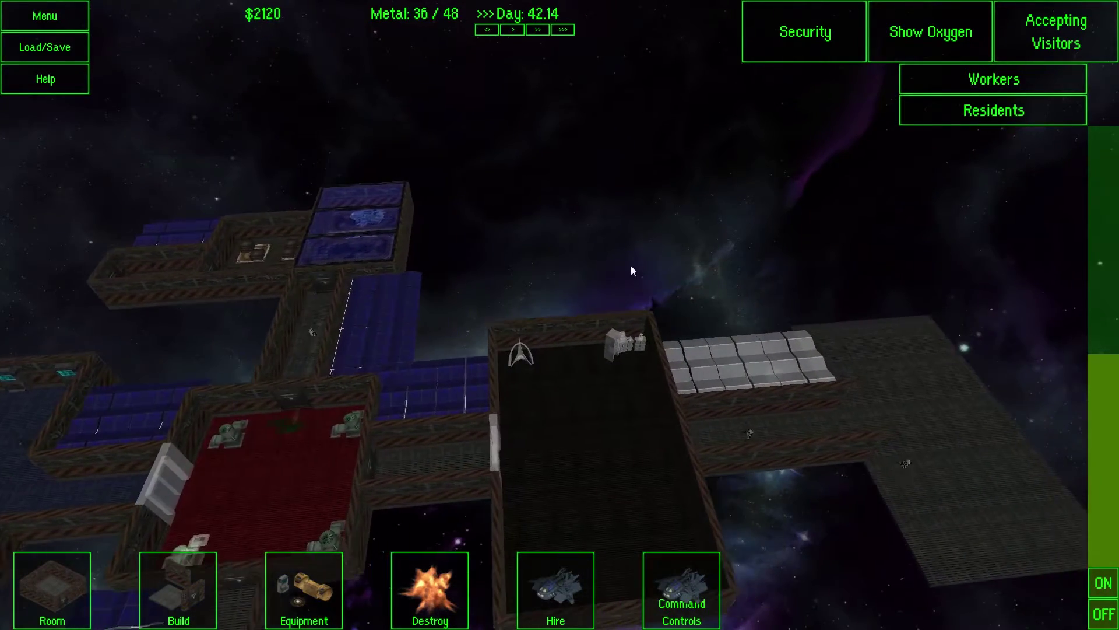
click(586, 557)
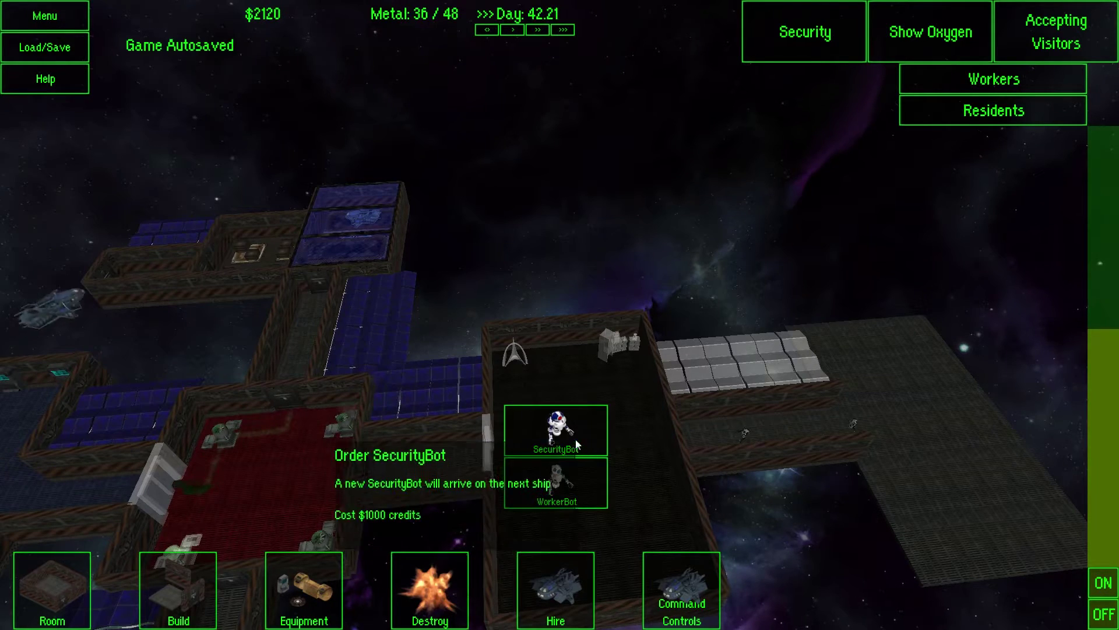
click(575, 484)
Step: Mount two side-by-side solar panels on the command room's outer wall
key(s)
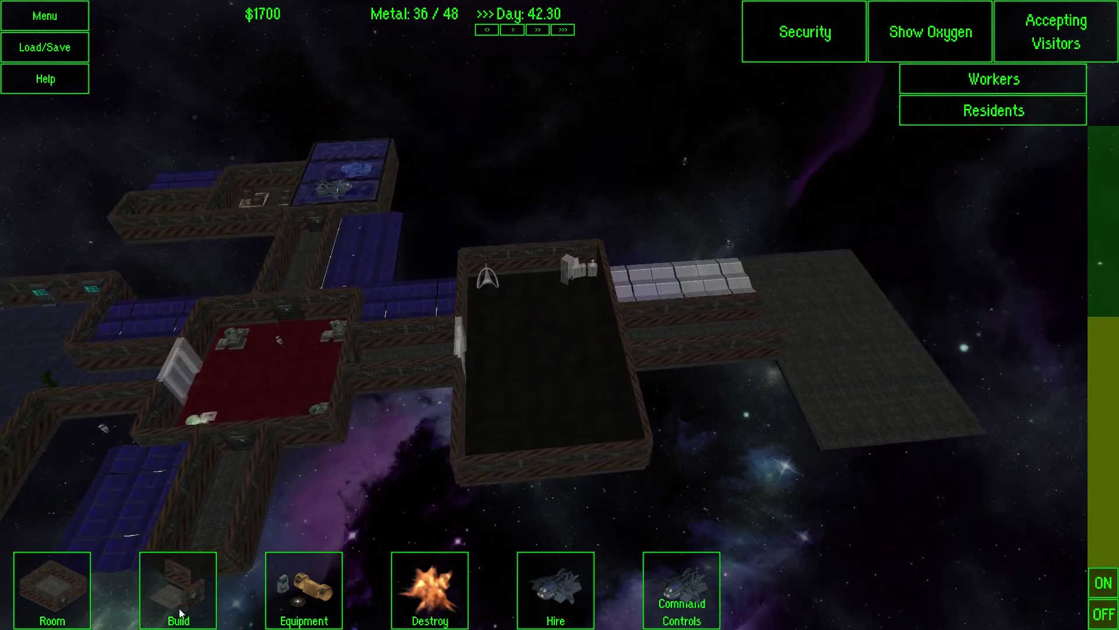
key(a)
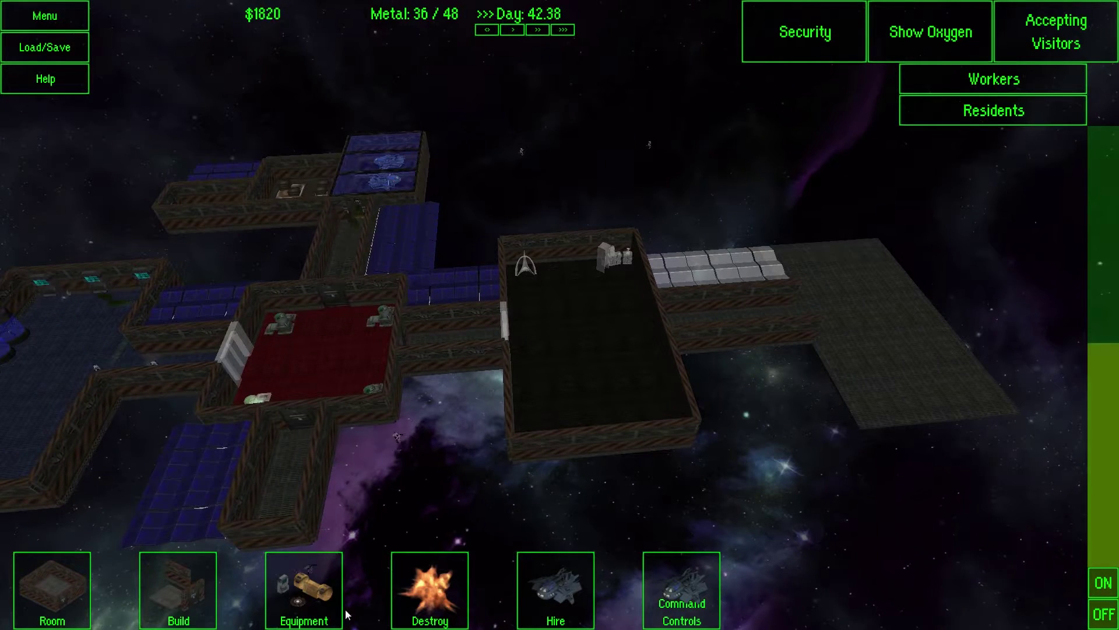
click(323, 603)
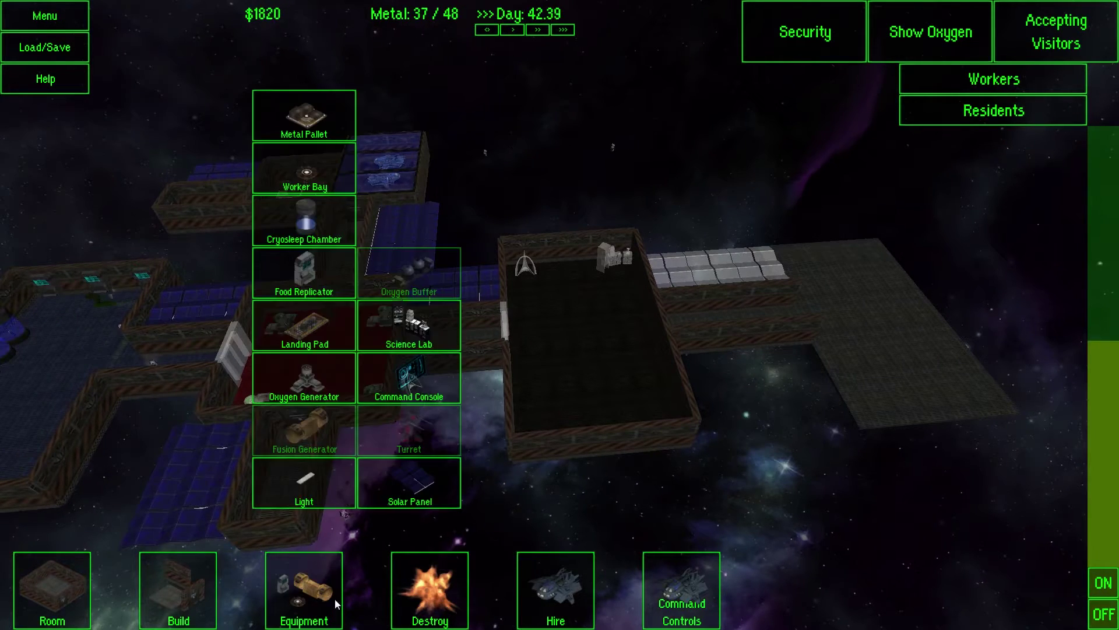
click(409, 481)
key(d)
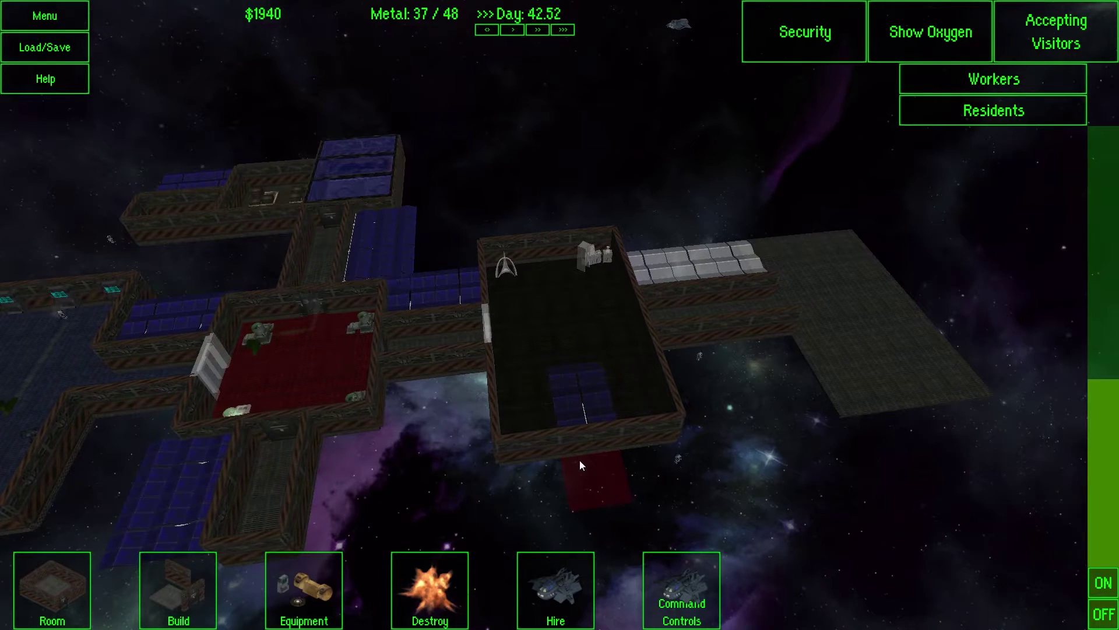
click(537, 442)
click(603, 438)
scroll(745, 466, up, 2)
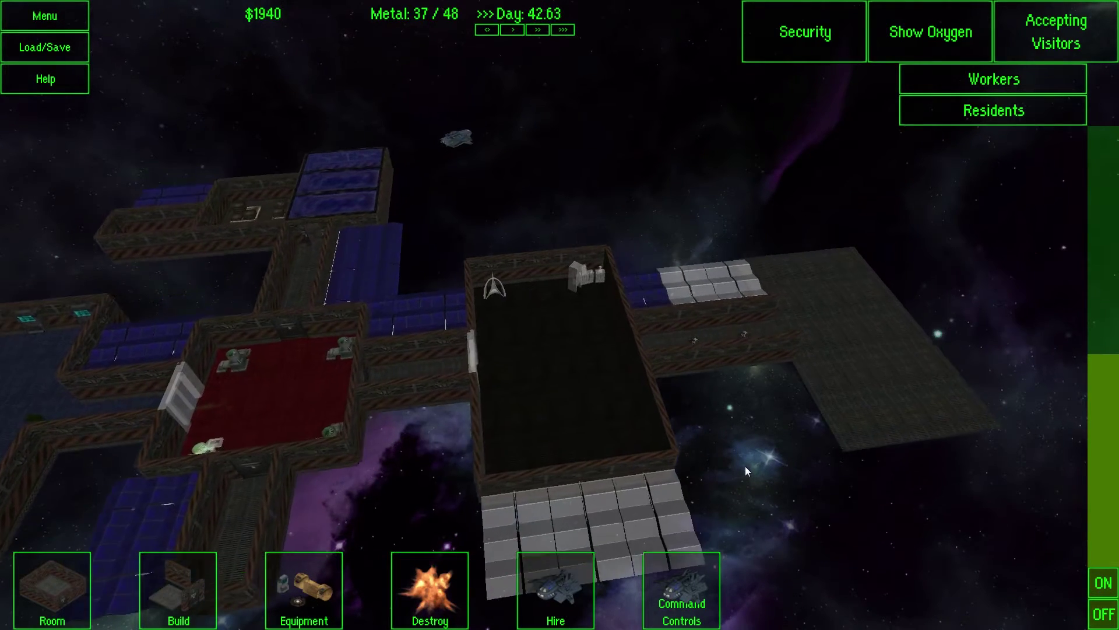
Step: Pan back across the station and bring up the placeable items list
key(d)
key(w)
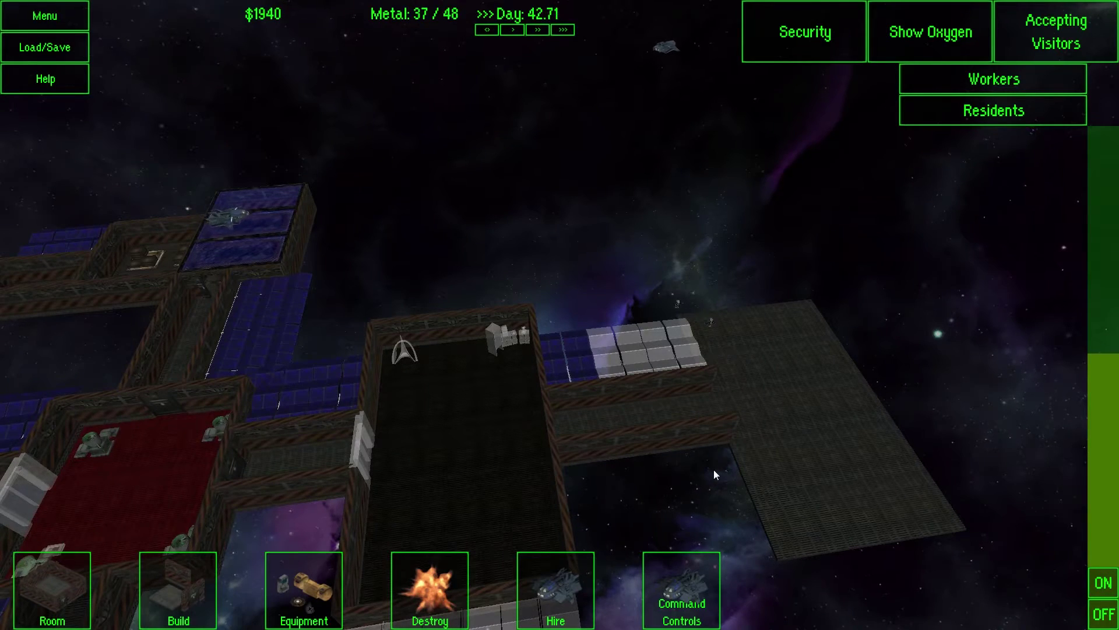
key(a)
key(s)
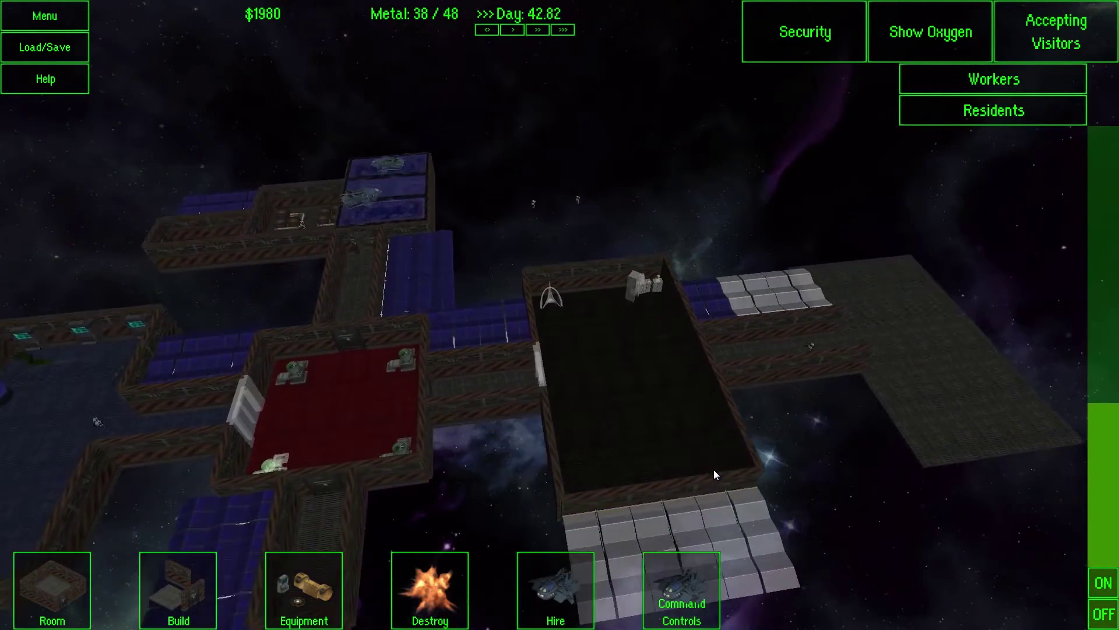
key(a)
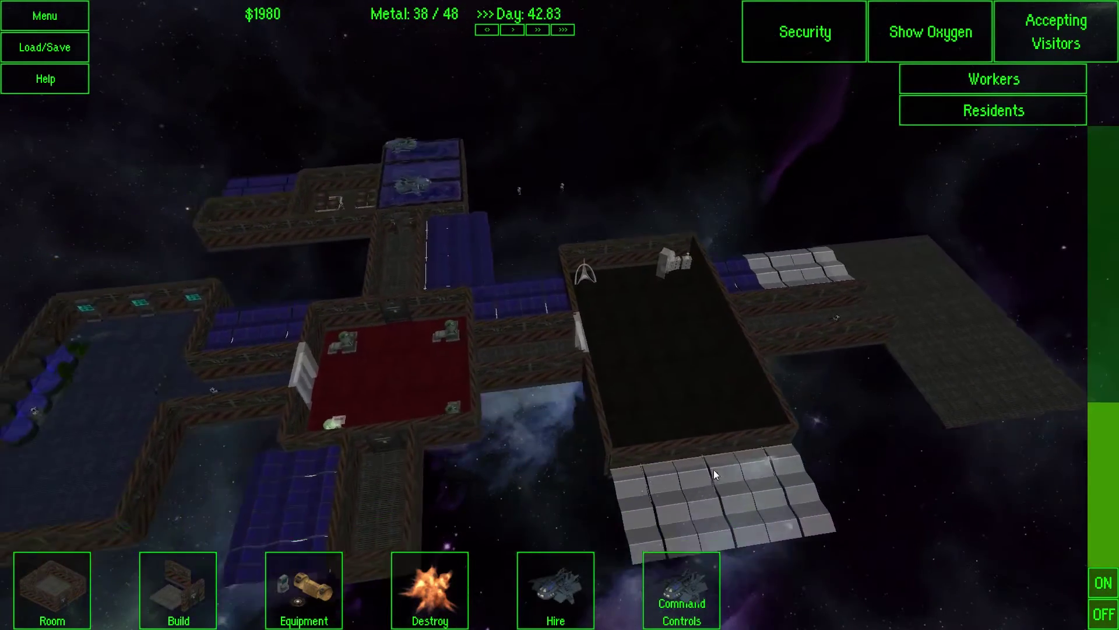
key(a)
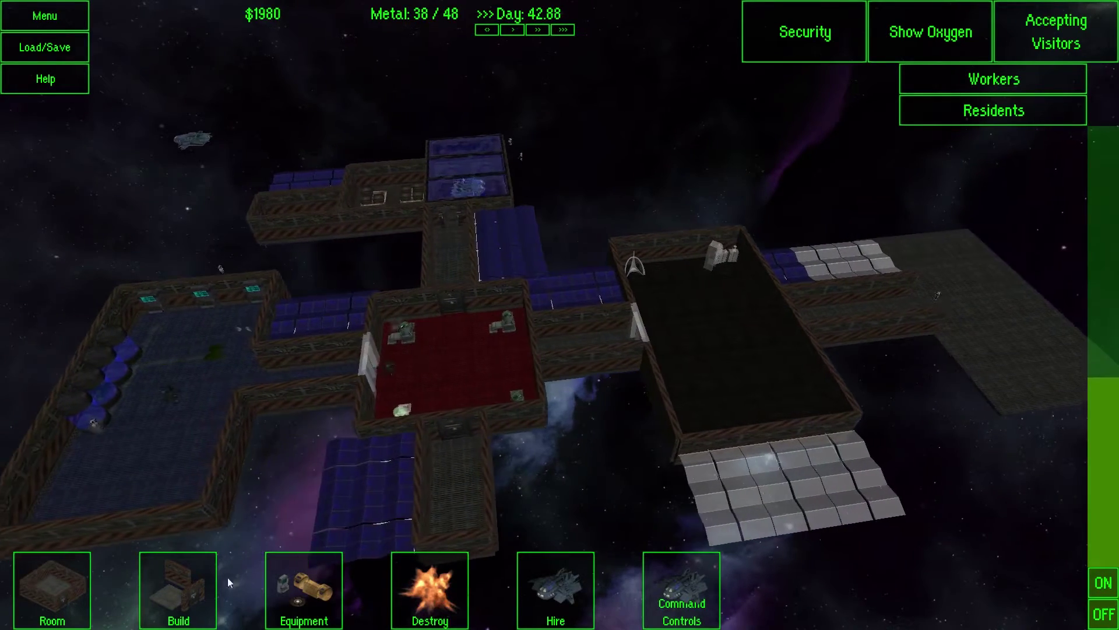
click(209, 581)
key(a)
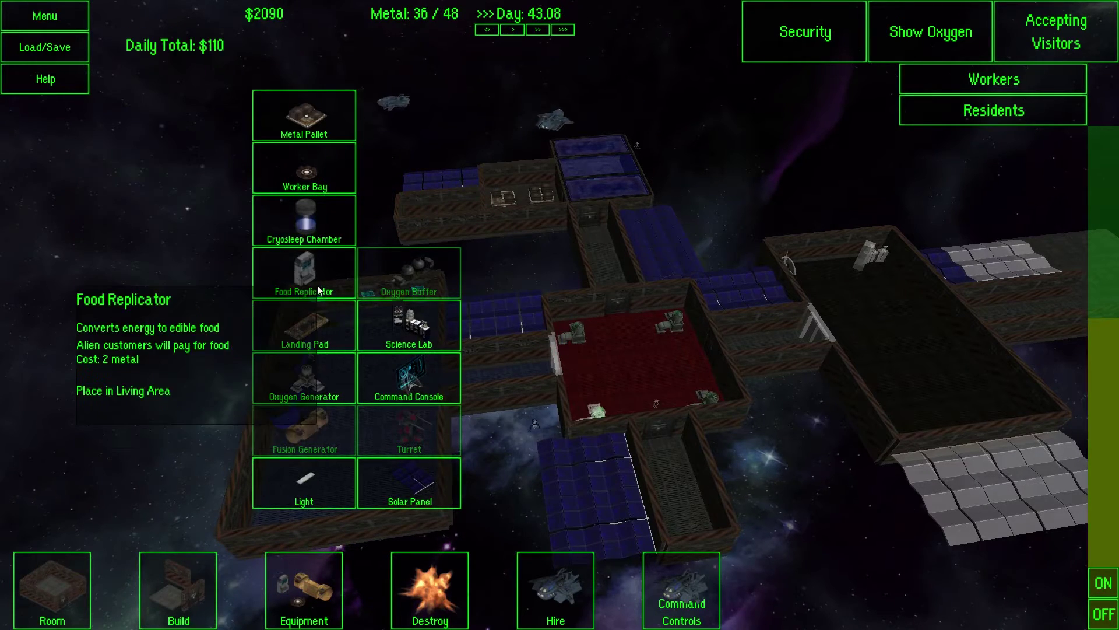
Step: Place one more cryosleep chamber in the left living area's corner, then end placement
click(306, 273)
click(320, 573)
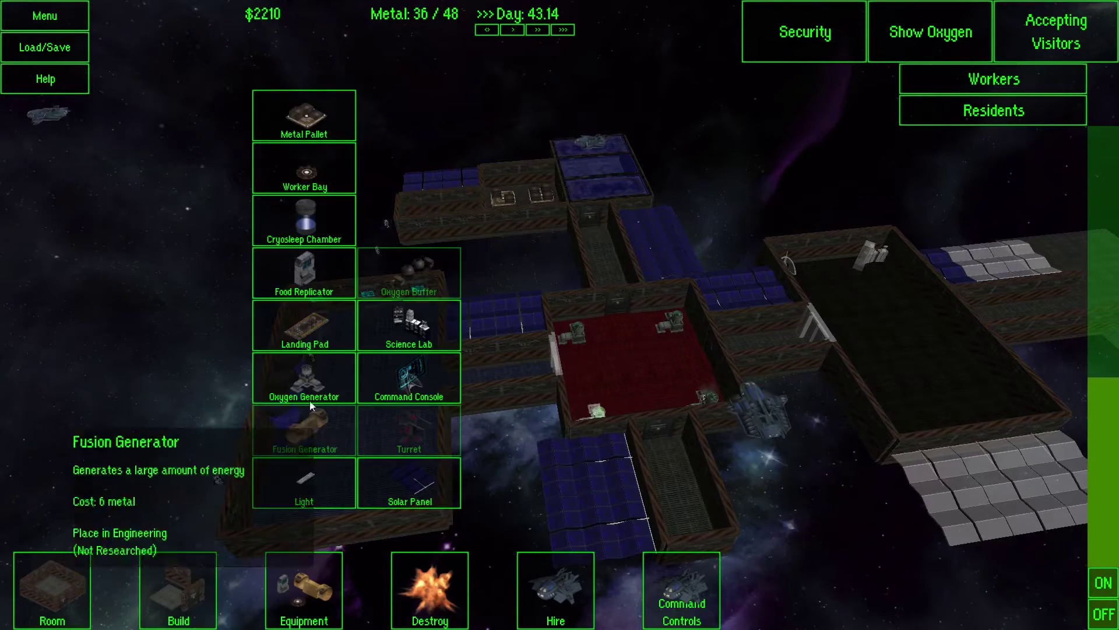
click(307, 319)
click(276, 481)
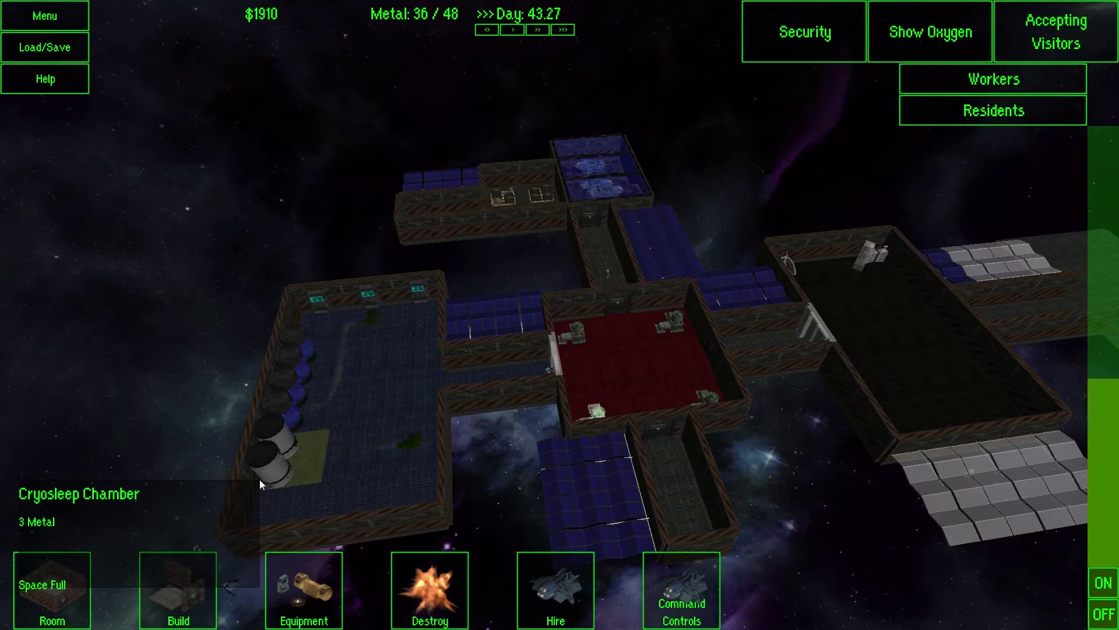
right_click(260, 479)
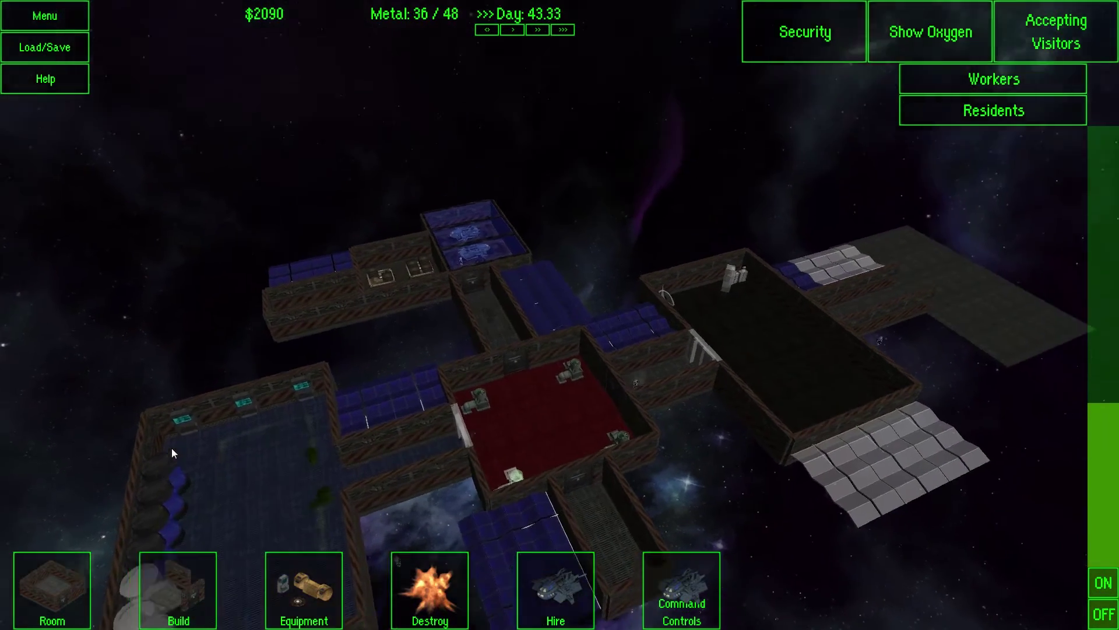
Step: Pan and zoom the camera in on the left room holding the cryosleep pods
key(Down)
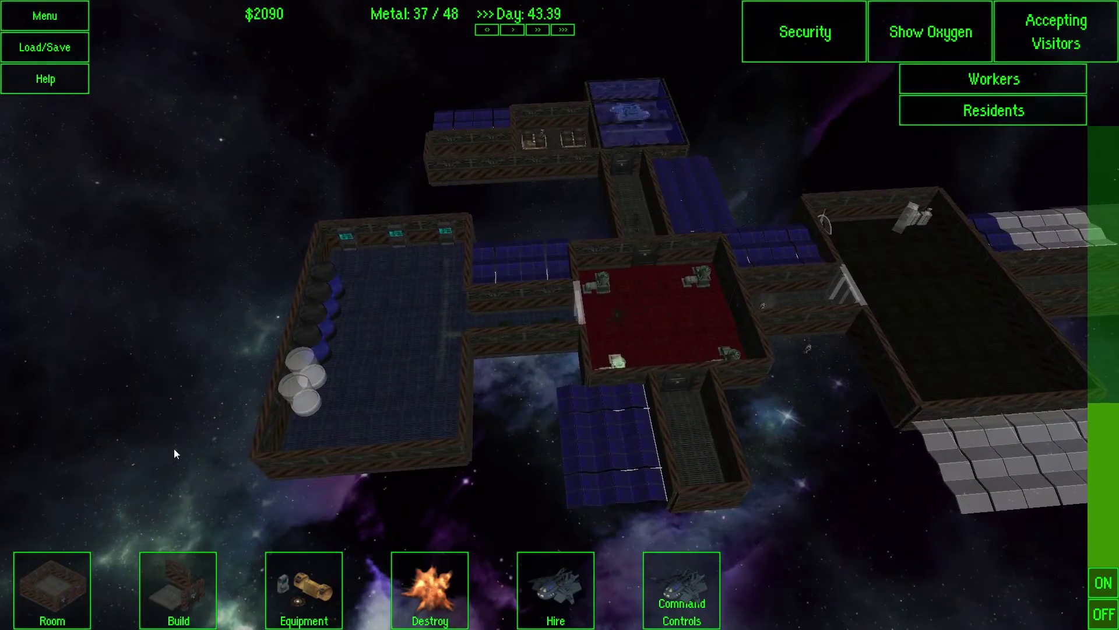
key(Right)
key(Up)
key(Right)
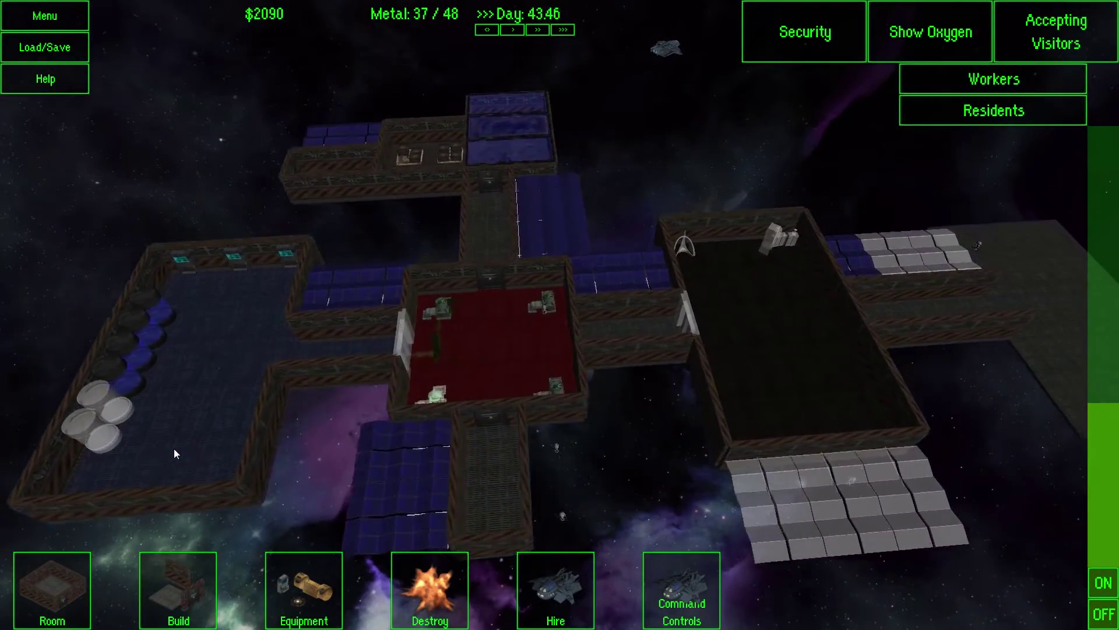
key(Right)
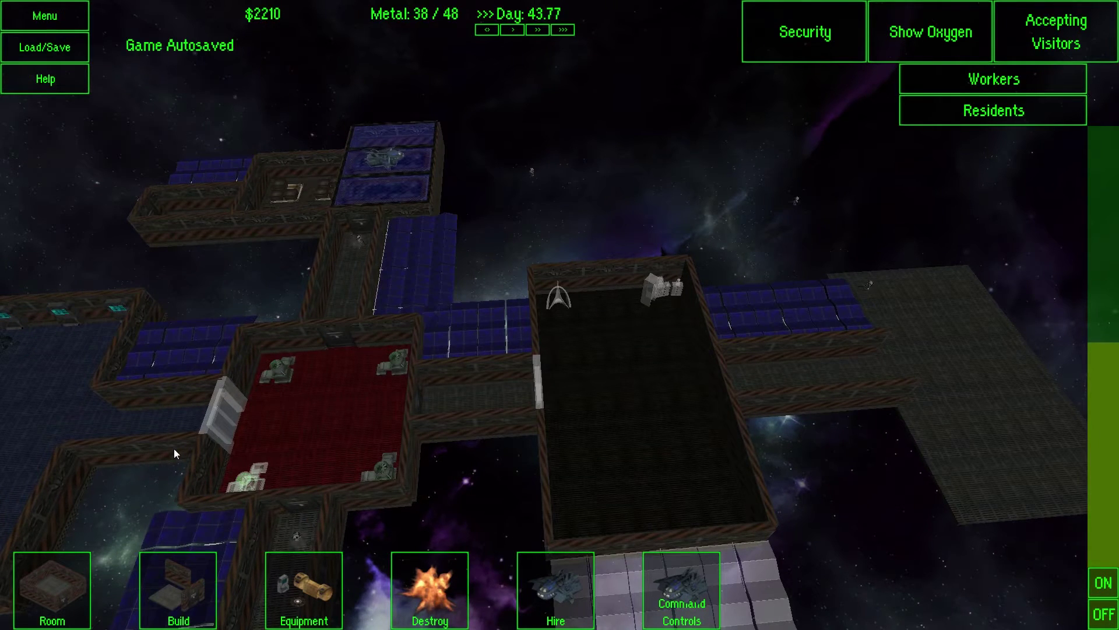
key(s)
key(s)
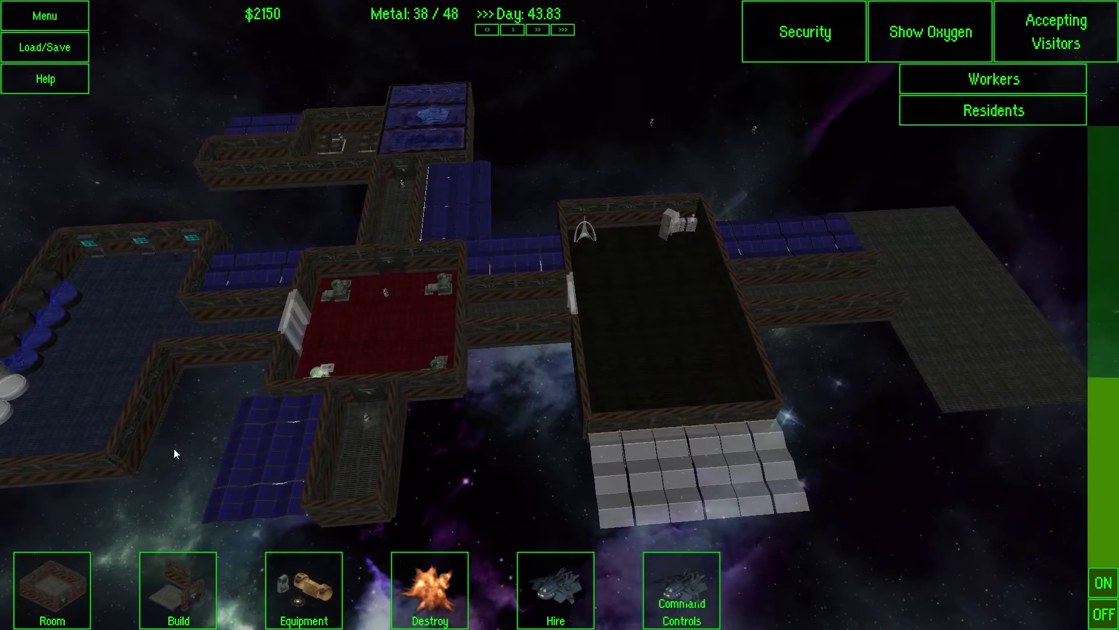
key(a)
key(a)
key(w)
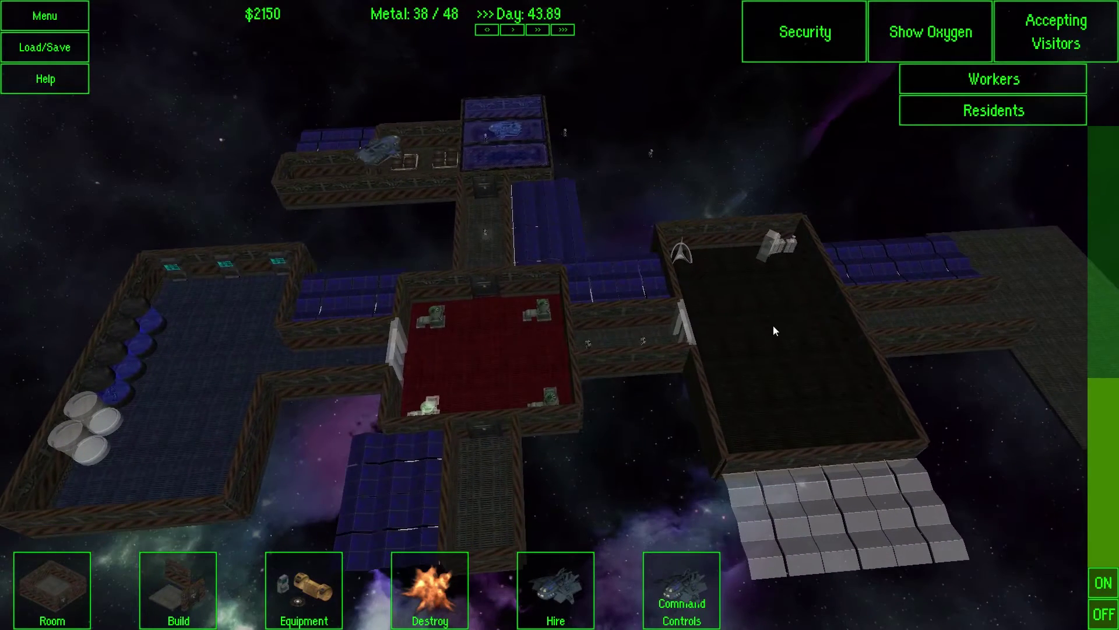
key(d)
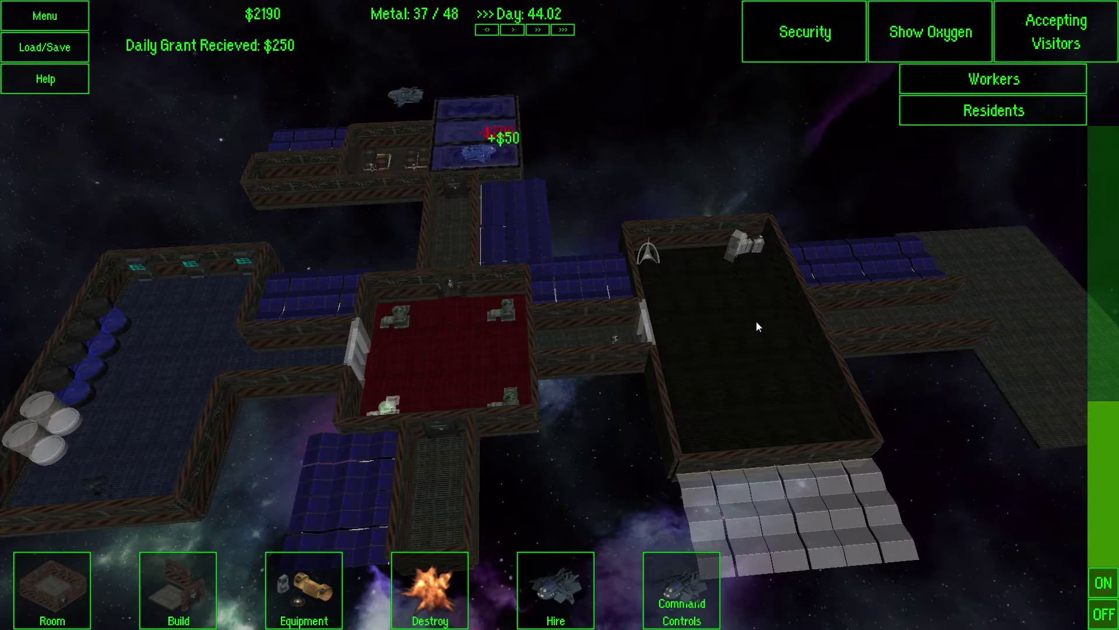
key(a)
key(s)
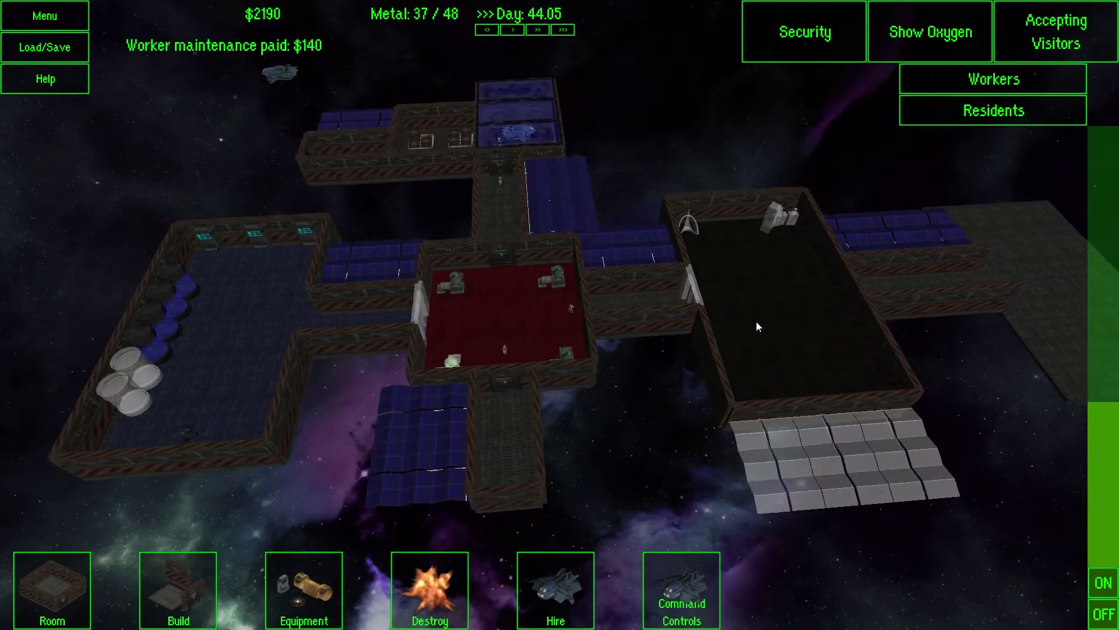
key(a)
key(w)
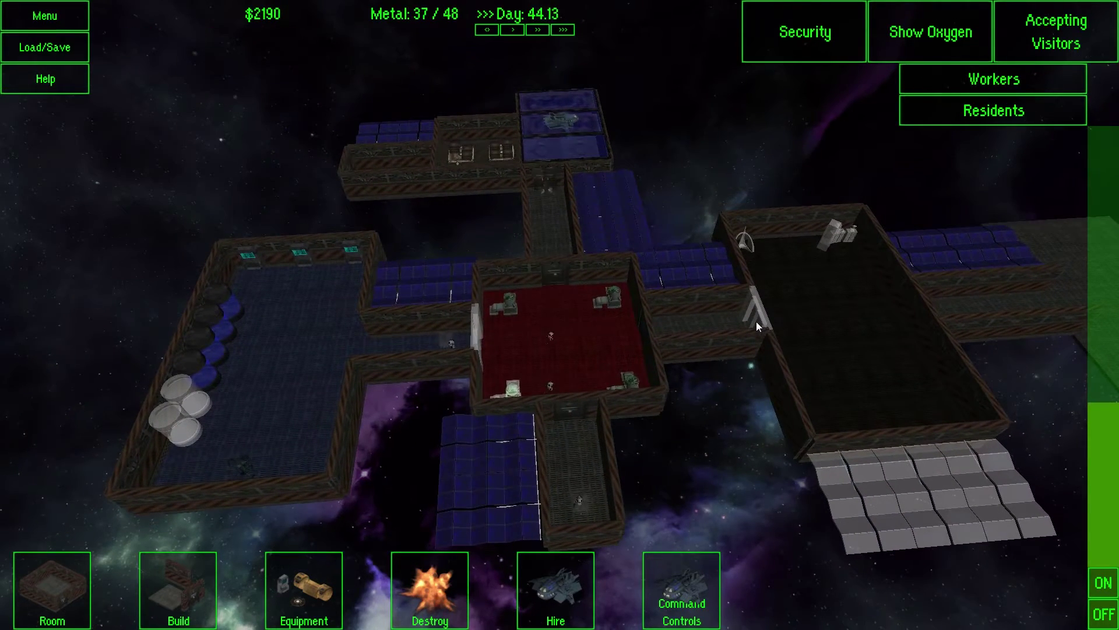
key(w)
key(a)
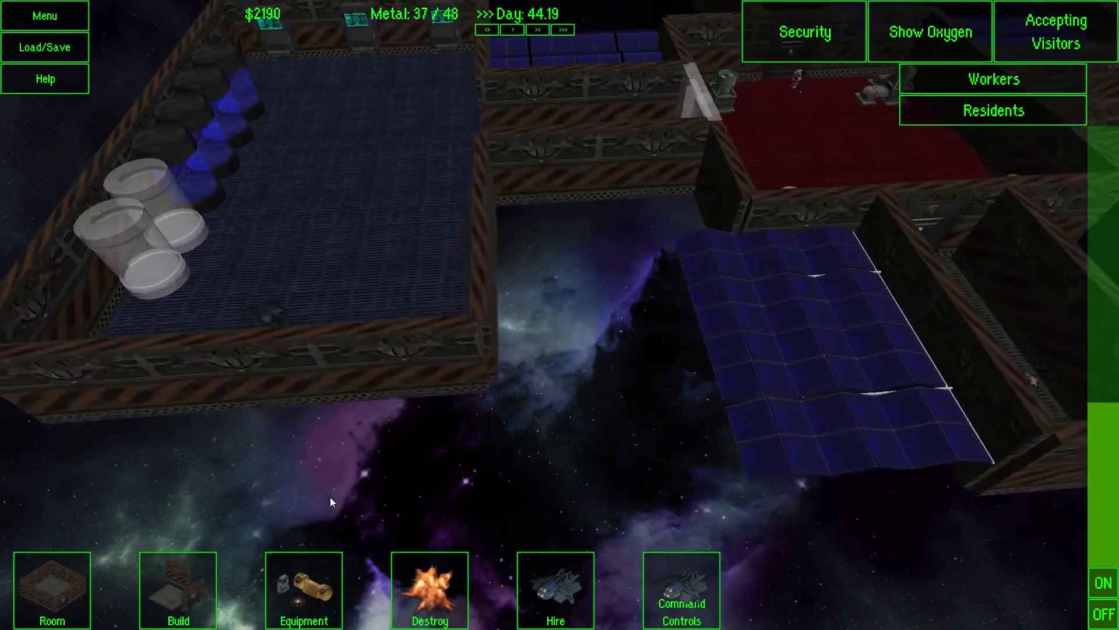
Step: Fly close over the room's grated floor and back-wall screens, then rise above it
key(w)
key(a)
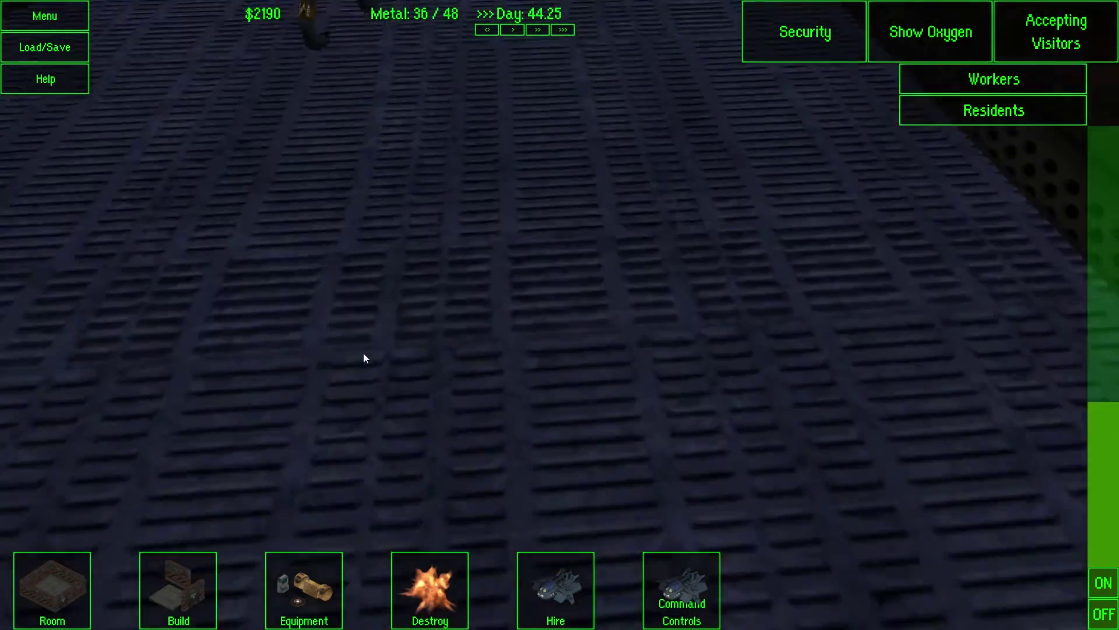
key(s)
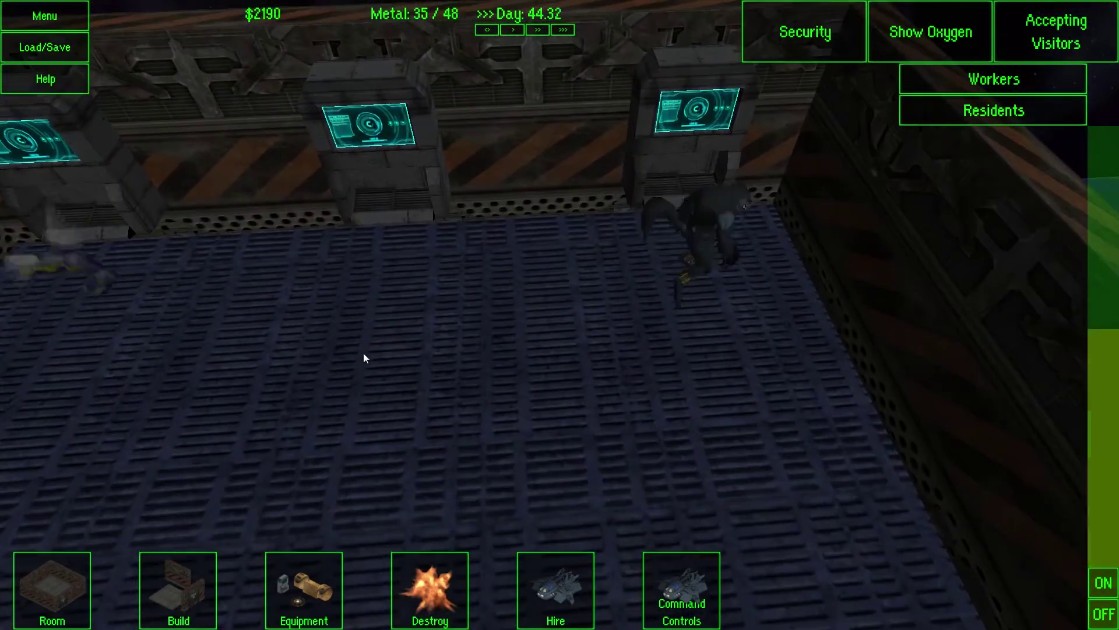
key(d)
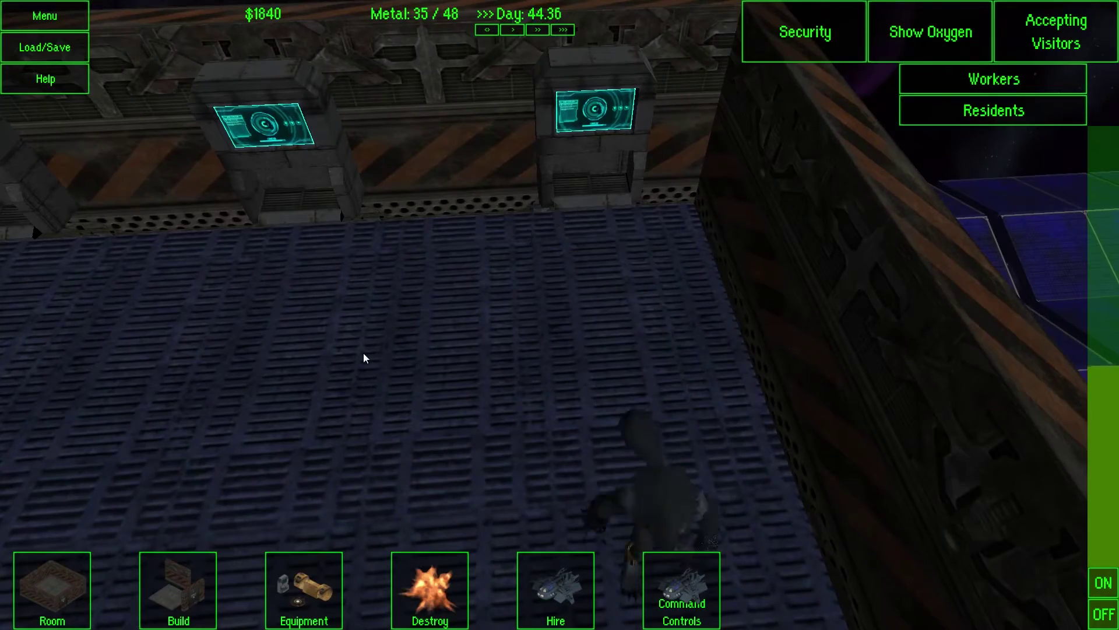
key(s)
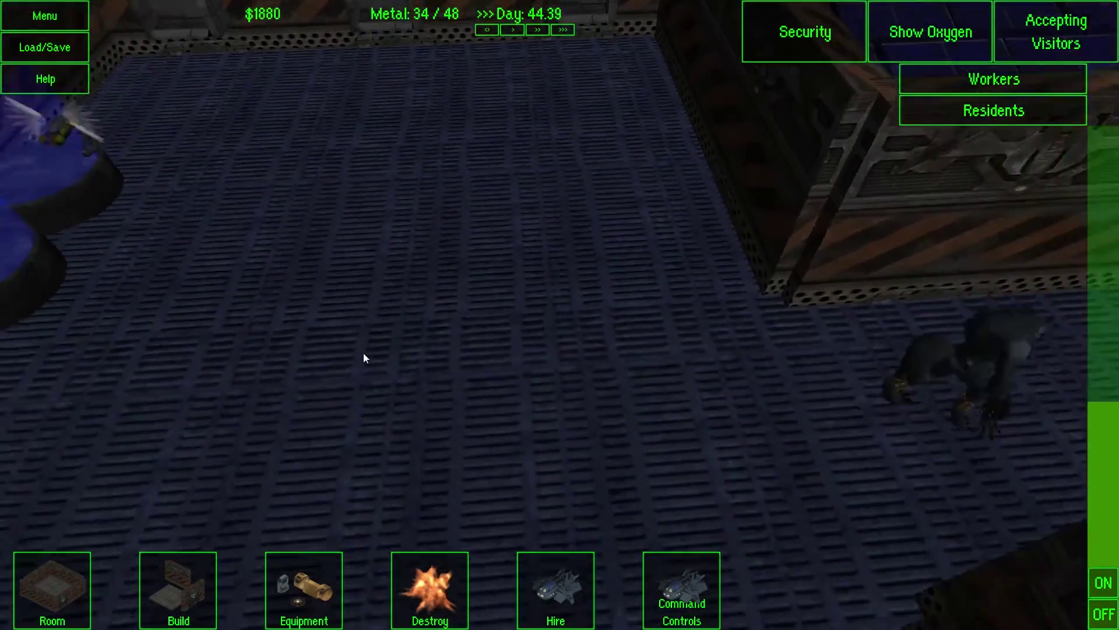
key(s)
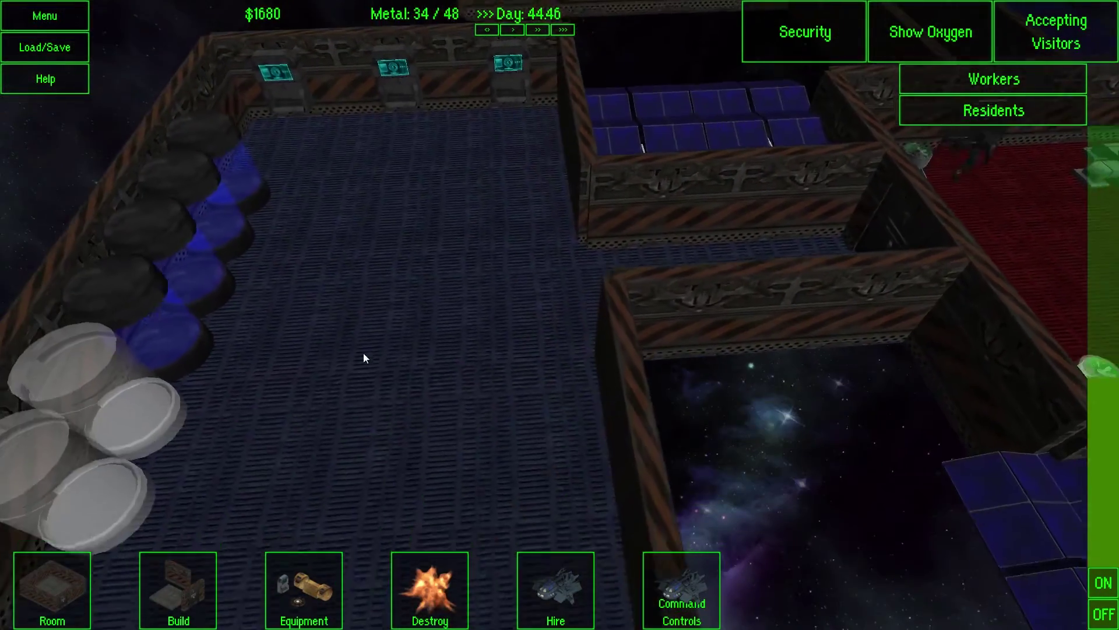
key(s)
key(s)
Step: Swoop past the red room's solar panels and blue pods, then return overhead
key(d)
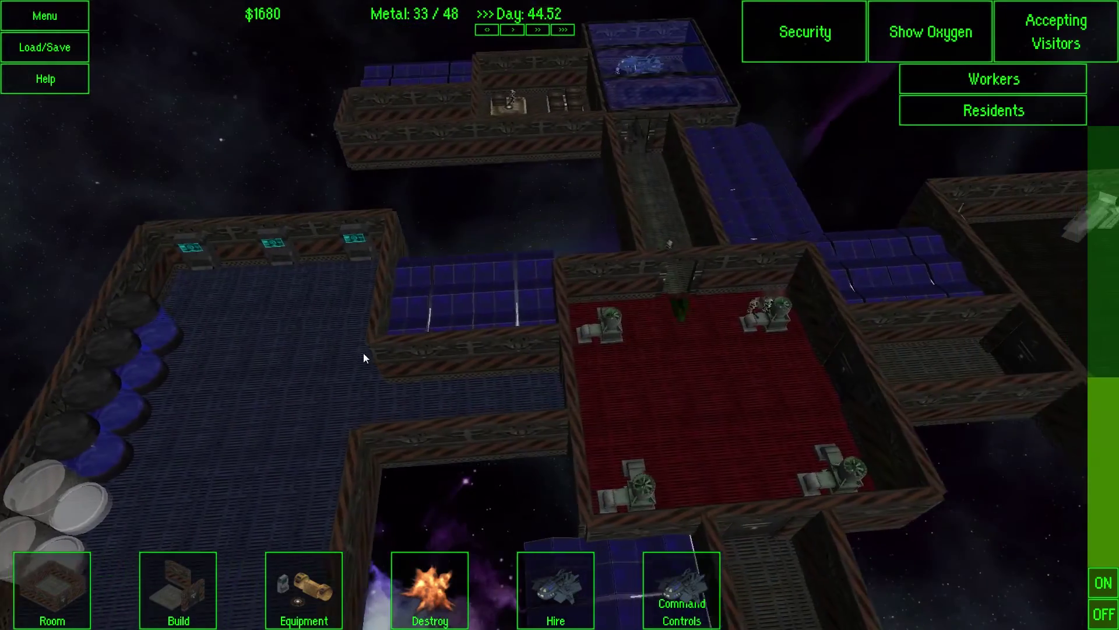
key(w)
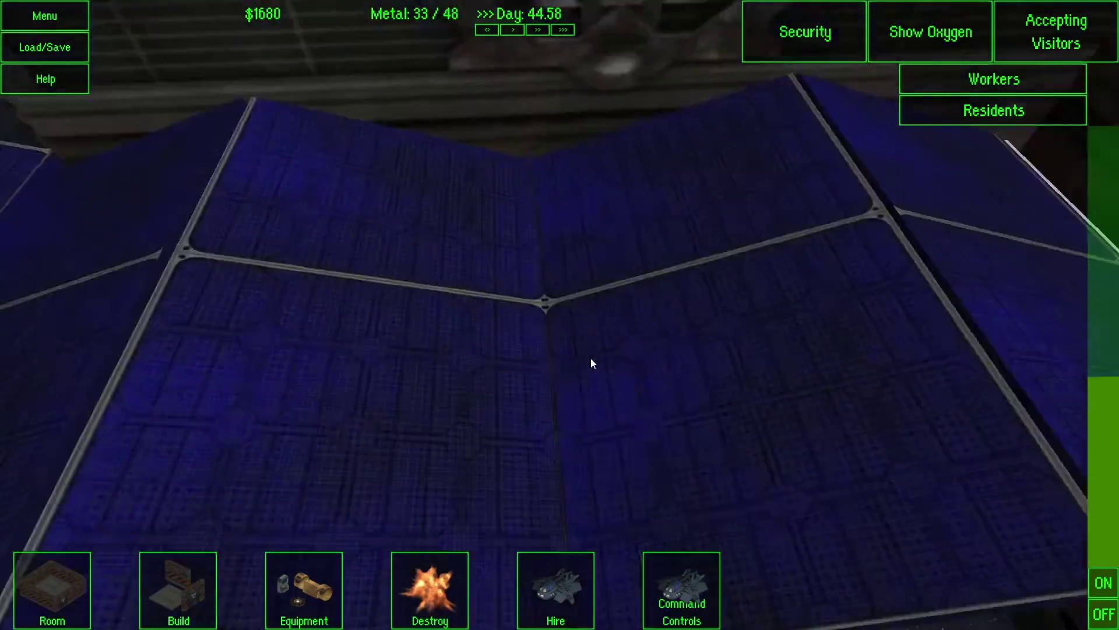
key(w)
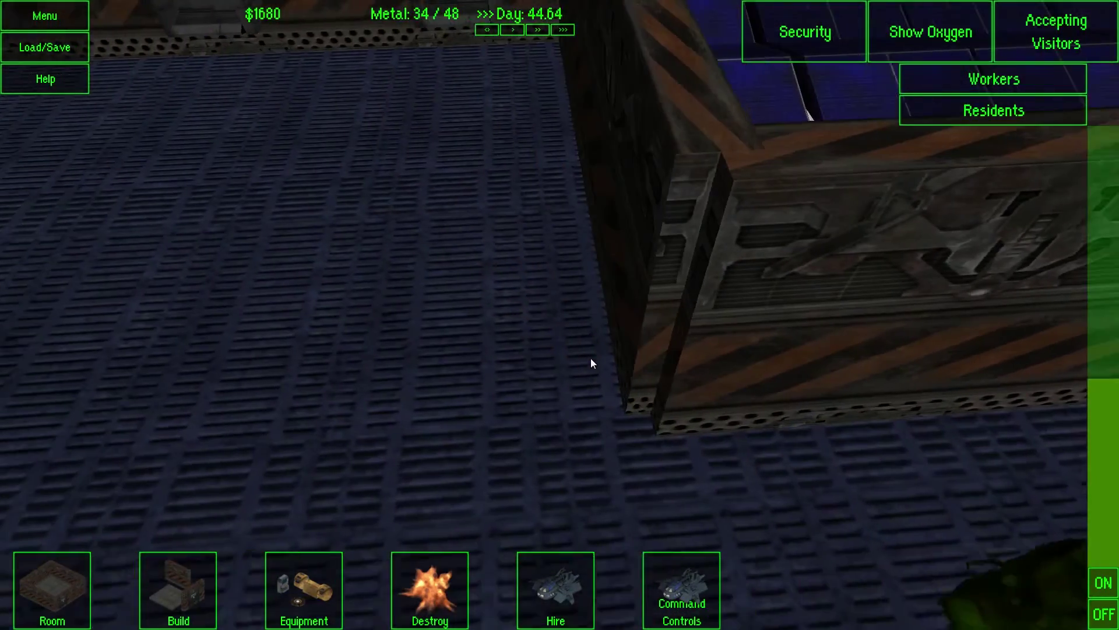
key(s)
key(a)
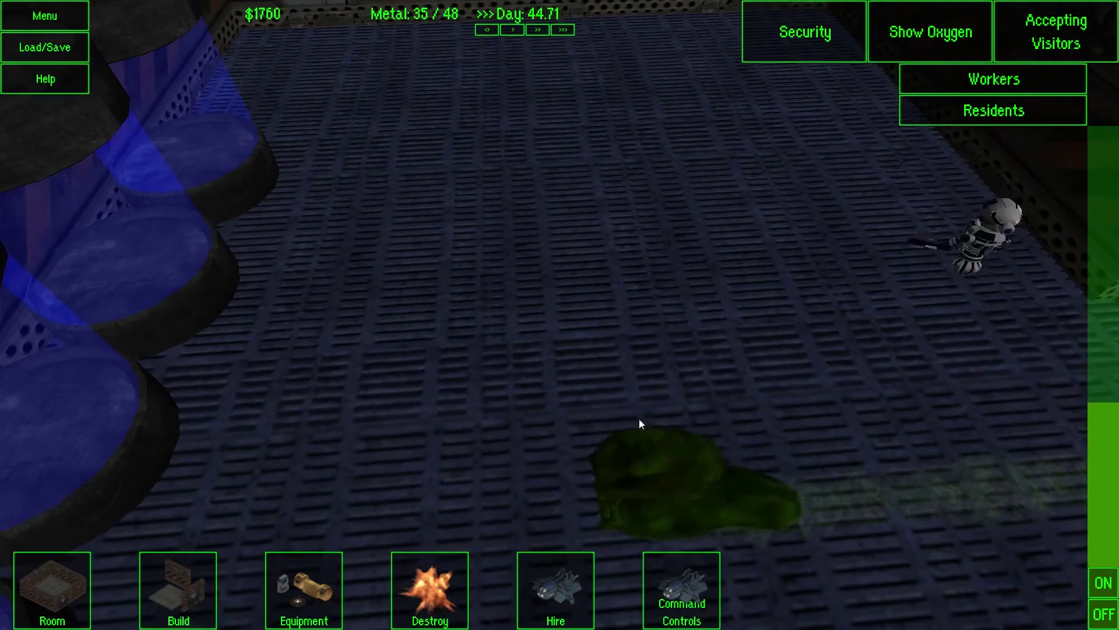
key(s)
key(s)
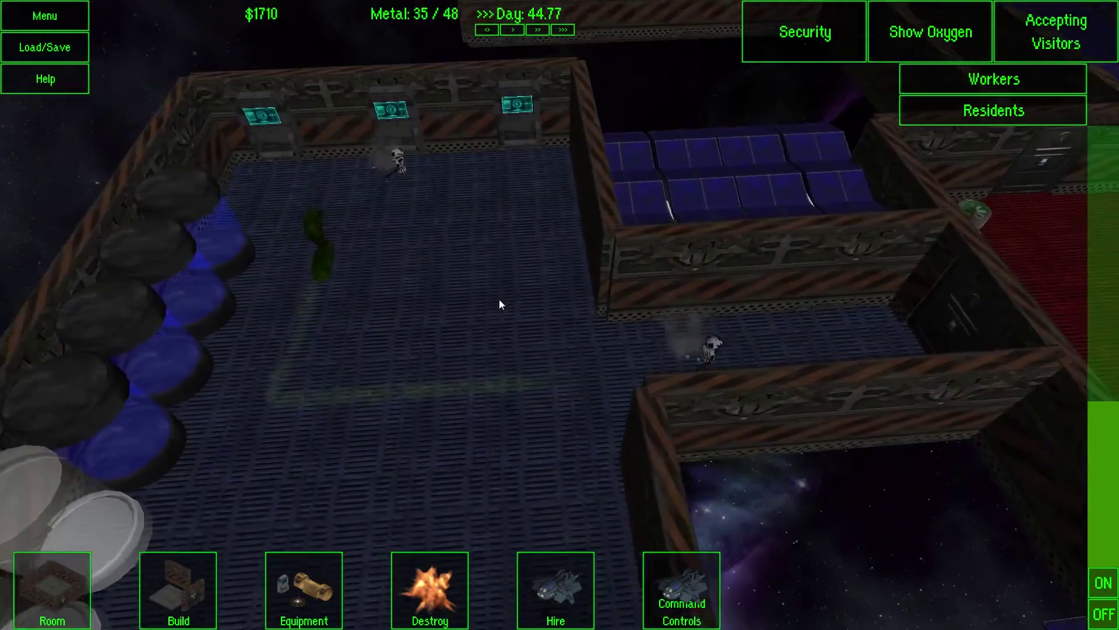
key(s)
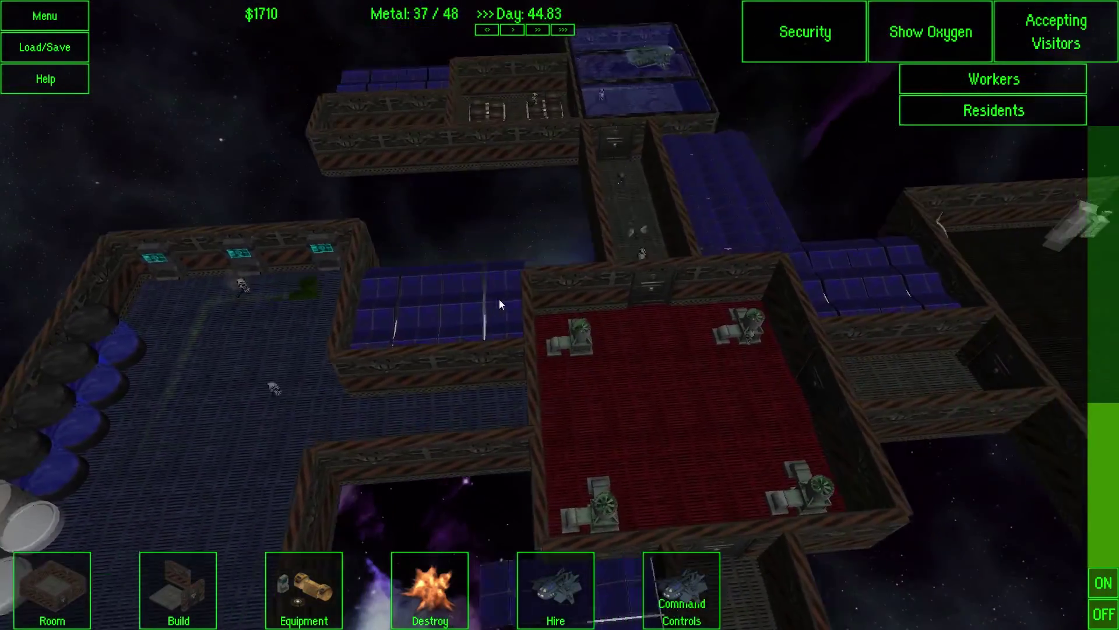
key(d)
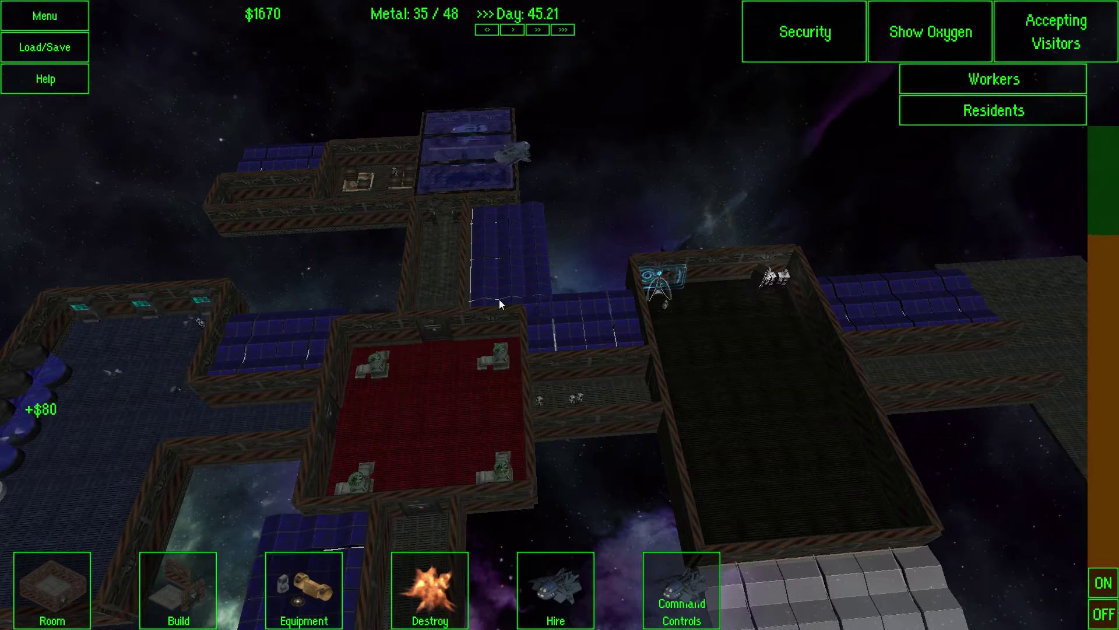
scroll(500, 299, down, 1)
scroll(499, 299, down, 2)
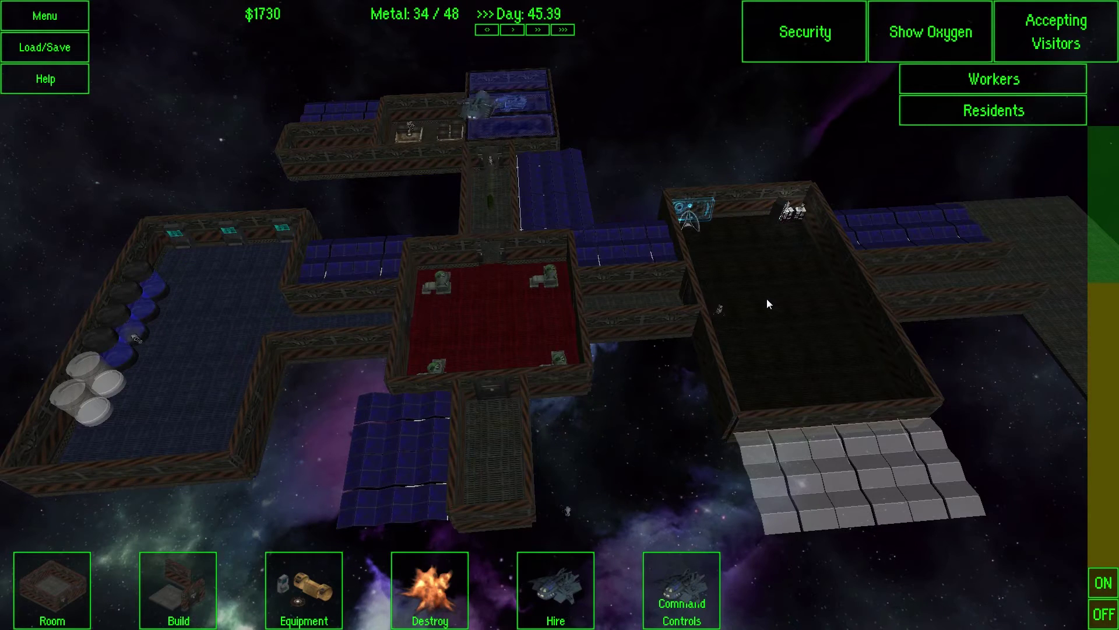
key(d)
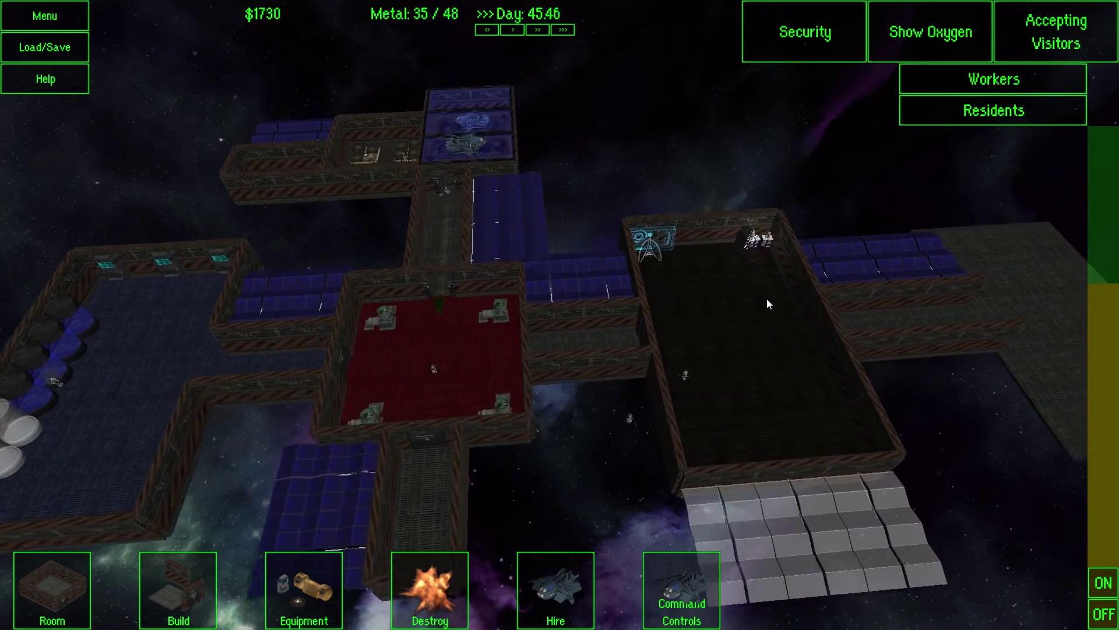
click(562, 294)
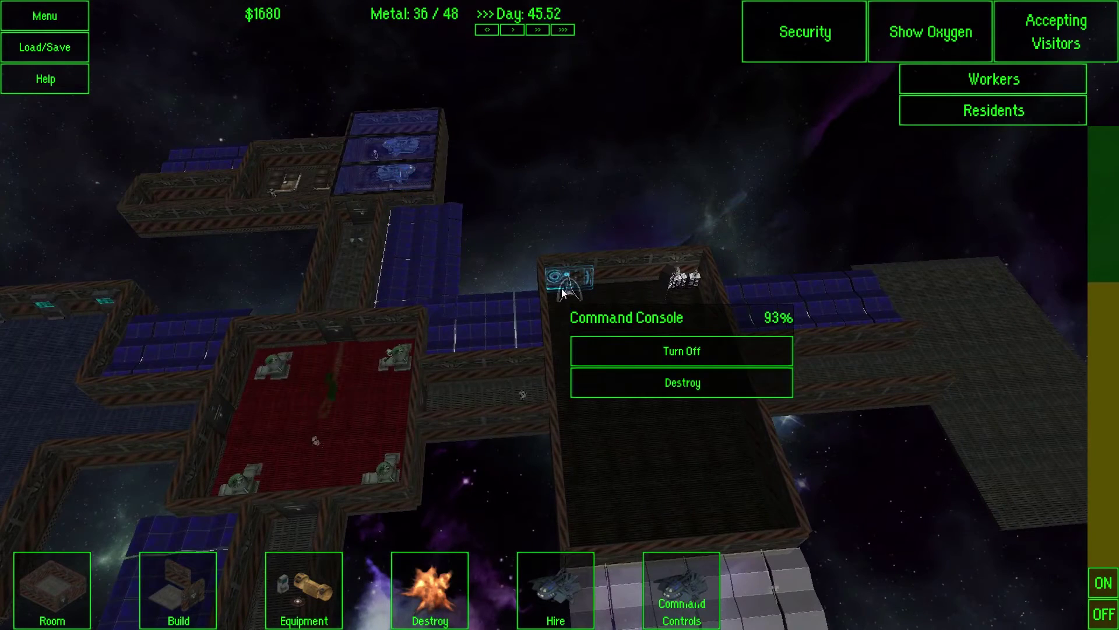
click(694, 284)
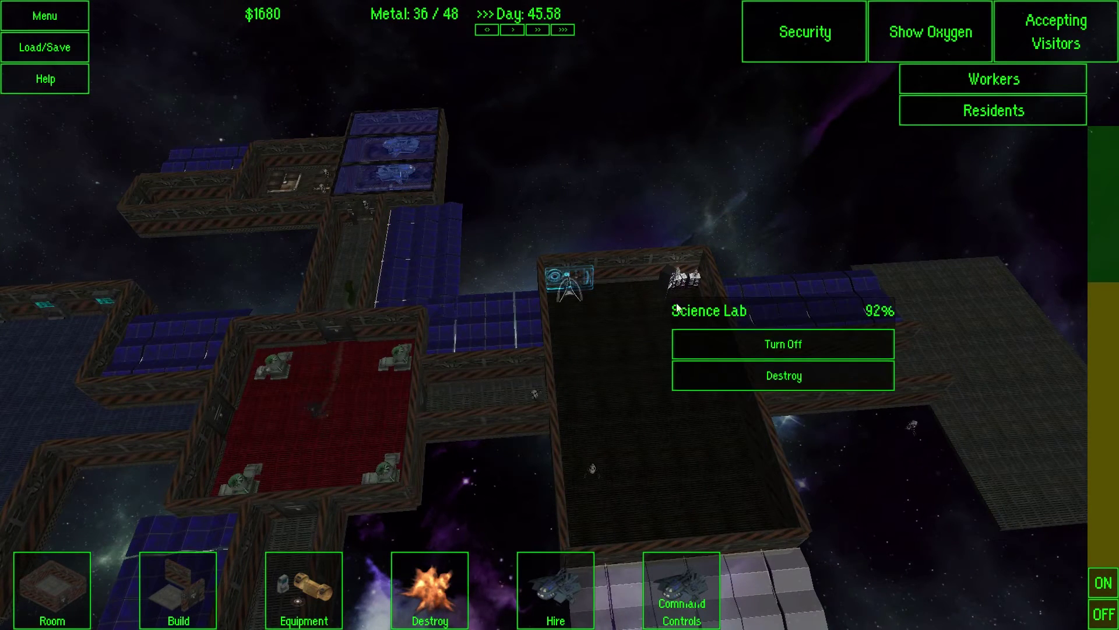
key(a)
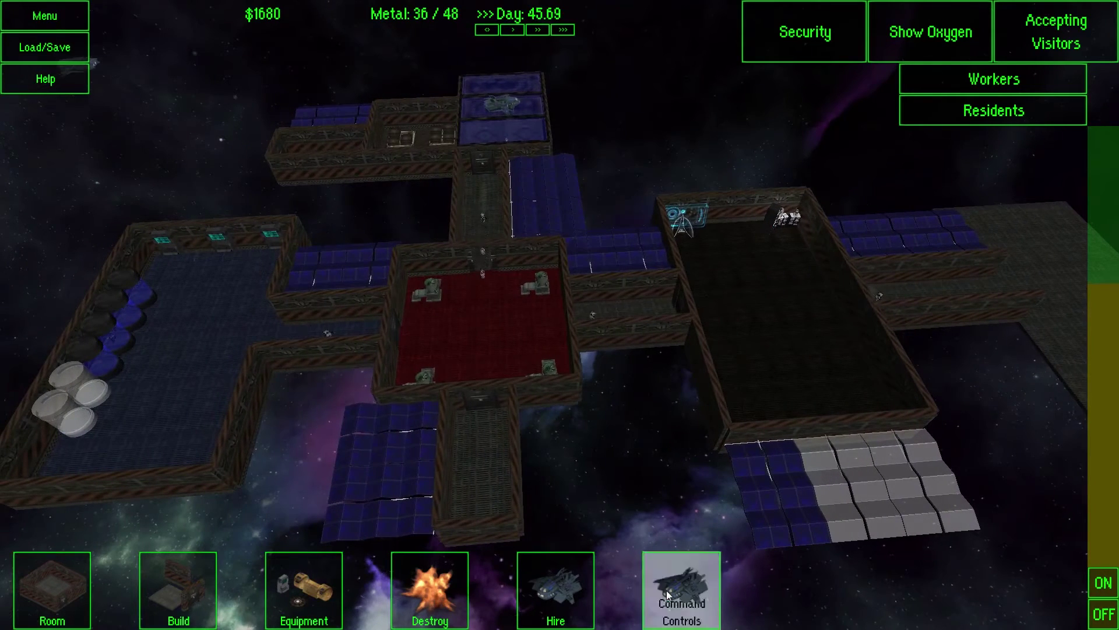
Step: Check Science in Command Controls, which requires an active console and officer
click(666, 590)
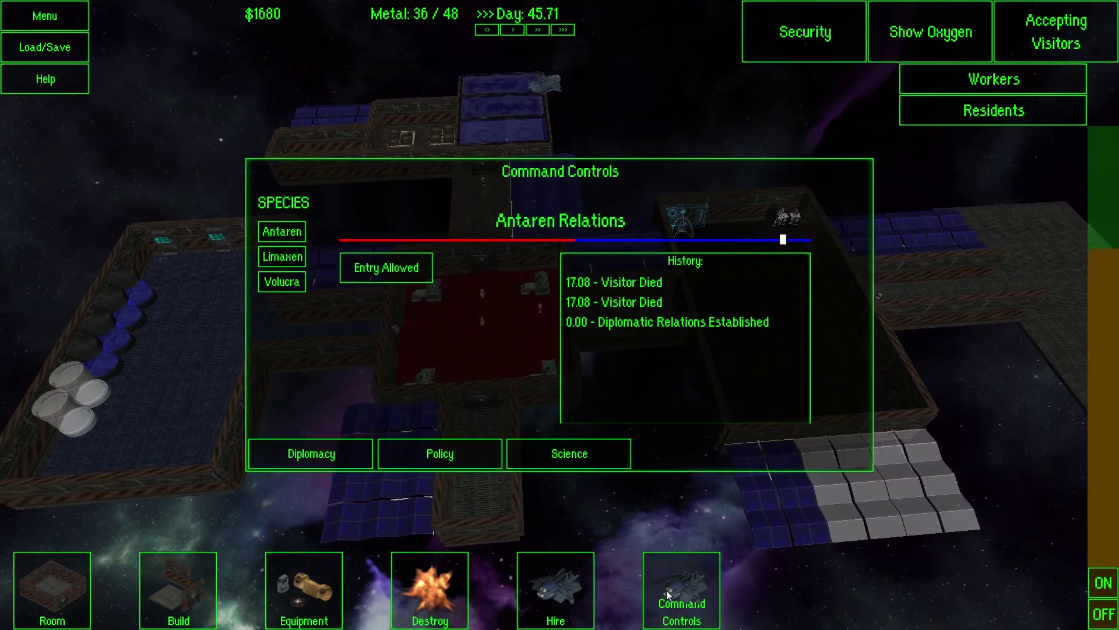
click(667, 593)
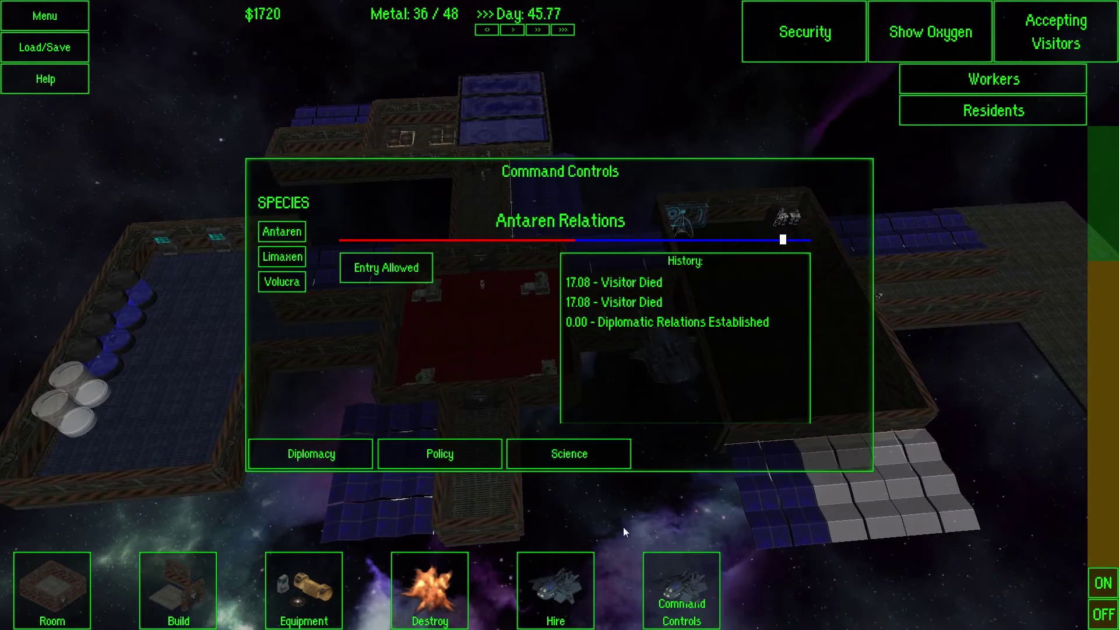
click(591, 453)
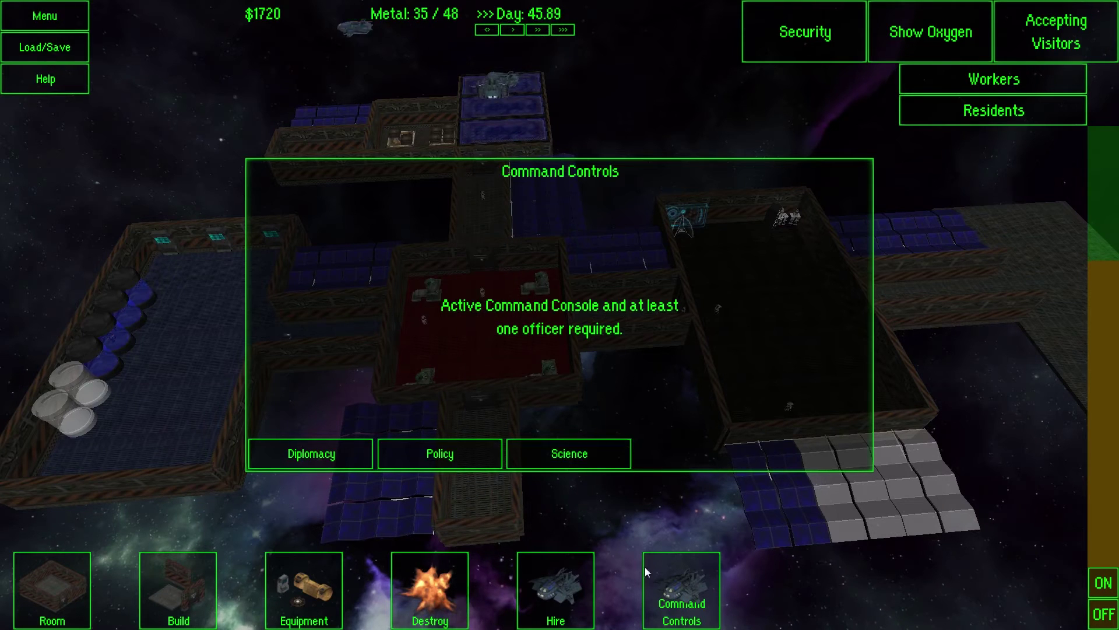
click(665, 562)
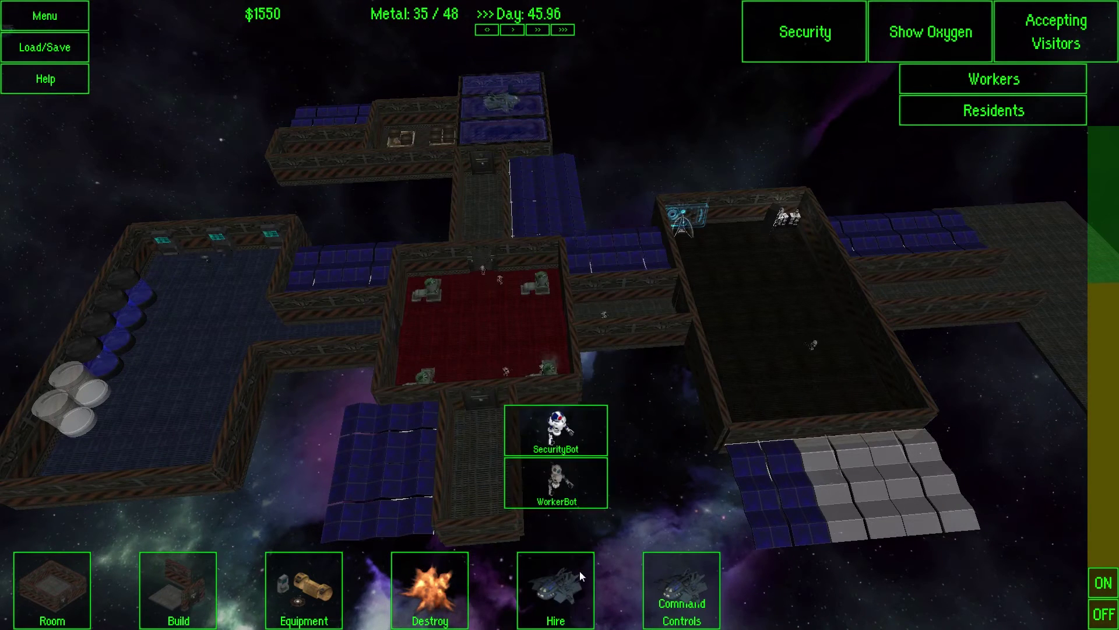
Step: Pan the camera out to an overview of the whole station
key(w)
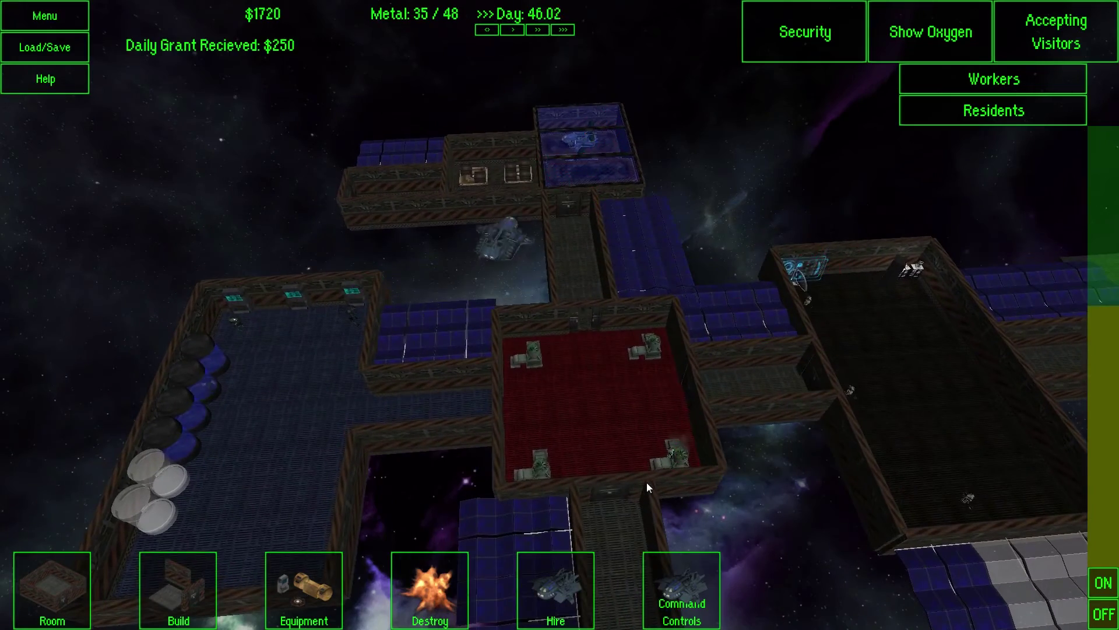
key(d)
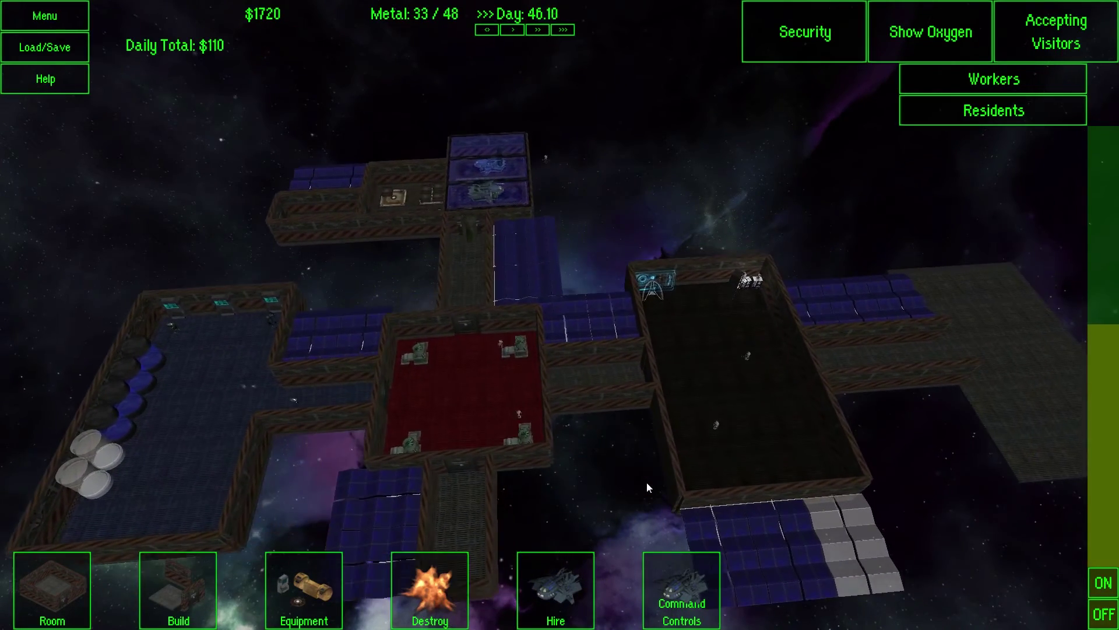
key(d)
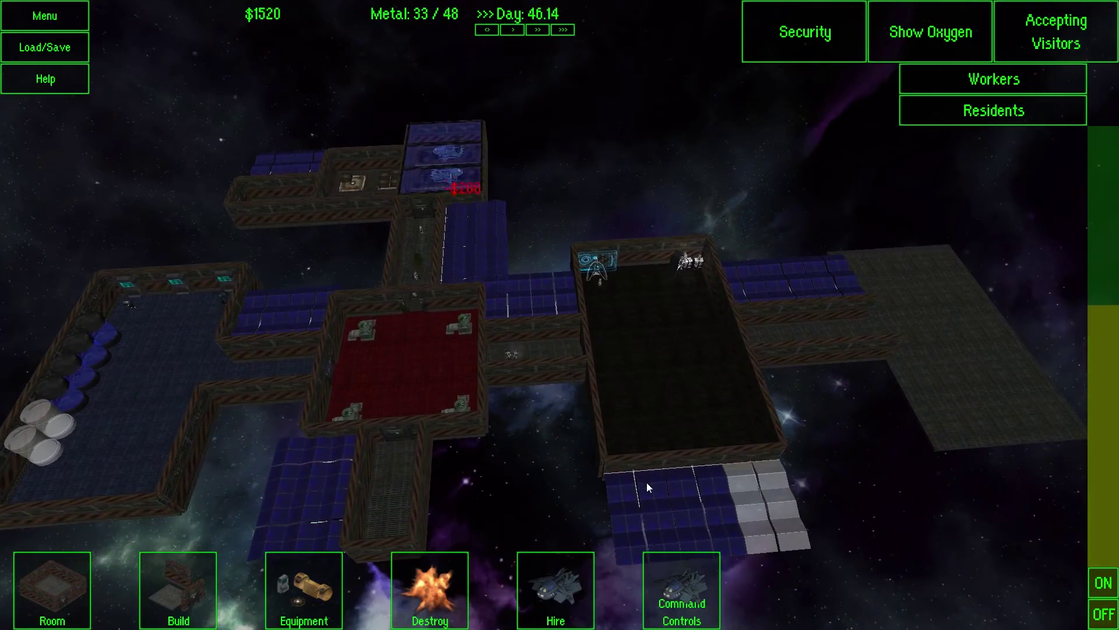